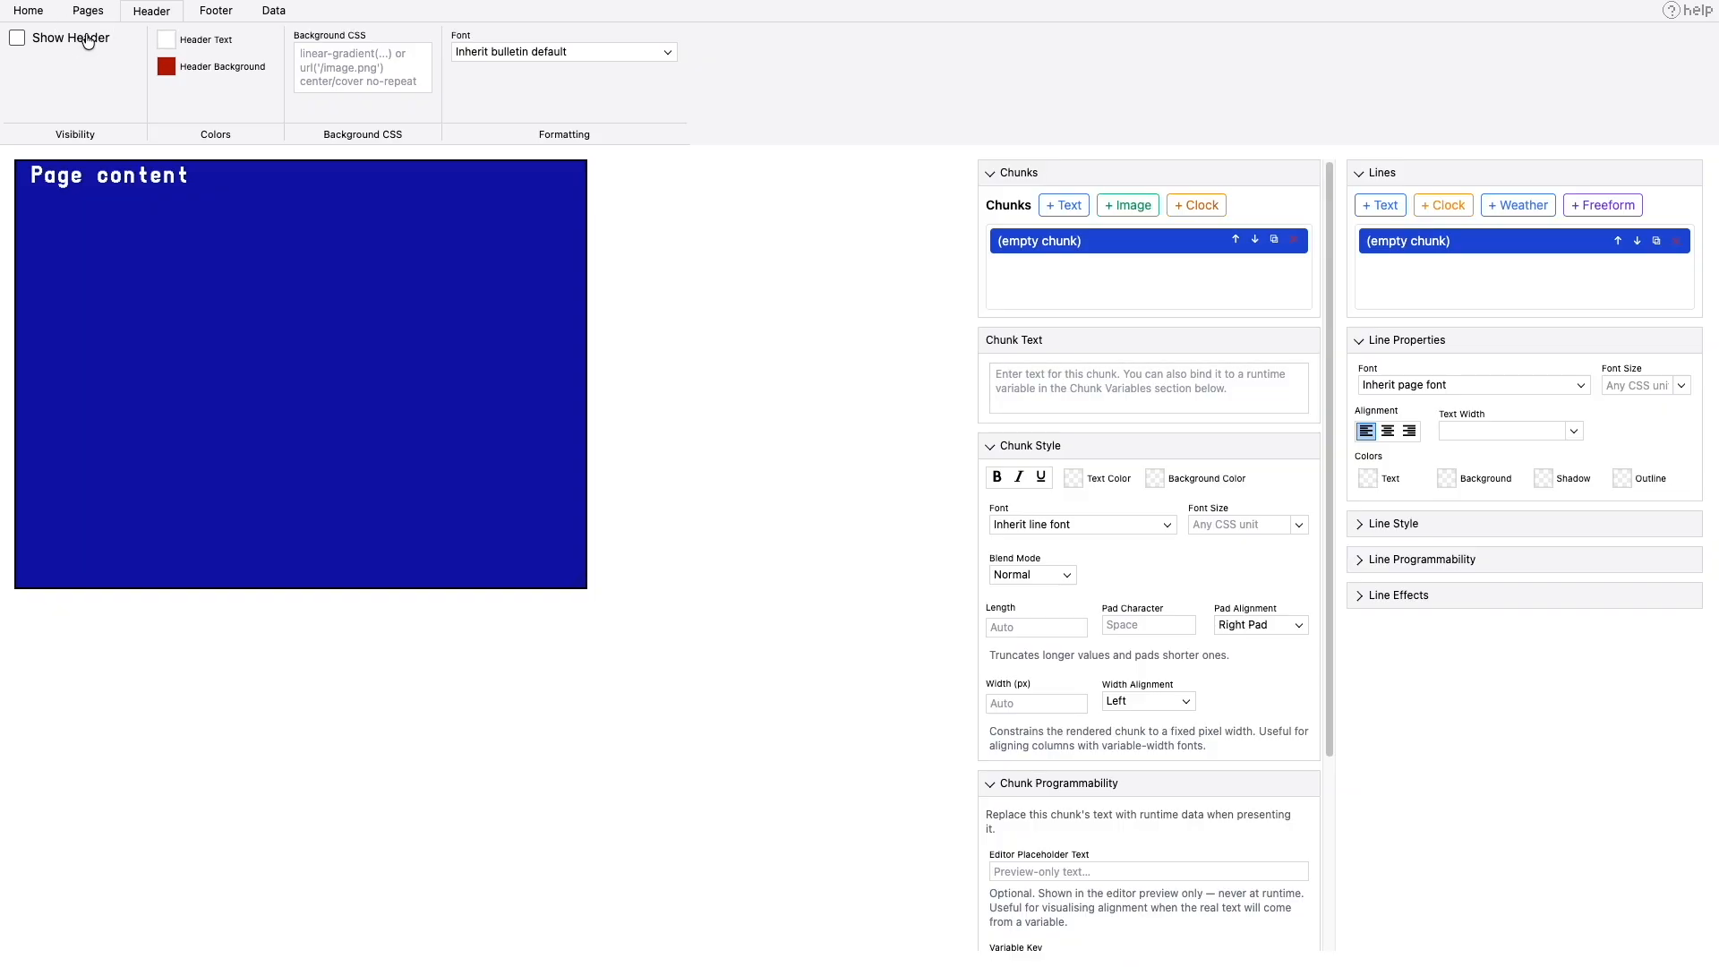
- Make the bulletin's default body background fully transparent by lowering its opacity to 0
{"action": "left_click", "coordinate": [36, 12]}
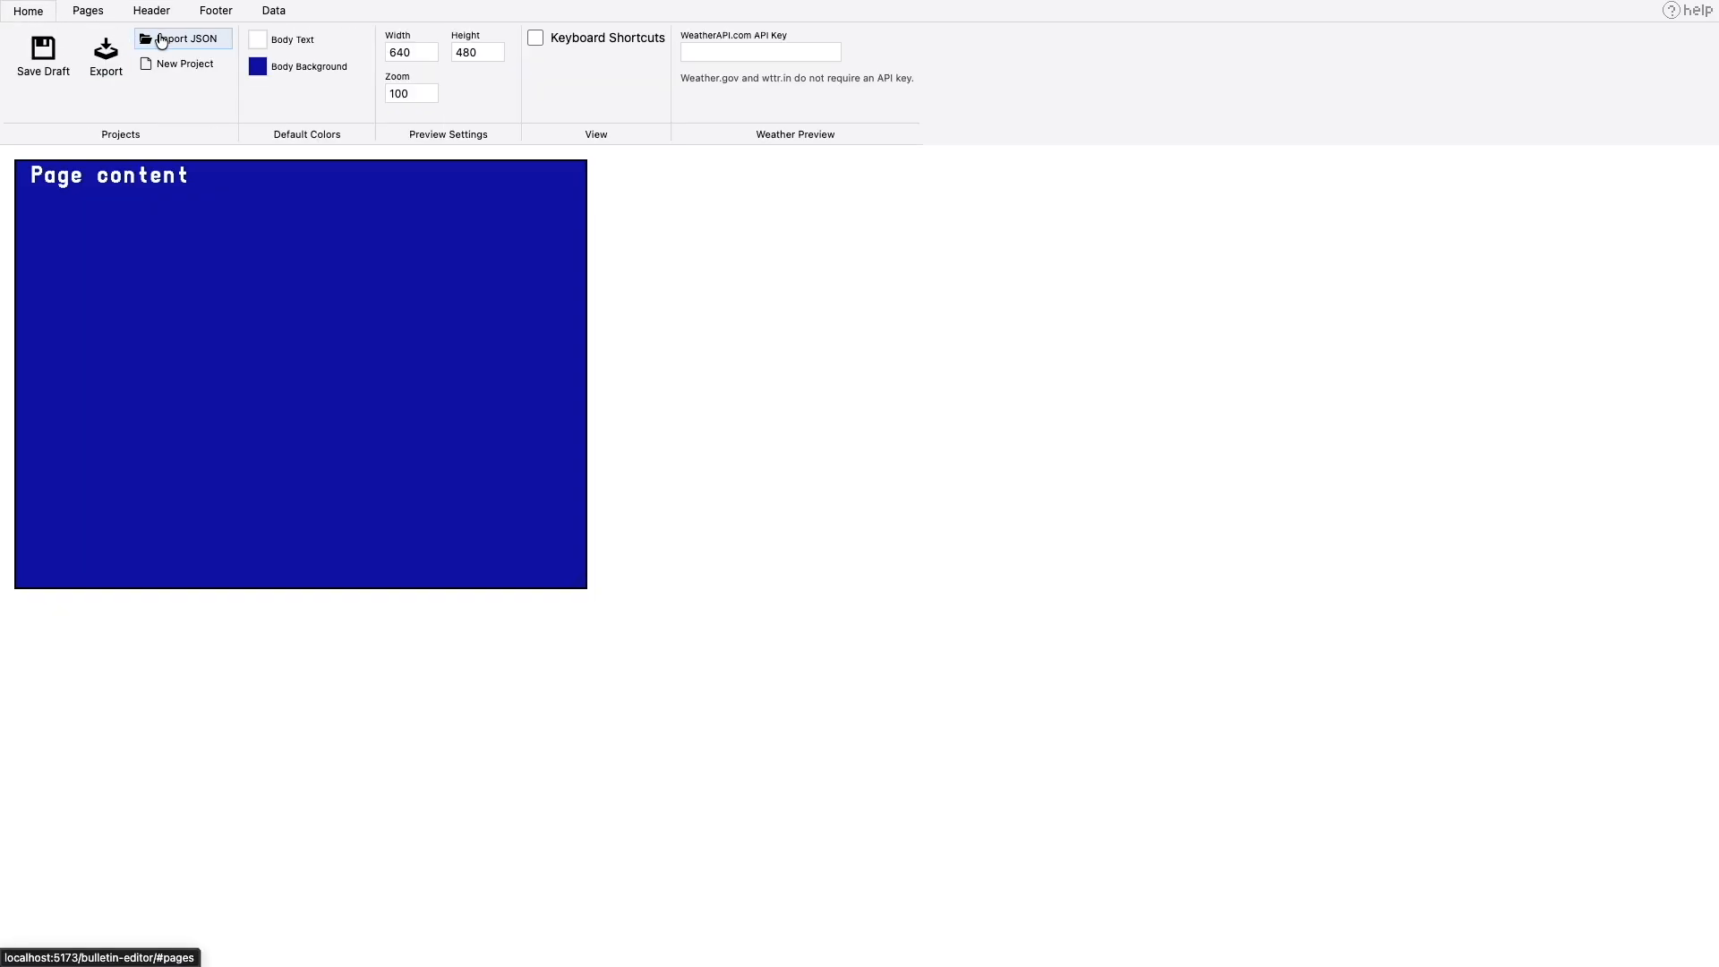
{"action": "left_click", "coordinate": [259, 67]}
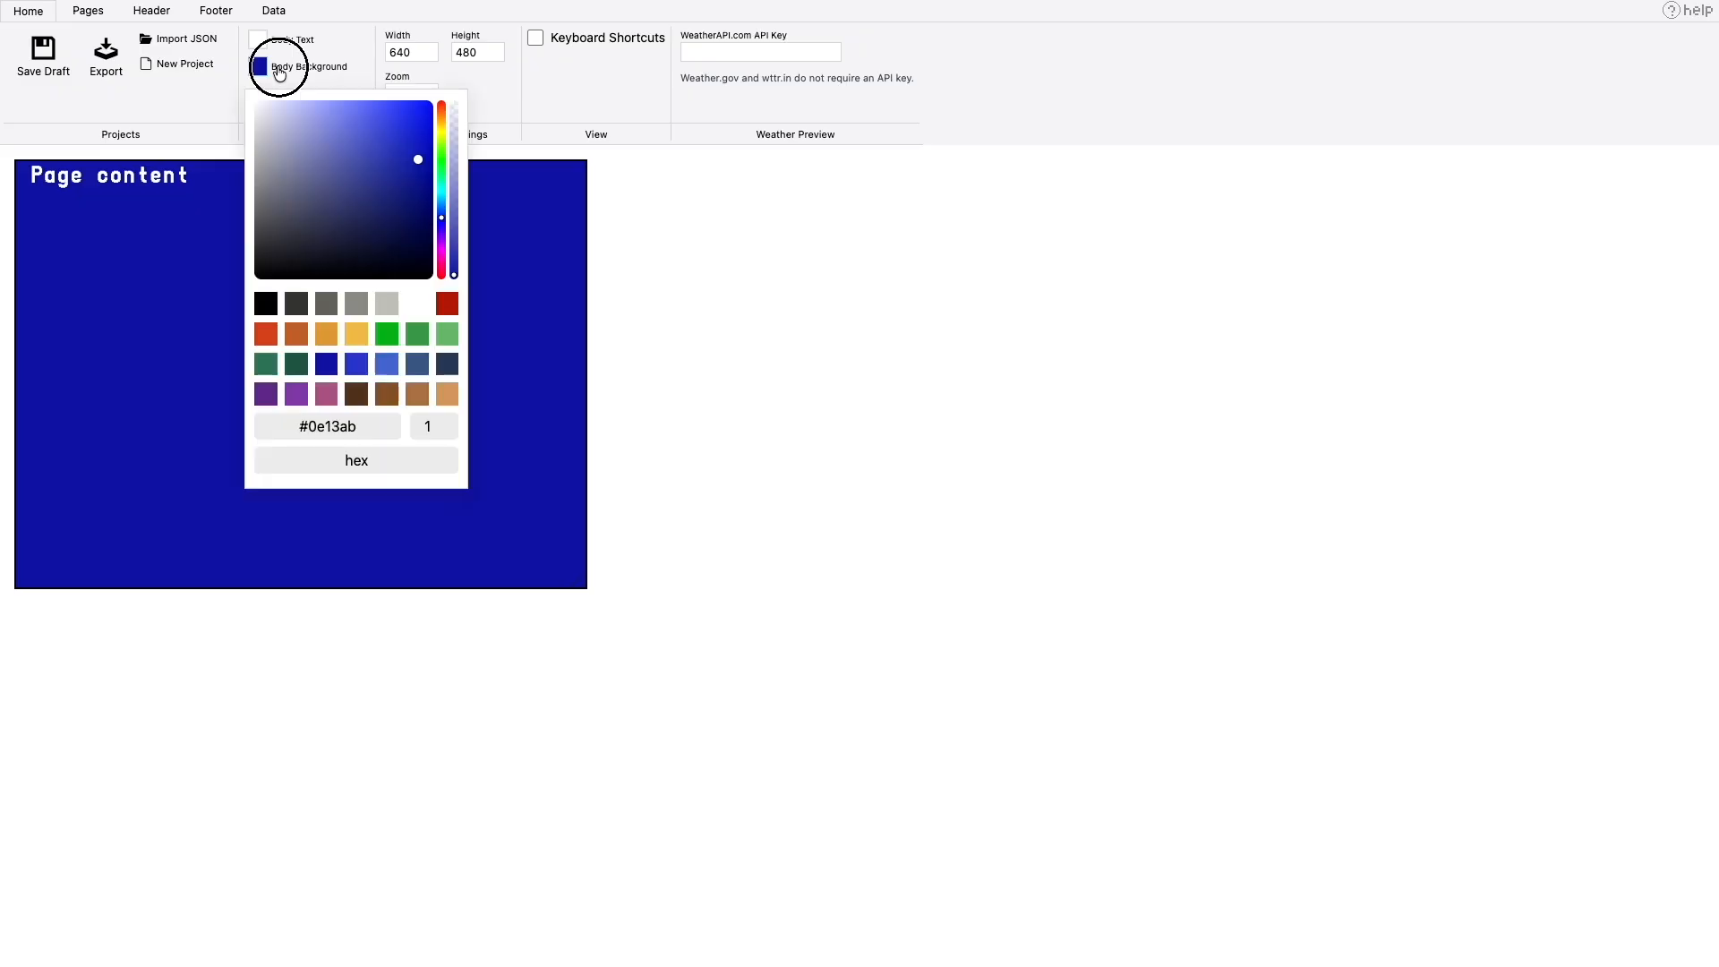
{"action": "left_click", "coordinate": [454, 277]}
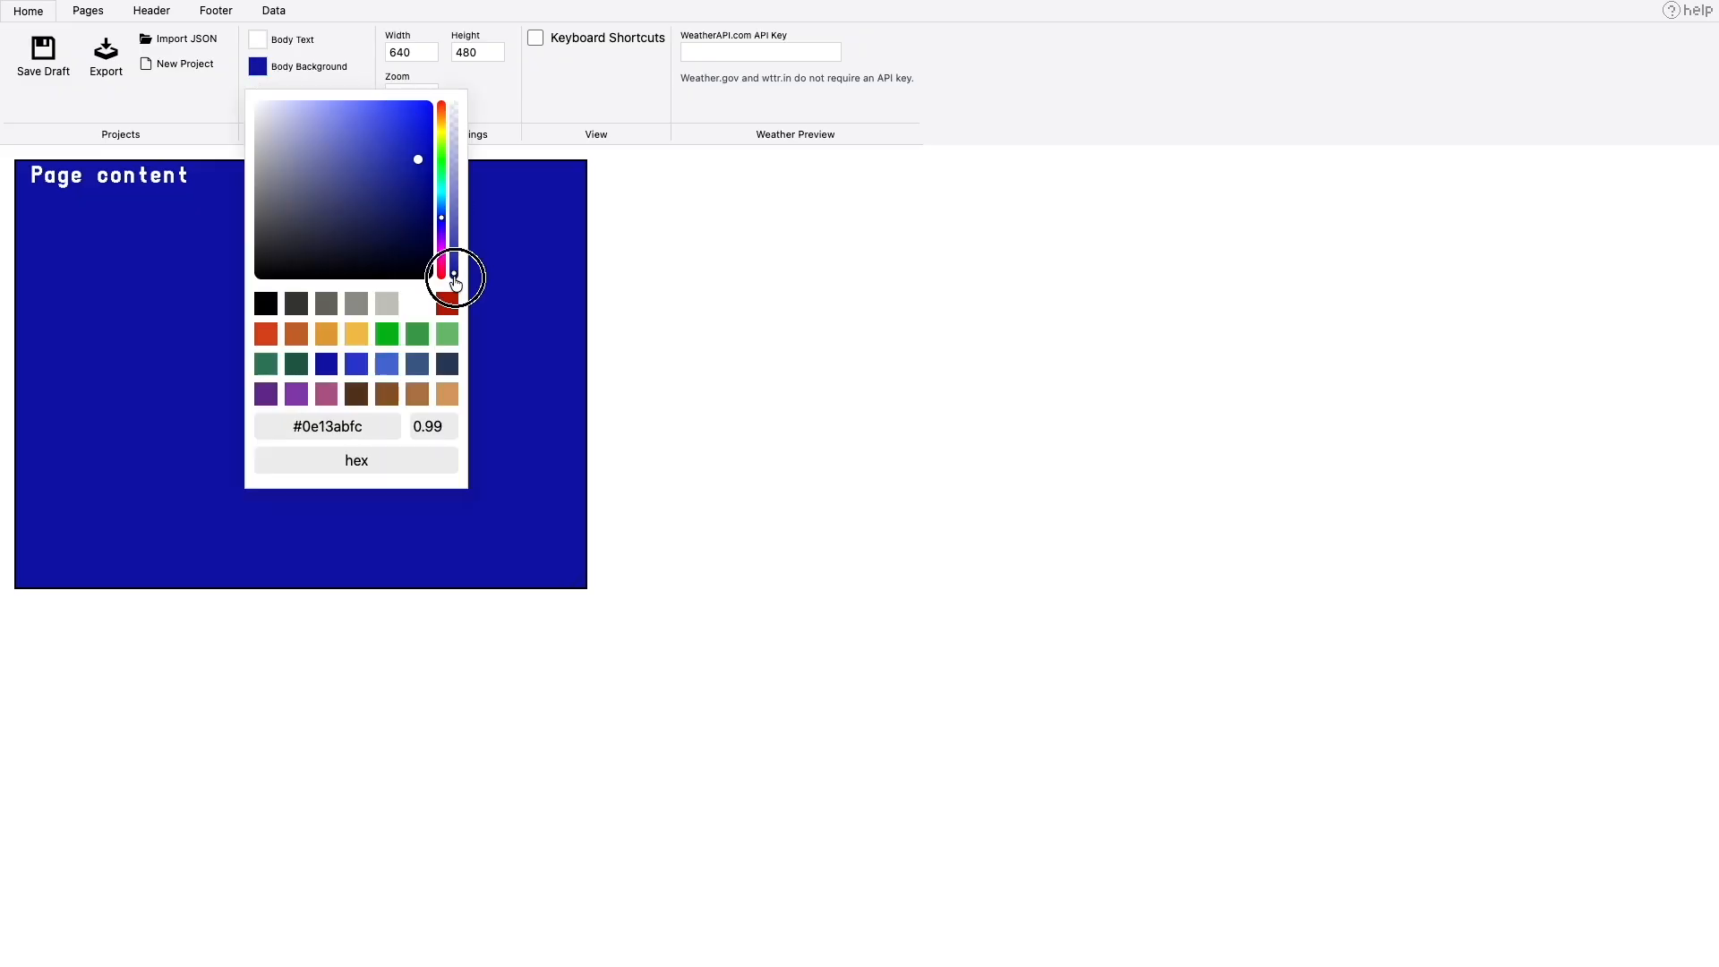
{"action": "left_click_drag", "start_coordinate": [454, 277], "coordinate": [454, 79]}
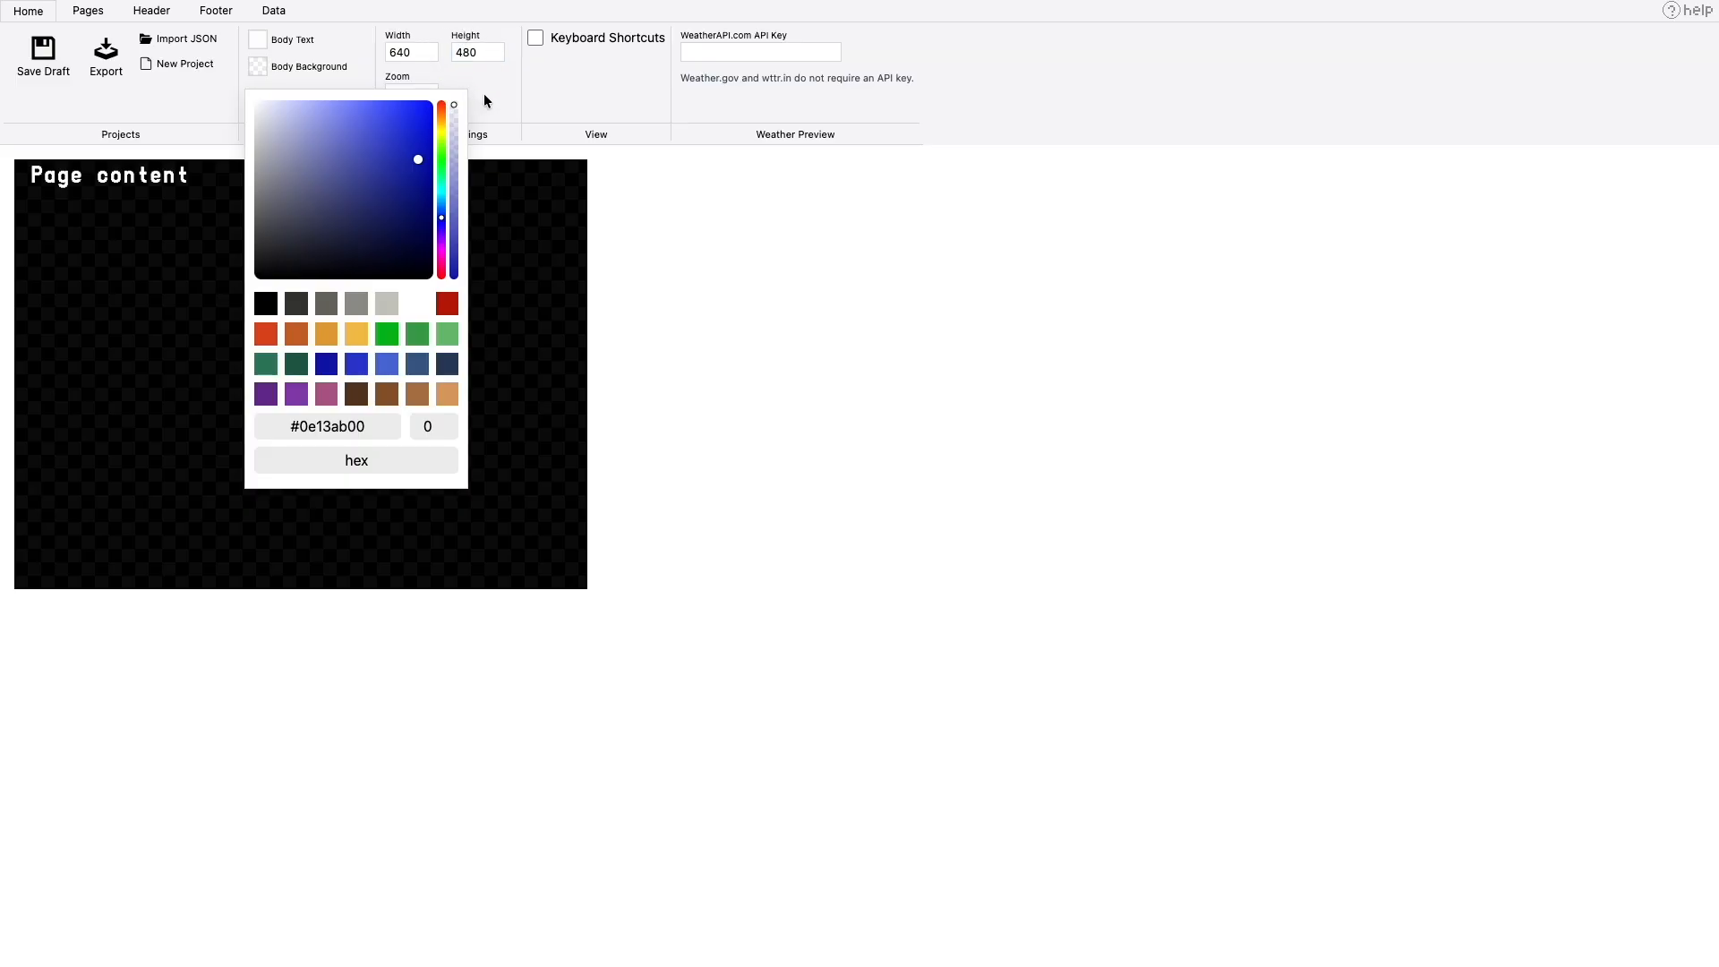
{"action": "left_click", "coordinate": [619, 227]}
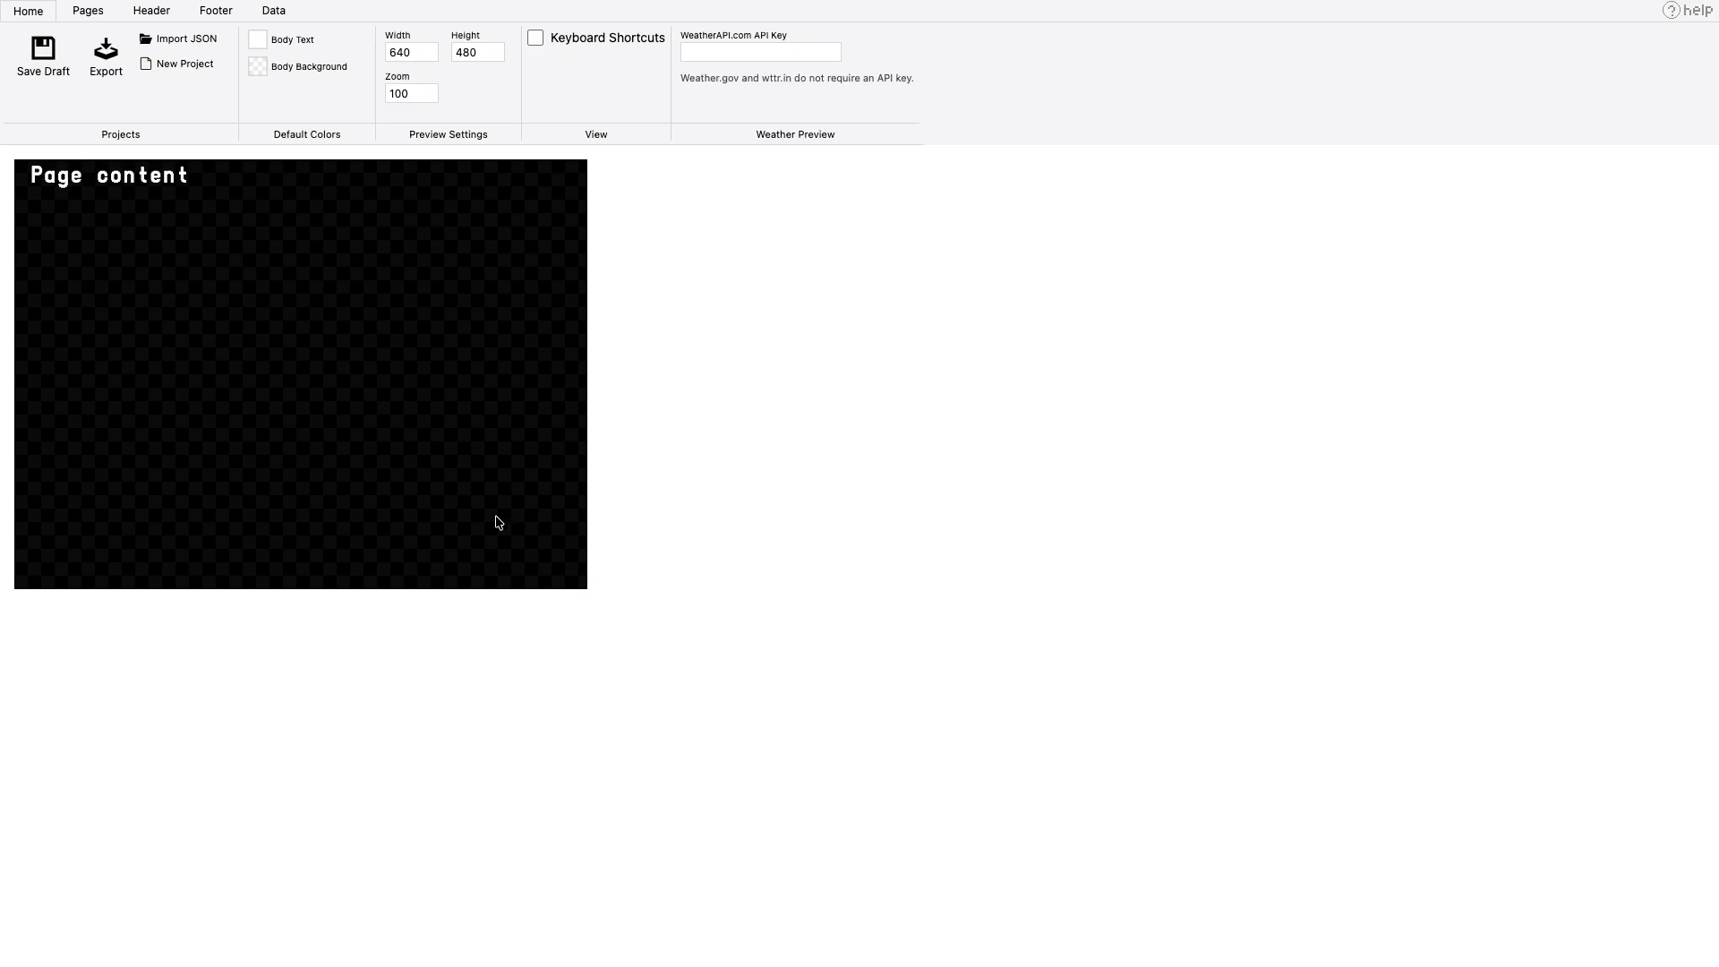
- Replace the page's "Page content" line with a new, empty freeform line
{"action": "left_click", "coordinate": [102, 175]}
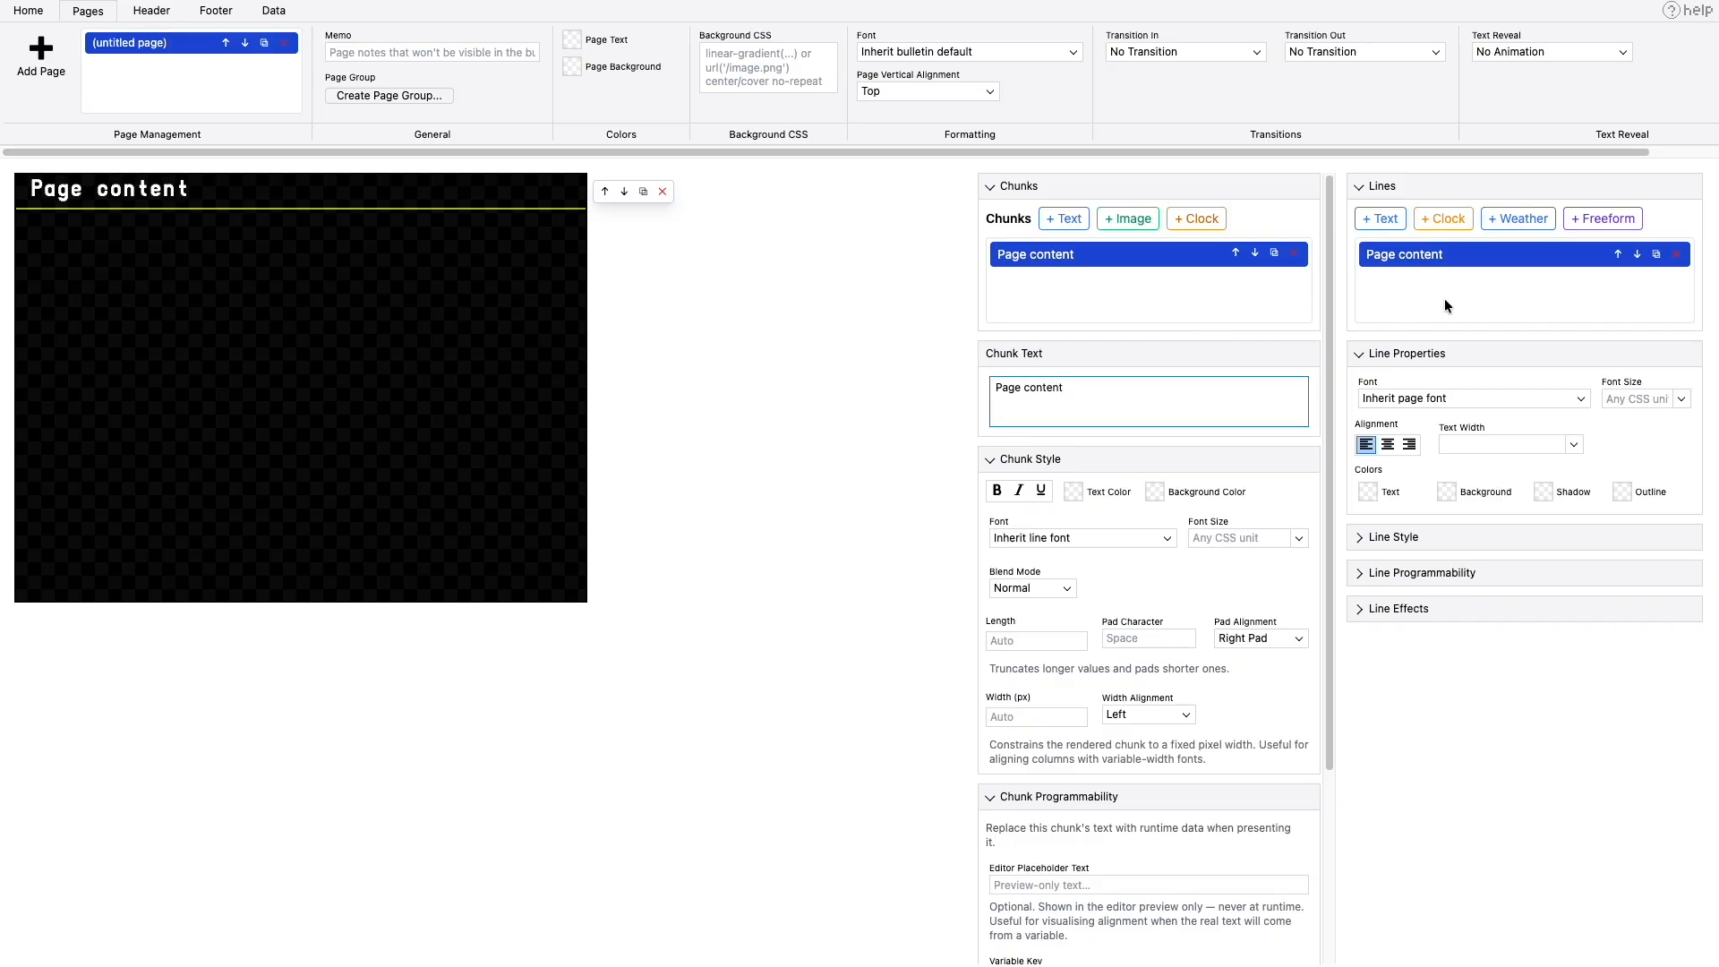
{"action": "left_click", "coordinate": [1676, 255]}
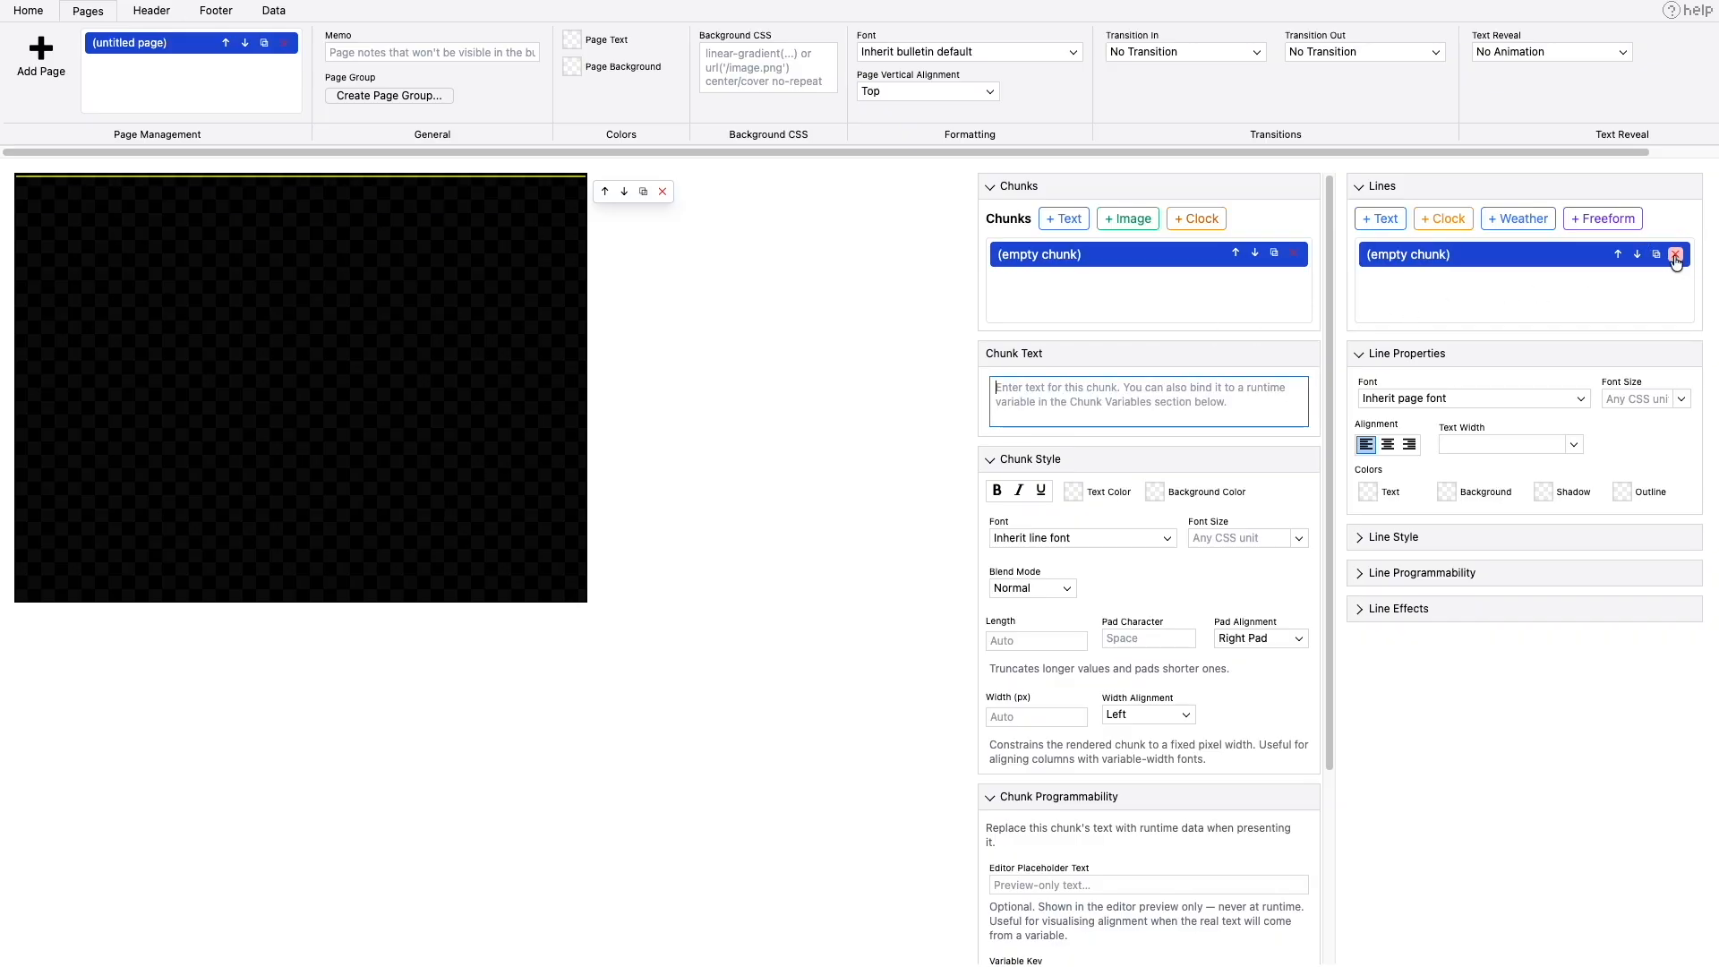
{"action": "left_click", "coordinate": [1631, 222]}
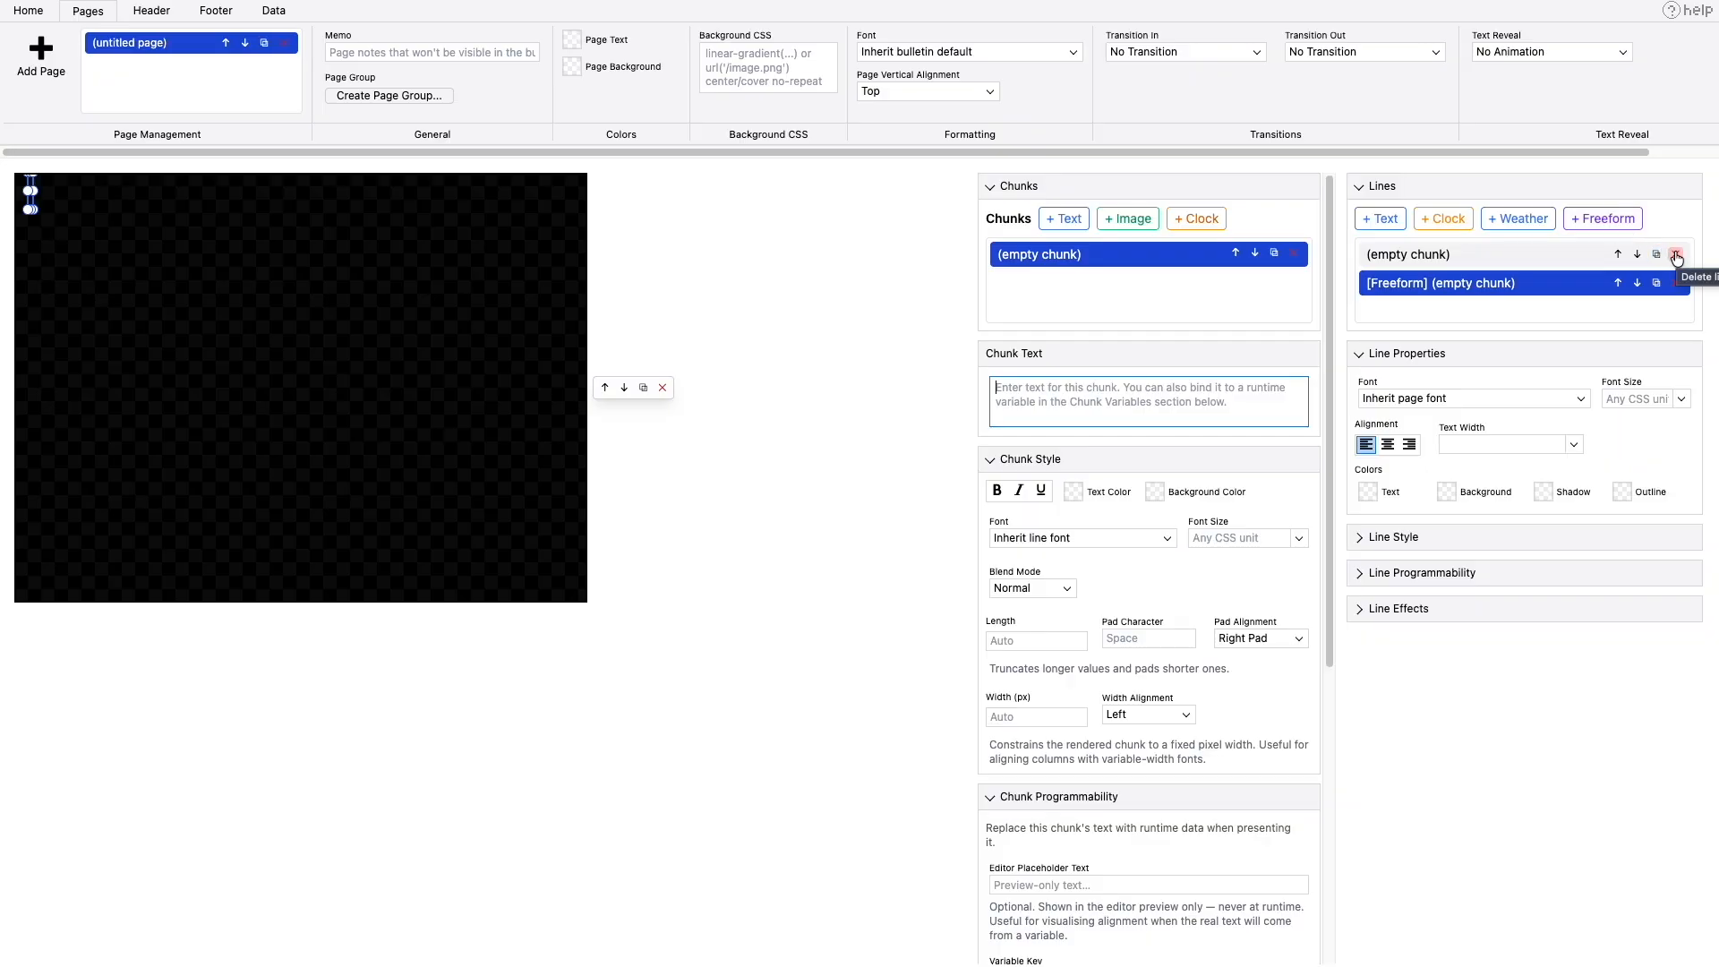
{"action": "left_click", "coordinate": [1687, 260]}
{"action": "left_click", "coordinate": [1677, 255]}
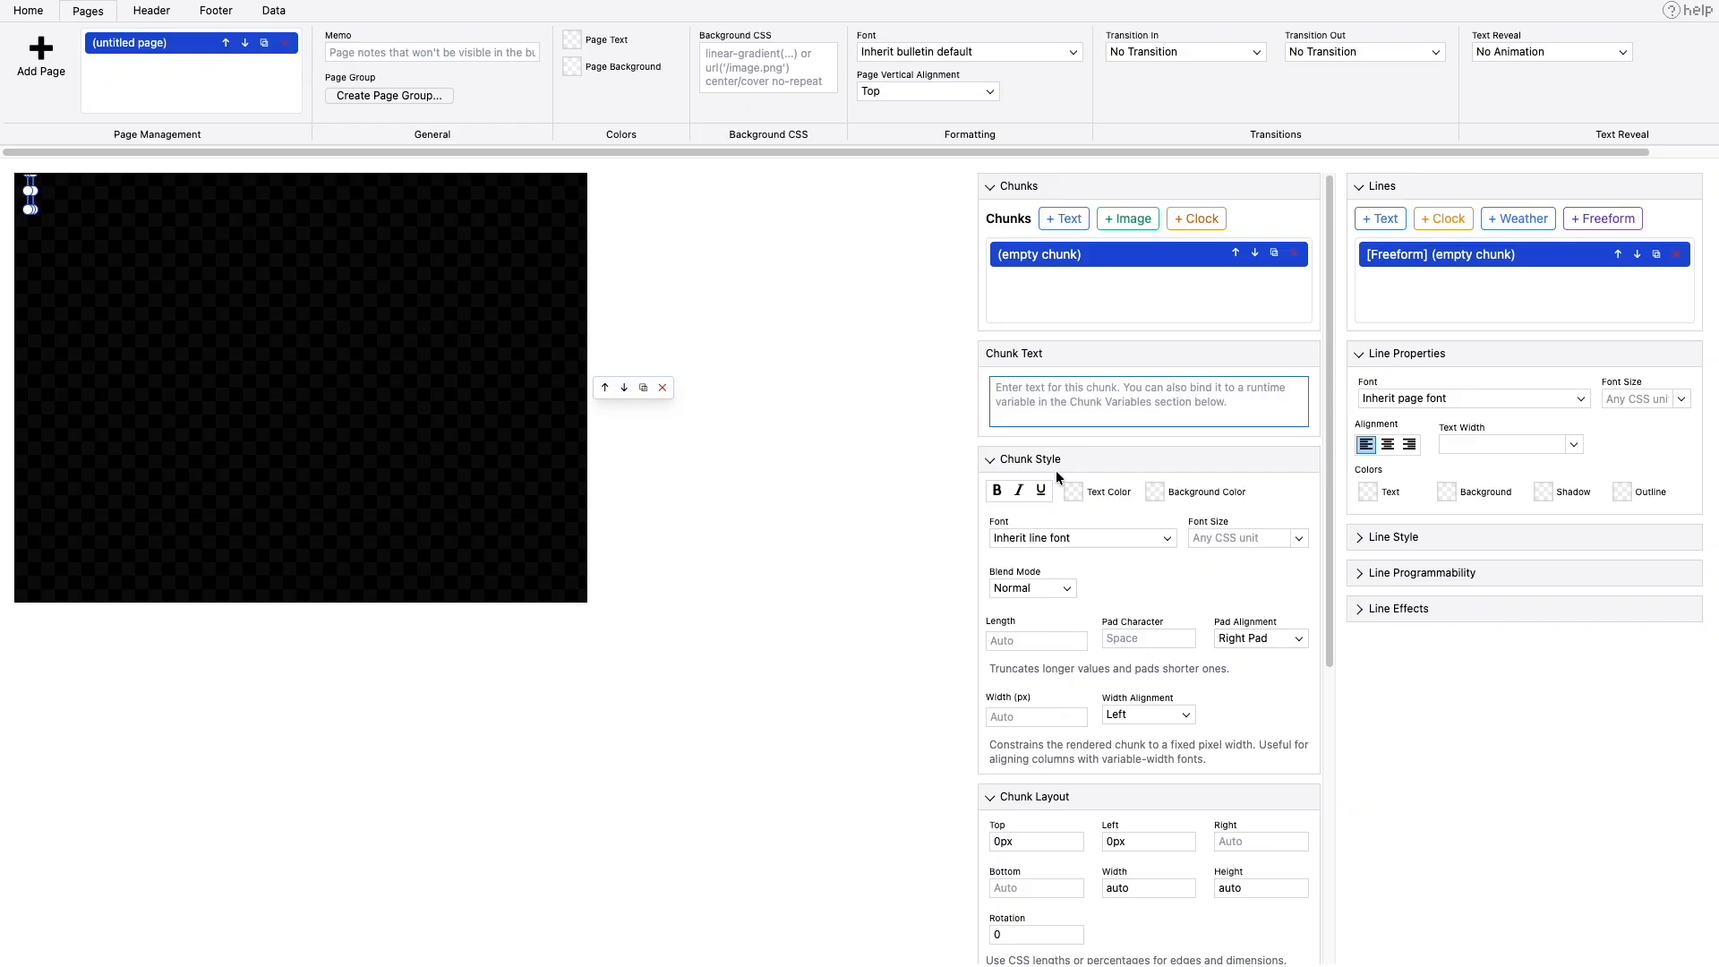
- Give the freeform chunk the editor placeholder text 5 and move it to about 309px from the top and 515px from the left
{"action": "scroll", "coordinate": [1044, 465], "scroll_direction": "down", "scroll_amount": 5}
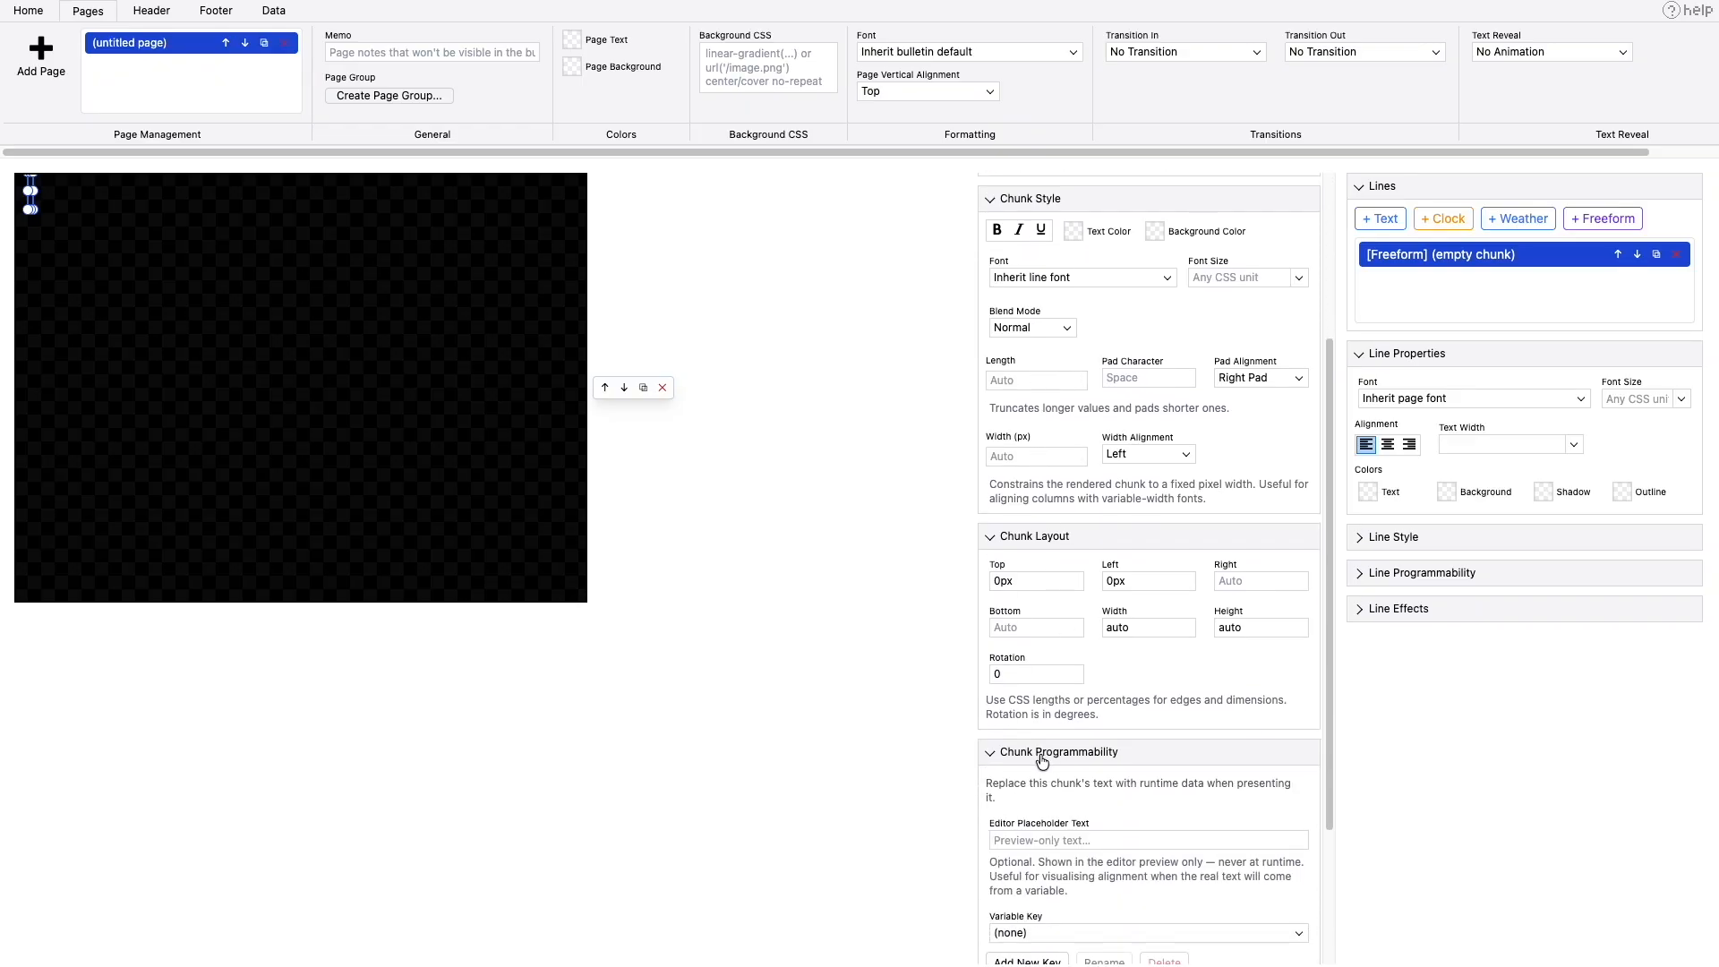
{"action": "left_click", "coordinate": [1046, 838]}
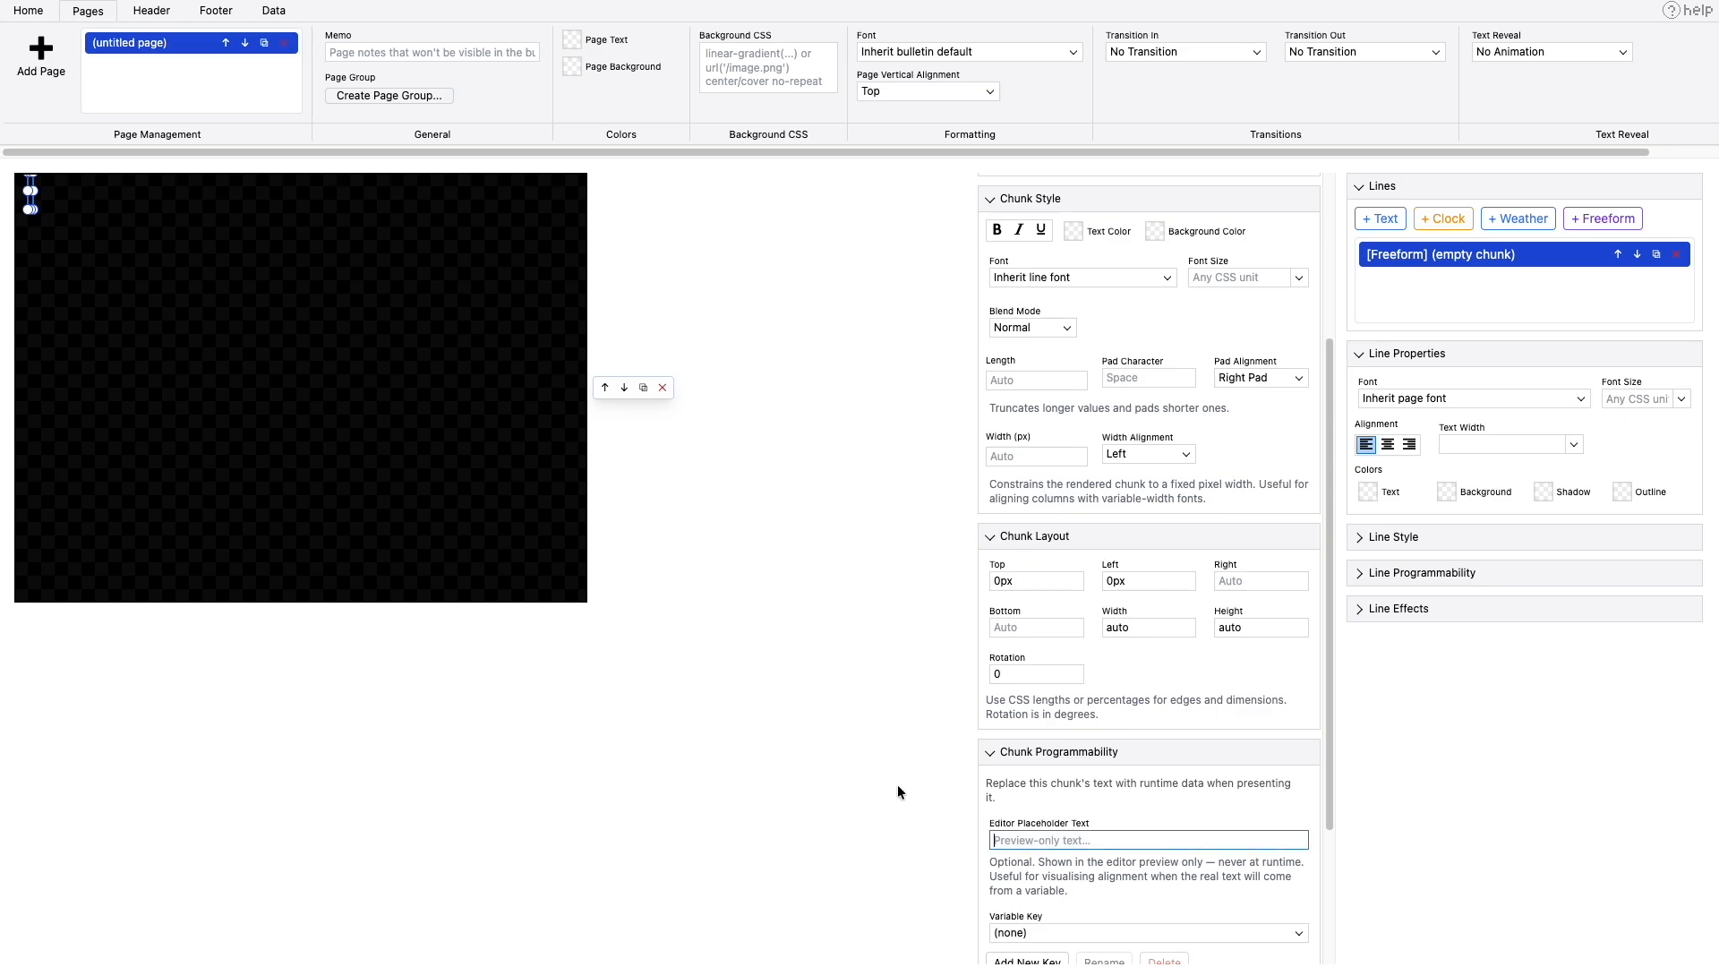
{"action": "type", "text": "5"}
{"action": "left_click_drag", "start_coordinate": [36, 196], "coordinate": [497, 466]}
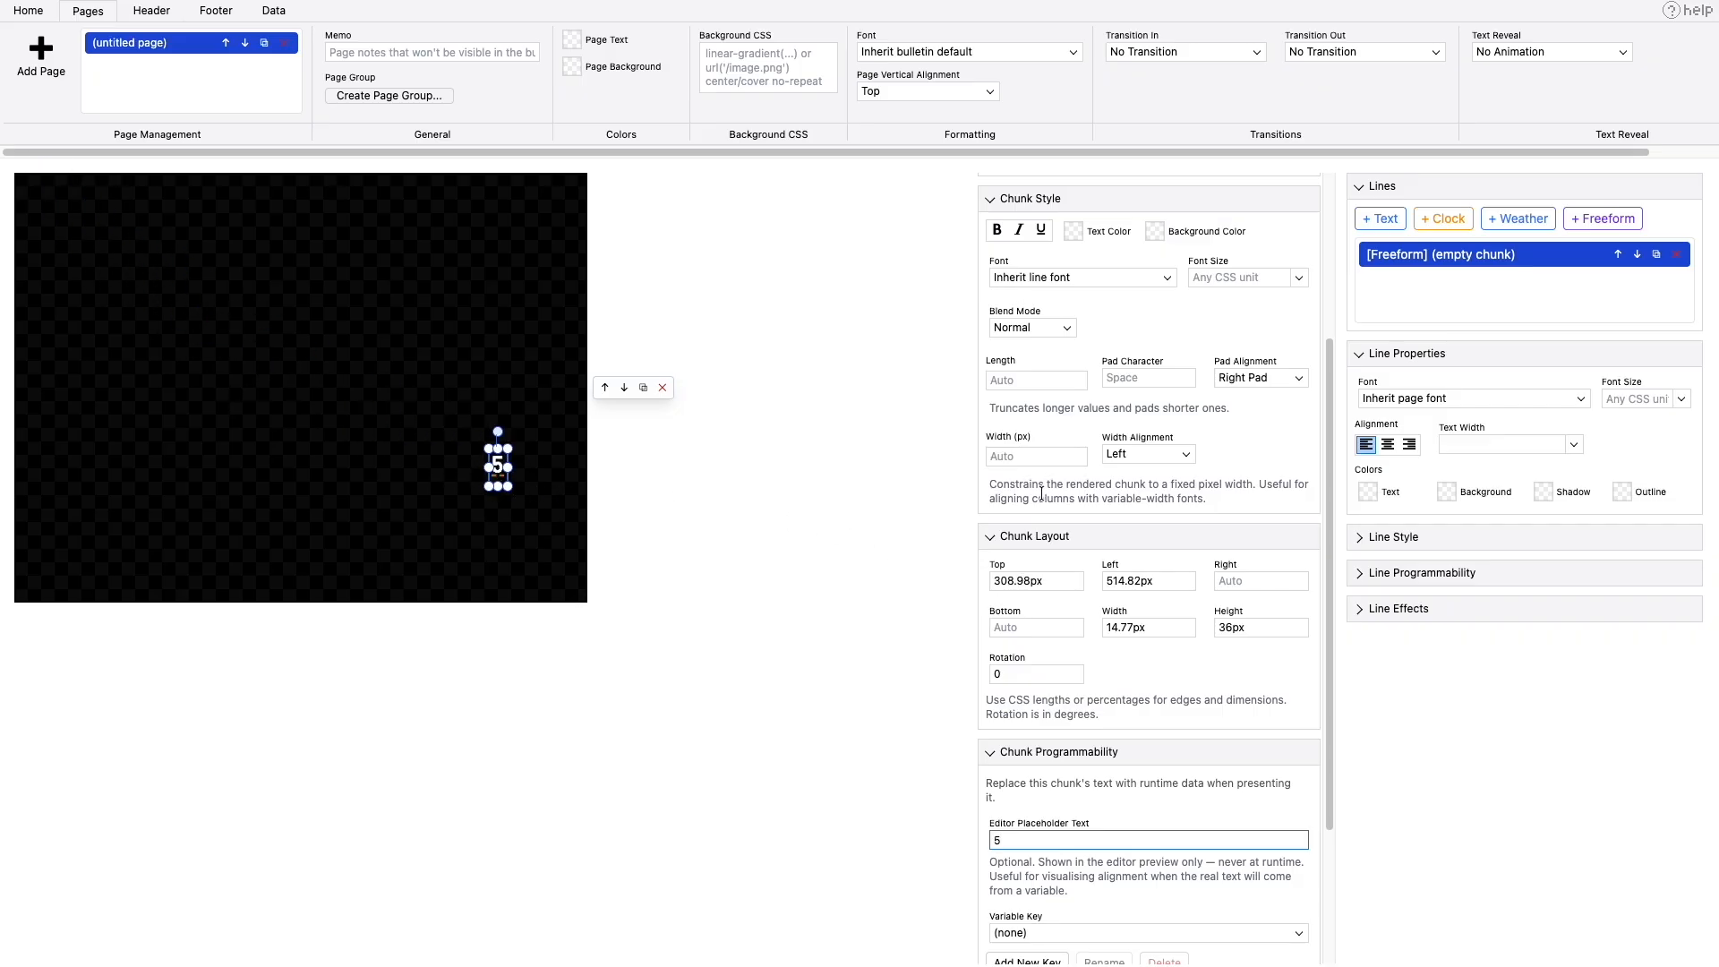
- Fill the chunk's background with purple #6a2c91 and enlarge it to about 112 by 111 px
{"action": "left_click", "coordinate": [1155, 233]}
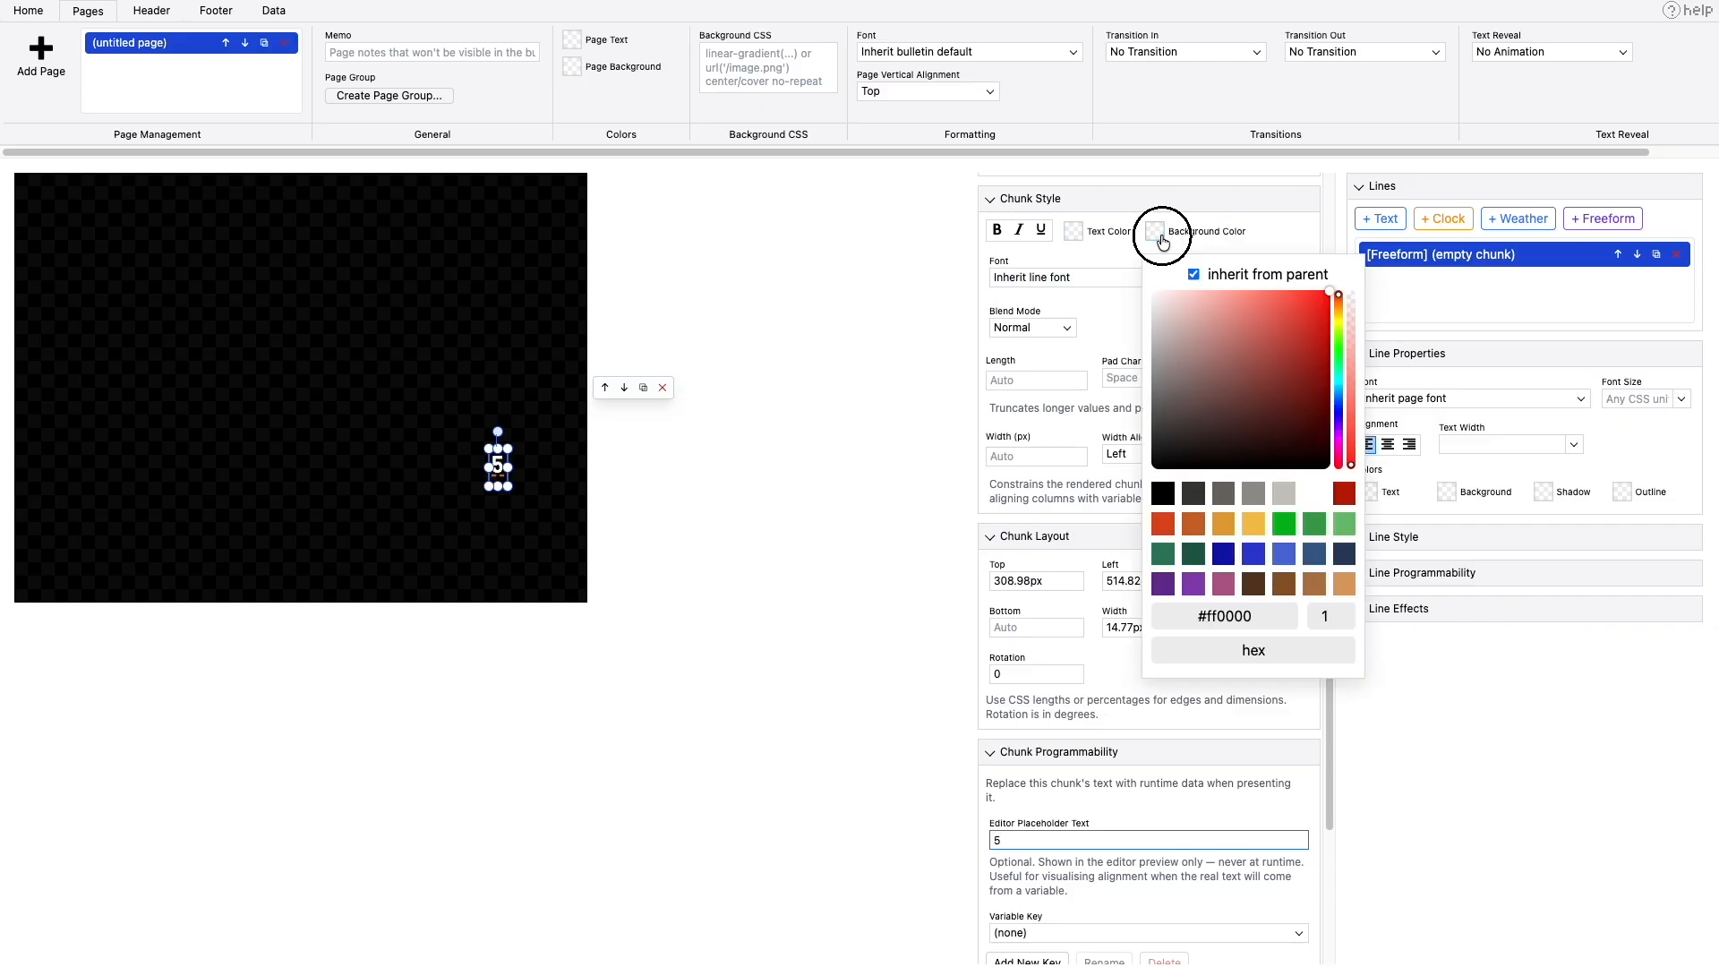
{"action": "left_click", "coordinate": [1163, 584]}
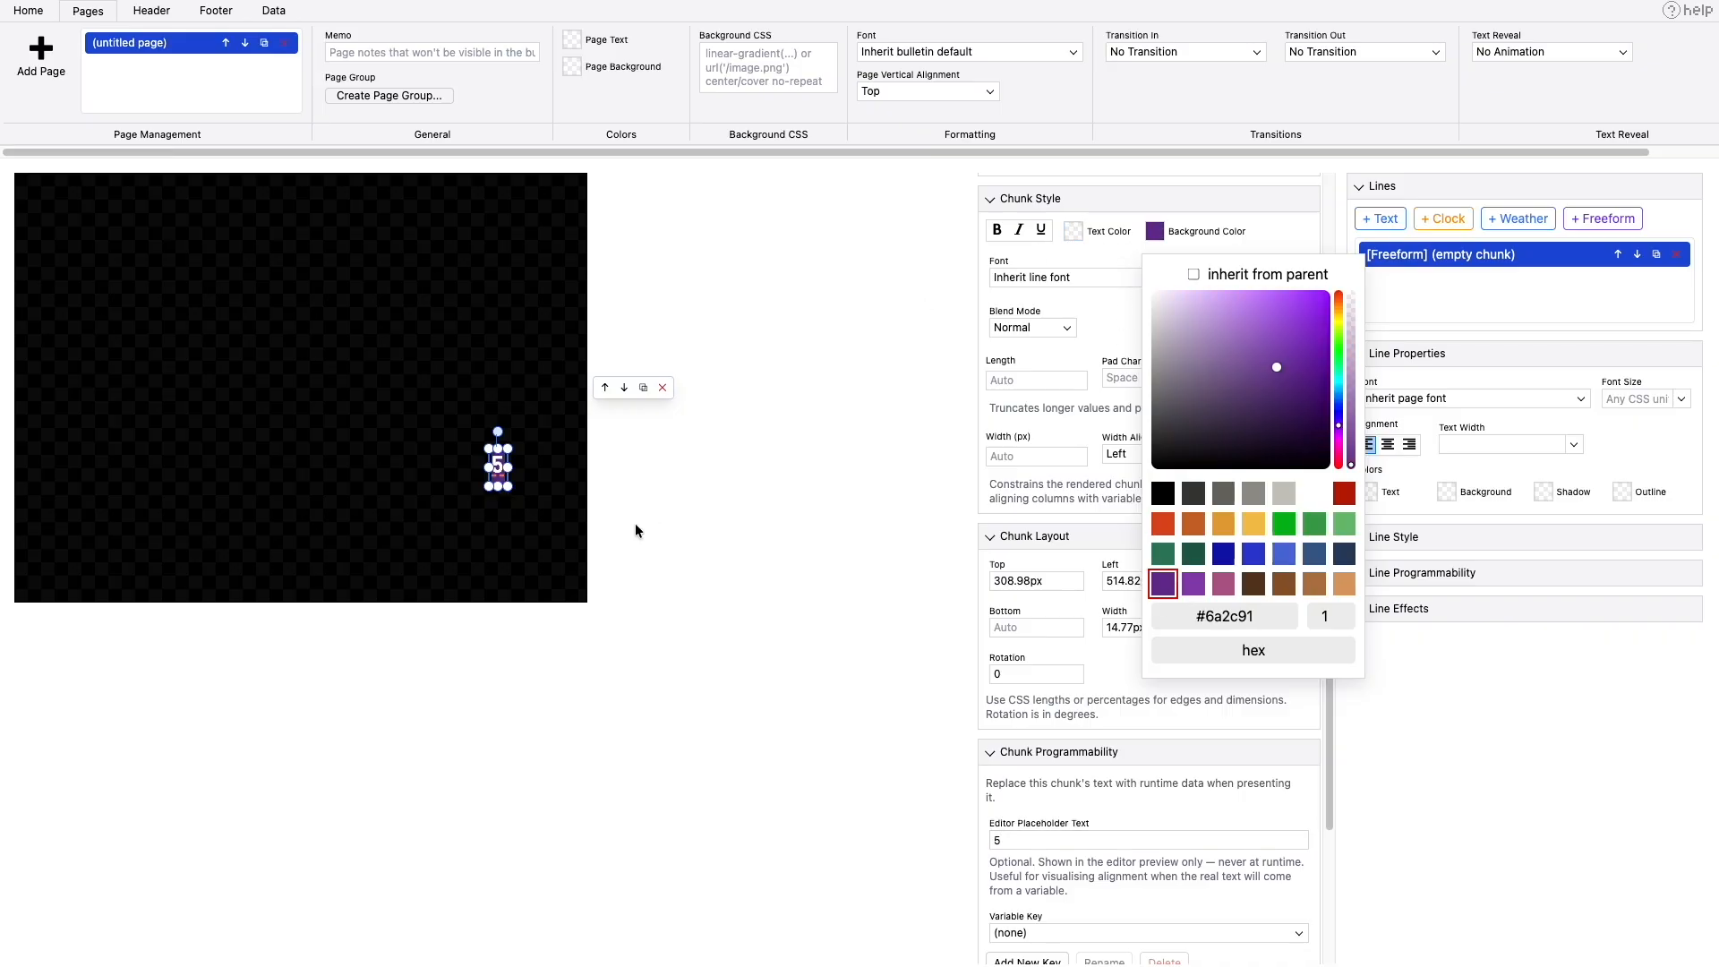
{"action": "left_click_drag", "start_coordinate": [488, 486], "coordinate": [402, 557]}
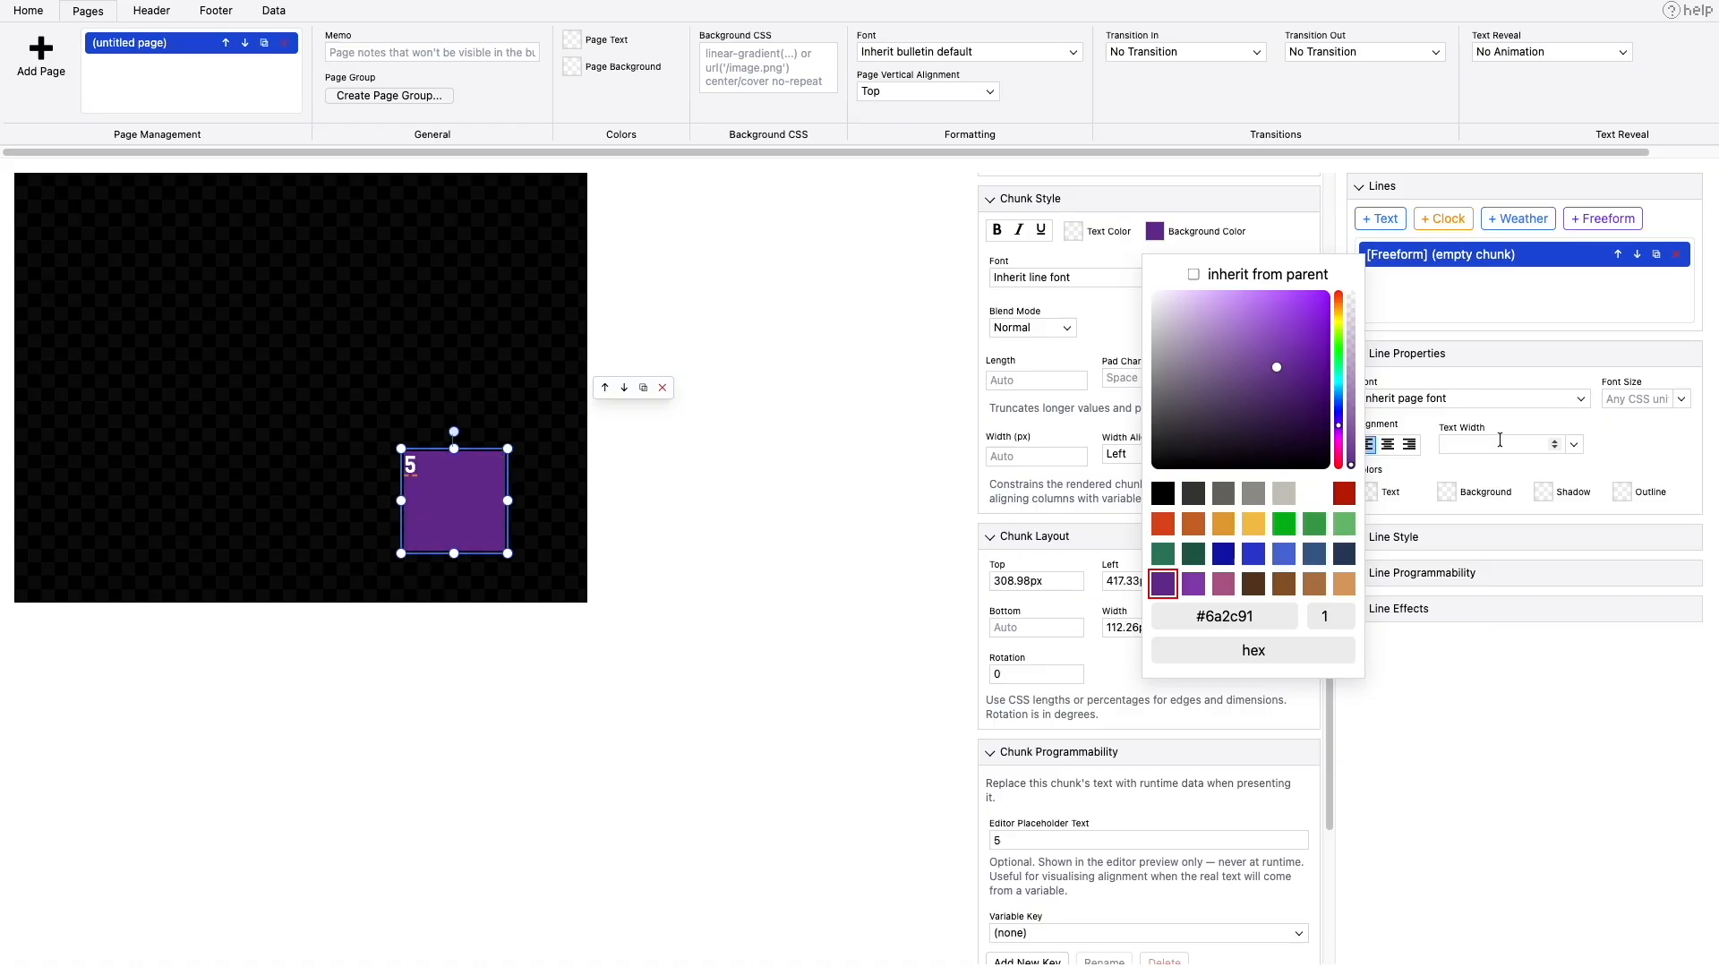
{"action": "left_click", "coordinate": [1472, 703]}
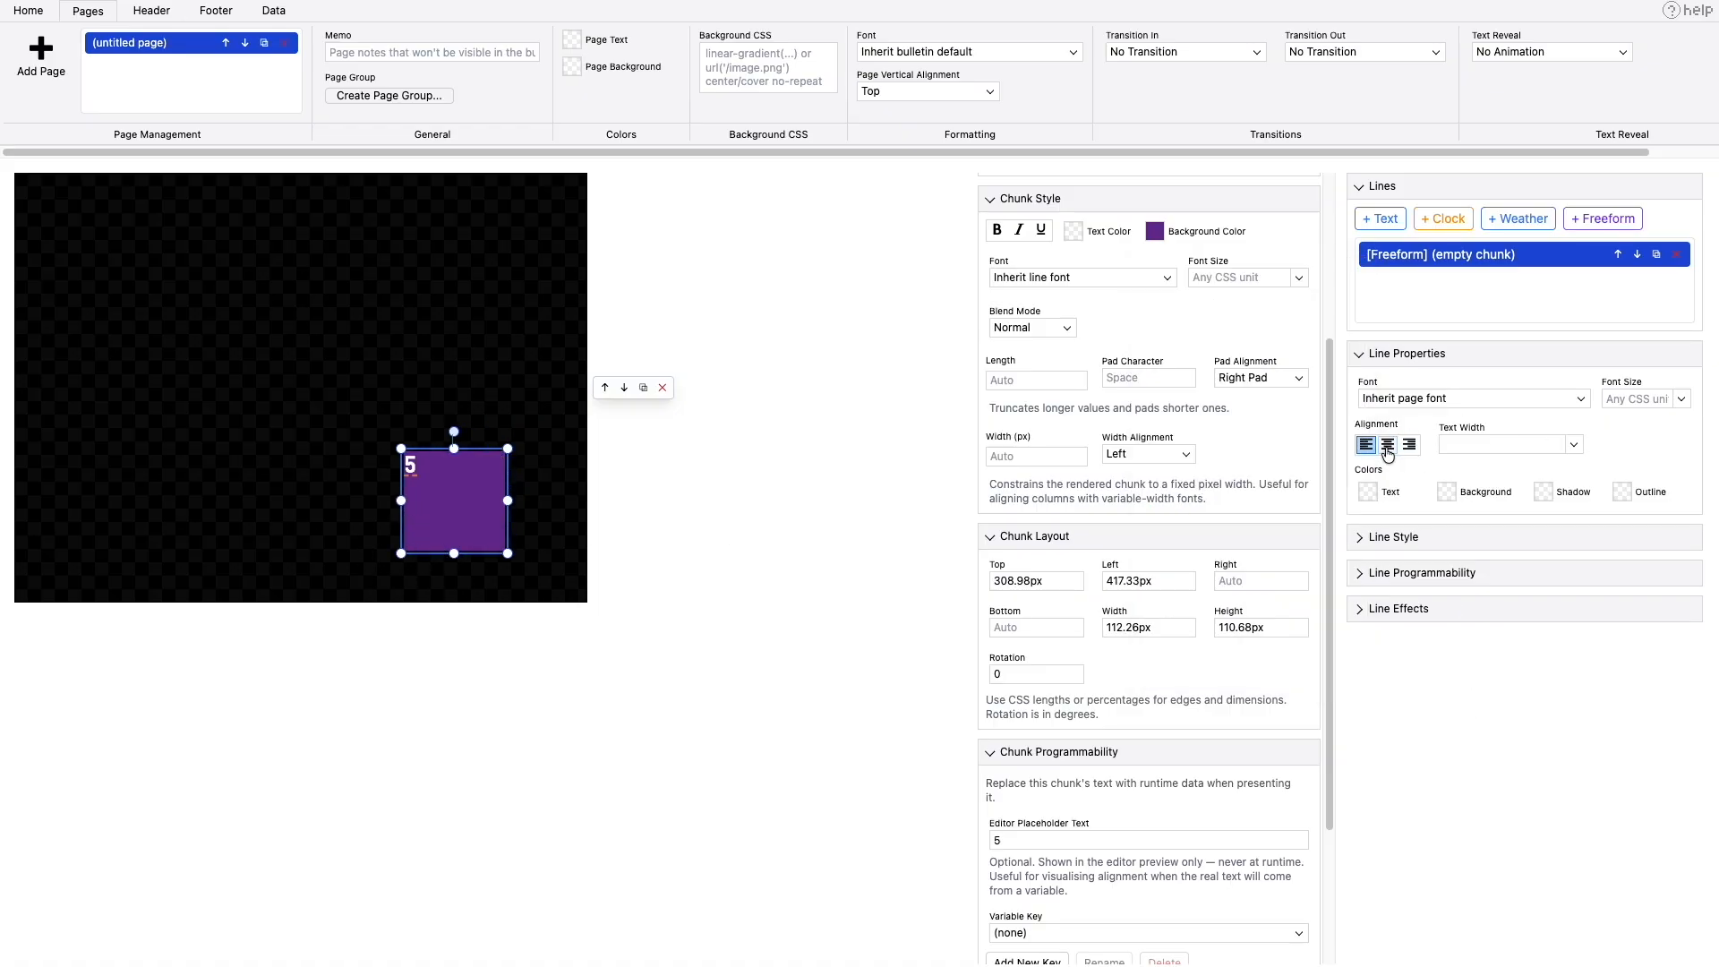
- Center the freeform line's alignment and set the chunk's font size to Huge
{"action": "left_click", "coordinate": [1388, 447]}
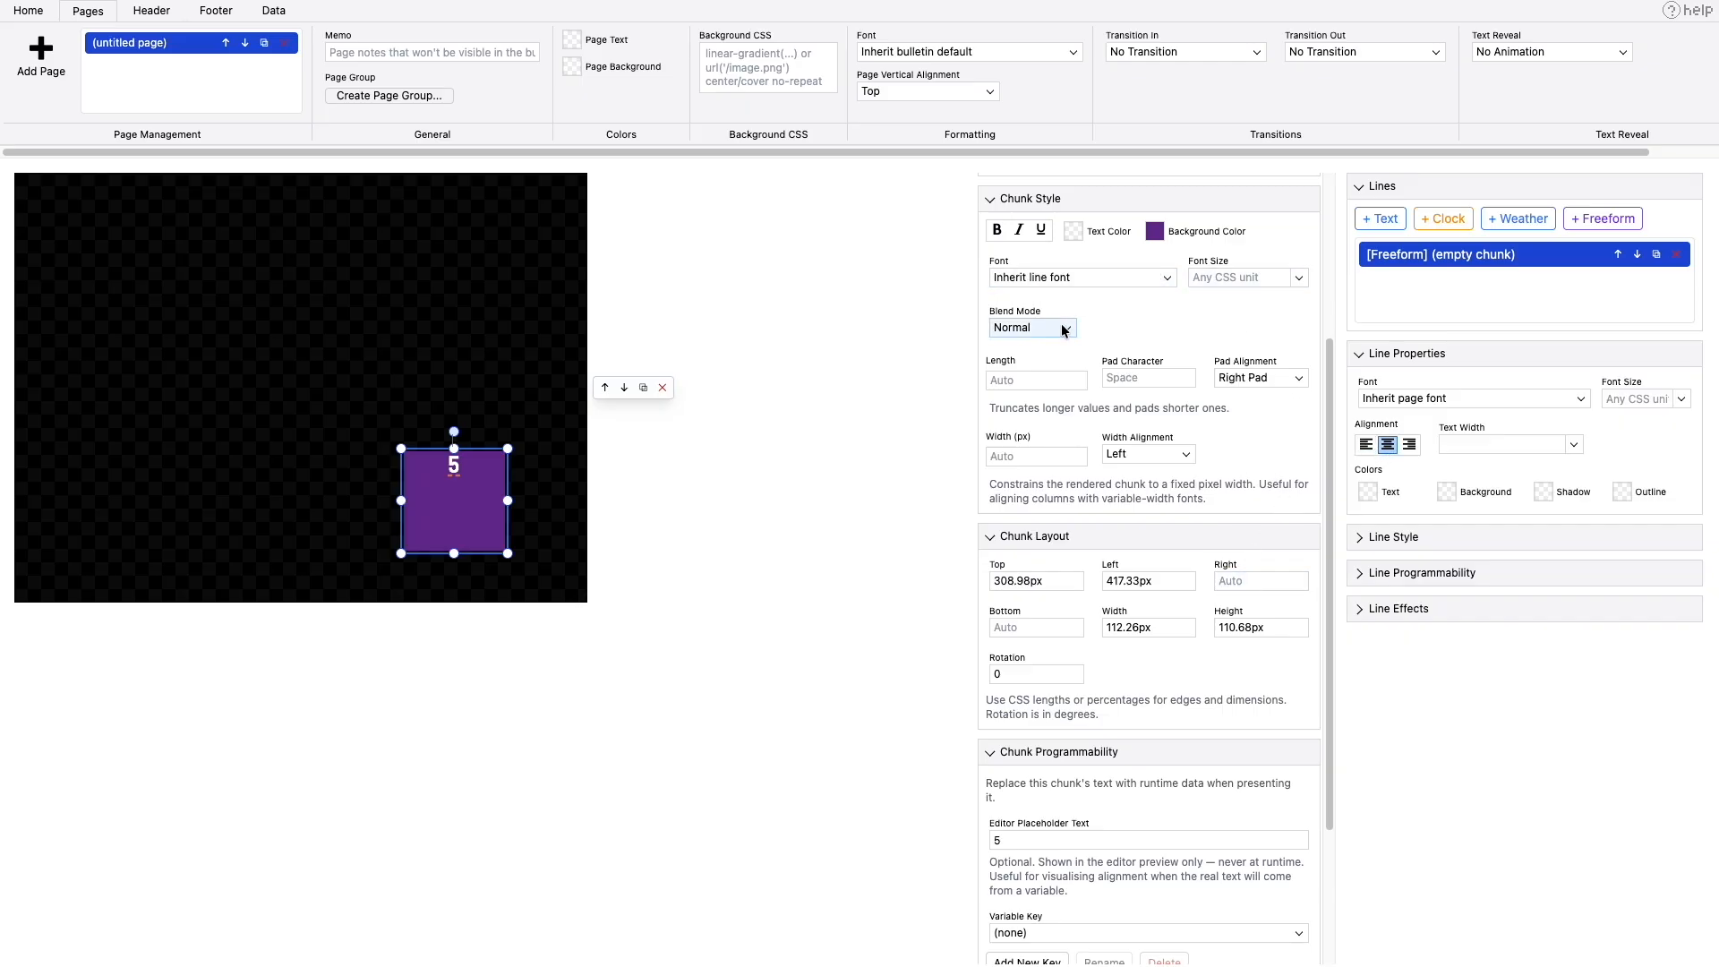
{"action": "left_click", "coordinate": [1299, 278]}
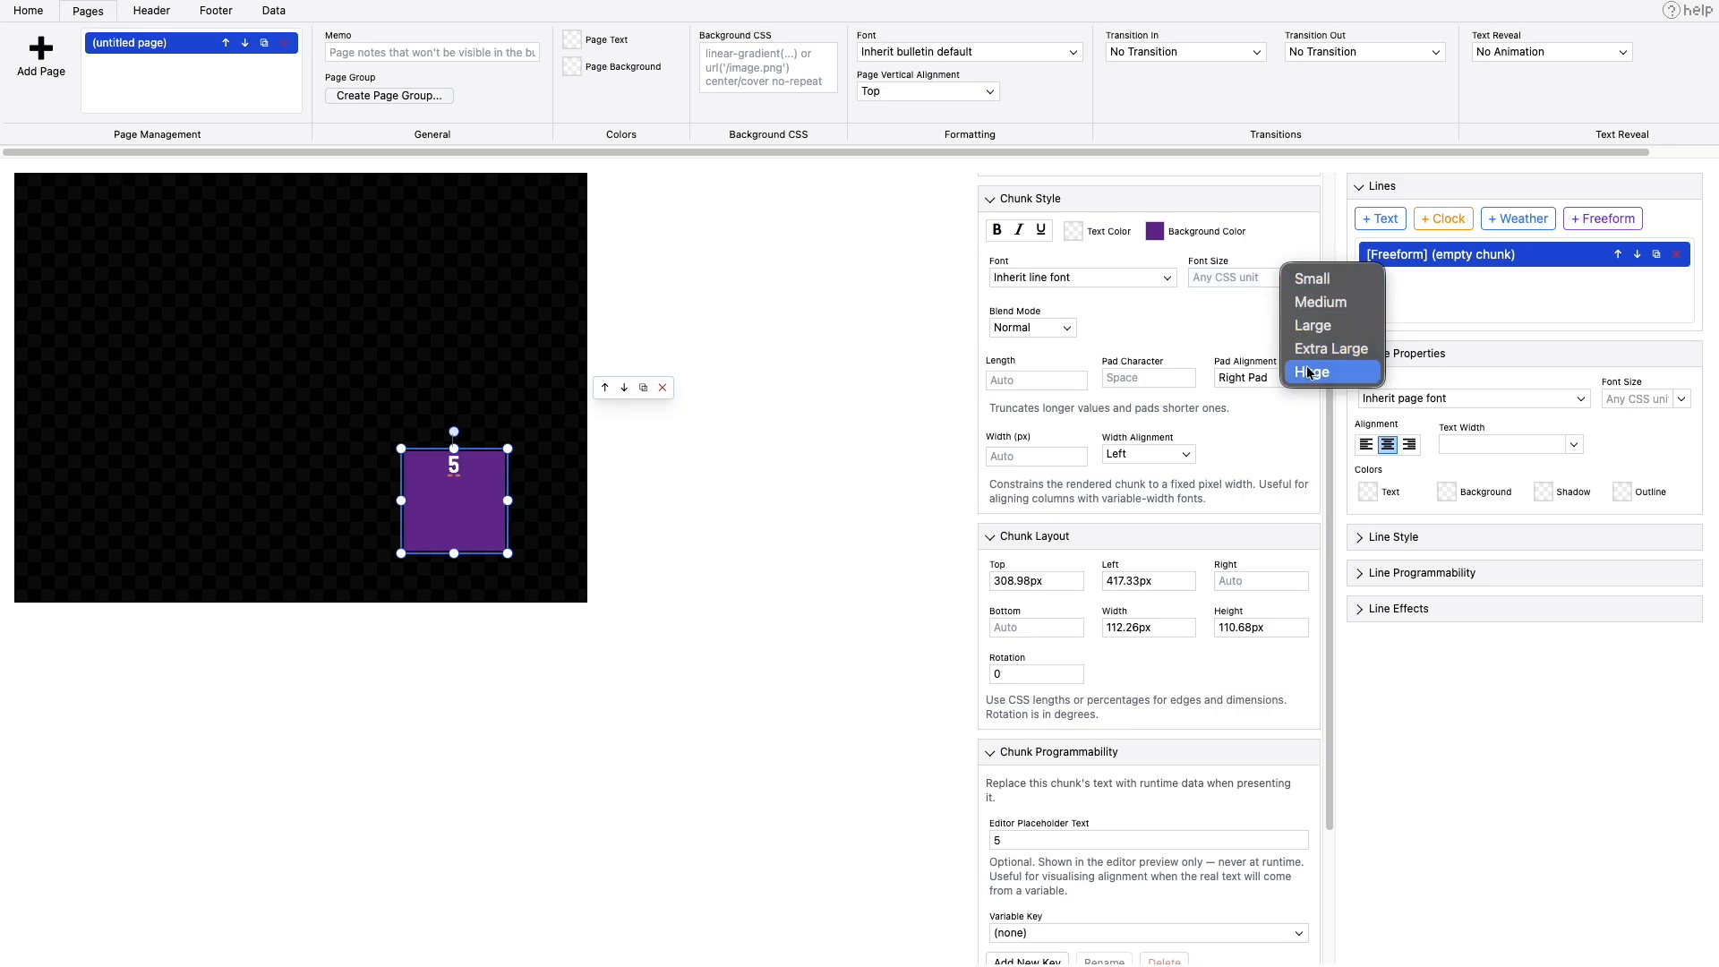
{"action": "left_click", "coordinate": [1309, 372]}
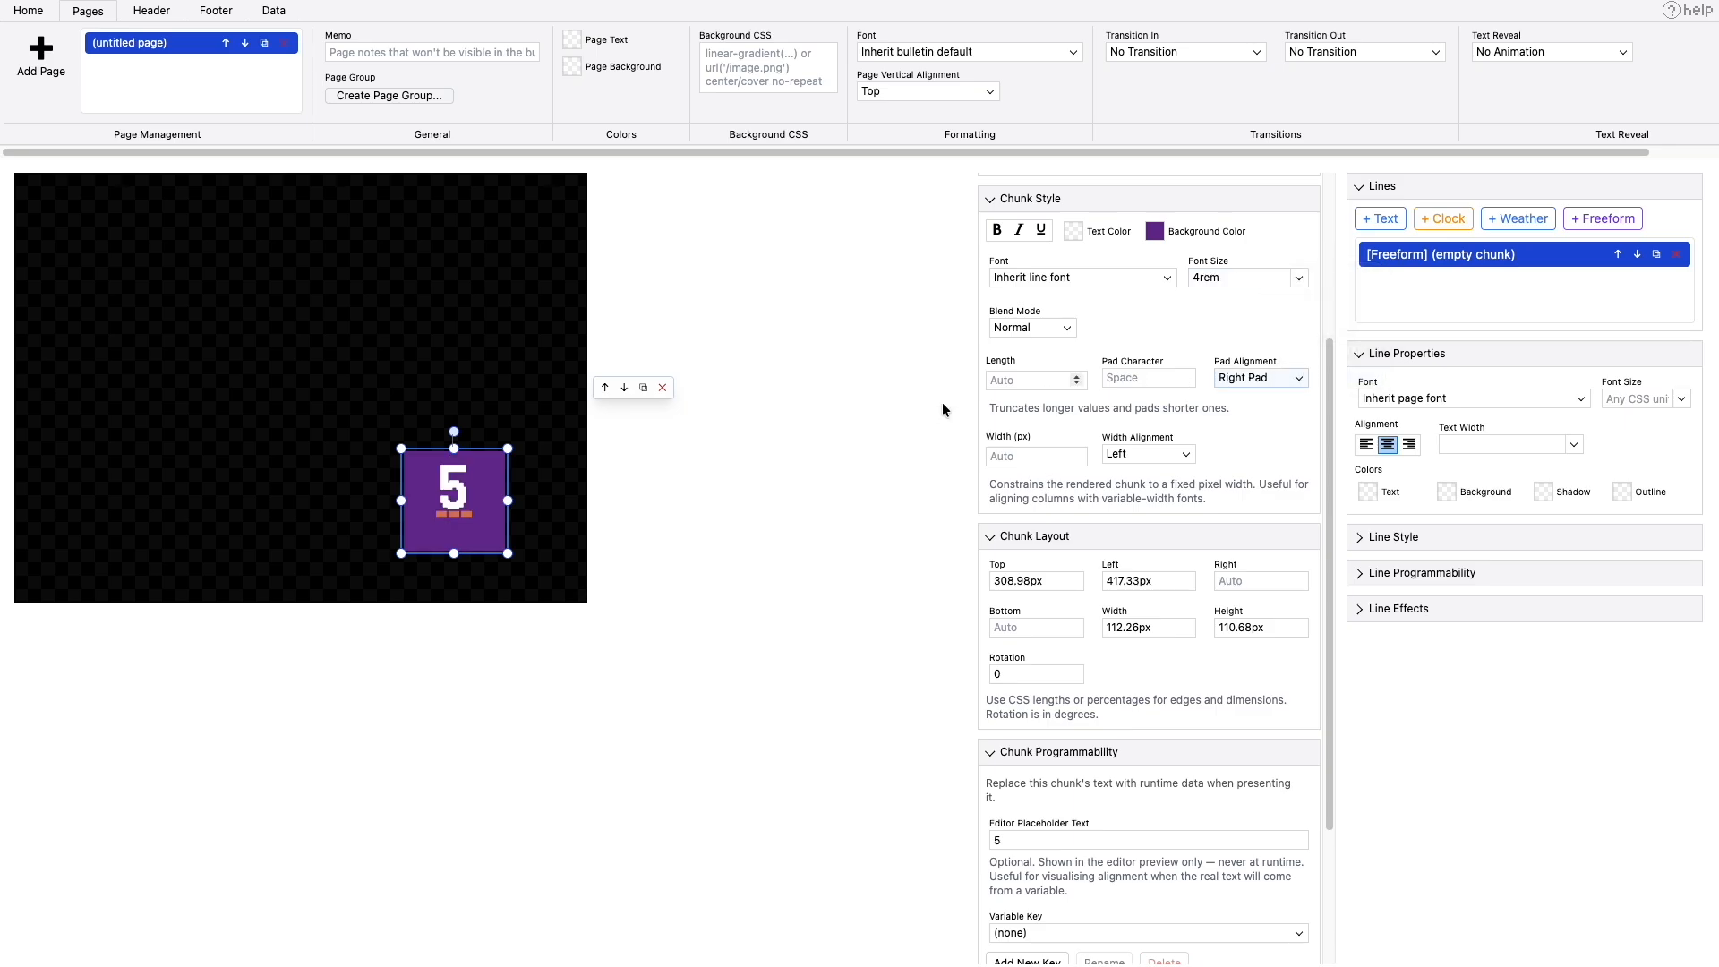
- Shorten the purple box to about 87px high, then clear its top offset and set its bottom offset to 25px
{"action": "left_click_drag", "start_coordinate": [454, 448], "coordinate": [505, 532]}
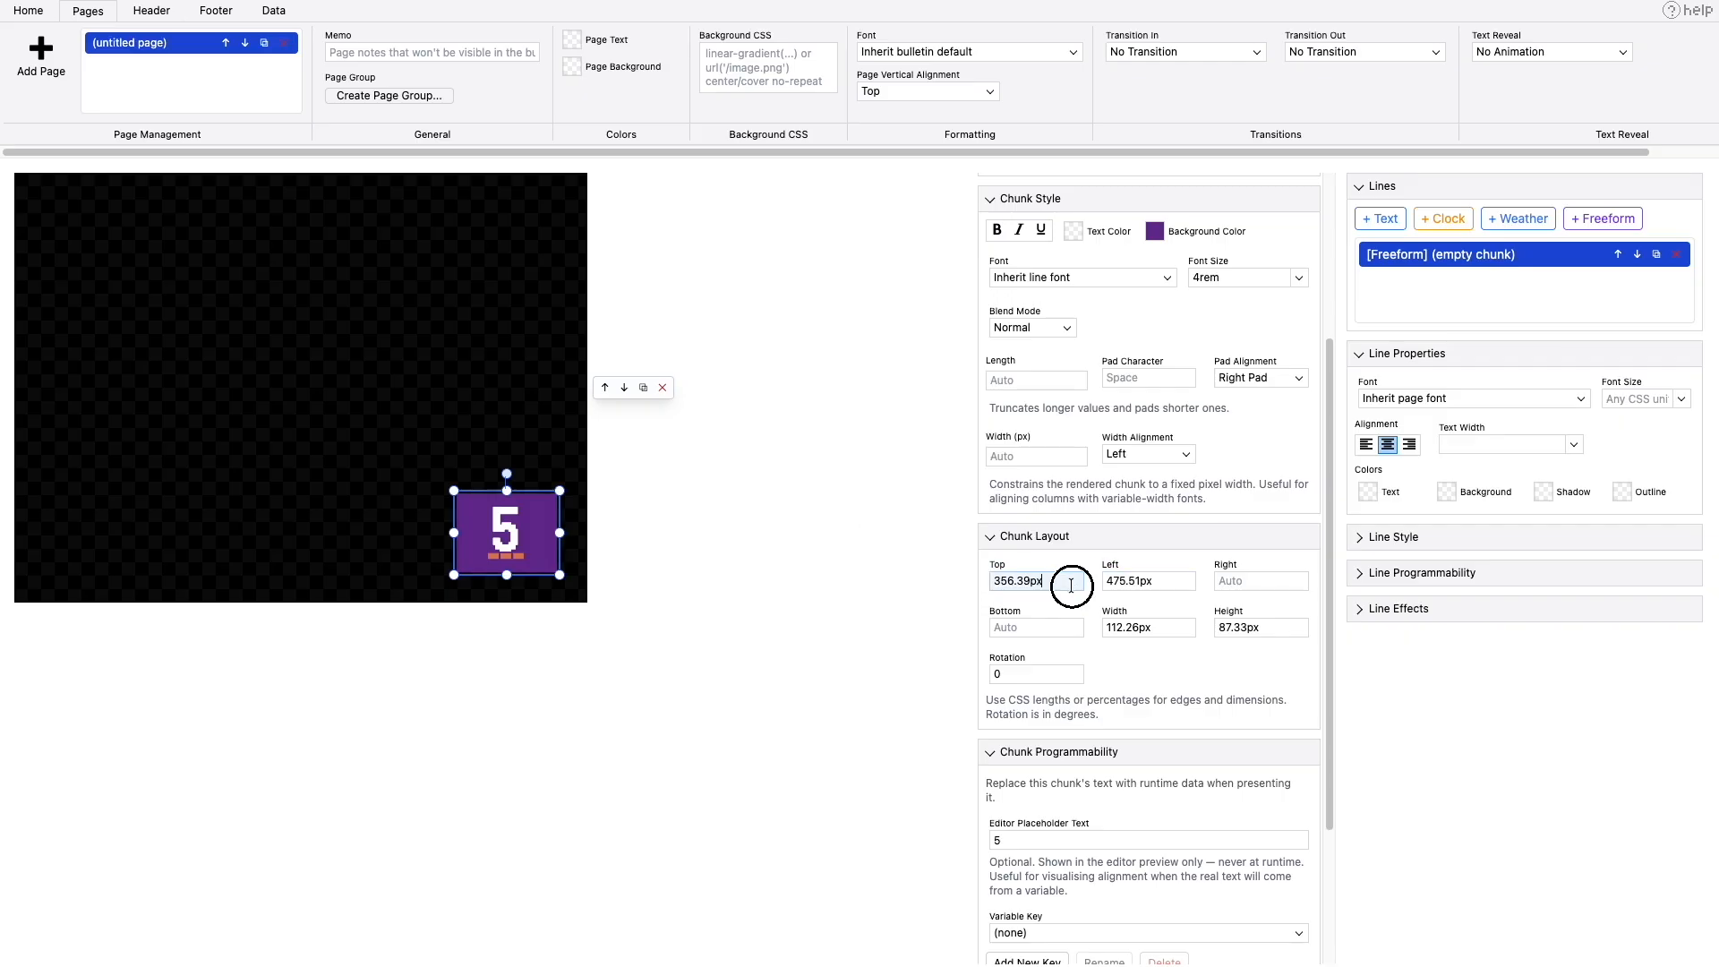
{"action": "left_click_drag", "start_coordinate": [1077, 580], "coordinate": [982, 584]}
{"action": "type", "text": "0"}
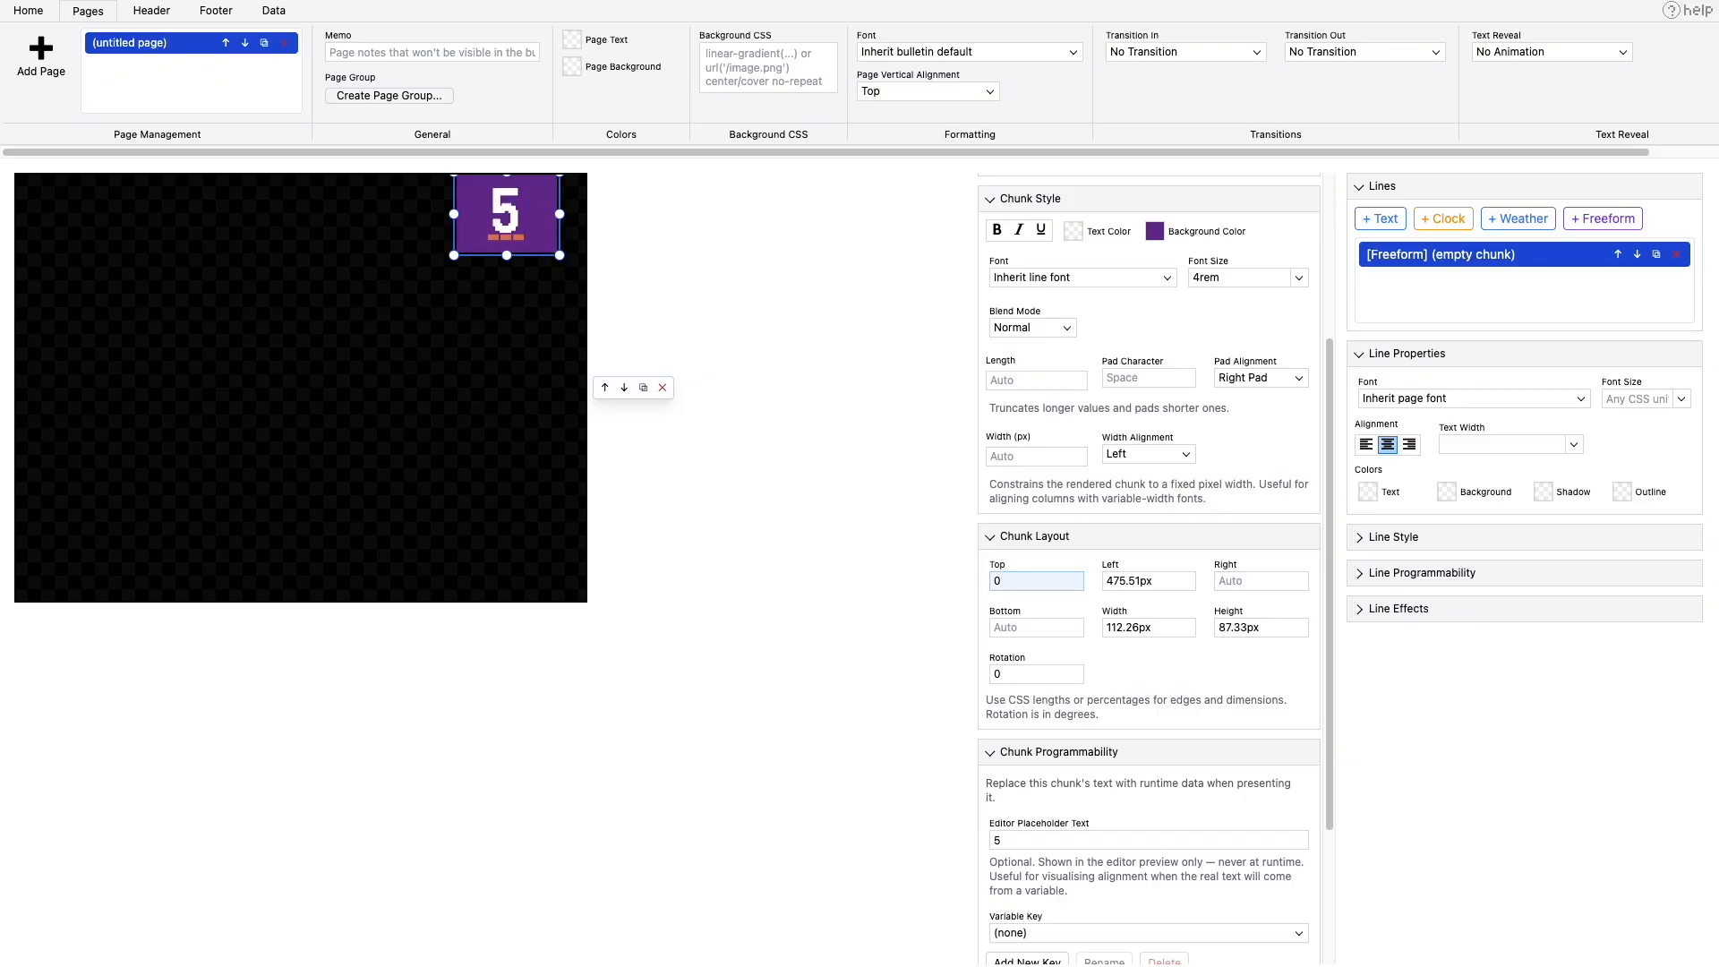
{"action": "key", "text": "BackSpace"}
{"action": "left_click", "coordinate": [1027, 627]}
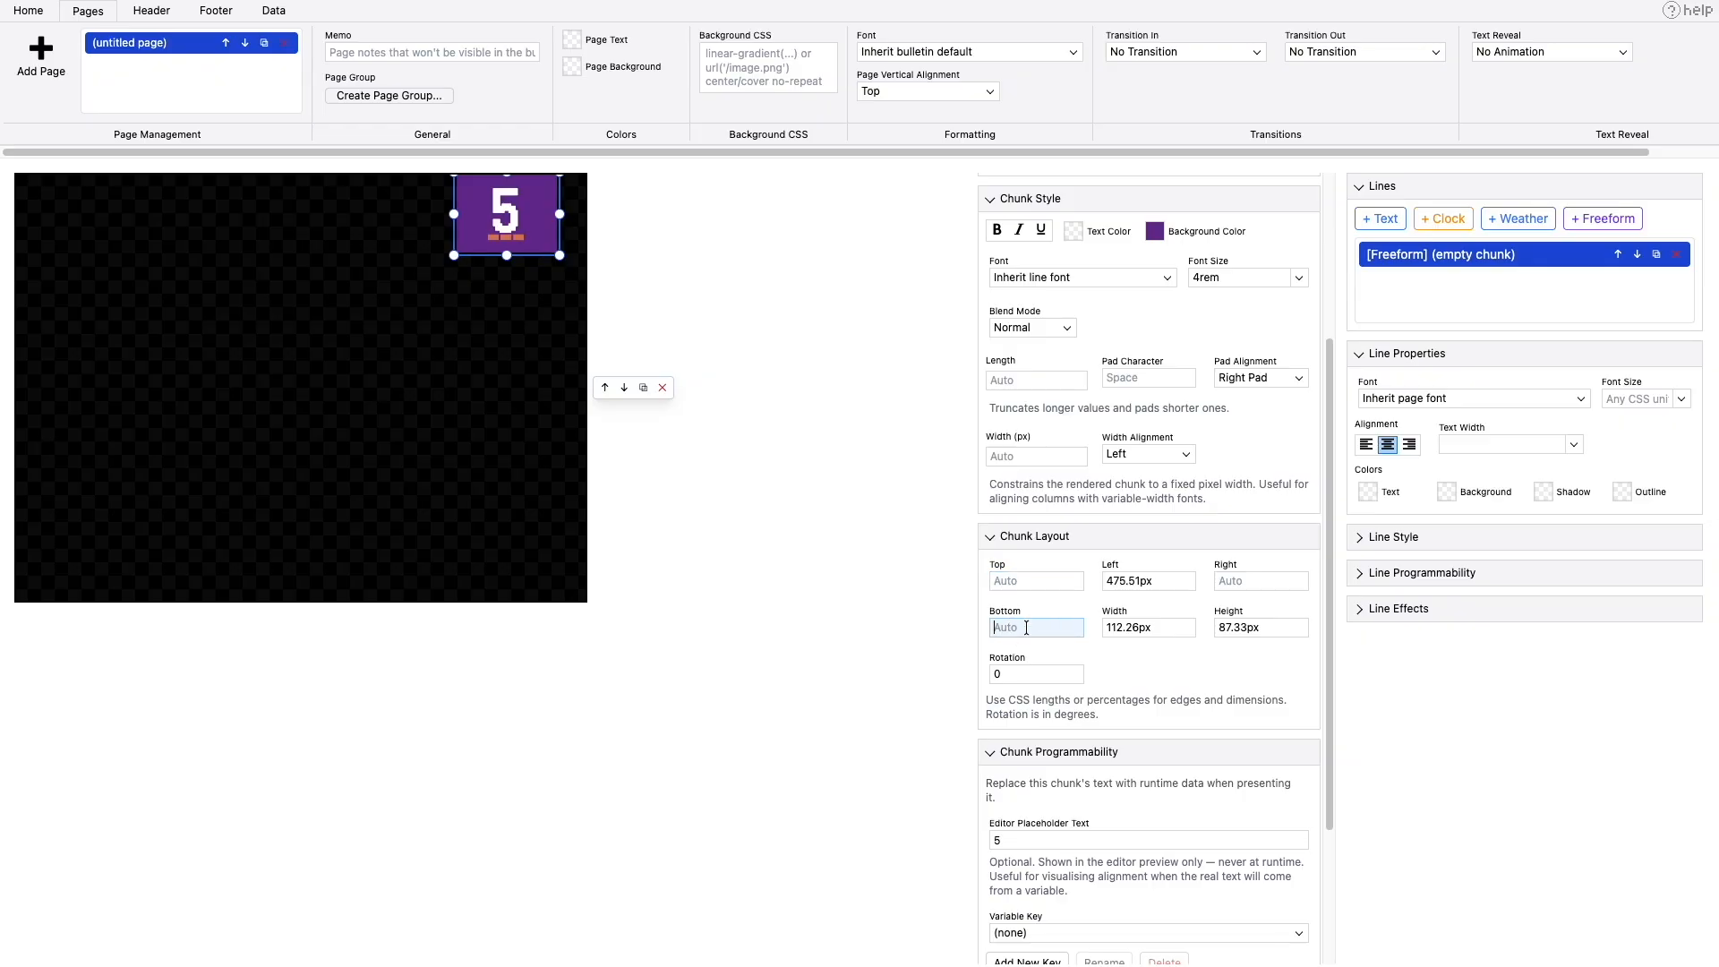
{"action": "type", "text": "25px"}
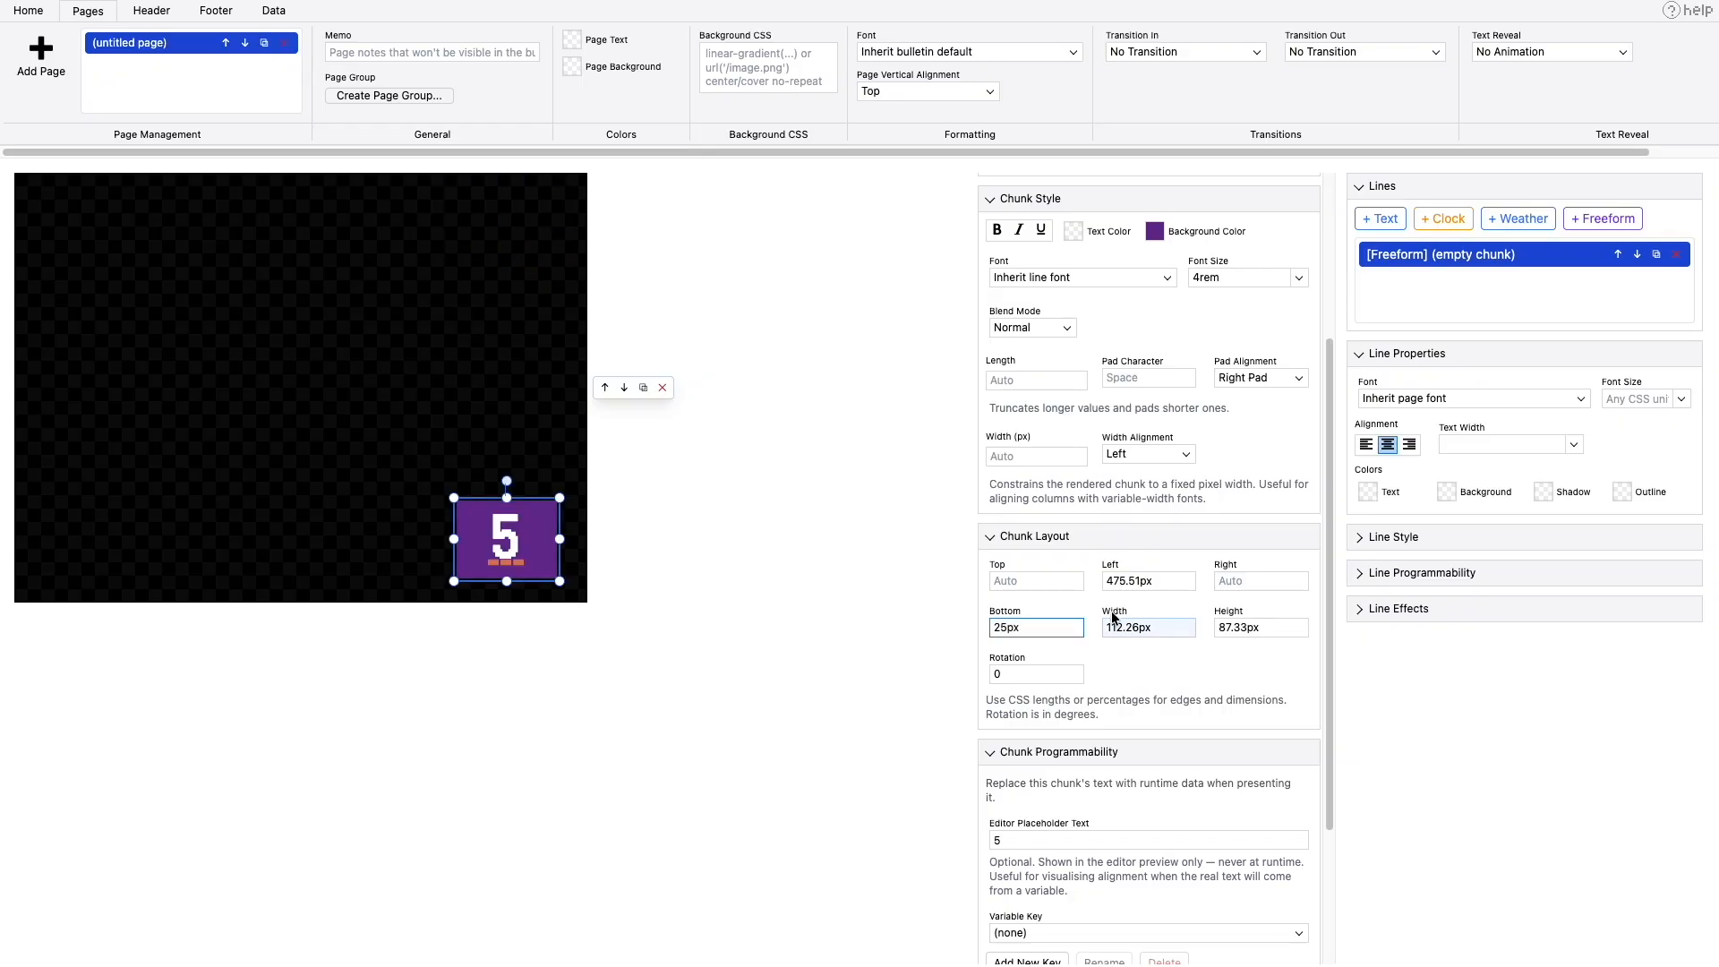
- Clear the box's left offset and set its right offset to 10px
{"action": "left_click", "coordinate": [1257, 584]}
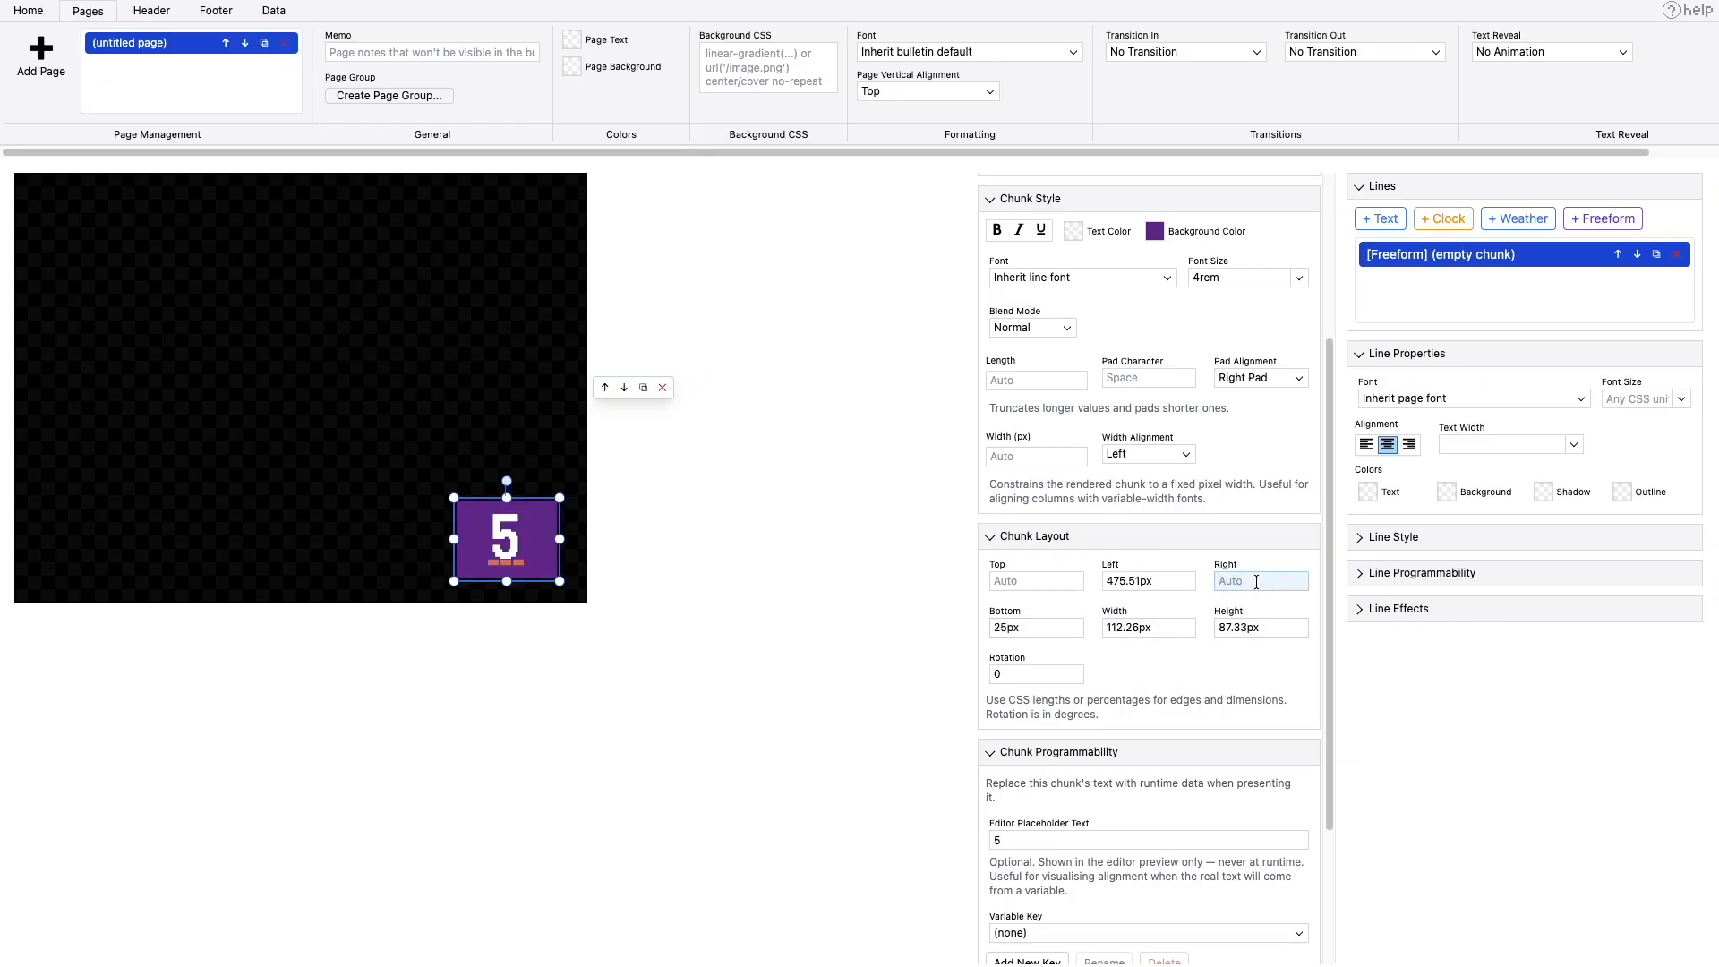
{"action": "left_click_drag", "start_coordinate": [1162, 583], "coordinate": [891, 553]}
{"action": "key", "text": "BackSpace"}
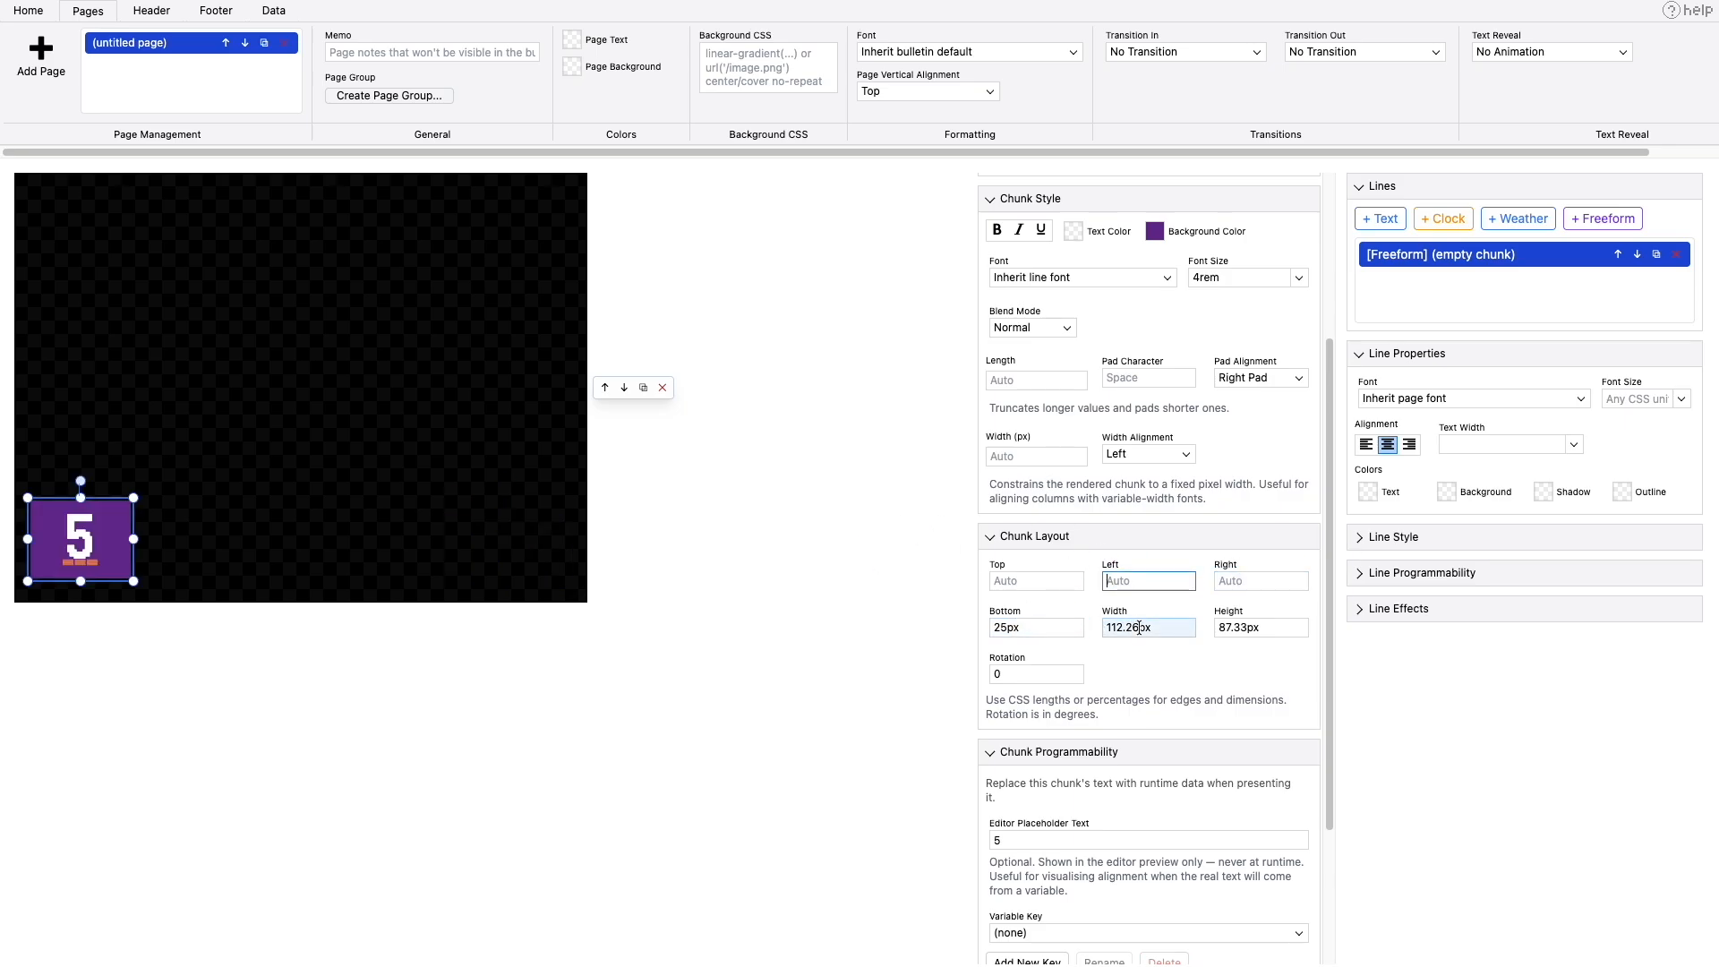
{"action": "left_click", "coordinate": [1235, 580]}
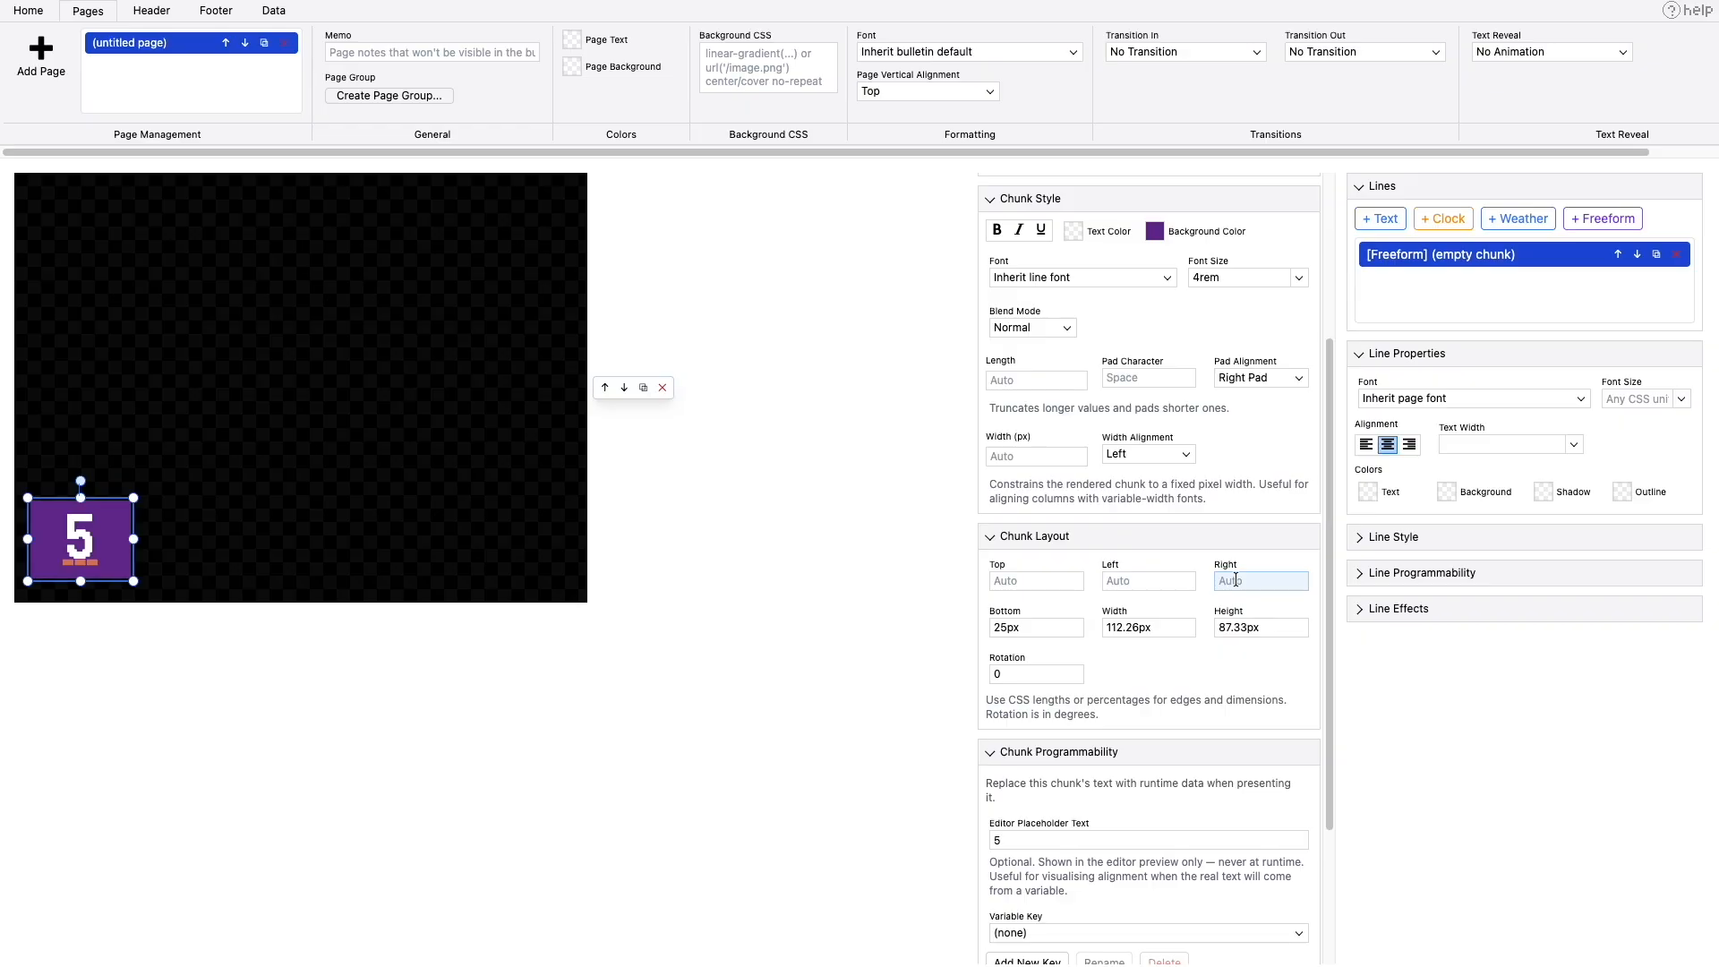
{"action": "type", "text": "20px"}
{"action": "type", "text": "10"}
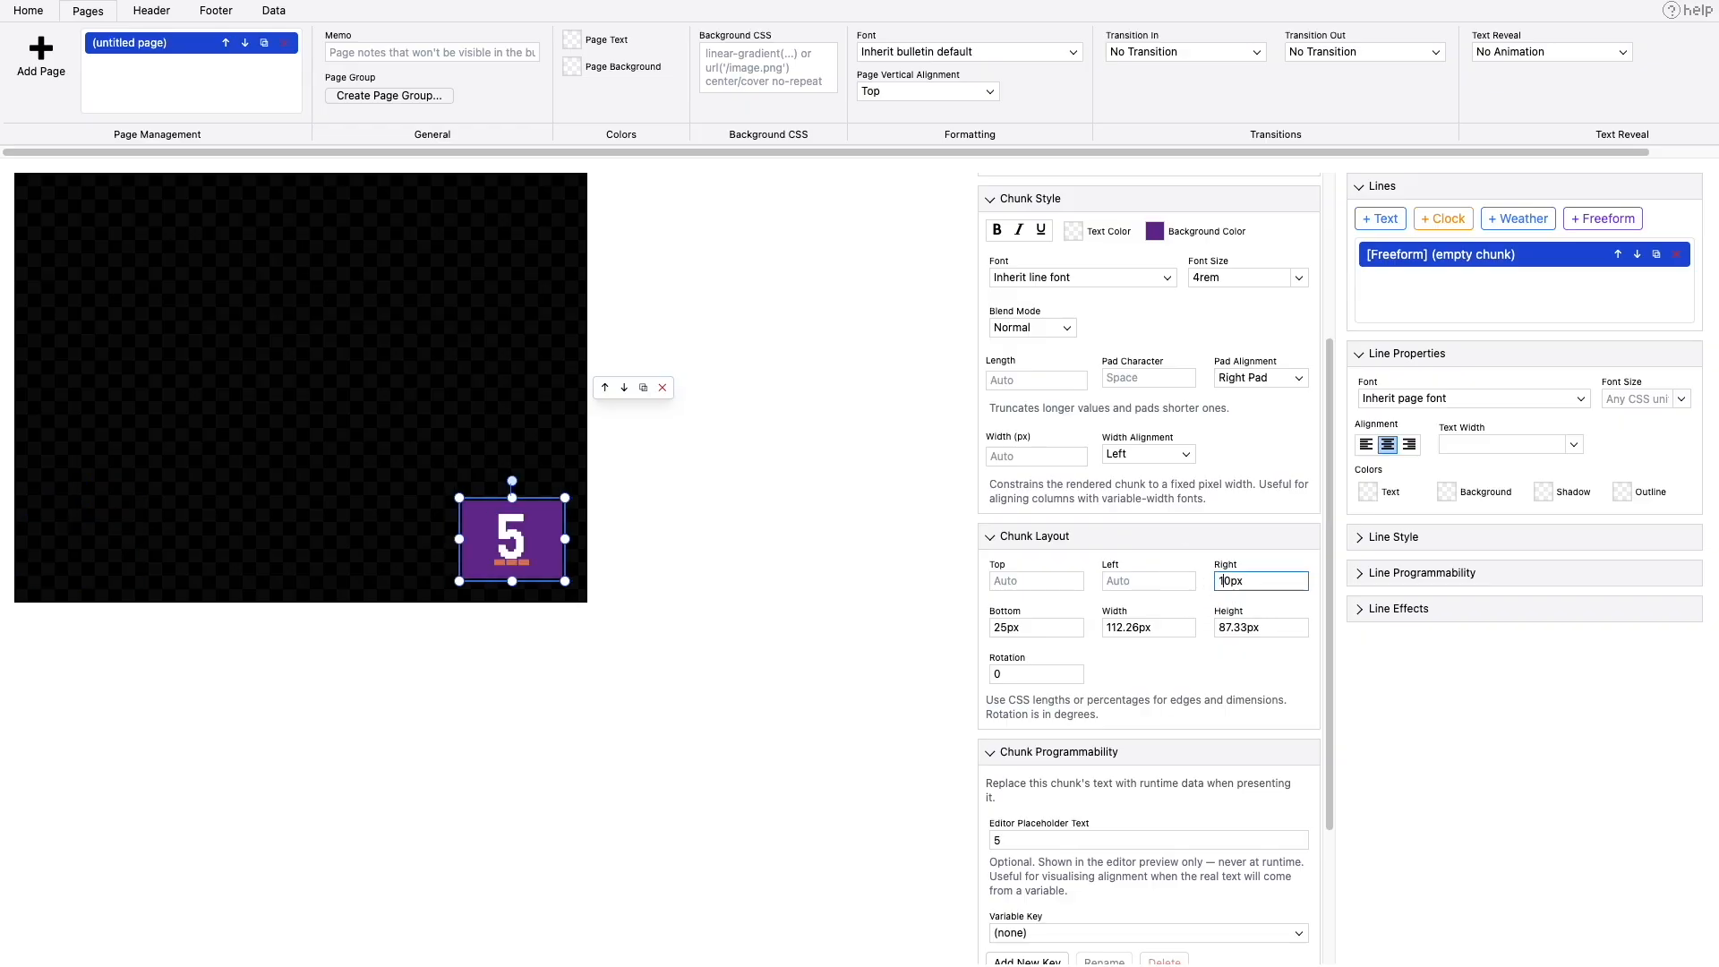
{"action": "left_click", "coordinate": [769, 579]}
- Preview the bulletin in TVS to check the purple box at runtime, then close the preview
{"action": "left_click", "coordinate": [273, 11]}
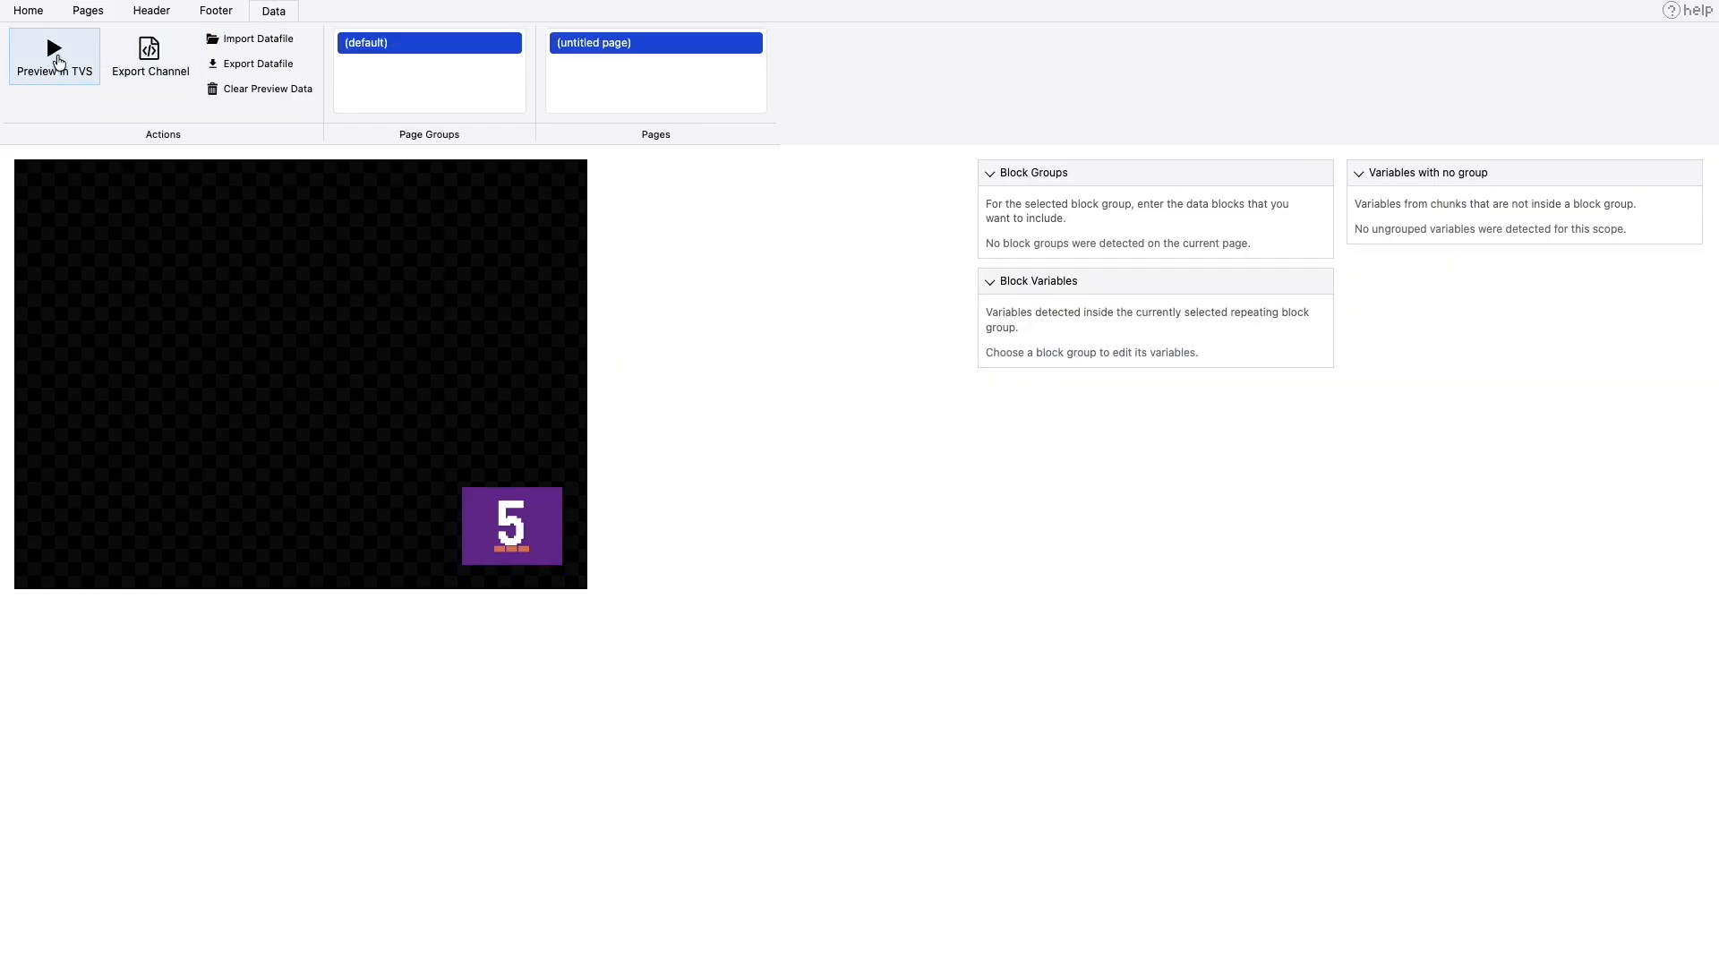
{"action": "left_click", "coordinate": [57, 62]}
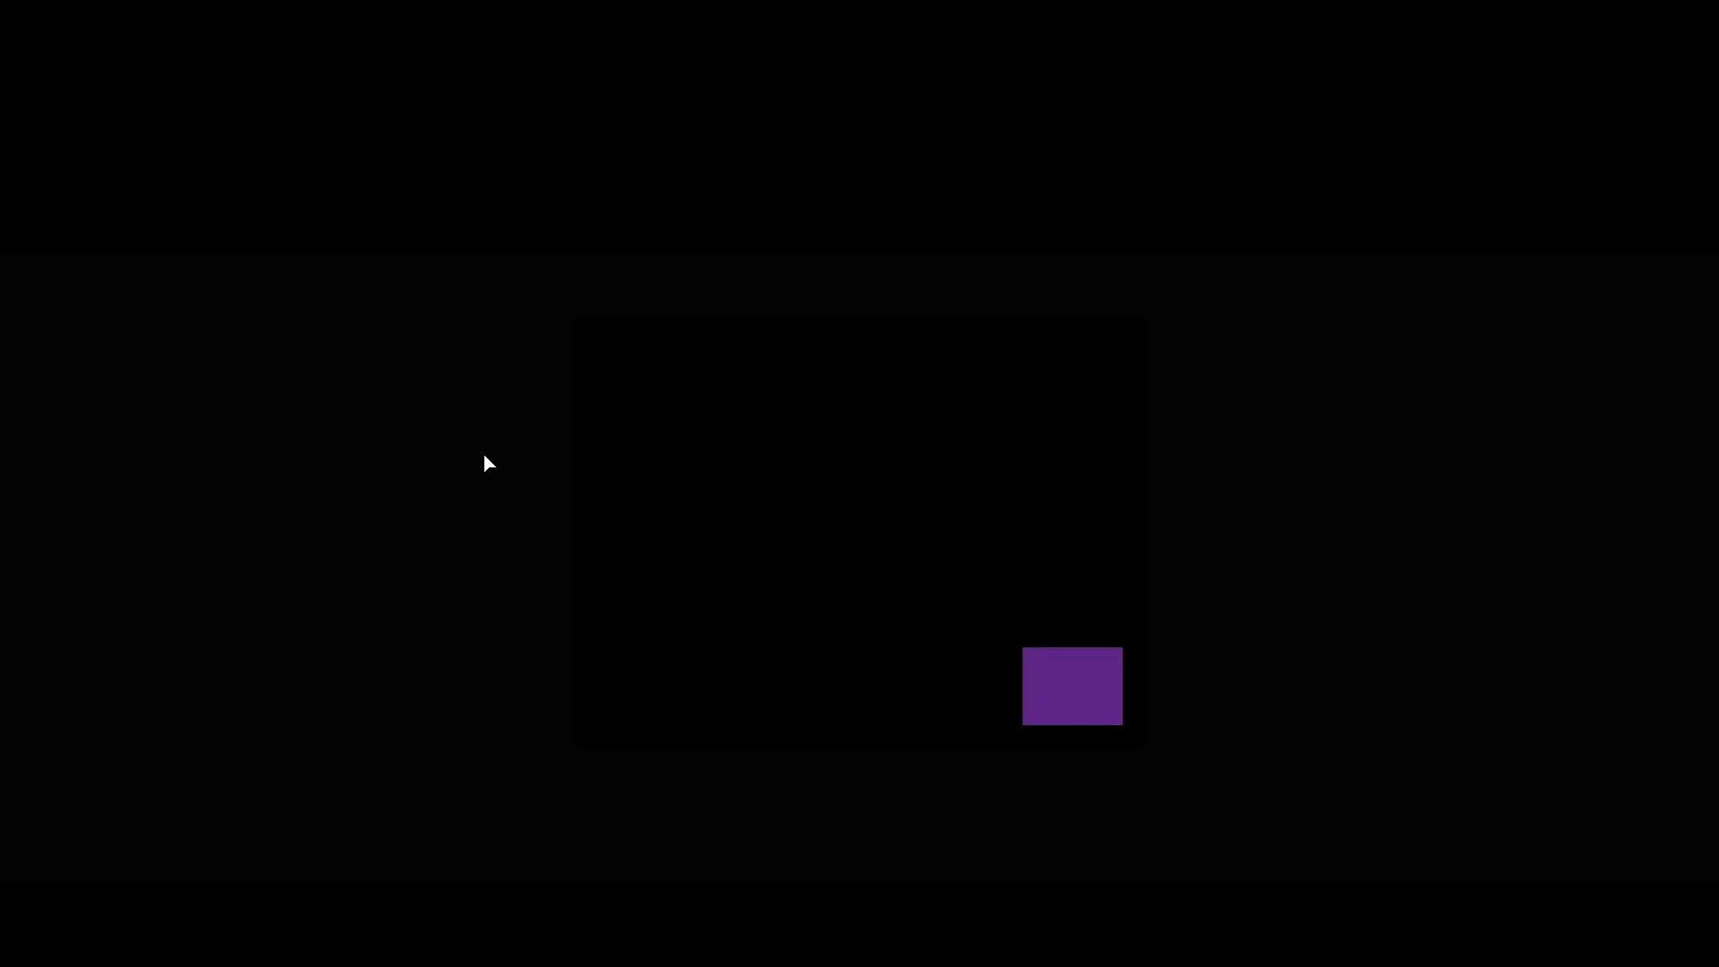
{"action": "key", "text": "Escape"}
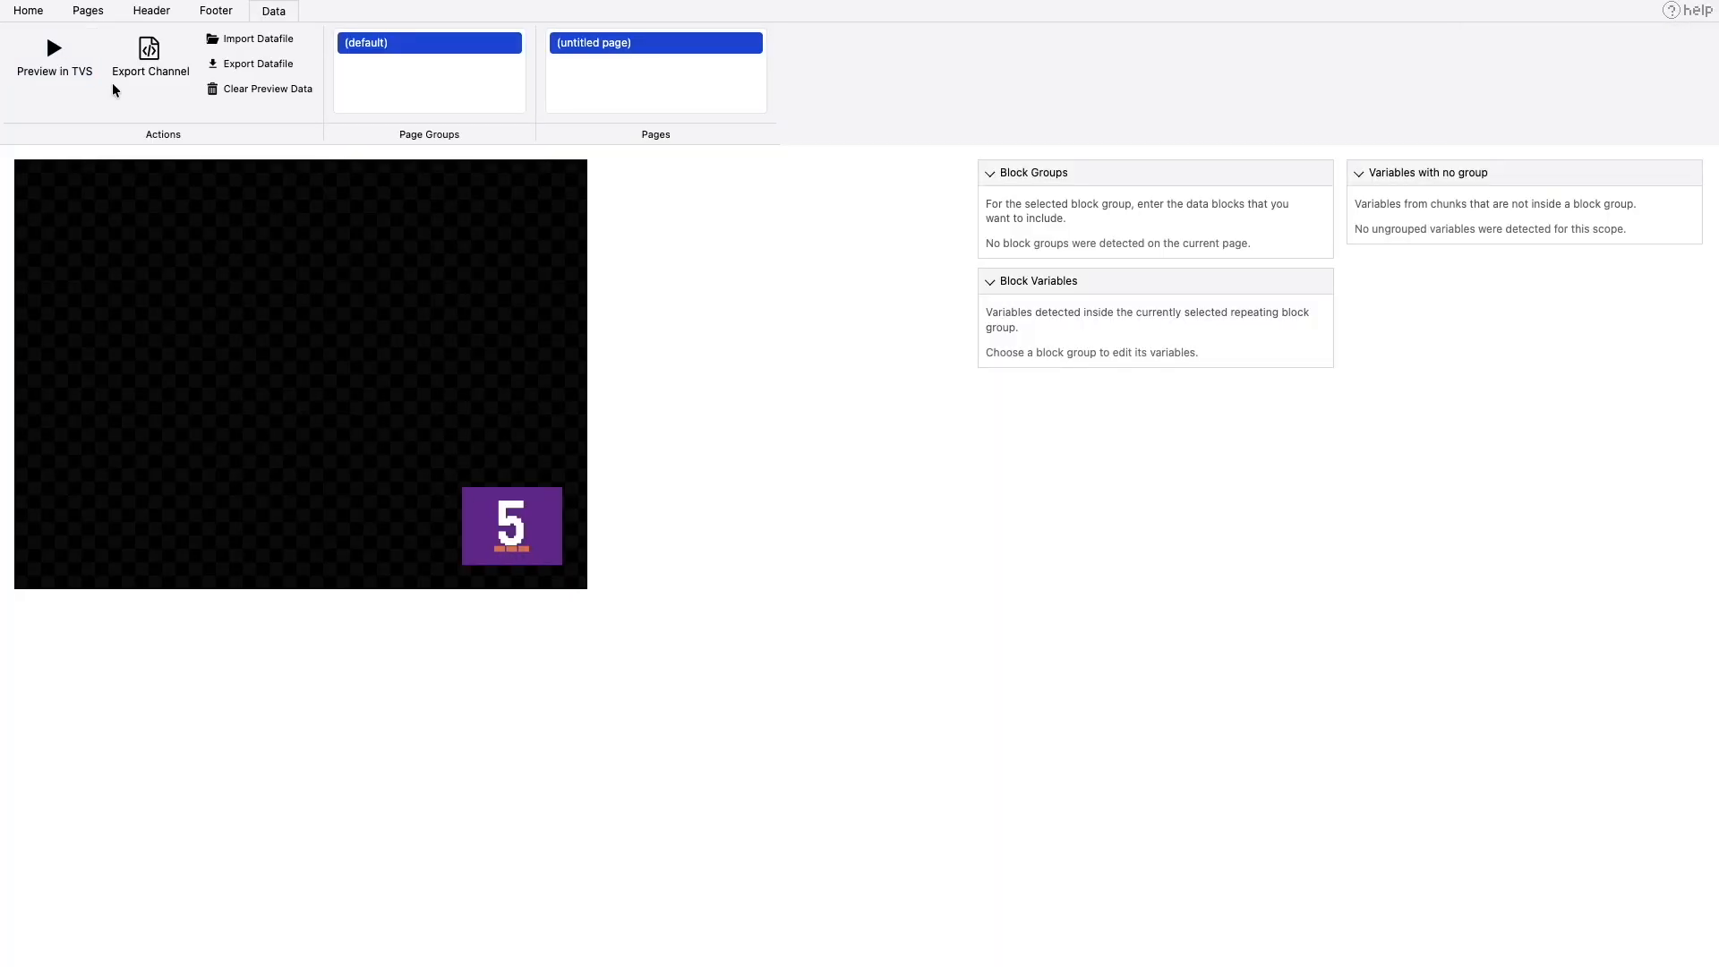
- Bind the purple box's text chunk to the system.tuner.formattedChannelNumber variable key
{"action": "left_click", "coordinate": [87, 11]}
{"action": "scroll", "coordinate": [1146, 582], "scroll_direction": "down", "scroll_amount": 4}
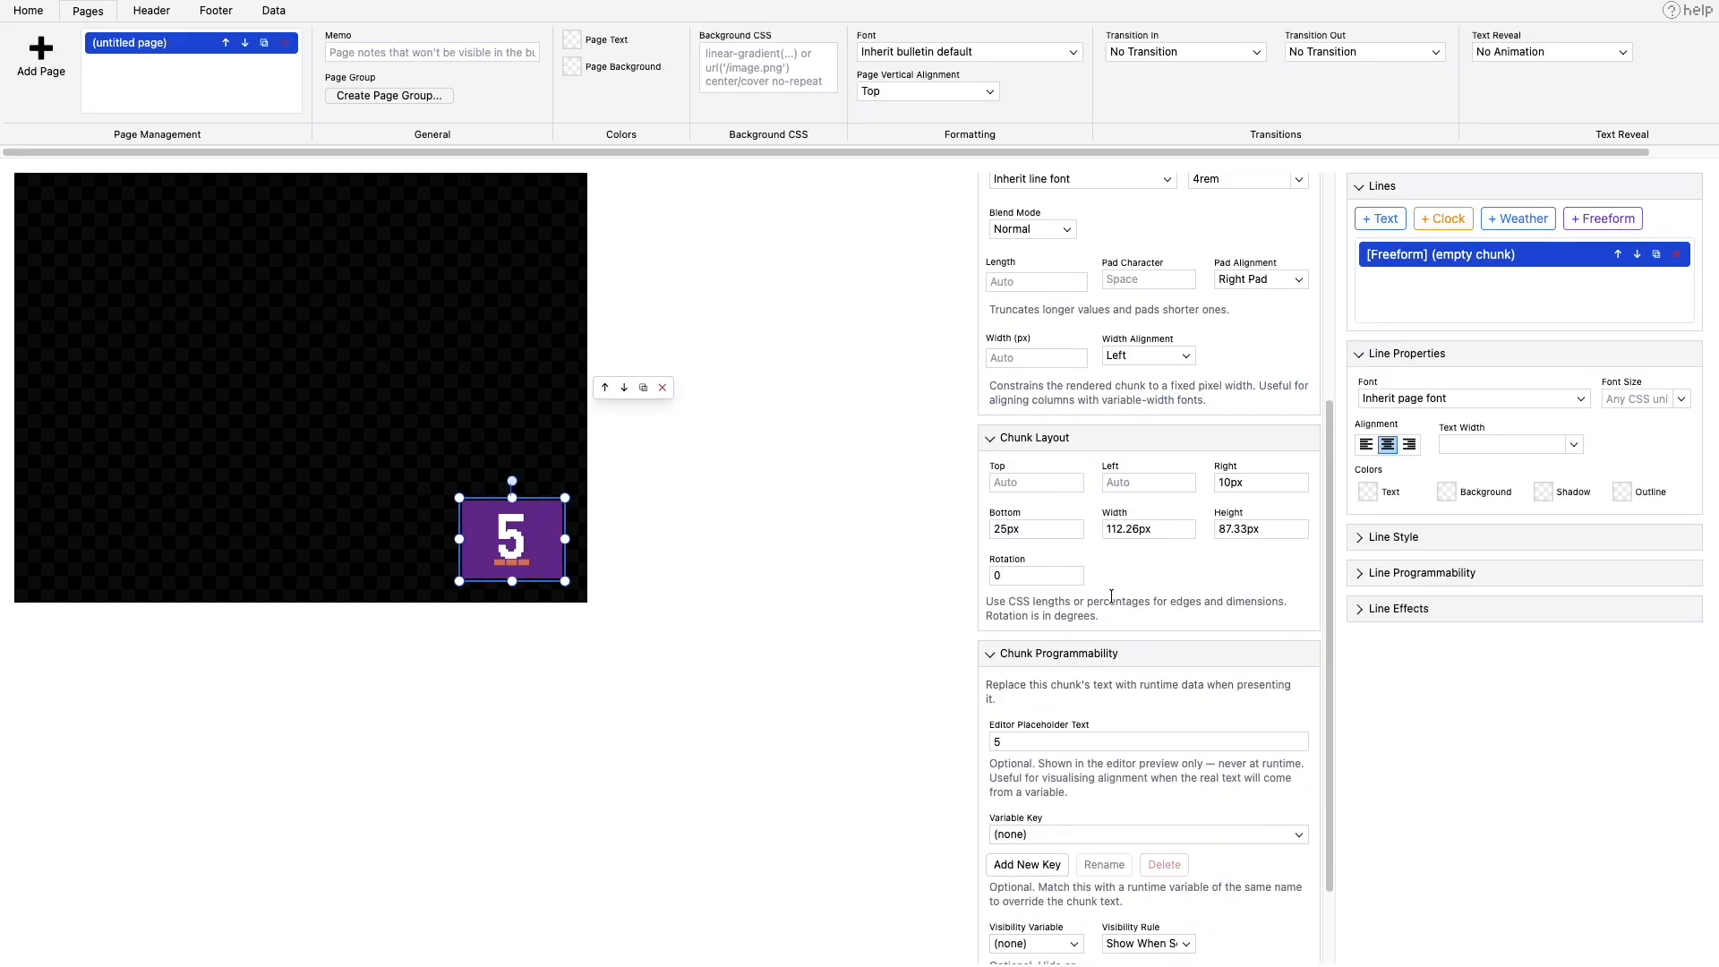
{"action": "left_click", "coordinate": [1019, 743]}
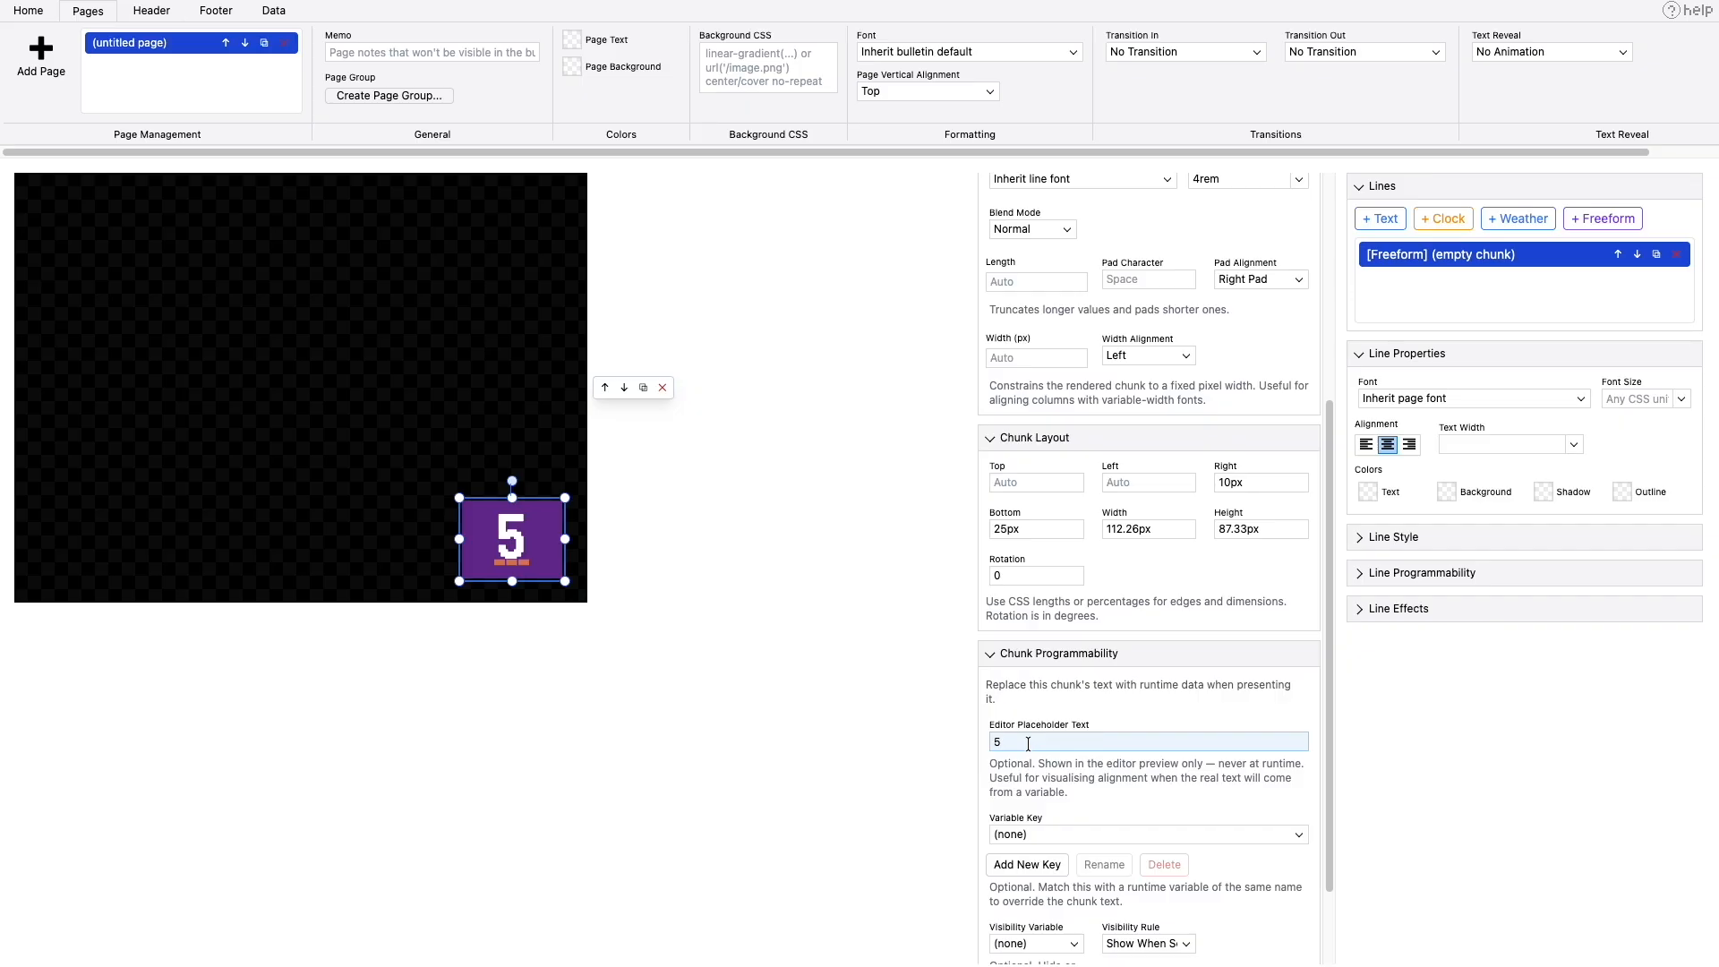
{"action": "scroll", "coordinate": [1028, 743], "scroll_direction": "down", "scroll_amount": 3}
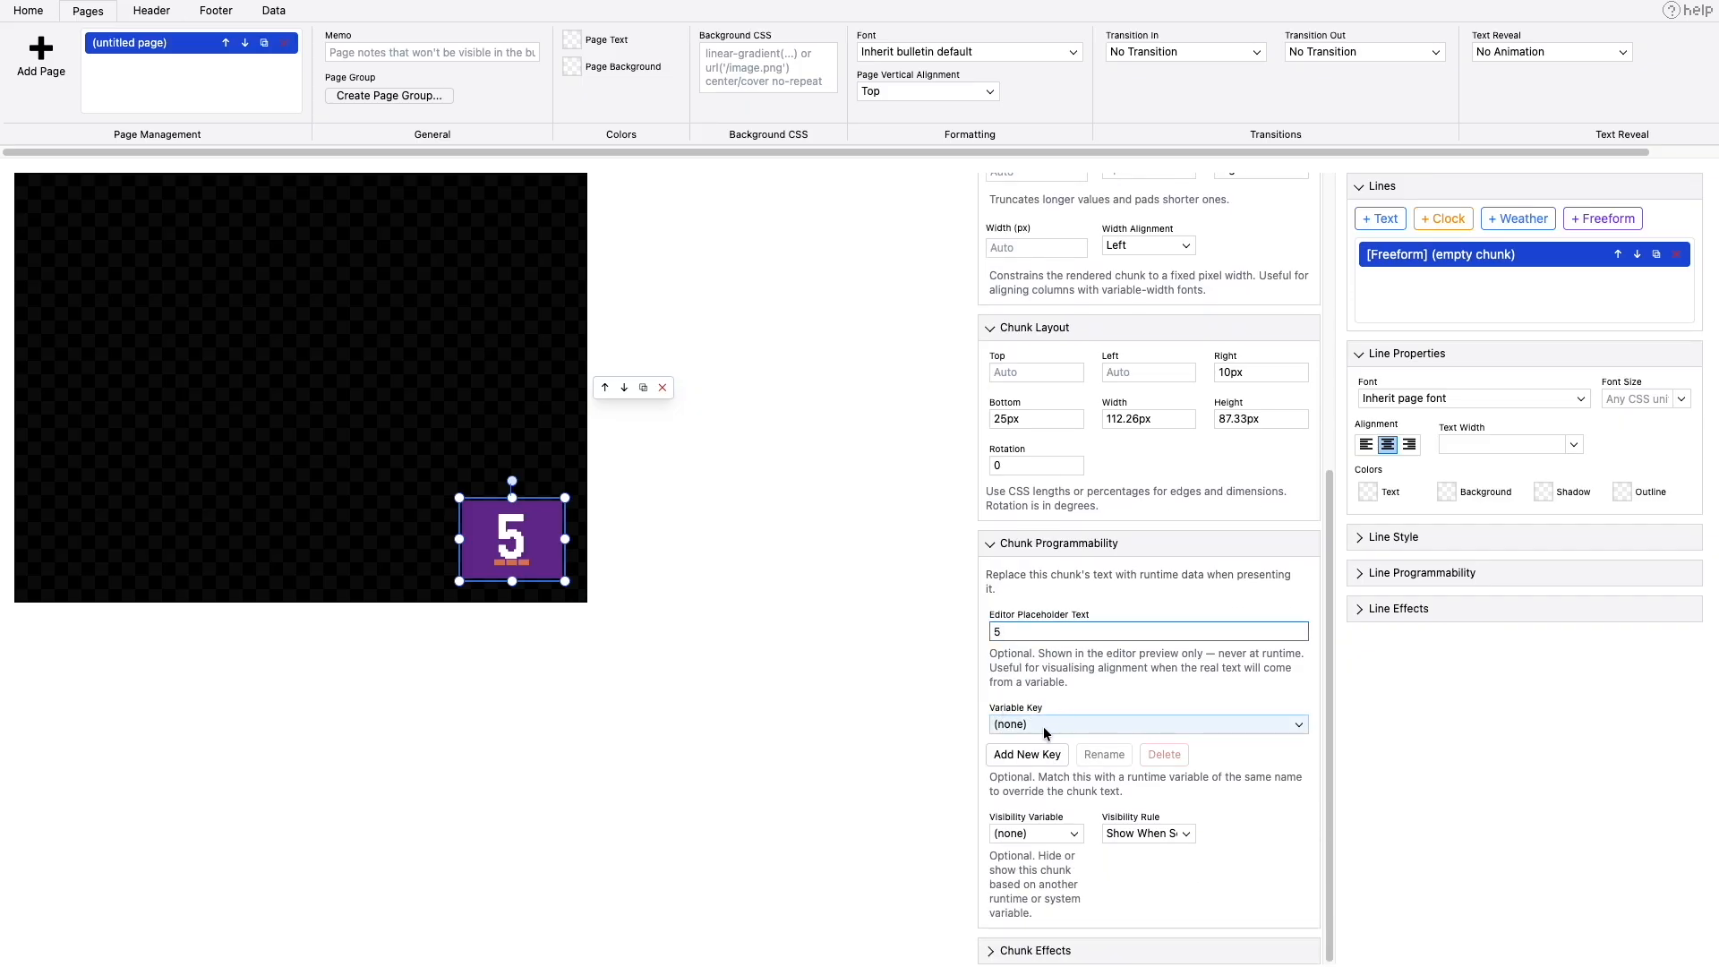
{"action": "left_click", "coordinate": [1045, 733]}
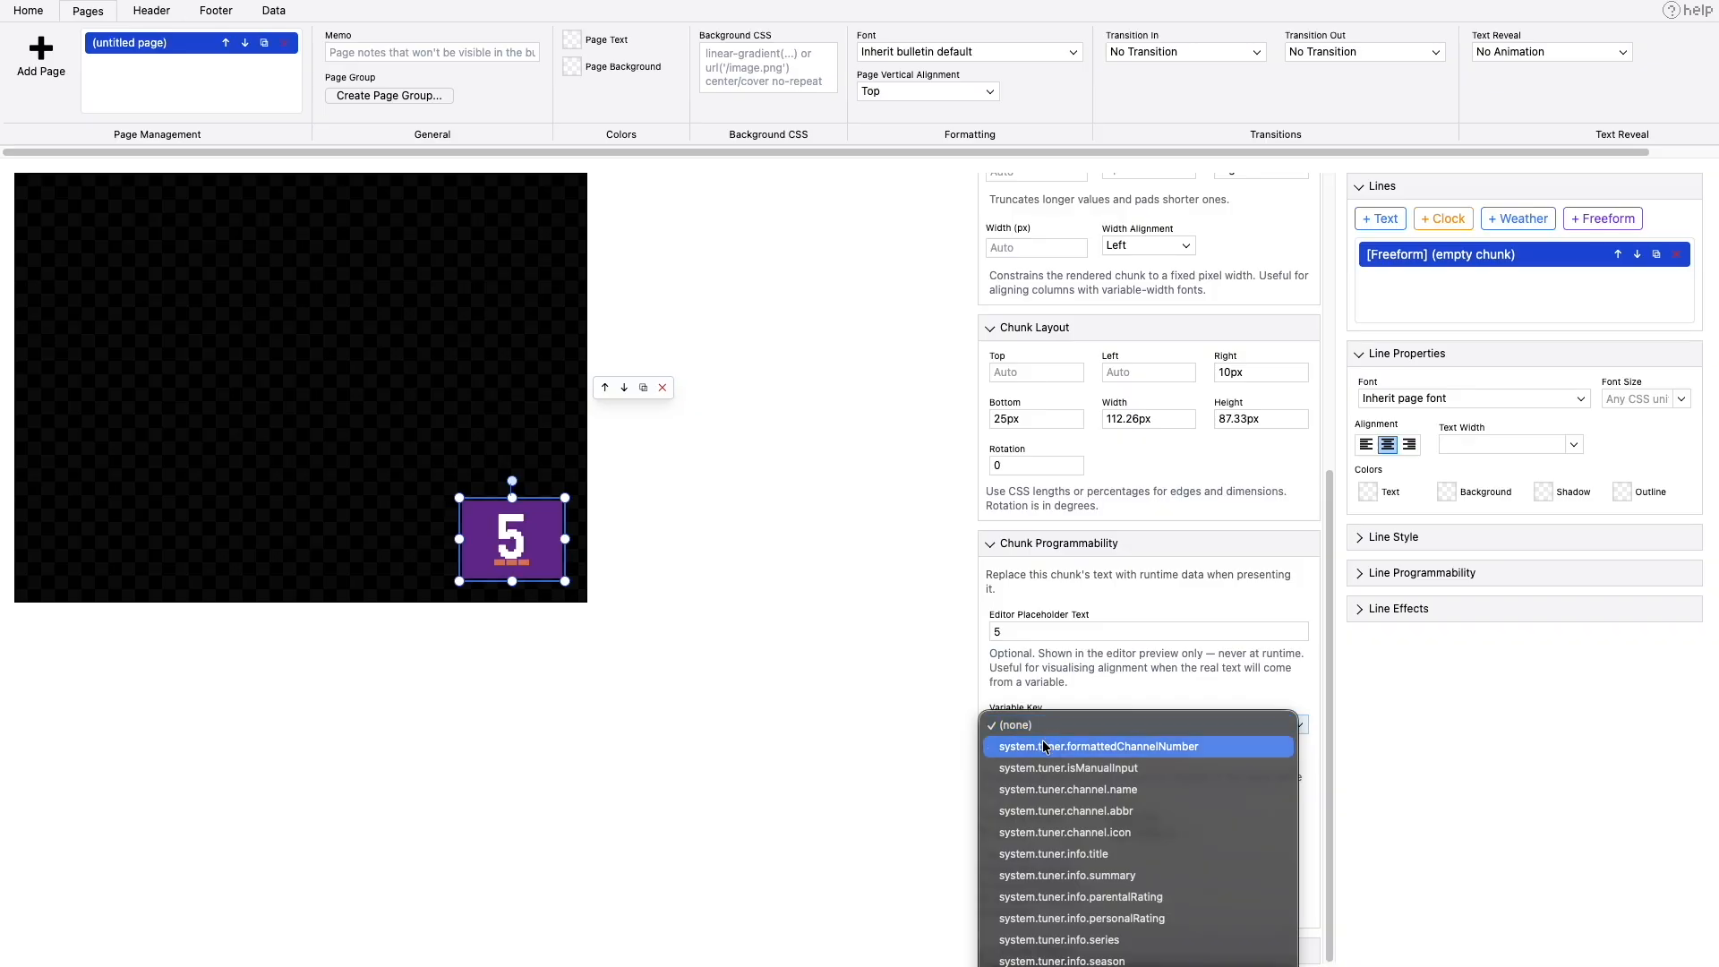
{"action": "scroll", "coordinate": [1045, 745], "scroll_direction": "down", "scroll_amount": 5}
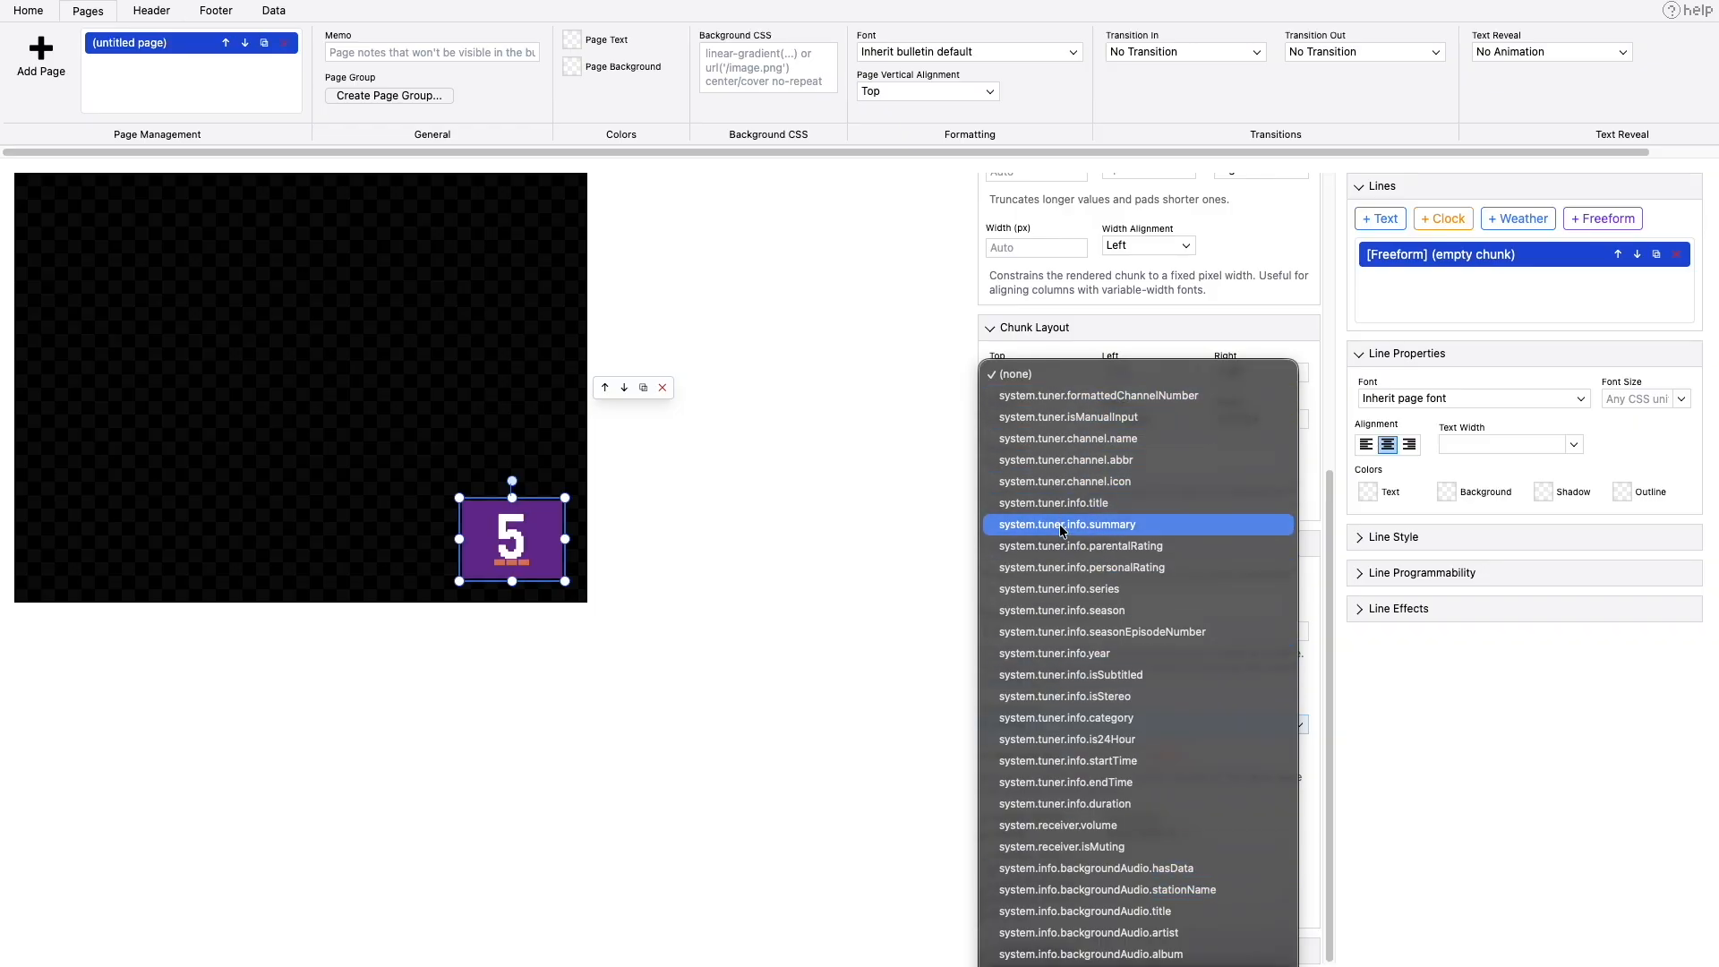
{"action": "left_click", "coordinate": [1065, 397]}
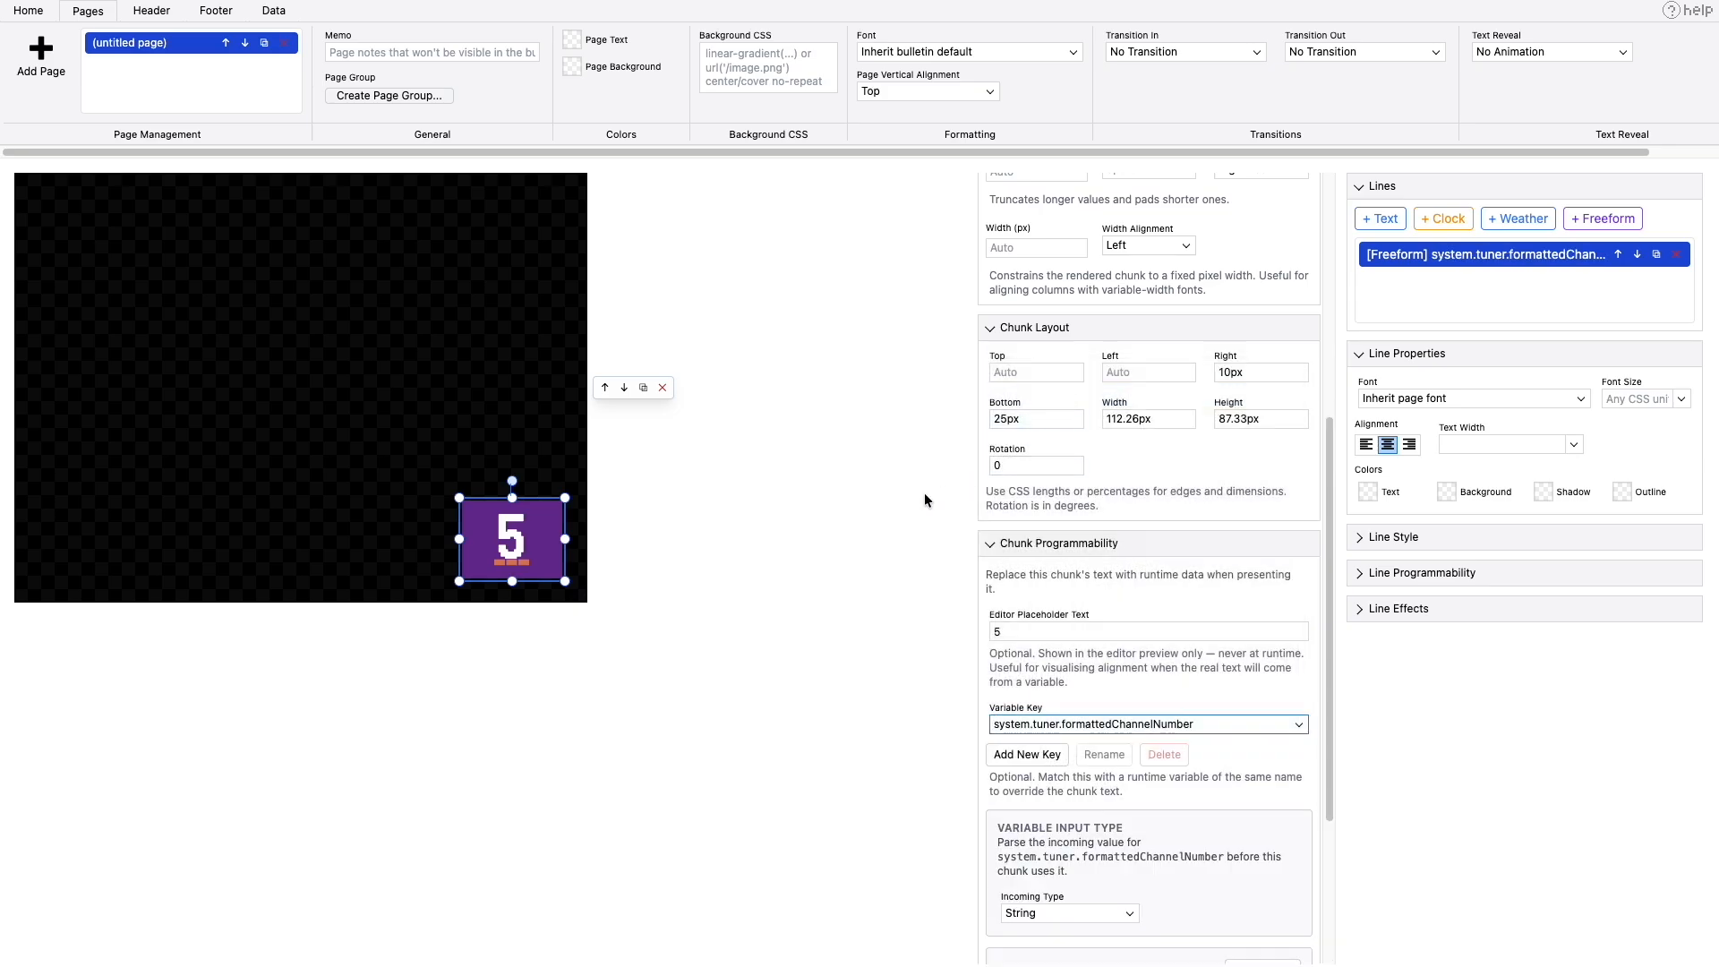
- Preview the bulletin in TVS to check the bound channel number, then return to the editor
{"action": "left_click", "coordinate": [259, 15]}
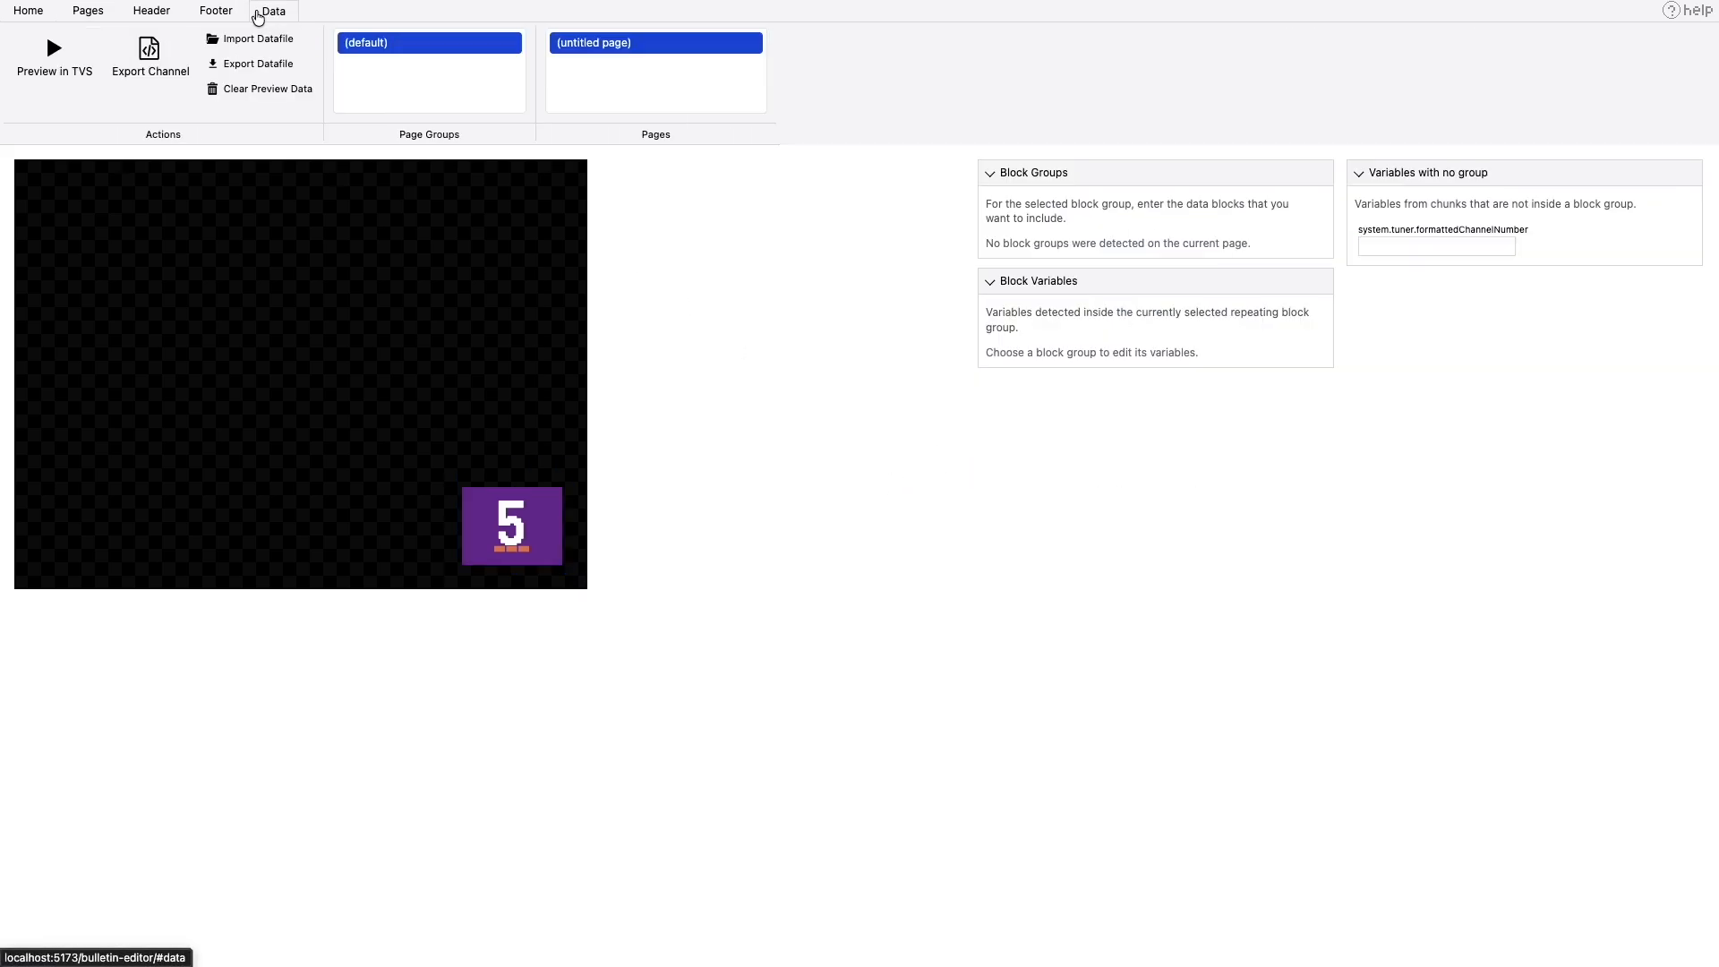
{"action": "left_click", "coordinate": [54, 54]}
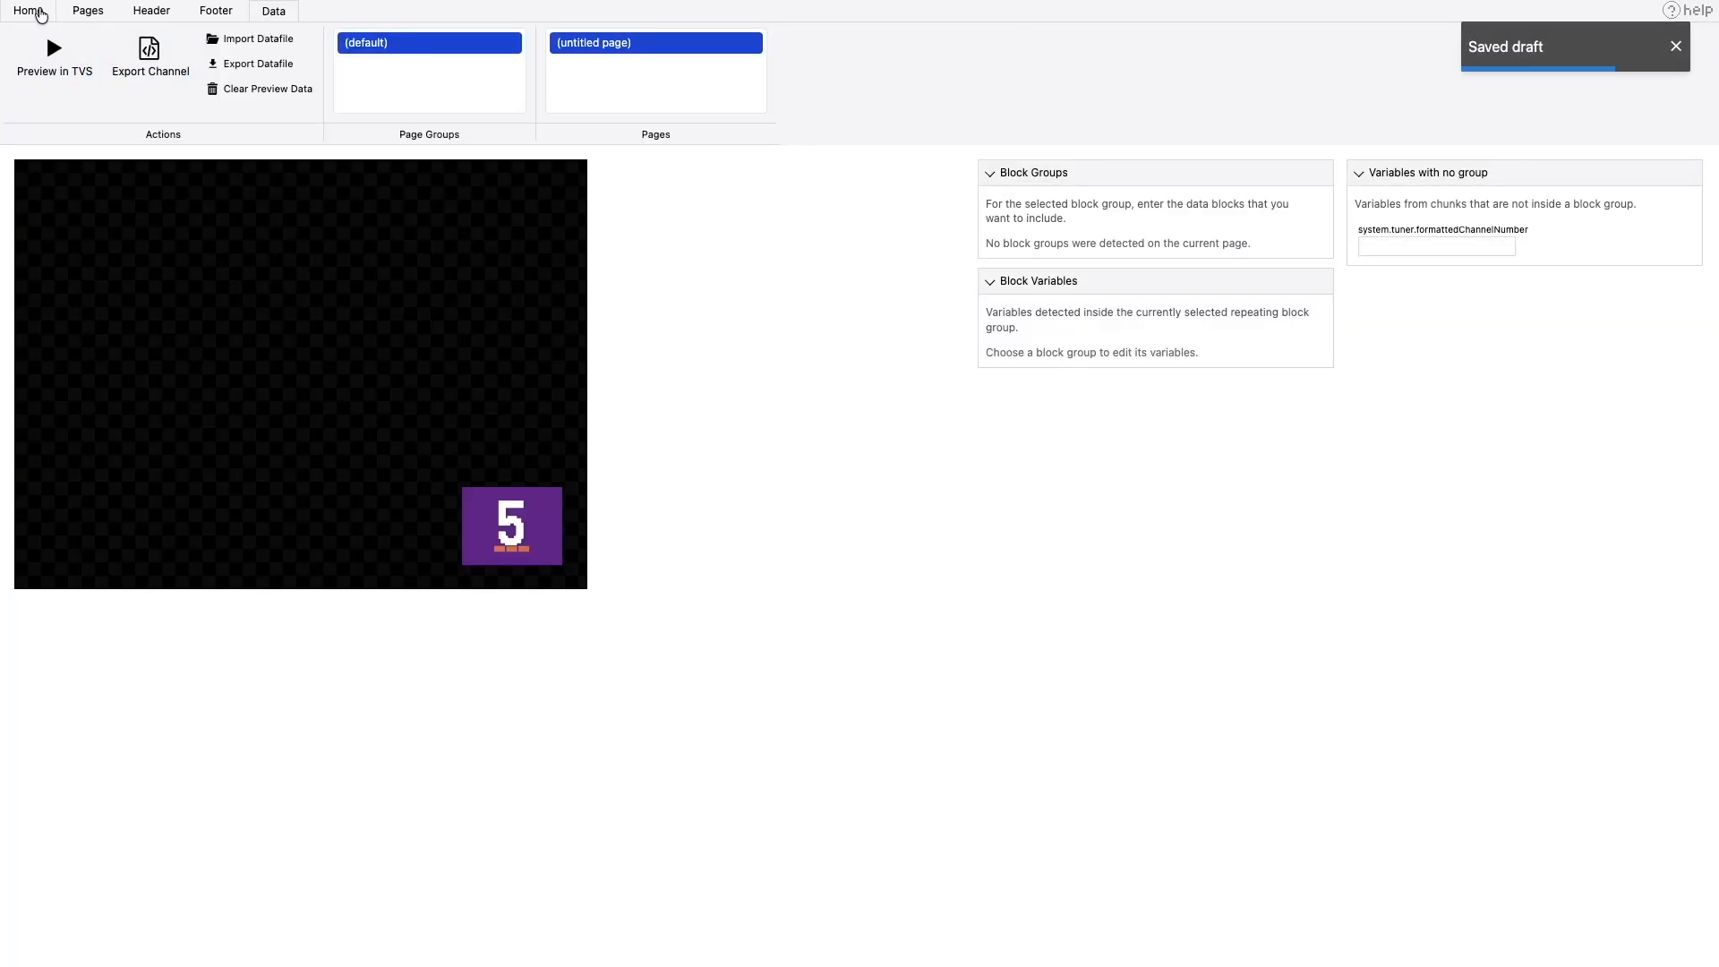
{"action": "left_click", "coordinate": [40, 11]}
- Widen the purple box leftward to about 163px and set its editor placeholder text to 100
{"action": "left_click", "coordinate": [87, 11]}
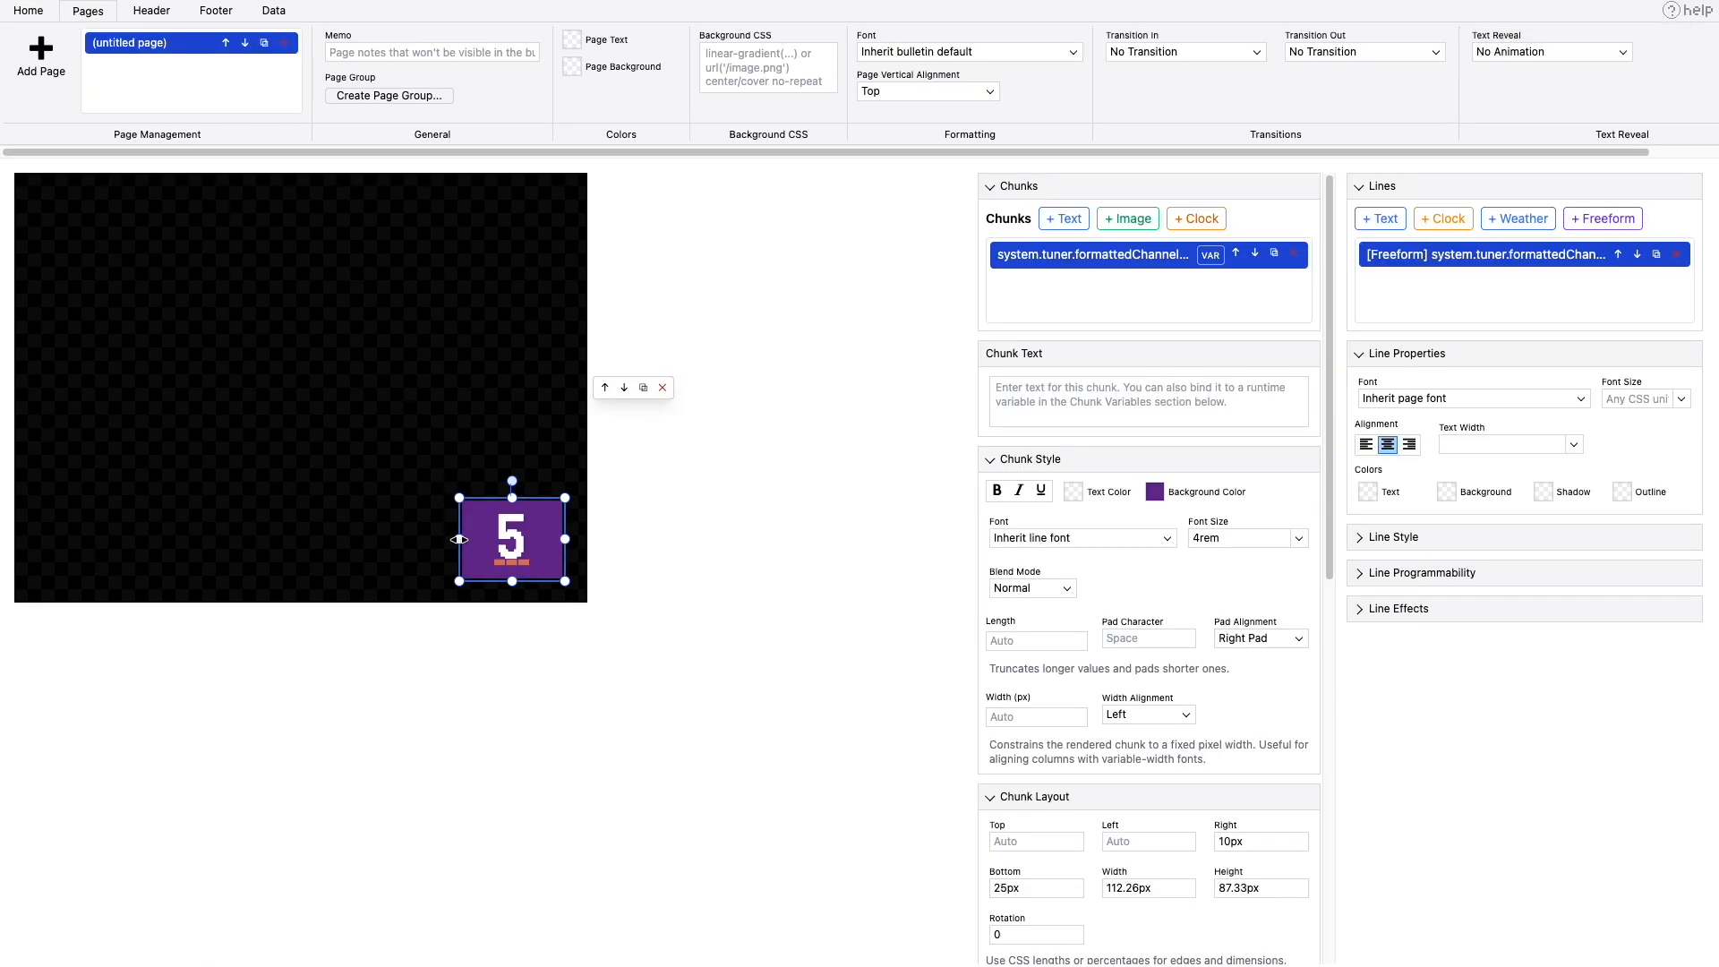
{"action": "left_click_drag", "start_coordinate": [459, 540], "coordinate": [418, 544]}
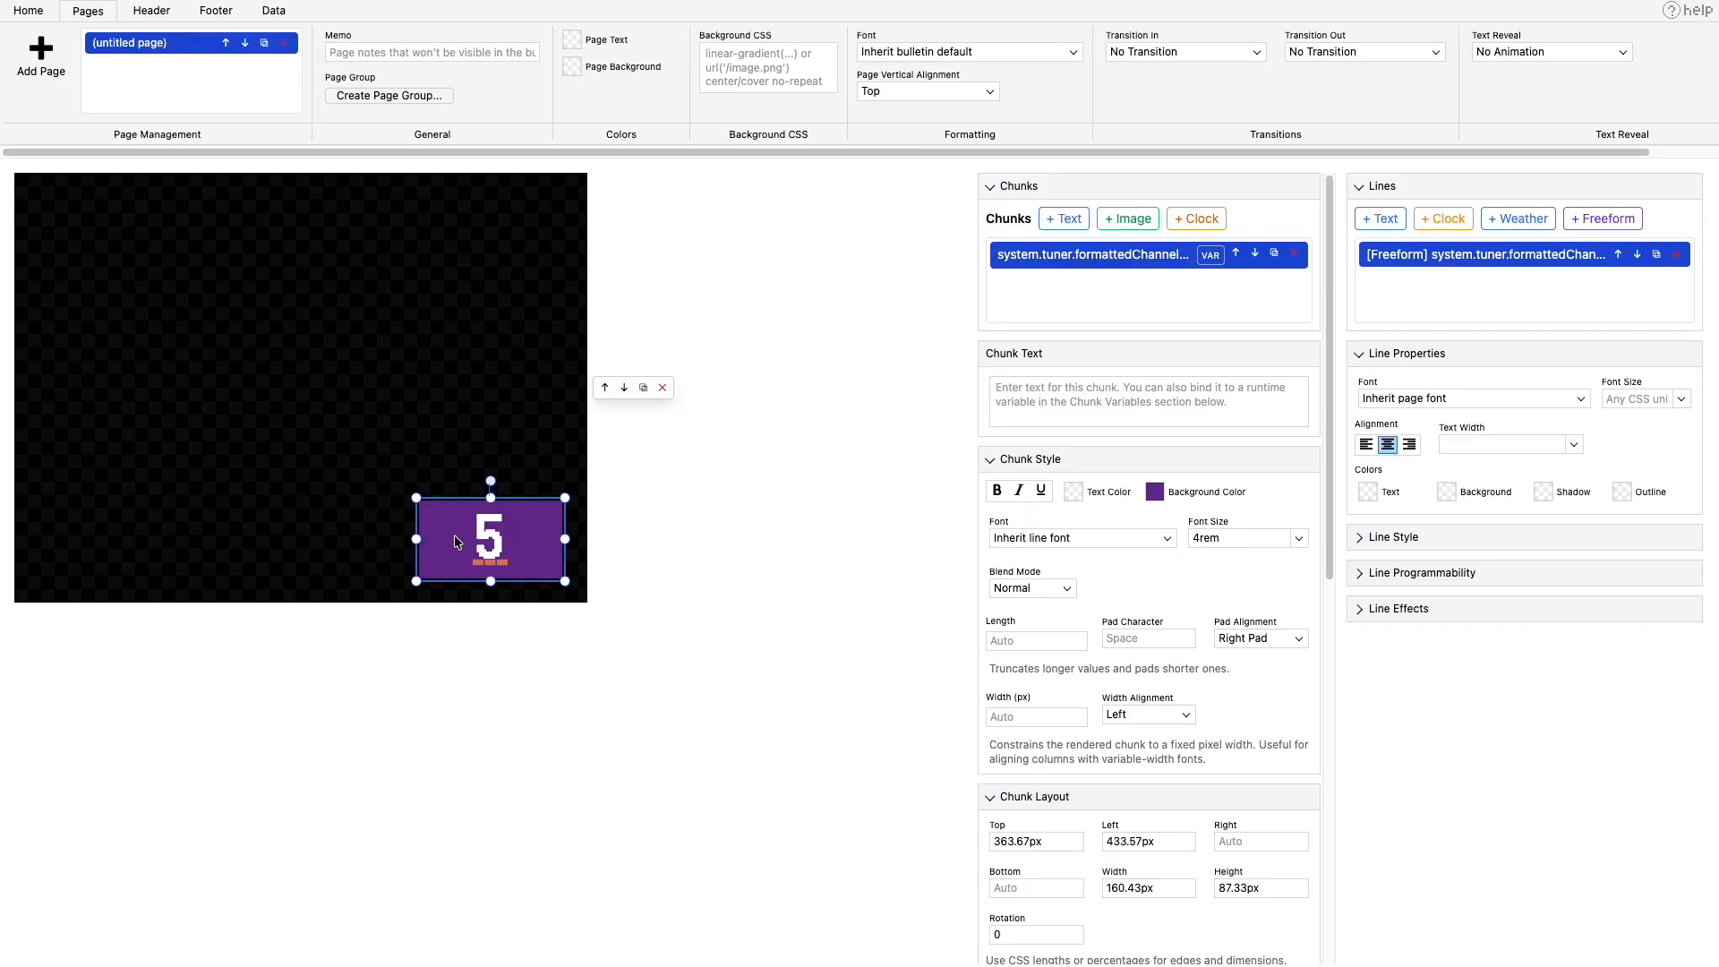
{"action": "scroll", "coordinate": [1148, 646], "scroll_direction": "down", "scroll_amount": 3}
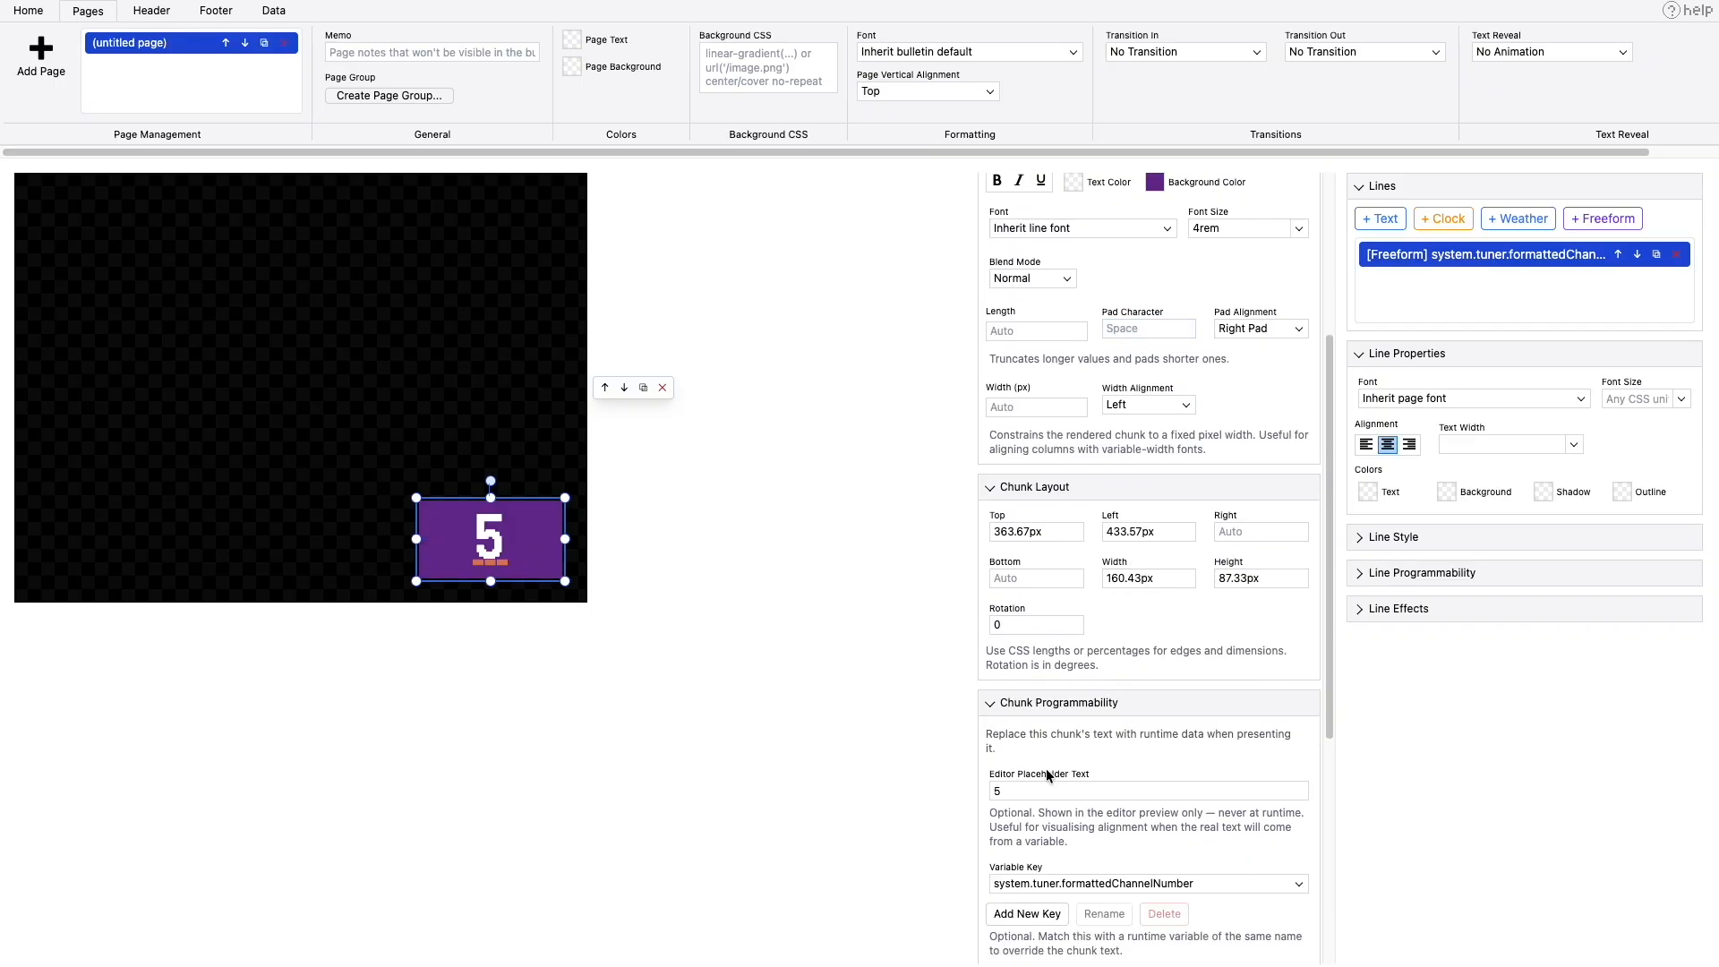
{"action": "double_click", "coordinate": [1039, 790]}
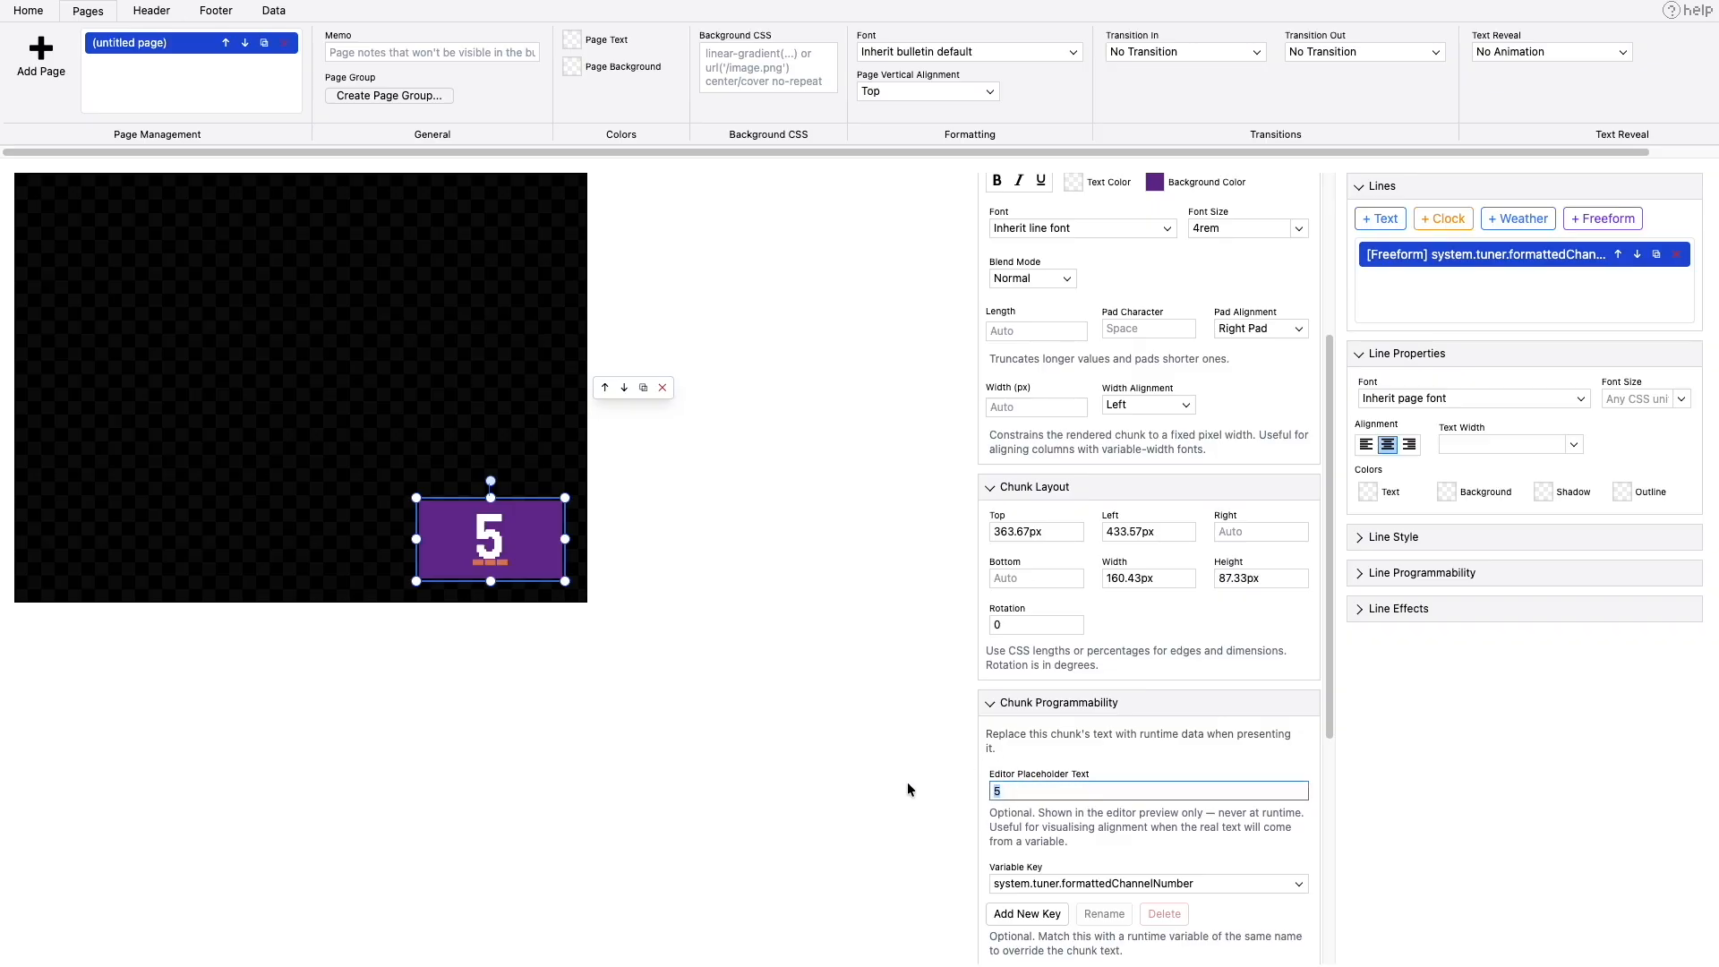
{"action": "type", "text": "100"}
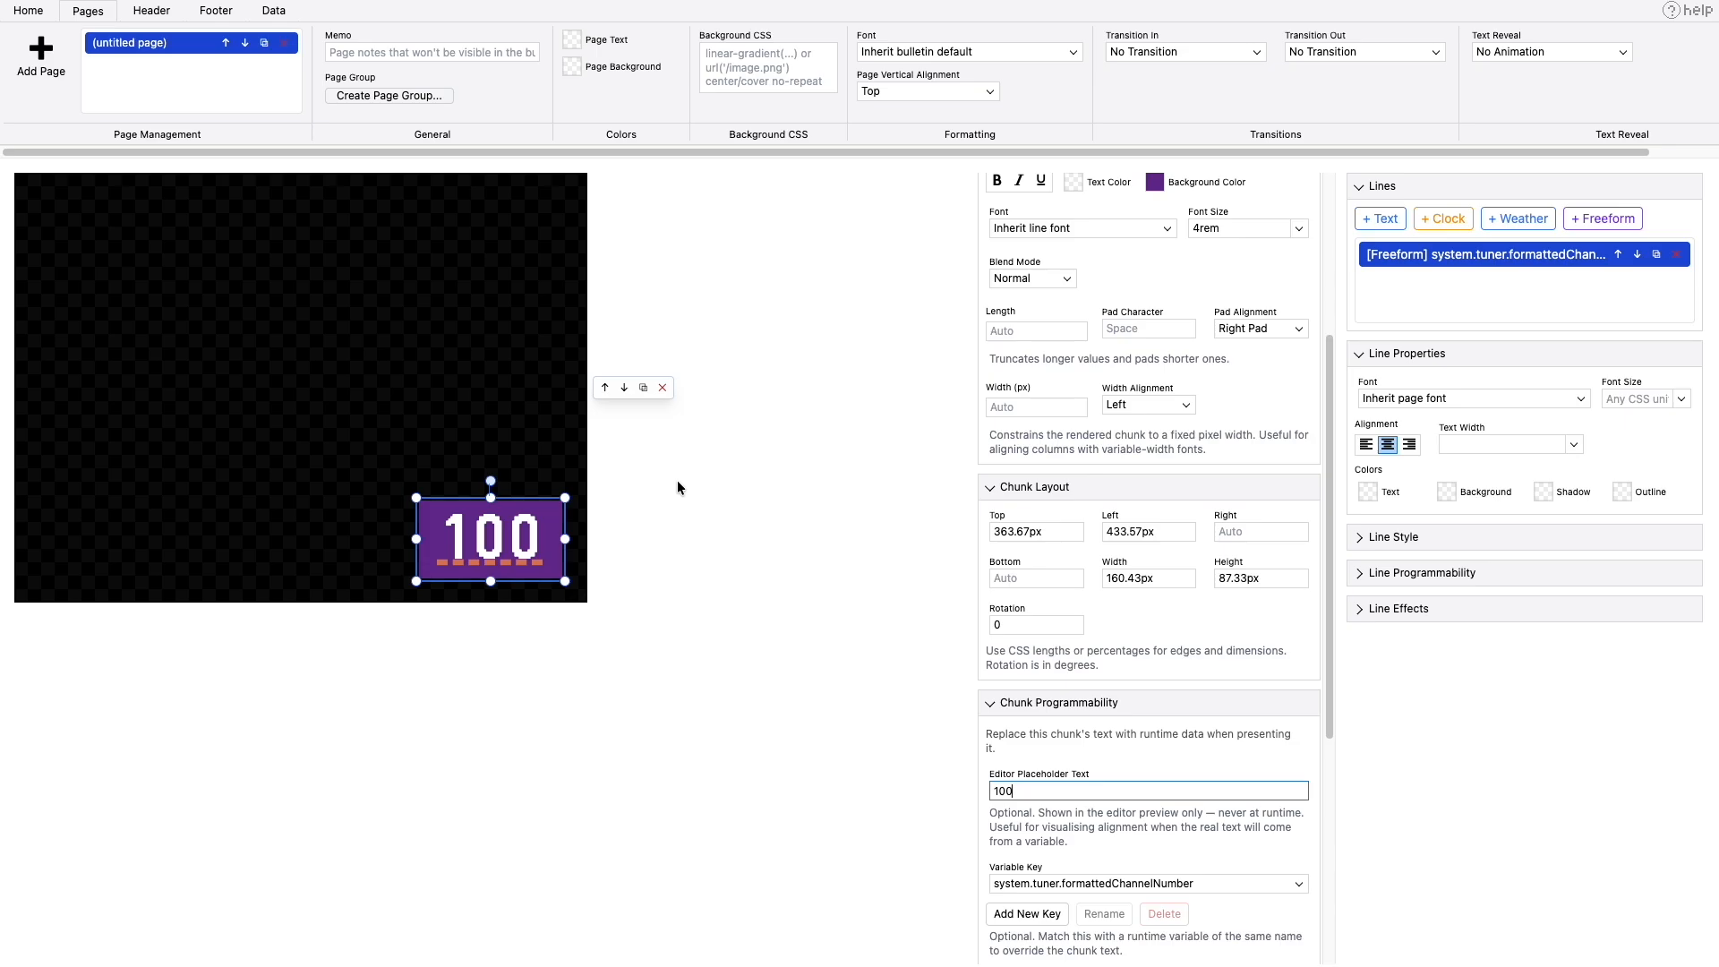
{"action": "mouse_move", "coordinate": [416, 540]}
{"action": "left_mouse_down"}
{"action": "mouse_move", "coordinate": [494, 542]}
{"action": "mouse_move", "coordinate": [414, 535]}
{"action": "left_mouse_up"}
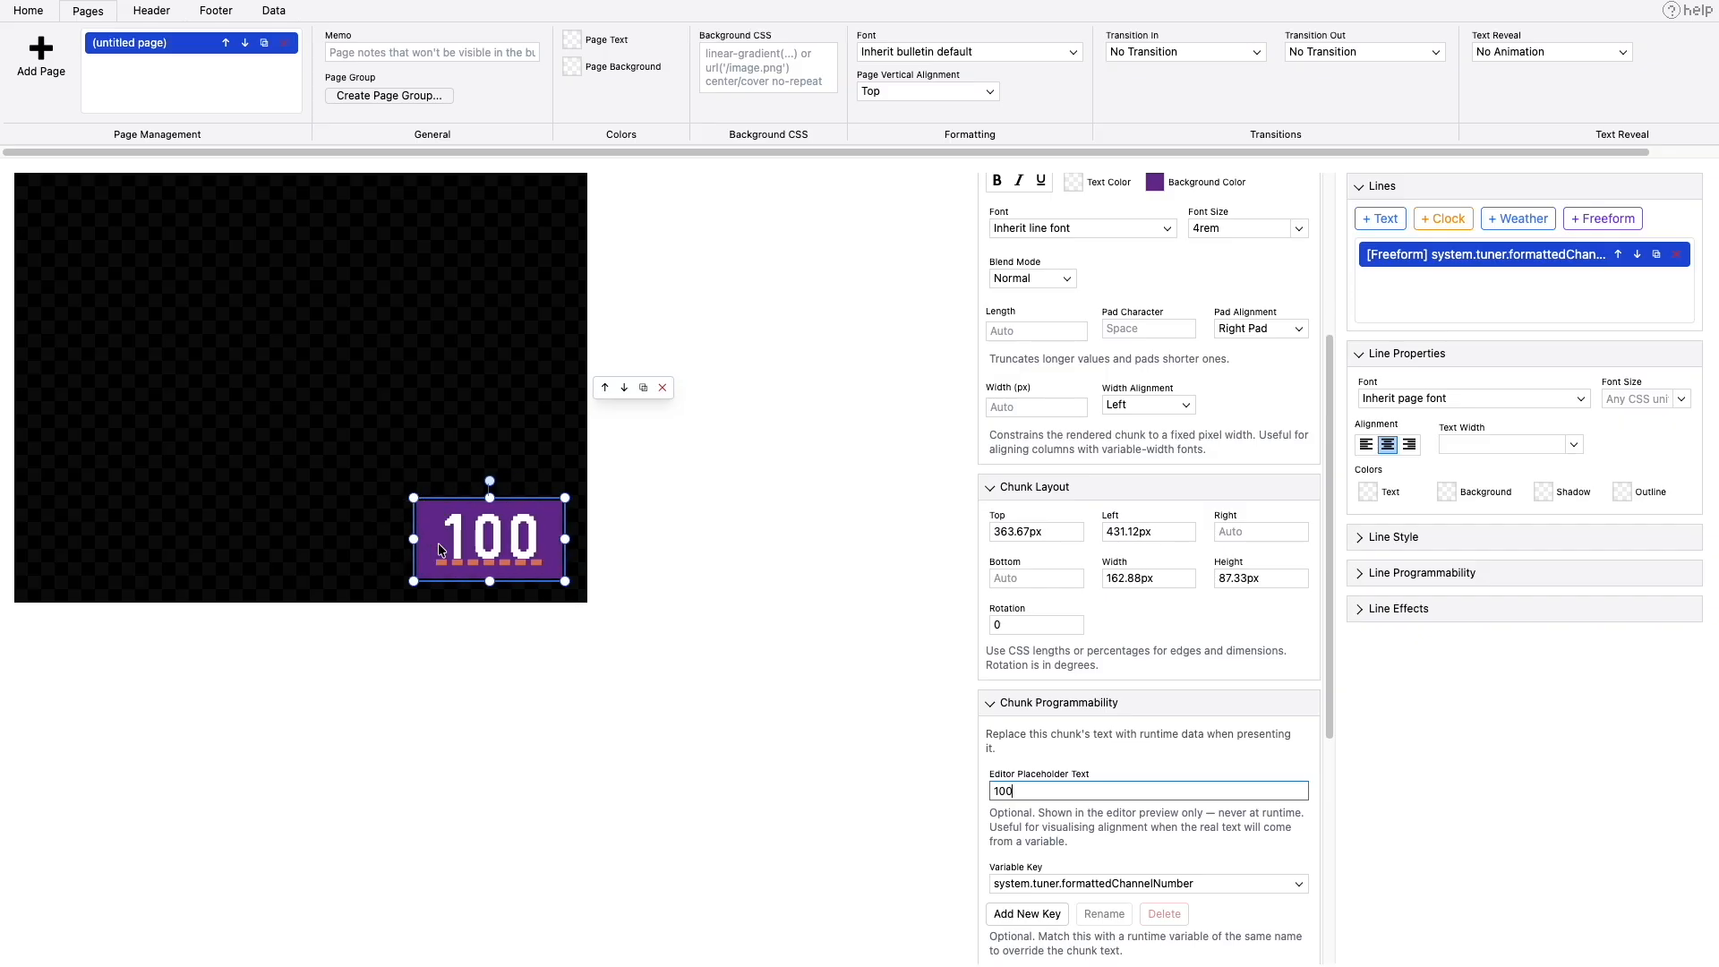
{"action": "left_click", "coordinate": [458, 420]}
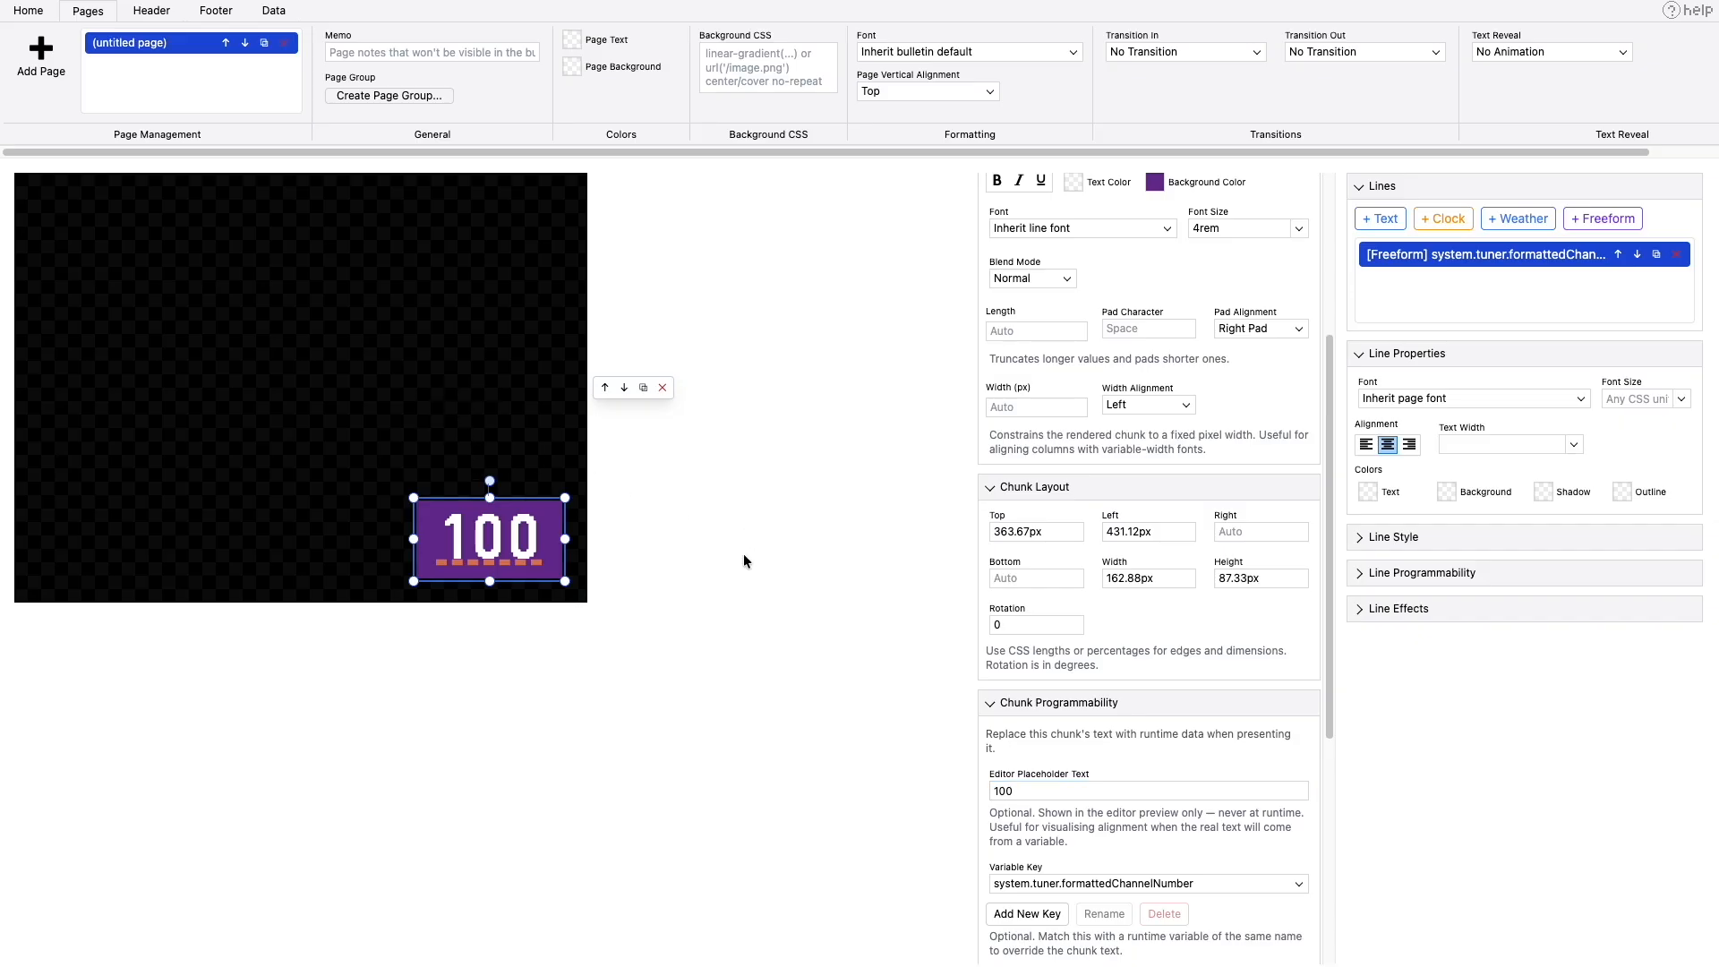
- Preview the widened channel-number box in TVS, then close the preview
{"action": "left_click", "coordinate": [272, 10]}
{"action": "left_click", "coordinate": [52, 68]}
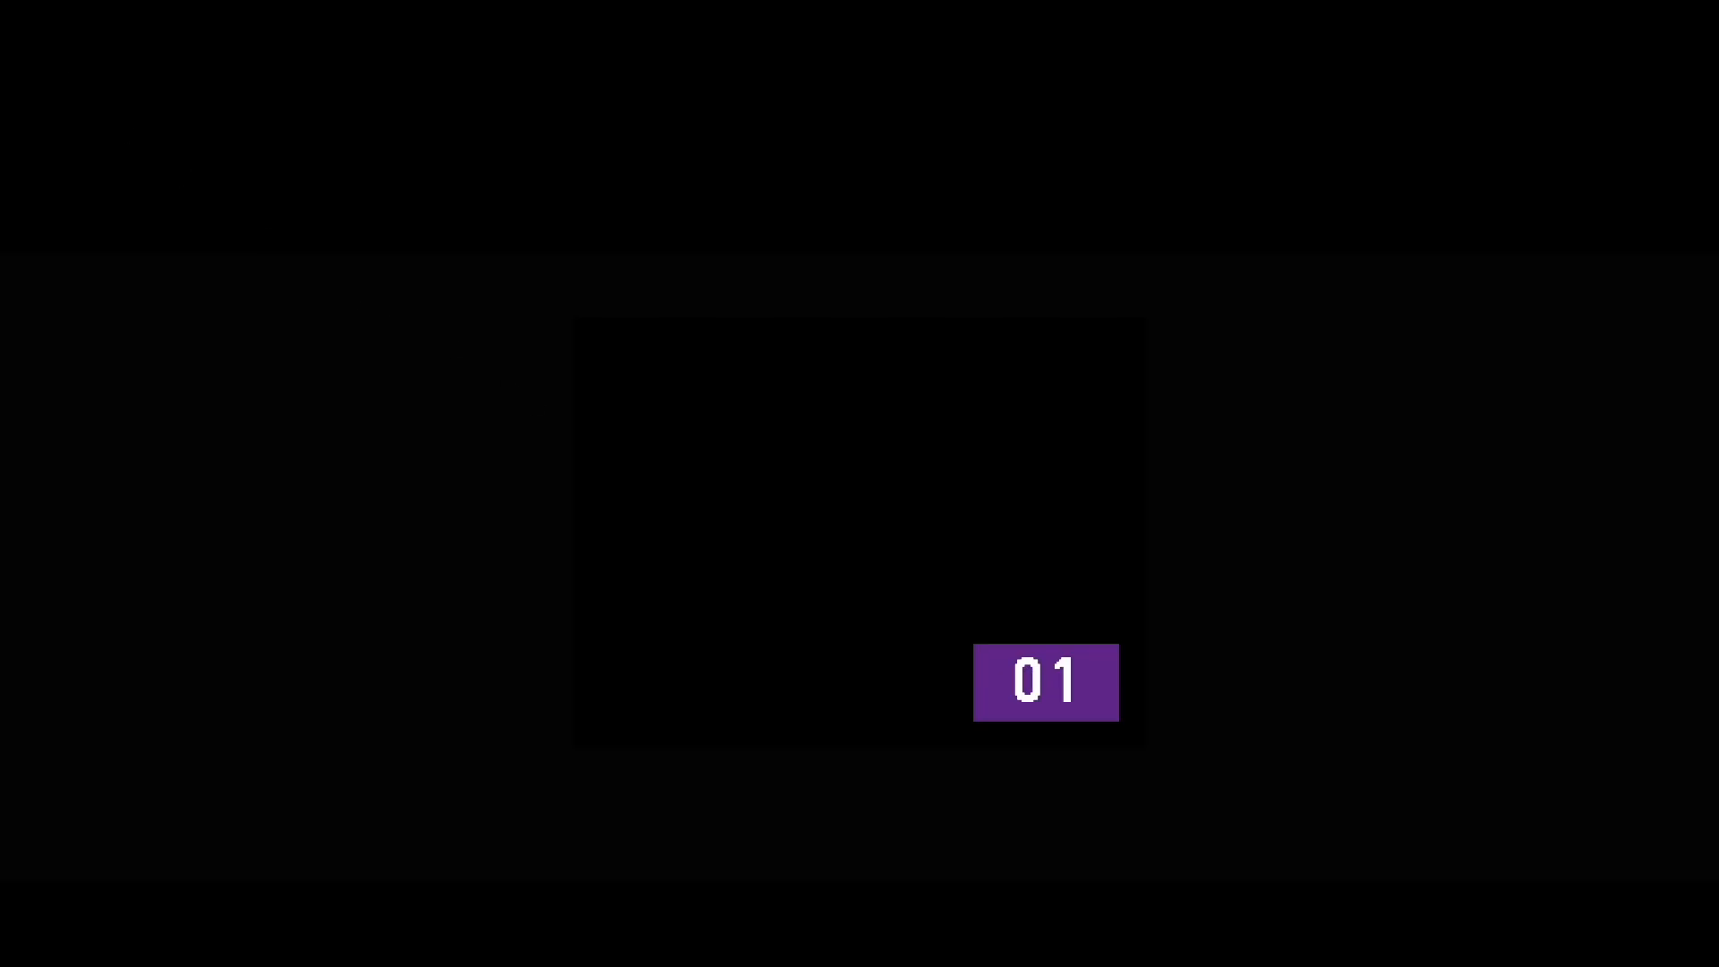
{"action": "key", "text": "super+w"}
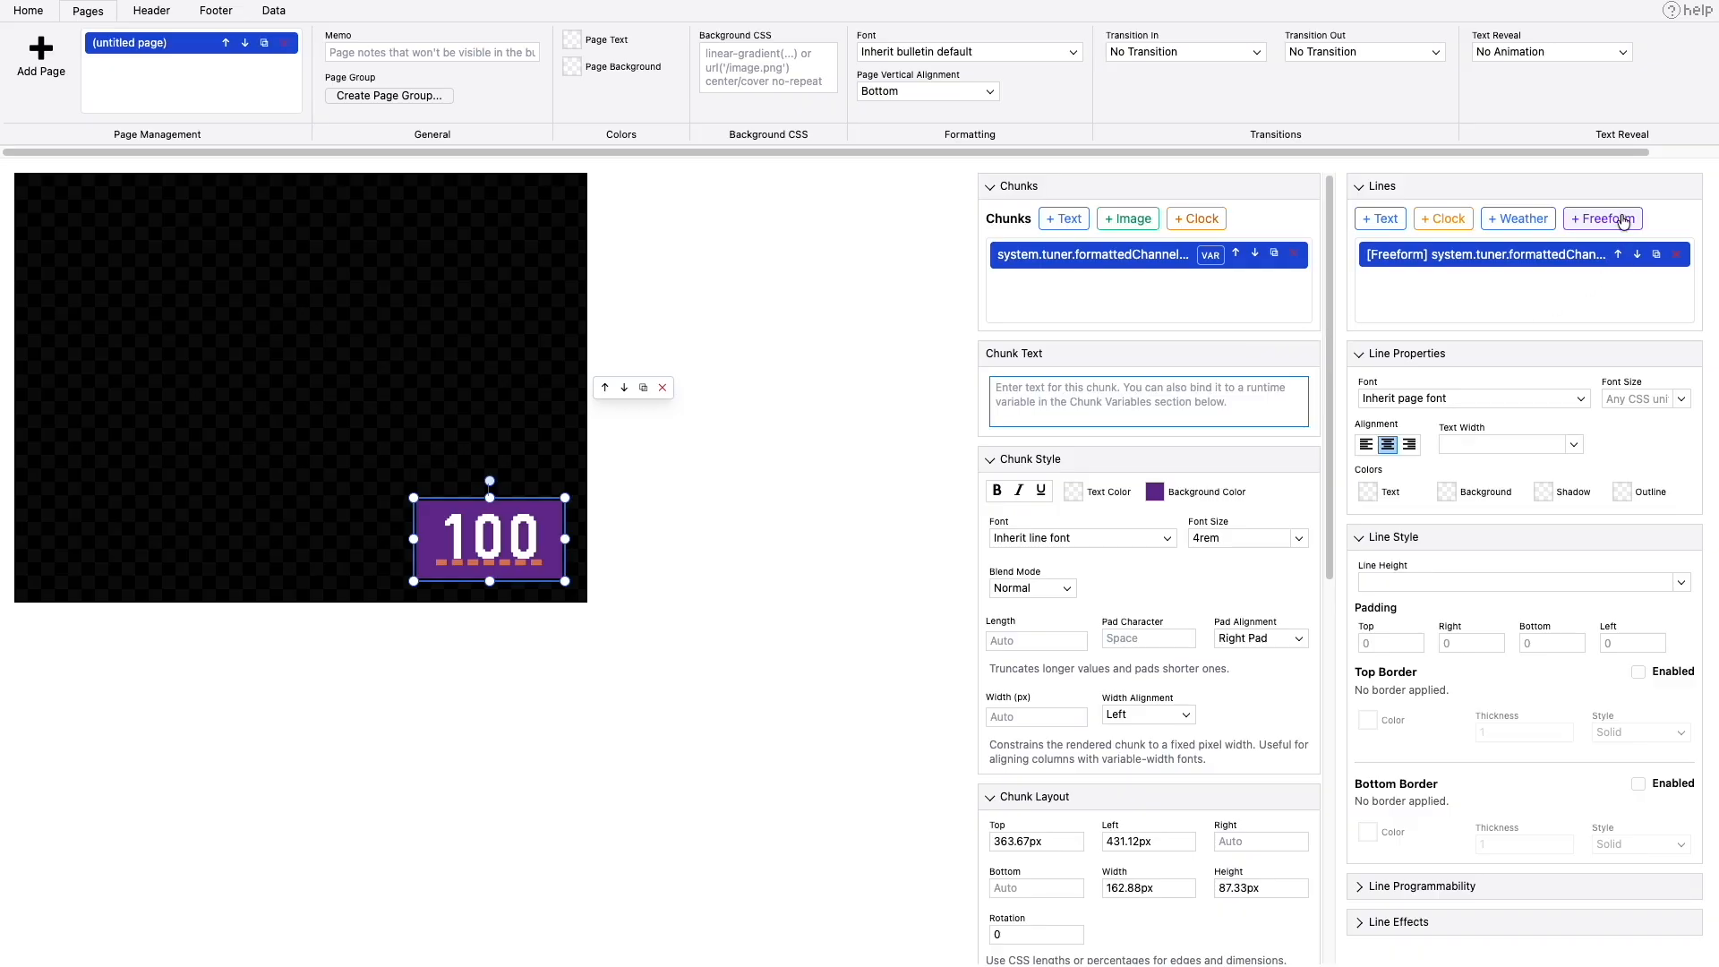
- Add a second freeform line and set its chunk's editor placeholder text to "This is the program title placeholder text"
{"action": "left_click", "coordinate": [1623, 219]}
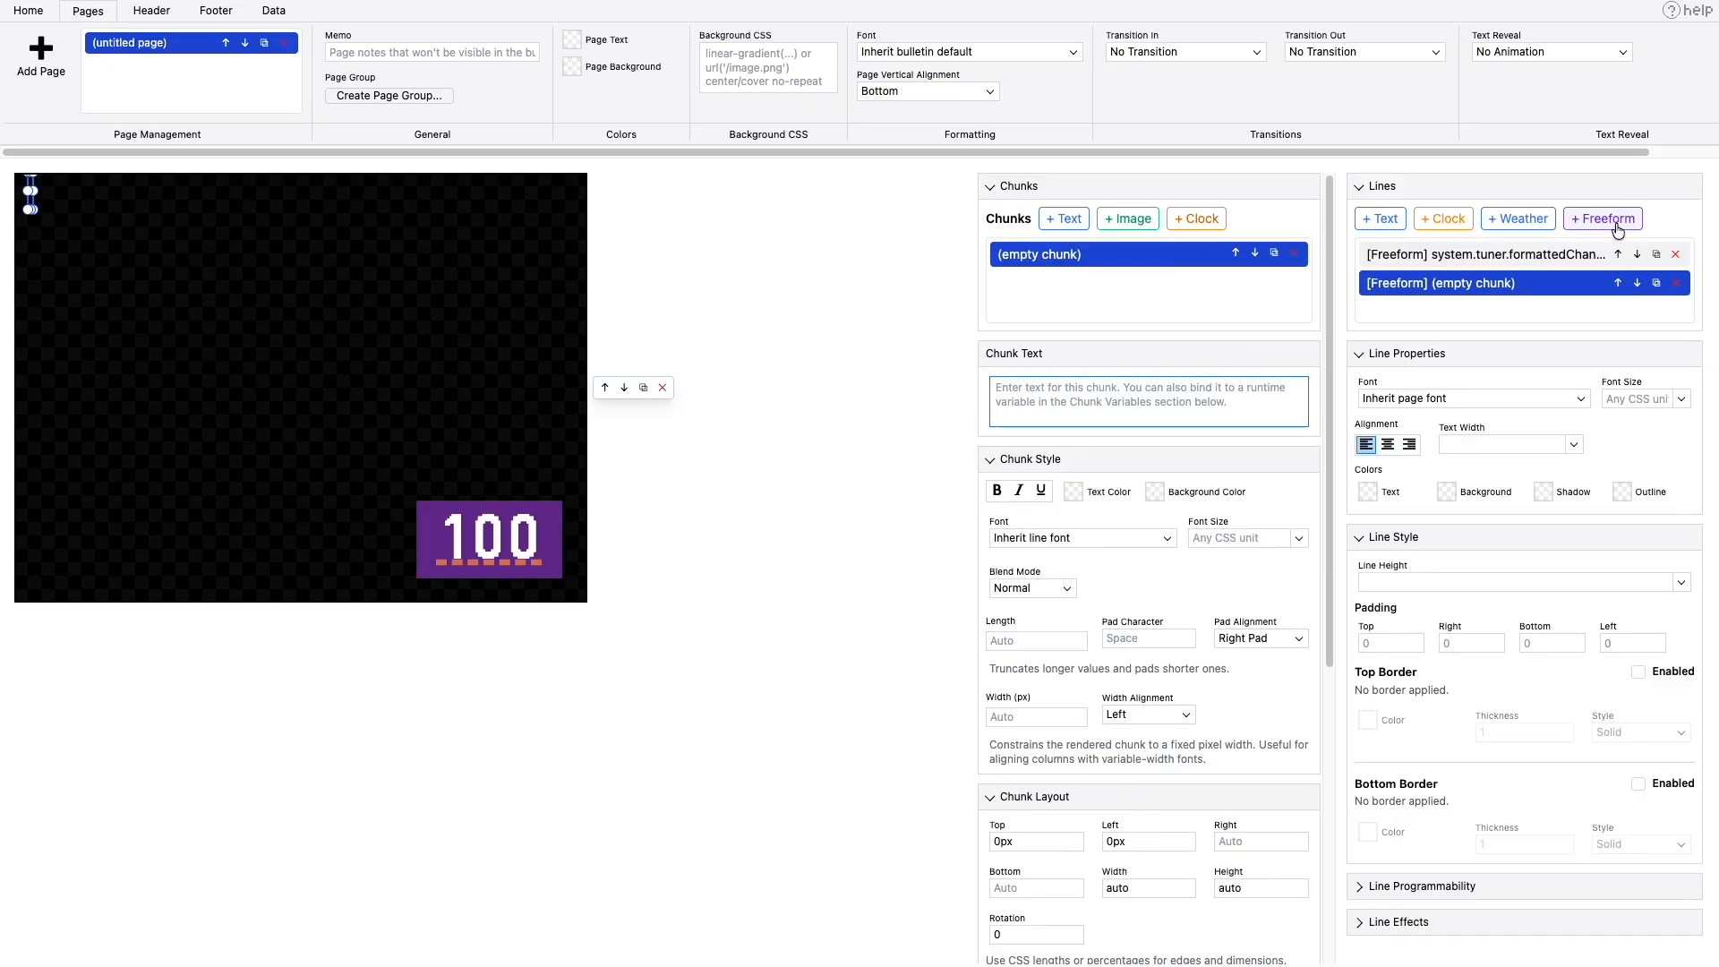
{"action": "scroll", "coordinate": [1191, 680], "scroll_direction": "down", "scroll_amount": 5}
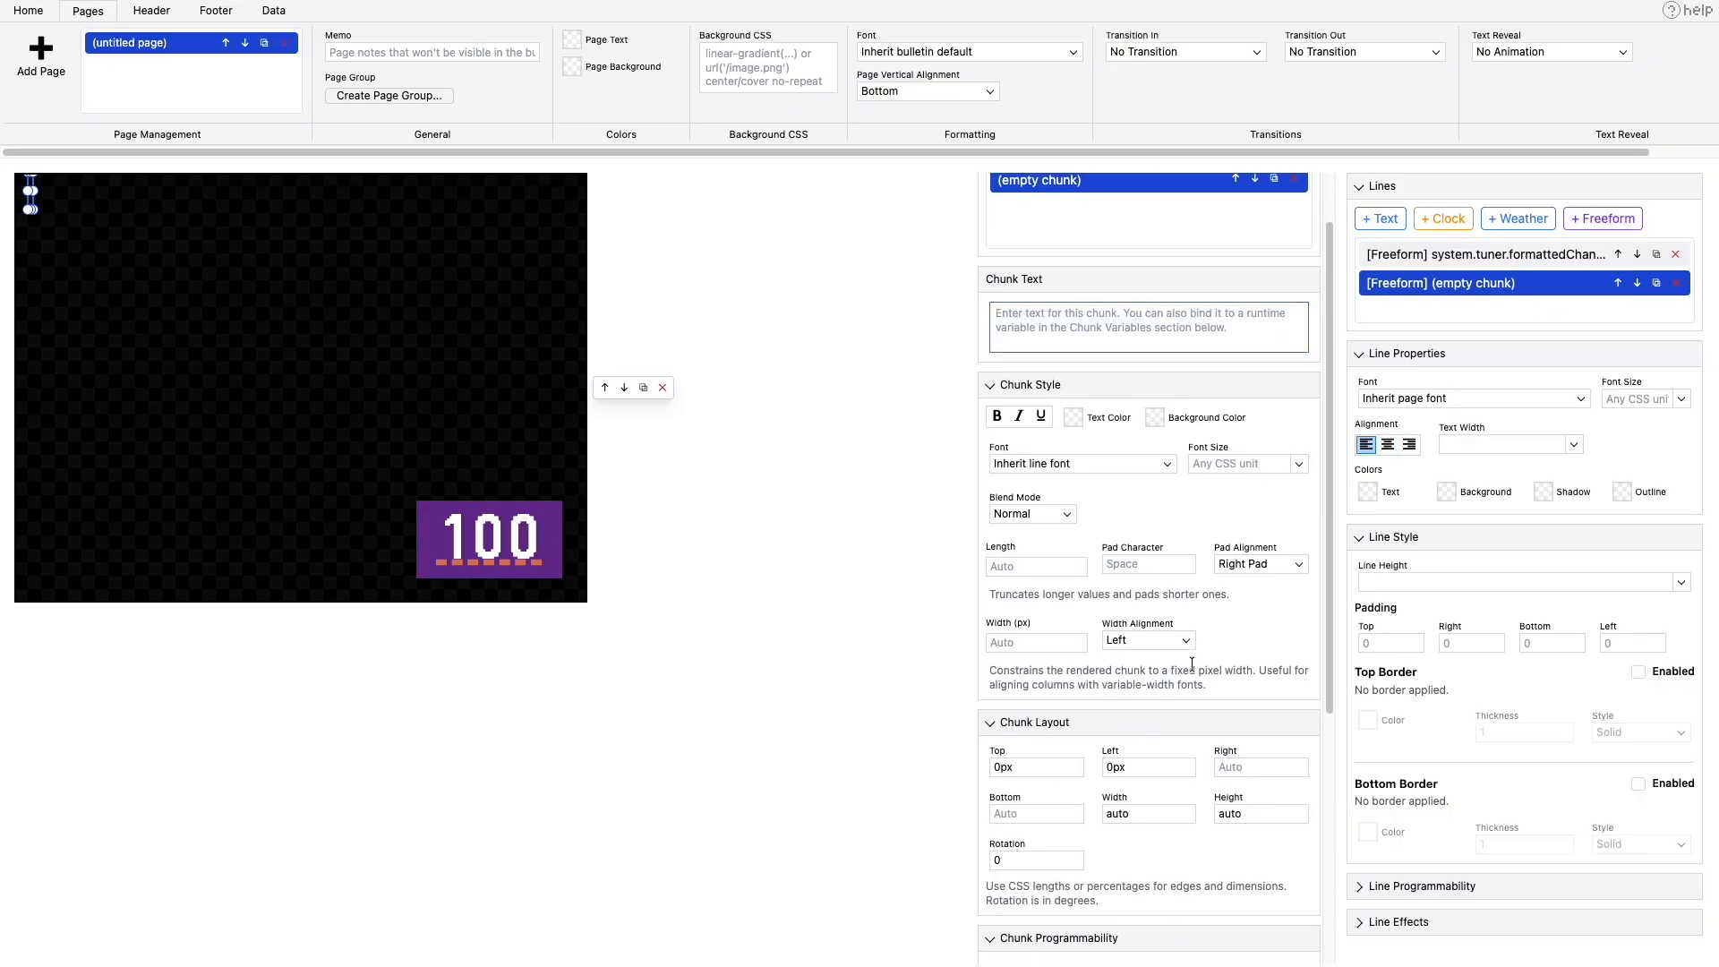
{"action": "left_click", "coordinate": [1072, 823]}
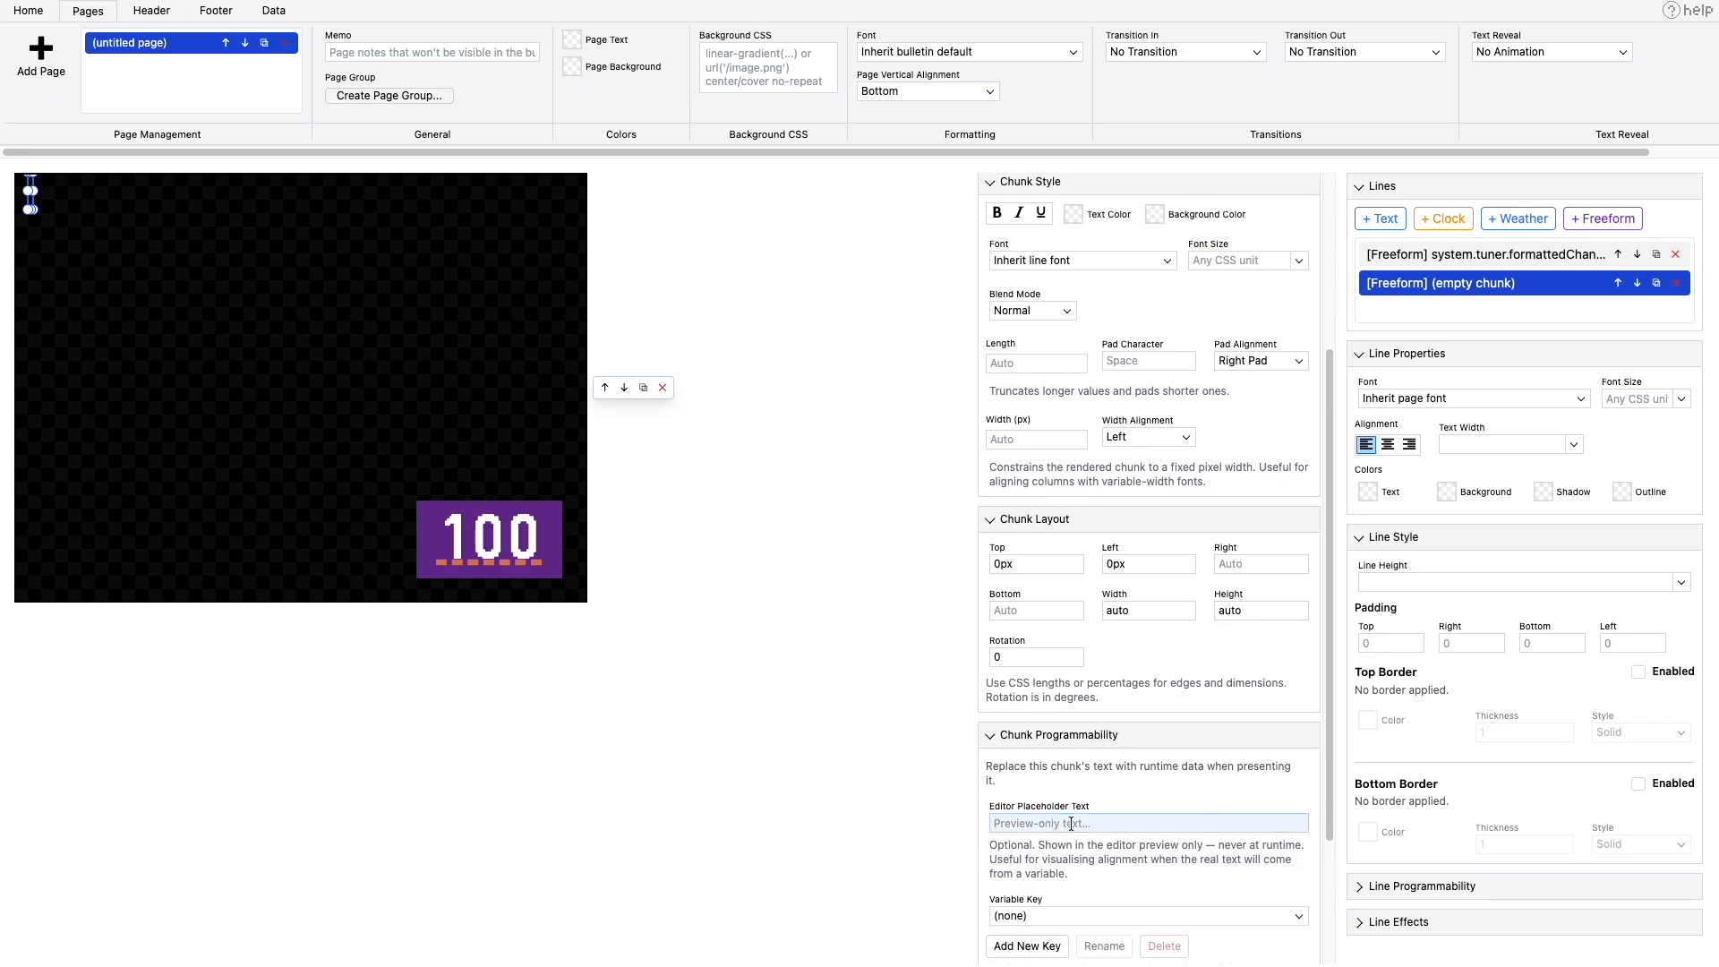
{"action": "type", "text": "This is the pr"}
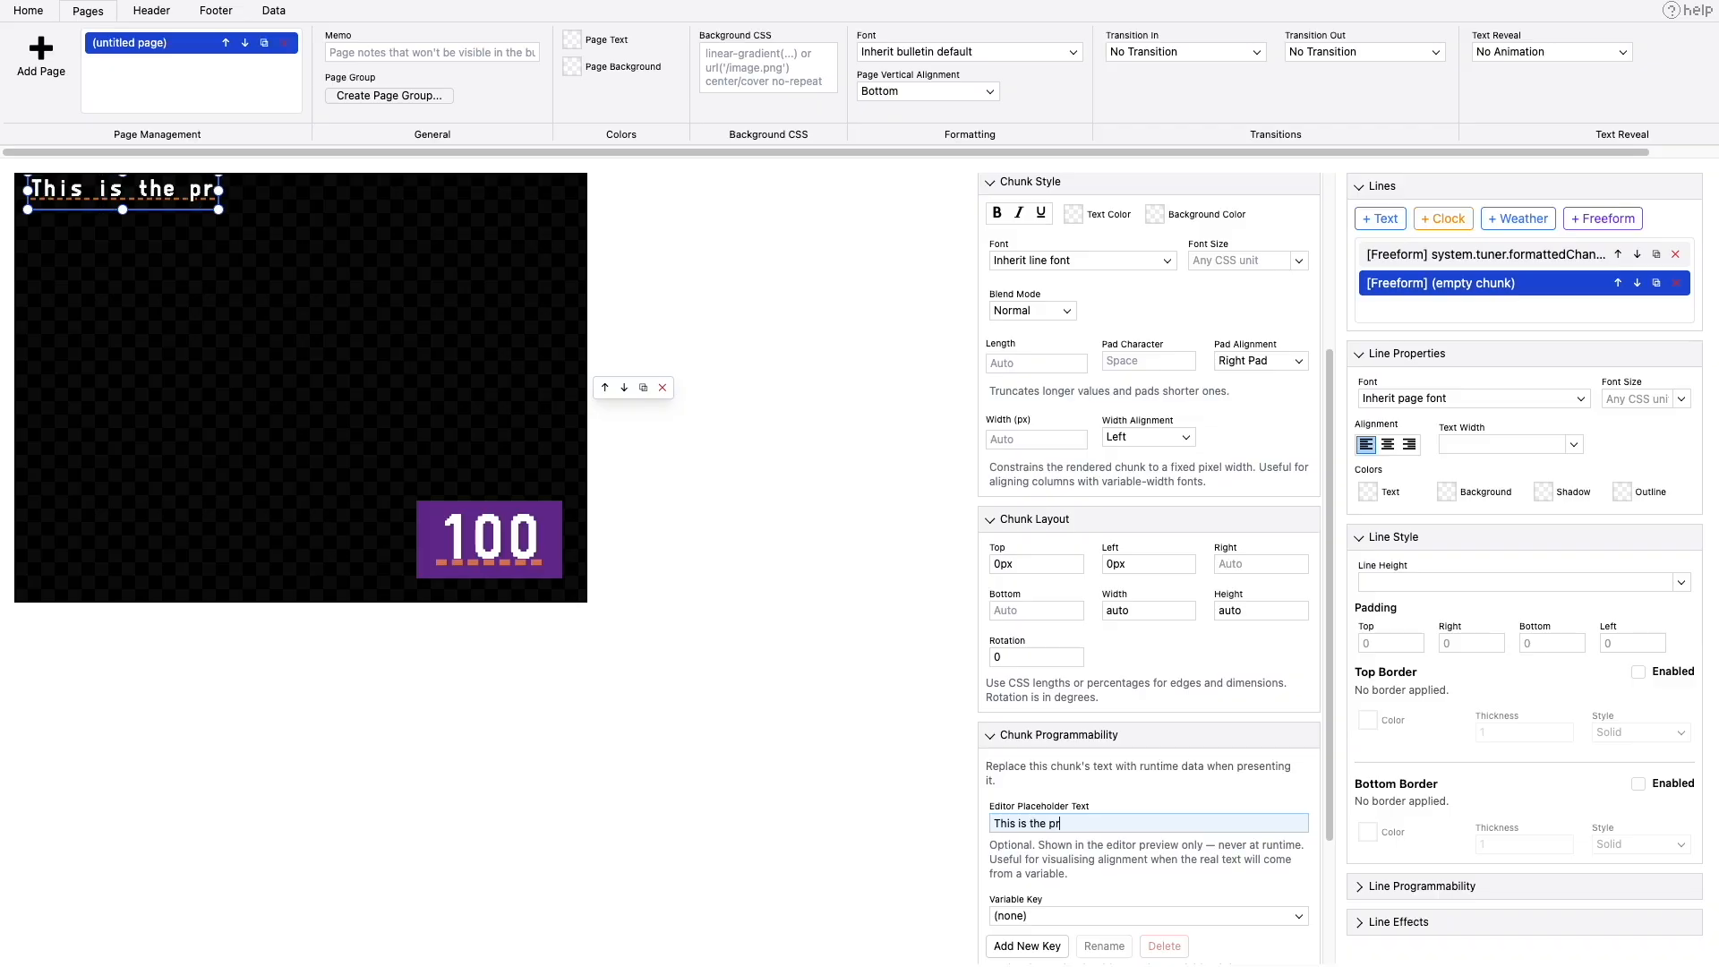
{"action": "type", "text": "gram"}
{"action": "key", "text": "BackSpace"}
{"action": "key", "text": "BackSpace"}
{"action": "key", "text": "BackSpace"}
{"action": "key", "text": "BackSpace"}
{"action": "type", "text": "ogram title"}
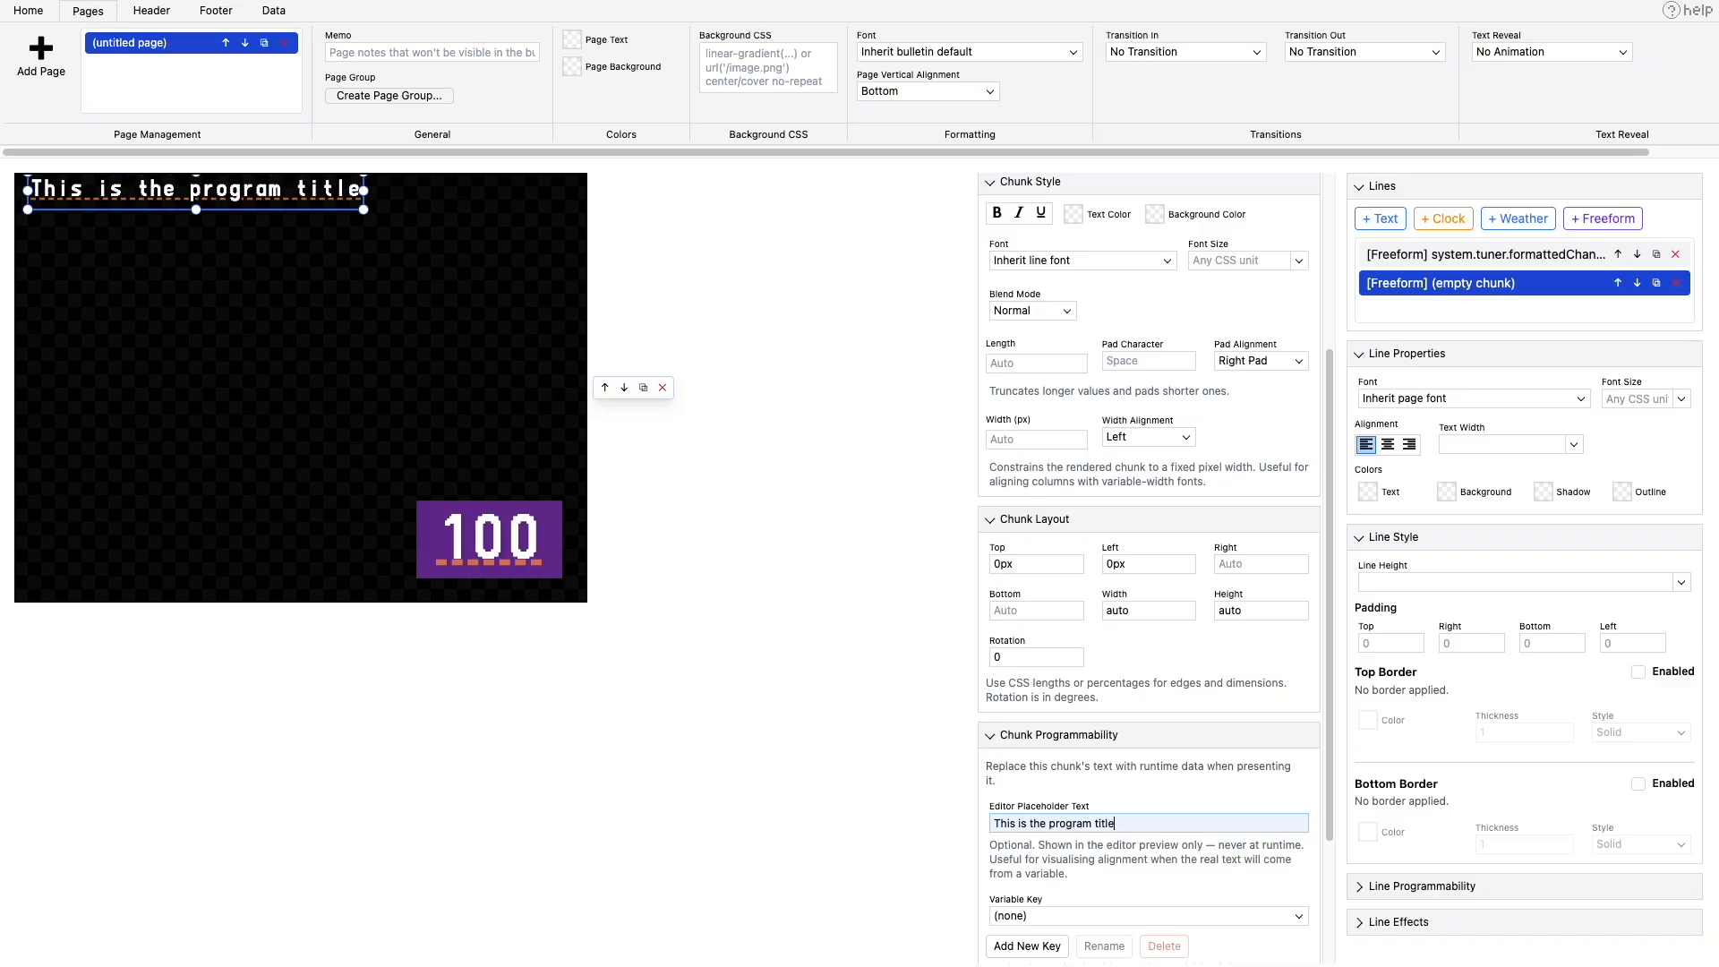
{"action": "type", "text": " placeholder text"}
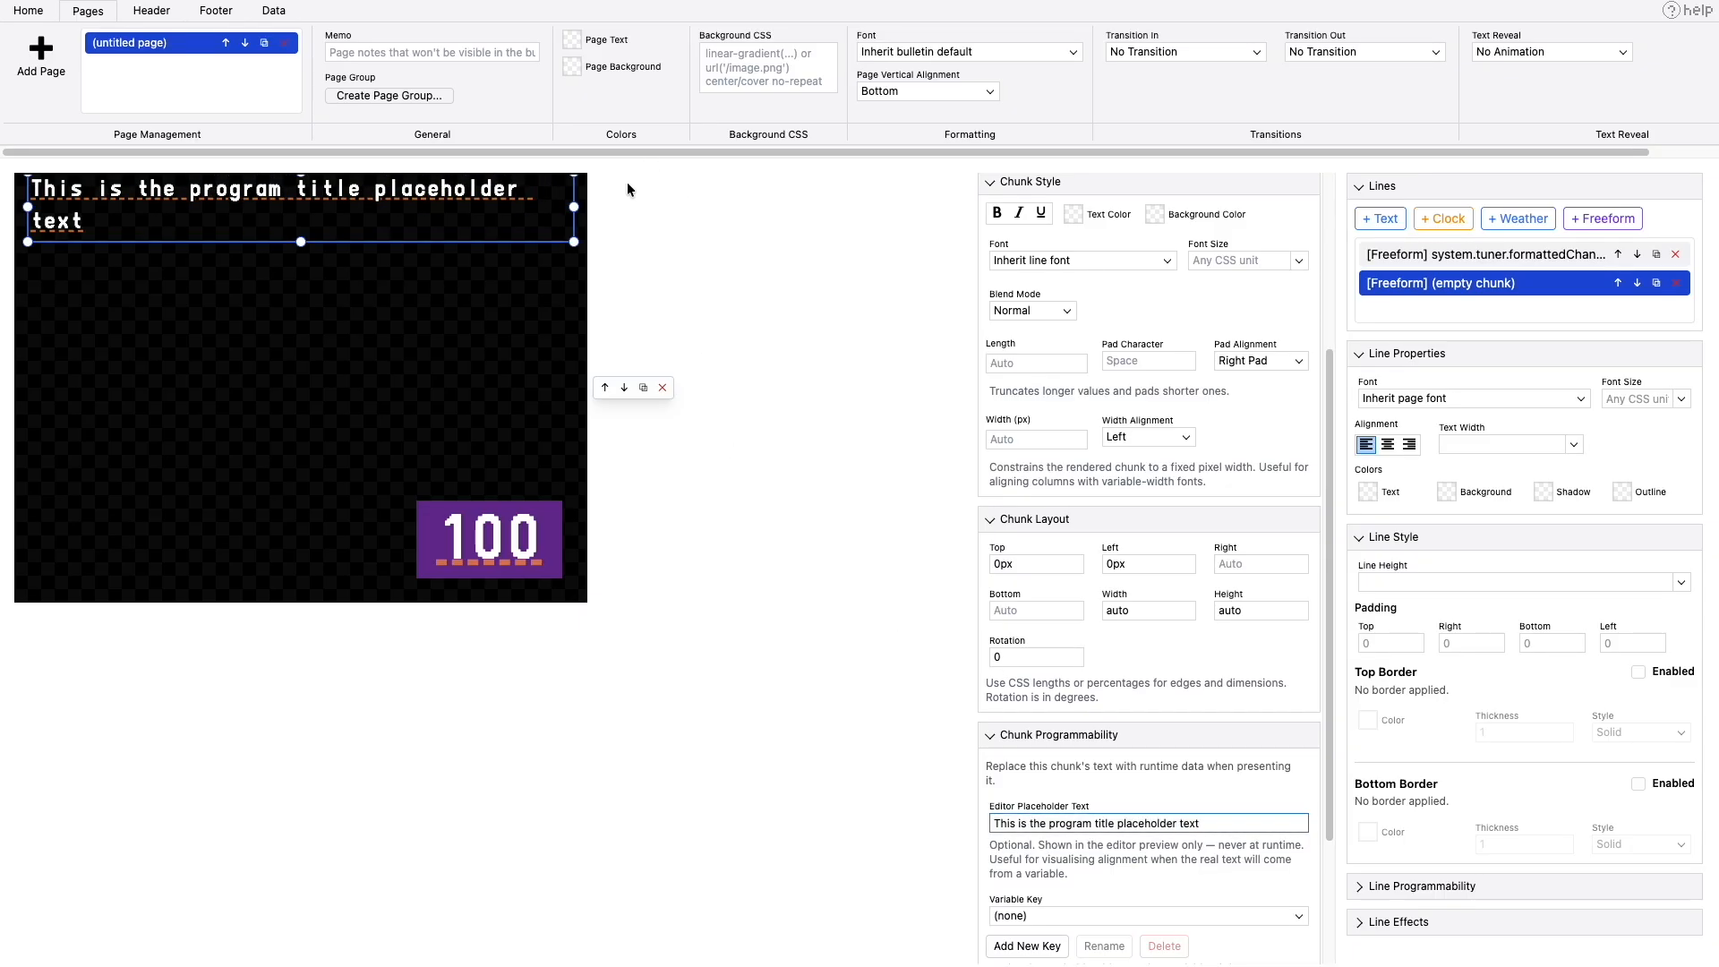
- Narrow the program title chunk to about 387px wide and move it down beside the purple channel-number box
{"action": "left_click_drag", "start_coordinate": [574, 206], "coordinate": [381, 226]}
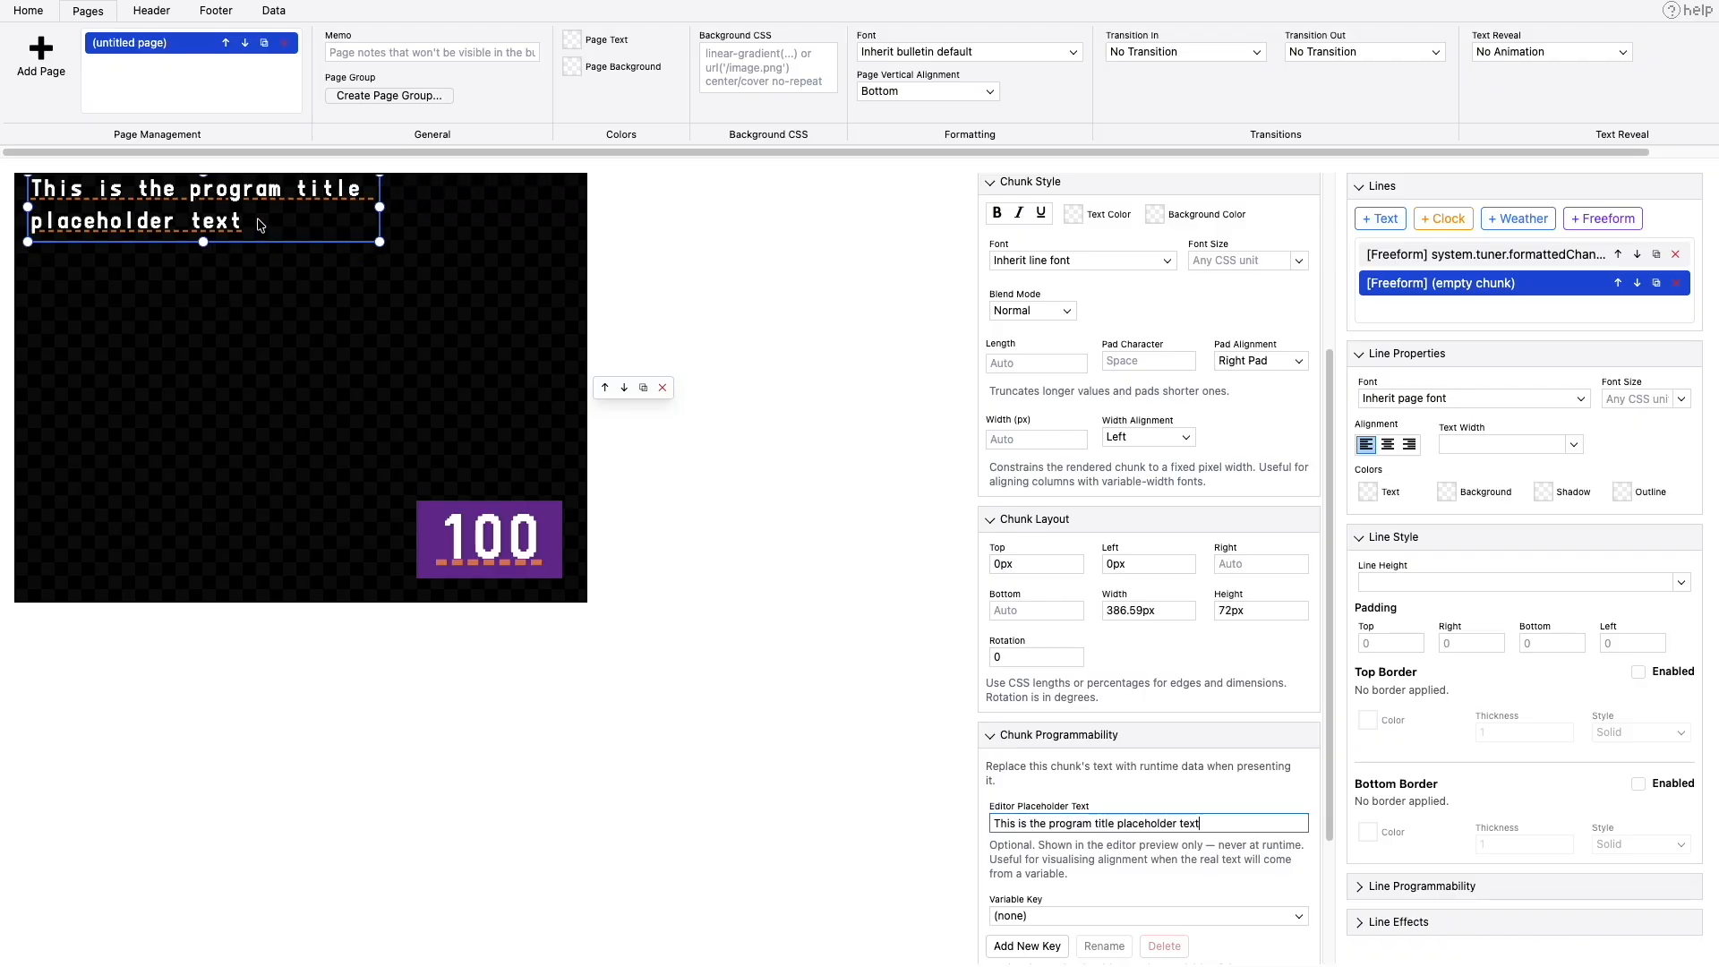
{"action": "left_click_drag", "start_coordinate": [262, 224], "coordinate": [246, 548]}
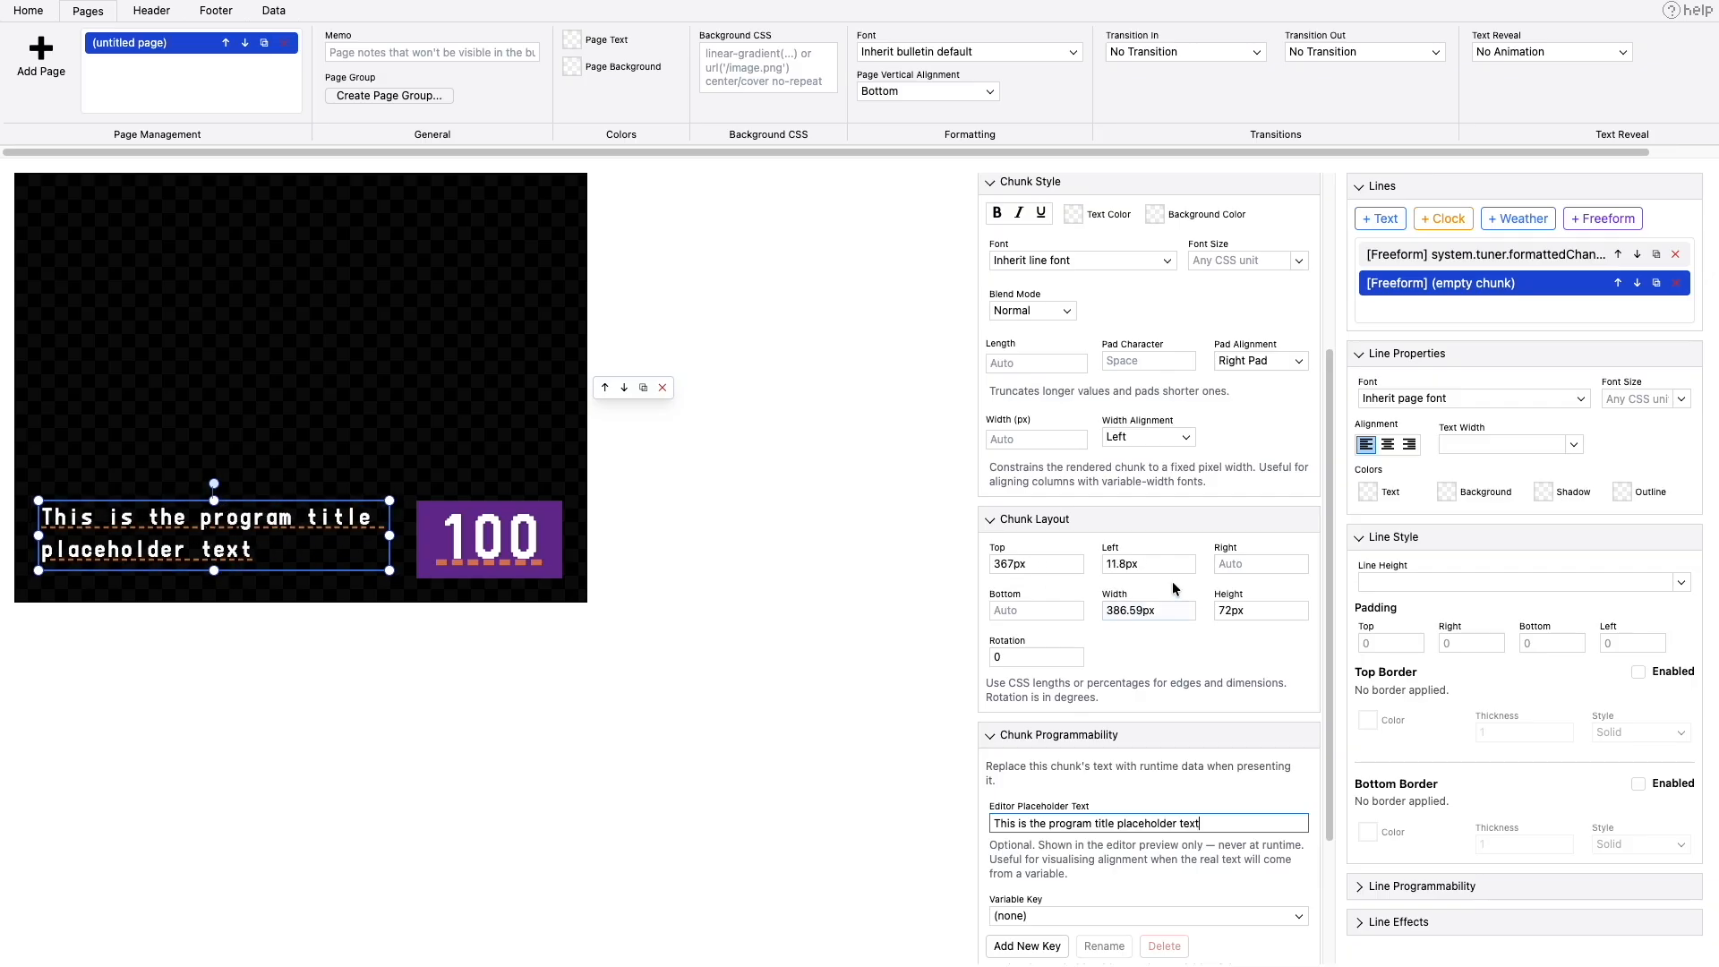
- Clear the program title chunk's top and left offsets
{"action": "left_click", "coordinate": [1045, 568]}
{"action": "key", "text": "ctrl+a"}
{"action": "key", "text": "BackSpace"}
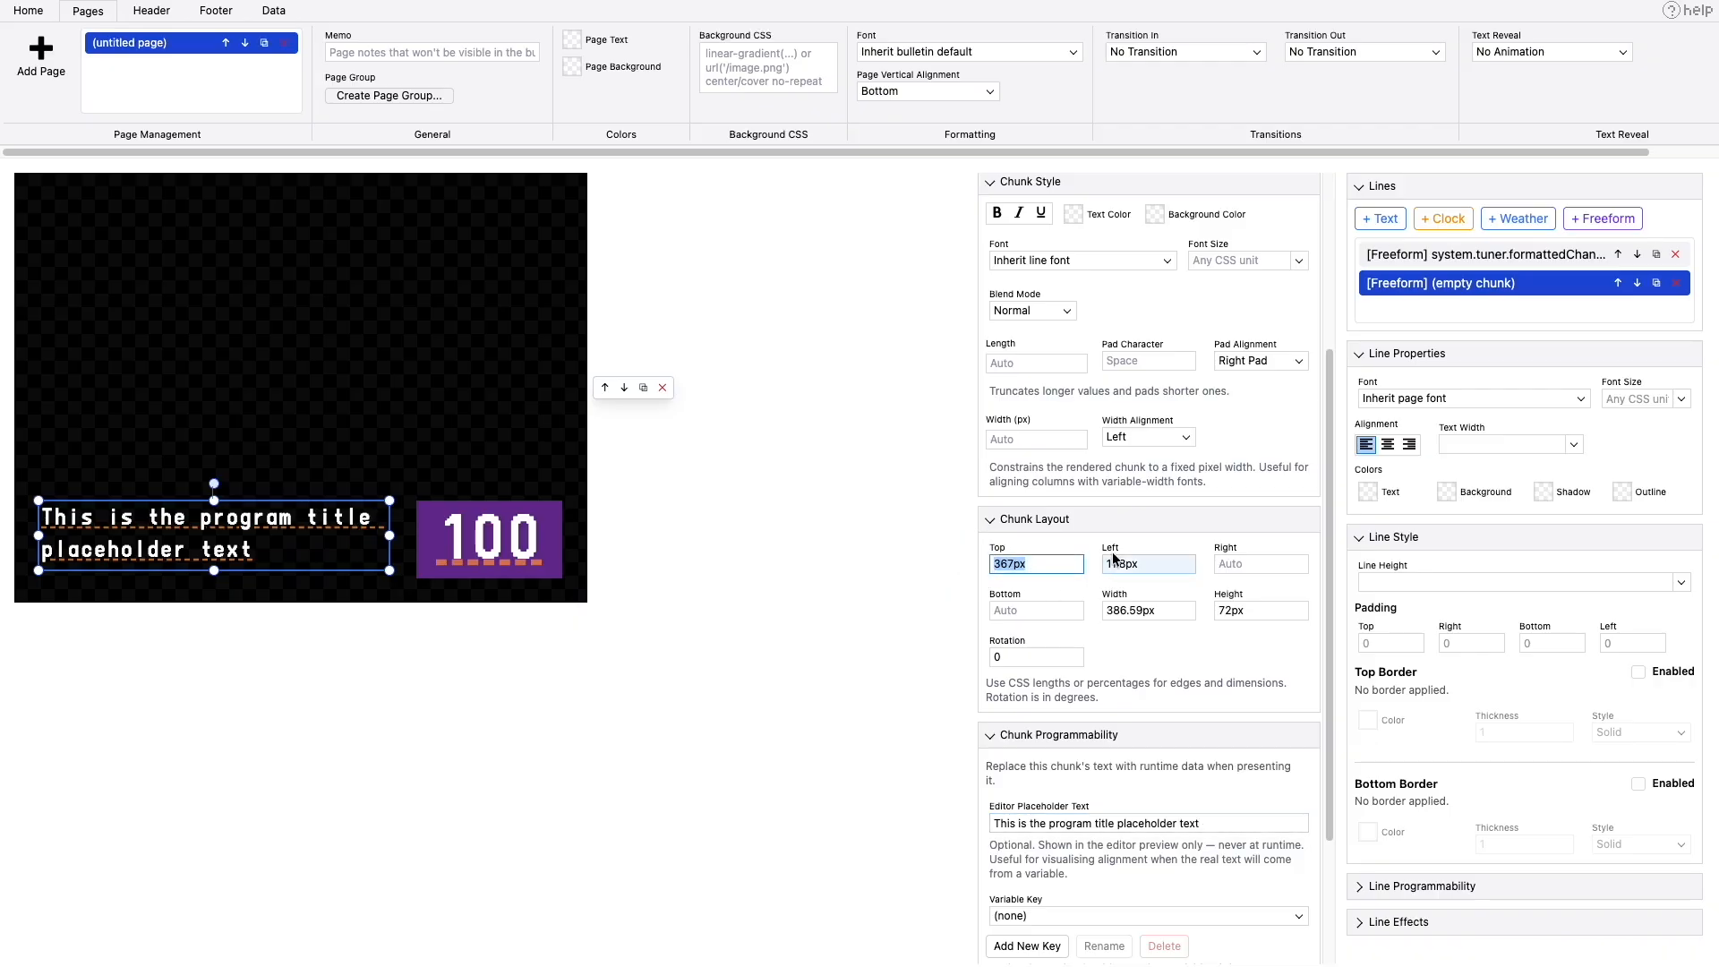
{"action": "left_click", "coordinate": [1155, 568]}
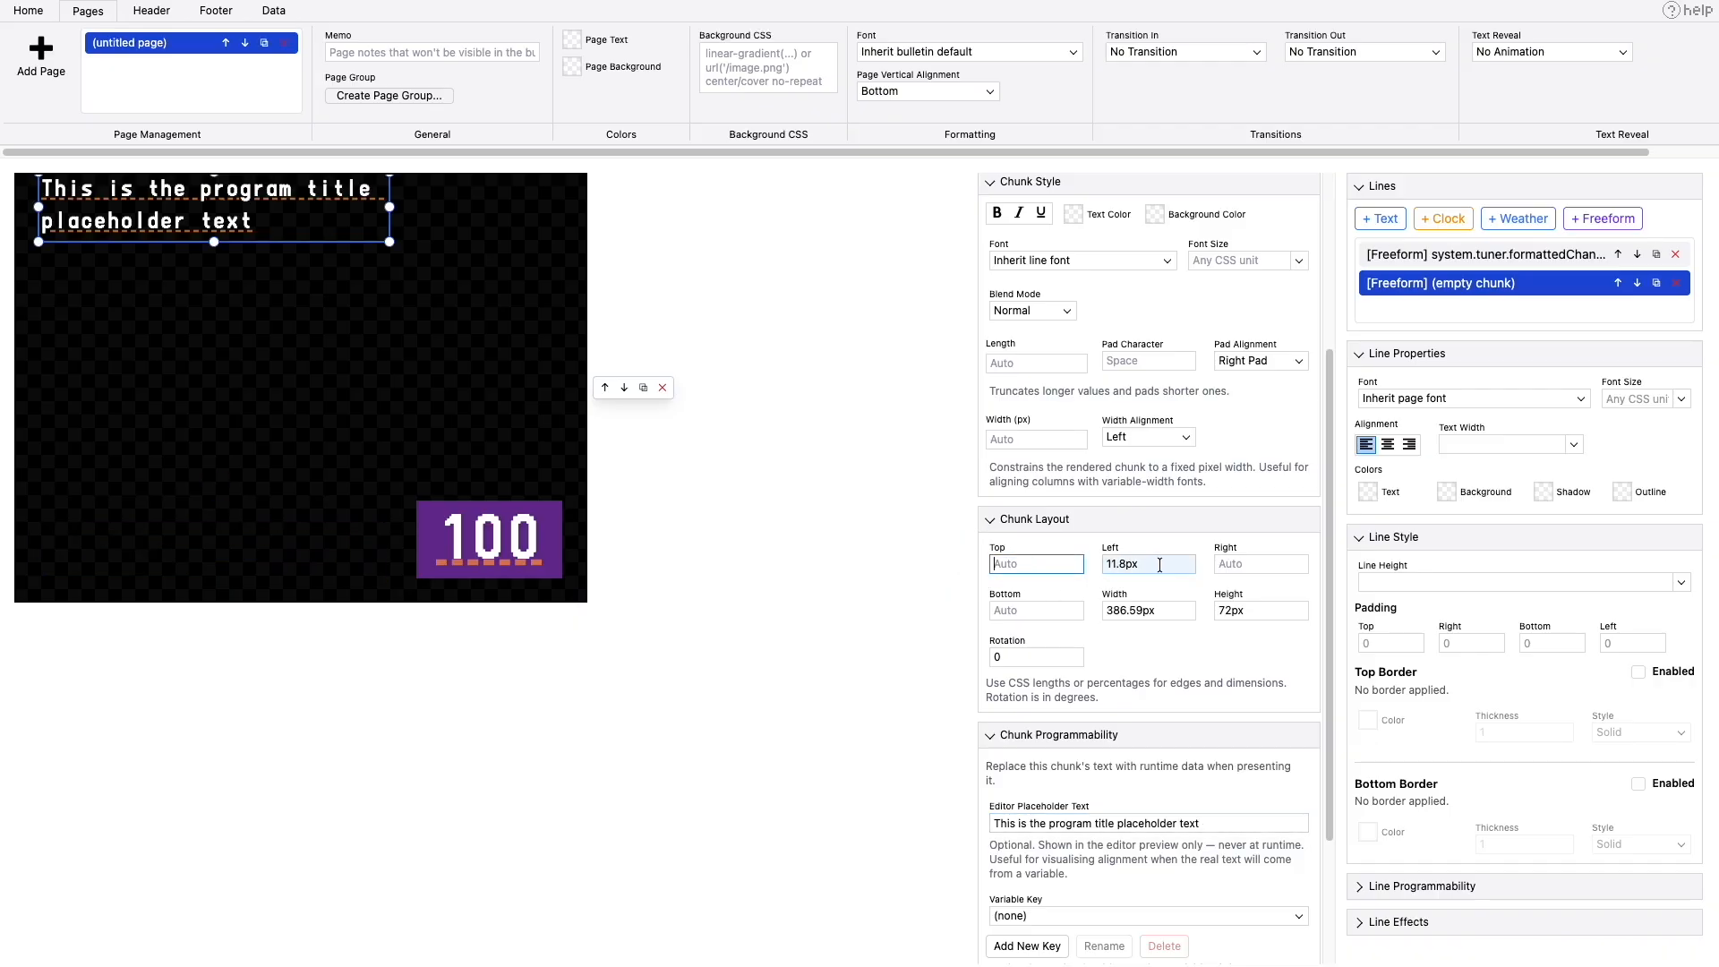
{"action": "key", "text": "ctrl+a"}
{"action": "key", "text": "BackSpace"}
- Set the program title chunk's bottom offset to 35px and its left offset to 20px
{"action": "left_click", "coordinate": [1050, 610]}
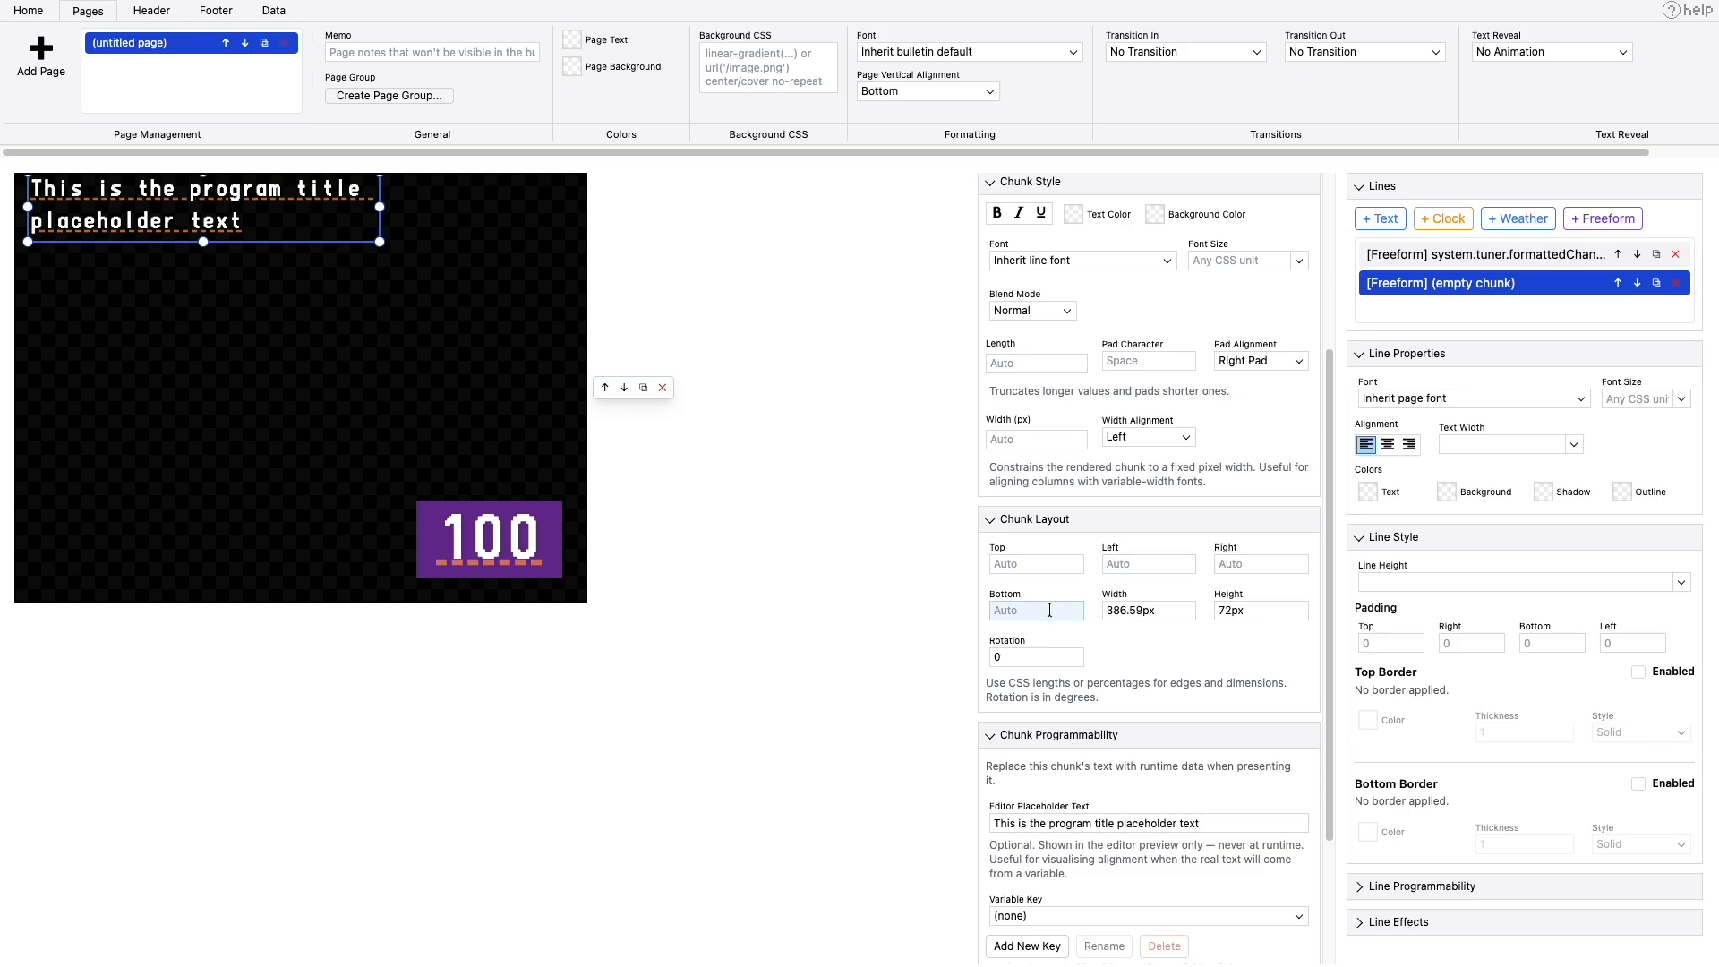
{"action": "type", "text": "25px"}
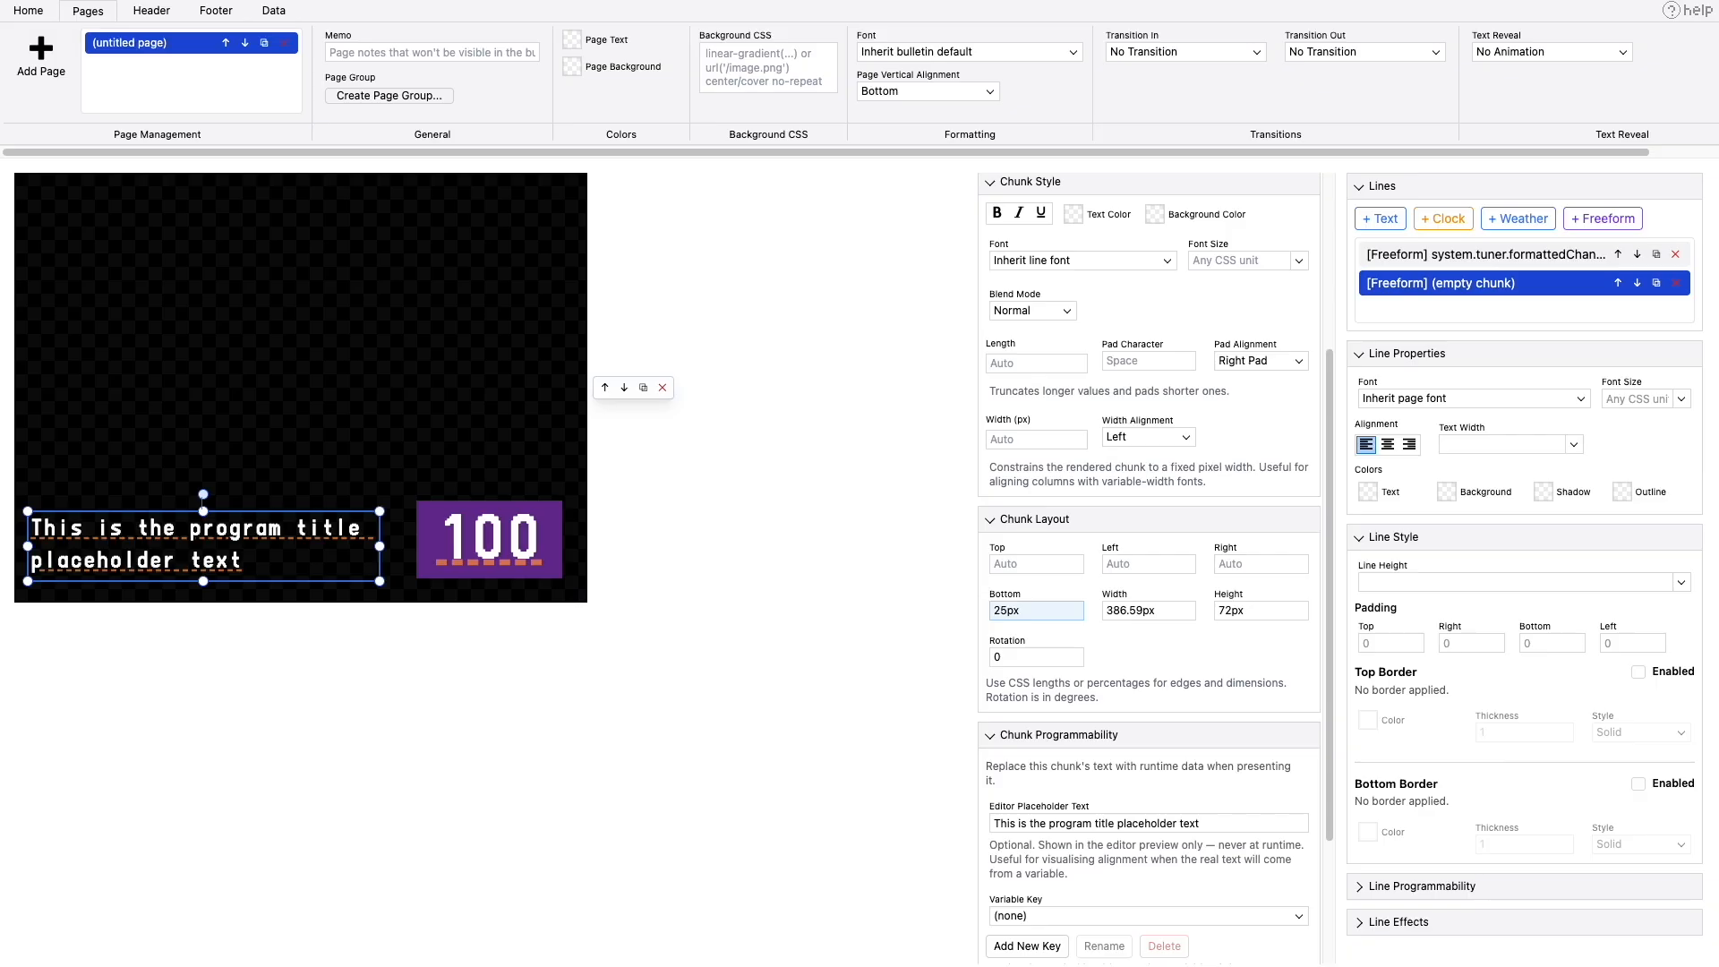
{"action": "left_click", "coordinate": [1002, 610]}
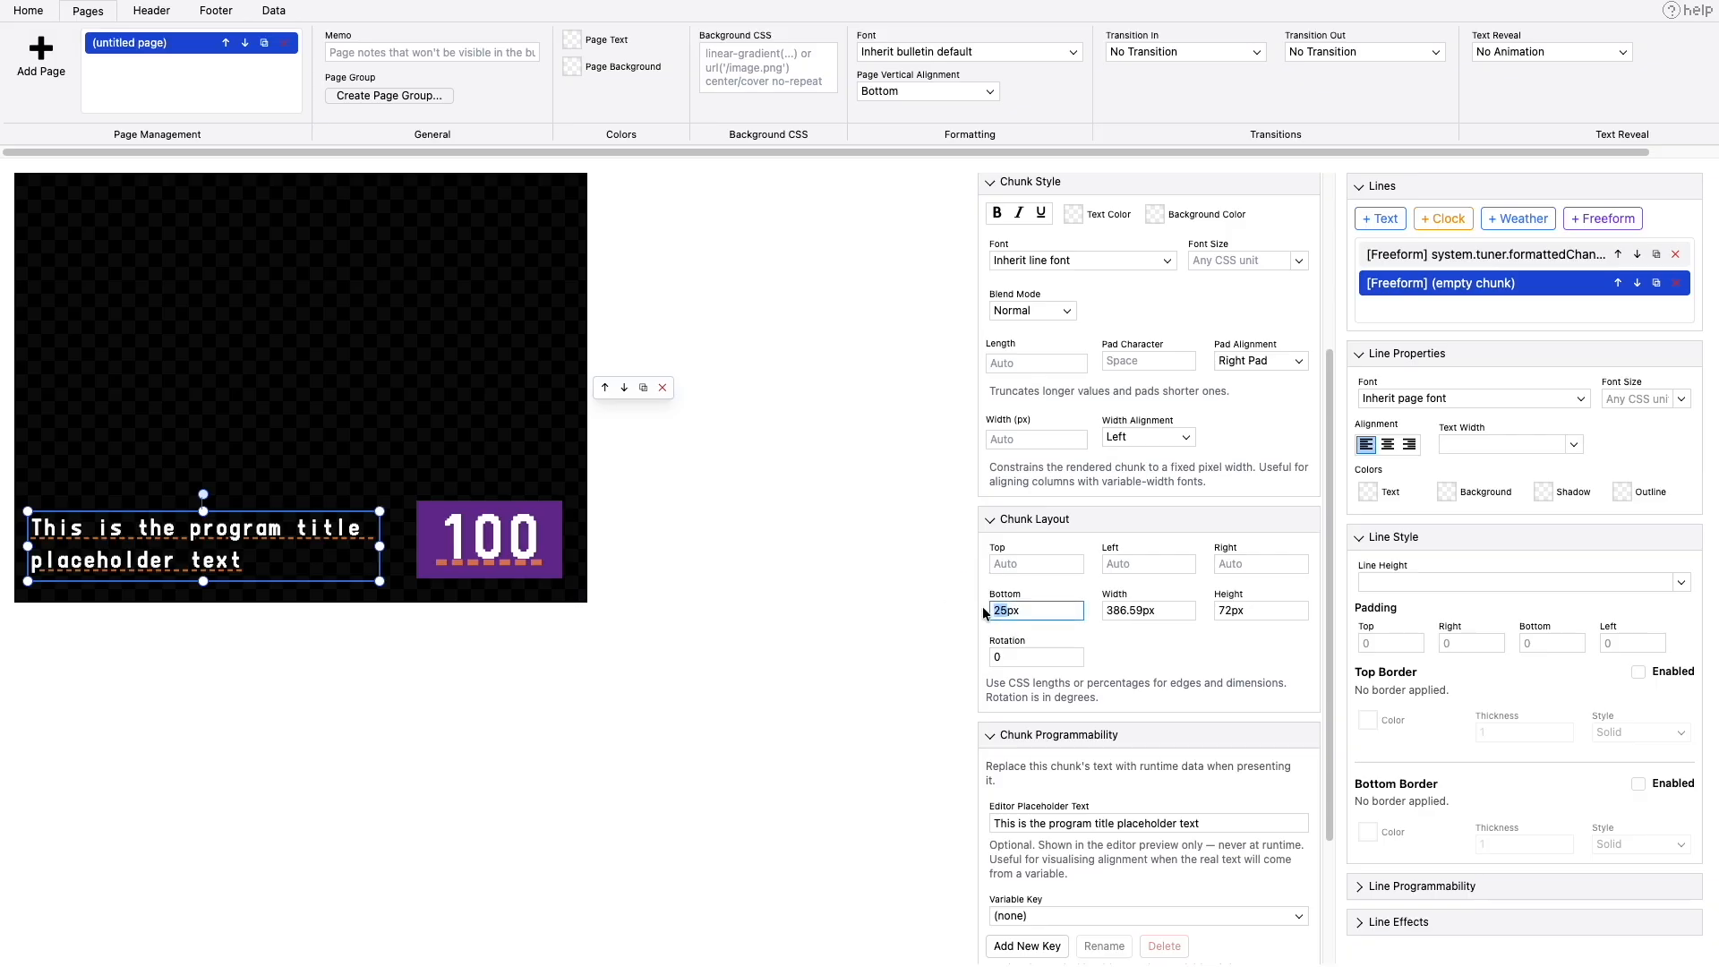
{"action": "key", "text": "BackSpace"}
{"action": "type", "text": "3"}
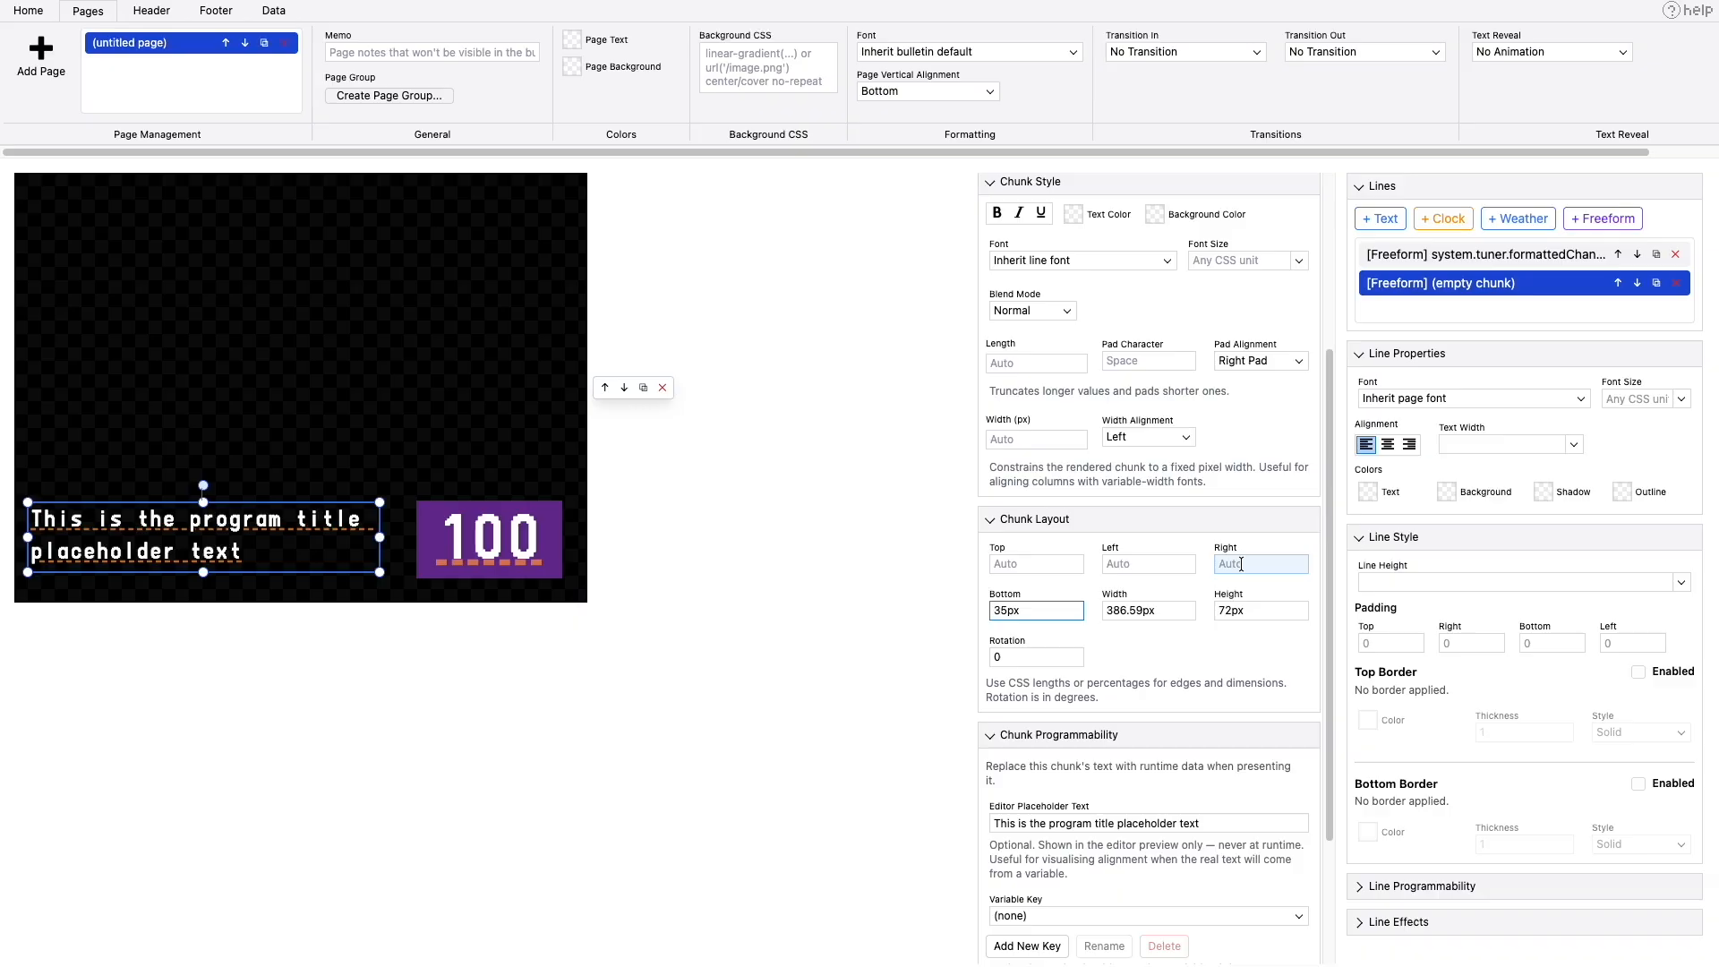
{"action": "left_click", "coordinate": [1129, 566]}
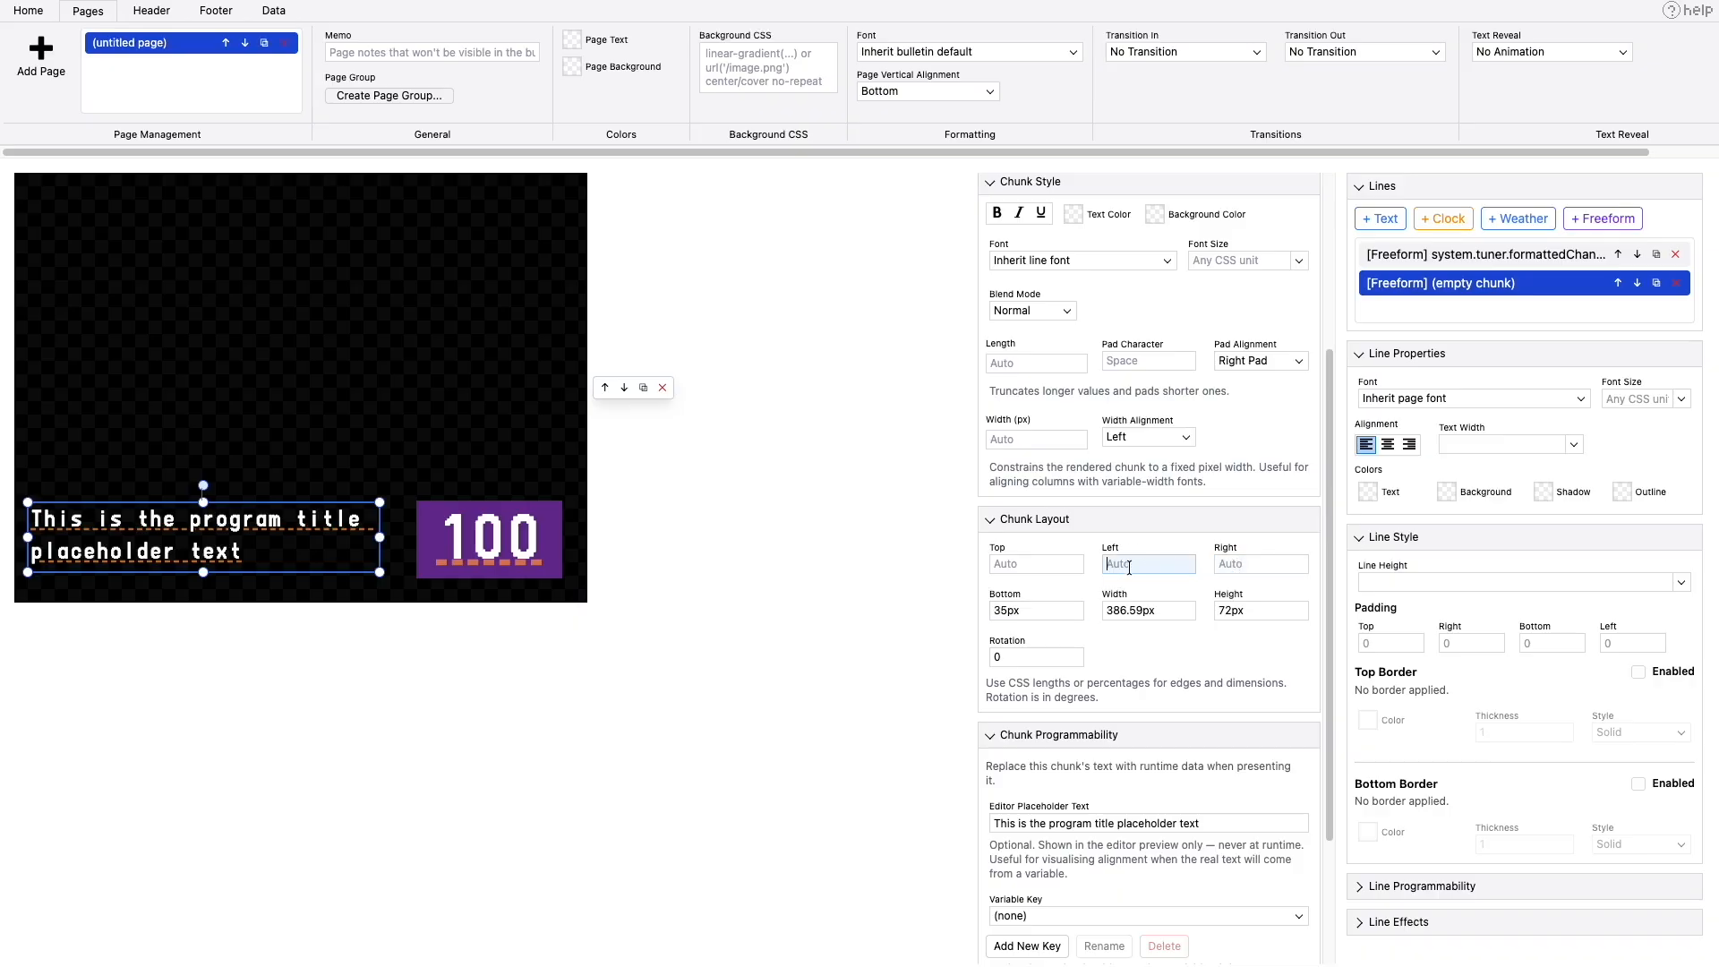
{"action": "type", "text": "20px"}
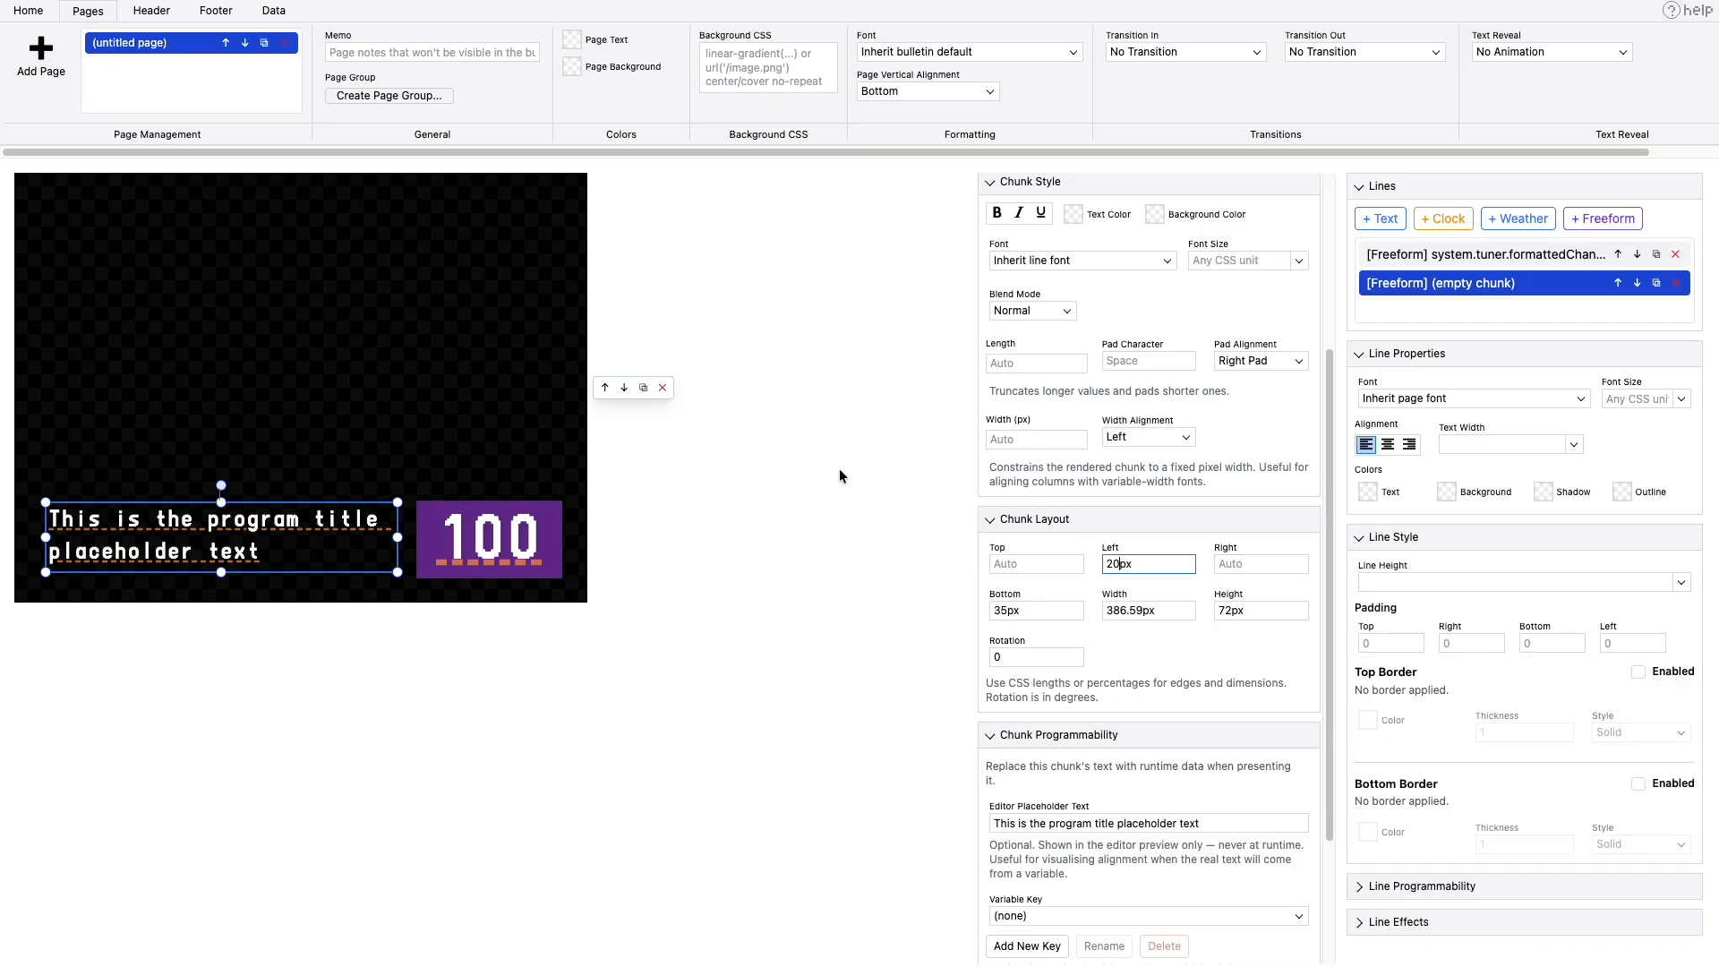
- Bind the program title chunk to the system.tuner.info.title variable key and preview the page in TVS
{"action": "scroll", "coordinate": [1053, 692], "scroll_direction": "down", "scroll_amount": 3}
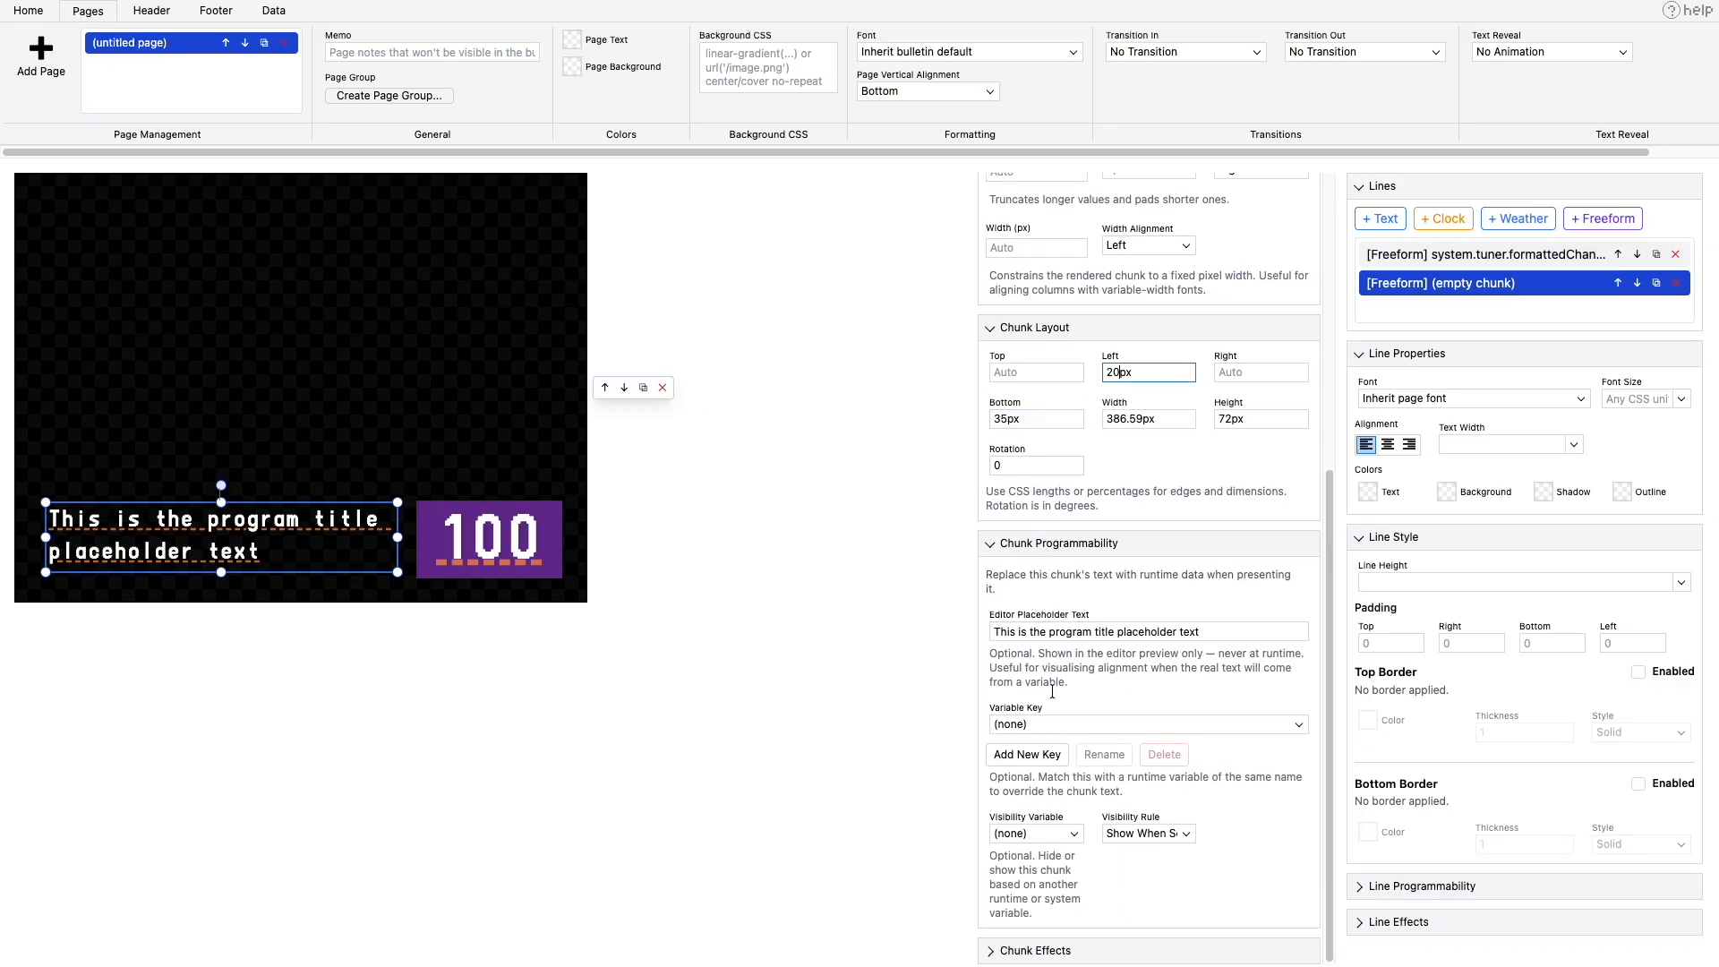
{"action": "left_click", "coordinate": [1041, 722]}
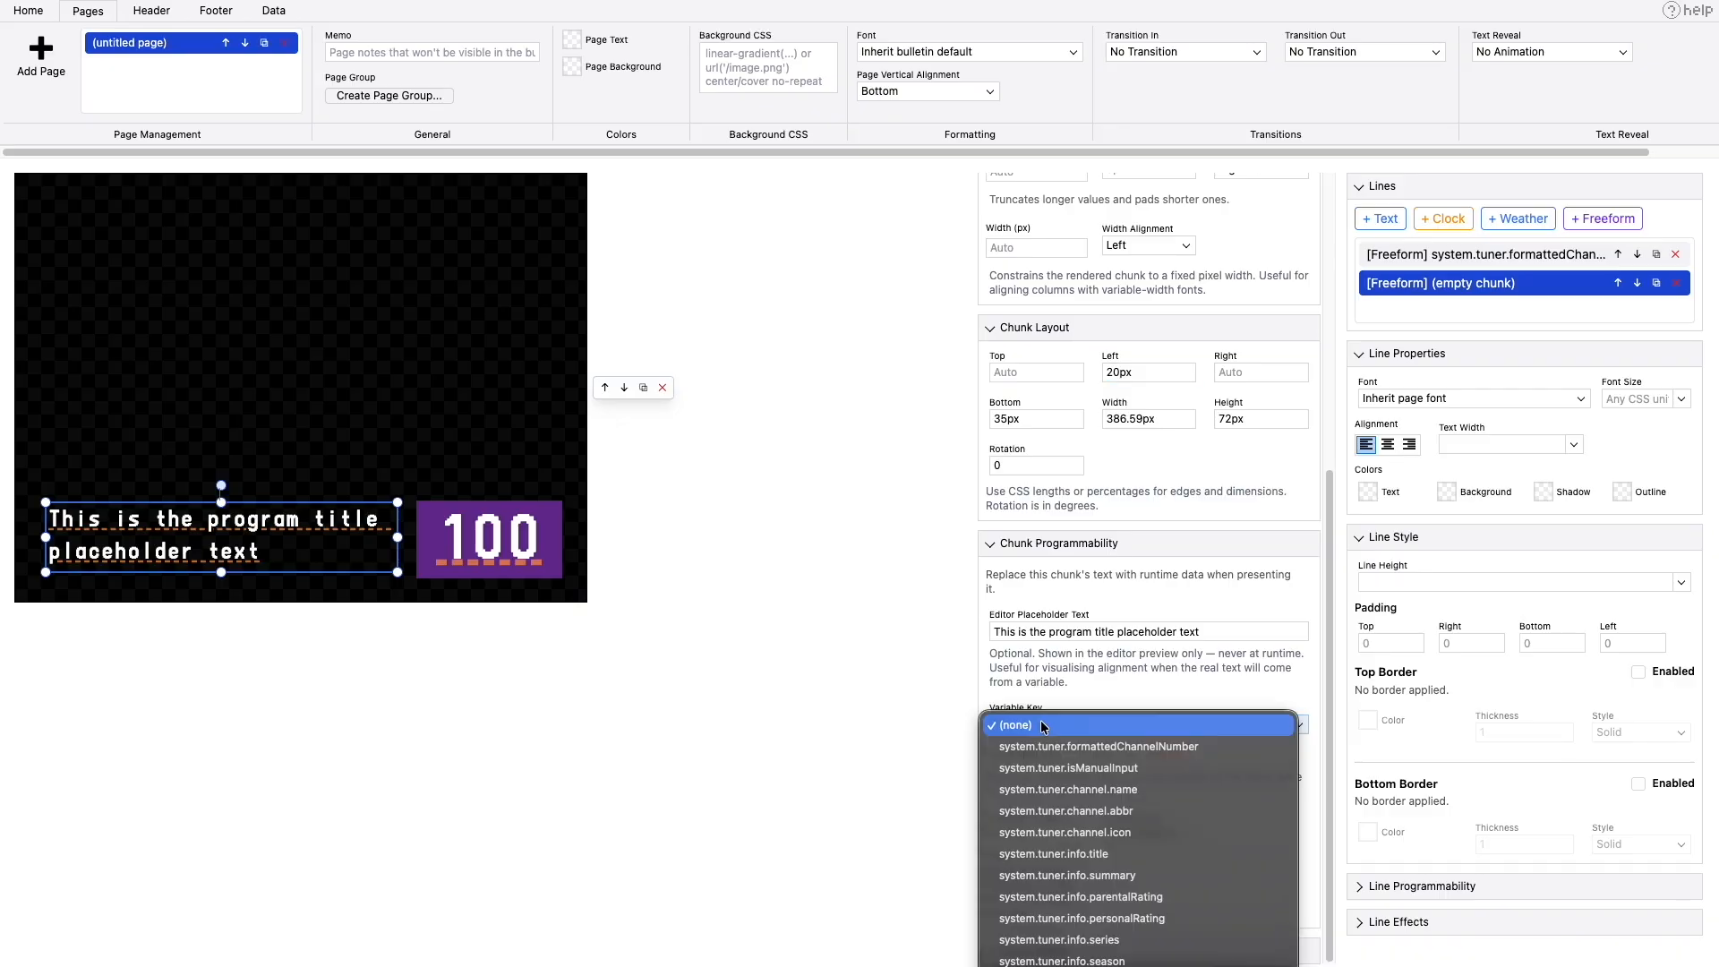
{"action": "left_click", "coordinate": [1068, 858]}
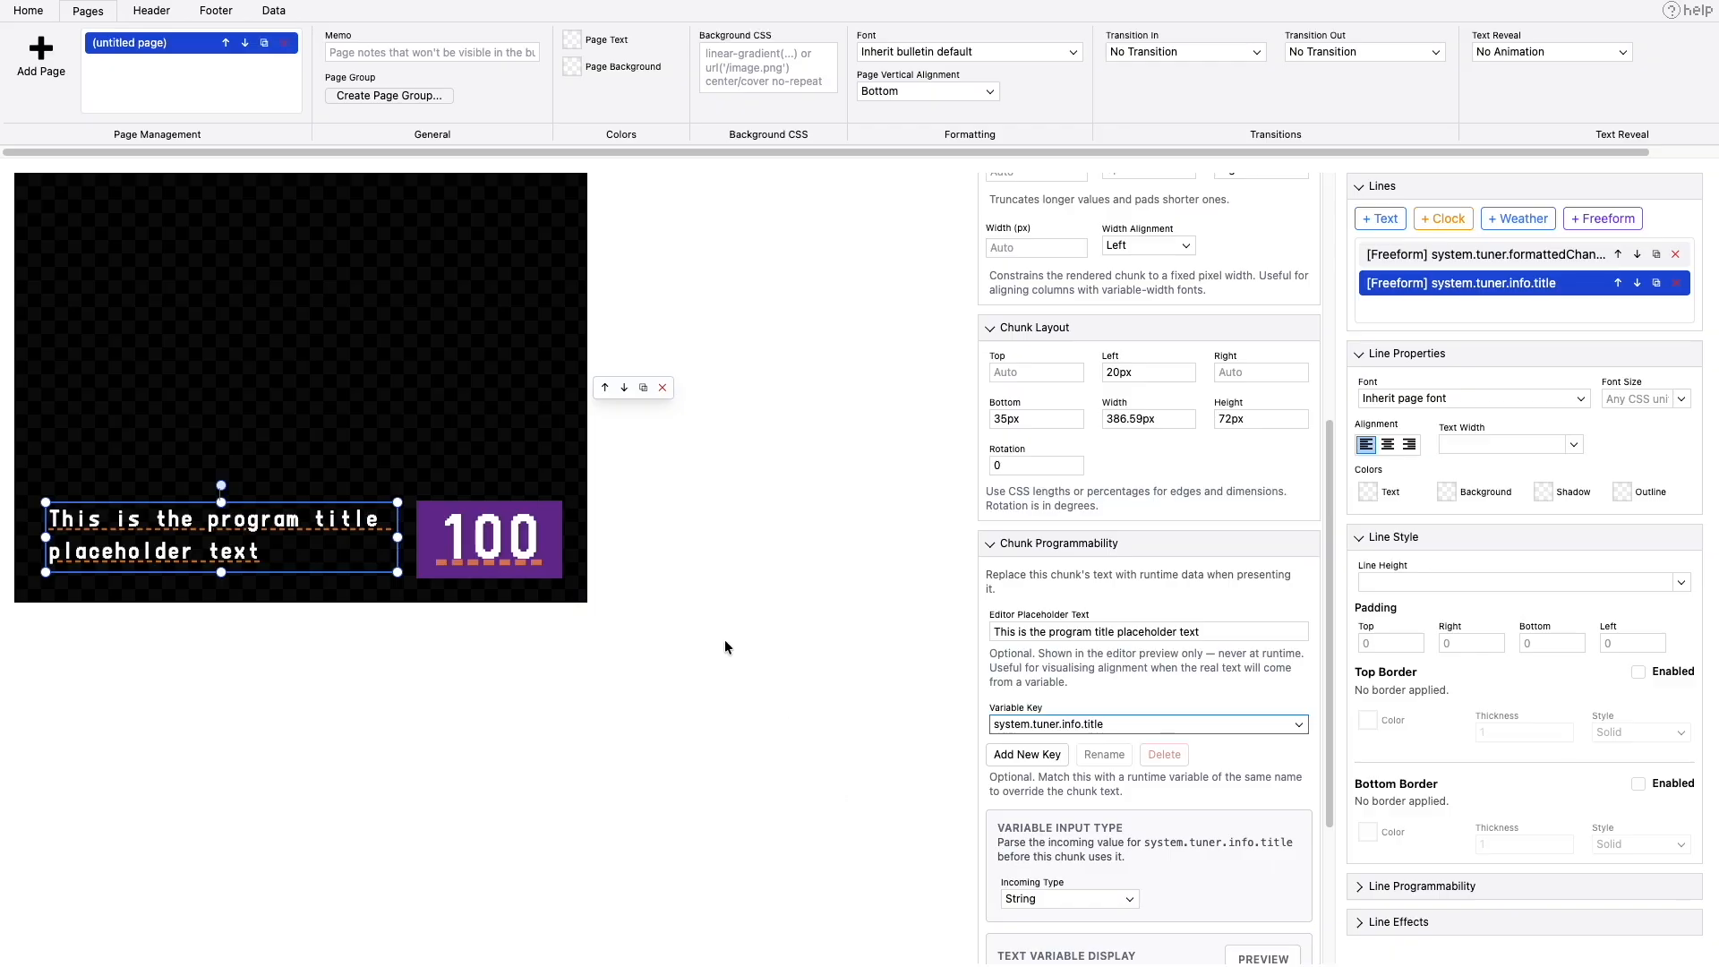
{"action": "left_click", "coordinate": [287, 13]}
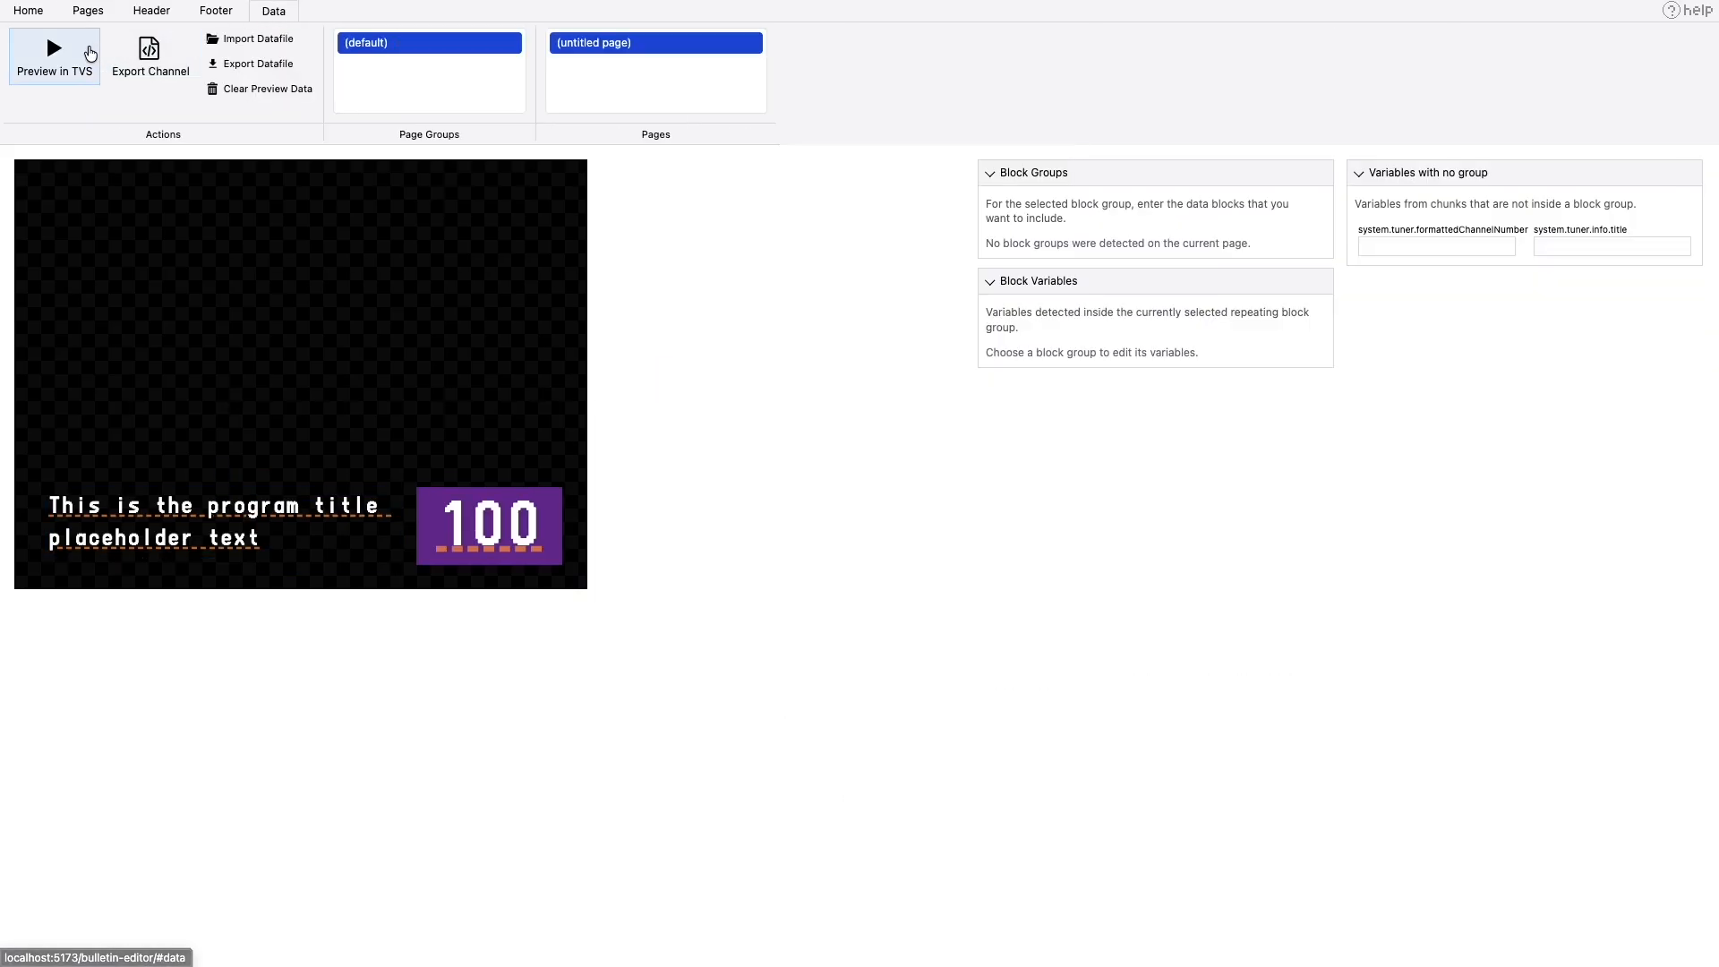
{"action": "left_click", "coordinate": [85, 54]}
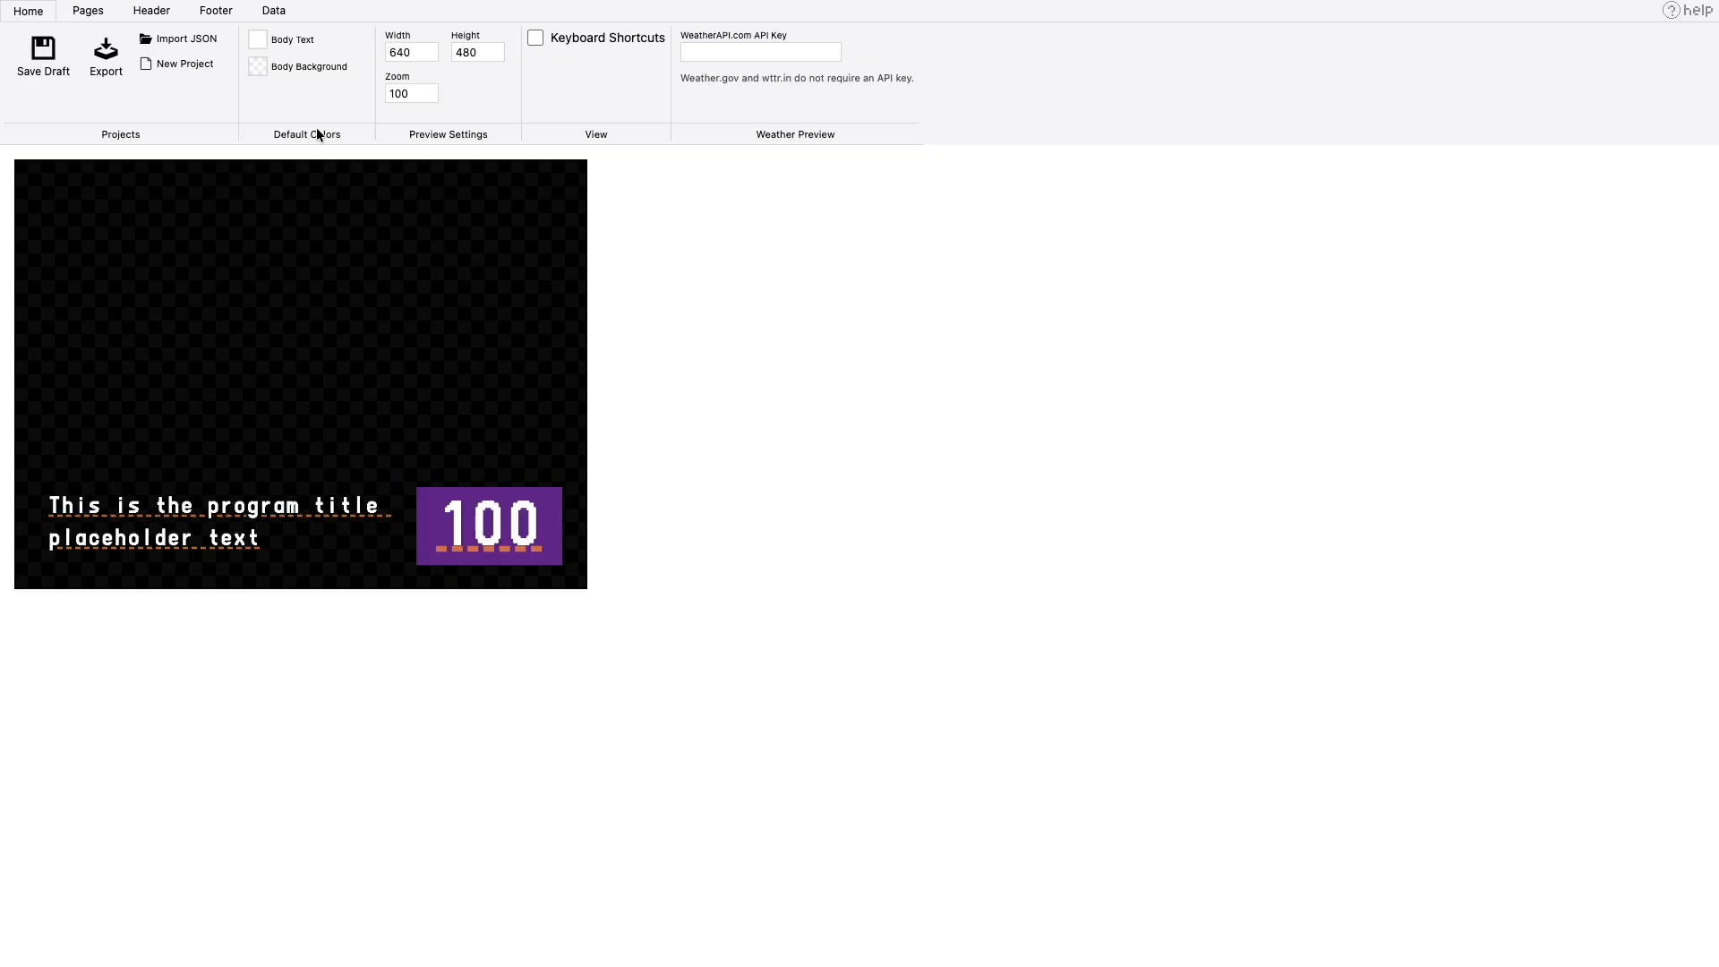
- Export the project as a JSON file named custom-tuner and move it into the default configuration folder
{"action": "left_click", "coordinate": [106, 57]}
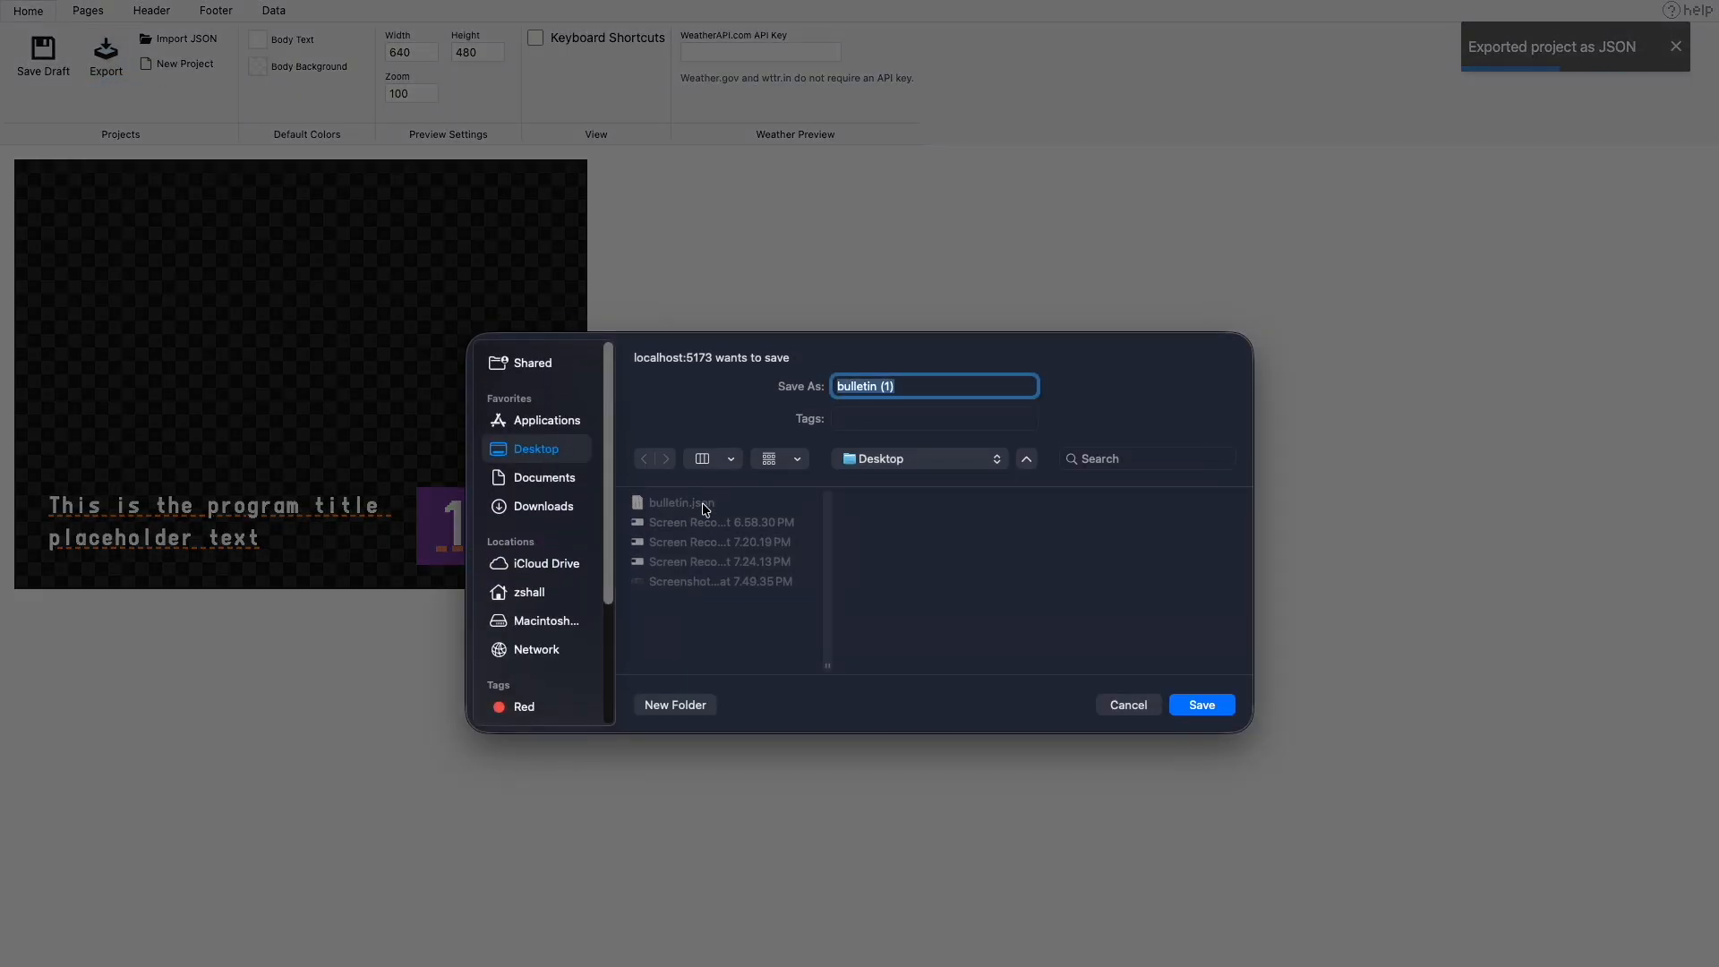
{"action": "type", "text": "custom-tuner"}
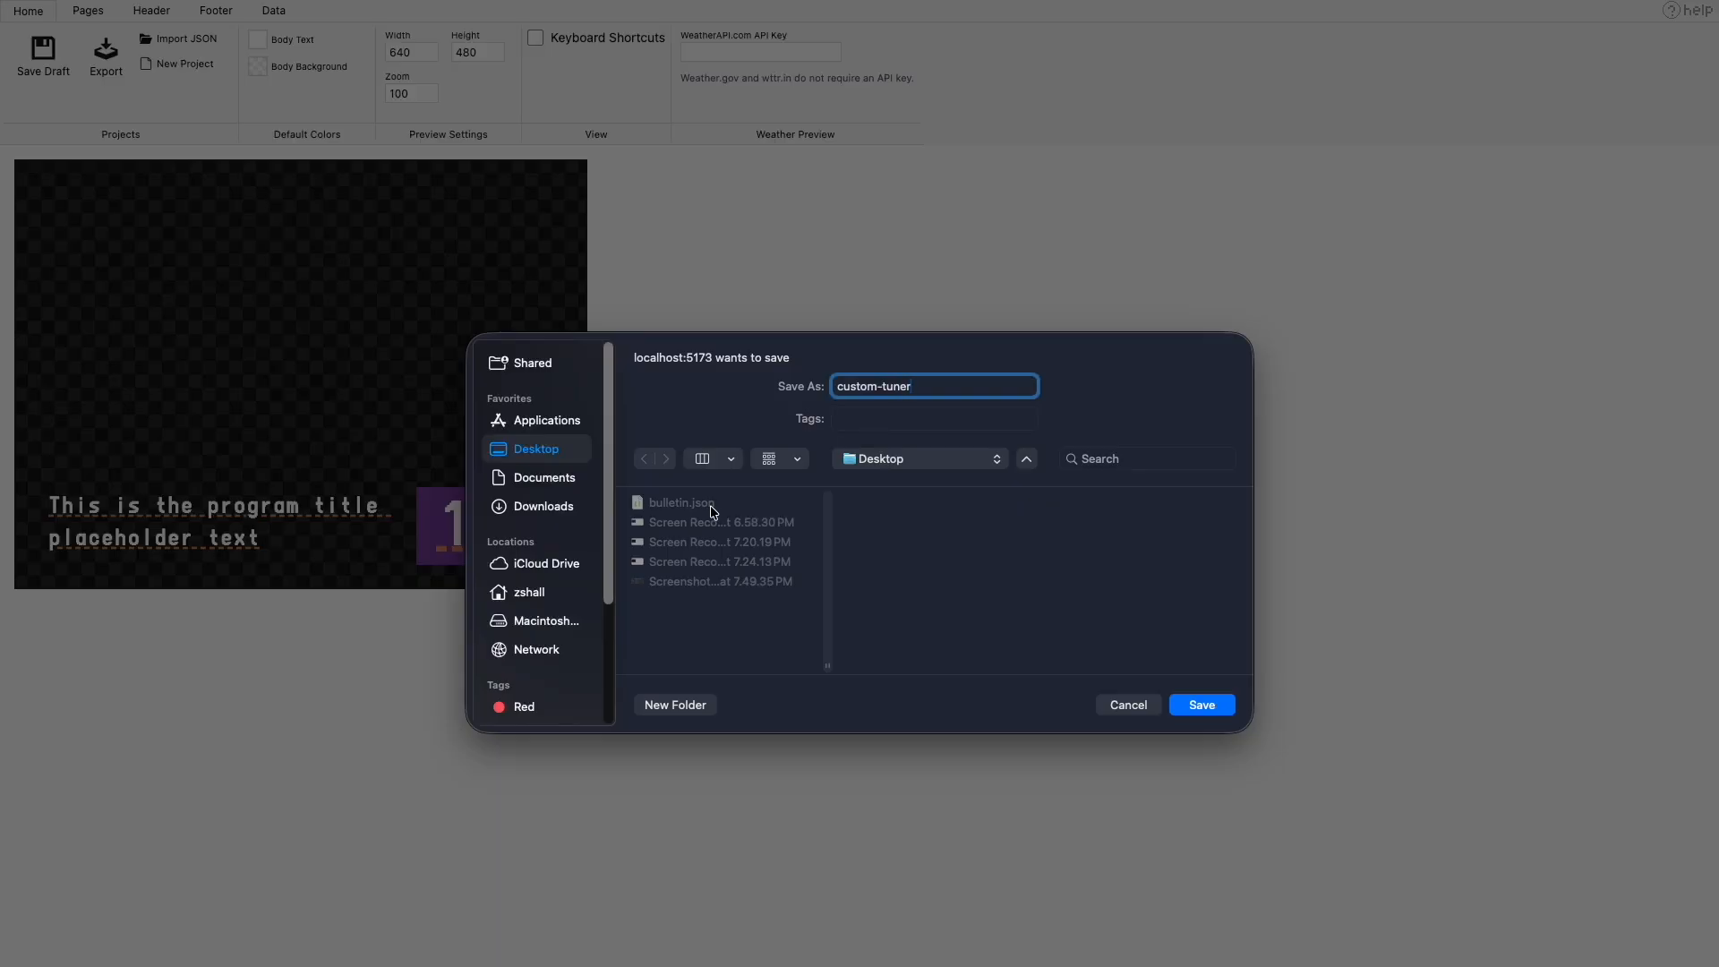
{"action": "key", "text": "Return"}
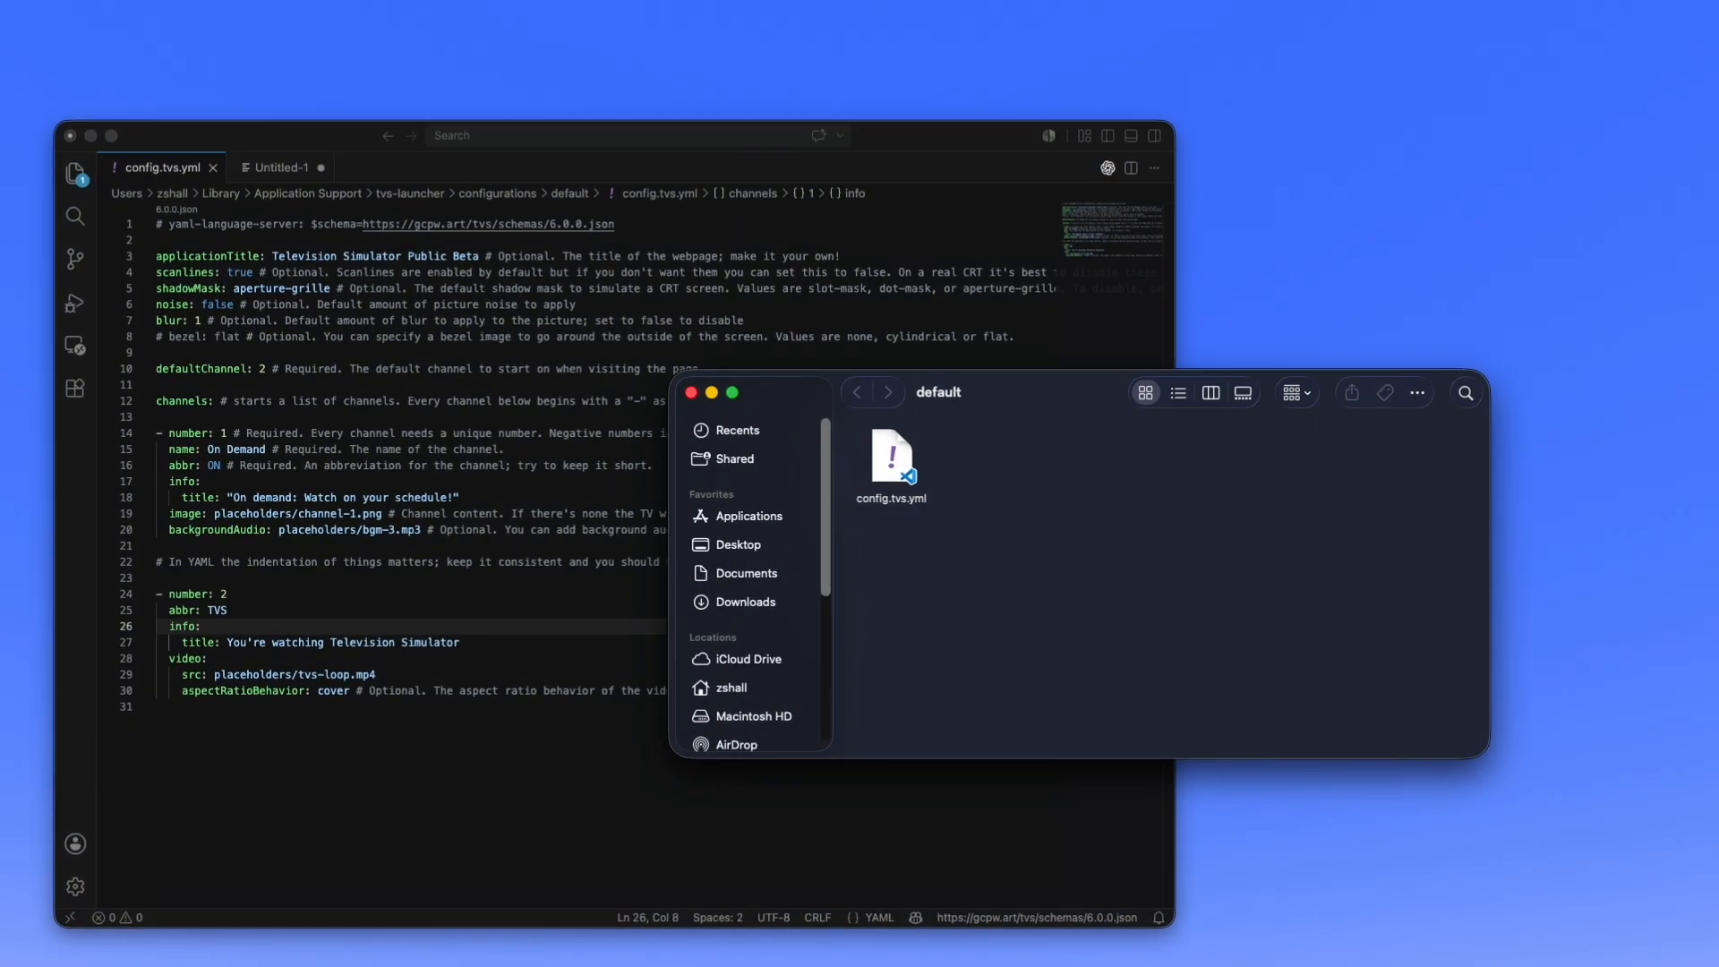
{"action": "left_click_drag", "start_coordinate": [788, 529], "coordinate": [1001, 458]}
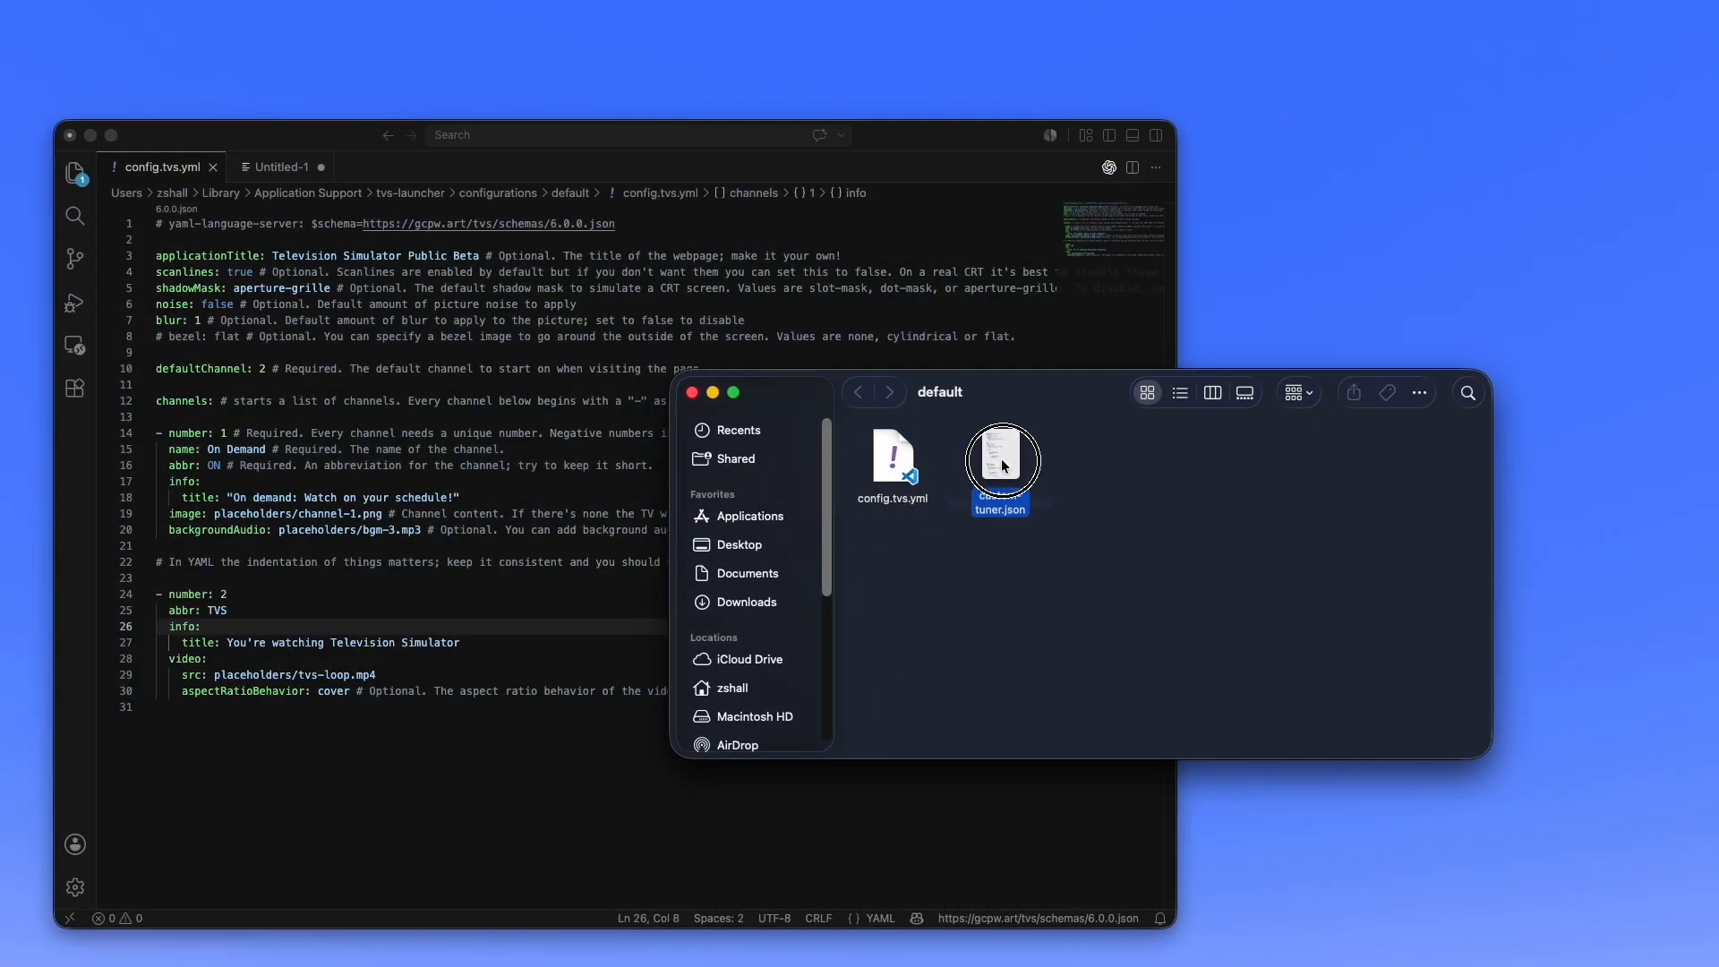
{"action": "left_click", "coordinate": [1093, 479]}
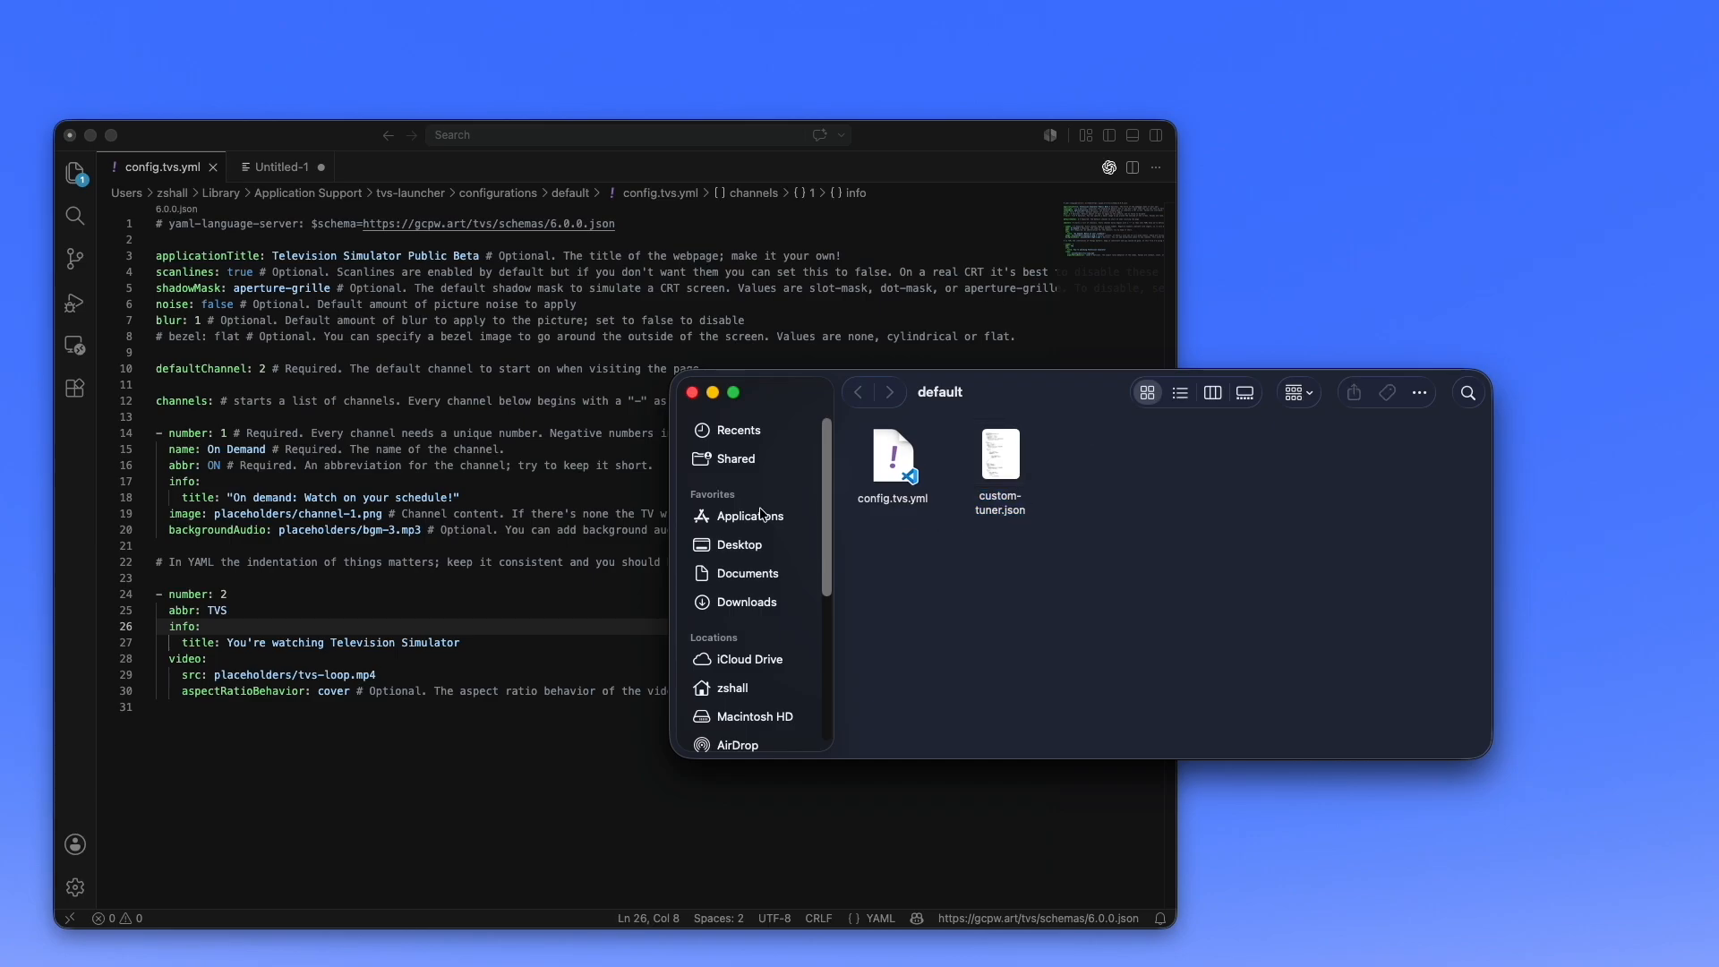
- In config.tvs.yml, add an osd block below defaultChannel with a nested tuner whose theme is custom-cg
{"action": "left_click", "coordinate": [488, 574]}
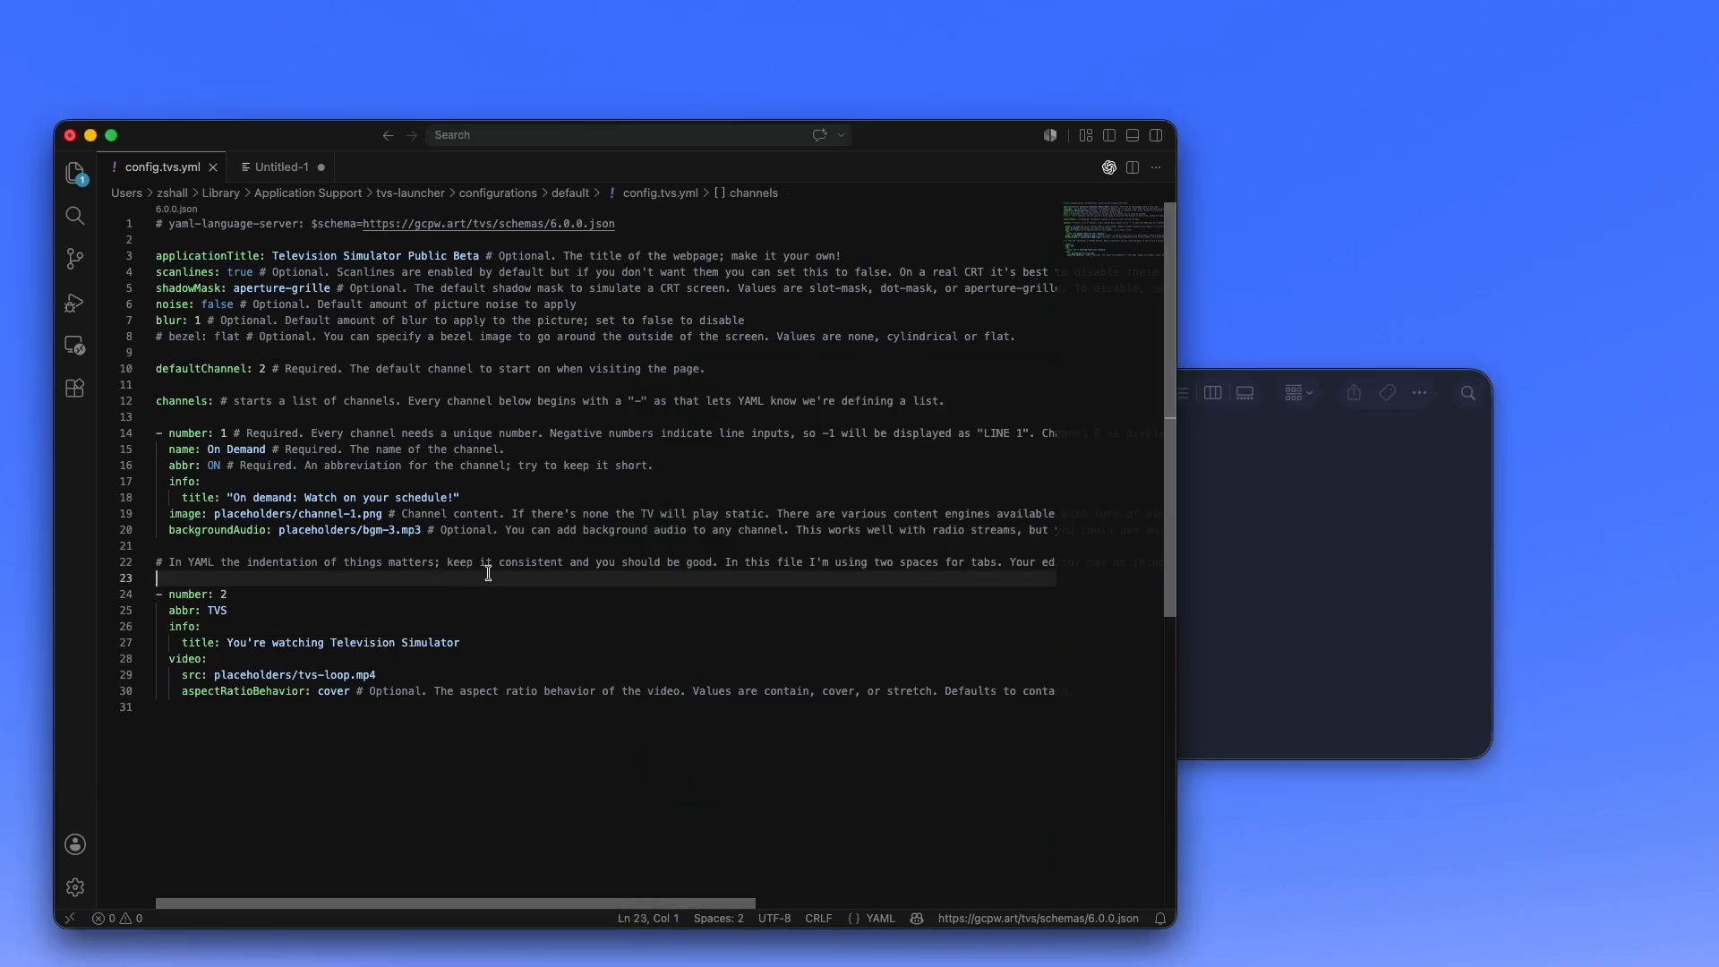
{"action": "left_click", "coordinate": [381, 384]}
{"action": "left_click", "coordinate": [792, 367]}
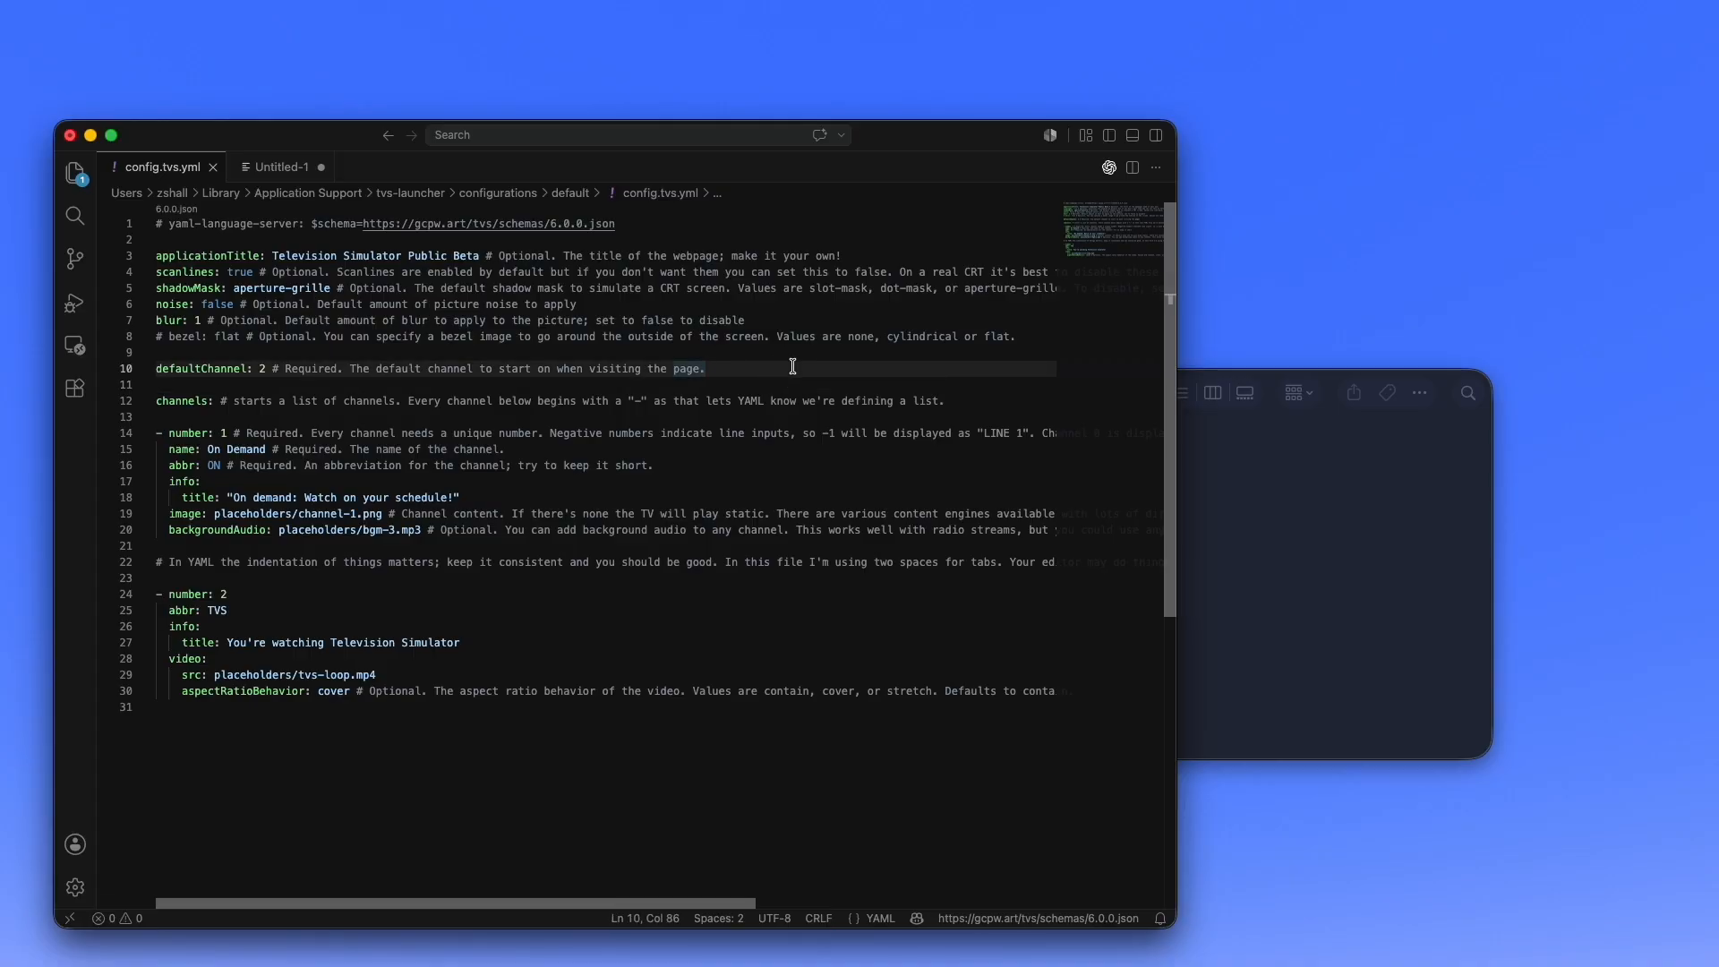
{"action": "key", "text": "Return"}
{"action": "key", "text": "Return"}
{"action": "type", "text": "osd:"}
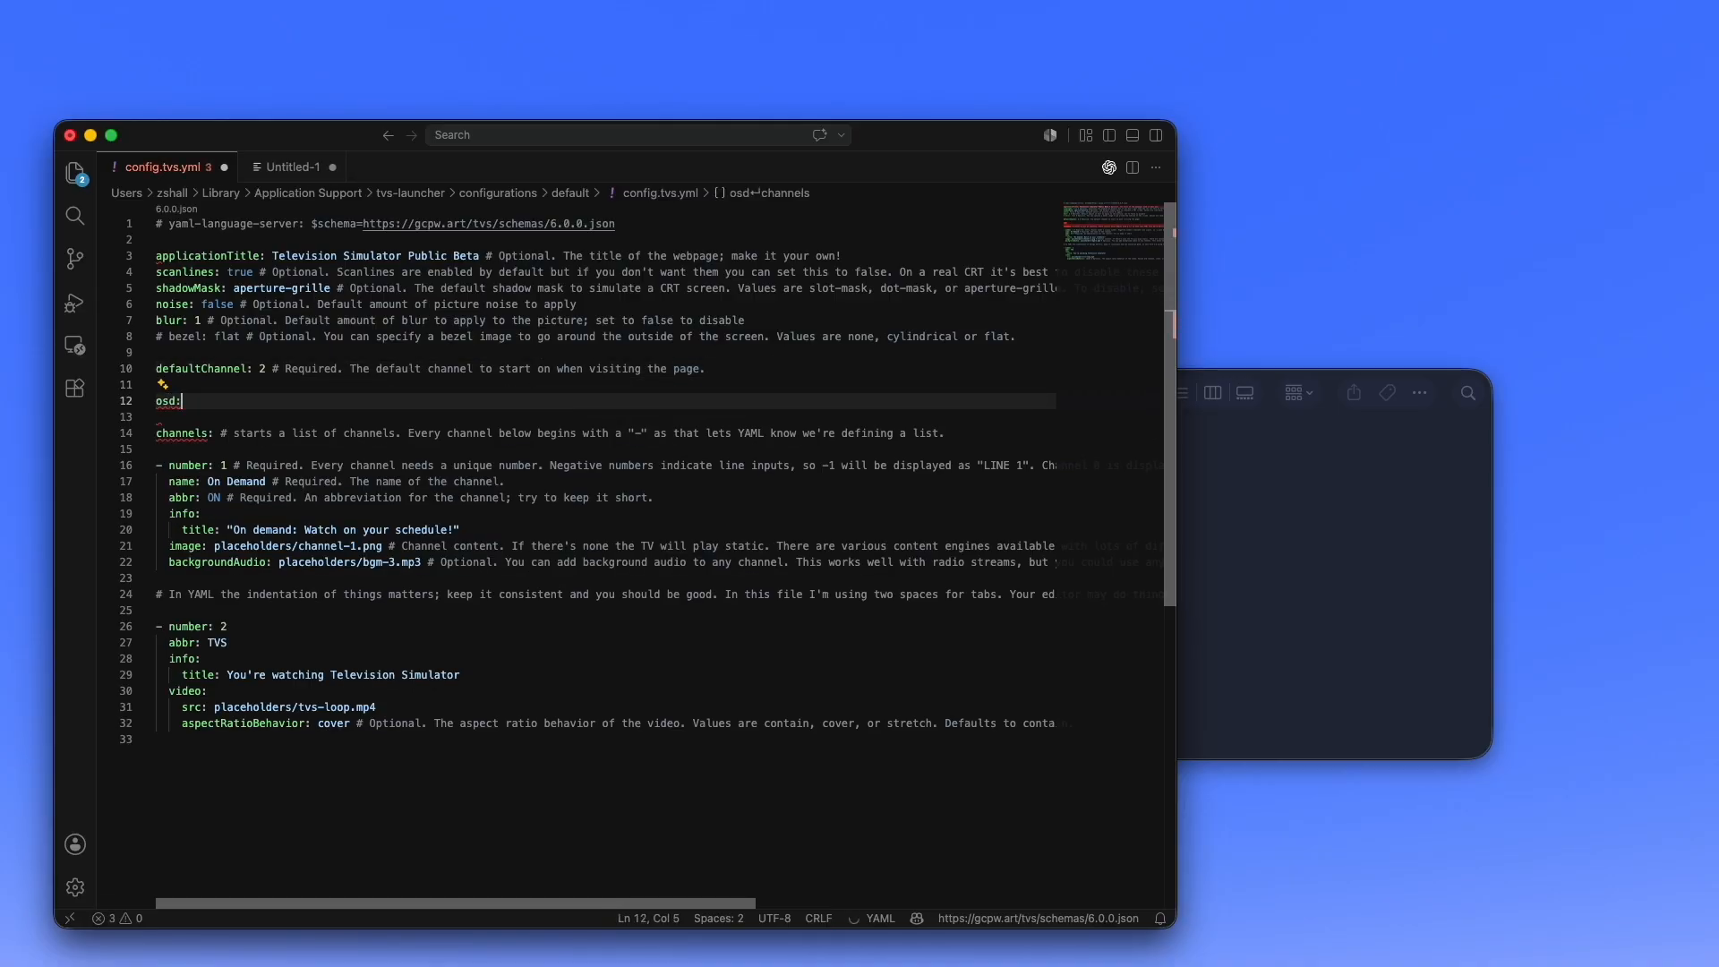
{"action": "key", "text": "Return"}
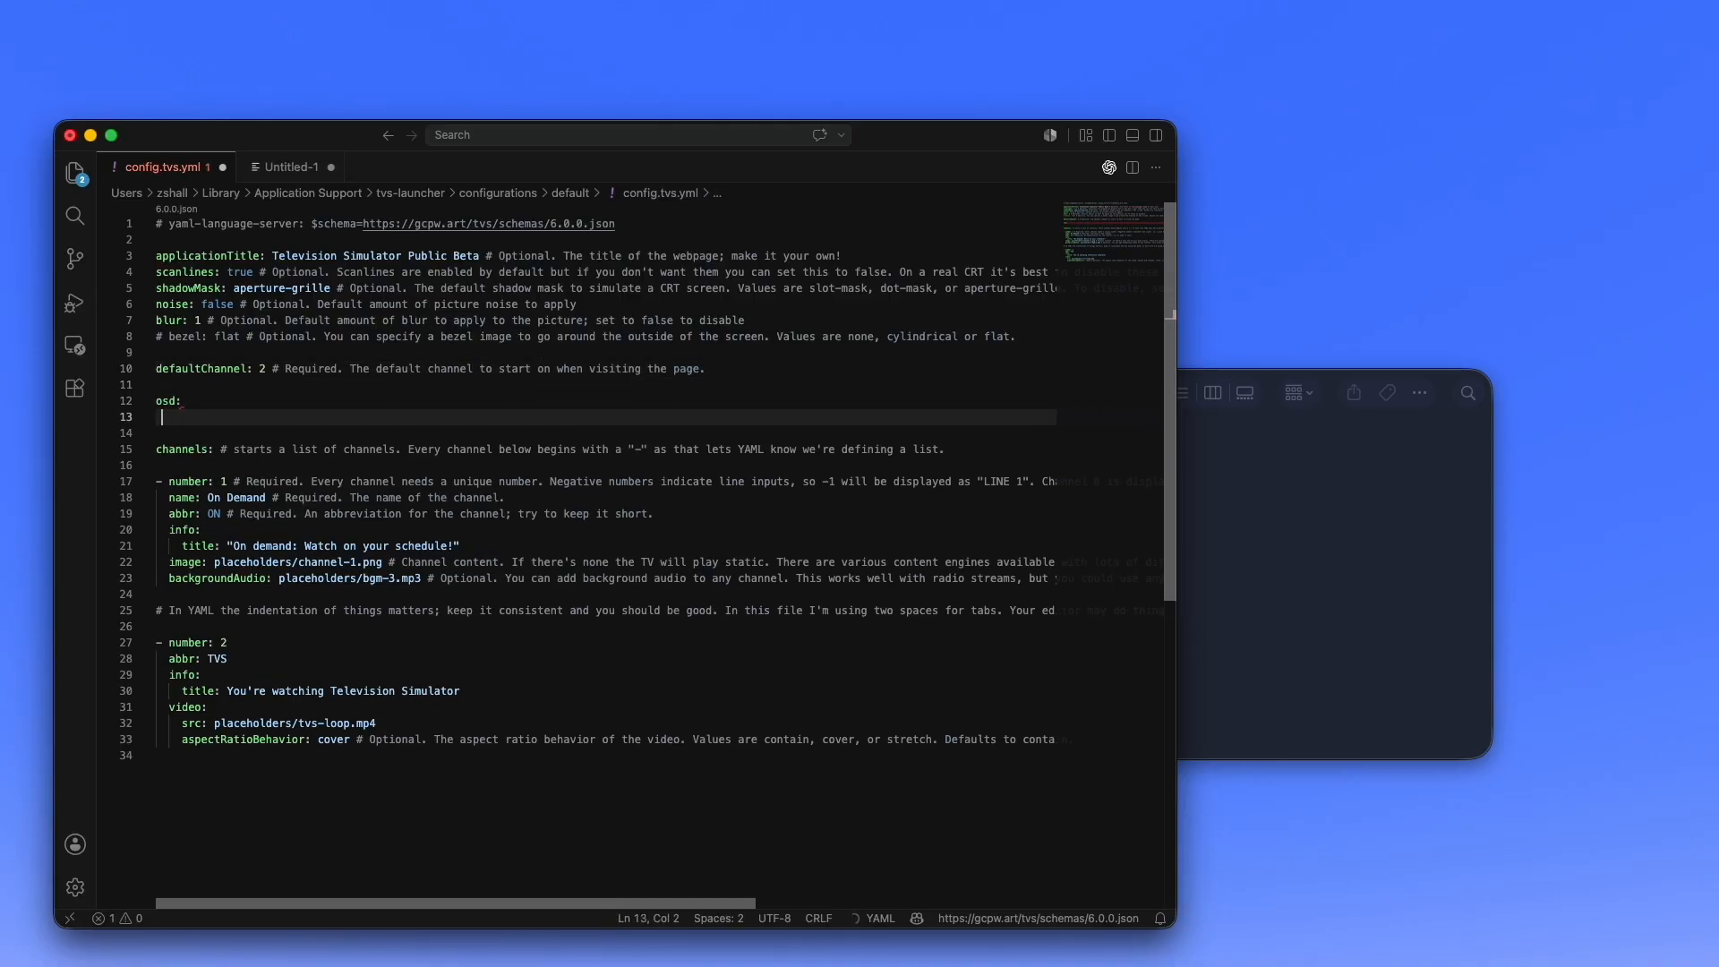
{"action": "type", "text": "tuner:"}
{"action": "key", "text": "Return"}
{"action": "type", "text": "them"}
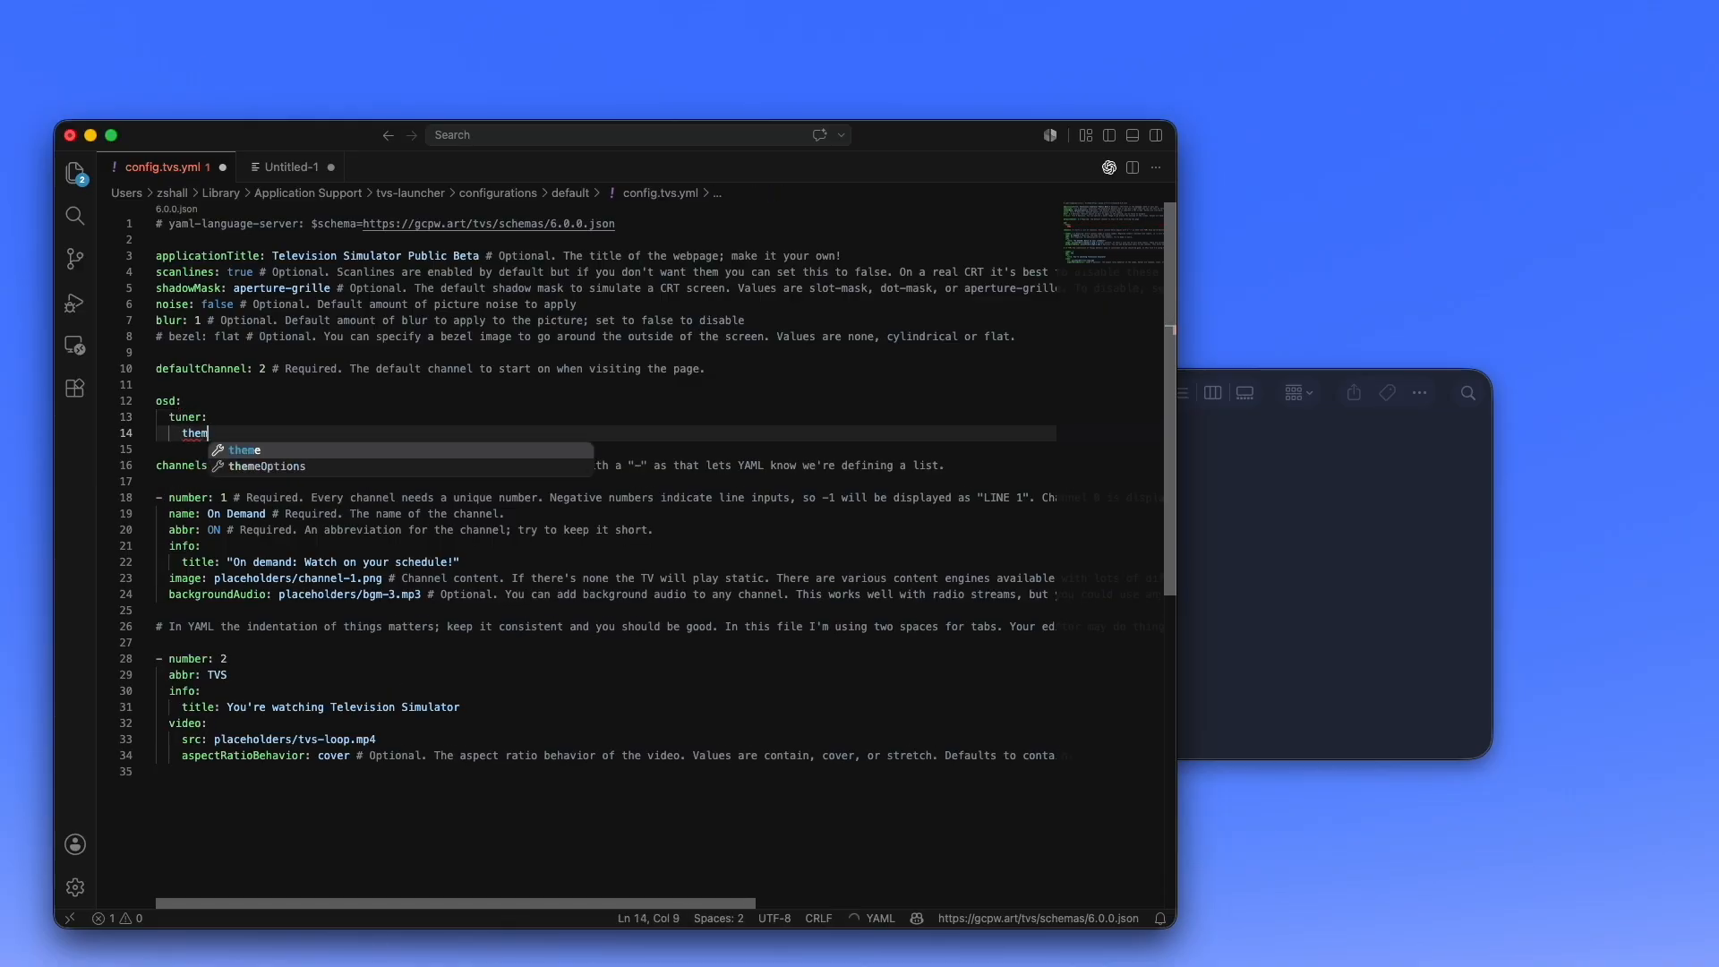
{"action": "type", "text": "e: custom-cg"}
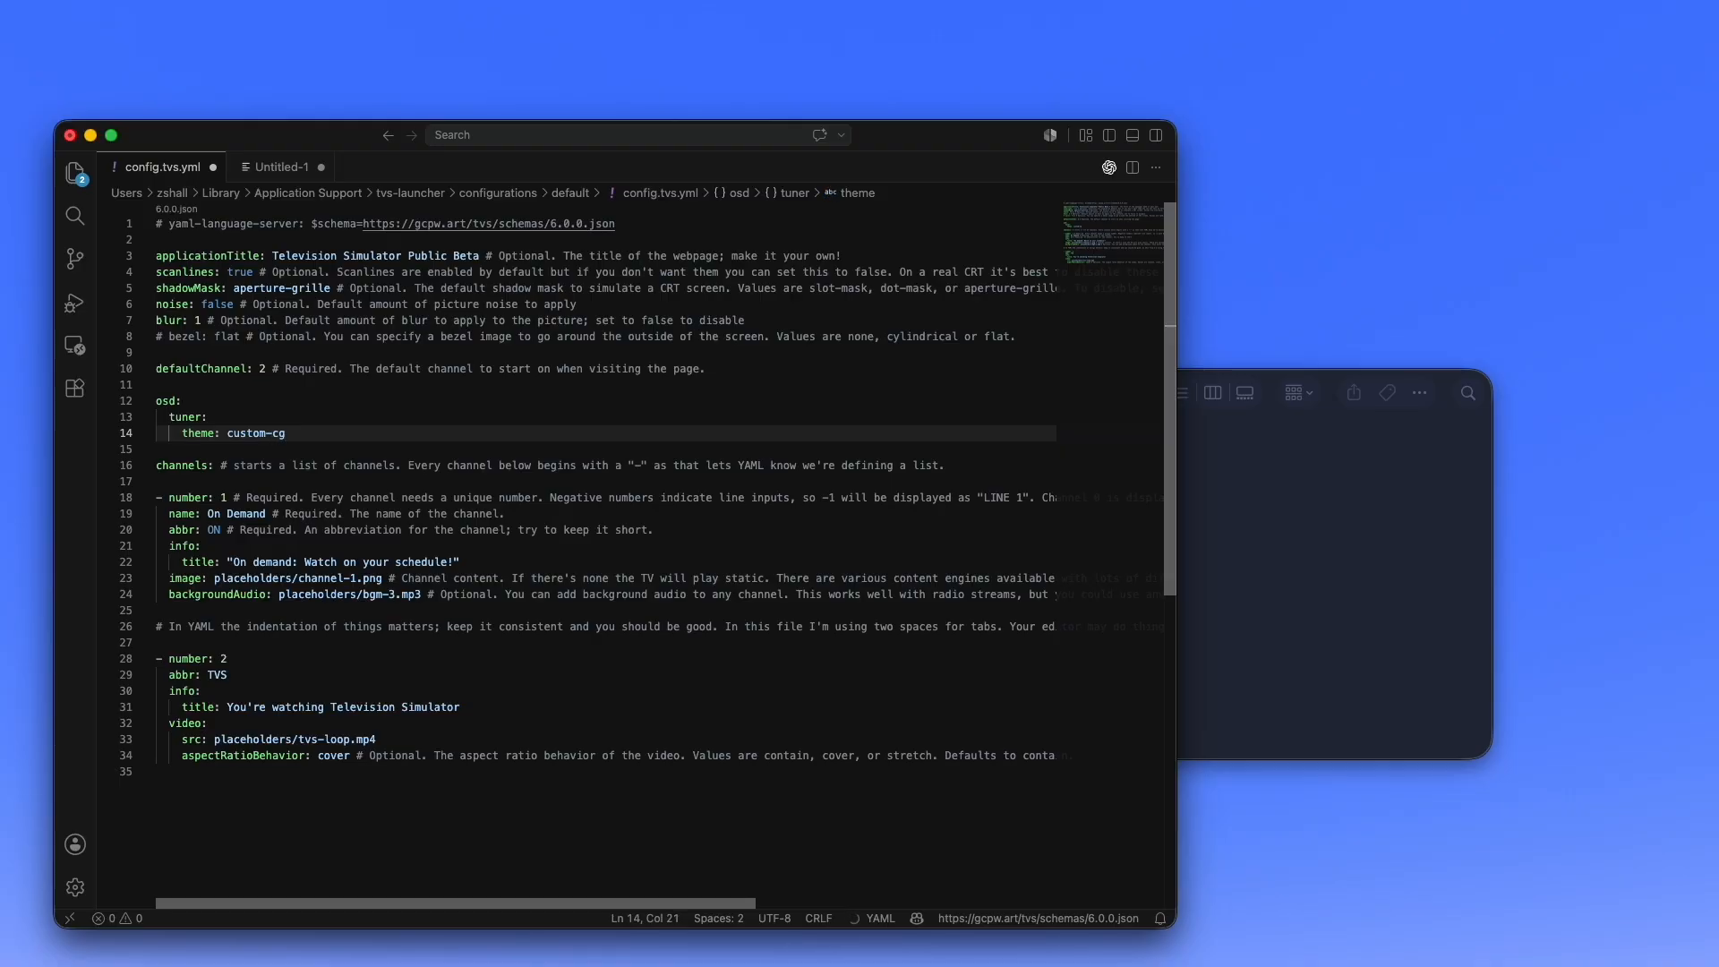
{"action": "key", "text": "Return"}
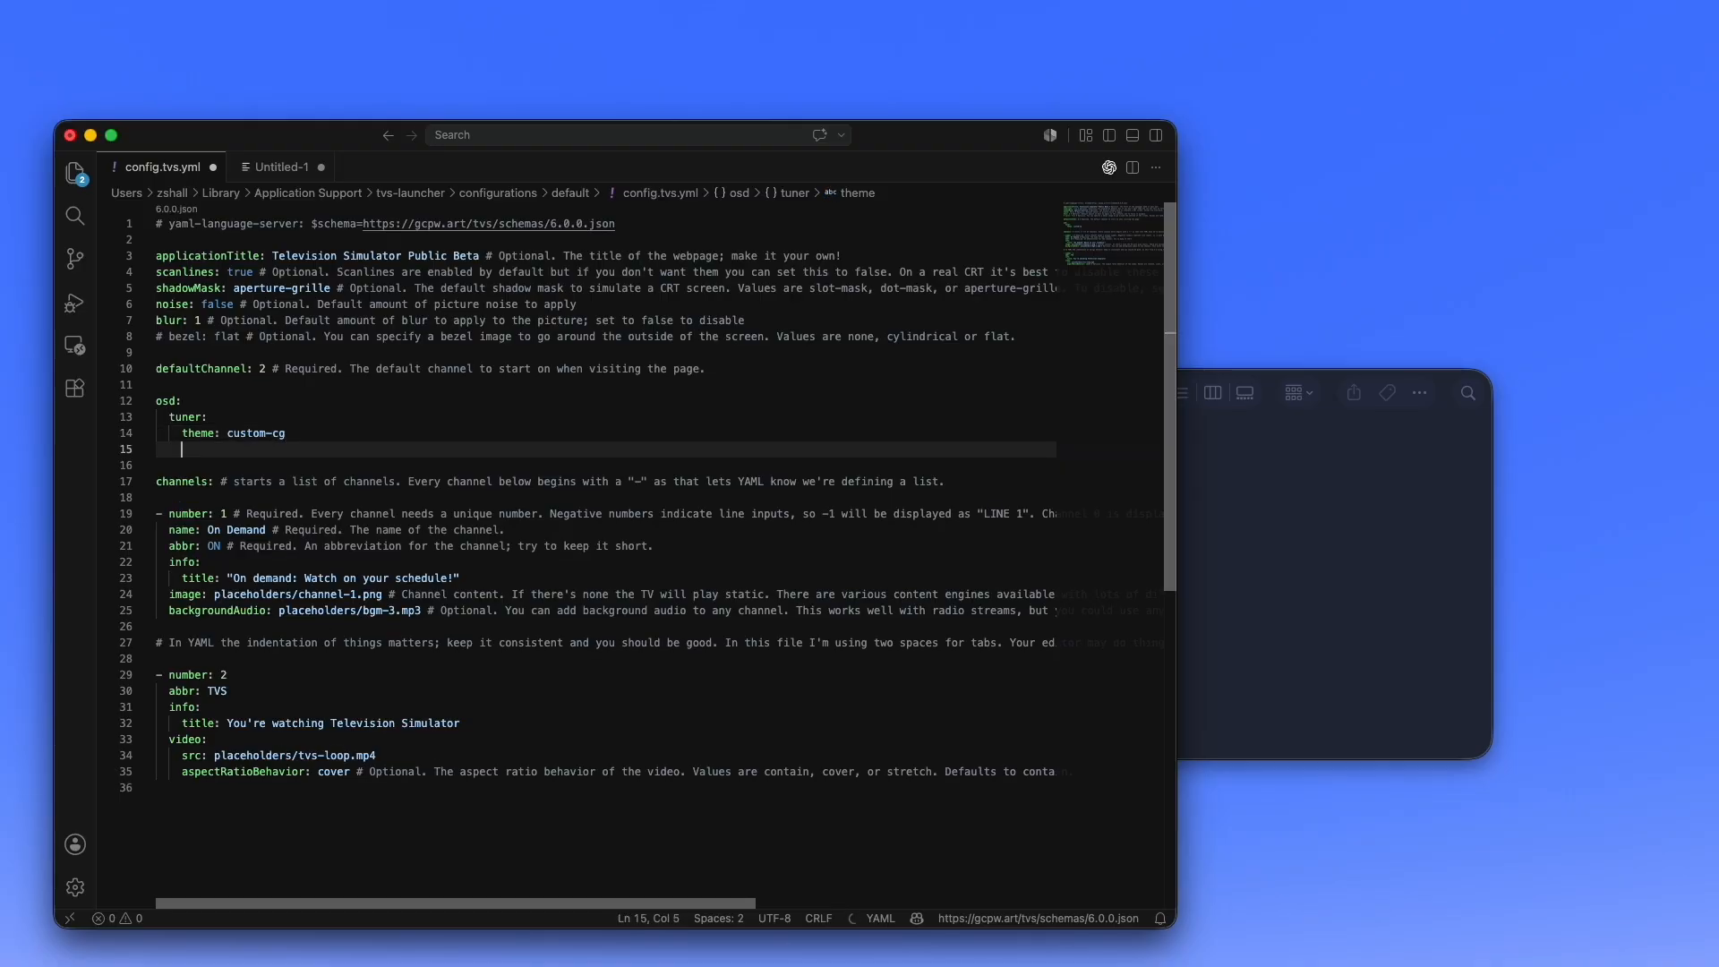
- Add themeOptions under the tuner theme with src set to /custom-tuner.json
{"action": "type", "text": "theme"}
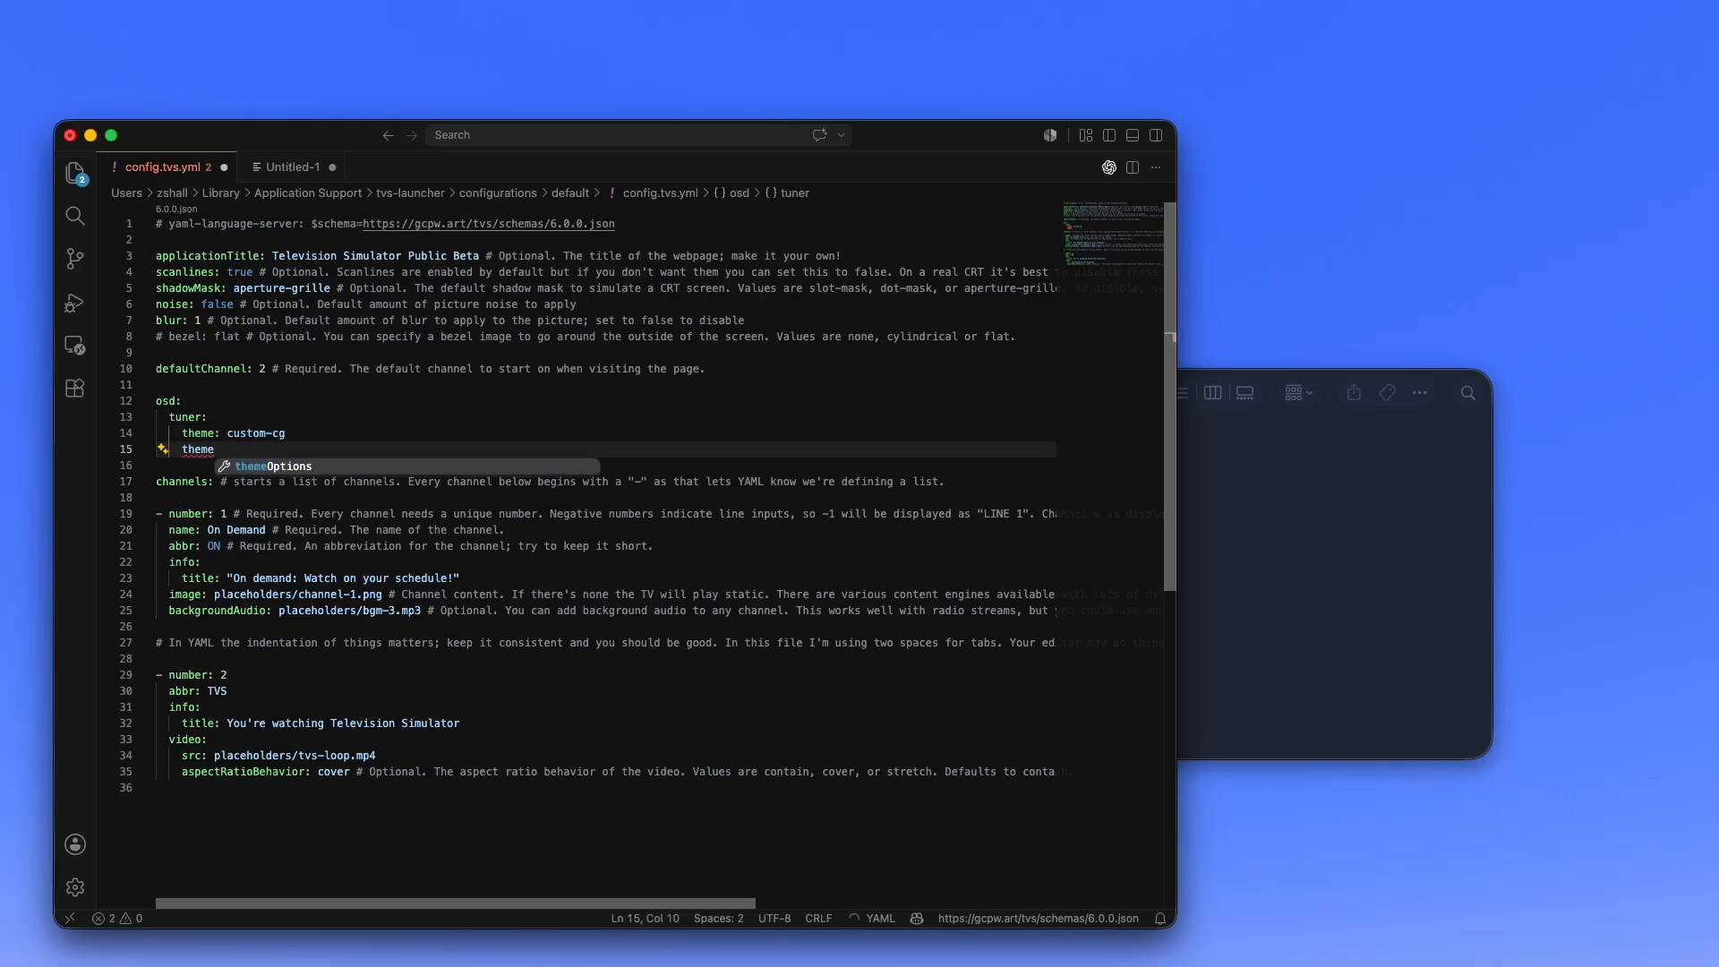
{"action": "type", "text": "Options:"}
{"action": "key", "text": "Return"}
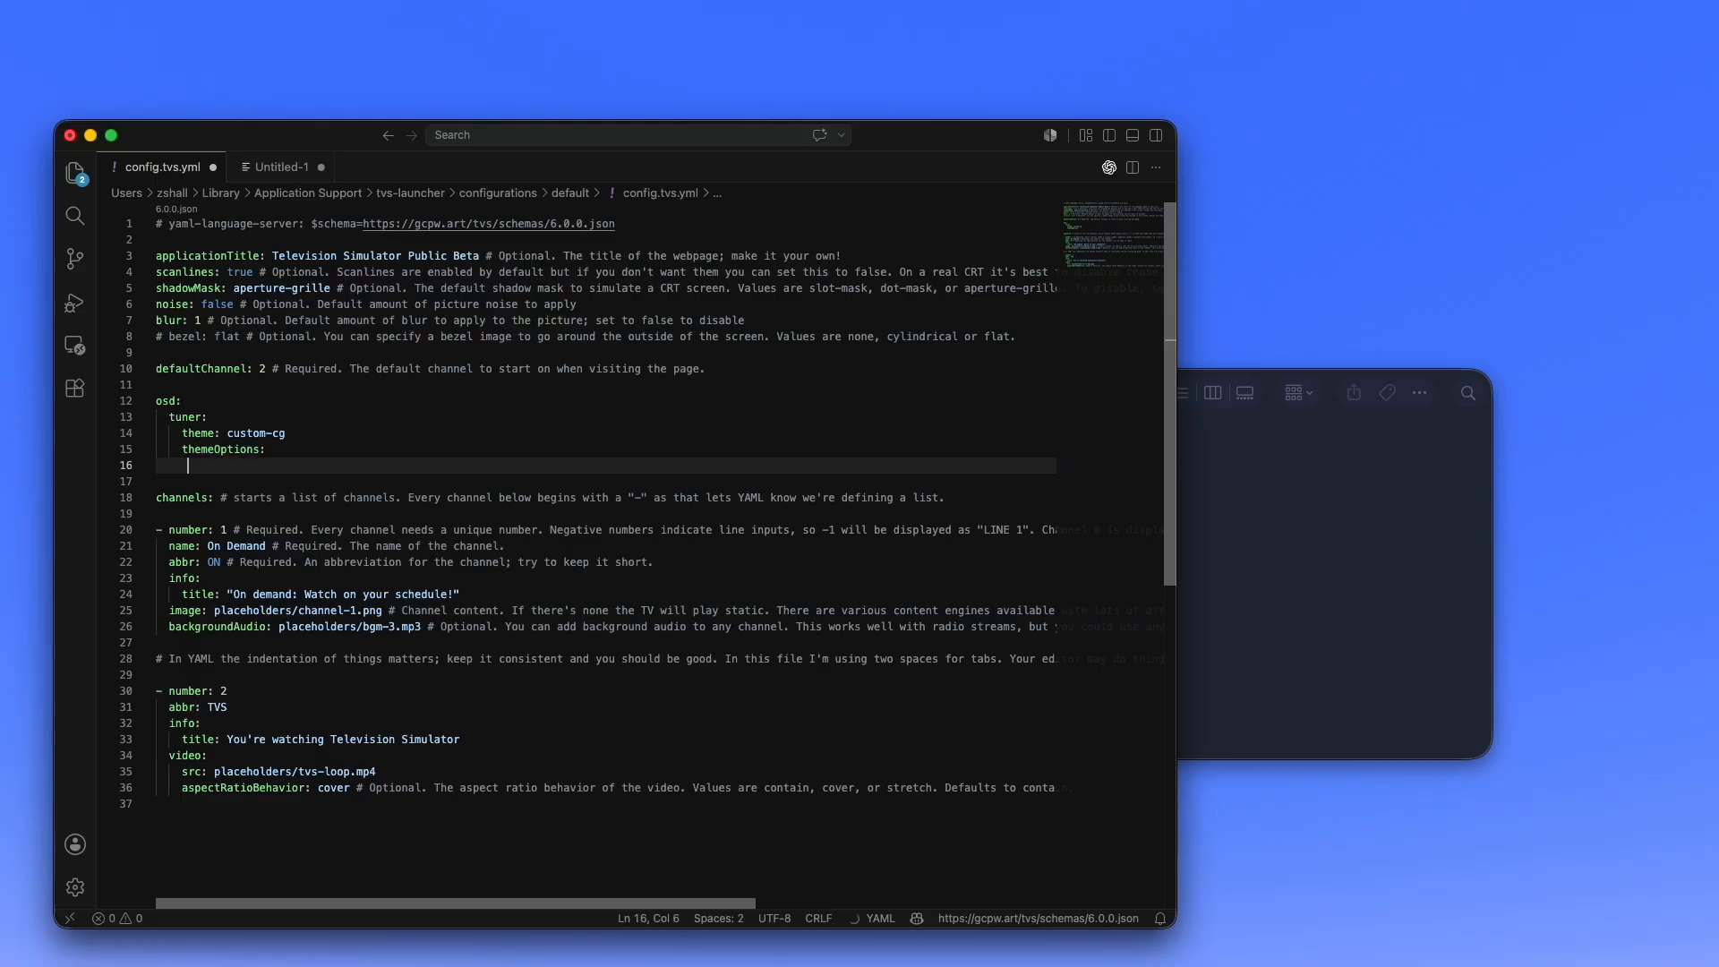
{"action": "type", "text": "src: /"}
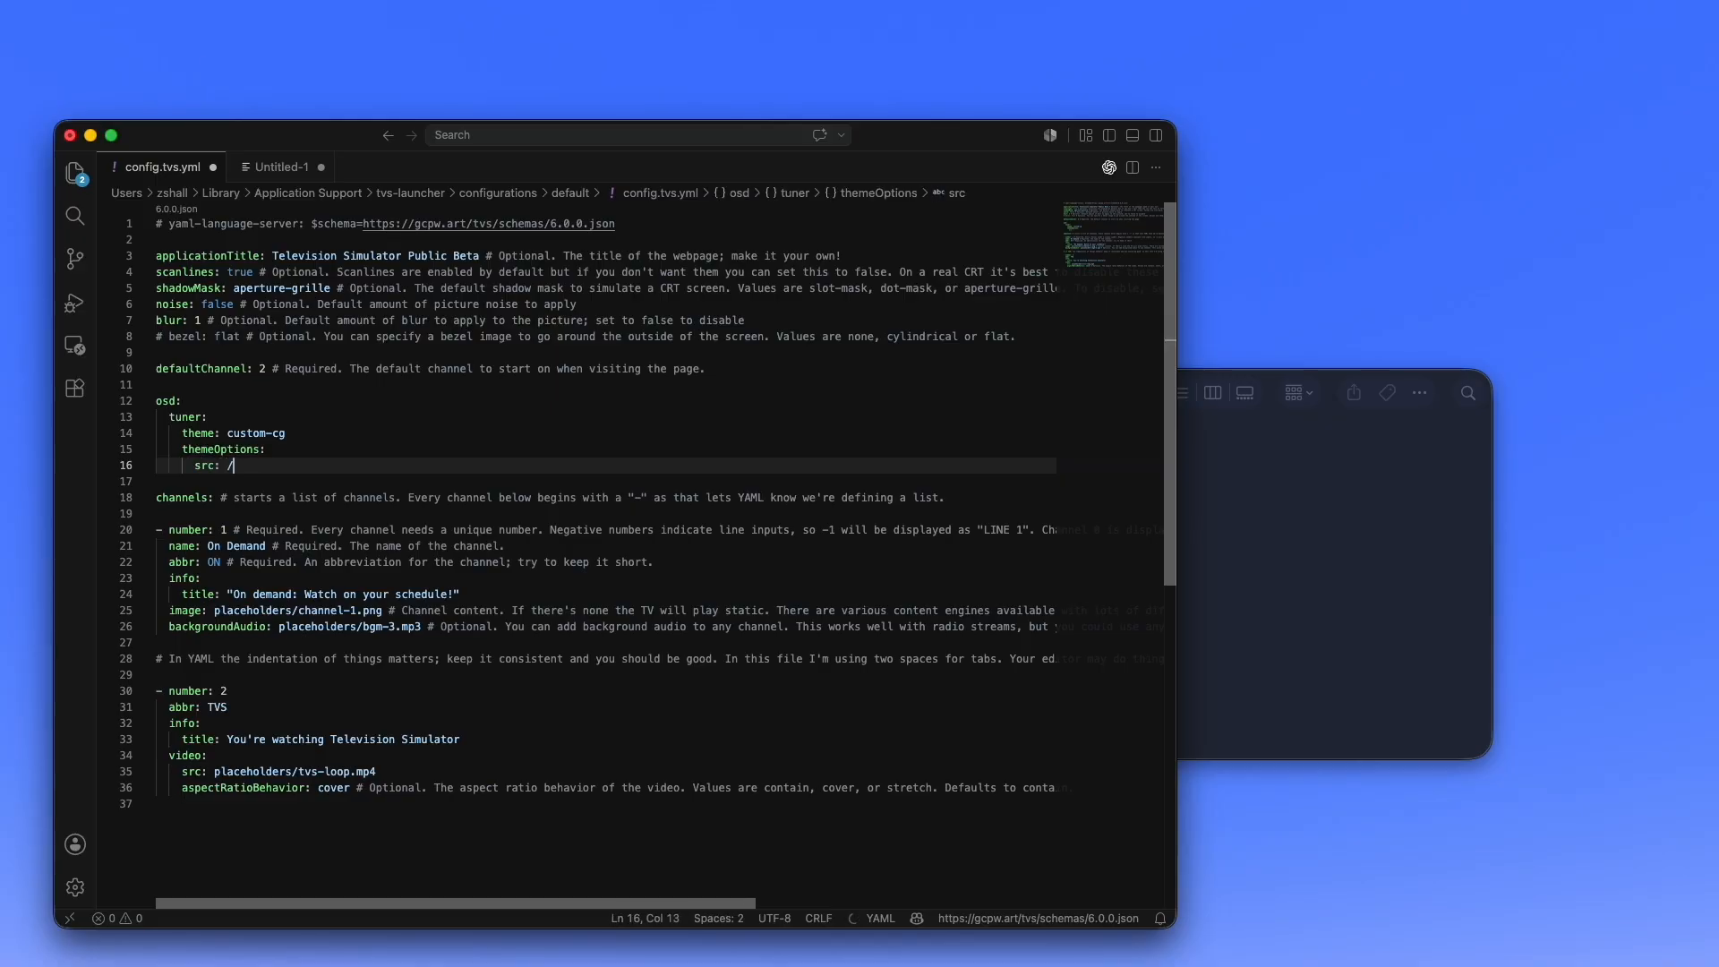
{"action": "left_click", "coordinate": [1362, 499]}
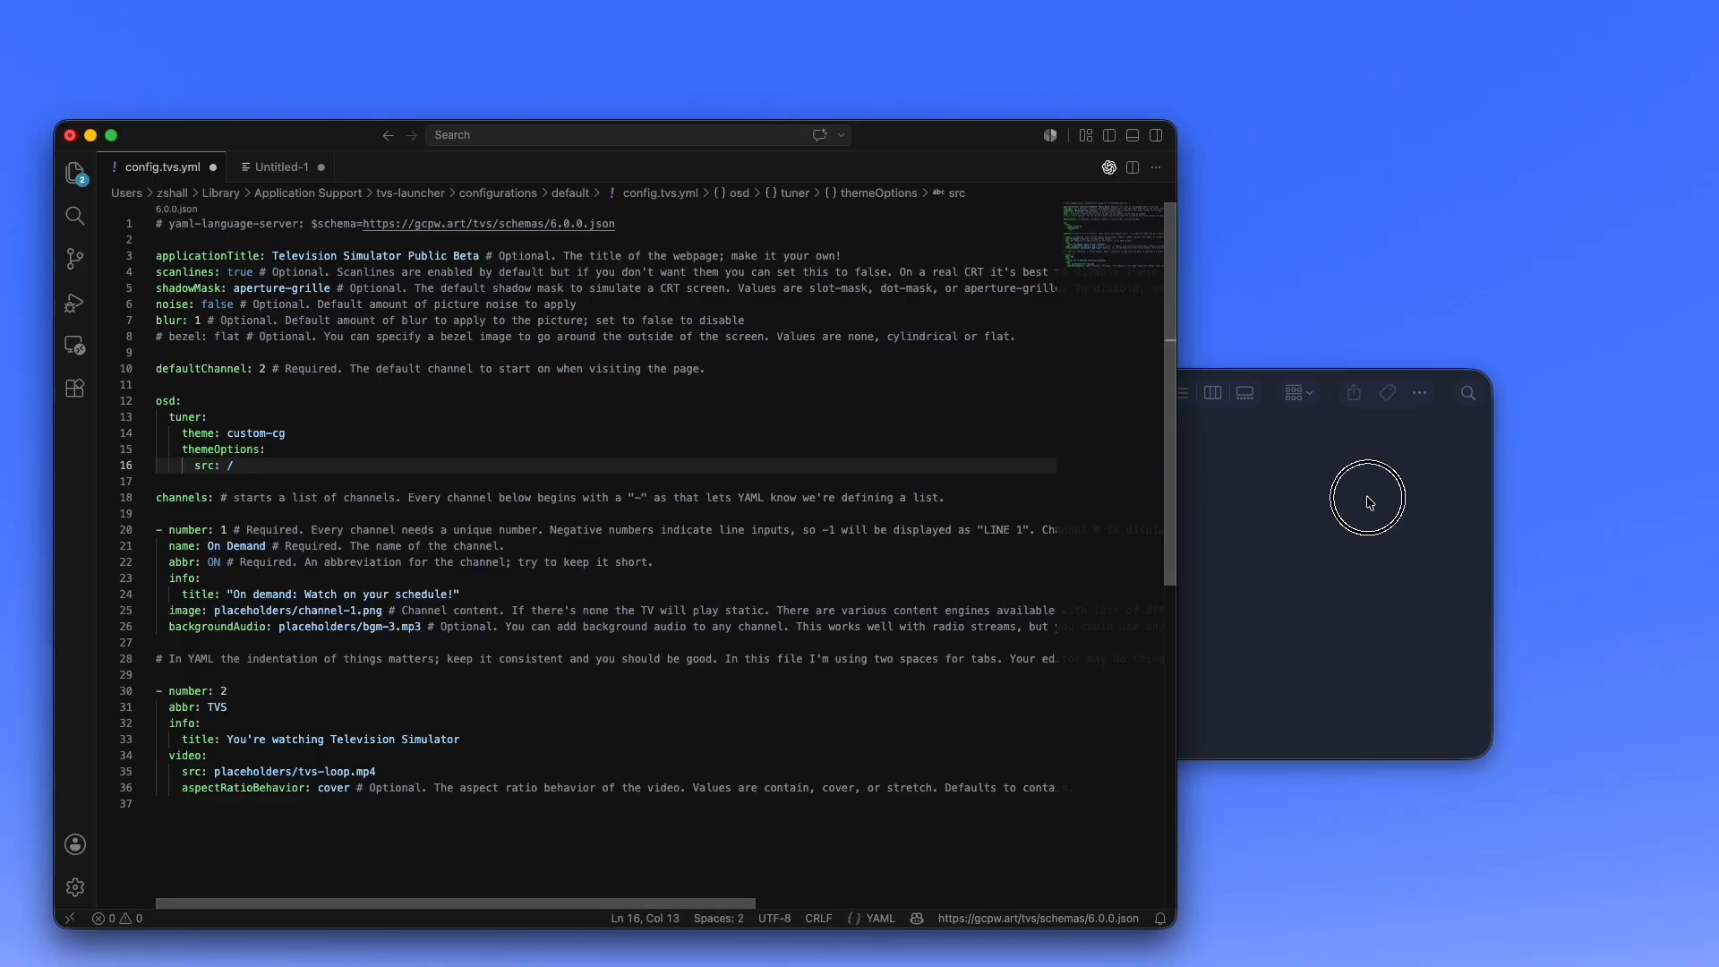
{"action": "left_click", "coordinate": [255, 469]}
{"action": "type", "text": "custom"}
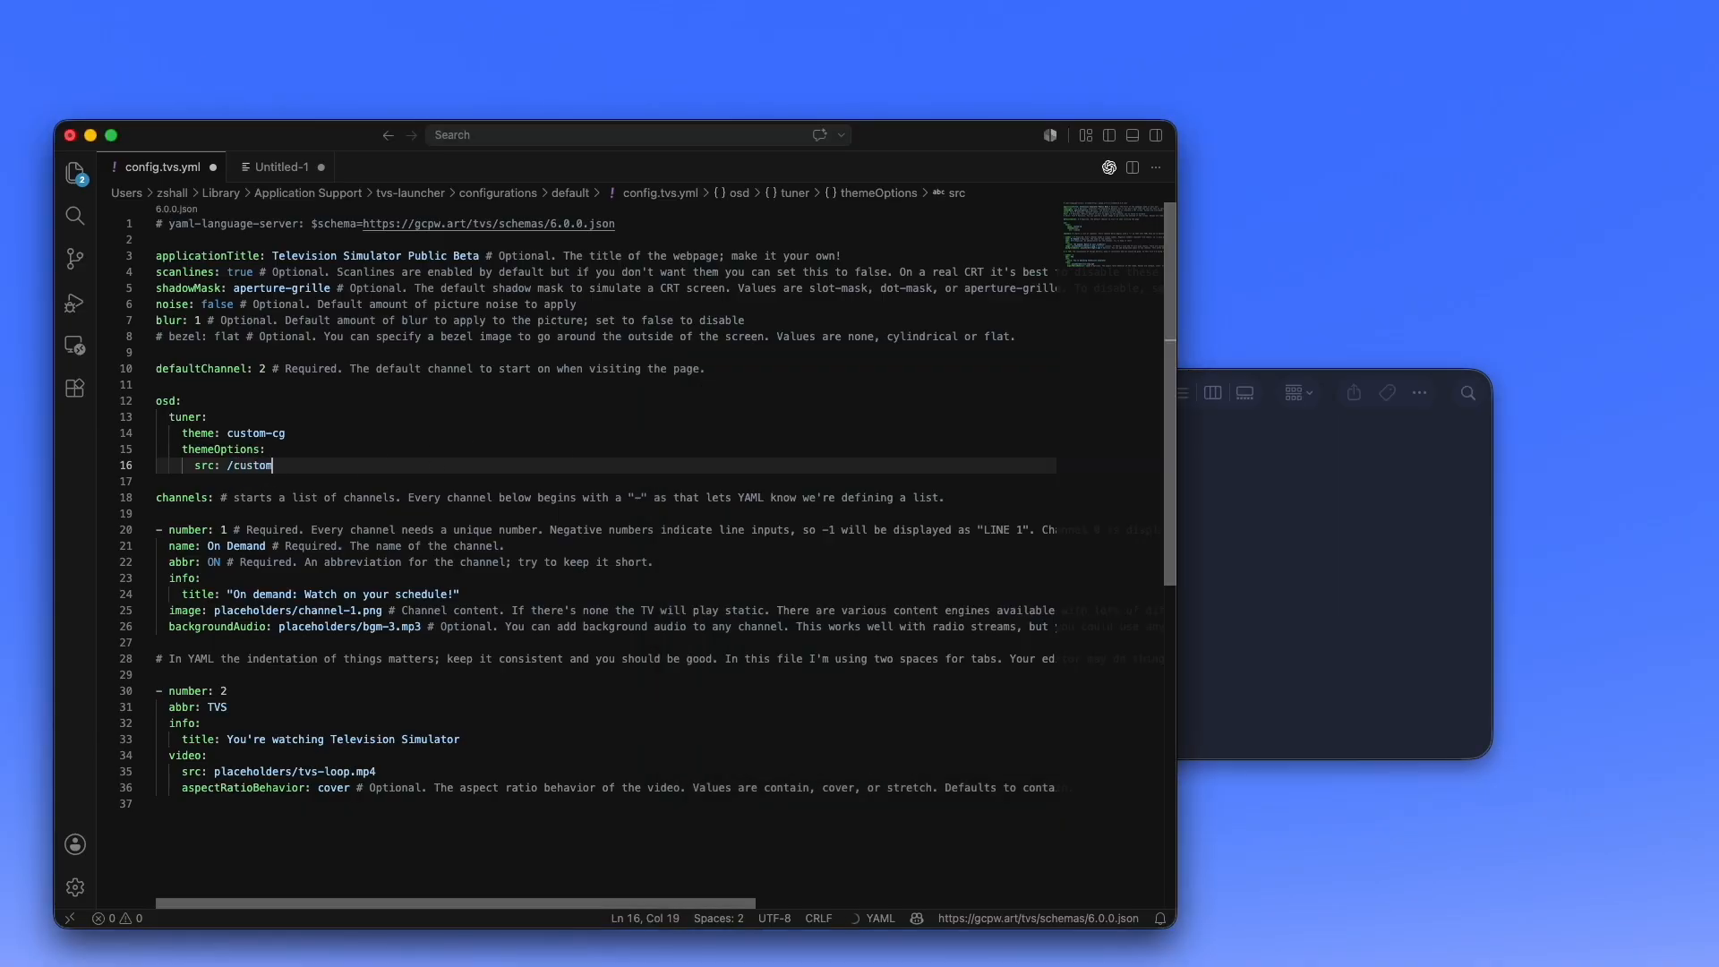
{"action": "type", "text": "-tuner.json"}
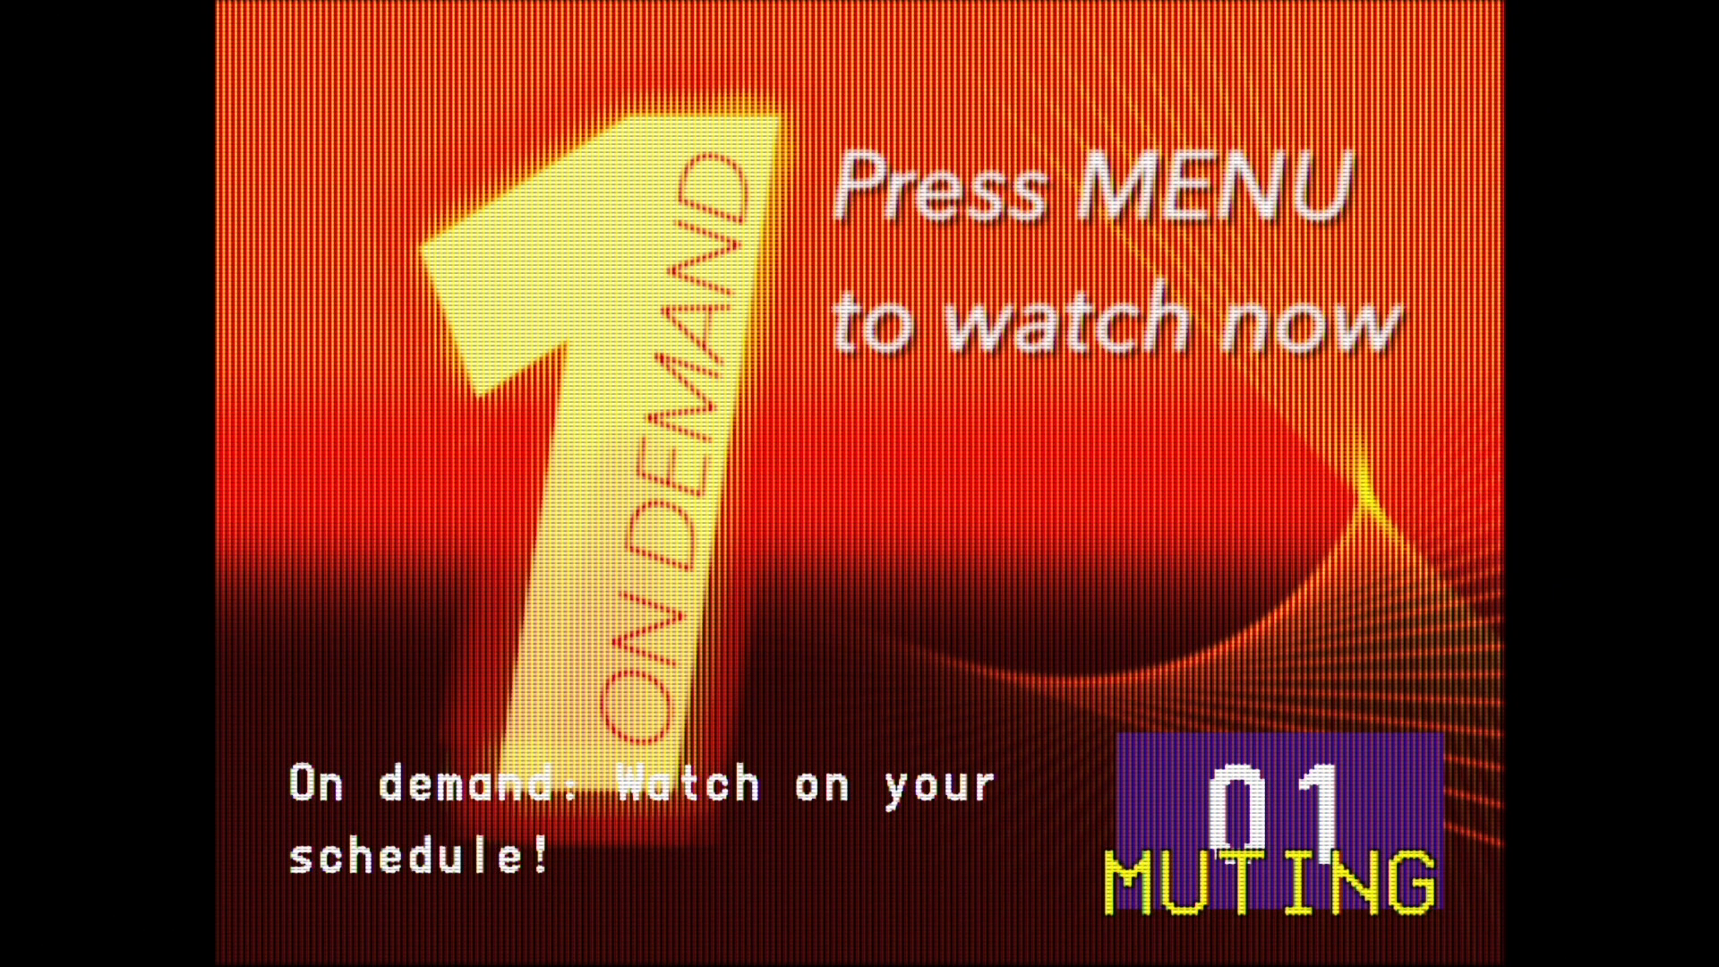
- Change channels up and down in the simulator to check the custom tuner overlay
{"action": "key", "text": "Up"}
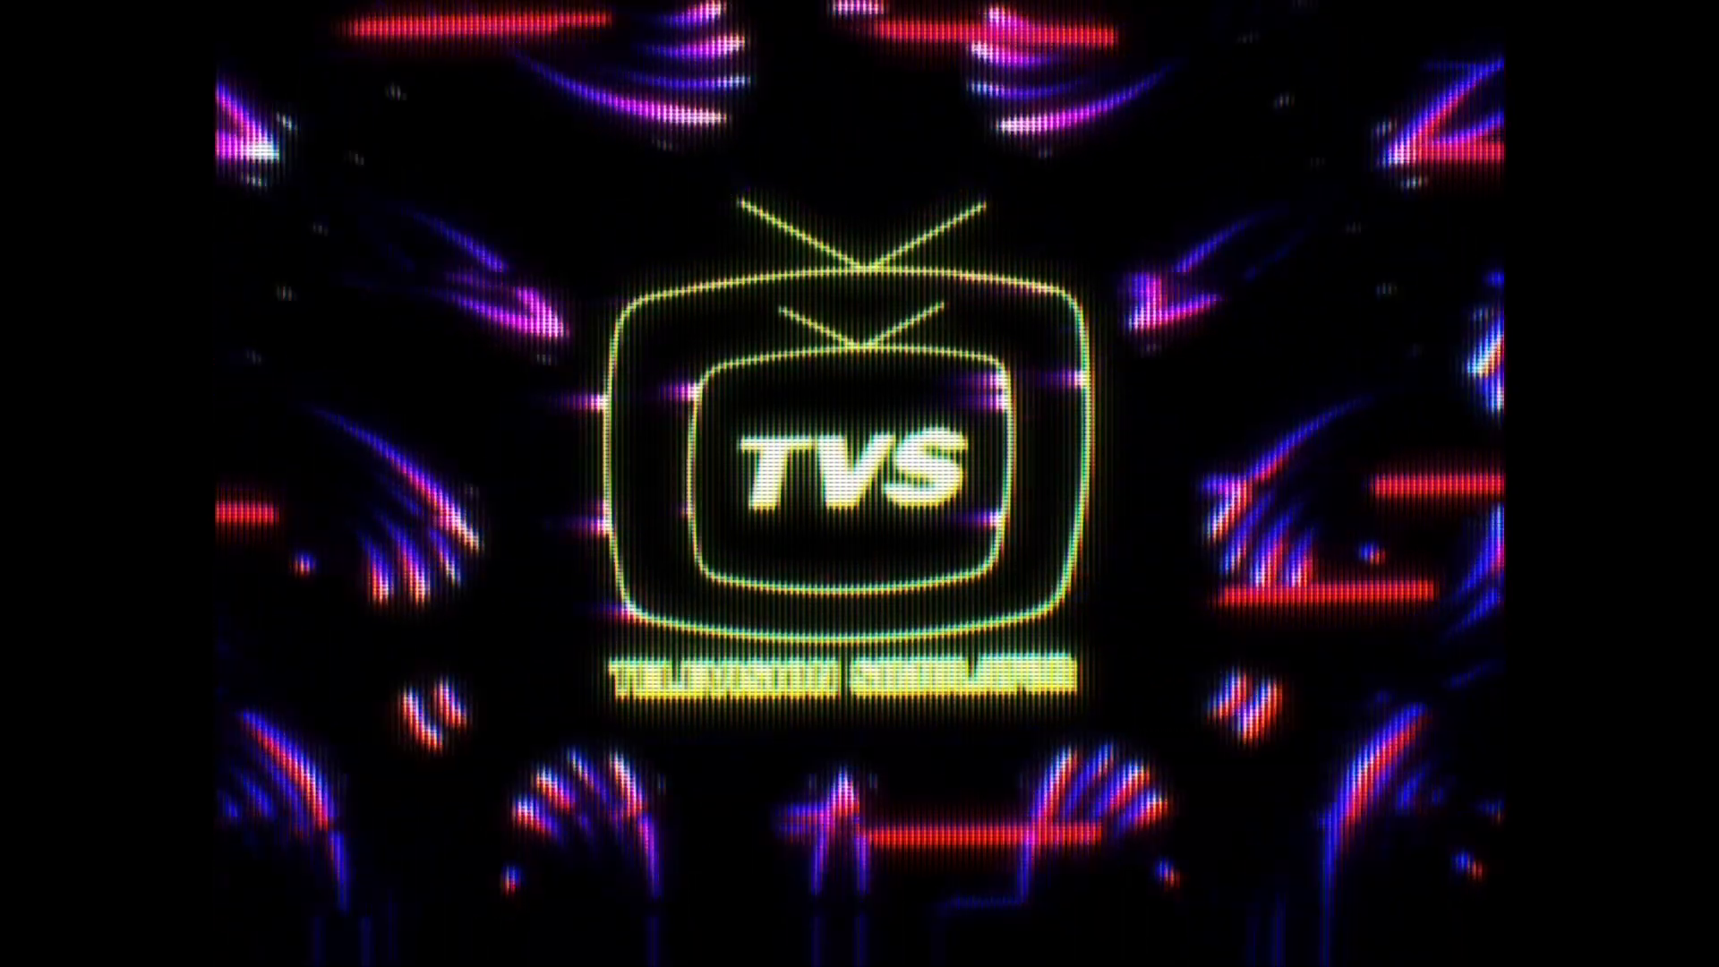
{"action": "key", "text": "Down"}
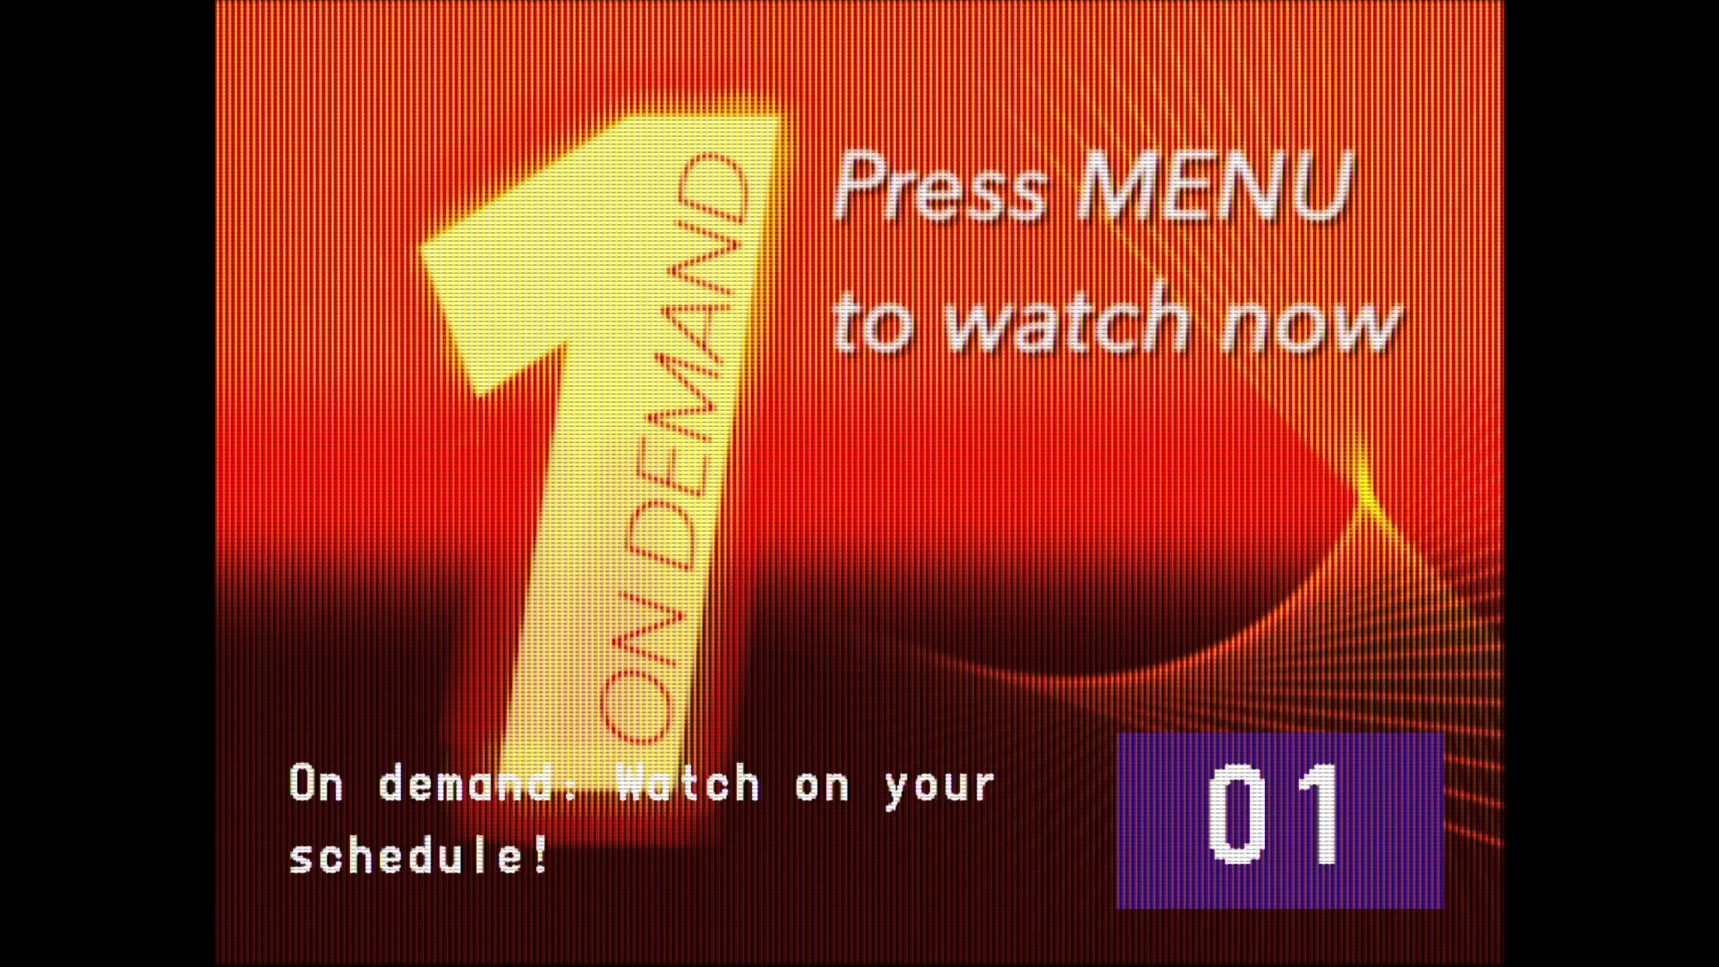
{"action": "key", "text": "Up"}
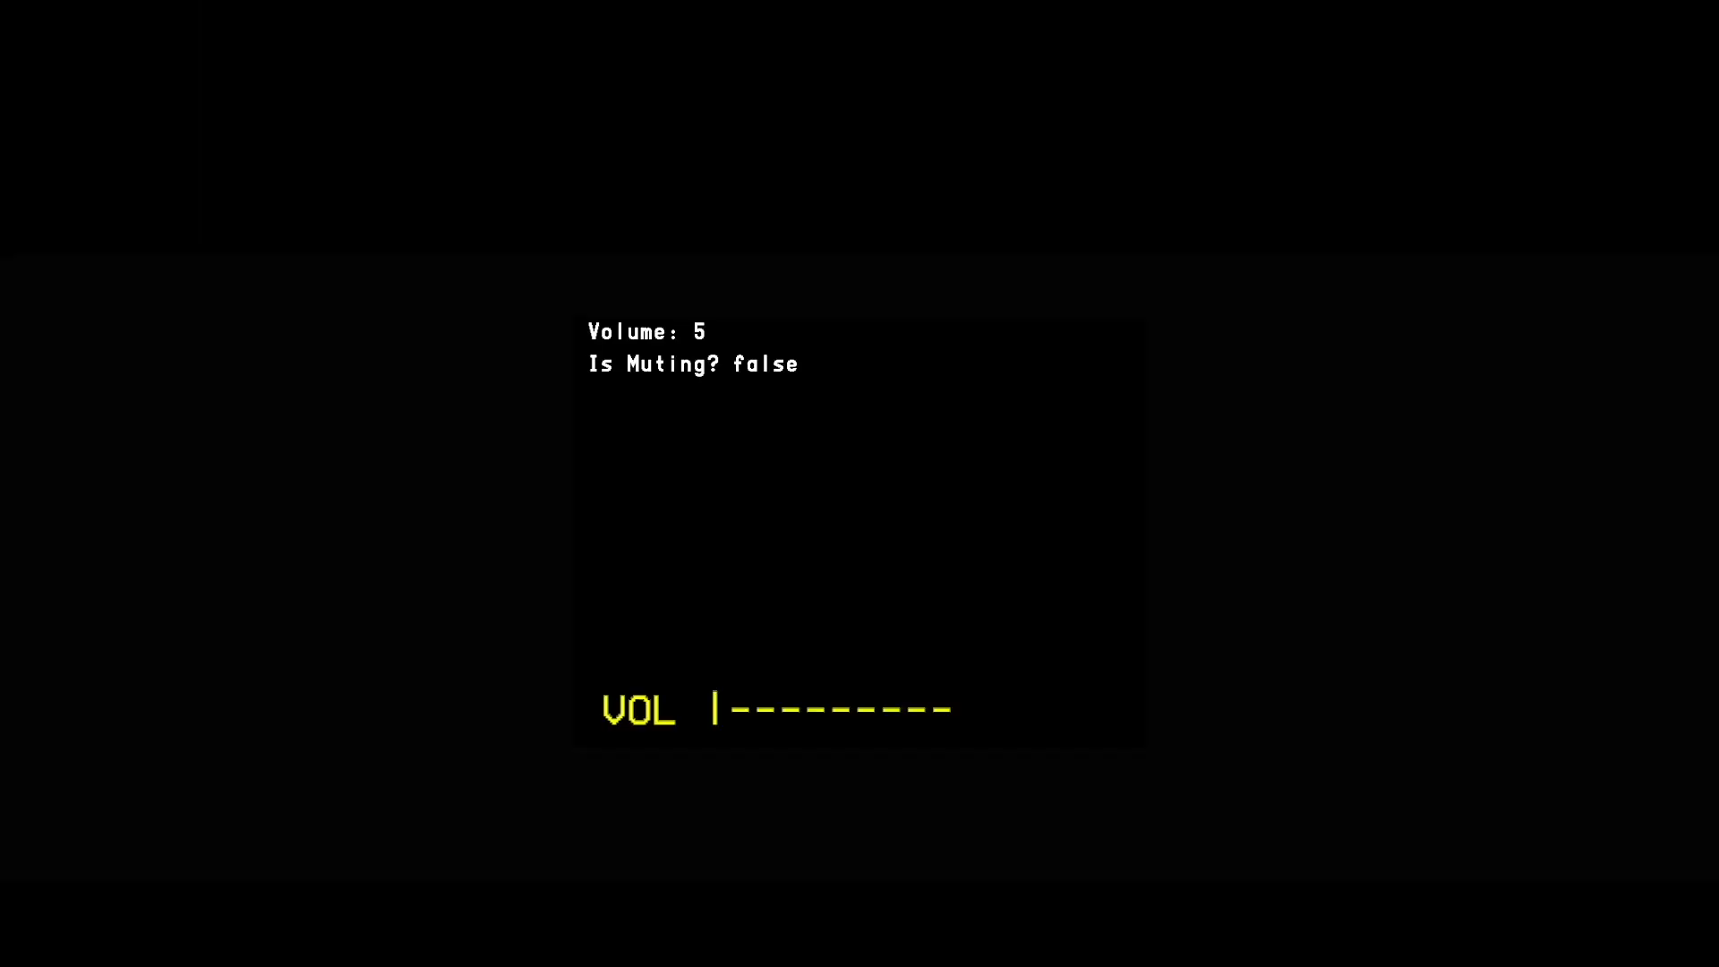
- Raise the simulator's volume to 35 and lower it to 0 to examine the volume display
{"action": "key", "text": "Right"}
{"action": "key", "text": "Right"}
{"action": "key", "text": "Right"}
{"action": "key", "text": "Right"}
{"action": "key", "text": "Right"}
{"action": "key", "text": "Right"}
{"action": "key", "text": "Right"}
{"action": "key", "text": "Right"}
{"action": "key", "text": "Right"}
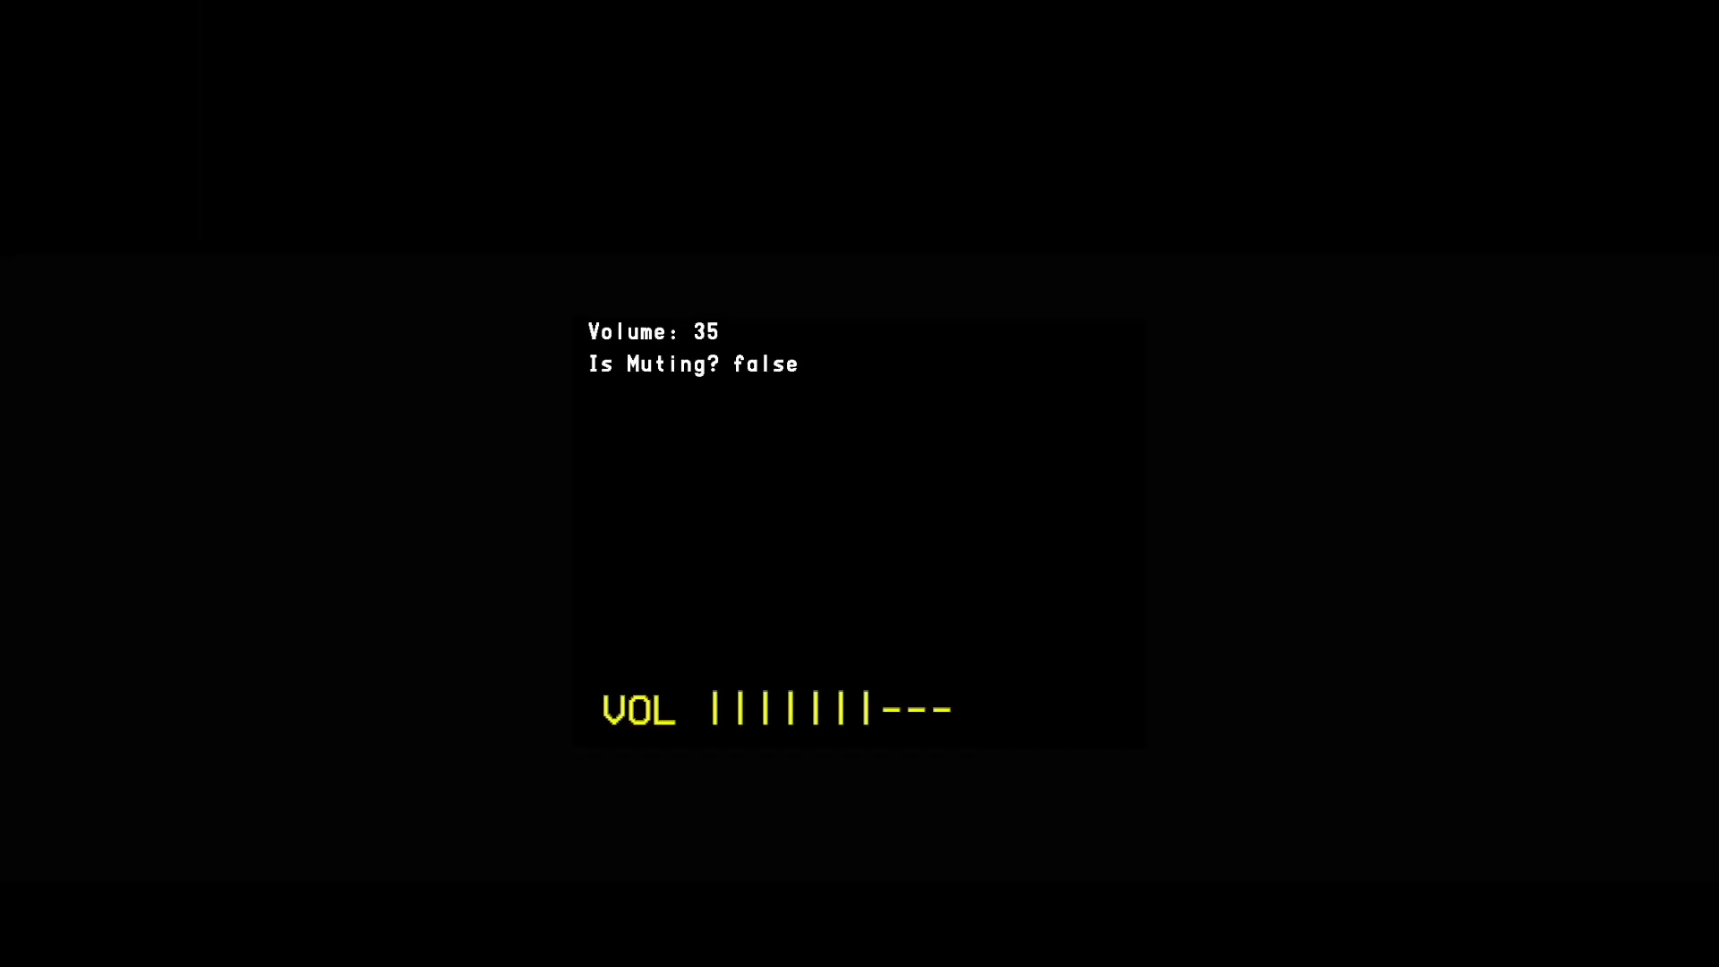
{"action": "key", "text": "Left"}
{"action": "key", "text": "Left"}
{"action": "key", "text": "Left"}
{"action": "key", "text": "Left"}
{"action": "key", "text": "Left"}
{"action": "key", "text": "Left"}
{"action": "key", "text": "Left"}
{"action": "key", "text": "Left"}
{"action": "key", "text": "Left"}
{"action": "key", "text": "Left"}
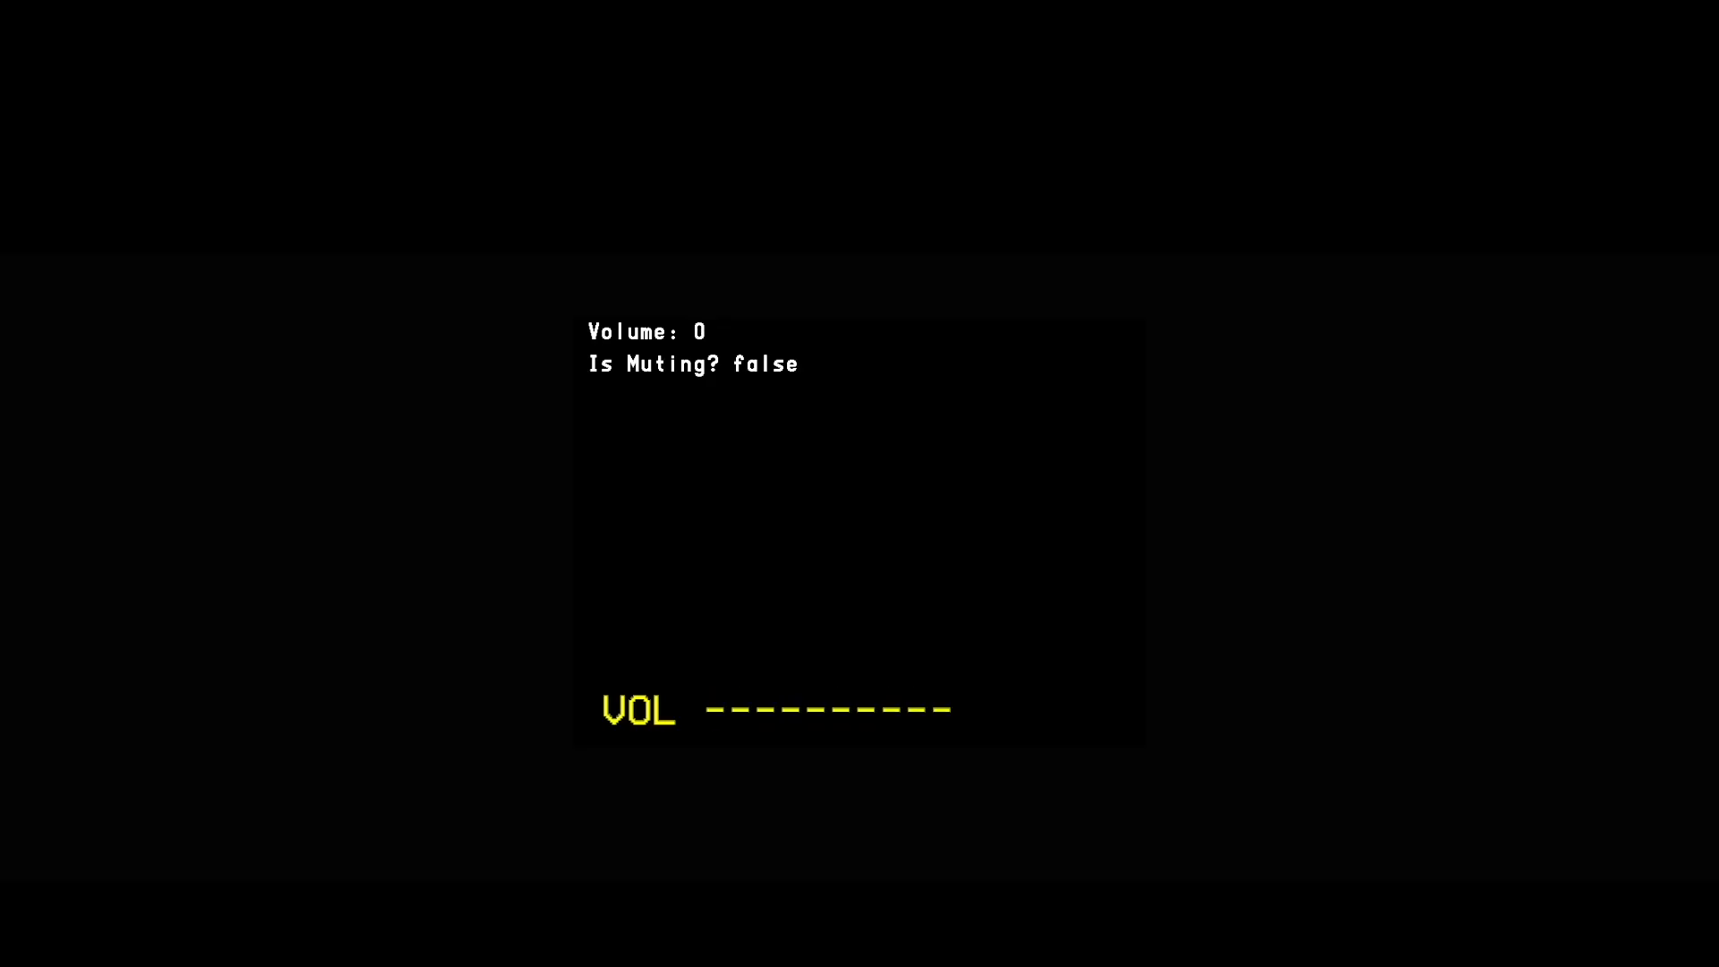
- Toggle muting on and off several times to examine the muting display
{"action": "key", "text": "m"}
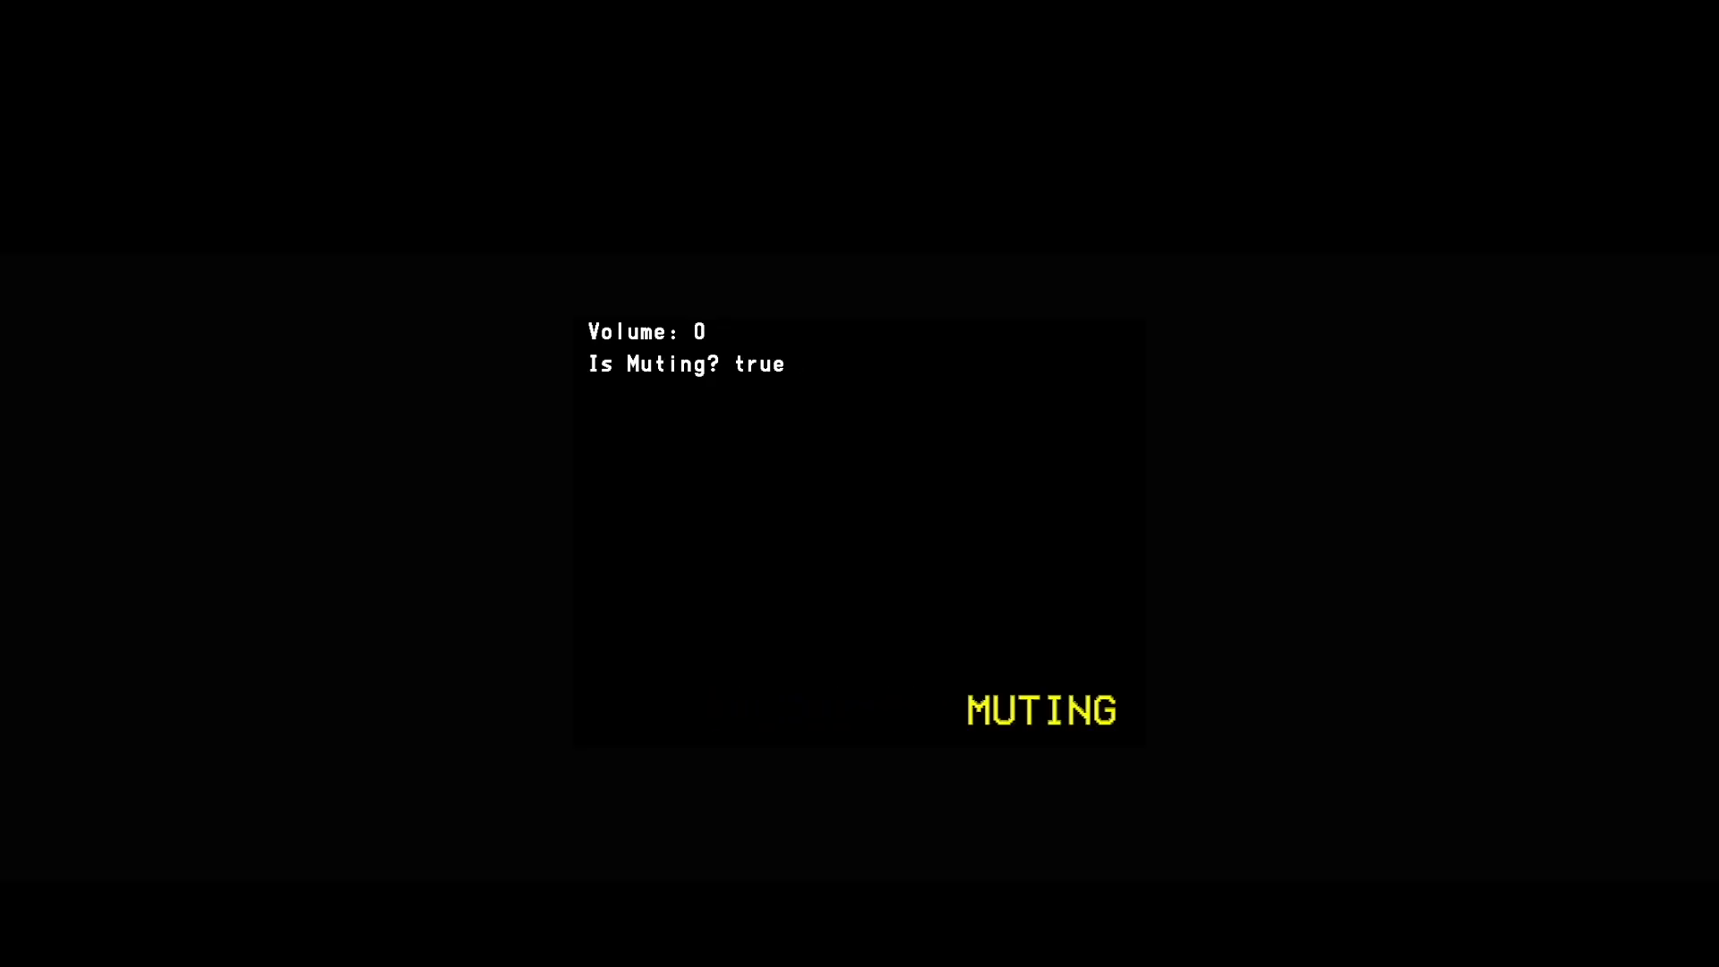
{"action": "key", "text": "m"}
{"action": "key", "text": "m"}
{"action": "key", "text": "m"}
{"action": "key", "text": "m"}
{"action": "key", "text": "m"}
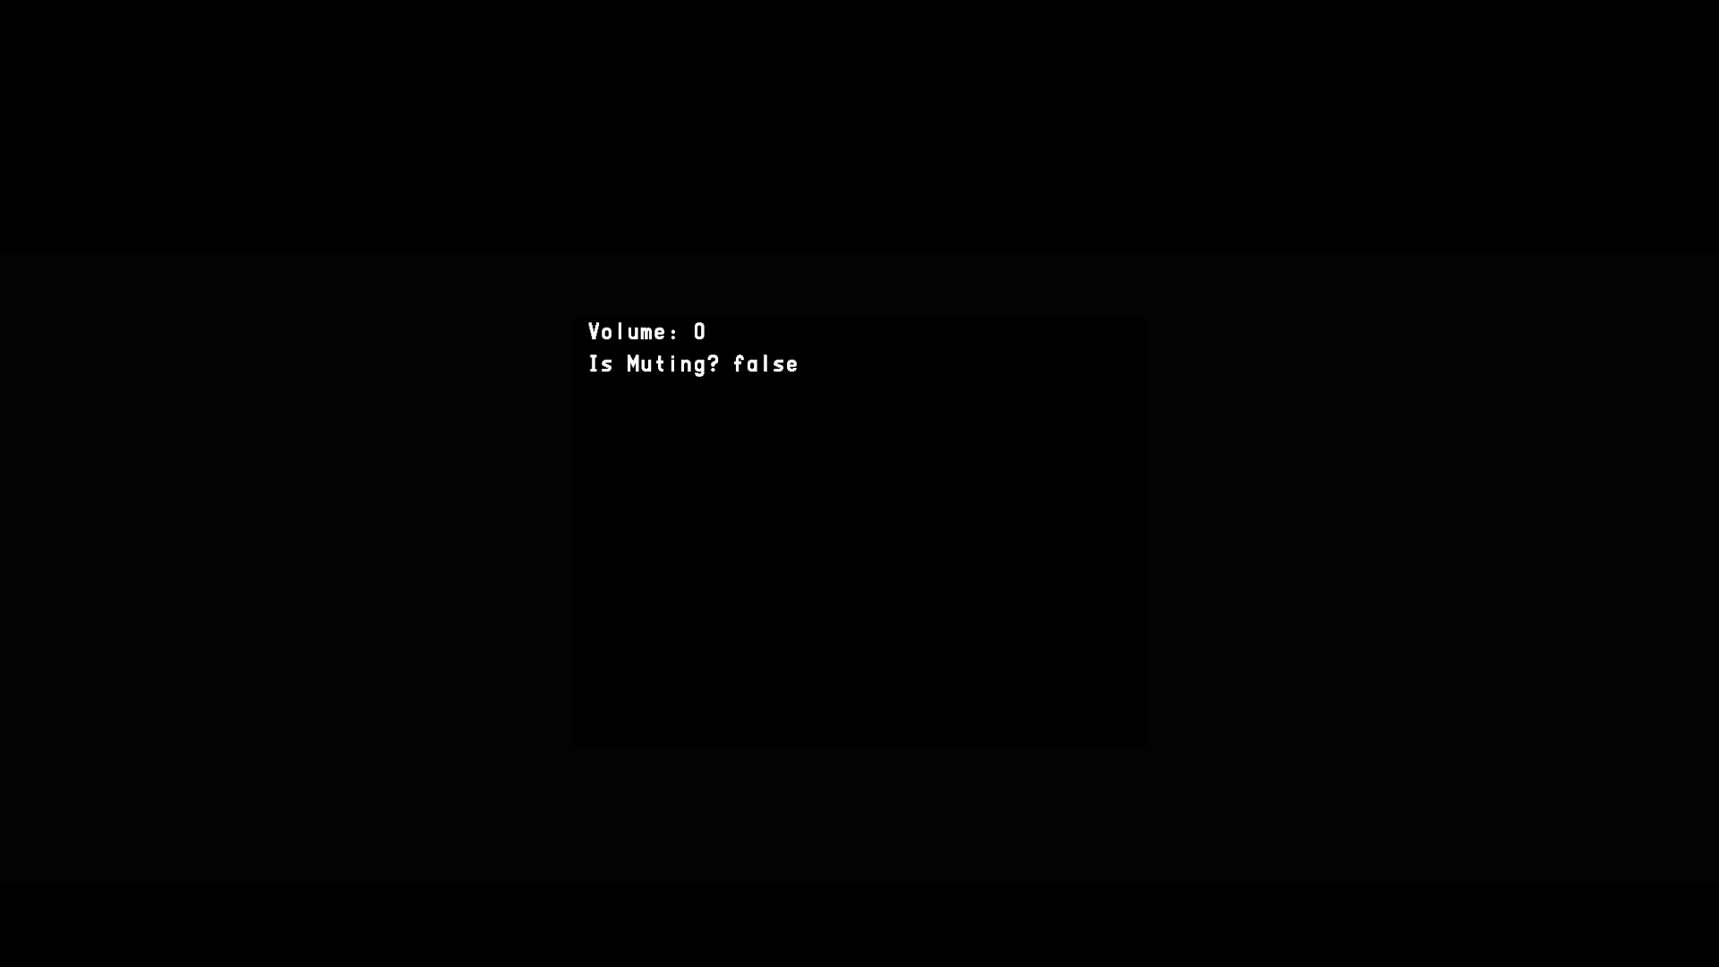
{"action": "key", "text": "Escape"}
- Delete the header and footer lines and hide both the header and the footer
{"action": "left_click", "coordinate": [625, 199]}
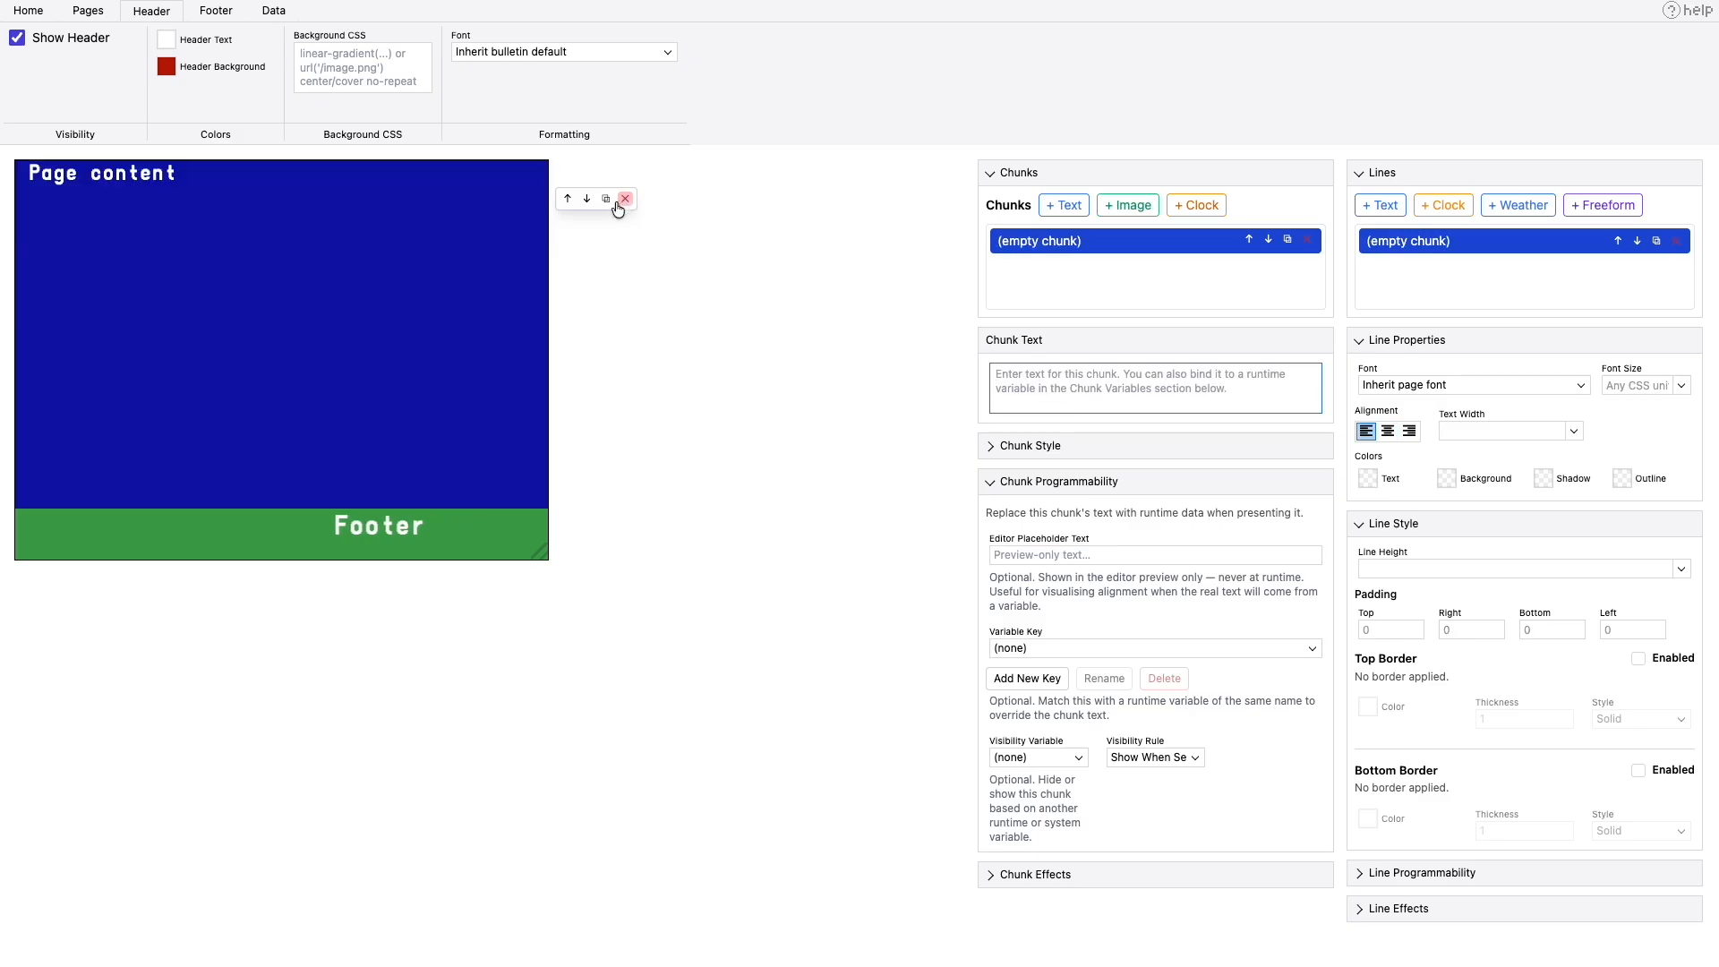
{"action": "left_click", "coordinate": [19, 38]}
{"action": "left_click", "coordinate": [430, 527]}
{"action": "left_click", "coordinate": [625, 539]}
{"action": "left_click", "coordinate": [64, 42]}
- Make the project's default body background fully transparent
{"action": "left_click", "coordinate": [103, 183]}
{"action": "left_click", "coordinate": [42, 18]}
{"action": "left_click", "coordinate": [258, 65]}
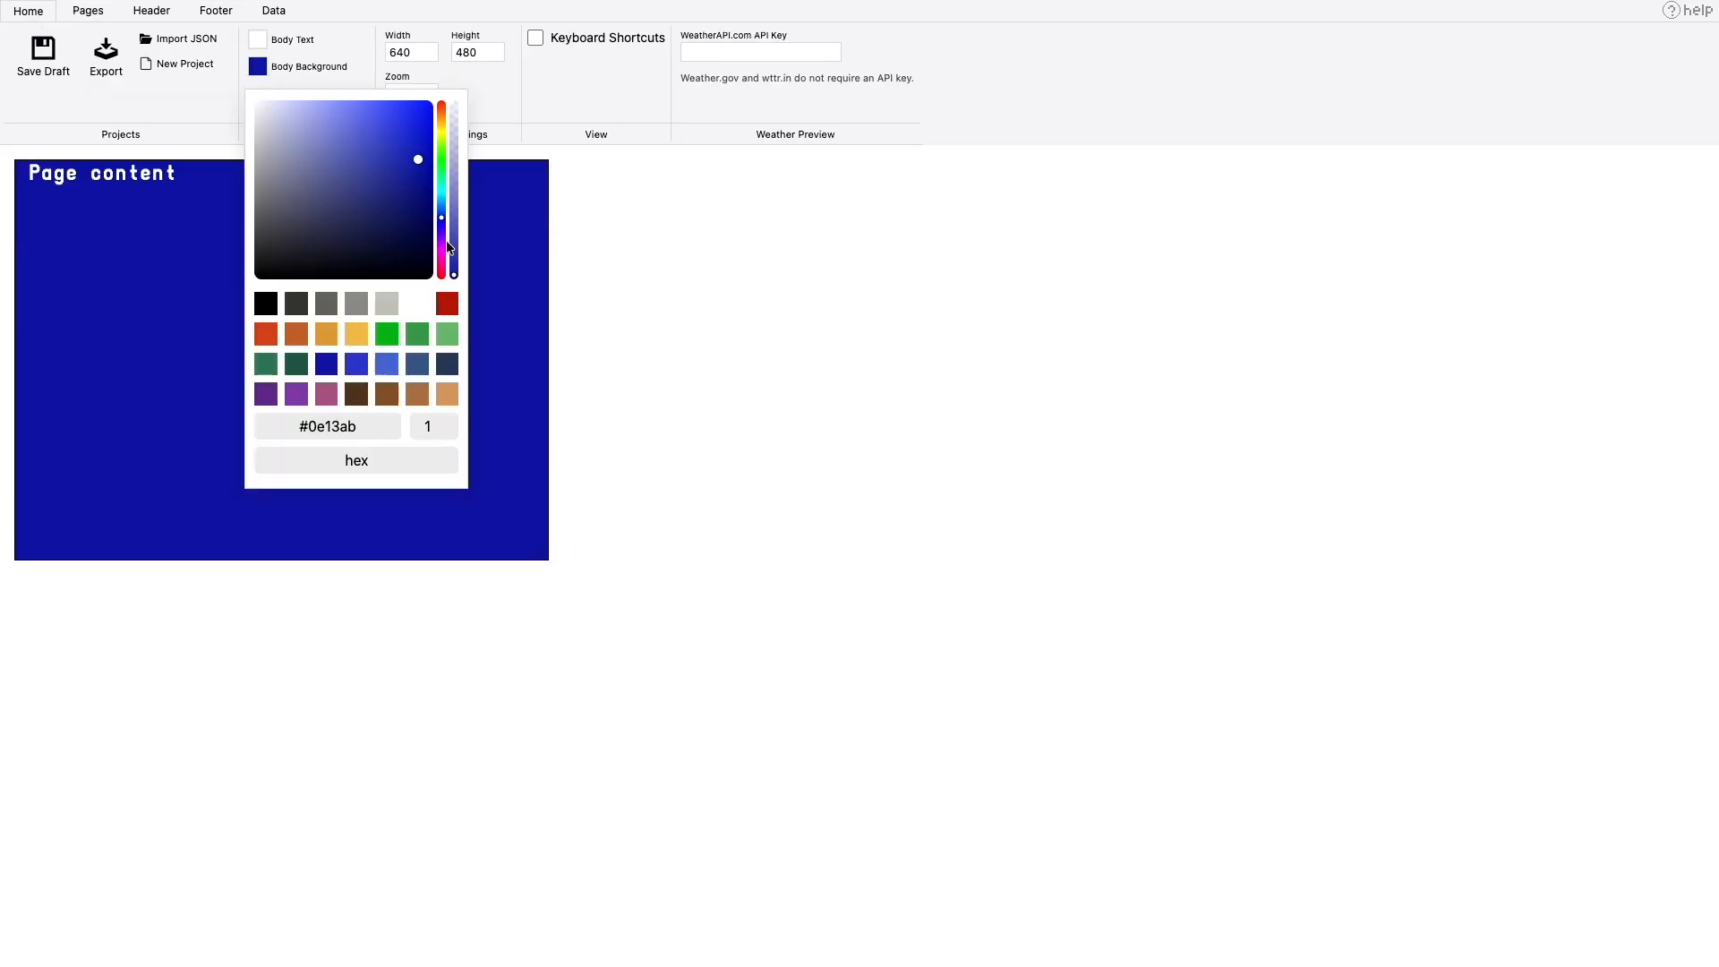
{"action": "left_click", "coordinate": [454, 273]}
{"action": "left_click", "coordinate": [635, 229]}
- Replace the "Page content" chunk text with "Volume:" and add an empty text chunk after it on the same line
{"action": "left_click", "coordinate": [105, 193]}
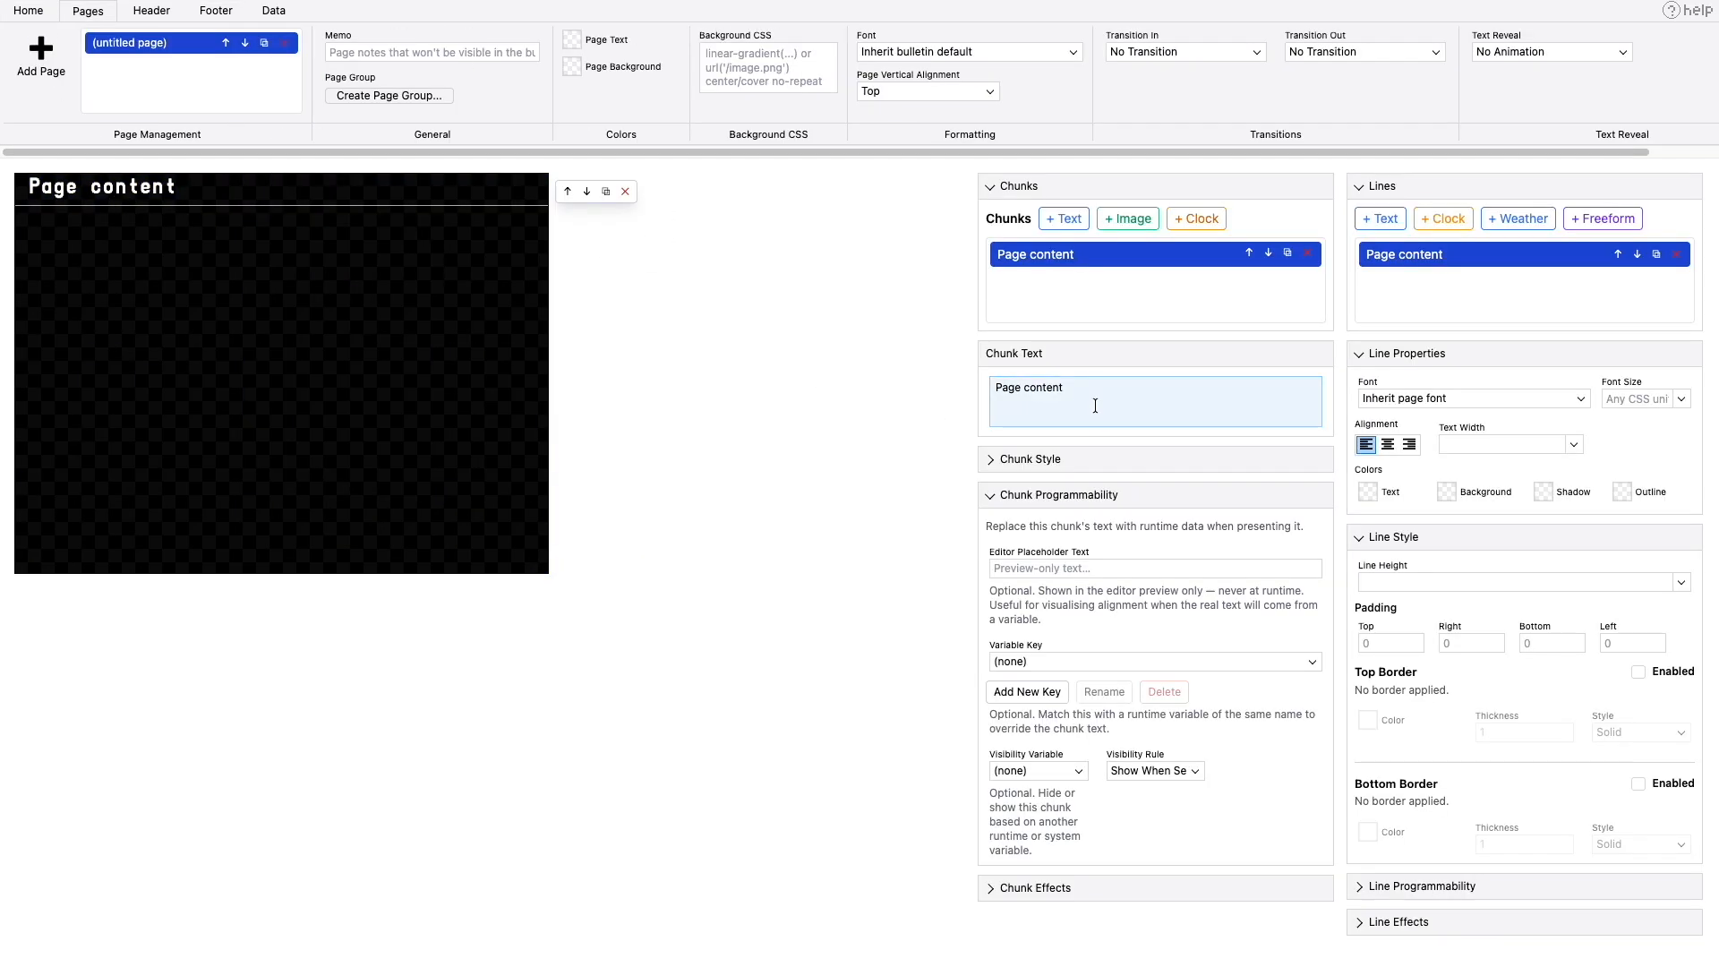
{"action": "left_click_drag", "start_coordinate": [1090, 400], "coordinate": [977, 387]}
{"action": "type", "text": "Volume:"}
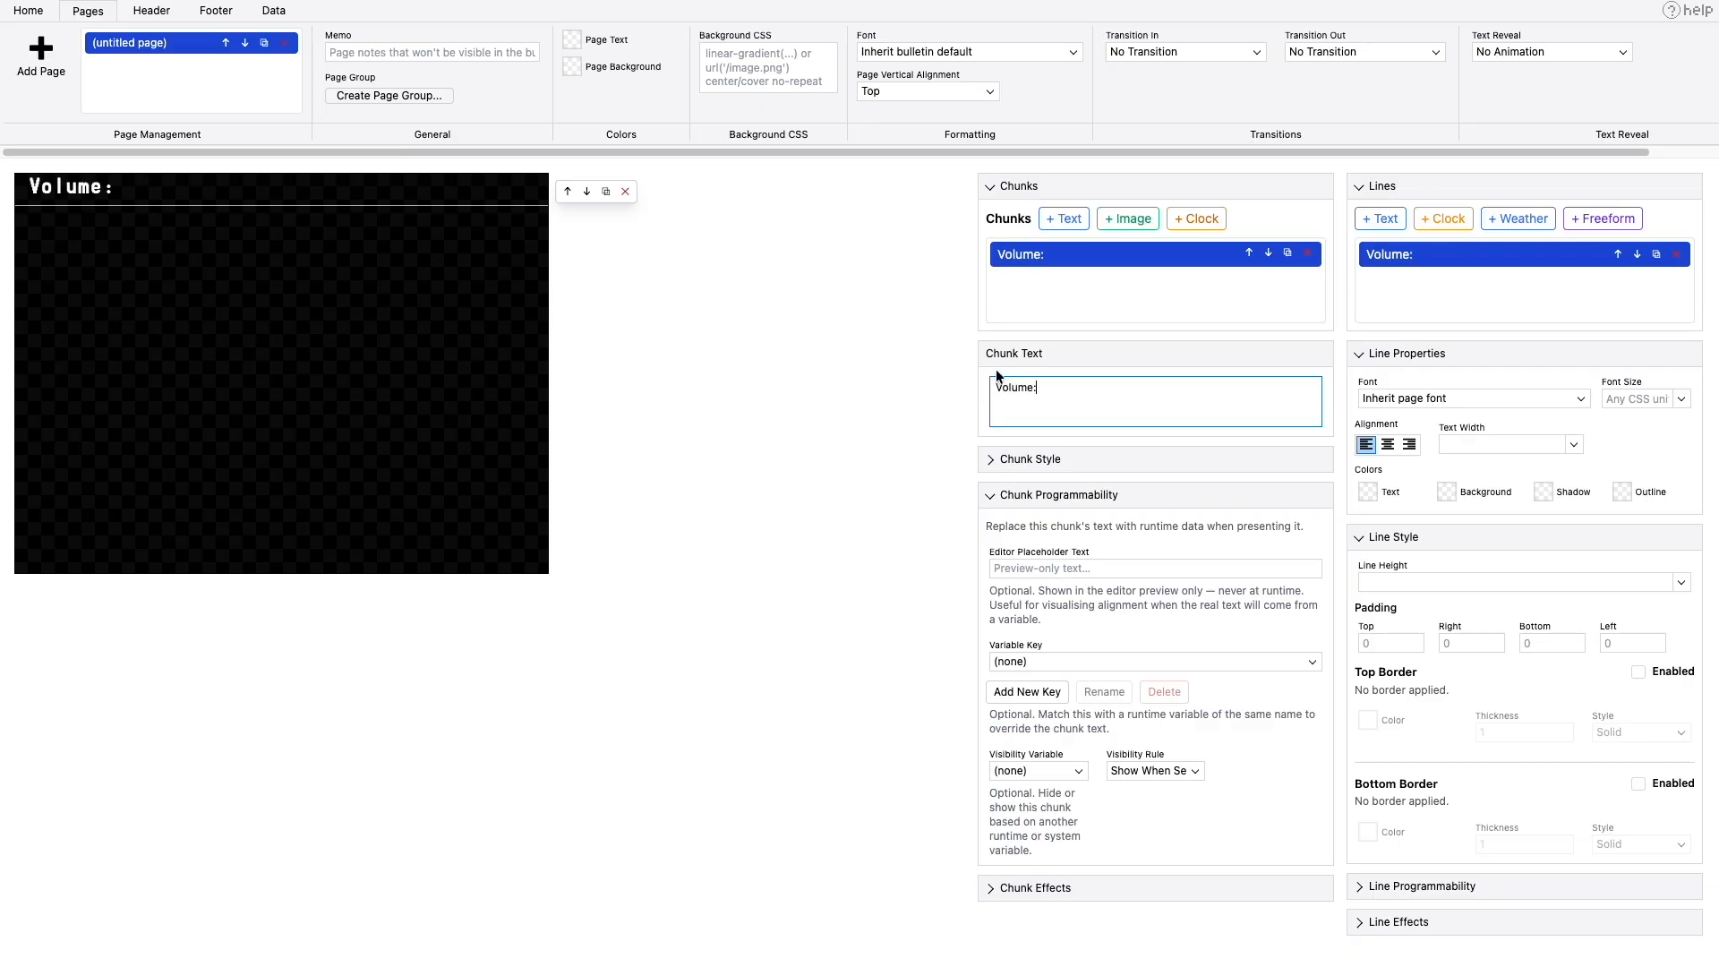
{"action": "left_click", "coordinate": [1064, 219]}
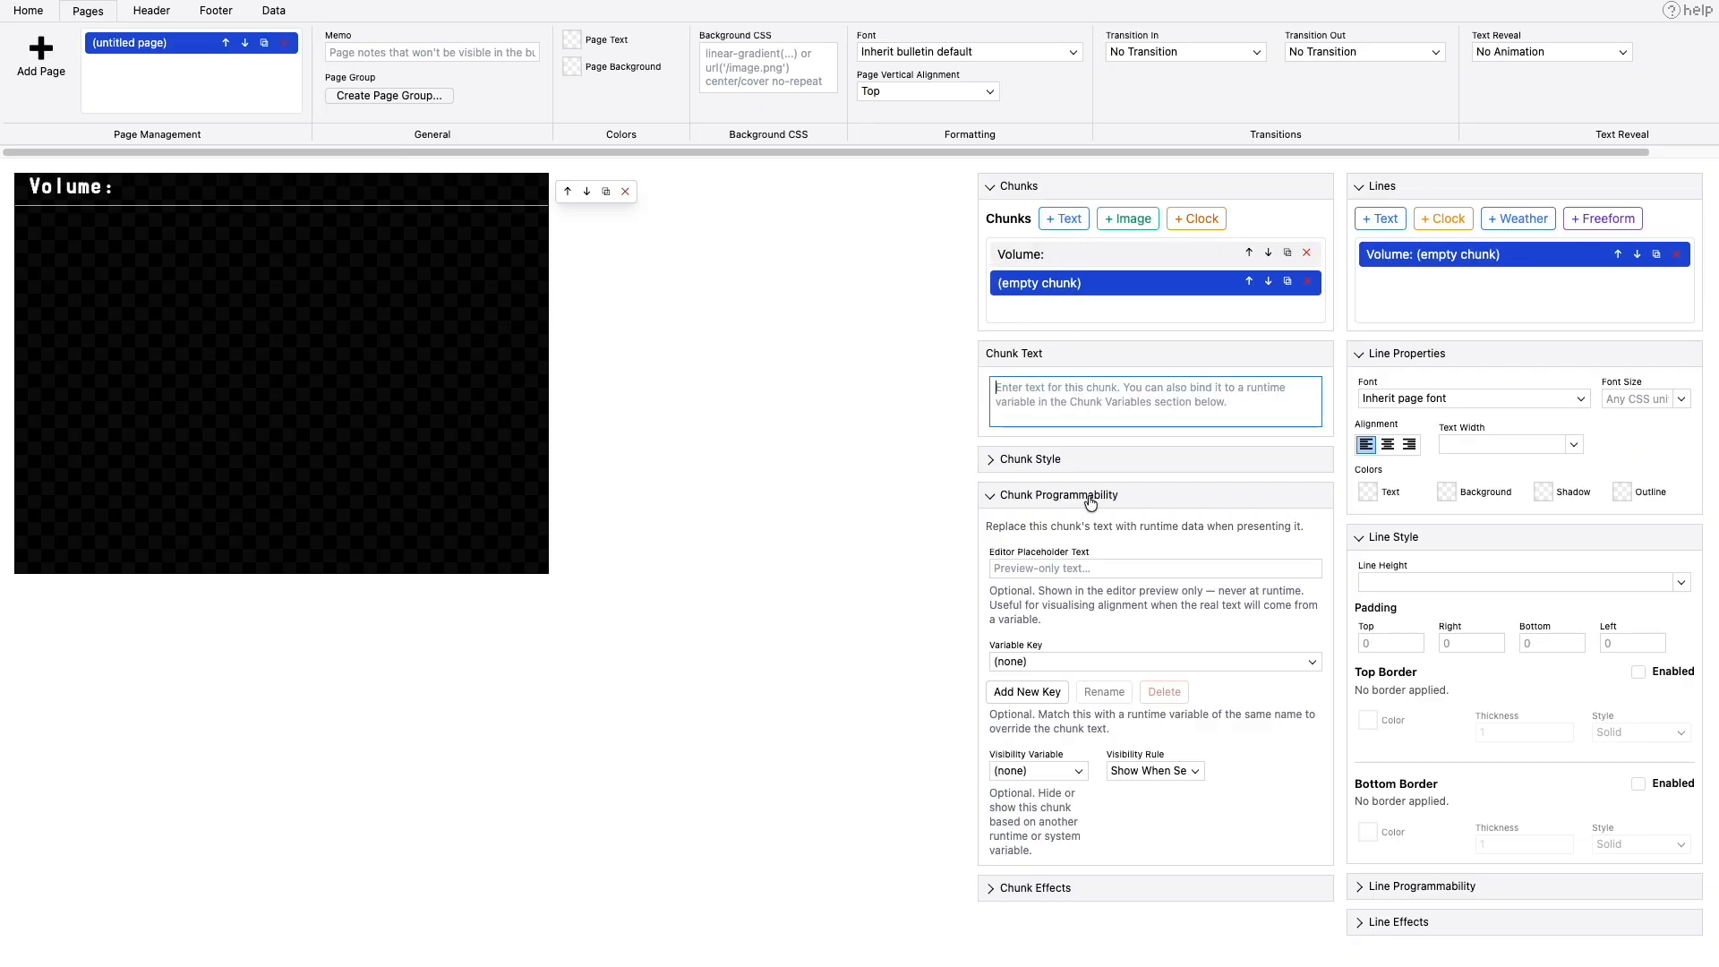
- Bind the empty chunk after "Volume:" to the system.receiver.volume variable
{"action": "left_click", "coordinate": [1069, 662]}
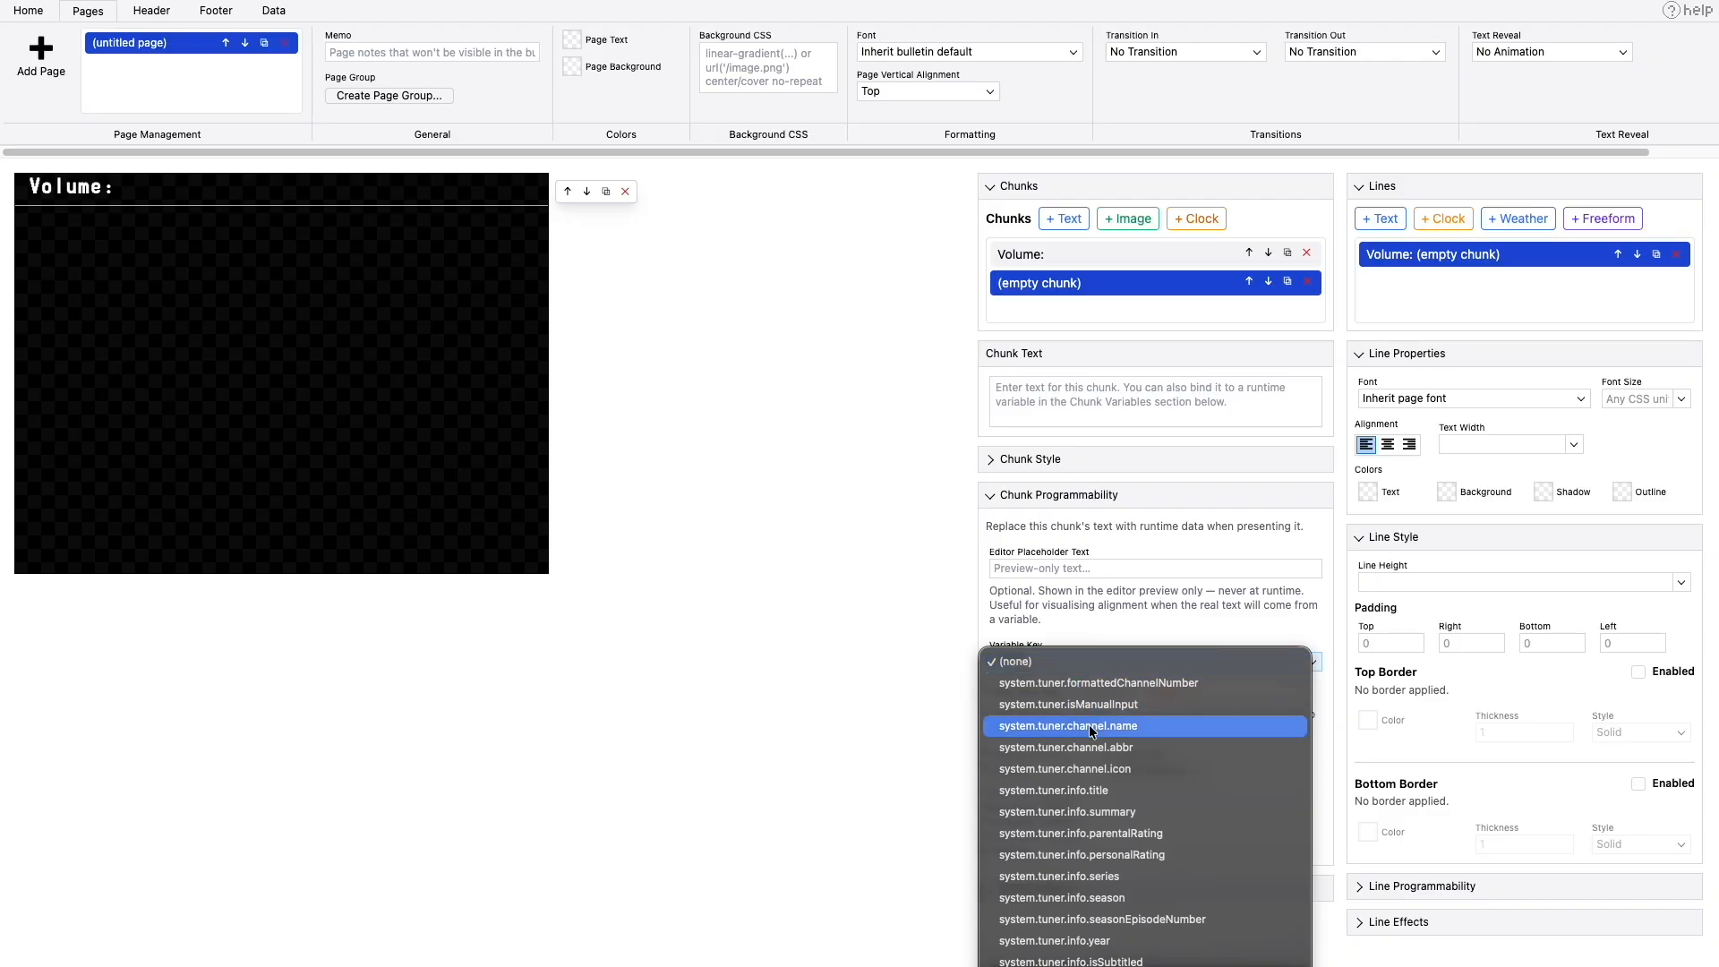
{"action": "scroll", "coordinate": [1089, 723], "scroll_direction": "down", "scroll_amount": 5}
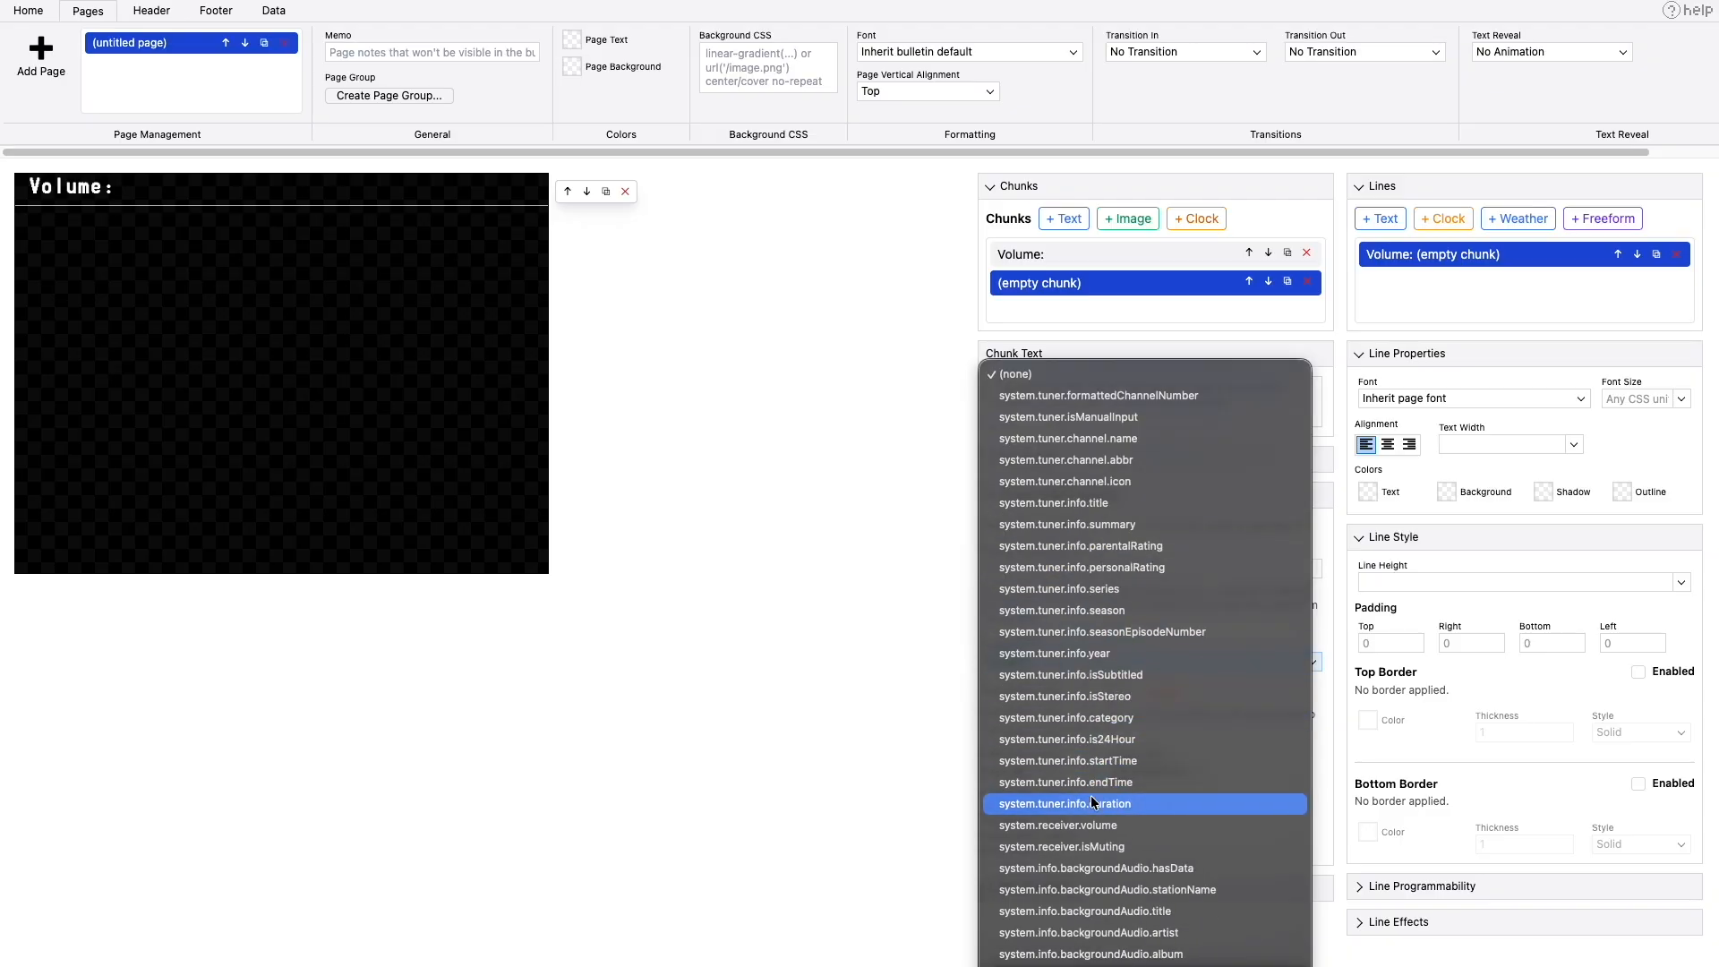
{"action": "left_click", "coordinate": [1099, 828]}
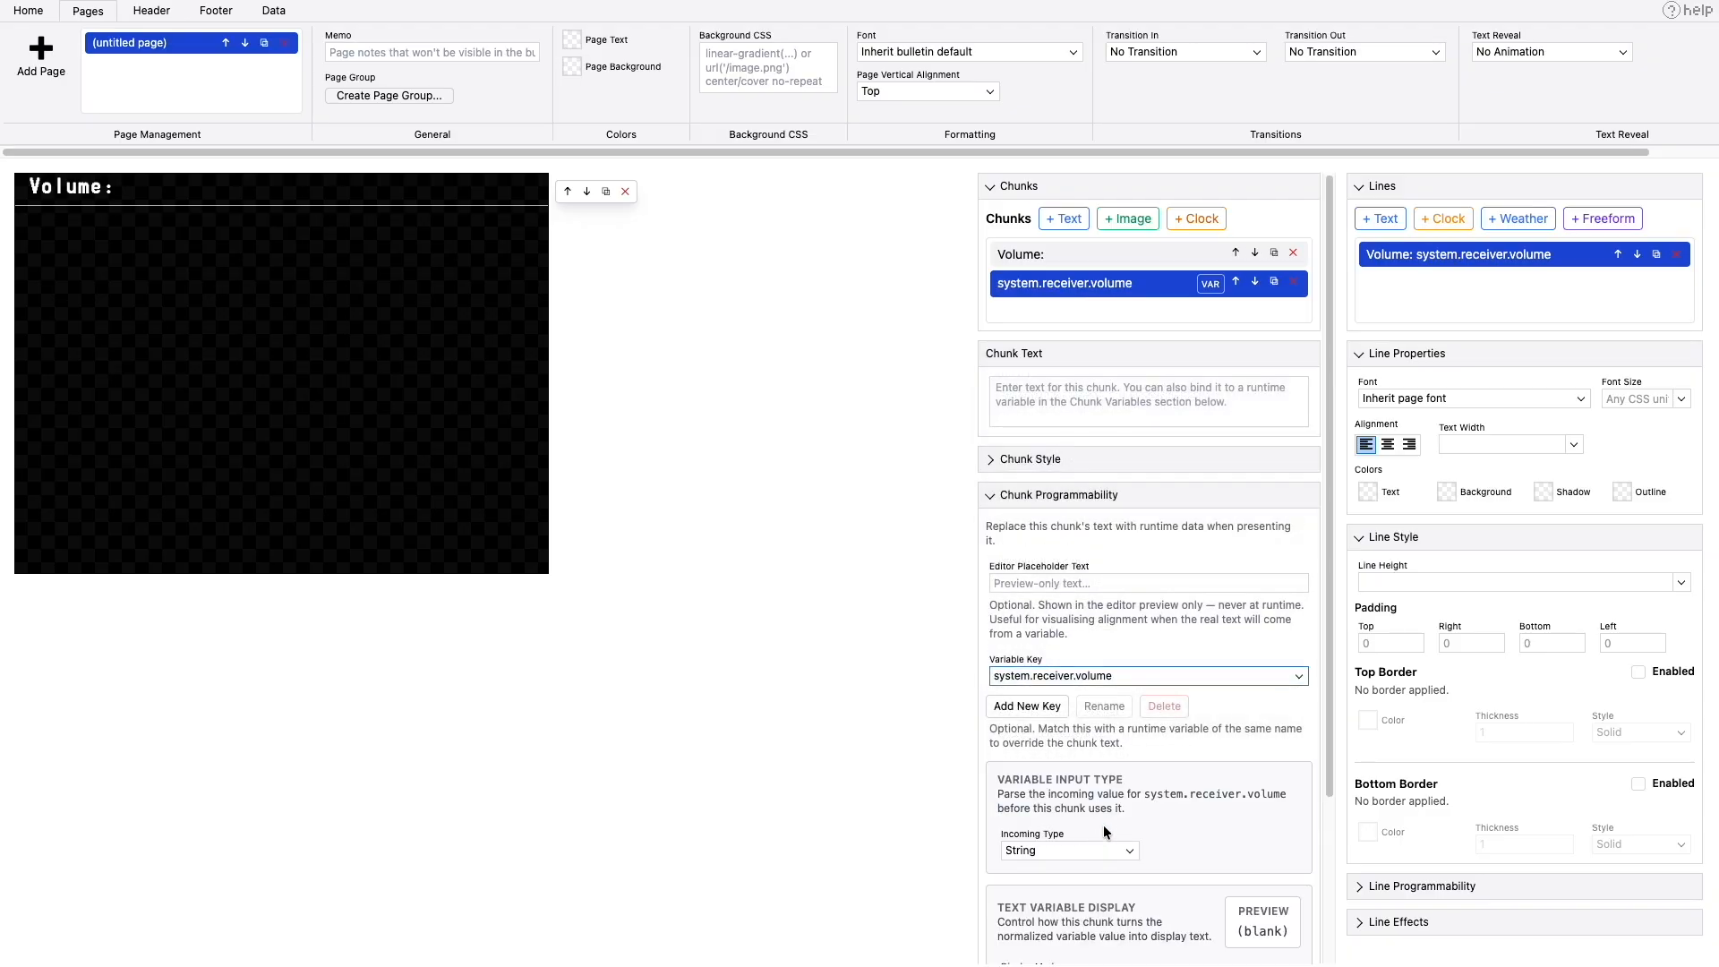
- Duplicate the volume line and change the copy's first chunk text to "Is Muting?"
{"action": "left_click", "coordinate": [1658, 259]}
{"action": "left_click_drag", "start_coordinate": [1039, 387], "coordinate": [980, 387]}
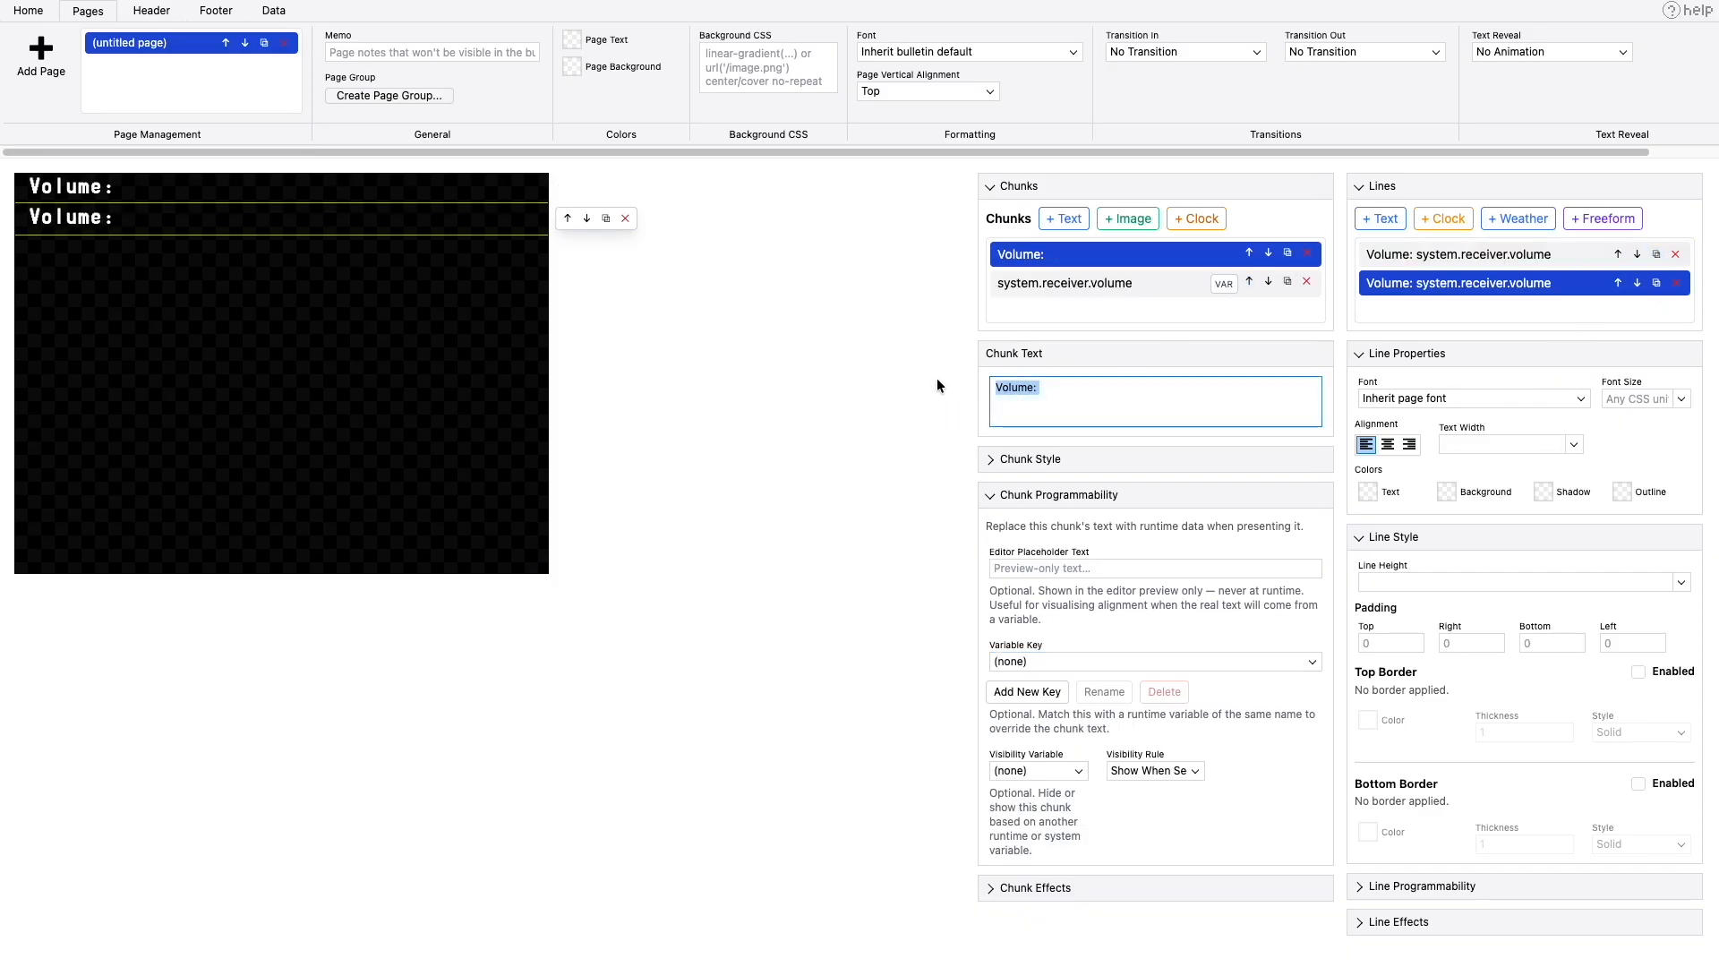
{"action": "type", "text": "Is Muting?"}
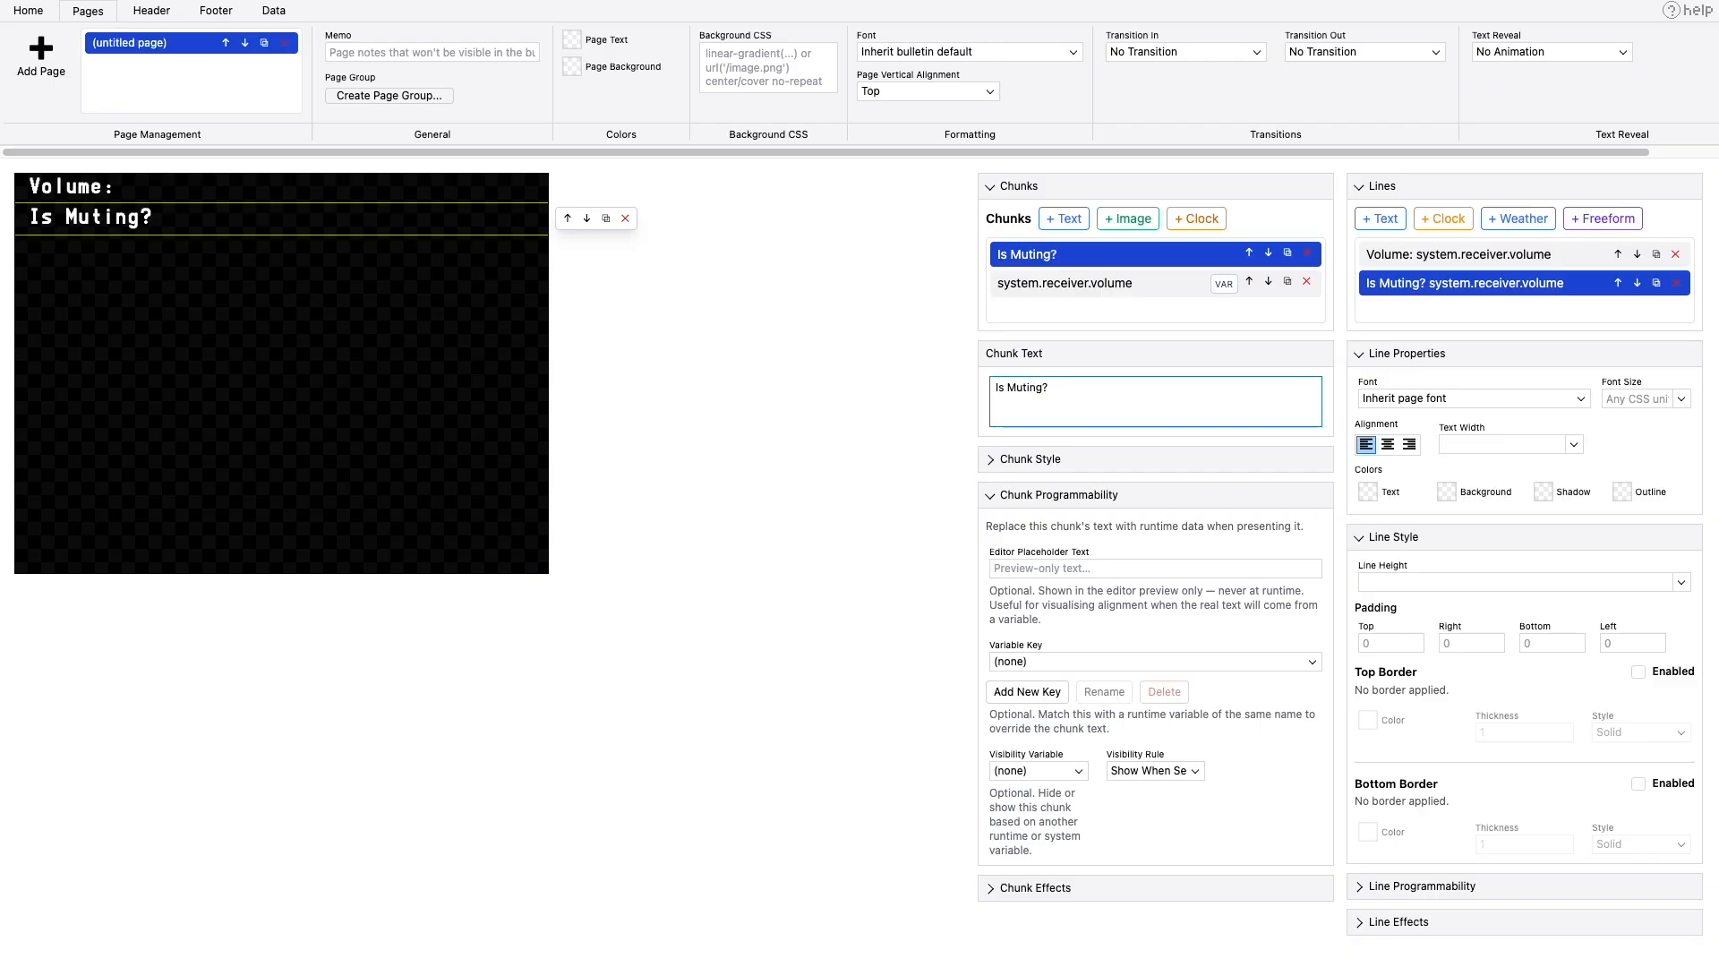
- Rebind the variable chunk of the "Is Muting?" line to system.receiver.isMuting
{"action": "left_click", "coordinate": [1031, 283]}
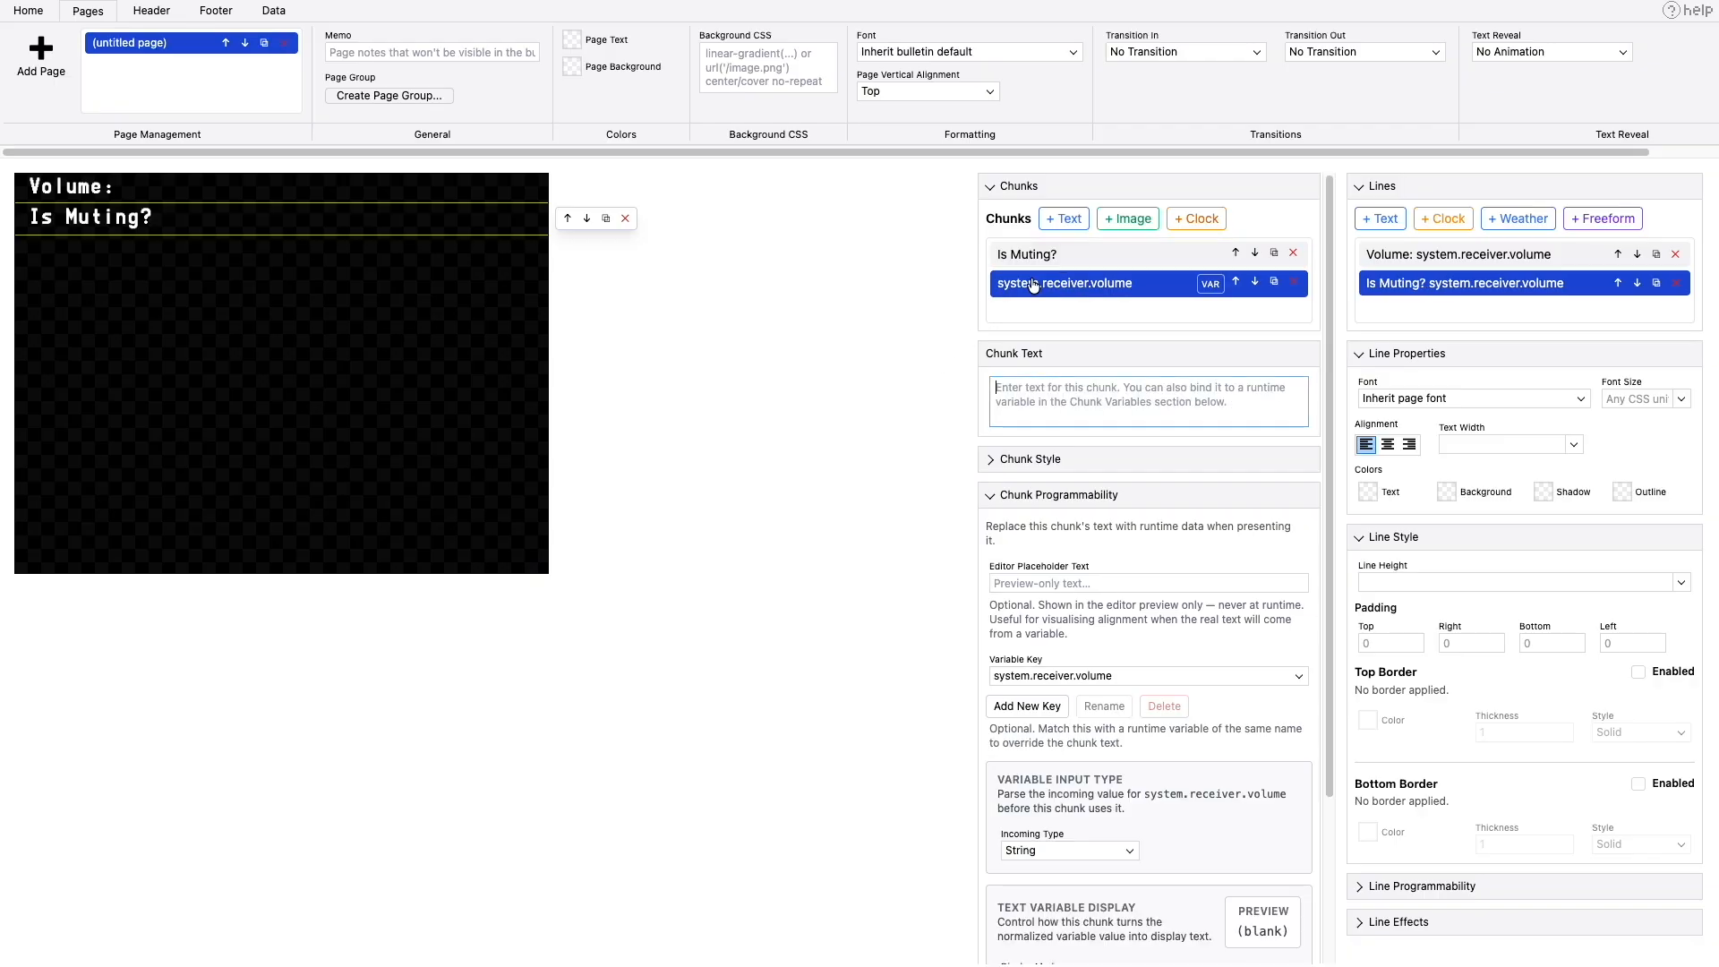
{"action": "left_click", "coordinate": [1089, 675]}
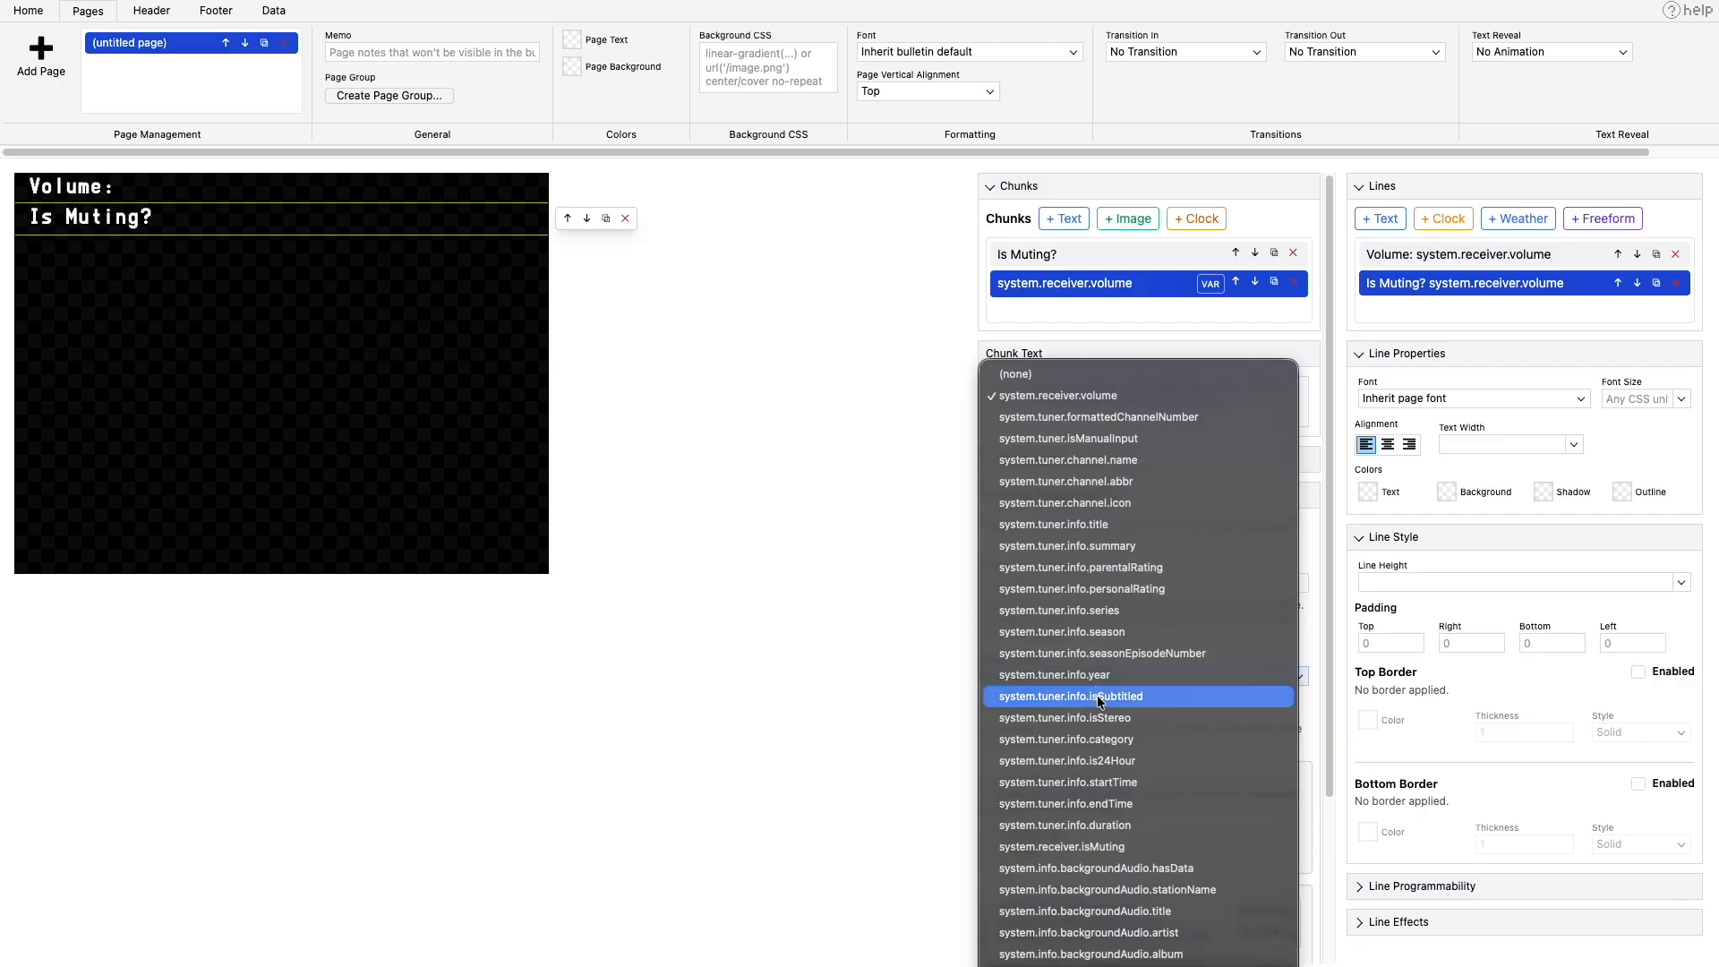
{"action": "left_click", "coordinate": [1096, 847]}
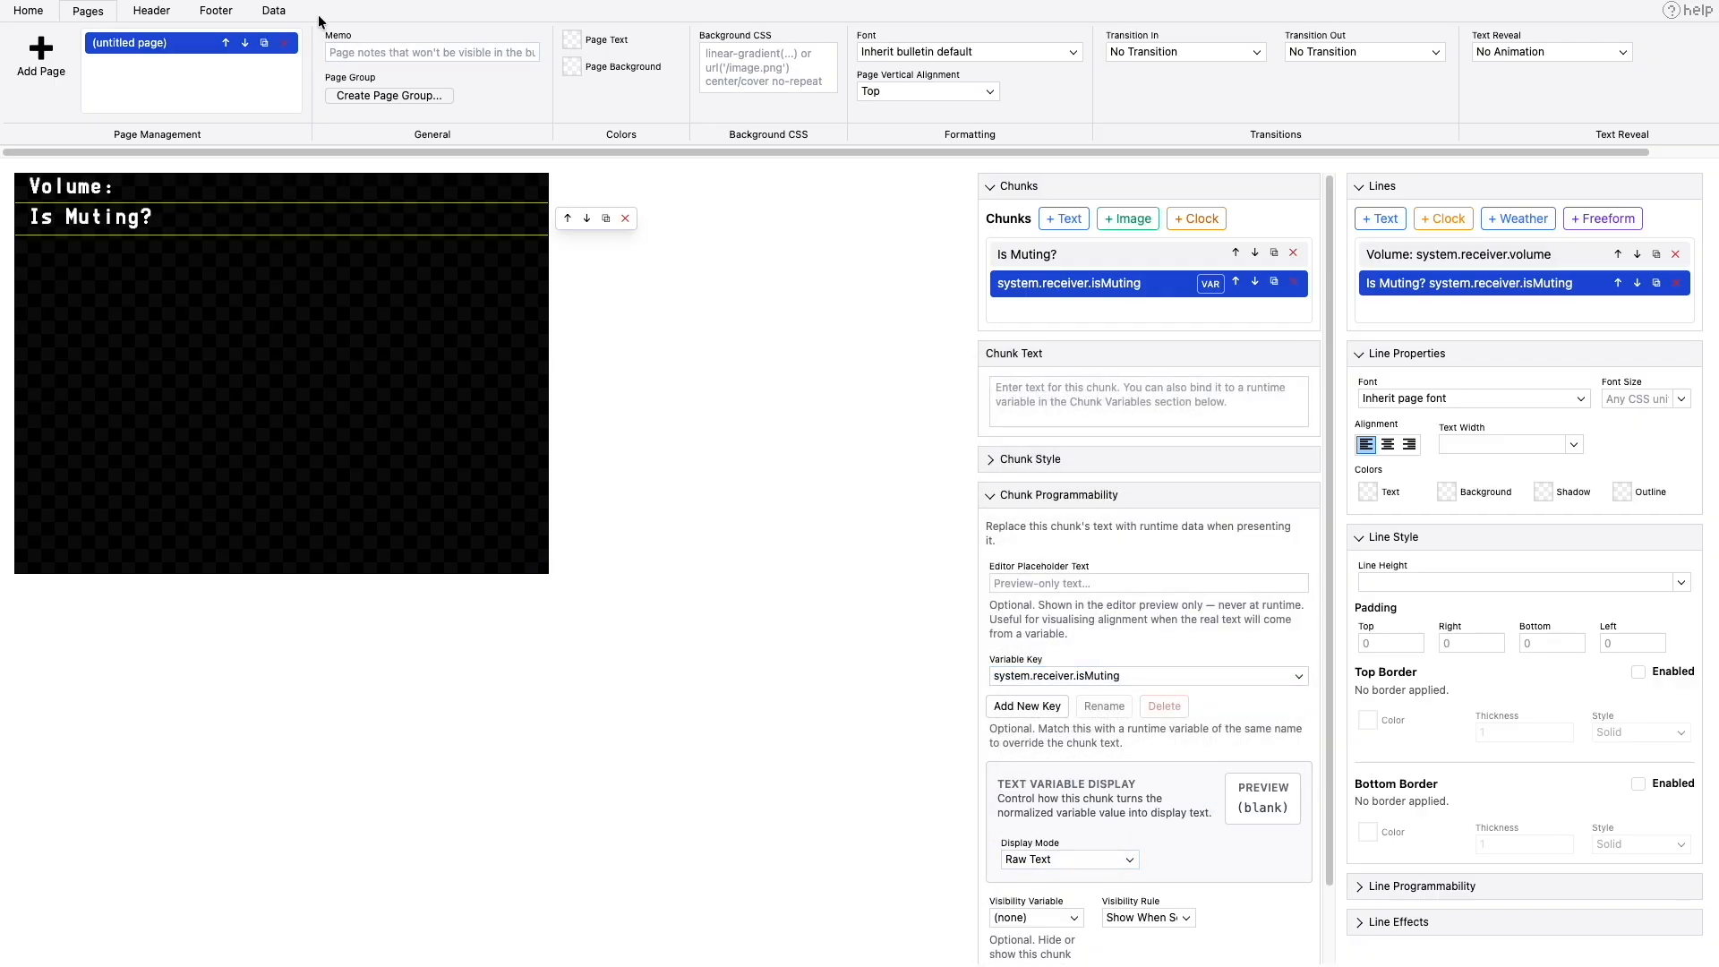
- Preview the overlay and raise the volume several times to check the volume and muting lines
{"action": "left_click", "coordinate": [274, 10]}
{"action": "left_click", "coordinate": [68, 57]}
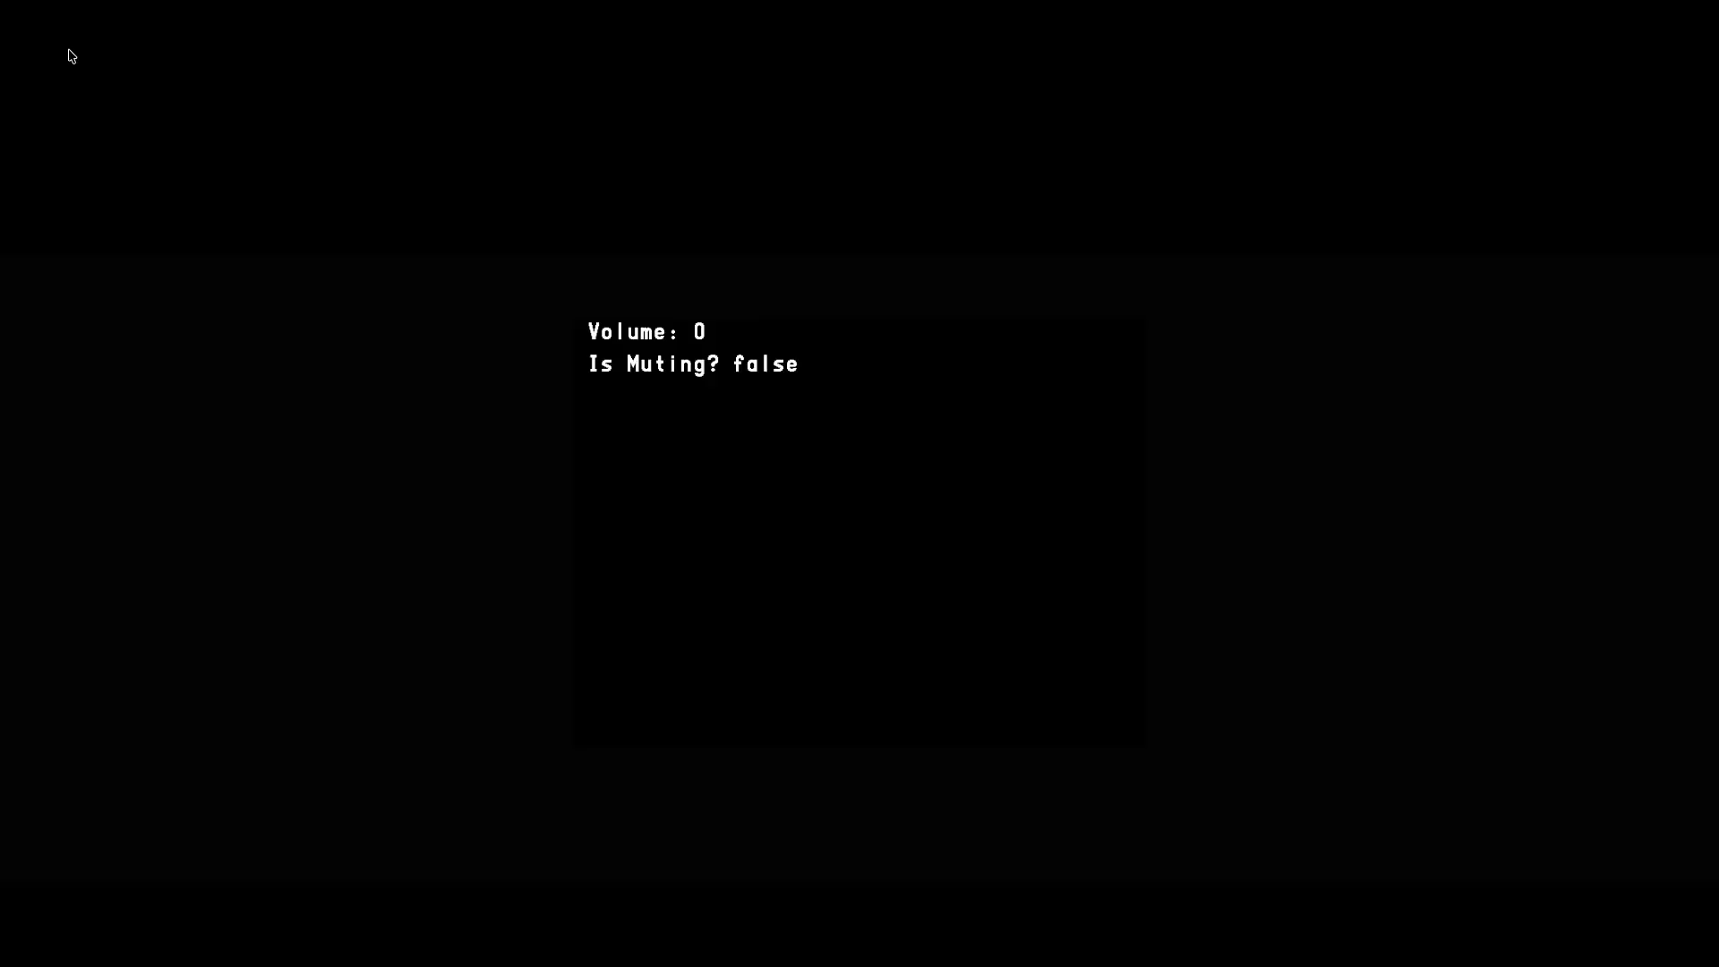
{"action": "key", "text": "Up"}
{"action": "key", "text": "Up"}
{"action": "key", "text": "Up"}
{"action": "key", "text": "Up"}
{"action": "key", "text": "Up"}
{"action": "key", "text": "Up"}
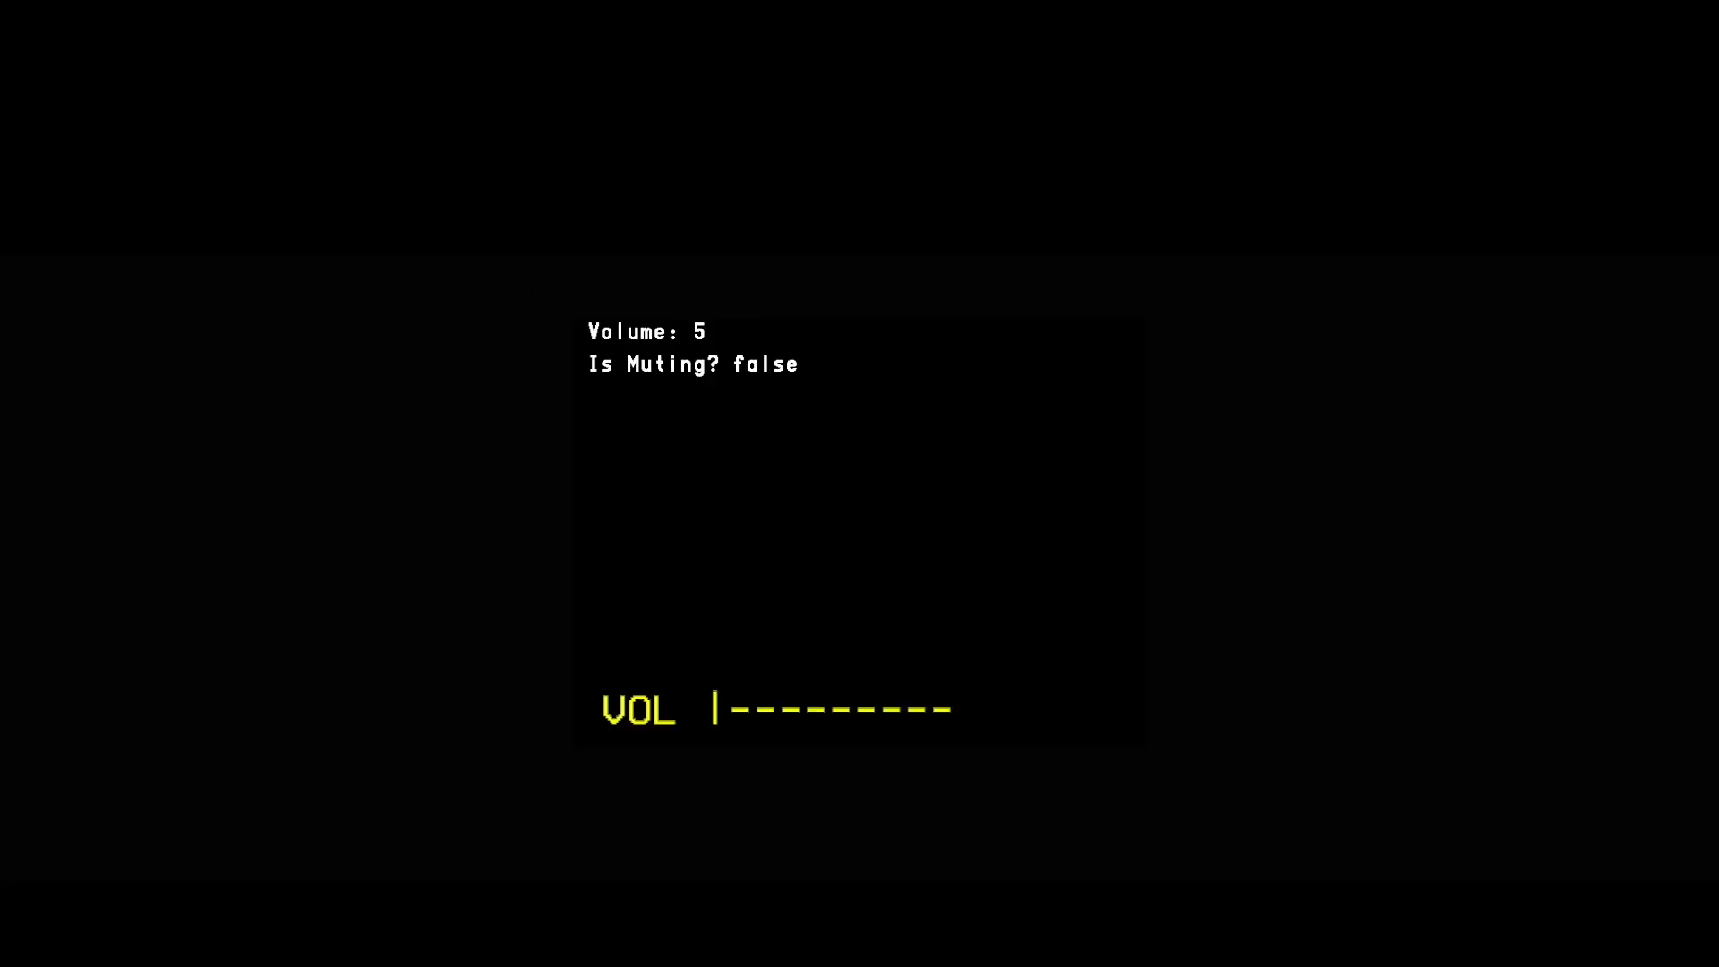
{"action": "key", "text": "Up"}
{"action": "key", "text": "Up"}
{"action": "key", "text": "Up"}
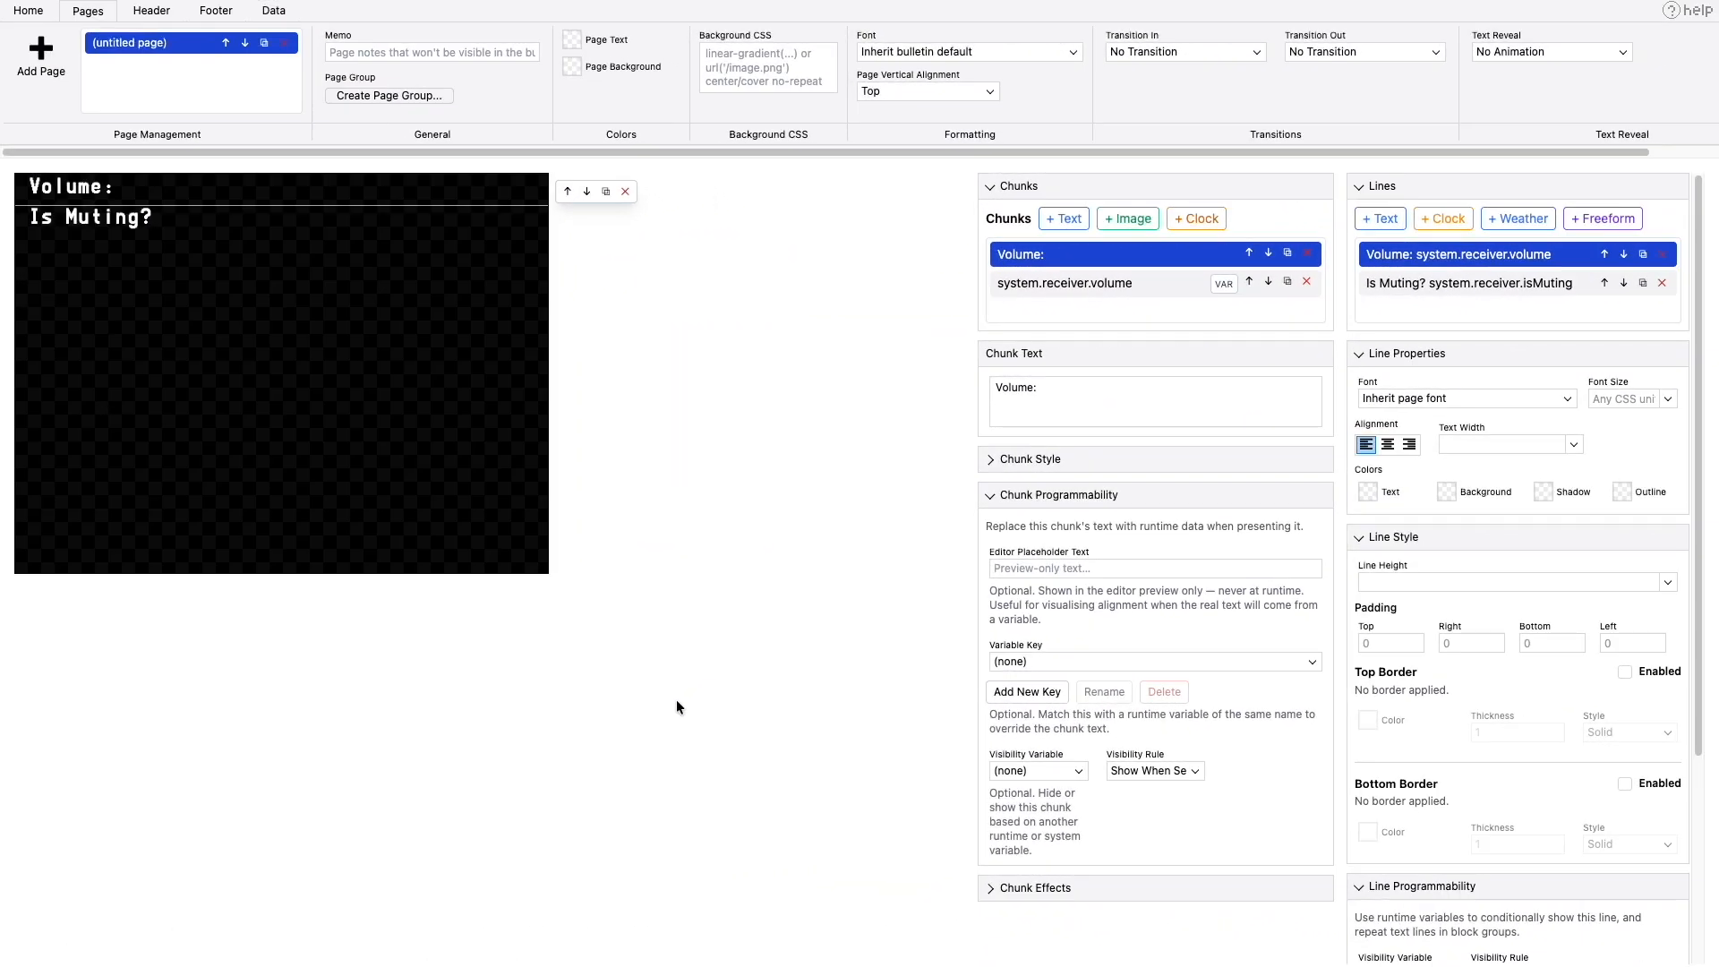
- Show the "Volume:" line only when system.receiver.isMuting equals "false"
{"action": "left_click", "coordinate": [1393, 537]}
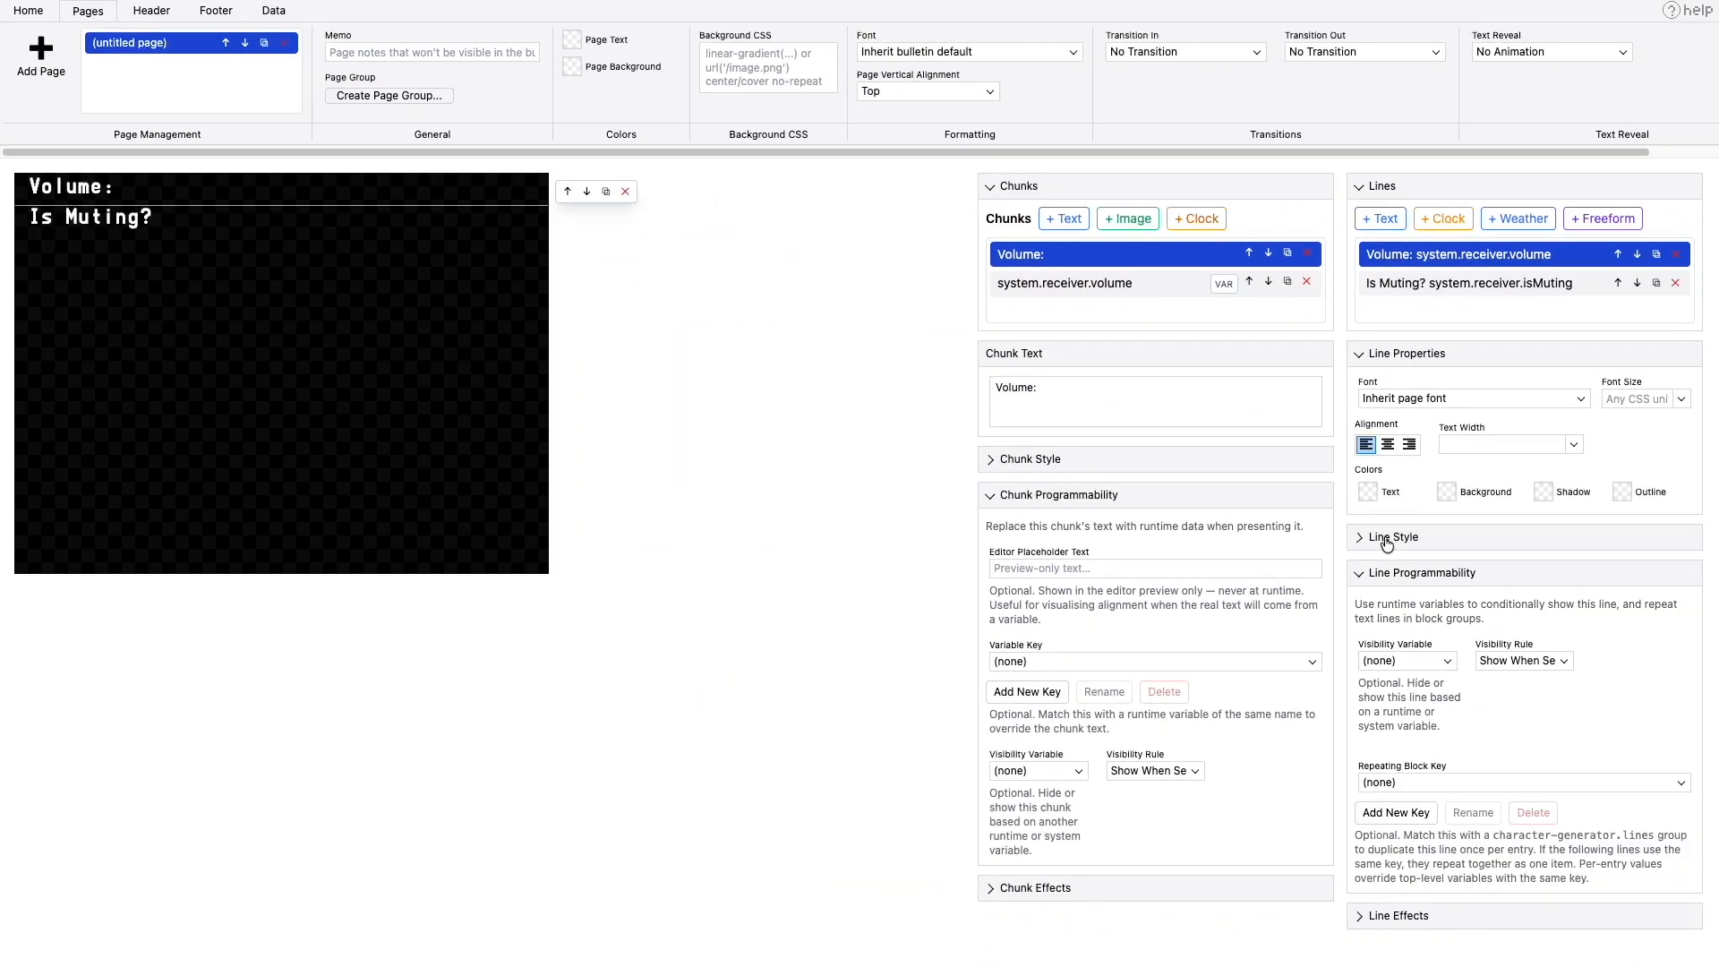
{"action": "left_click", "coordinate": [1483, 256]}
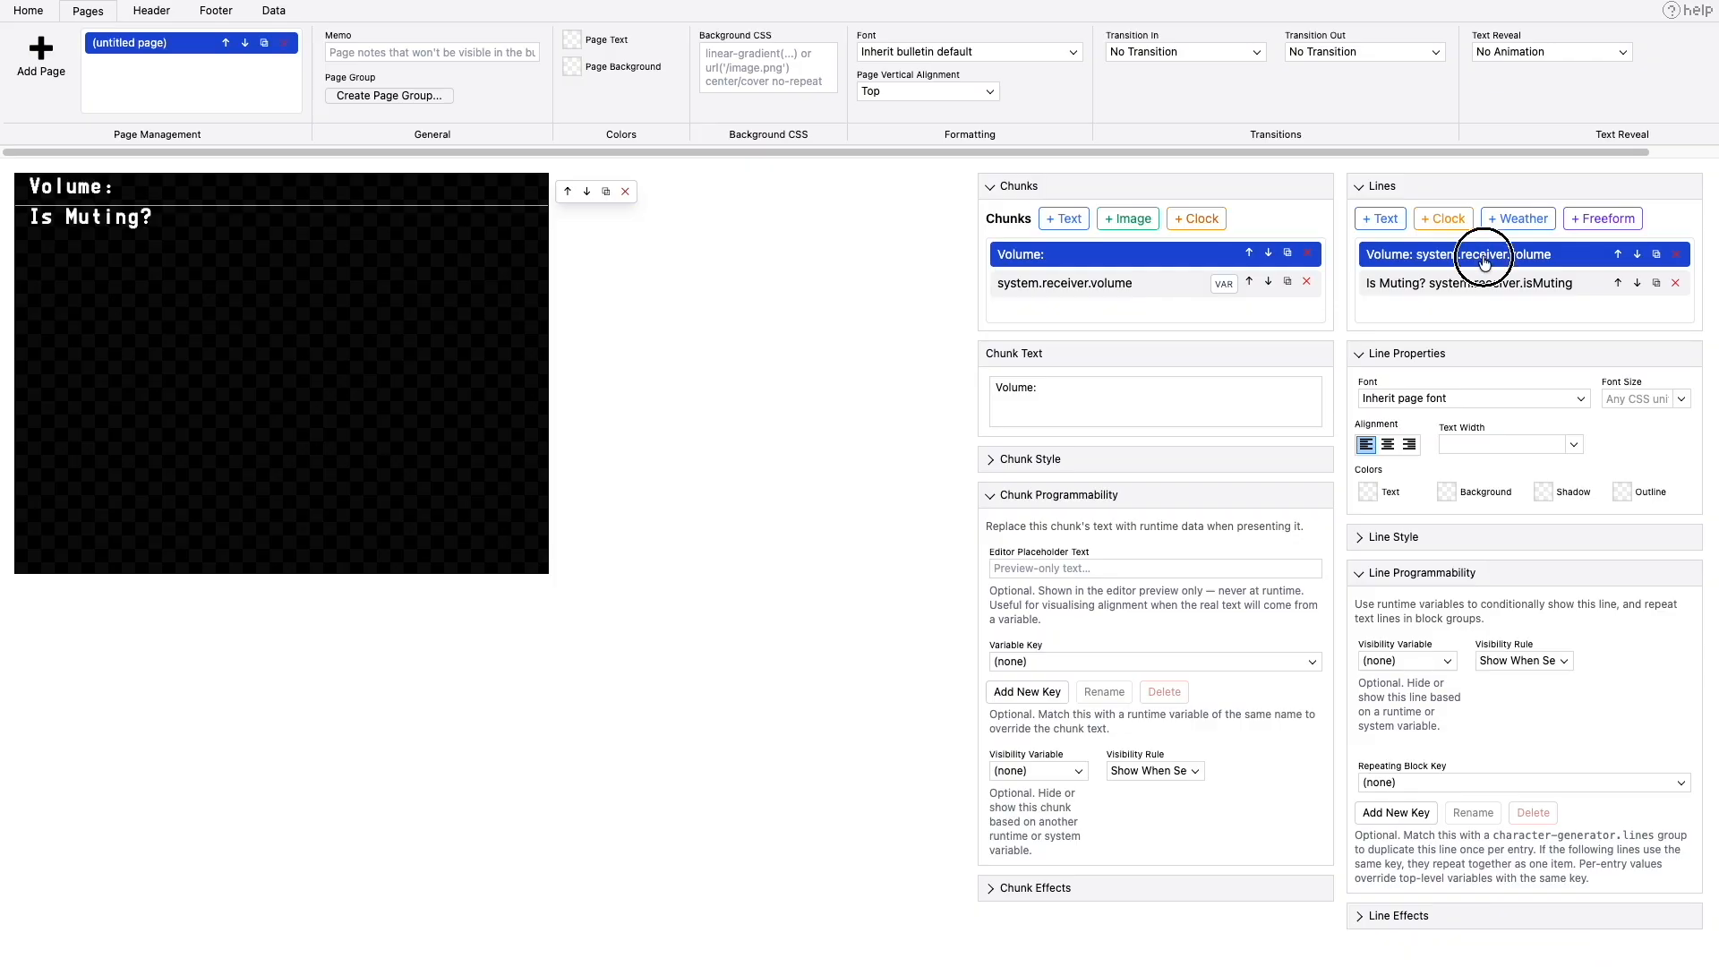
{"action": "left_click", "coordinate": [1429, 662]}
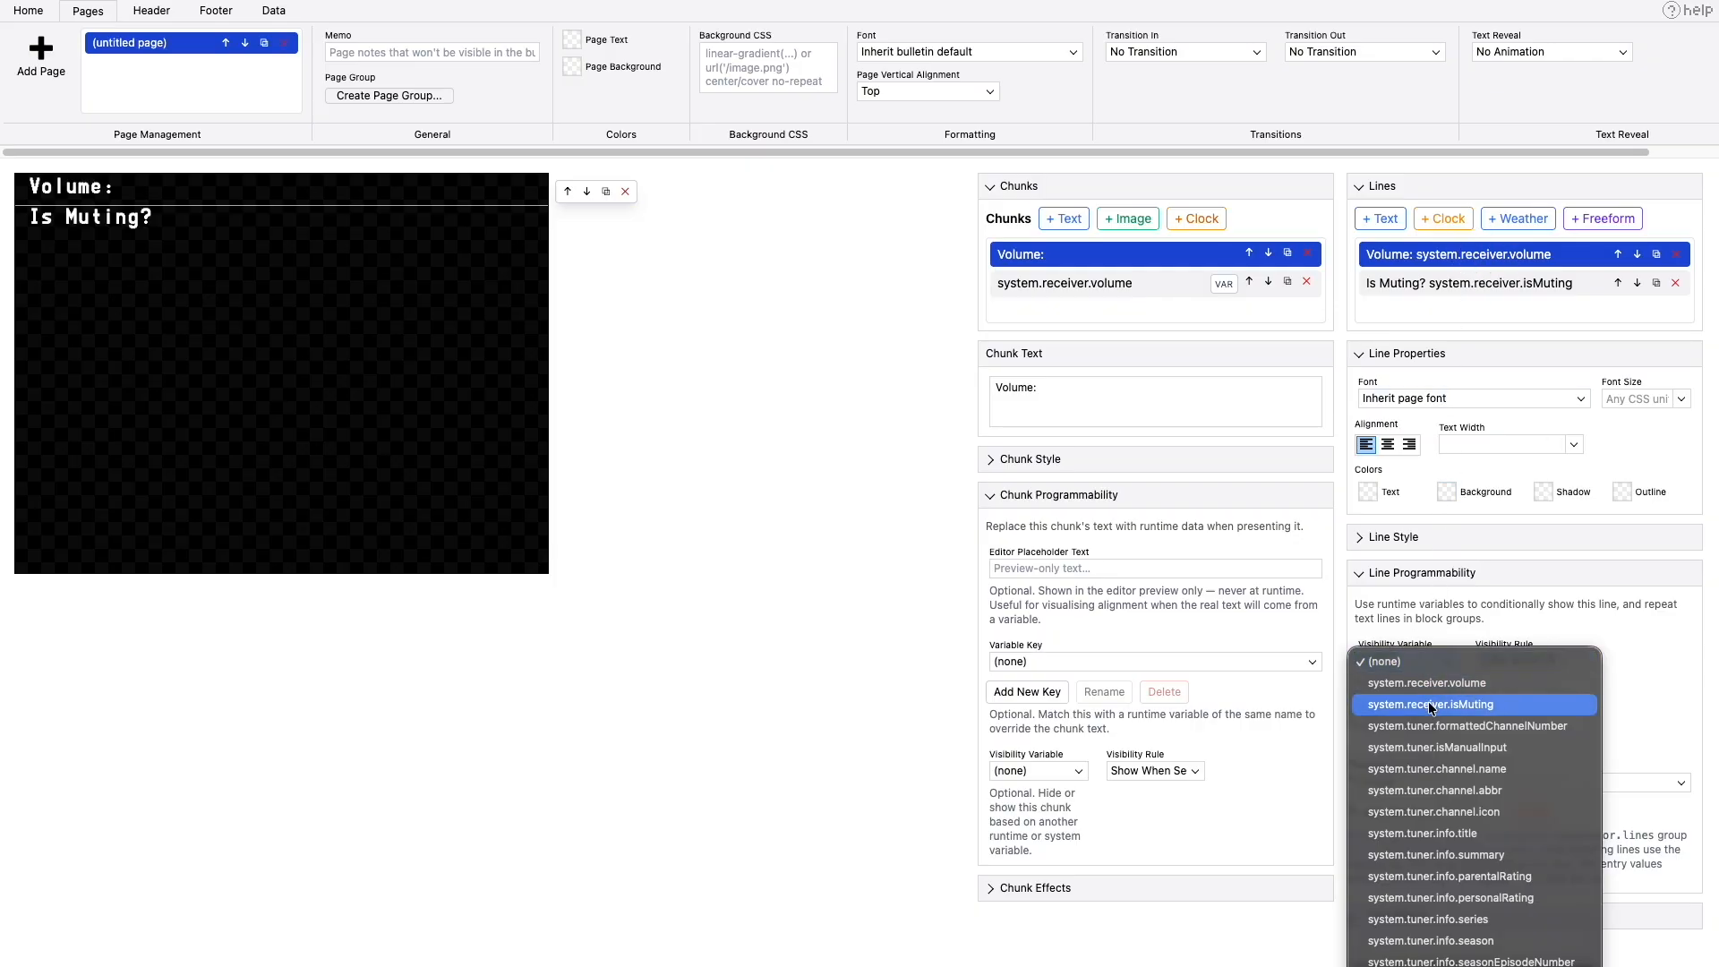
{"action": "left_click", "coordinate": [1430, 707]}
{"action": "left_click", "coordinate": [1510, 663]}
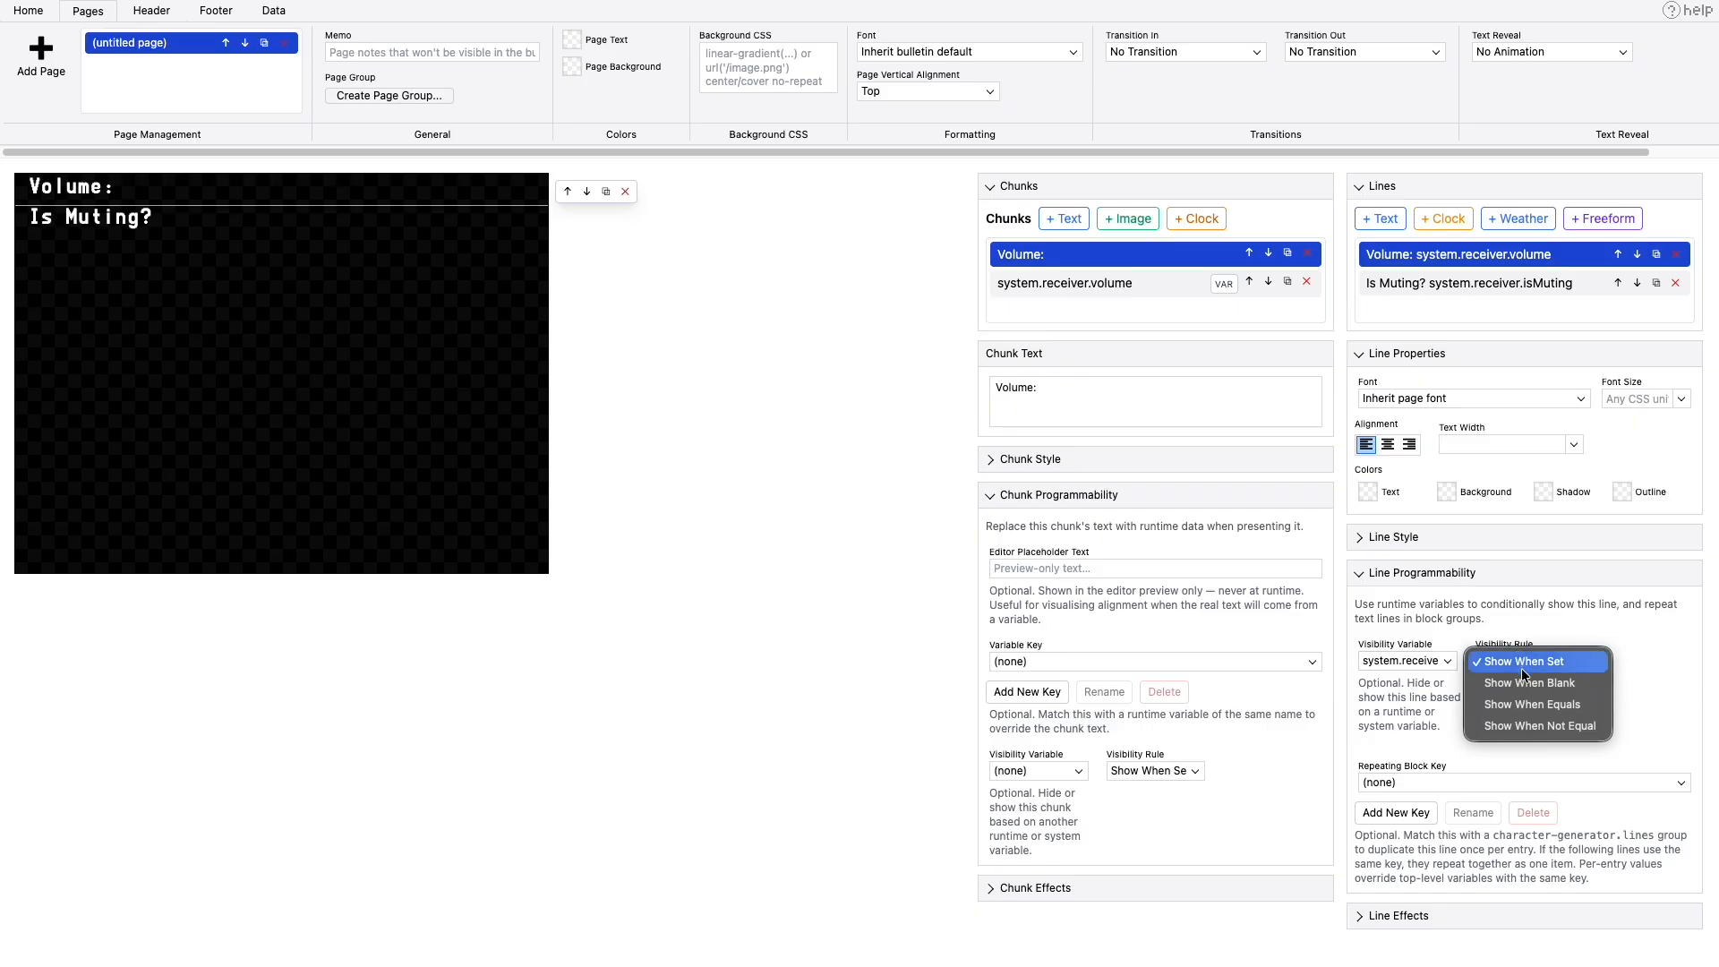
{"action": "left_click", "coordinate": [1532, 705]}
{"action": "left_click", "coordinate": [1634, 663]}
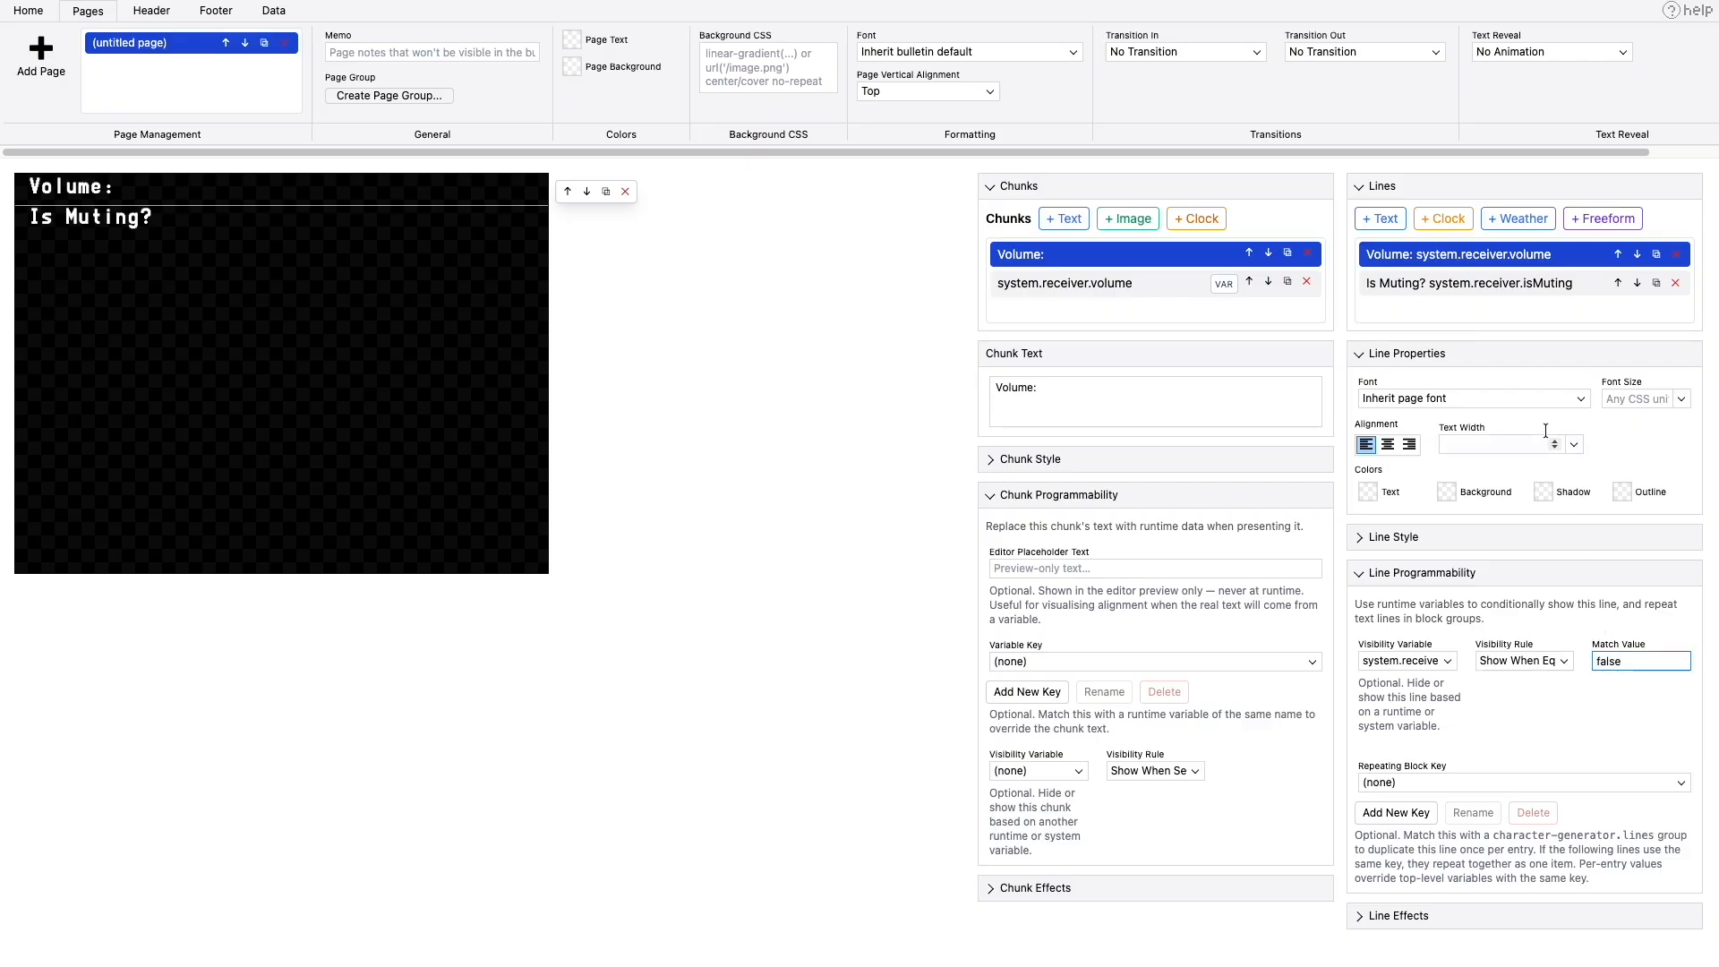
- Show the "Is Muting?" line only when the muting variable equals "true", and preview the overlay
{"action": "left_click", "coordinate": [1512, 285]}
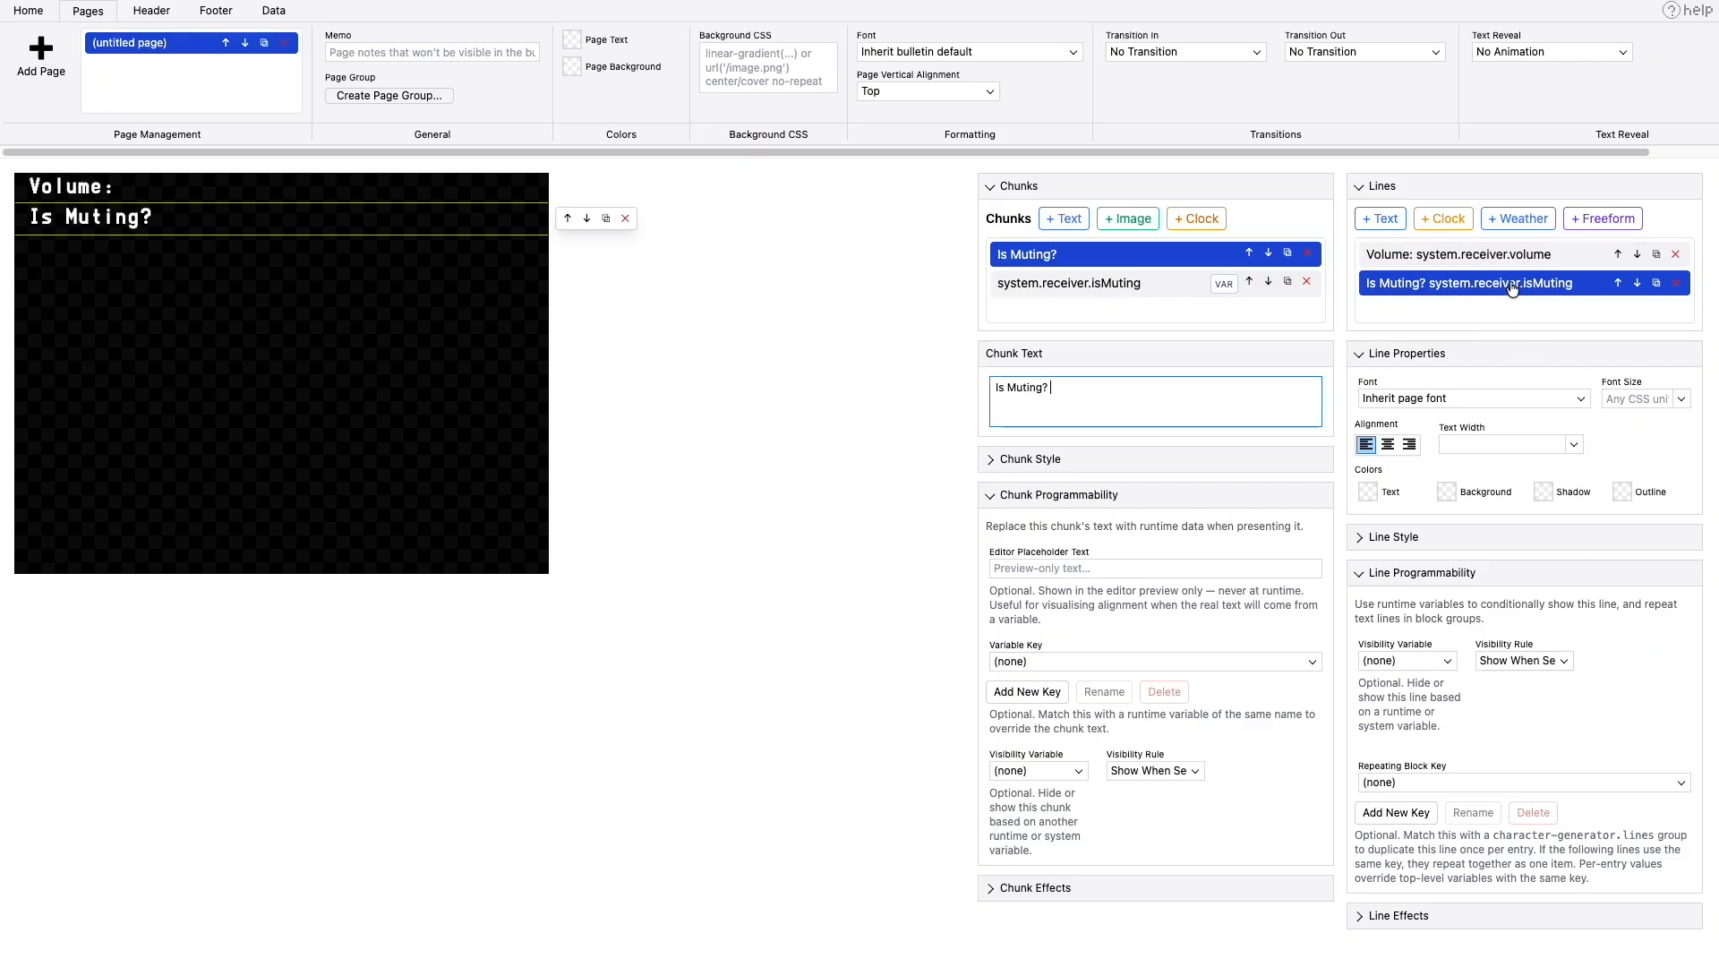
{"action": "left_click", "coordinate": [1430, 661]}
{"action": "left_click", "coordinate": [1432, 685]}
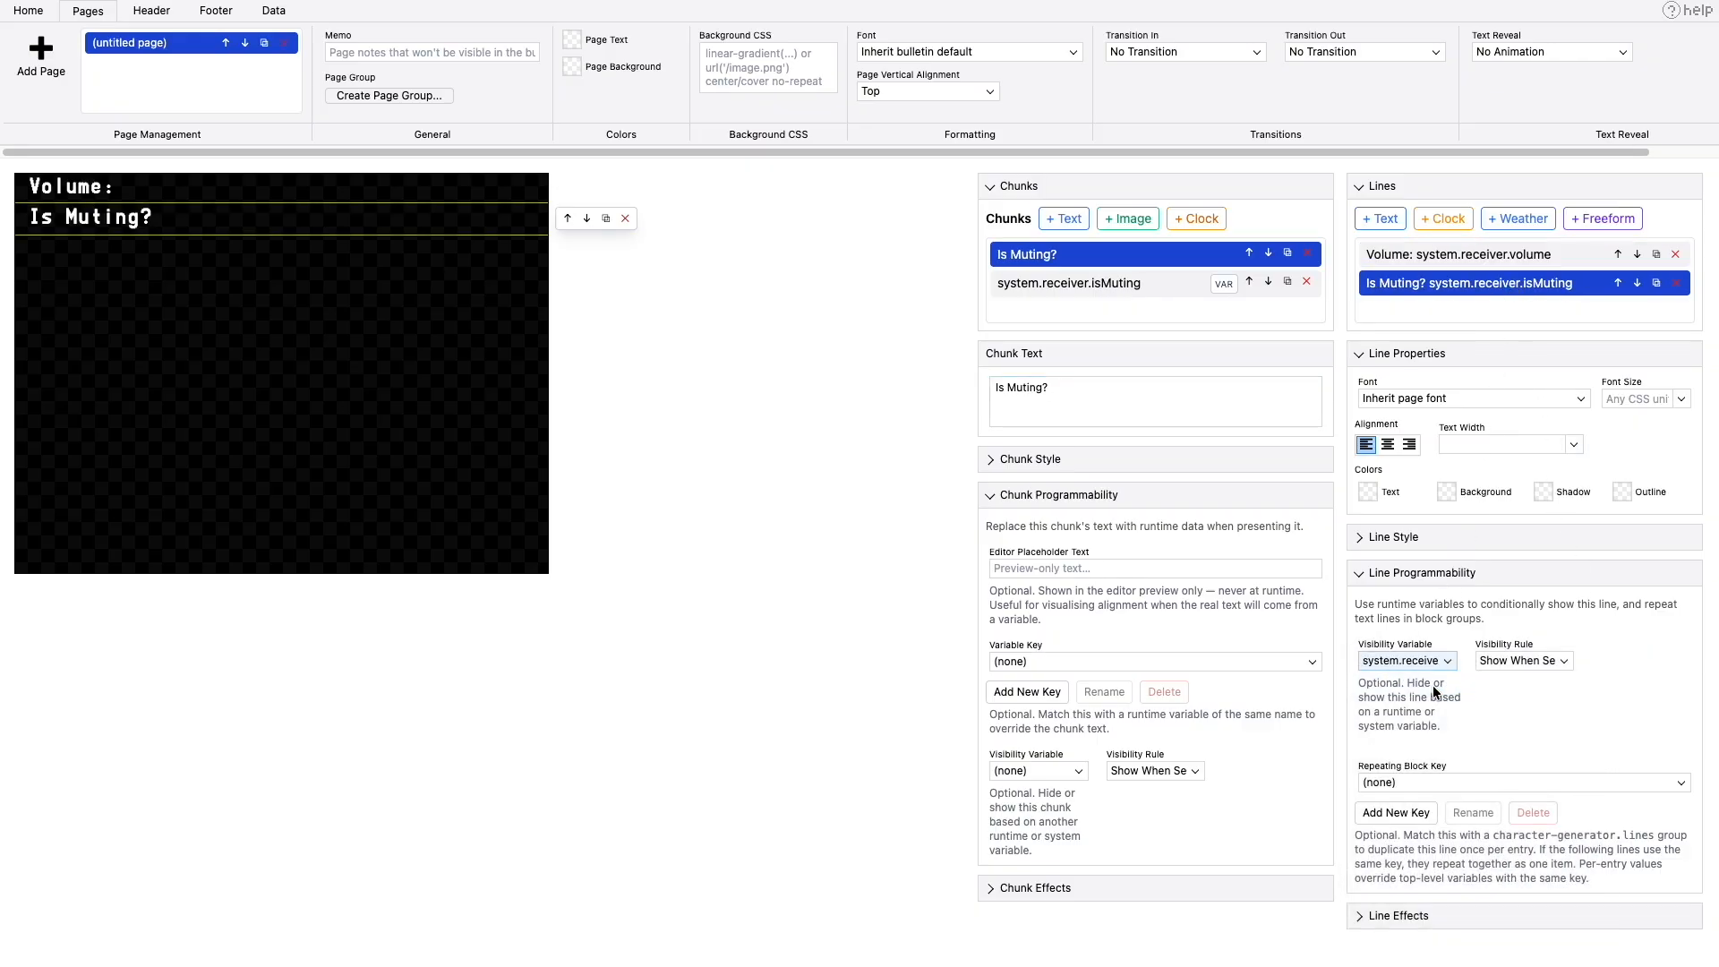
{"action": "left_click", "coordinate": [1522, 661]}
{"action": "left_click", "coordinate": [1524, 701]}
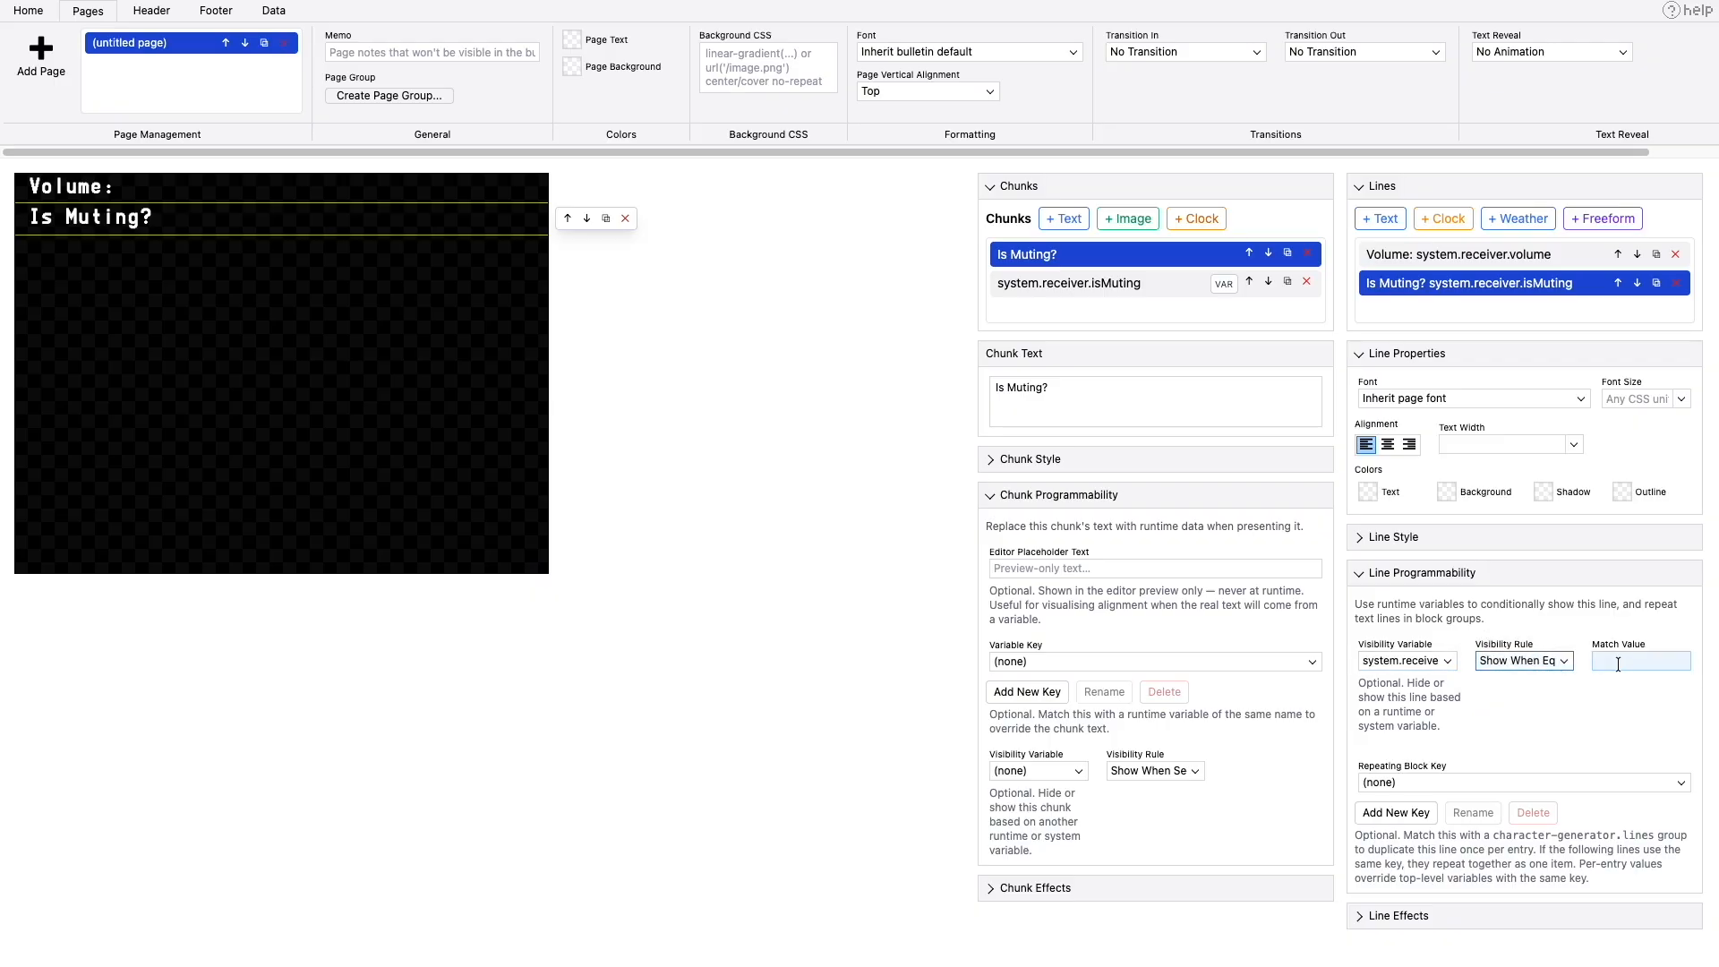
{"action": "left_click", "coordinate": [1618, 663]}
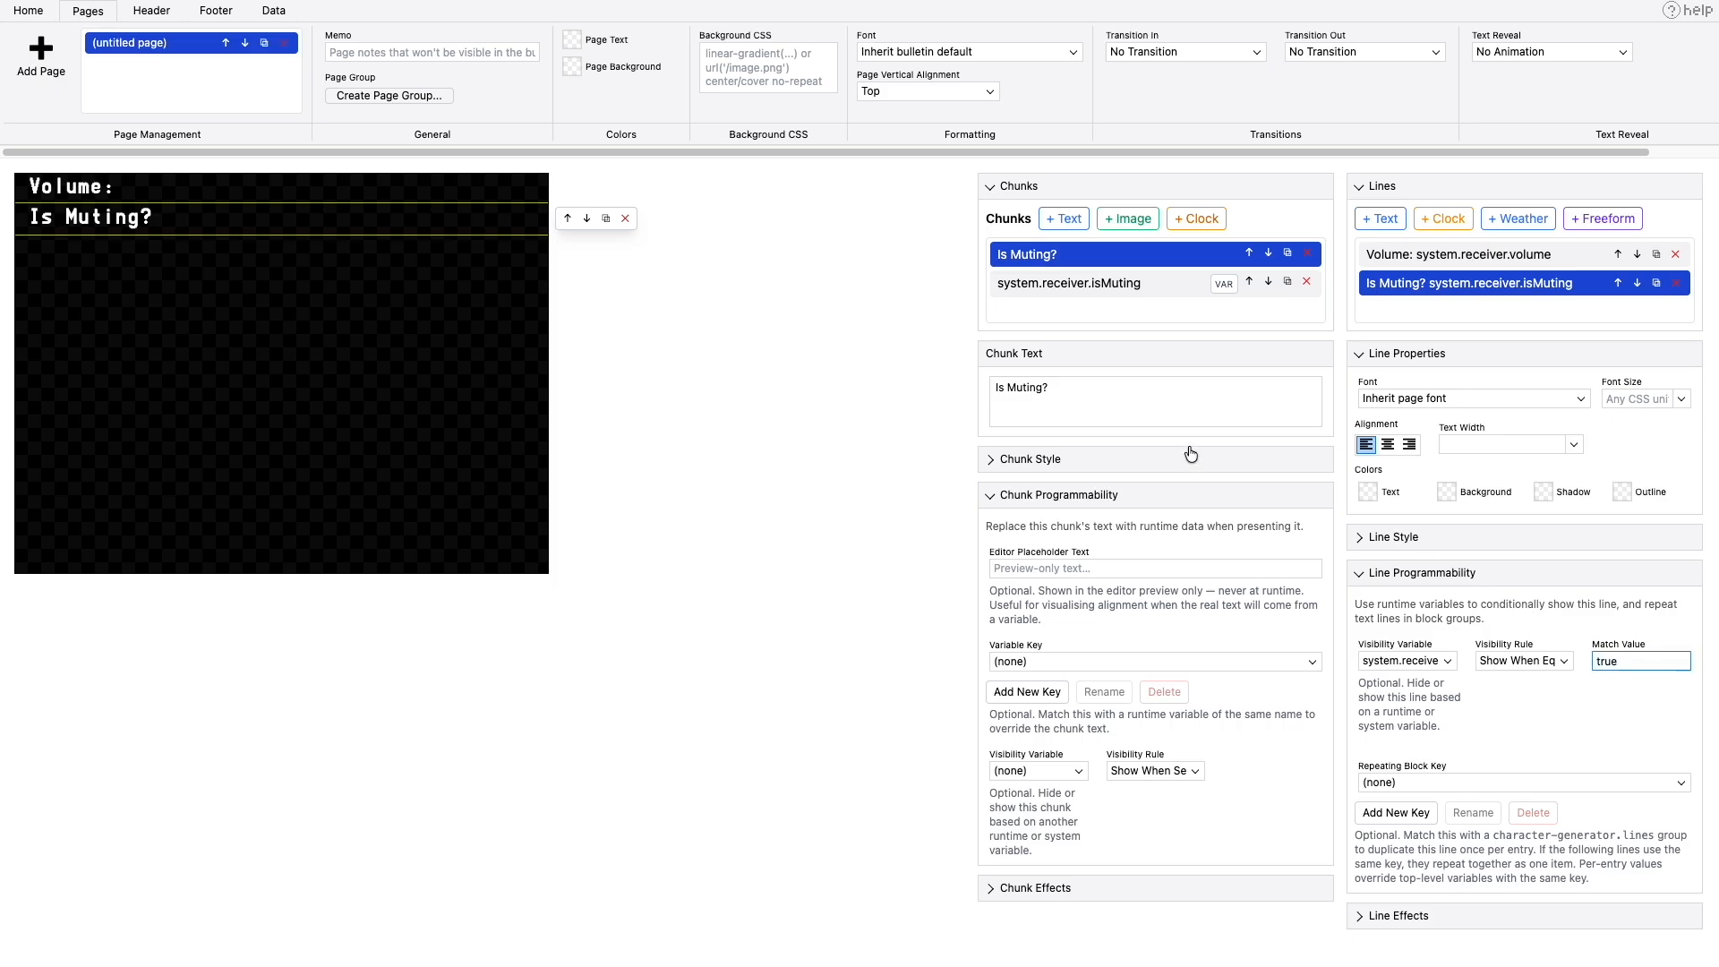
{"action": "left_click", "coordinate": [273, 10]}
{"action": "left_click", "coordinate": [54, 52]}
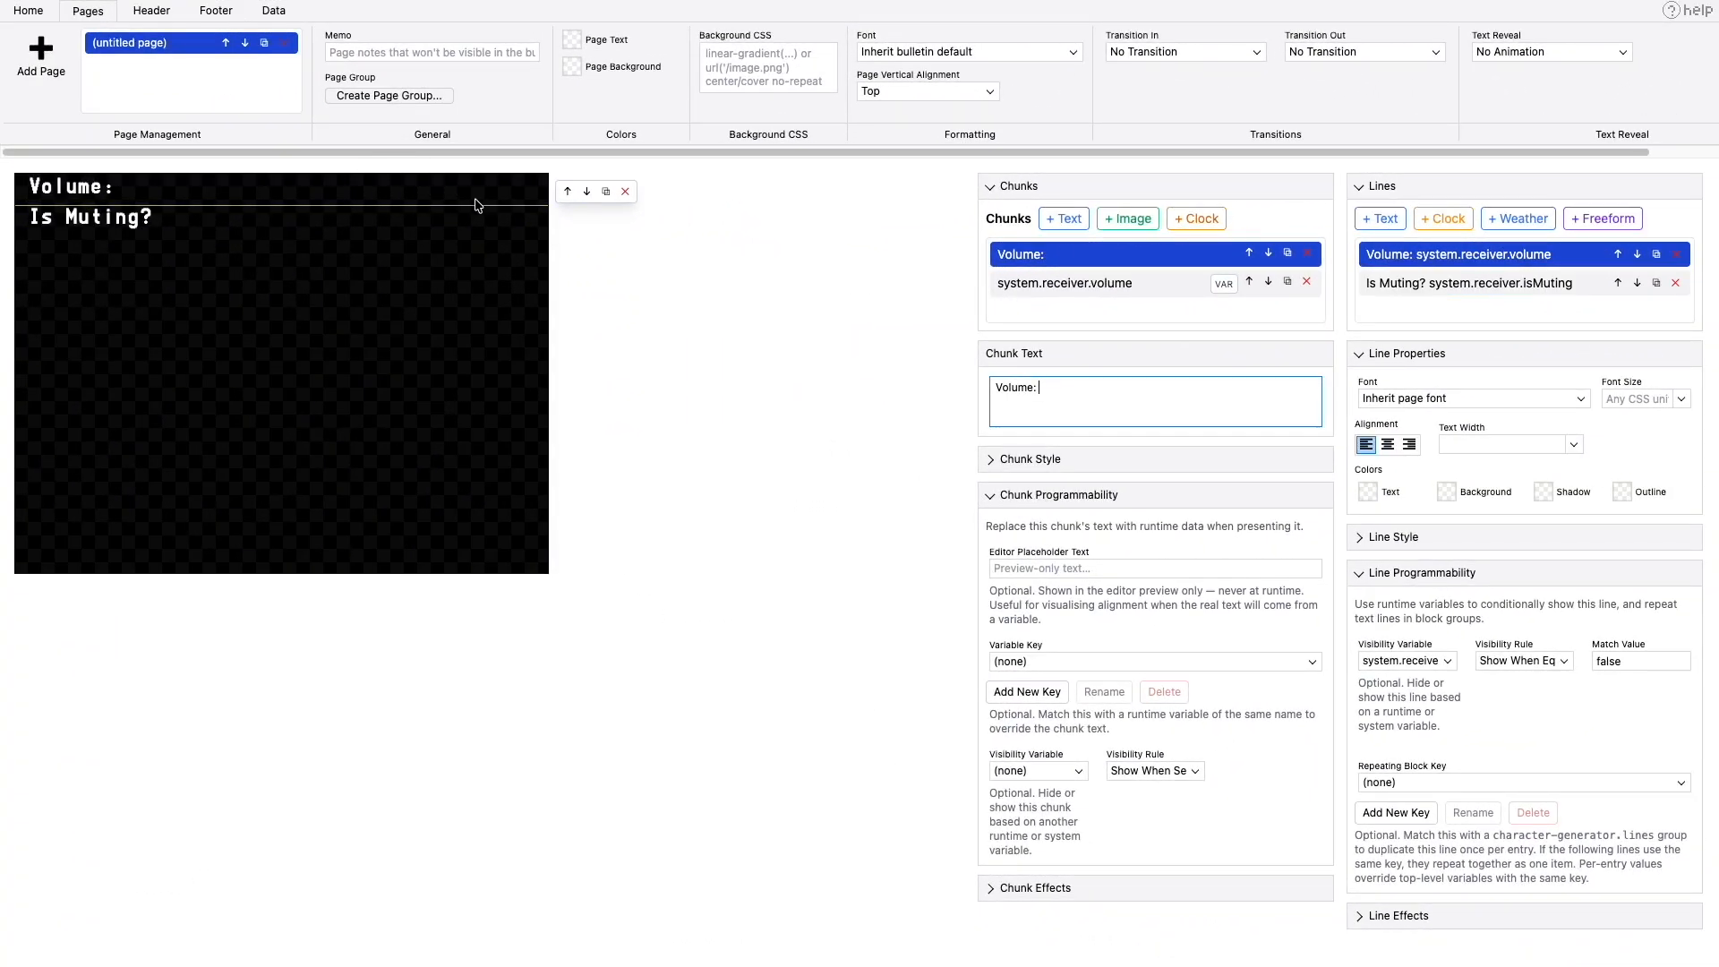
- Set the text display mode of the system.receiver.volume chunk to Match and Replace
{"action": "left_click", "coordinate": [1042, 289]}
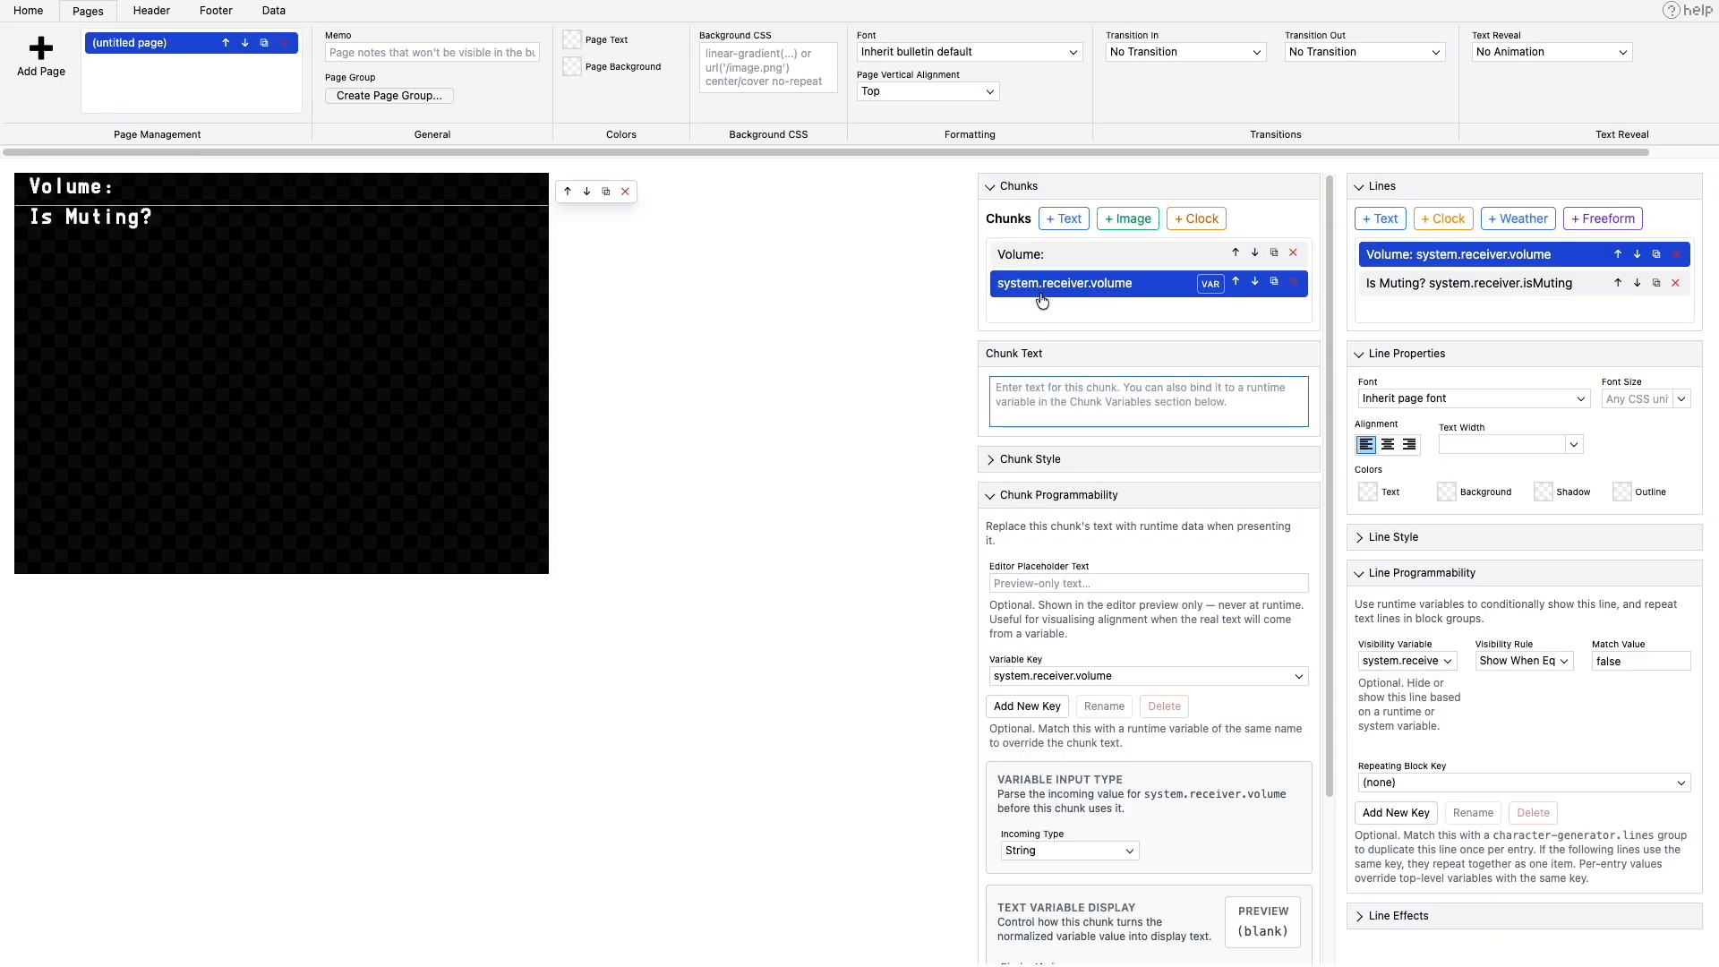
{"action": "scroll", "coordinate": [996, 562], "scroll_direction": "down", "scroll_amount": 2}
{"action": "left_click", "coordinate": [1066, 444]}
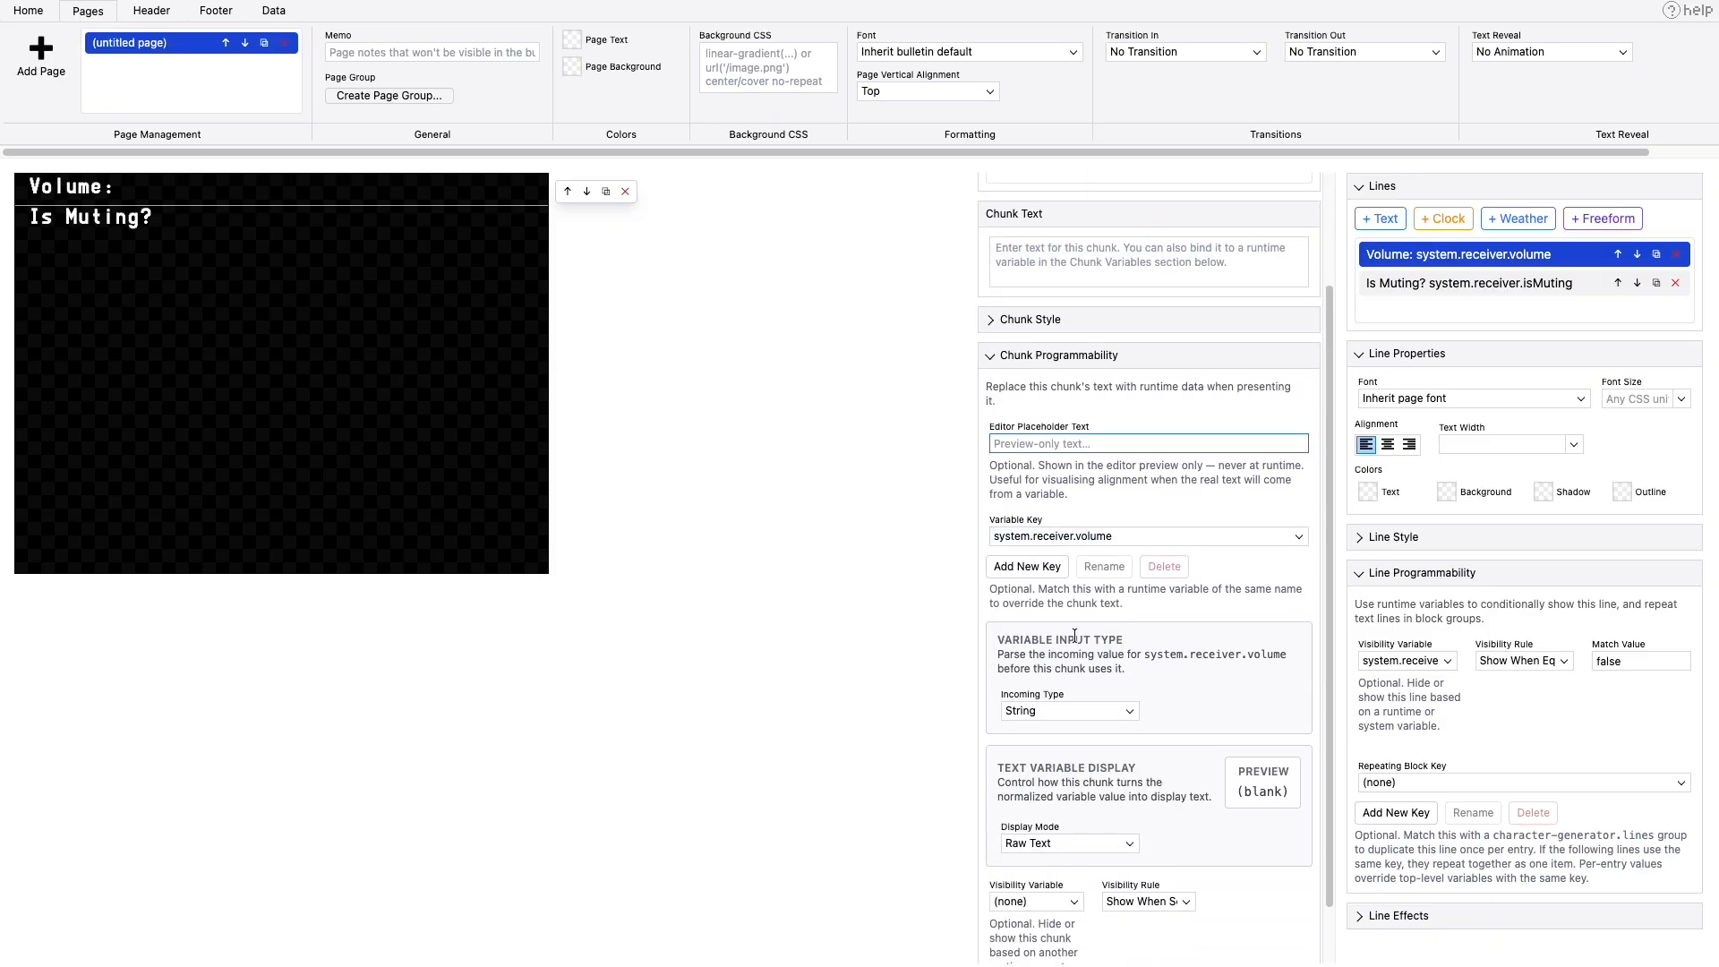
{"action": "scroll", "coordinate": [1075, 635], "scroll_direction": "down", "scroll_amount": 1}
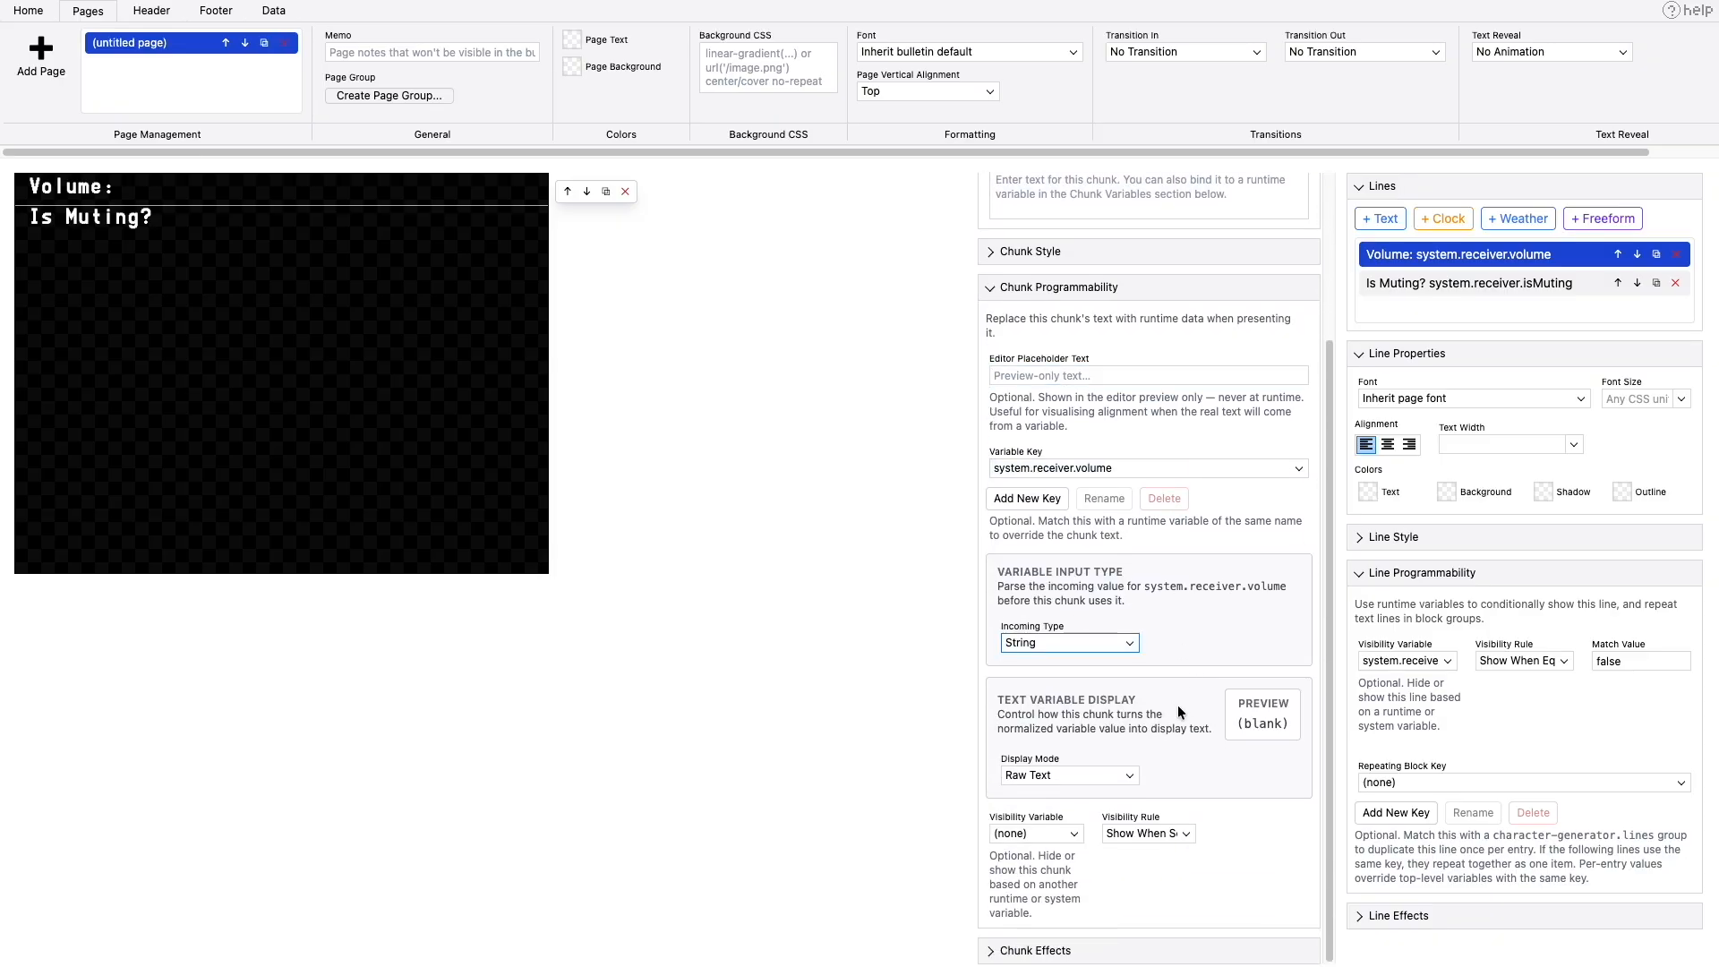
{"action": "left_click", "coordinate": [1104, 774]}
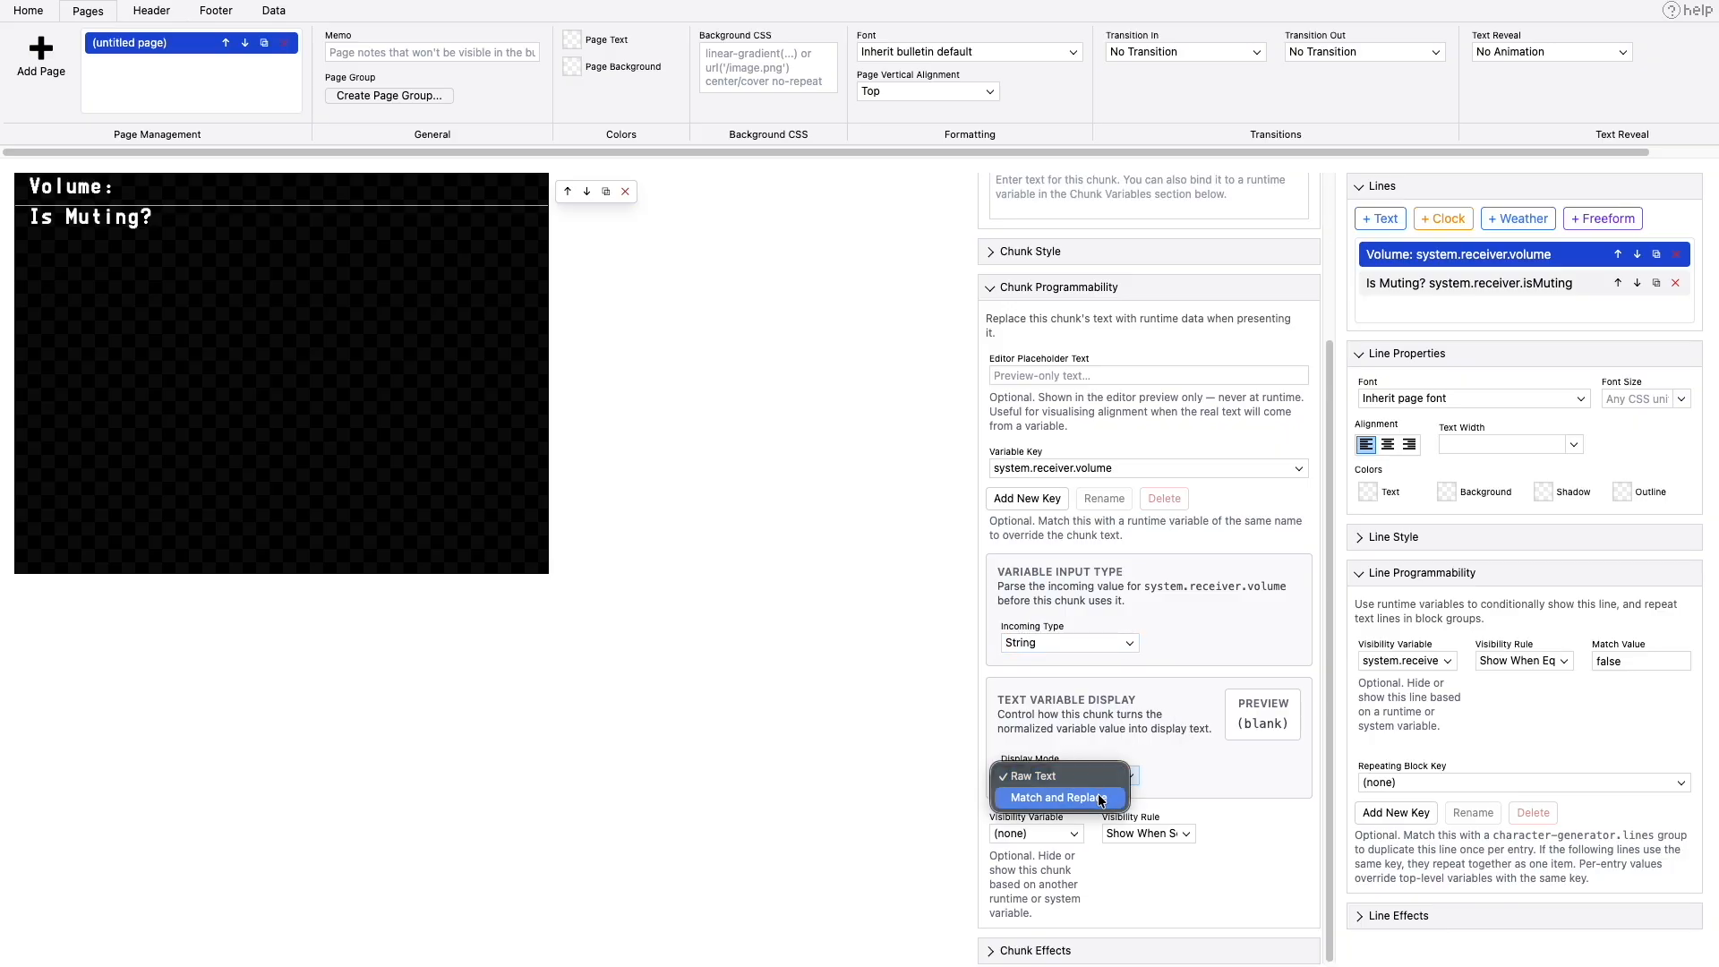
{"action": "left_click", "coordinate": [1098, 795]}
{"action": "scroll", "coordinate": [1207, 802], "scroll_direction": "down", "scroll_amount": 1}
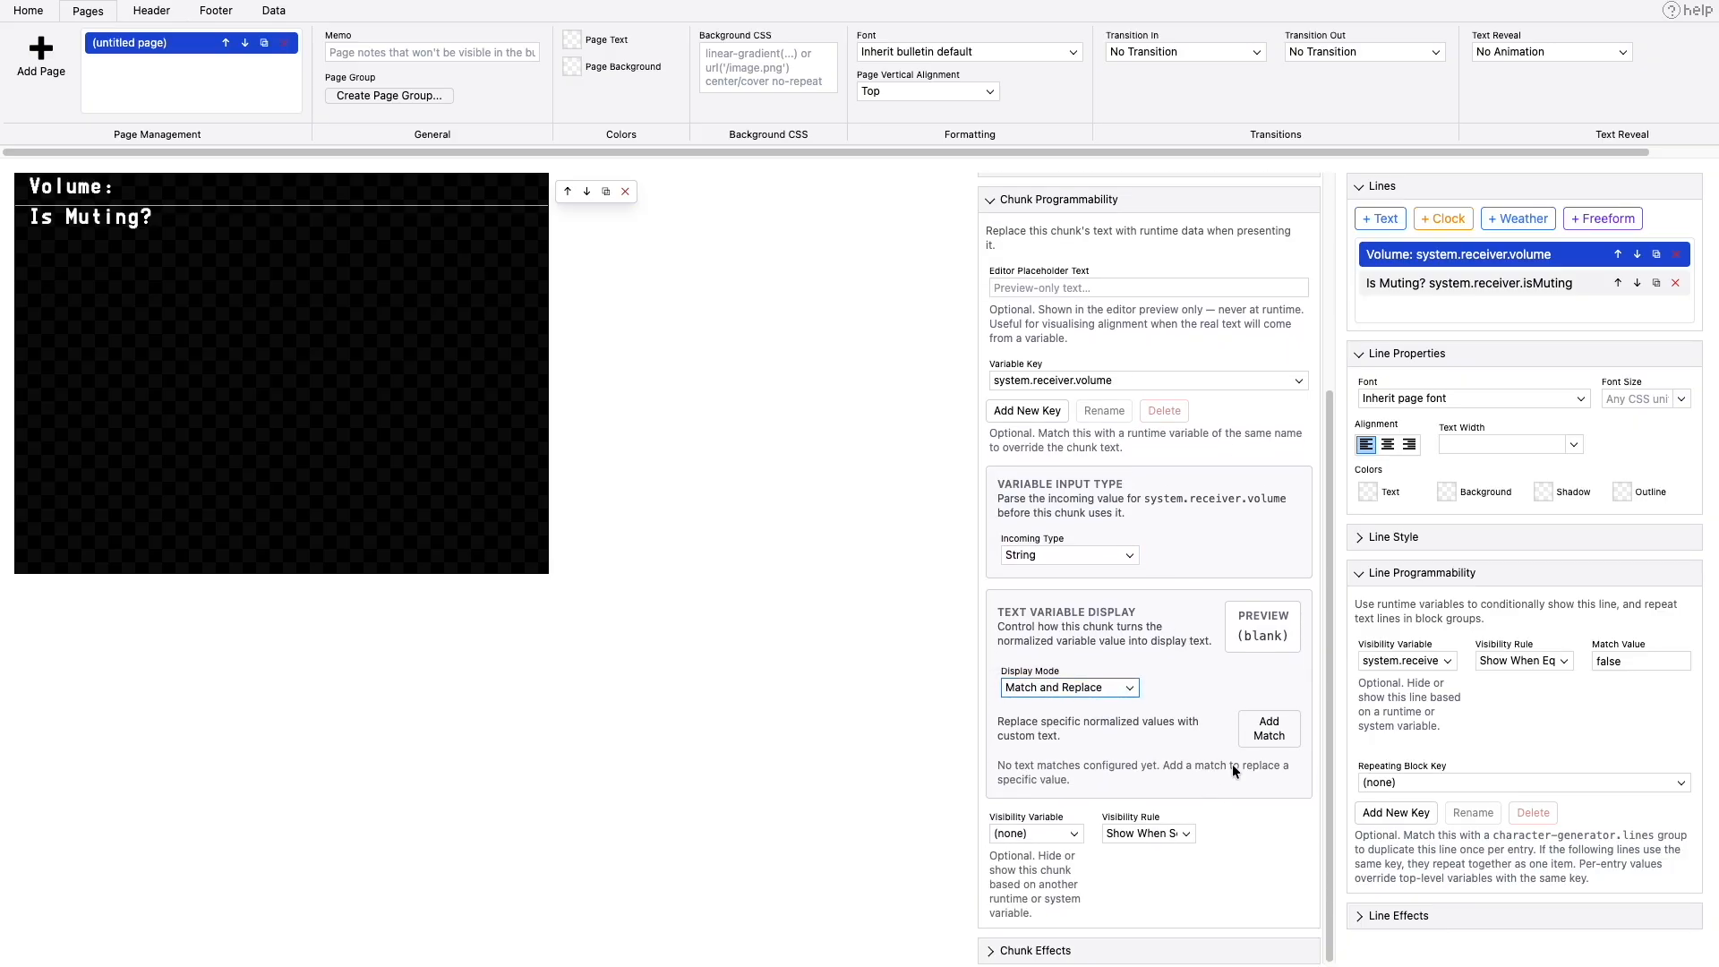
- Add text matches to the volume chunk: 0 displays "completely quiet" and 5 displays "whisper silent"
{"action": "left_click", "coordinate": [1271, 728]}
{"action": "left_click", "coordinate": [1057, 796]}
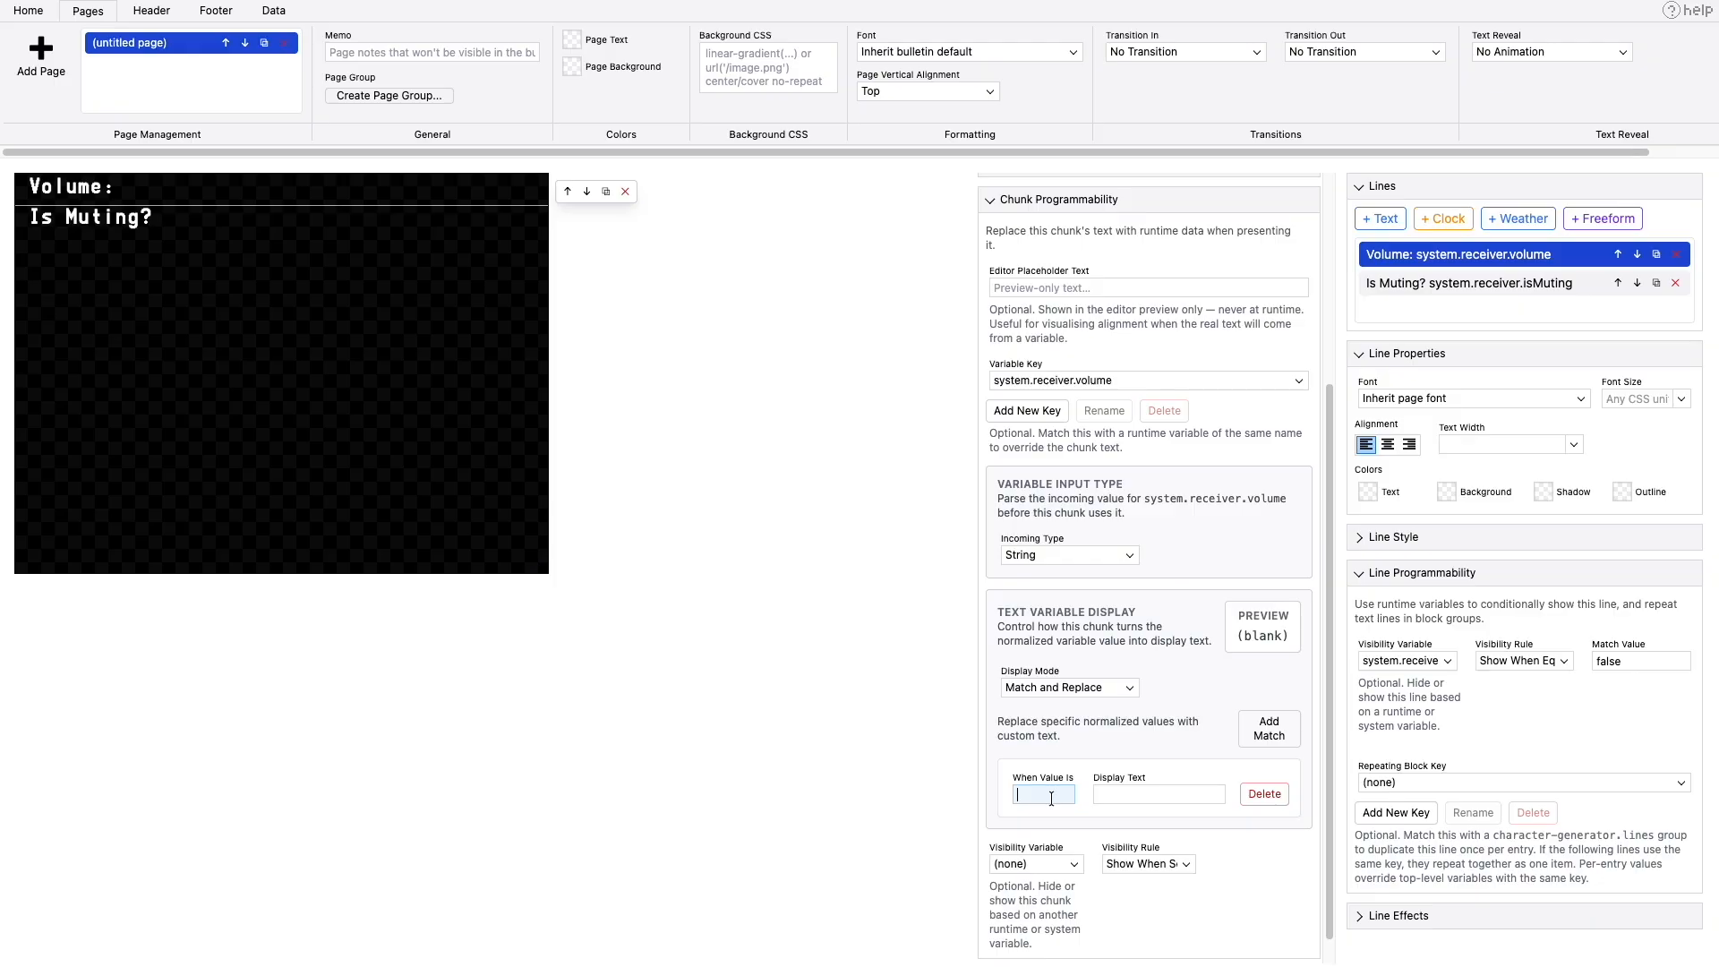
{"action": "type", "text": "0"}
{"action": "key", "text": "Tab"}
{"action": "type", "text": "completely quiet"}
{"action": "left_click", "coordinate": [1270, 729]}
{"action": "type", "text": "5"}
{"action": "key", "text": "Tab"}
{"action": "type", "text": "whisper silent"}
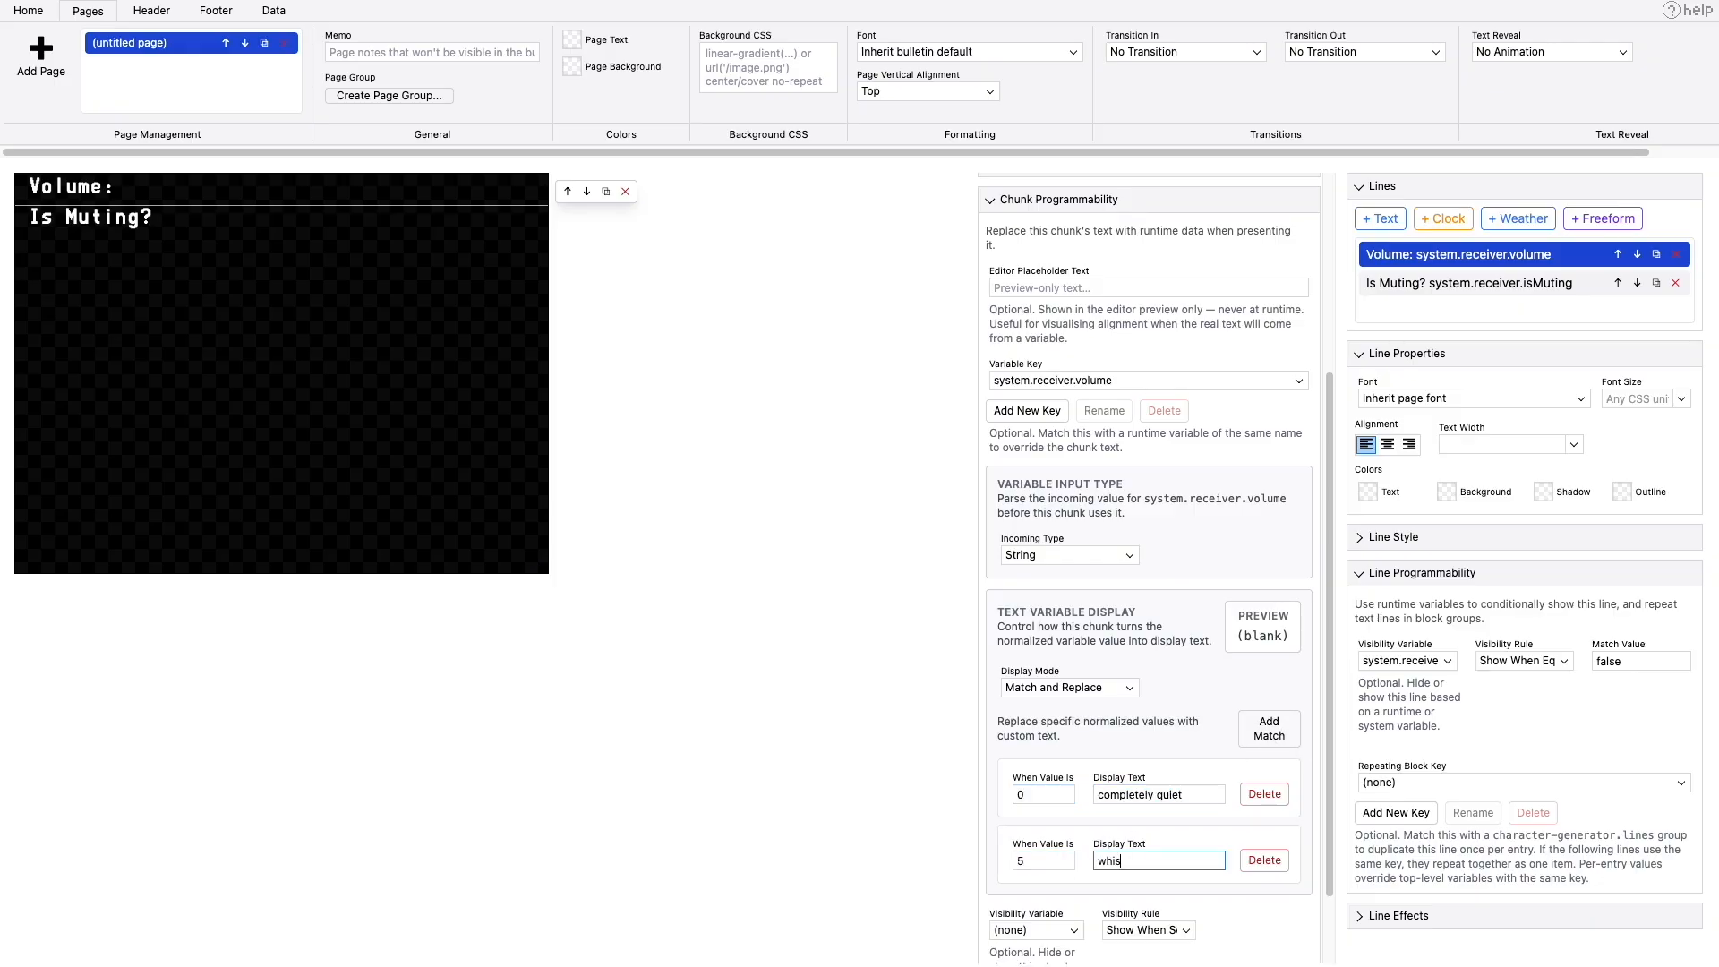
- Add text matches for volume 10 as "whisper" and volume 15 as "kinda quiet"
{"action": "left_click", "coordinate": [1270, 729]}
{"action": "scroll", "coordinate": [1155, 762], "scroll_direction": "down", "scroll_amount": 2}
{"action": "left_click", "coordinate": [1039, 764]}
{"action": "type", "text": "10"}
{"action": "key", "text": "Tab"}
{"action": "type", "text": "whisper"}
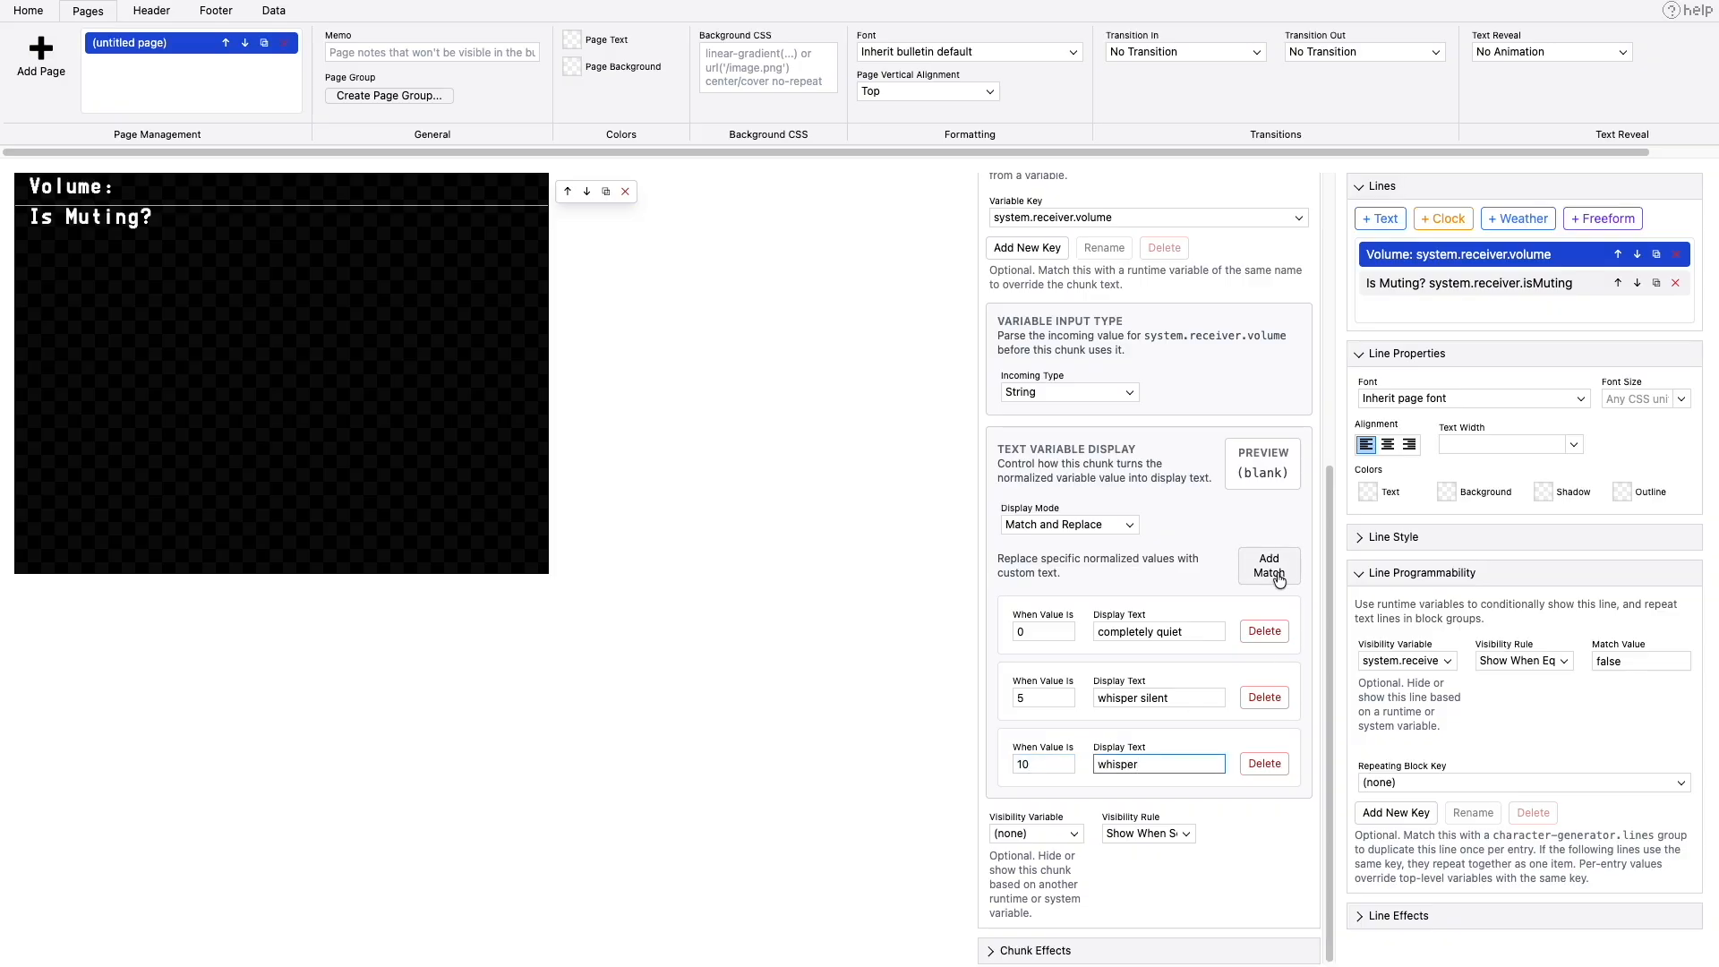
{"action": "left_click", "coordinate": [1270, 565]}
{"action": "type", "text": "15"}
{"action": "key", "text": "Tab"}
{"action": "scroll", "coordinate": [1269, 565], "scroll_direction": "down", "scroll_amount": 1}
{"action": "type", "text": "kinda quiet"}
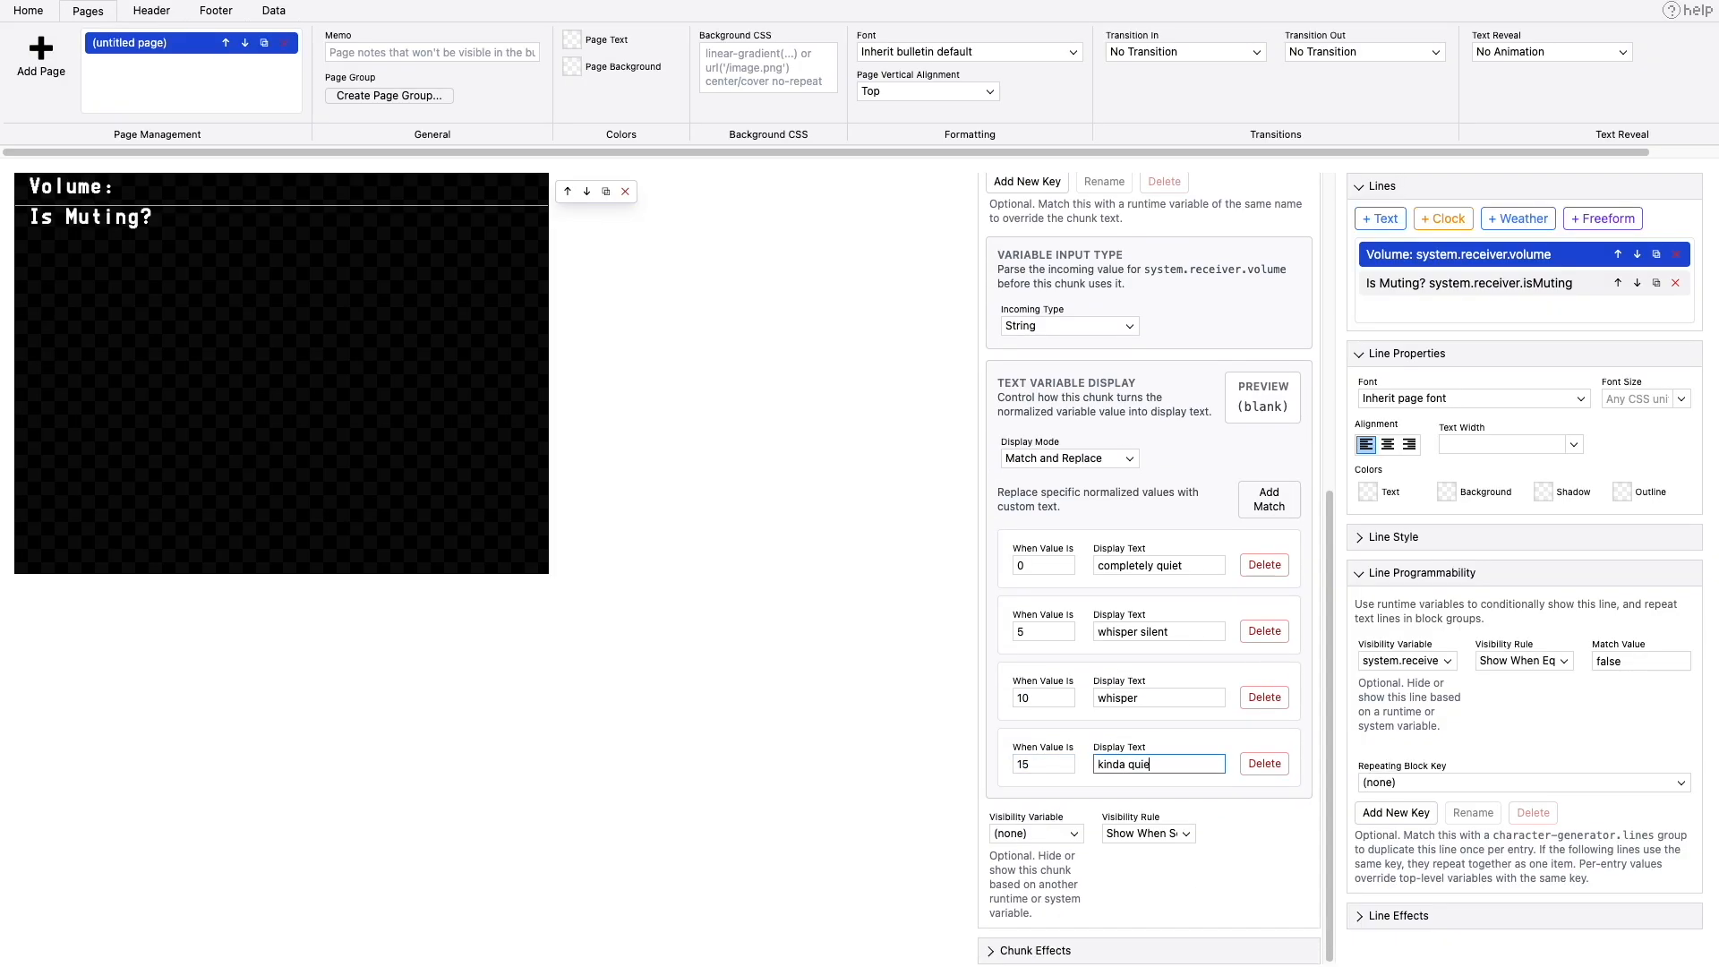
- Add a match for volume 20 displaying "kinda quiet" and change the text for 15 to "pretty quiet"
{"action": "left_click", "coordinate": [1270, 499]}
{"action": "type", "text": "20"}
{"action": "key", "text": "Tab"}
{"action": "type", "text": "pre"}
{"action": "key", "text": "BackSpace"}
{"action": "key", "text": "BackSpace"}
{"action": "key", "text": "BackSpace"}
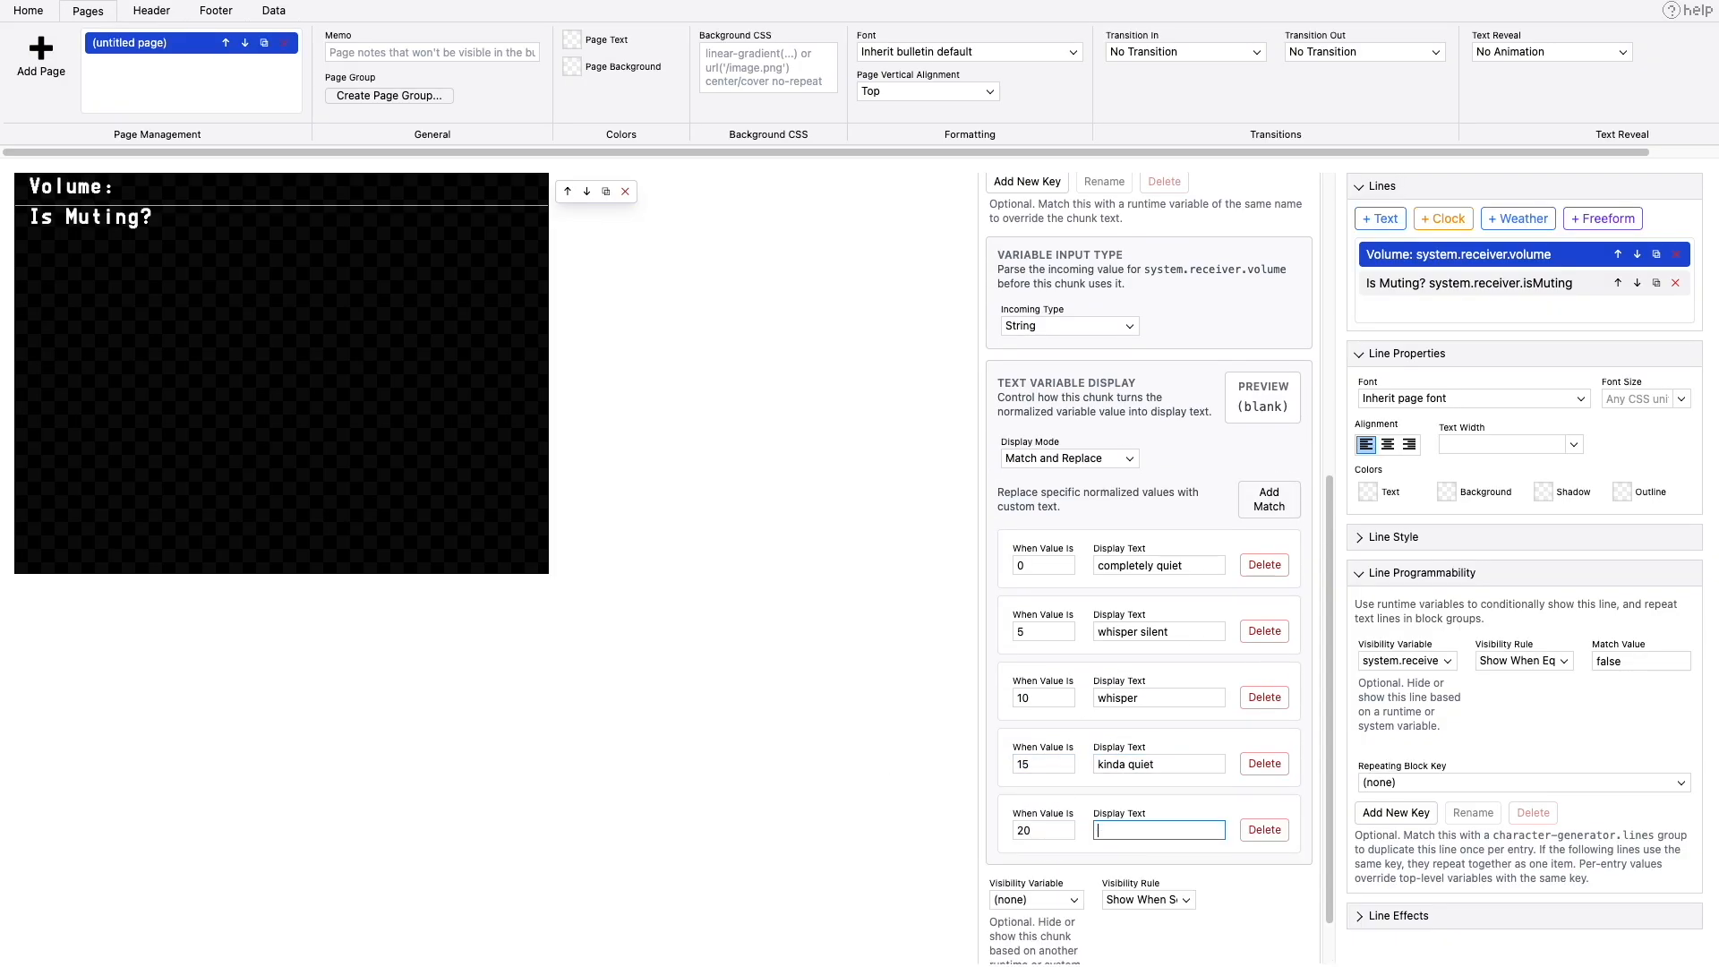
{"action": "double_click", "coordinate": [1118, 764]}
{"action": "type", "text": "pretty"}
{"action": "left_click", "coordinate": [1160, 829]}
{"action": "type", "text": "kinda quiet"}
- Add text matches for volume 25 as "average" and volume 30 as "a little louder"
{"action": "left_click", "coordinate": [1269, 499]}
{"action": "scroll", "coordinate": [1088, 722], "scroll_direction": "down", "scroll_amount": 2}
{"action": "type", "text": "25"}
{"action": "key", "text": "Tab"}
{"action": "type", "text": "average"}
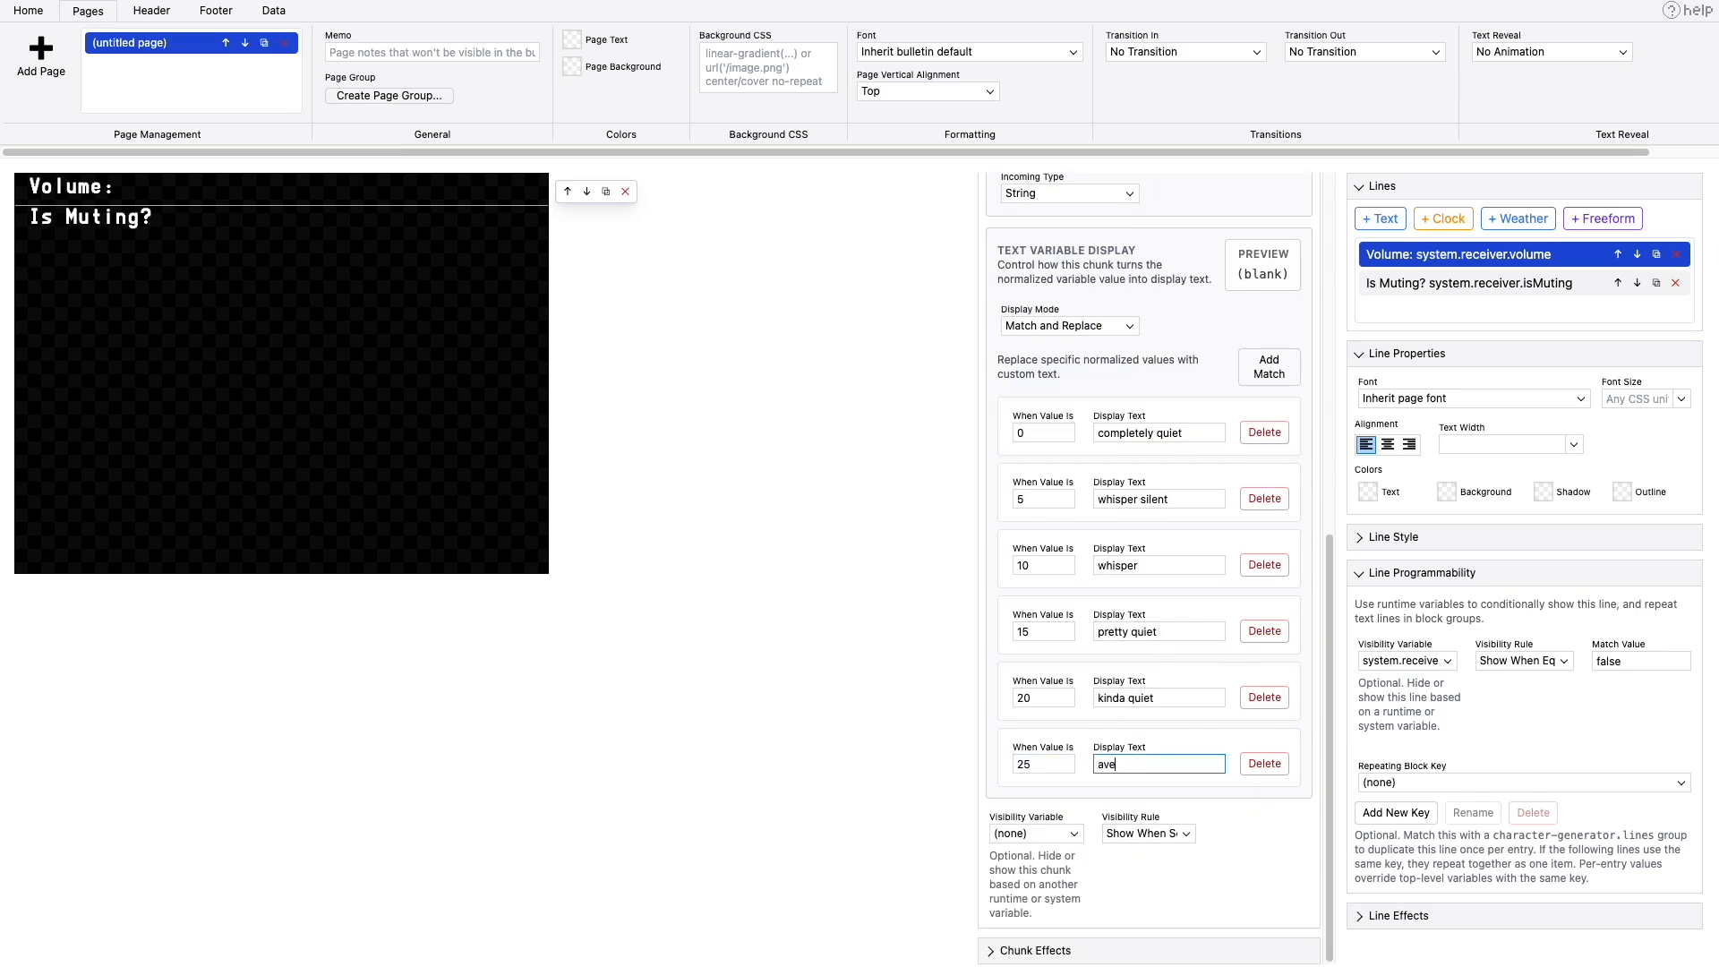
{"action": "left_click", "coordinate": [1270, 366]}
{"action": "type", "text": "30"}
{"action": "key", "text": "Tab"}
{"action": "type", "text": "a little louder"}
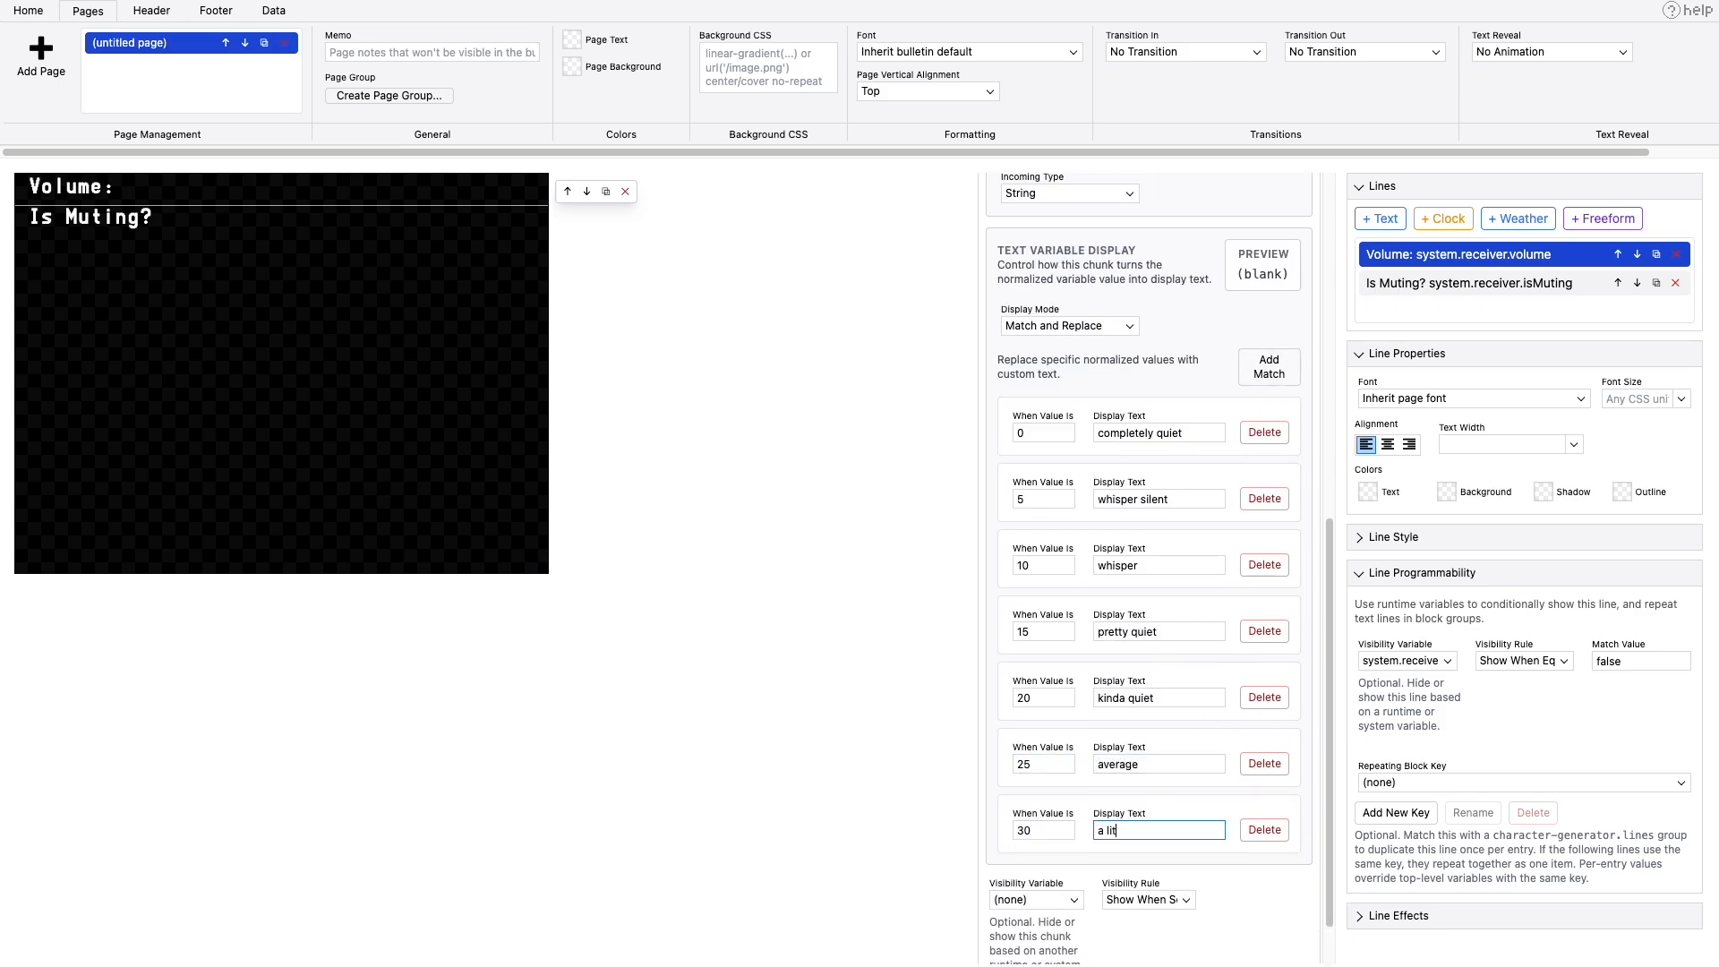
- Add text matches for volume 35 as "kinda loud" and volume 40 as "pretty loud"
{"action": "left_click", "coordinate": [1270, 367]}
{"action": "scroll", "coordinate": [1269, 366], "scroll_direction": "down", "scroll_amount": 2}
{"action": "type", "text": "35"}
{"action": "key", "text": "Tab"}
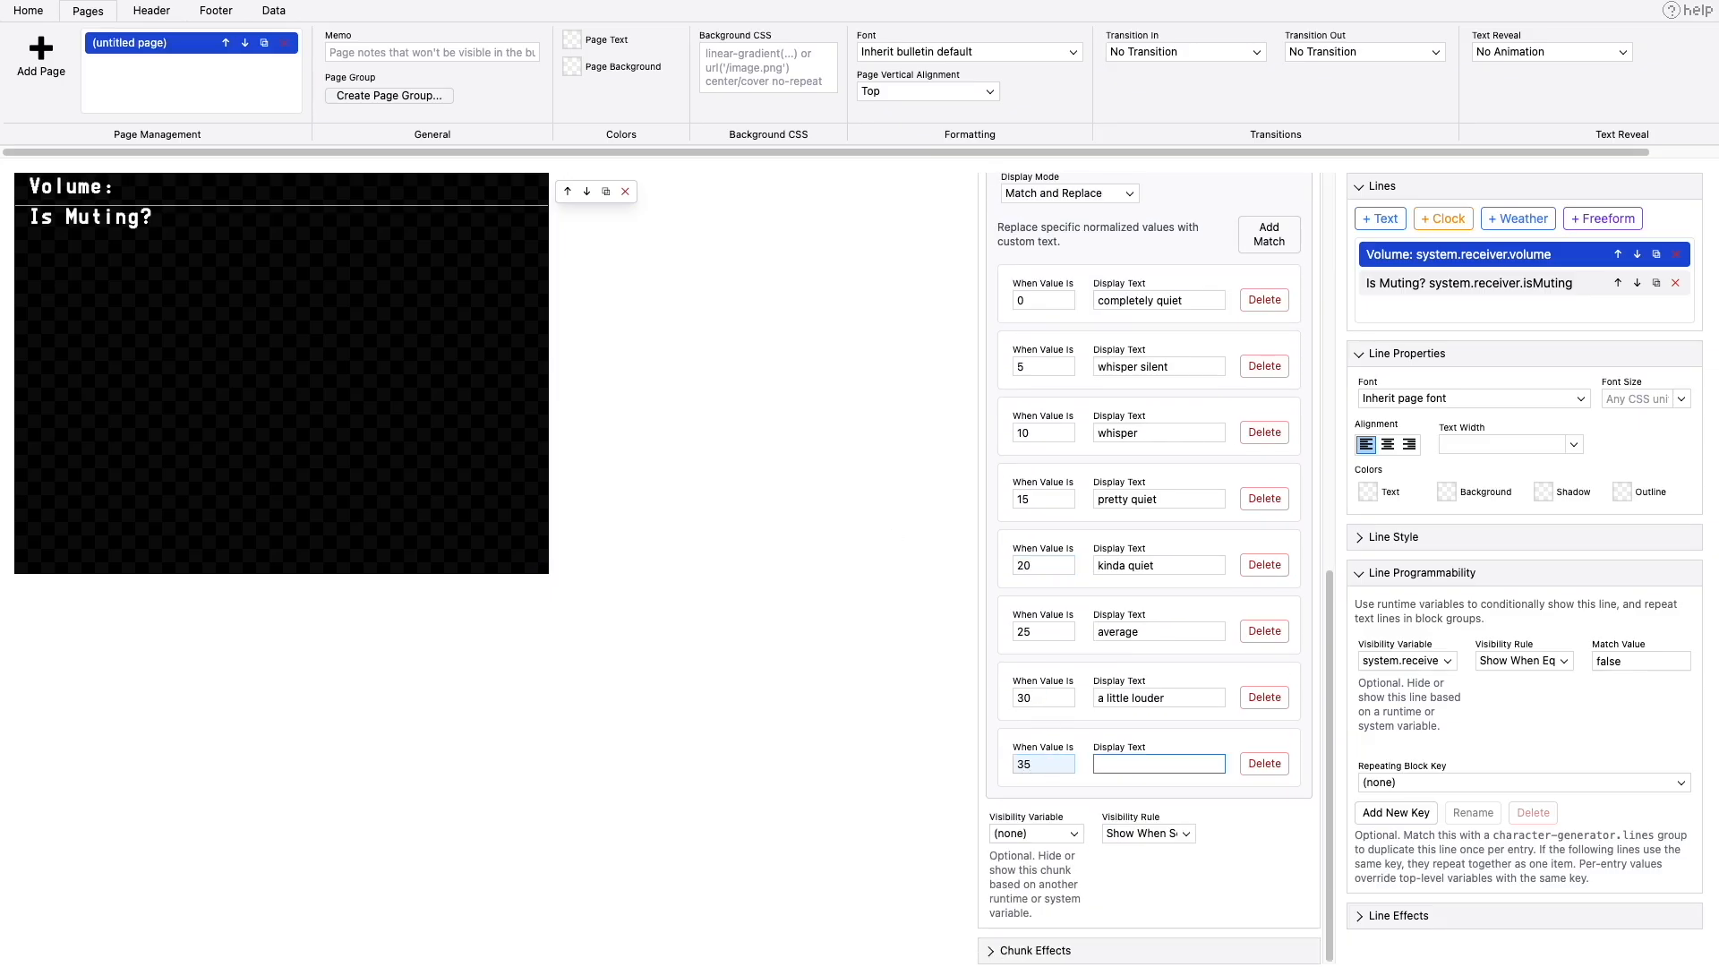
{"action": "type", "text": "kinda loud"}
{"action": "left_click", "coordinate": [1269, 234]}
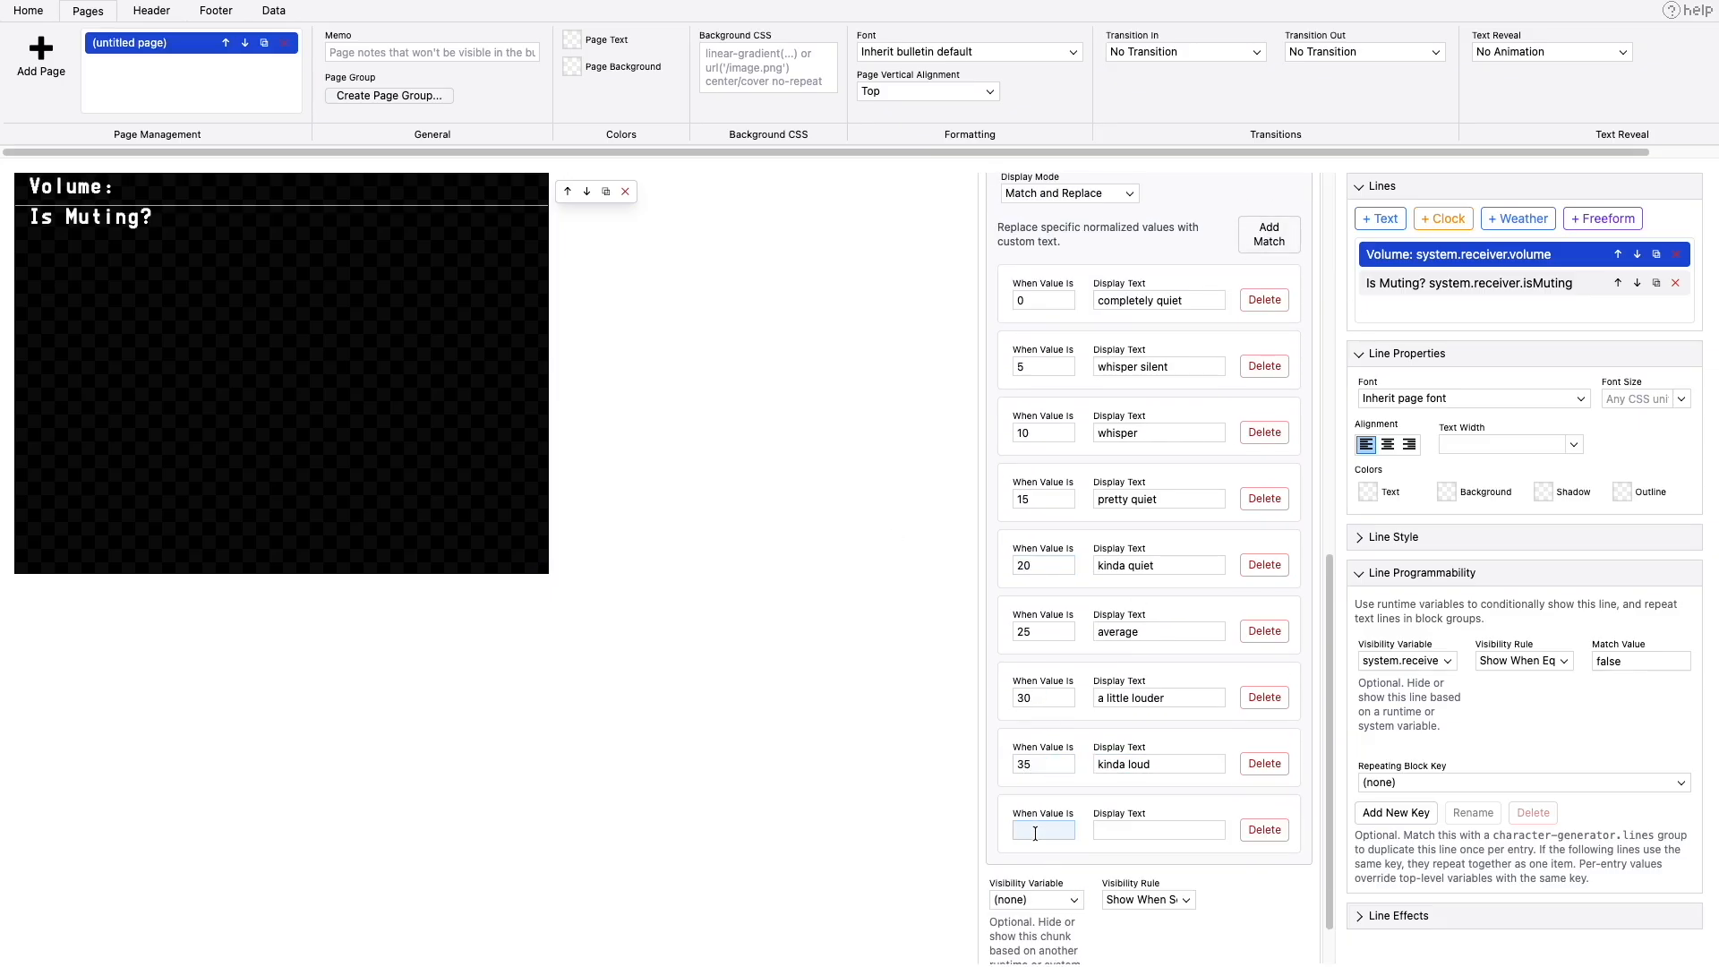
{"action": "type", "text": "40"}
{"action": "key", "text": "Tab"}
{"action": "type", "text": "pretty loud"}
- Add text matches for volume 45 as "loud" and for volume 50
{"action": "left_click", "coordinate": [1270, 234]}
{"action": "type", "text": "45"}
{"action": "key", "text": "Tab"}
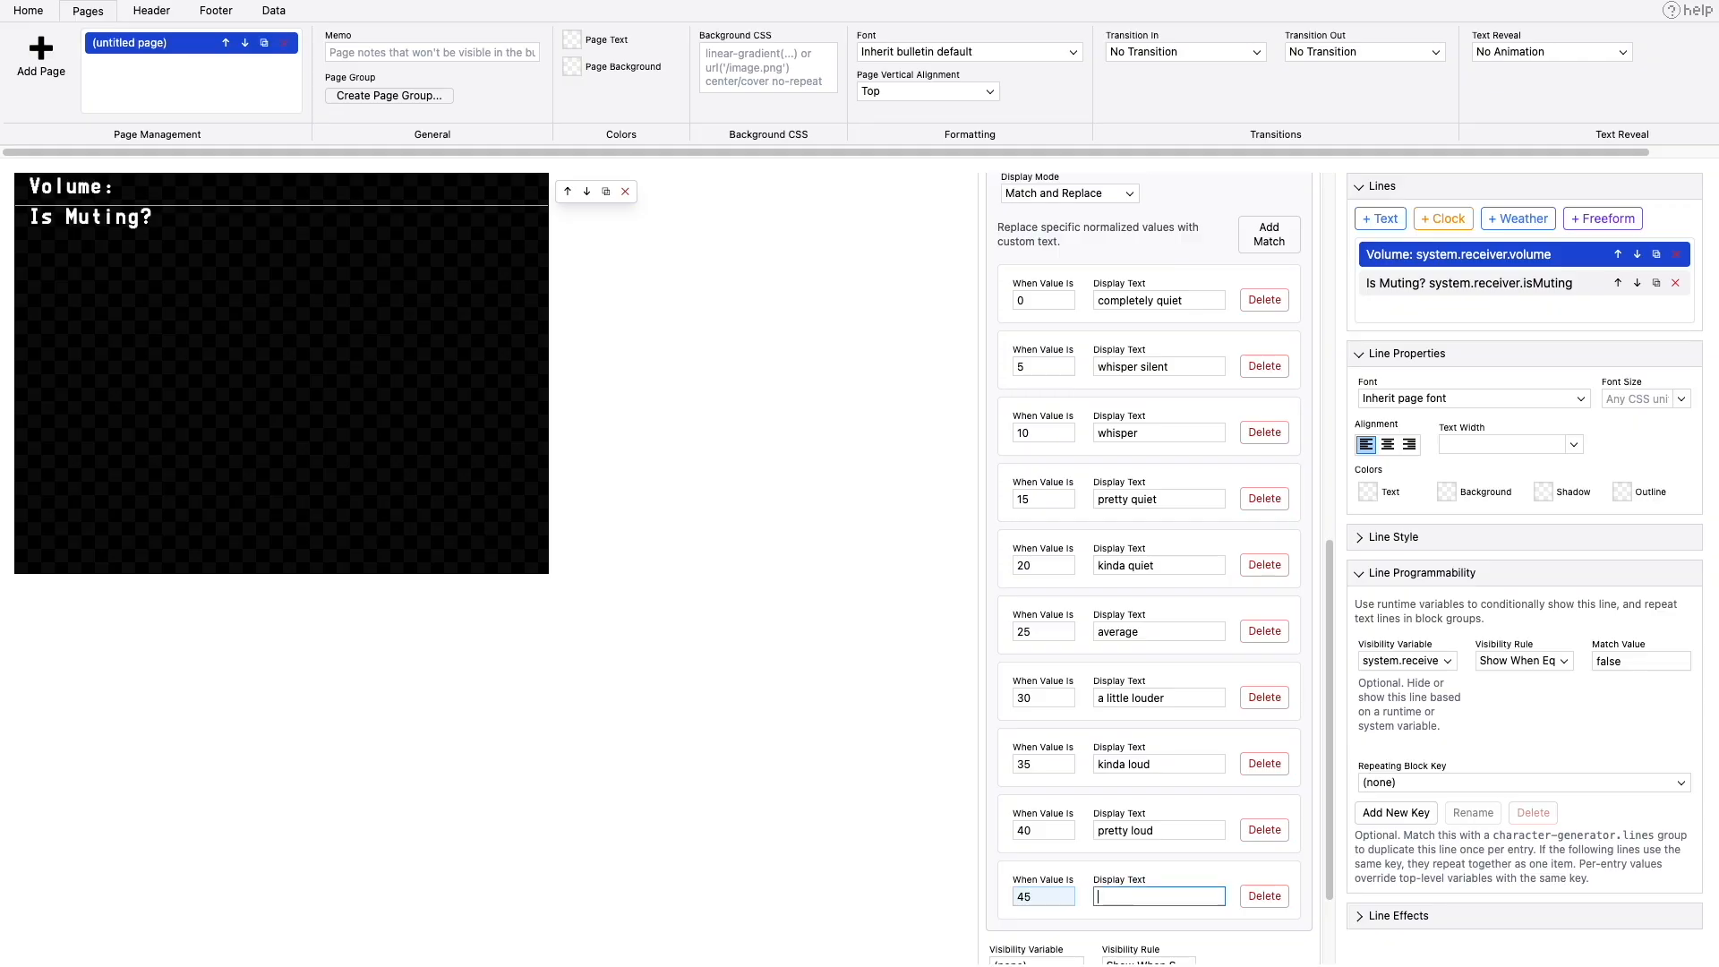
{"action": "type", "text": "loud"}
{"action": "left_click", "coordinate": [1270, 233]}
{"action": "type", "text": "50"}
{"action": "key", "text": "Tab"}
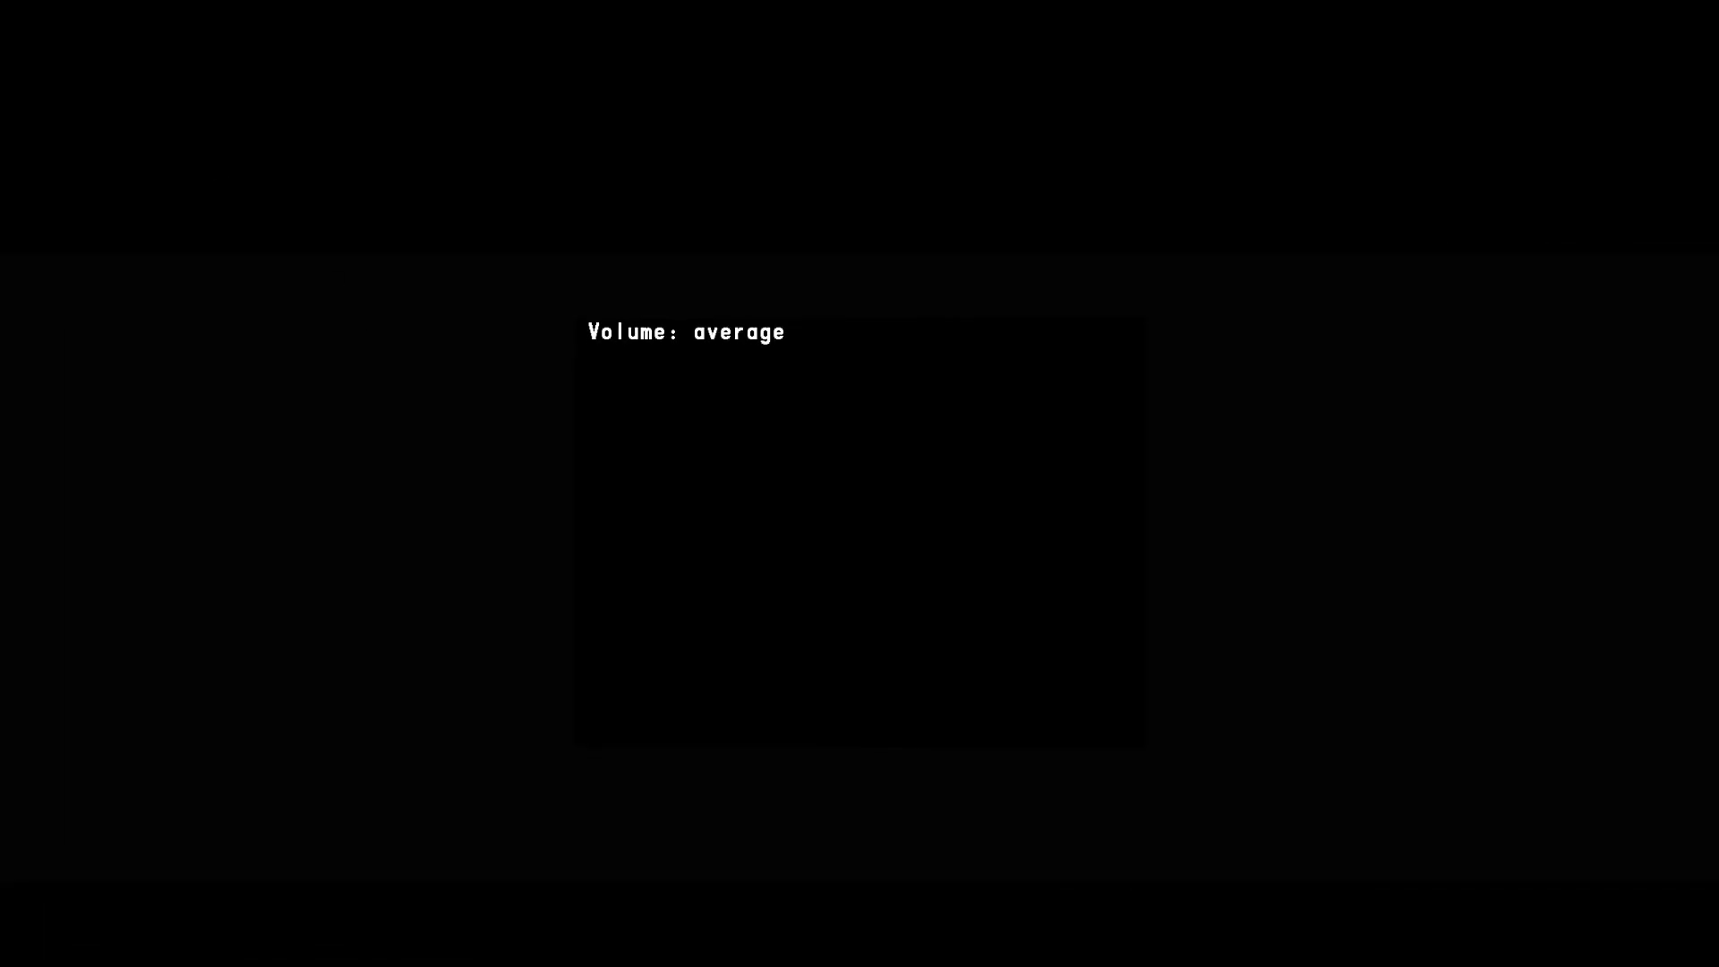
- Test the volume overlay's text replacements by lowering the TV volume and raising it back up through its range
{"action": "key", "text": "minus"}
{"action": "key", "text": "minus"}
{"action": "key", "text": "minus"}
{"action": "key", "text": "minus"}
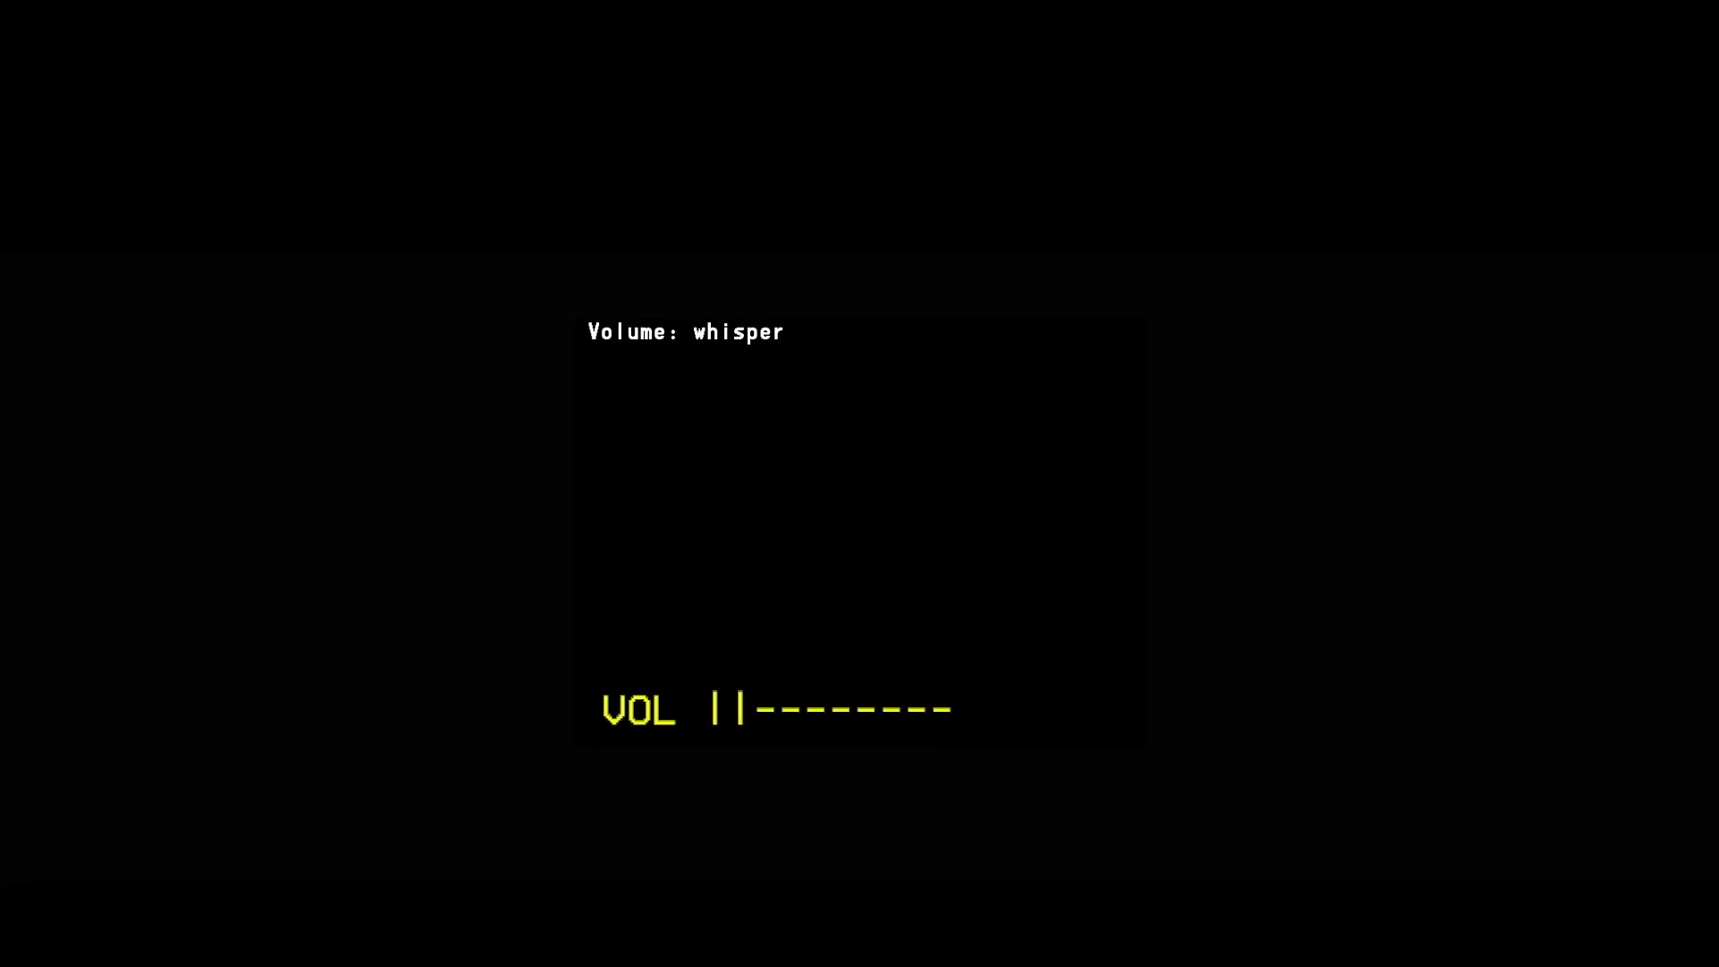
{"action": "key", "text": "minus"}
{"action": "key", "text": "plus"}
{"action": "key", "text": "plus"}
{"action": "key", "text": "plus"}
{"action": "key", "text": "plus"}
{"action": "key", "text": "plus"}
{"action": "key", "text": "plus"}
{"action": "key", "text": "plus"}
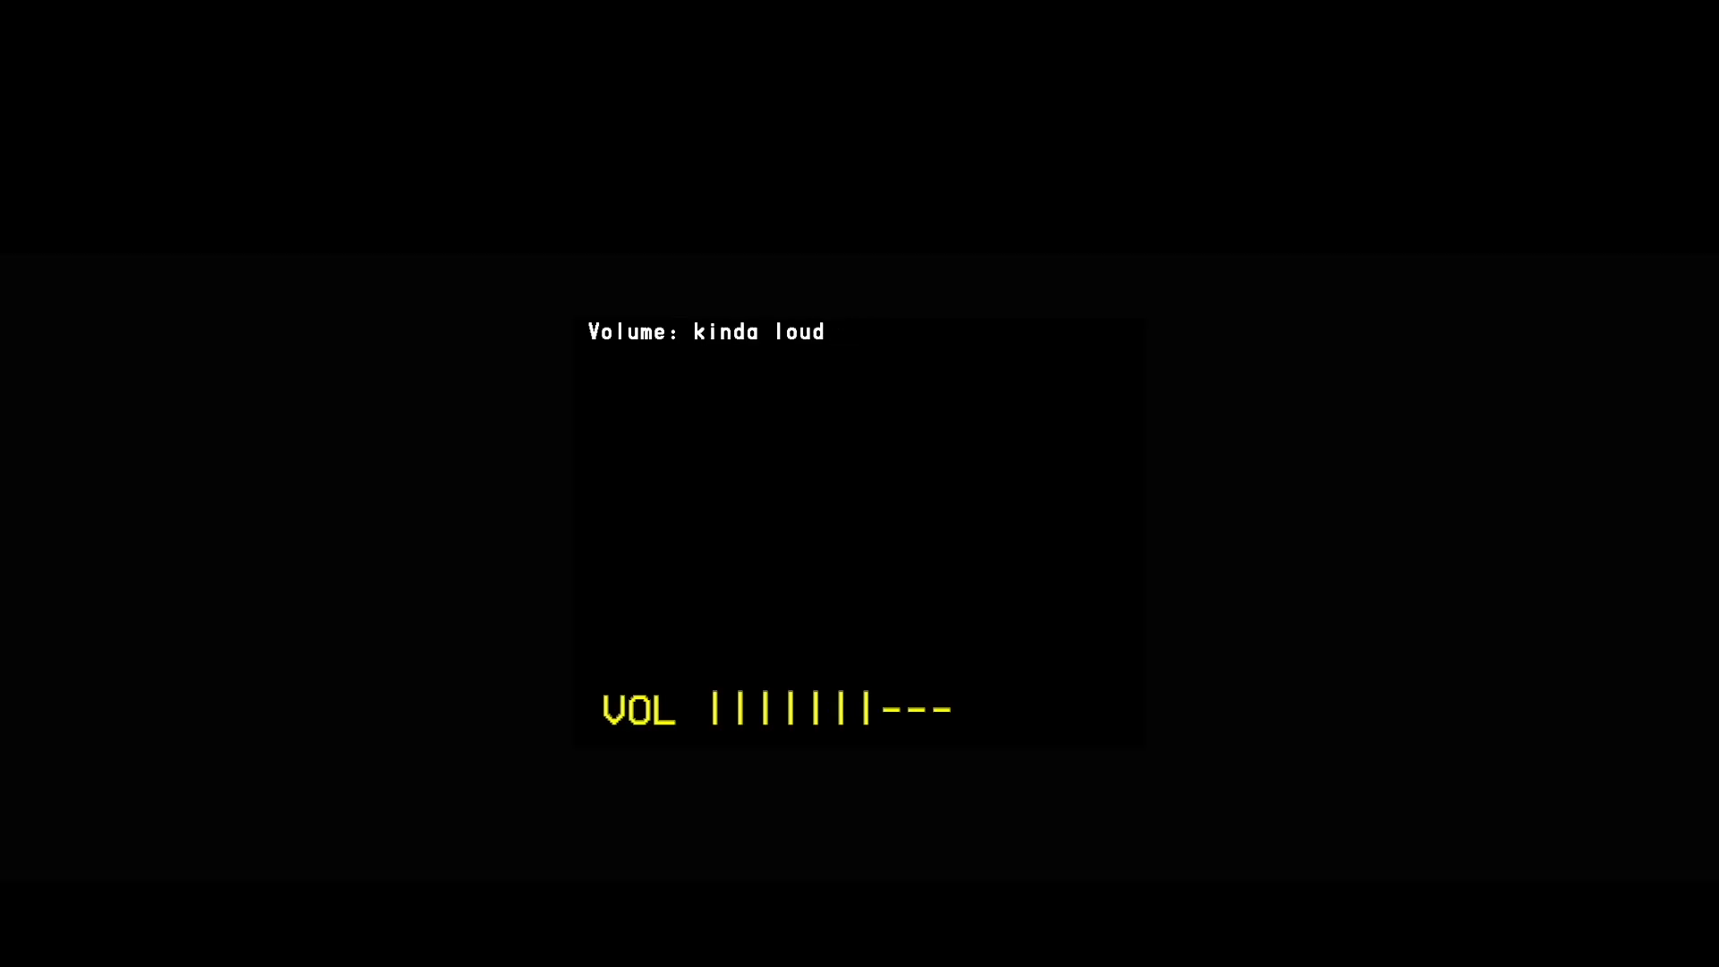
{"action": "key", "text": "plus"}
{"action": "key", "text": "plus"}
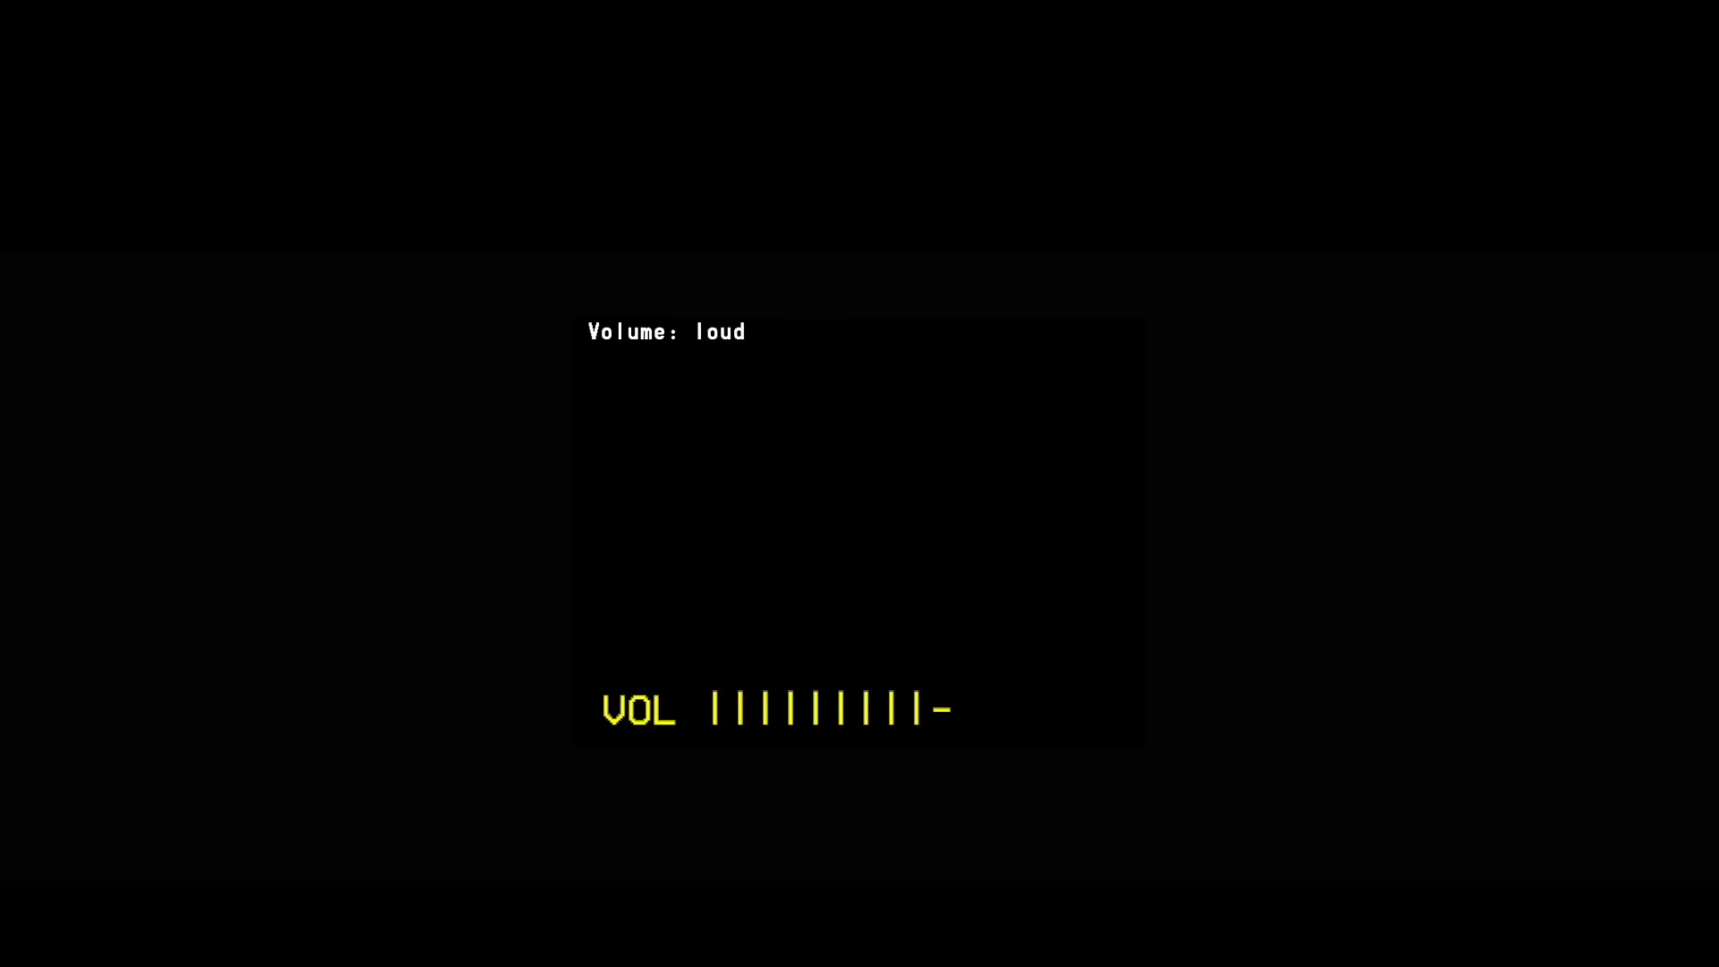
{"action": "key", "text": "plus"}
{"action": "key", "text": "Escape"}
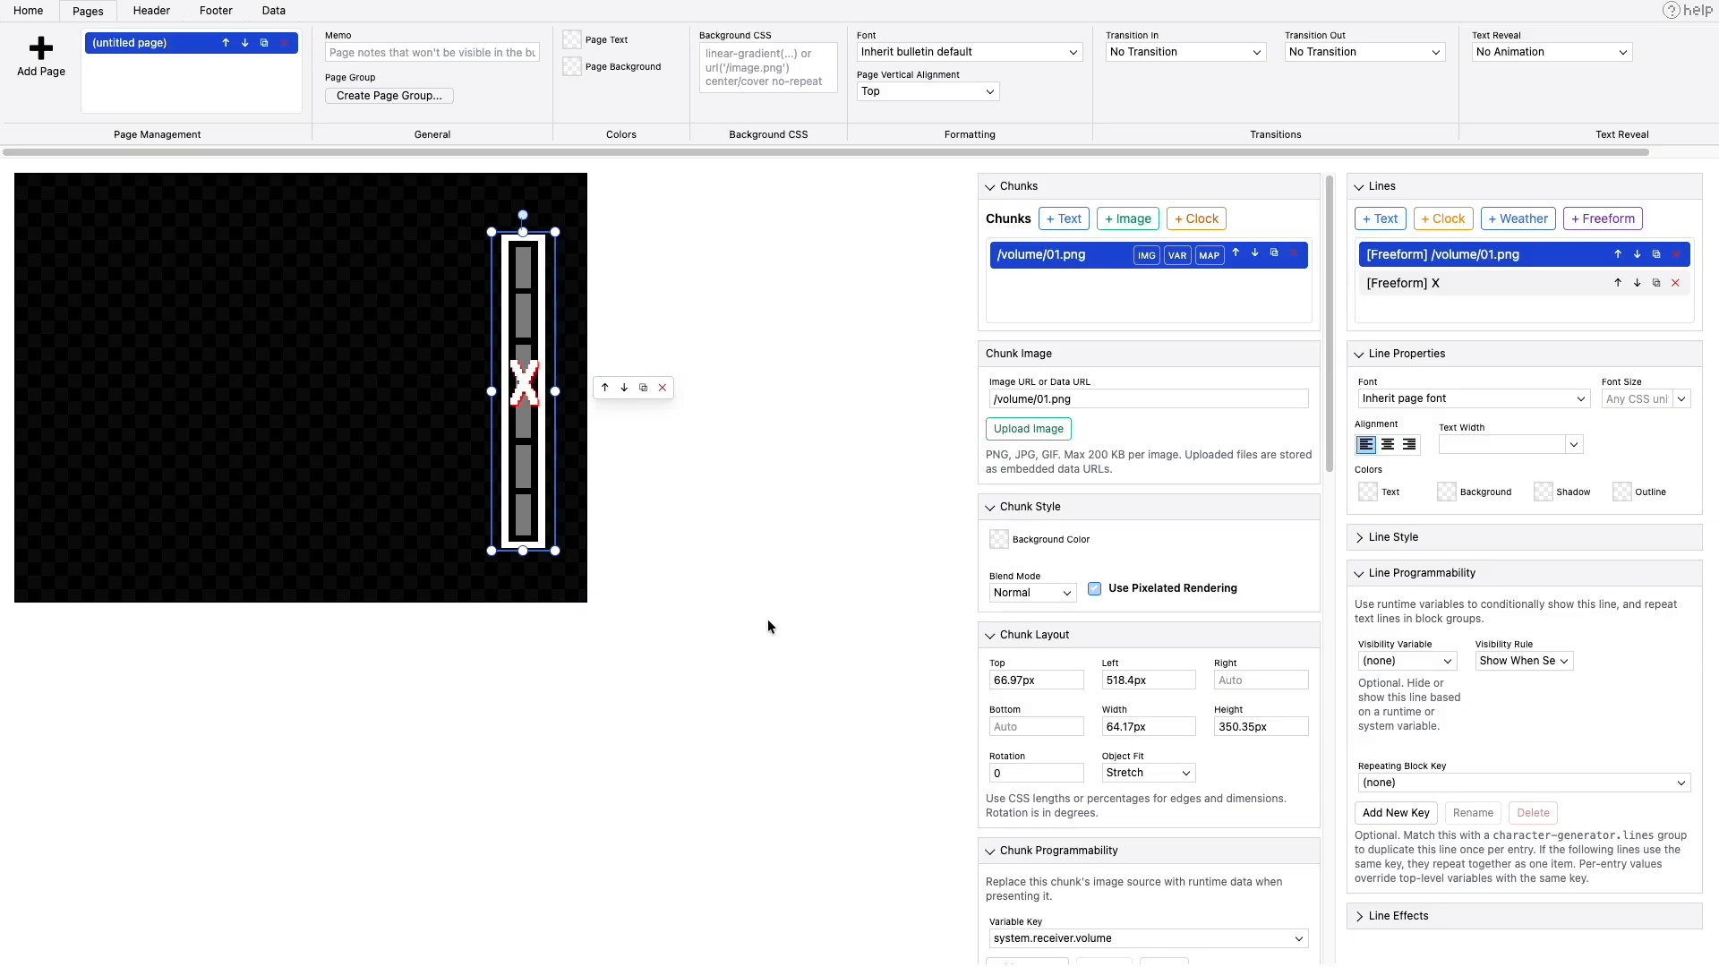
- Examine the visibility variable and visibility rule of the freeform X line's text chunk
{"action": "left_click", "coordinate": [1415, 259]}
{"action": "left_click", "coordinate": [1414, 285]}
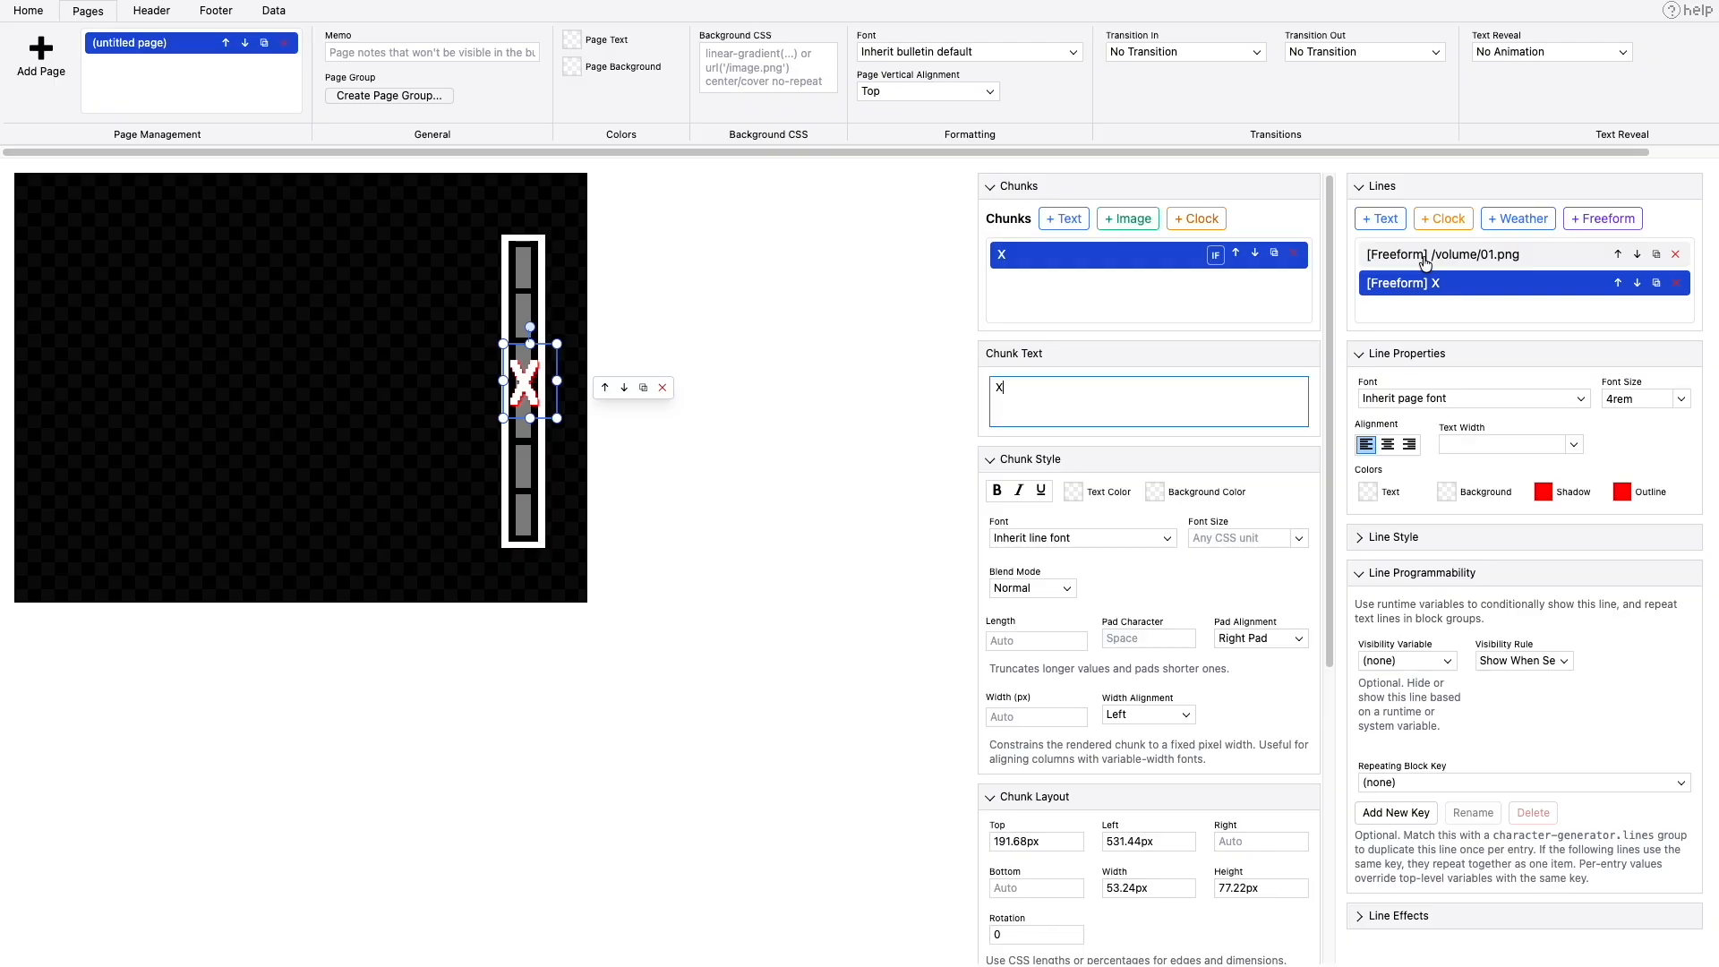
{"action": "left_click", "coordinate": [1208, 388]}
{"action": "scroll", "coordinate": [1096, 502], "scroll_direction": "down", "scroll_amount": 5}
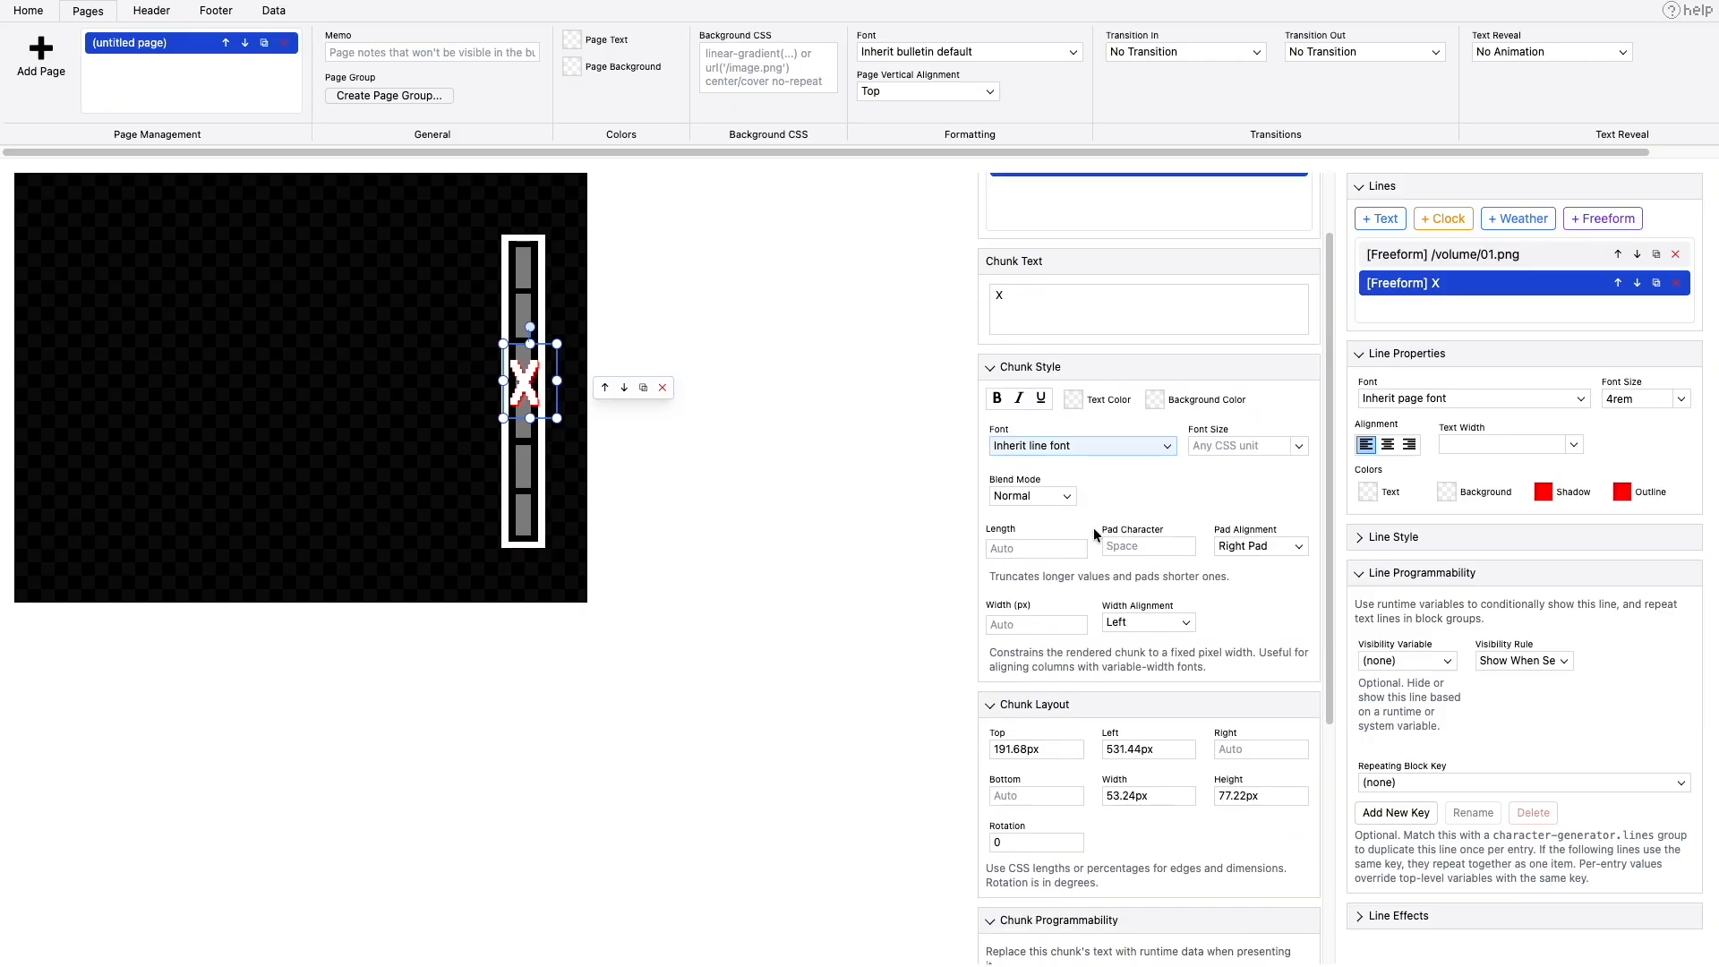
{"action": "scroll", "coordinate": [1095, 530], "scroll_direction": "down", "scroll_amount": 1}
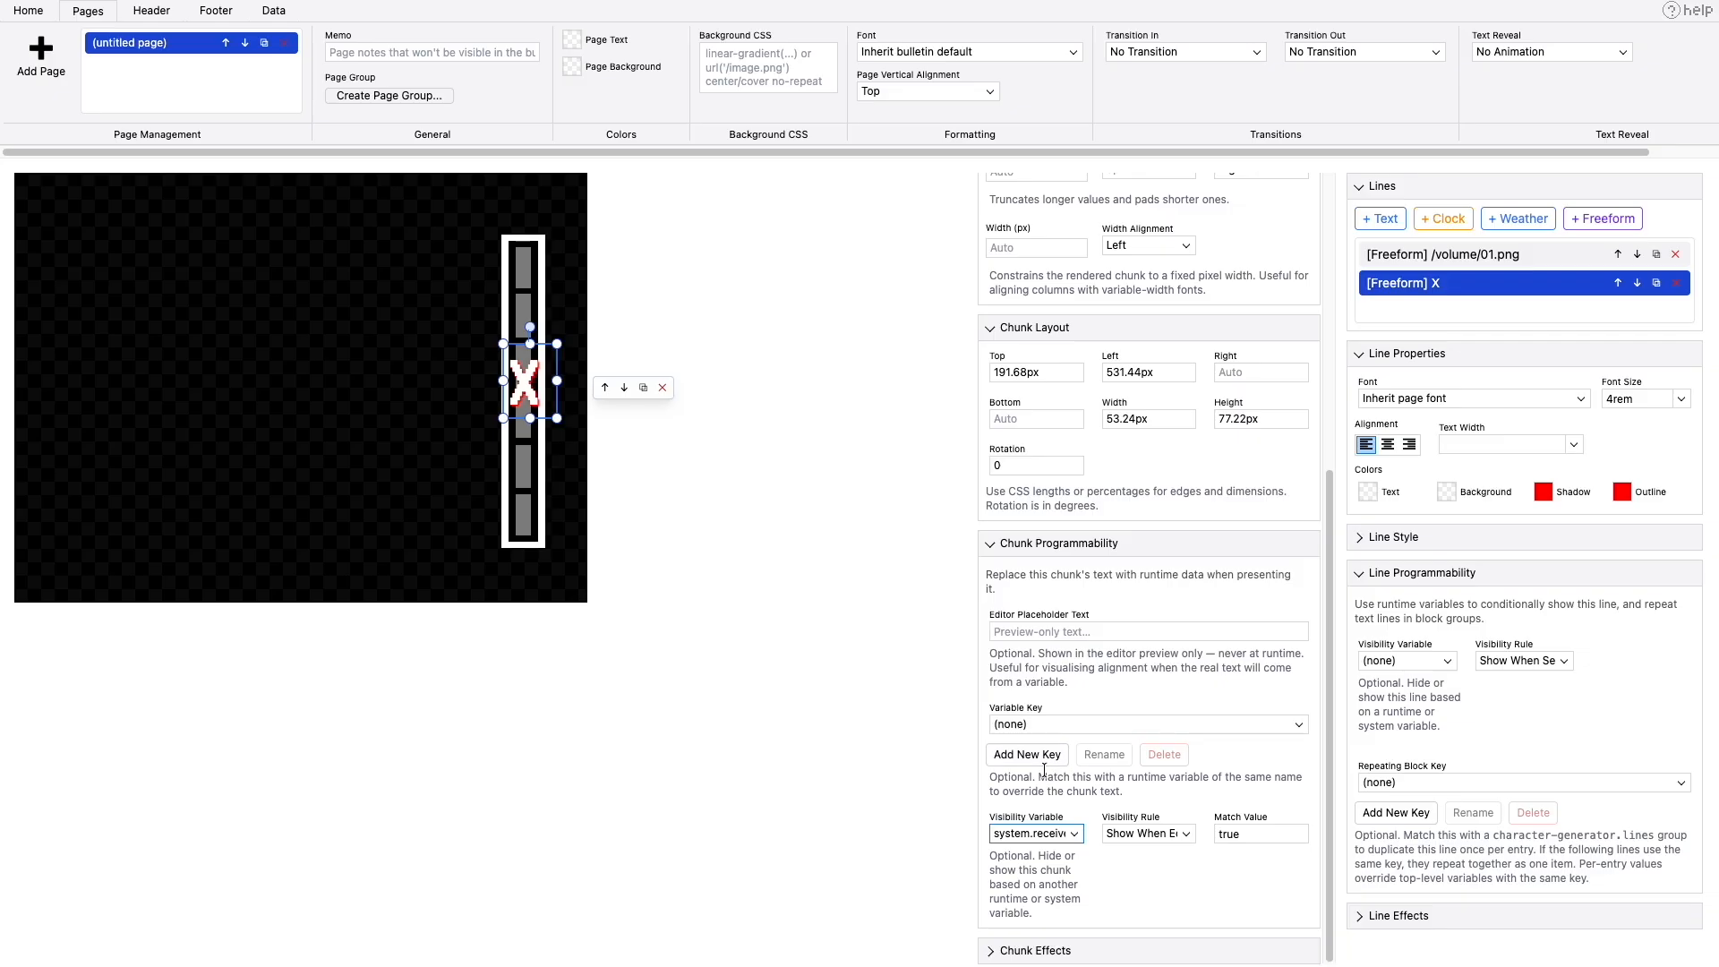
{"action": "left_click", "coordinate": [1059, 837]}
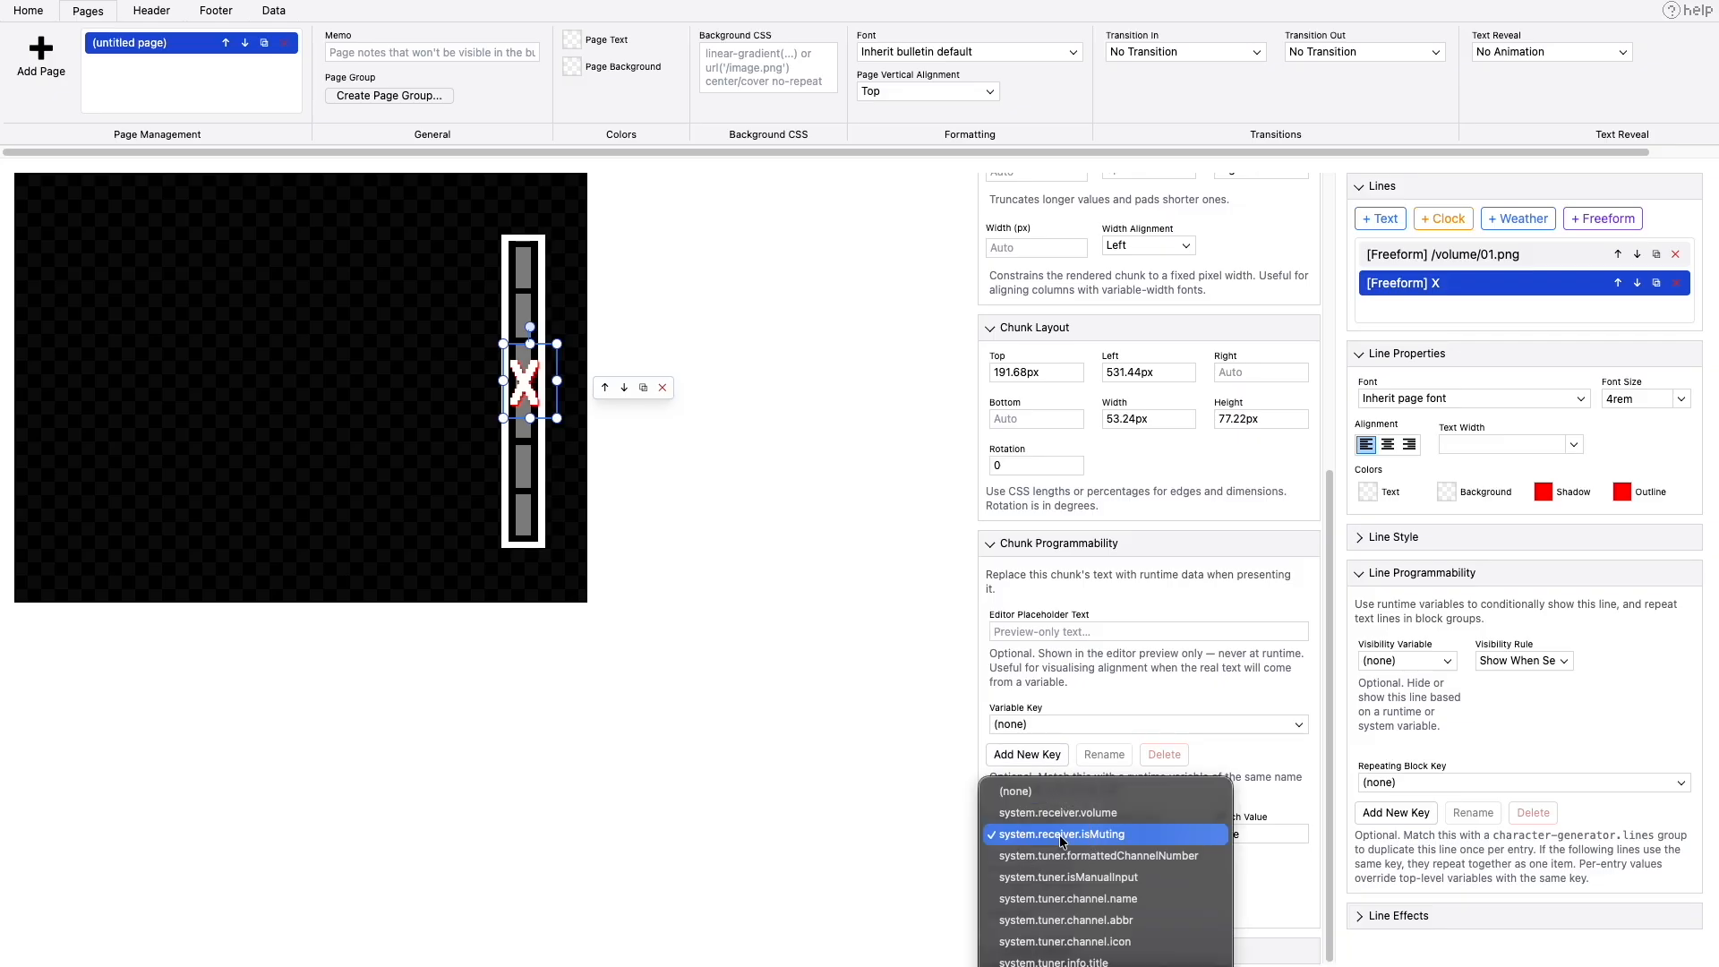
{"action": "left_click", "coordinate": [885, 816]}
{"action": "left_click", "coordinate": [1188, 839]}
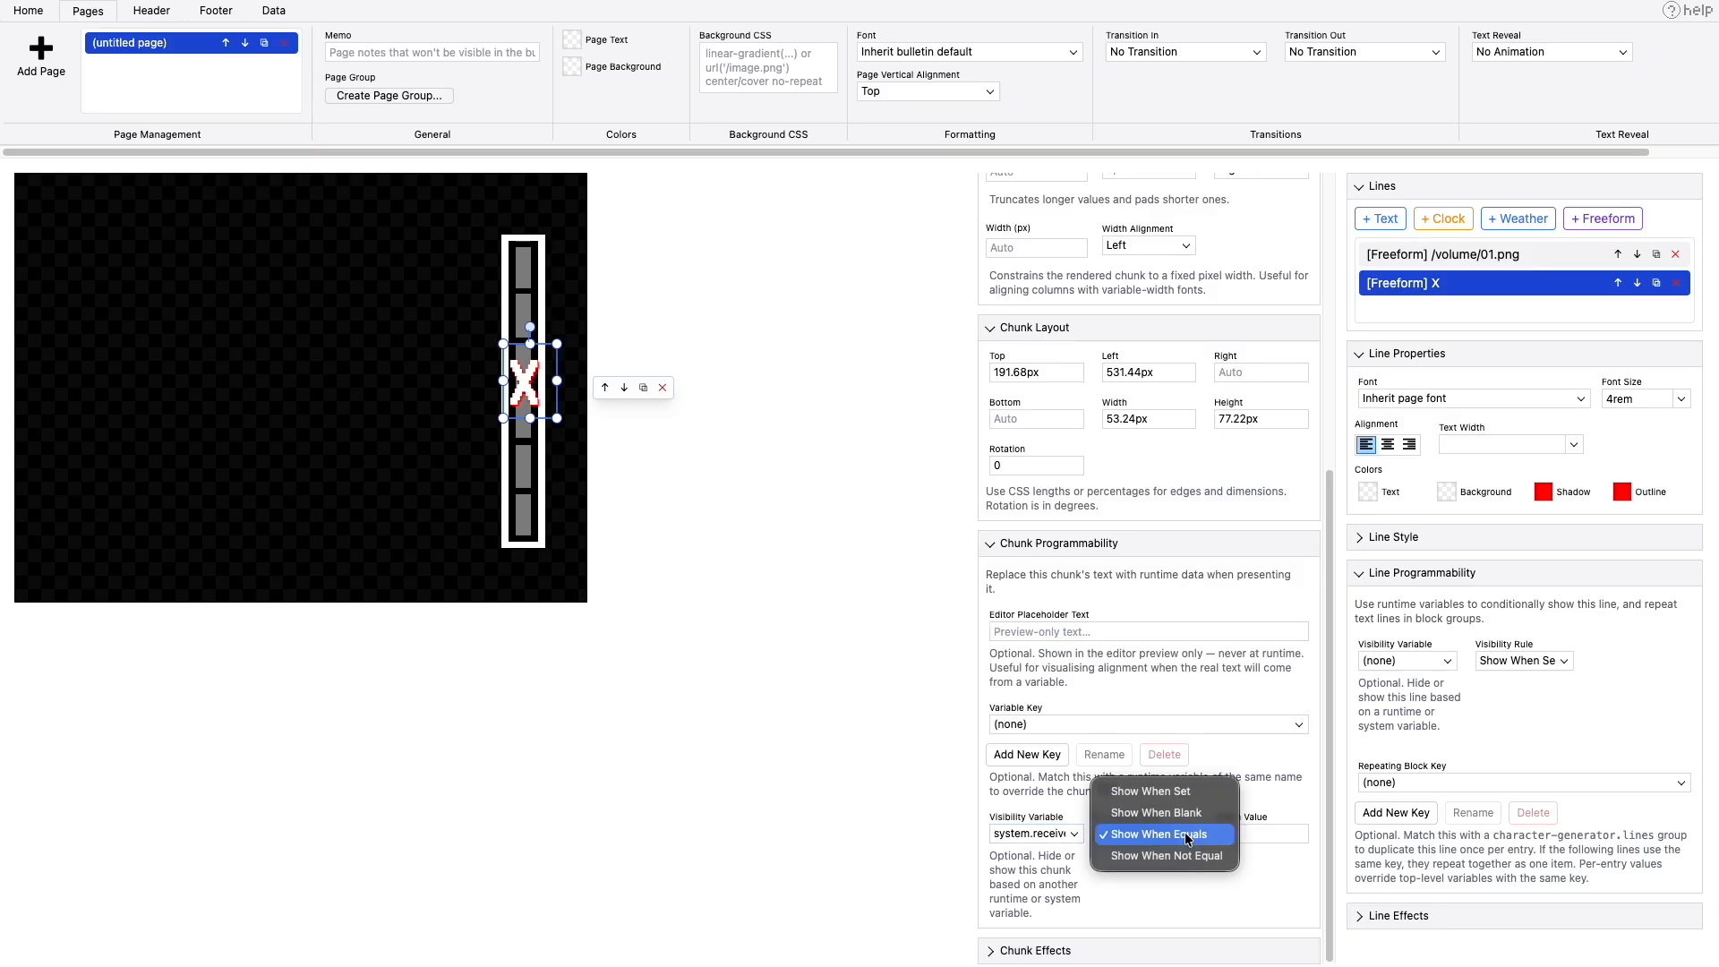
{"action": "left_click", "coordinate": [913, 822]}
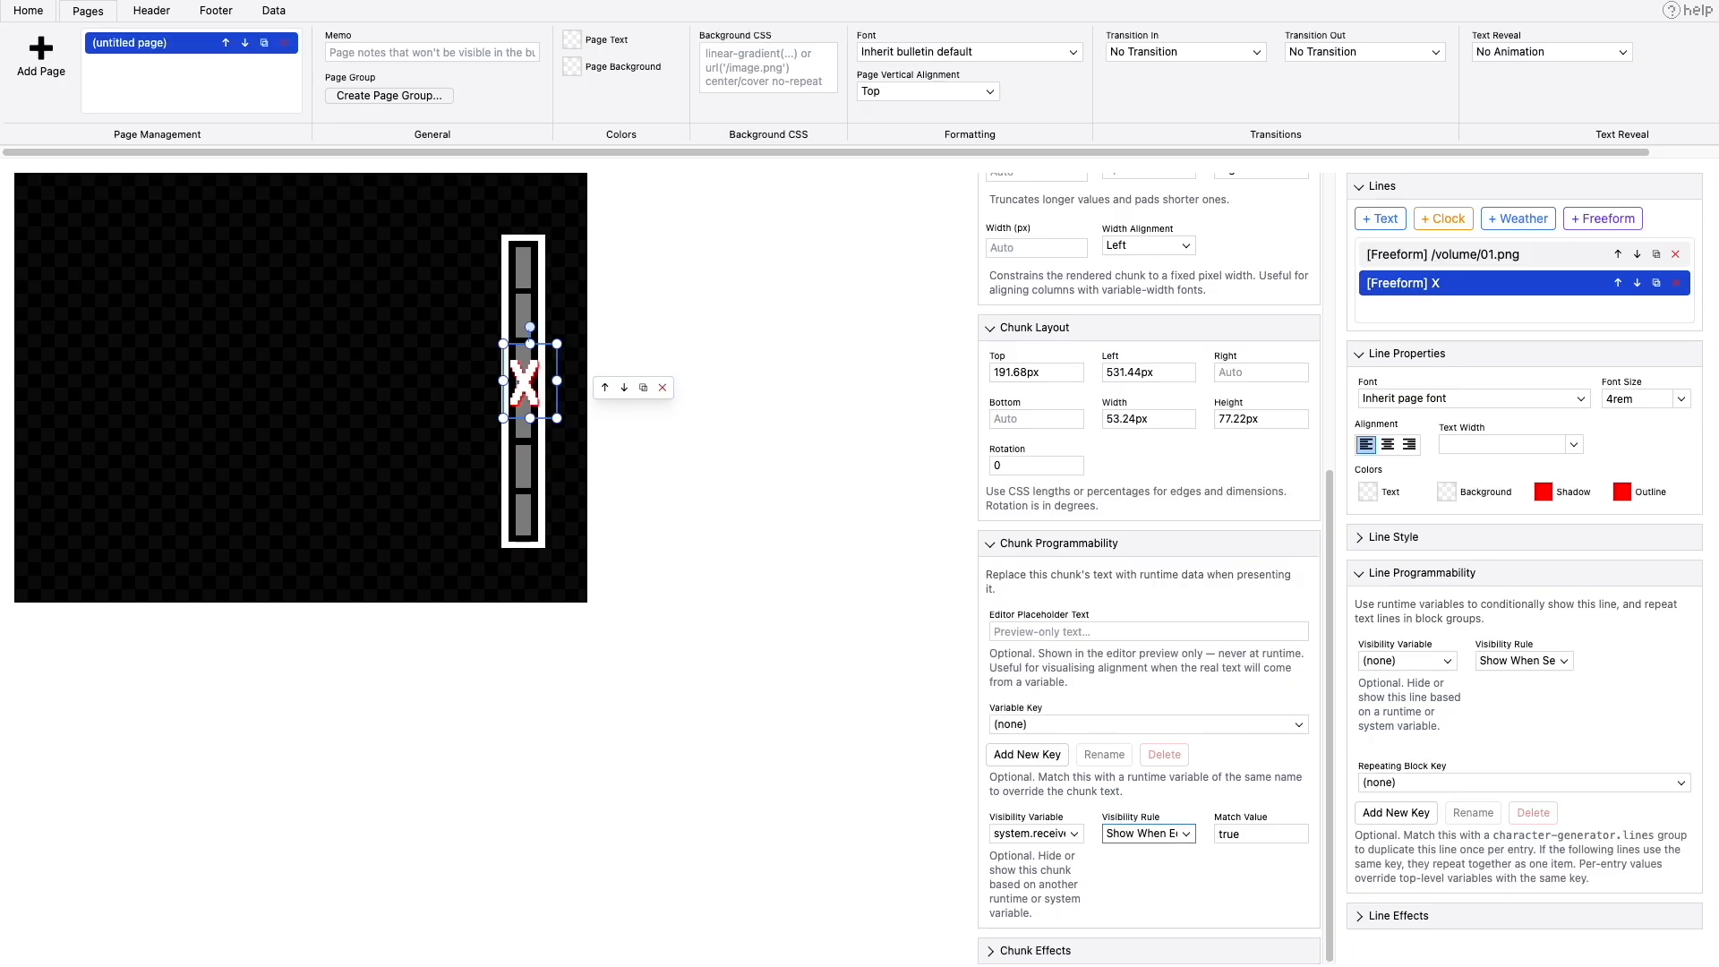
- Examine the volume bar image's mapped image URLs and the volume values they match
{"action": "left_click", "coordinate": [534, 271]}
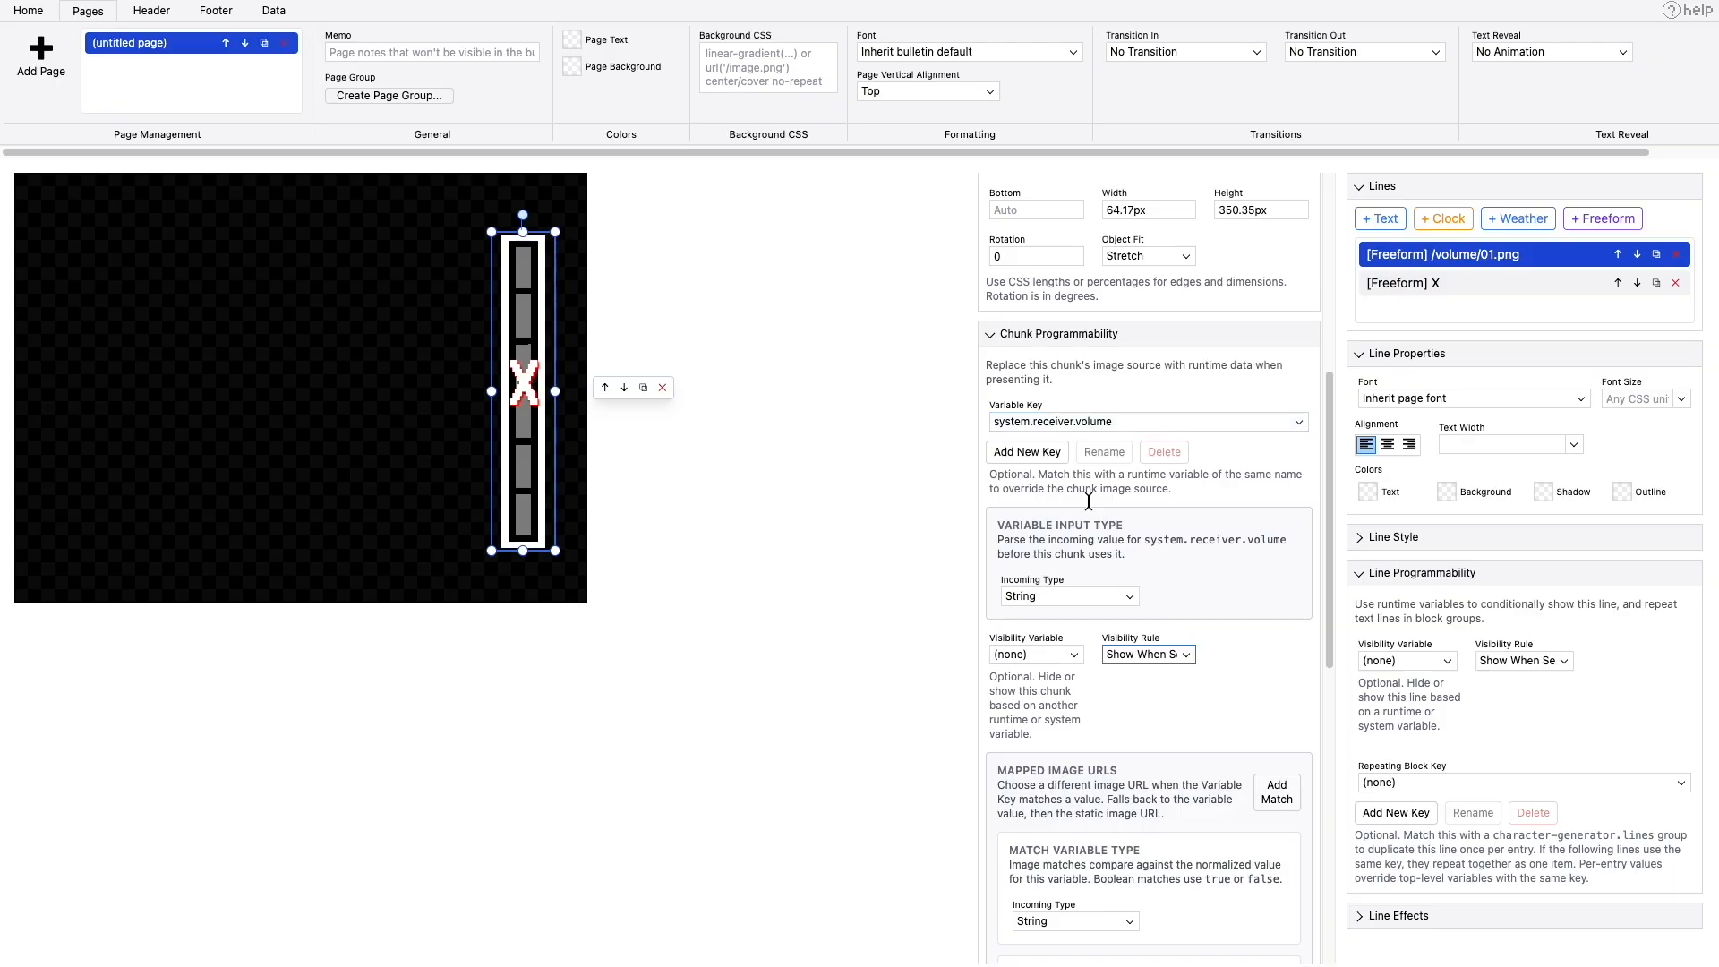
{"action": "scroll", "coordinate": [1089, 507], "scroll_direction": "down", "scroll_amount": 5}
{"action": "scroll", "coordinate": [1089, 507], "scroll_direction": "down", "scroll_amount": 1}
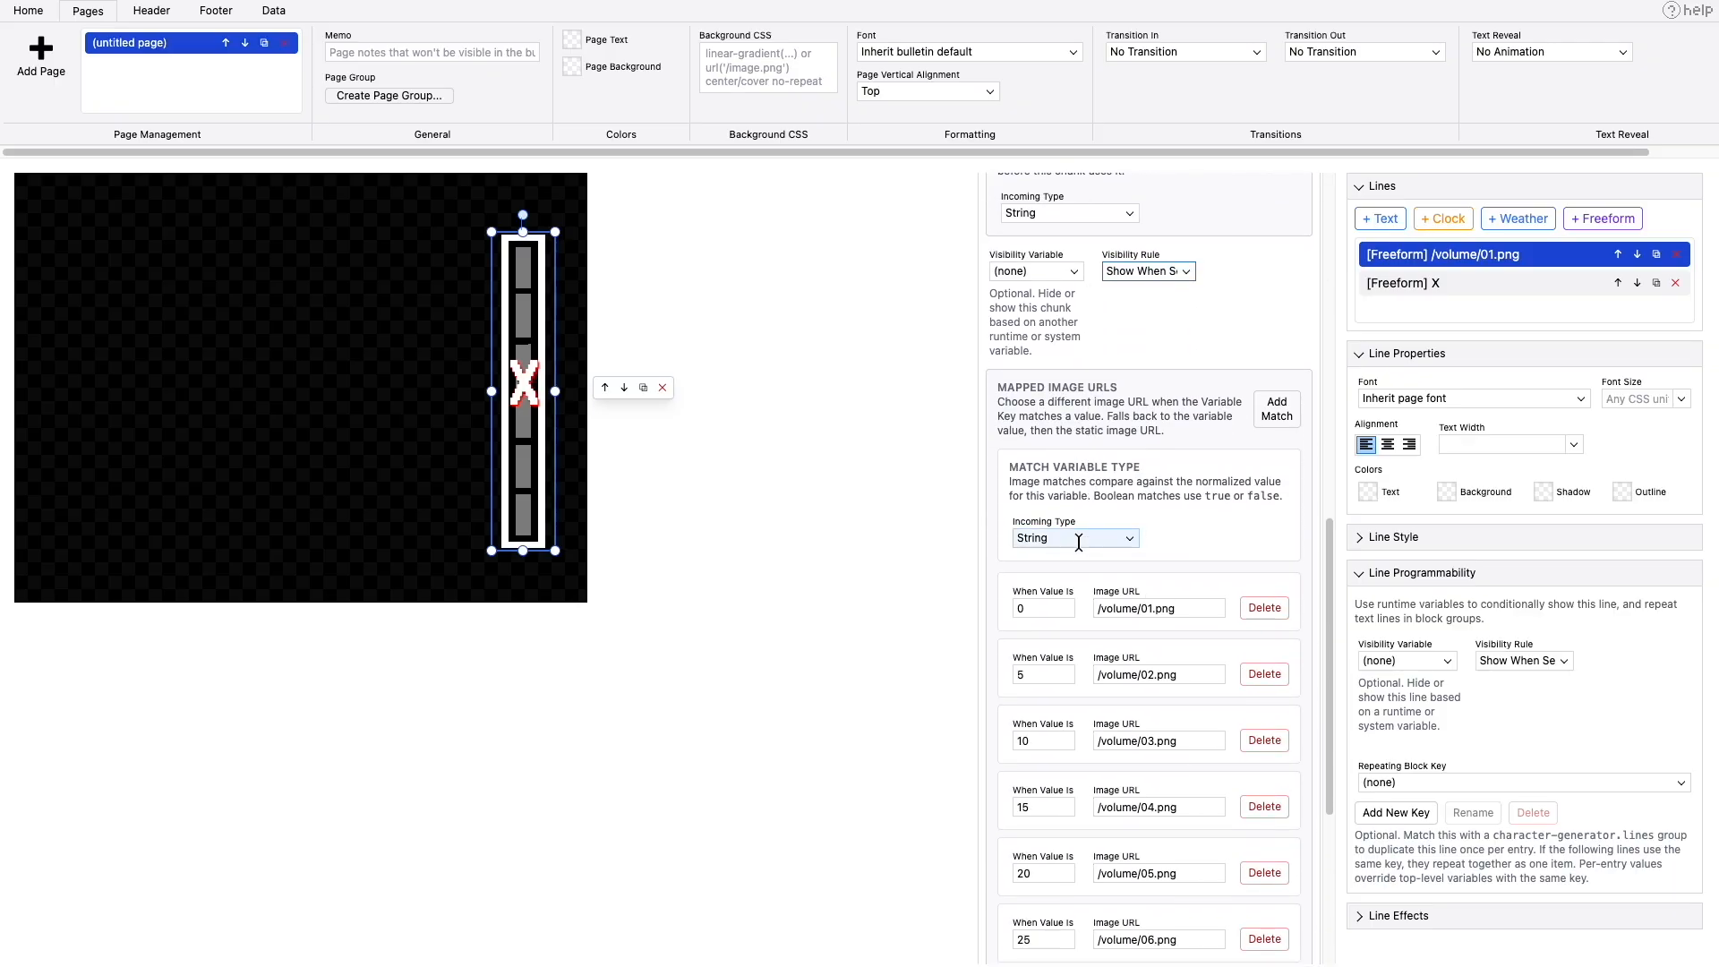
{"action": "left_click", "coordinate": [1044, 609]}
{"action": "left_click_drag", "start_coordinate": [1007, 387], "coordinate": [1135, 390]}
{"action": "scroll", "coordinate": [1147, 567], "scroll_direction": "down", "scroll_amount": 5}
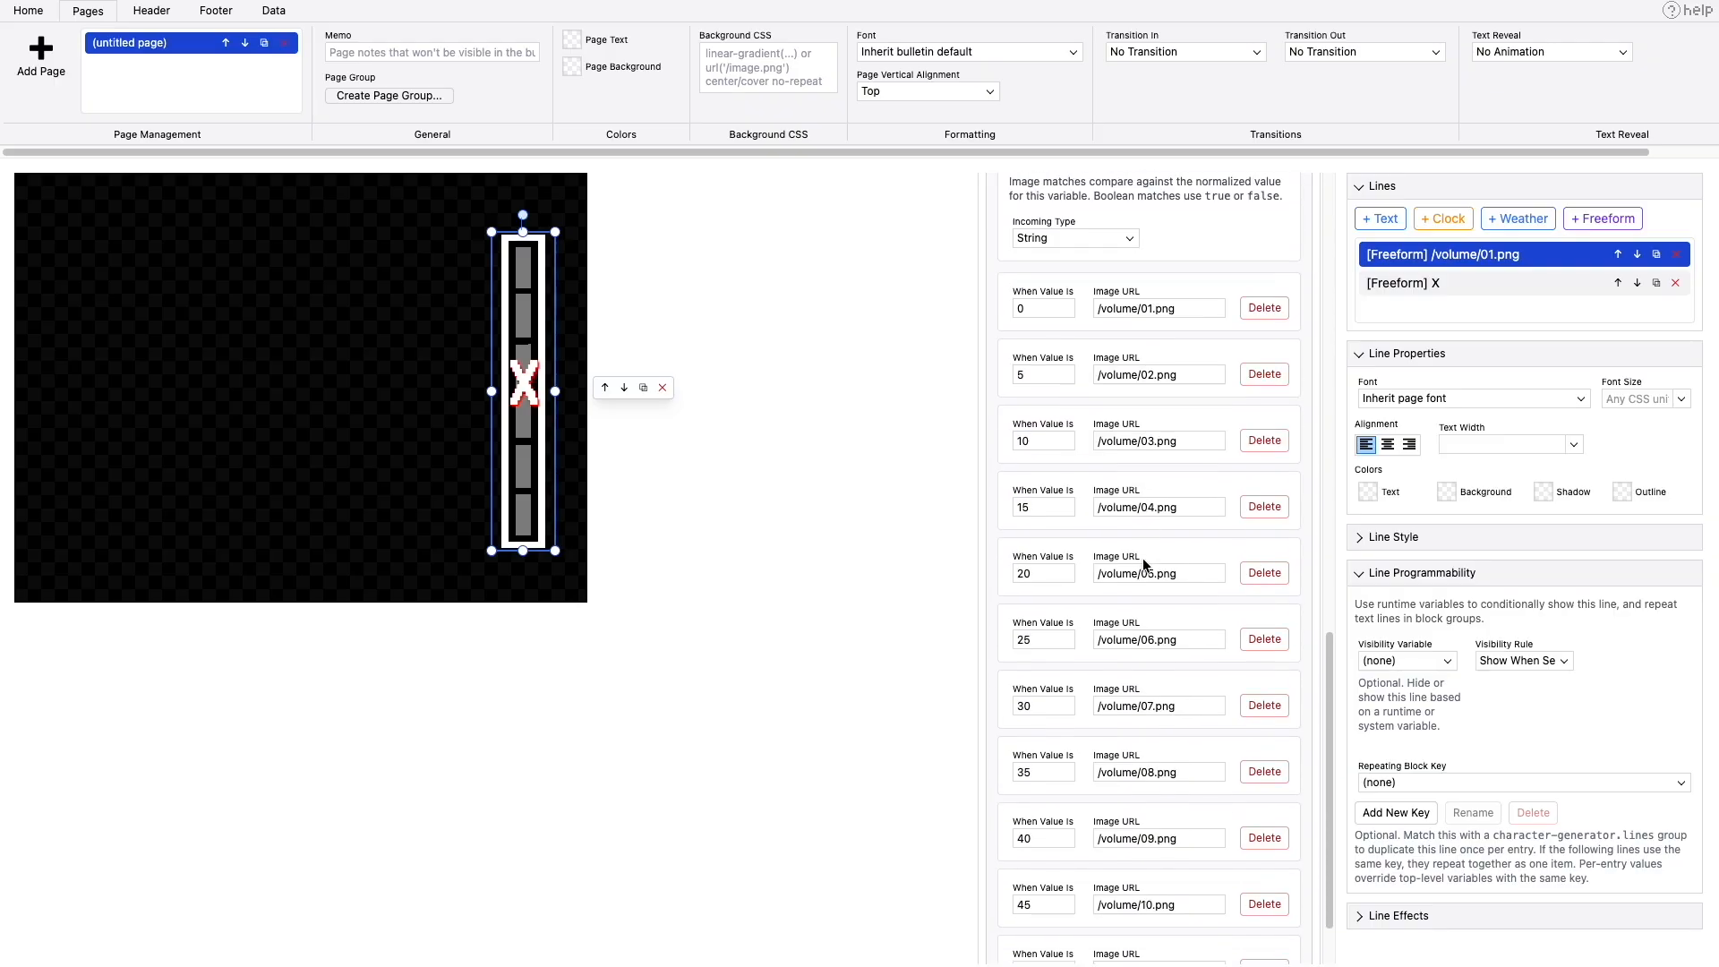
{"action": "left_click", "coordinate": [1043, 288]}
{"action": "left_click", "coordinate": [1043, 286]}
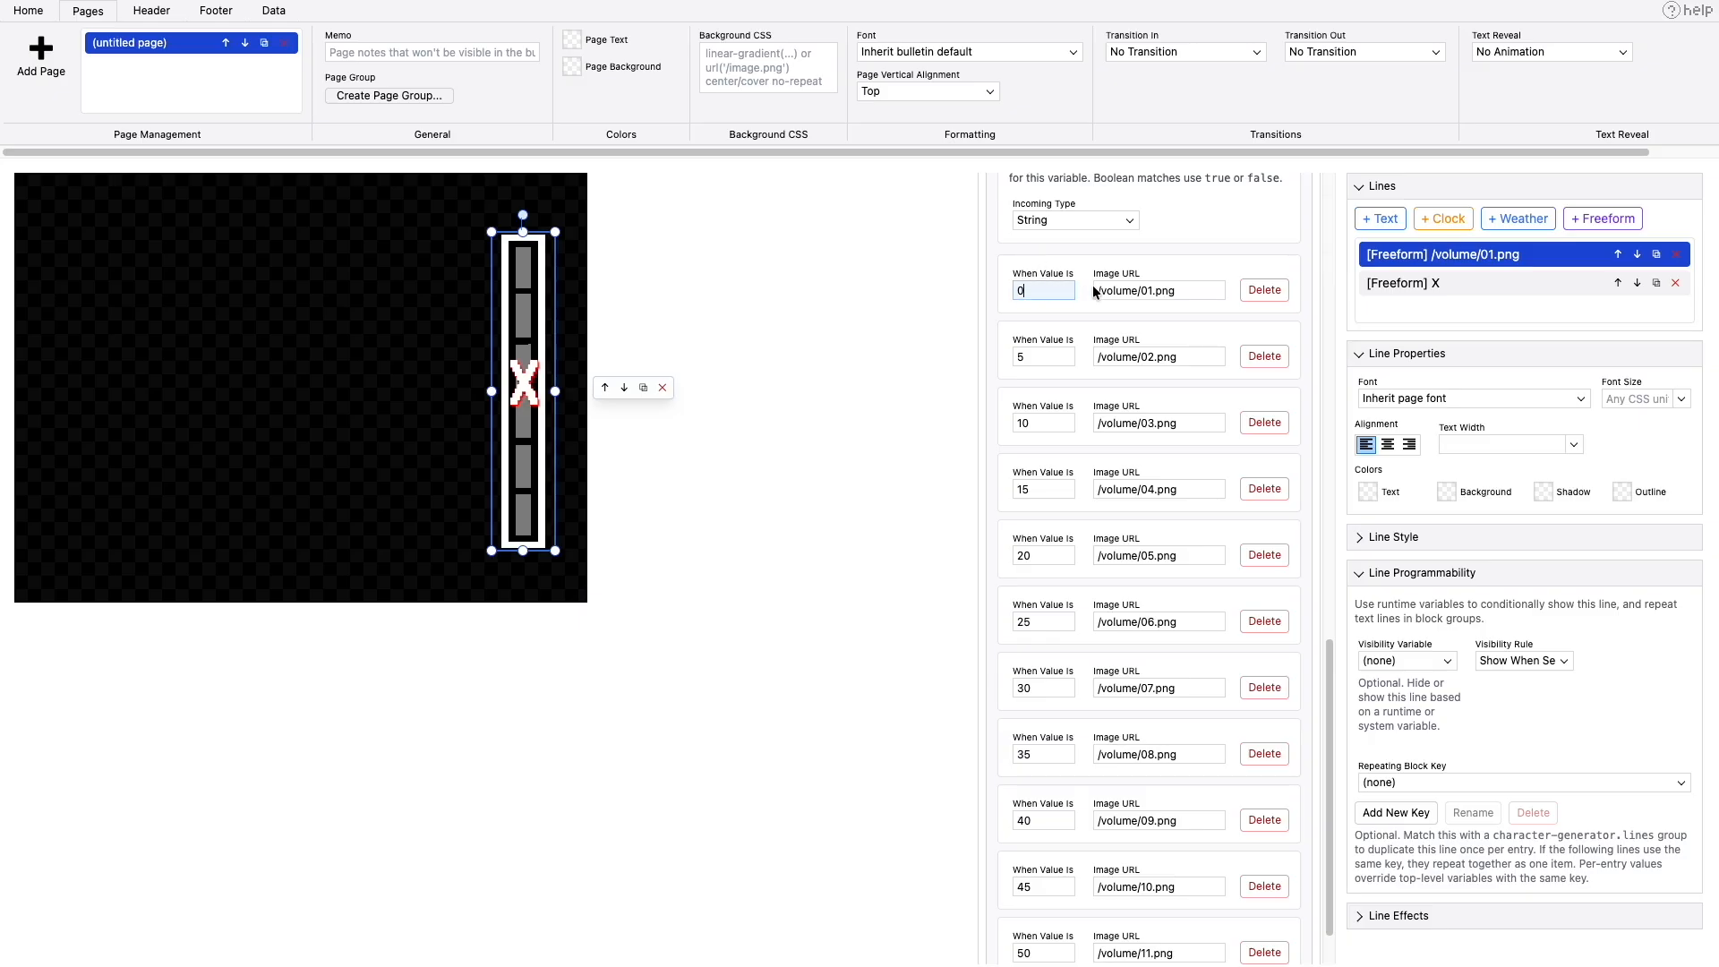
{"action": "left_click", "coordinate": [1198, 291]}
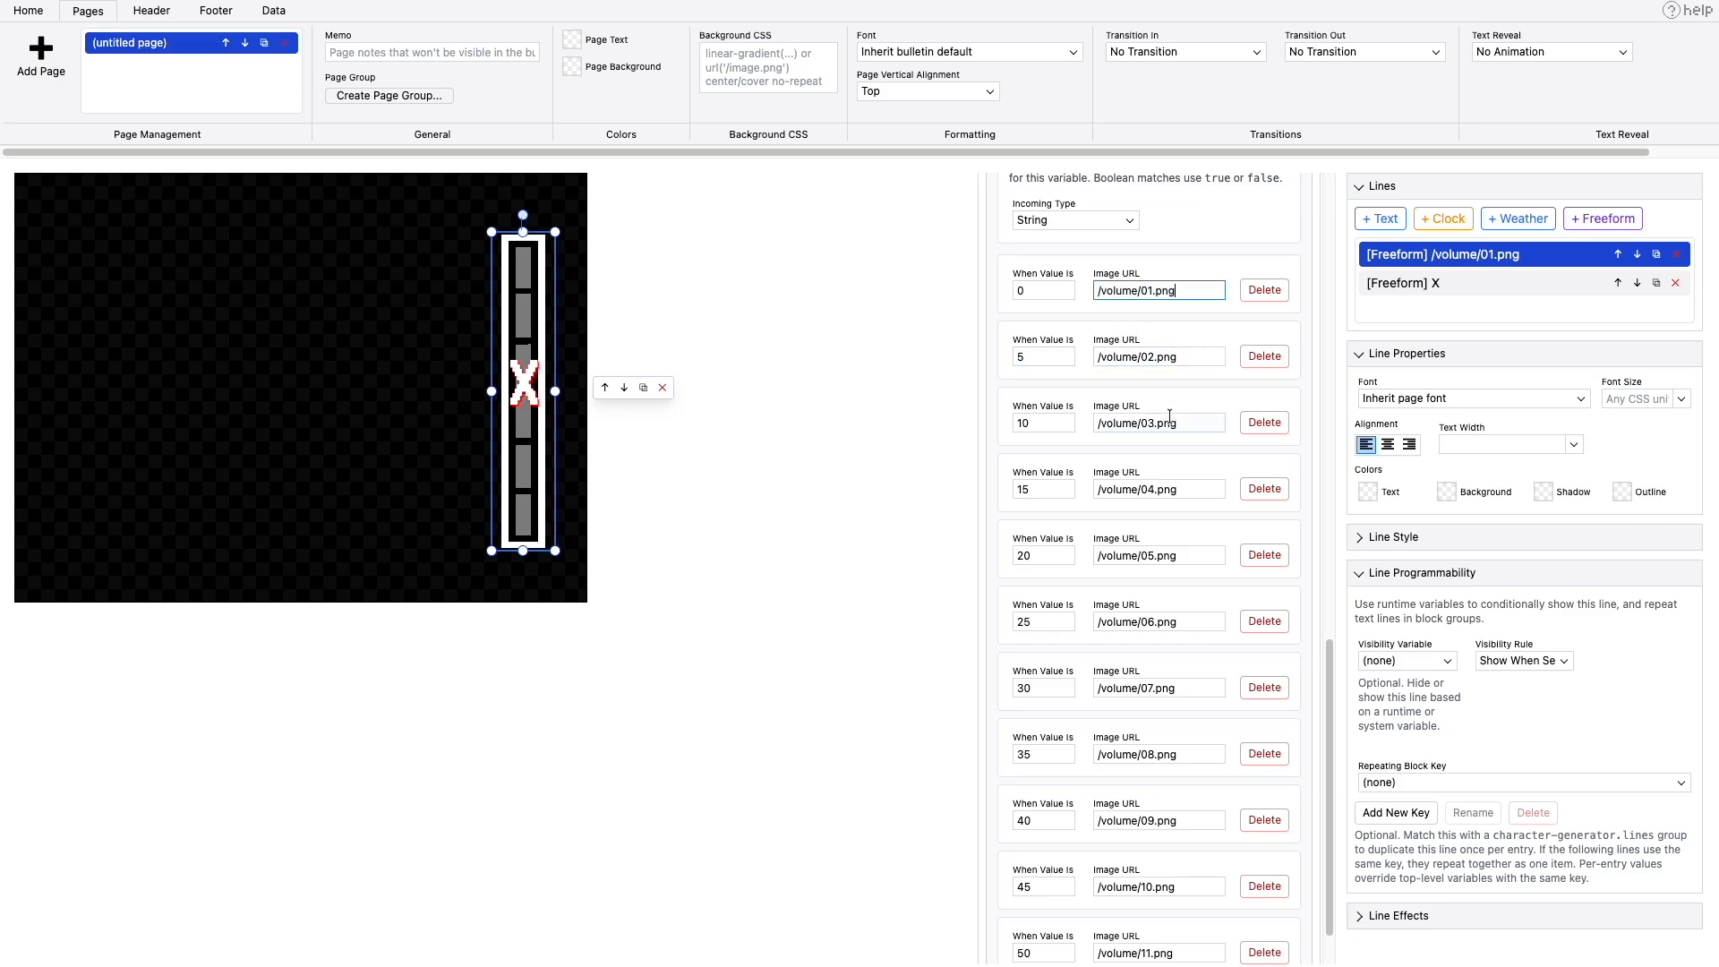
{"action": "scroll", "coordinate": [1176, 492], "scroll_direction": "down", "scroll_amount": 2}
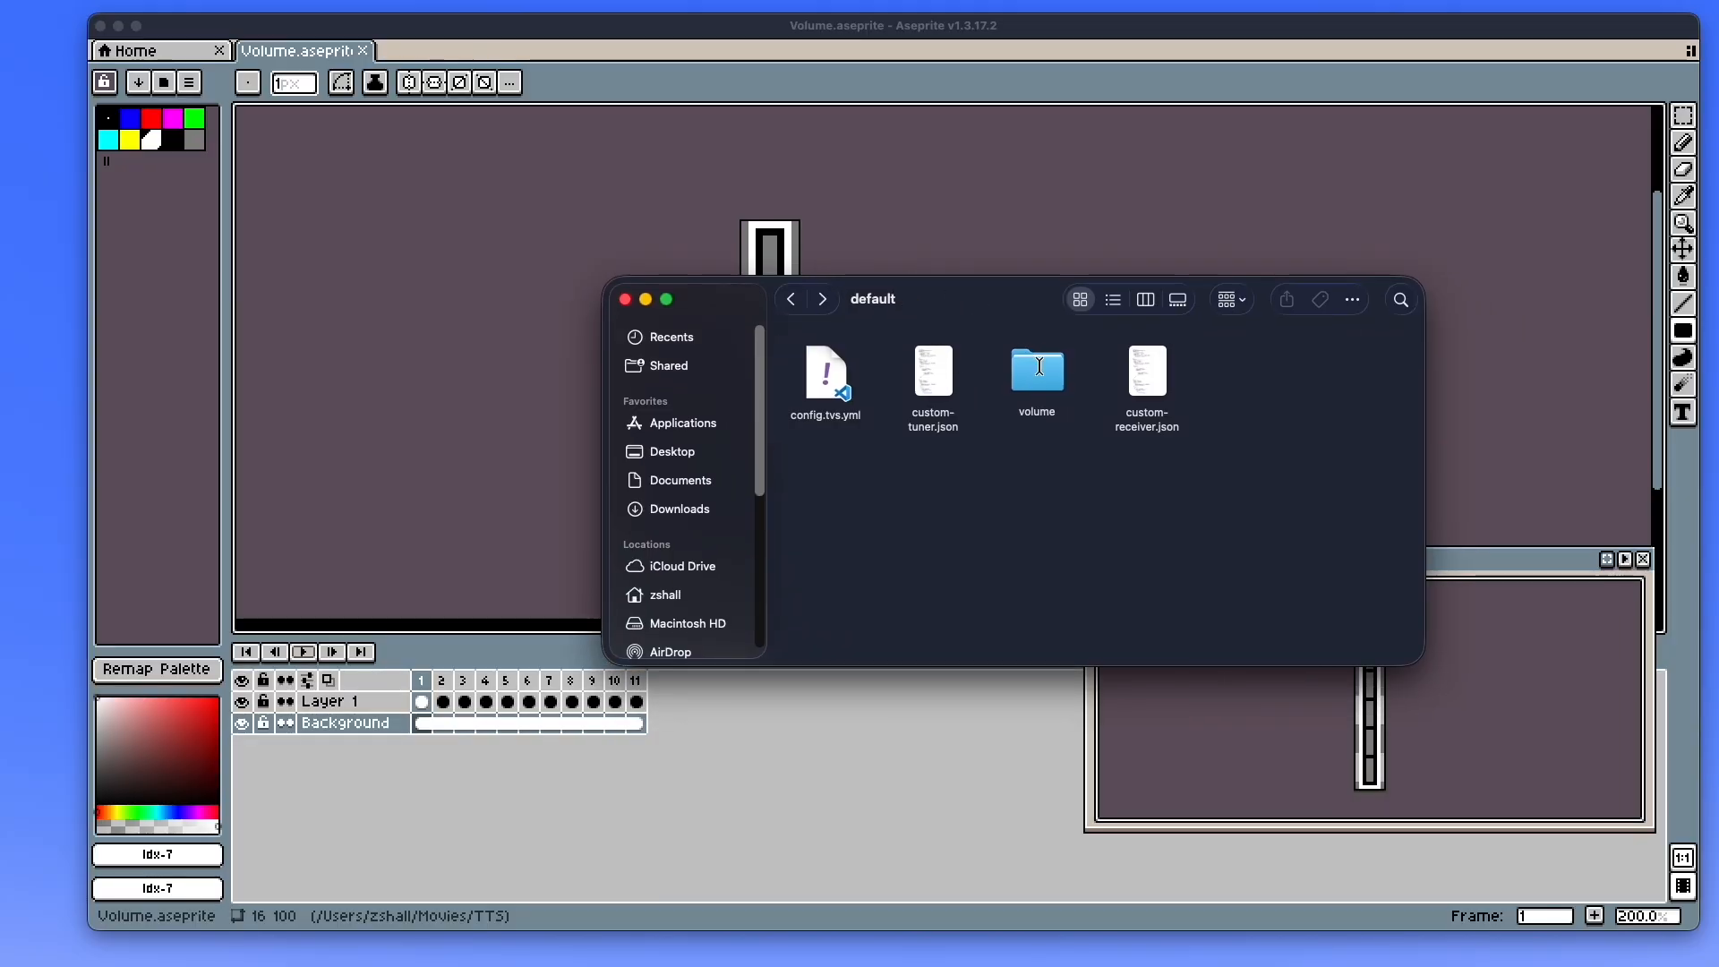
- Check the numbered PNG files in the volume folder, return to its parent folder and close the file window
{"action": "left_click", "coordinate": [1039, 366]}
{"action": "double_click", "coordinate": [1039, 366]}
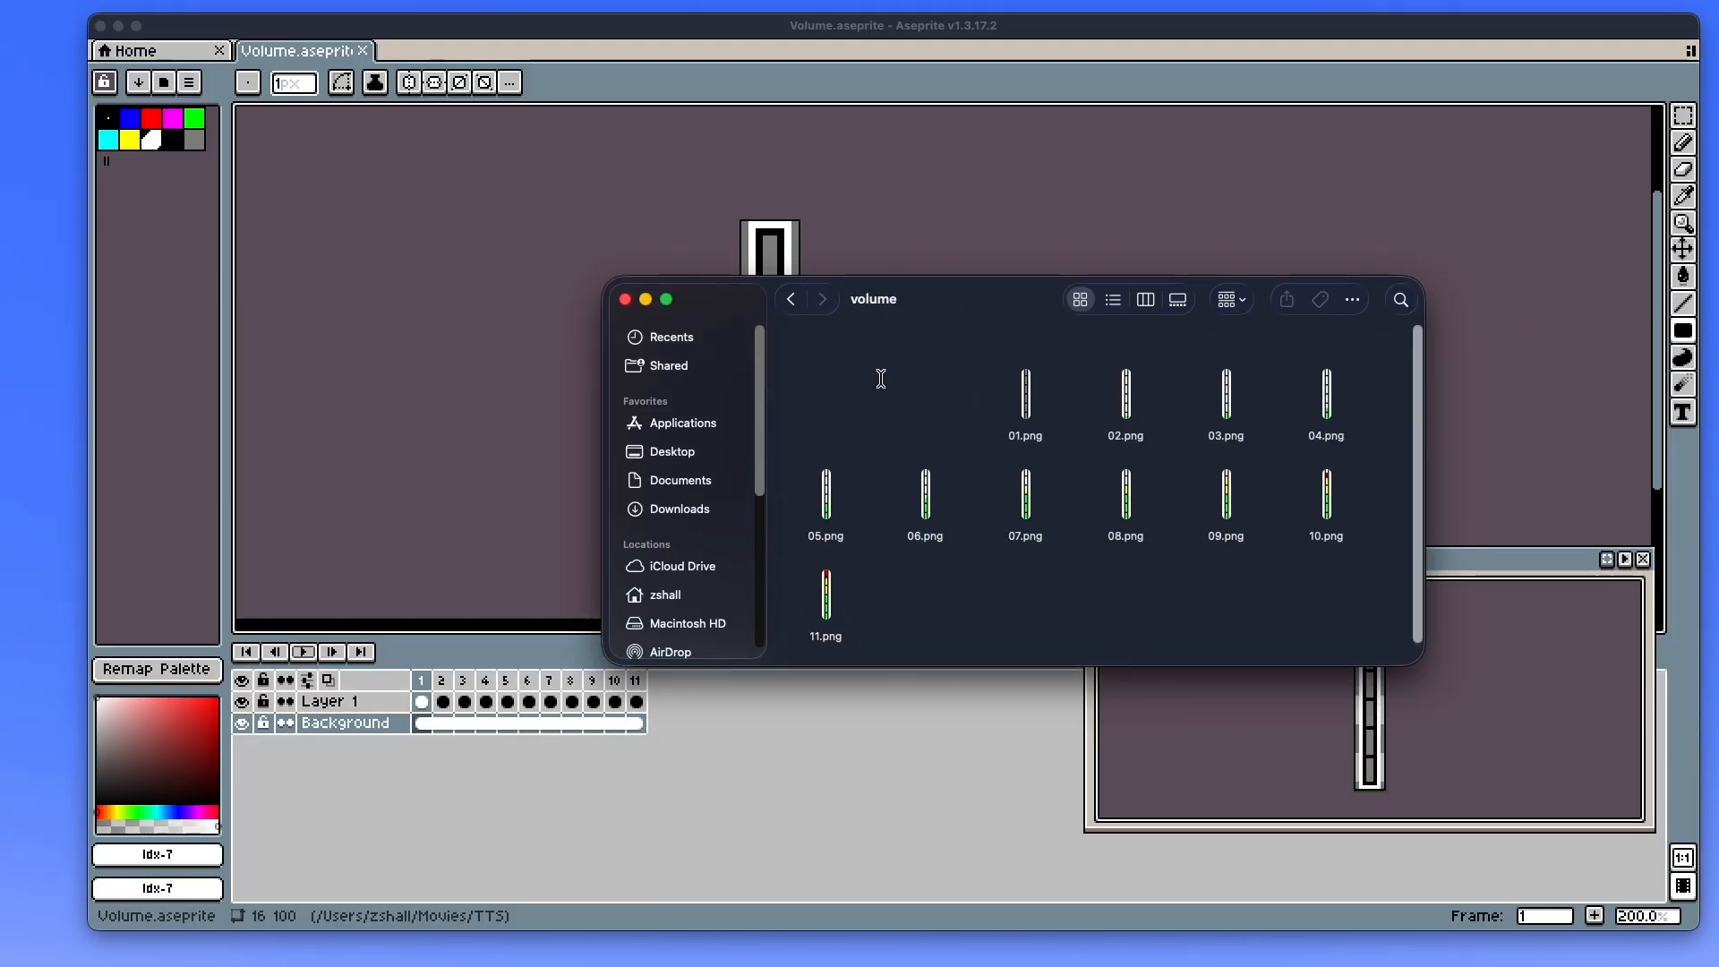
{"action": "left_click", "coordinate": [794, 303]}
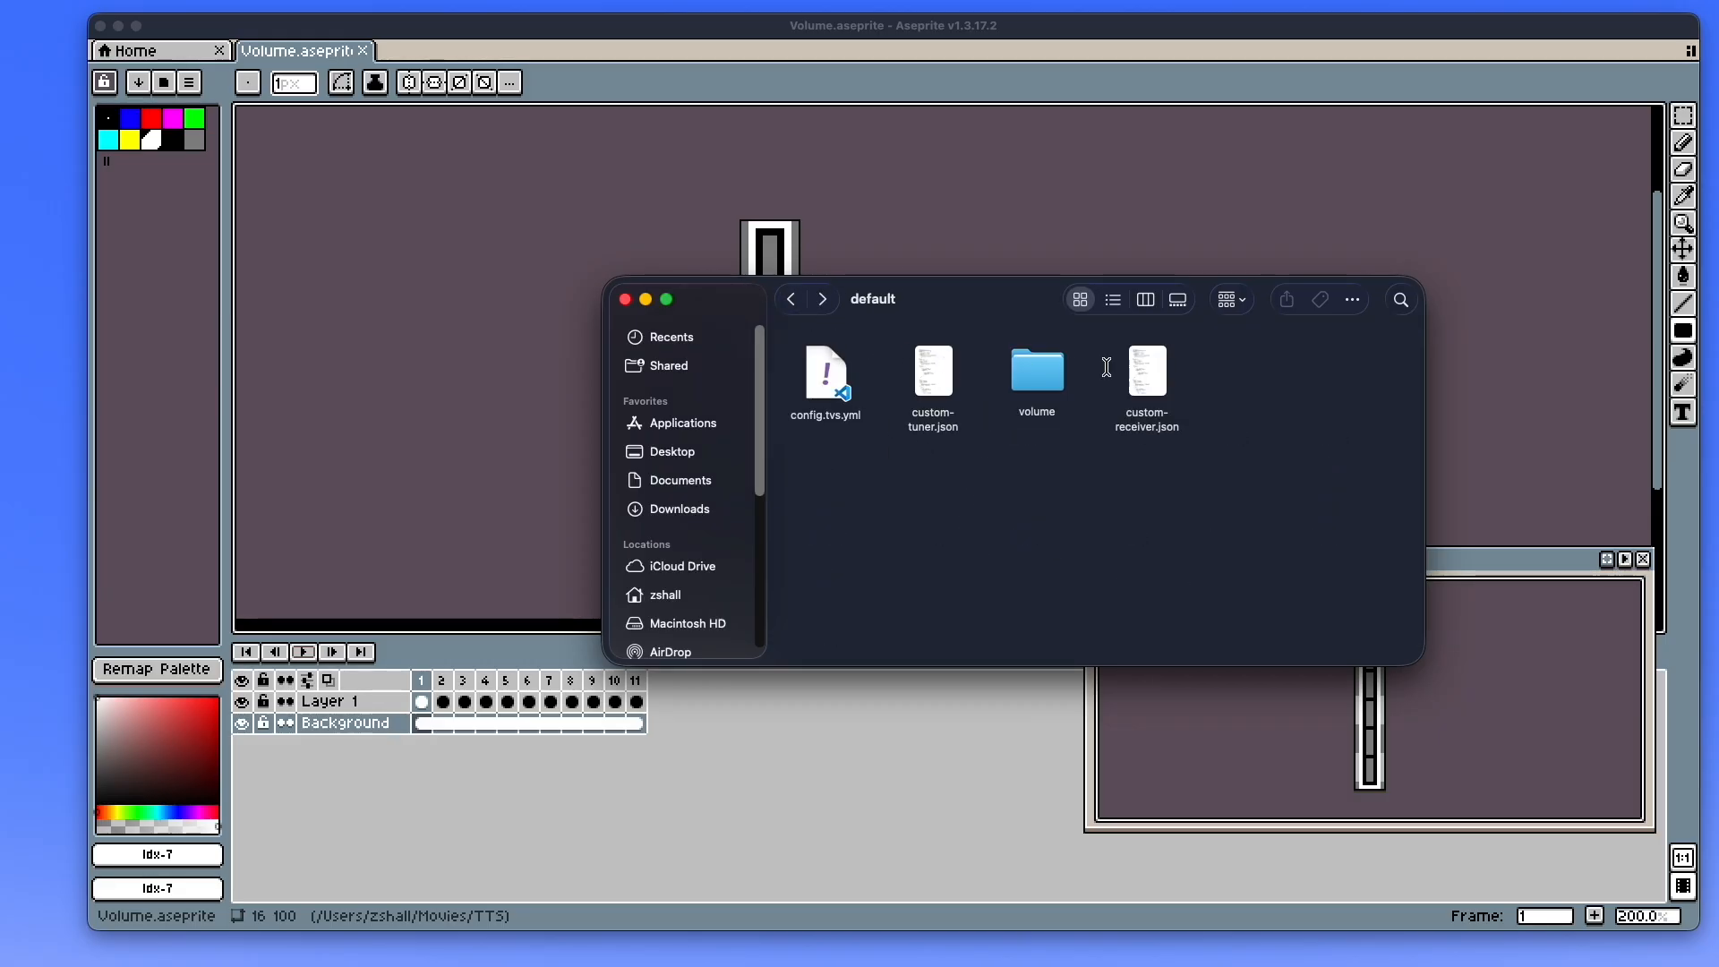
{"action": "left_click", "coordinate": [625, 299]}
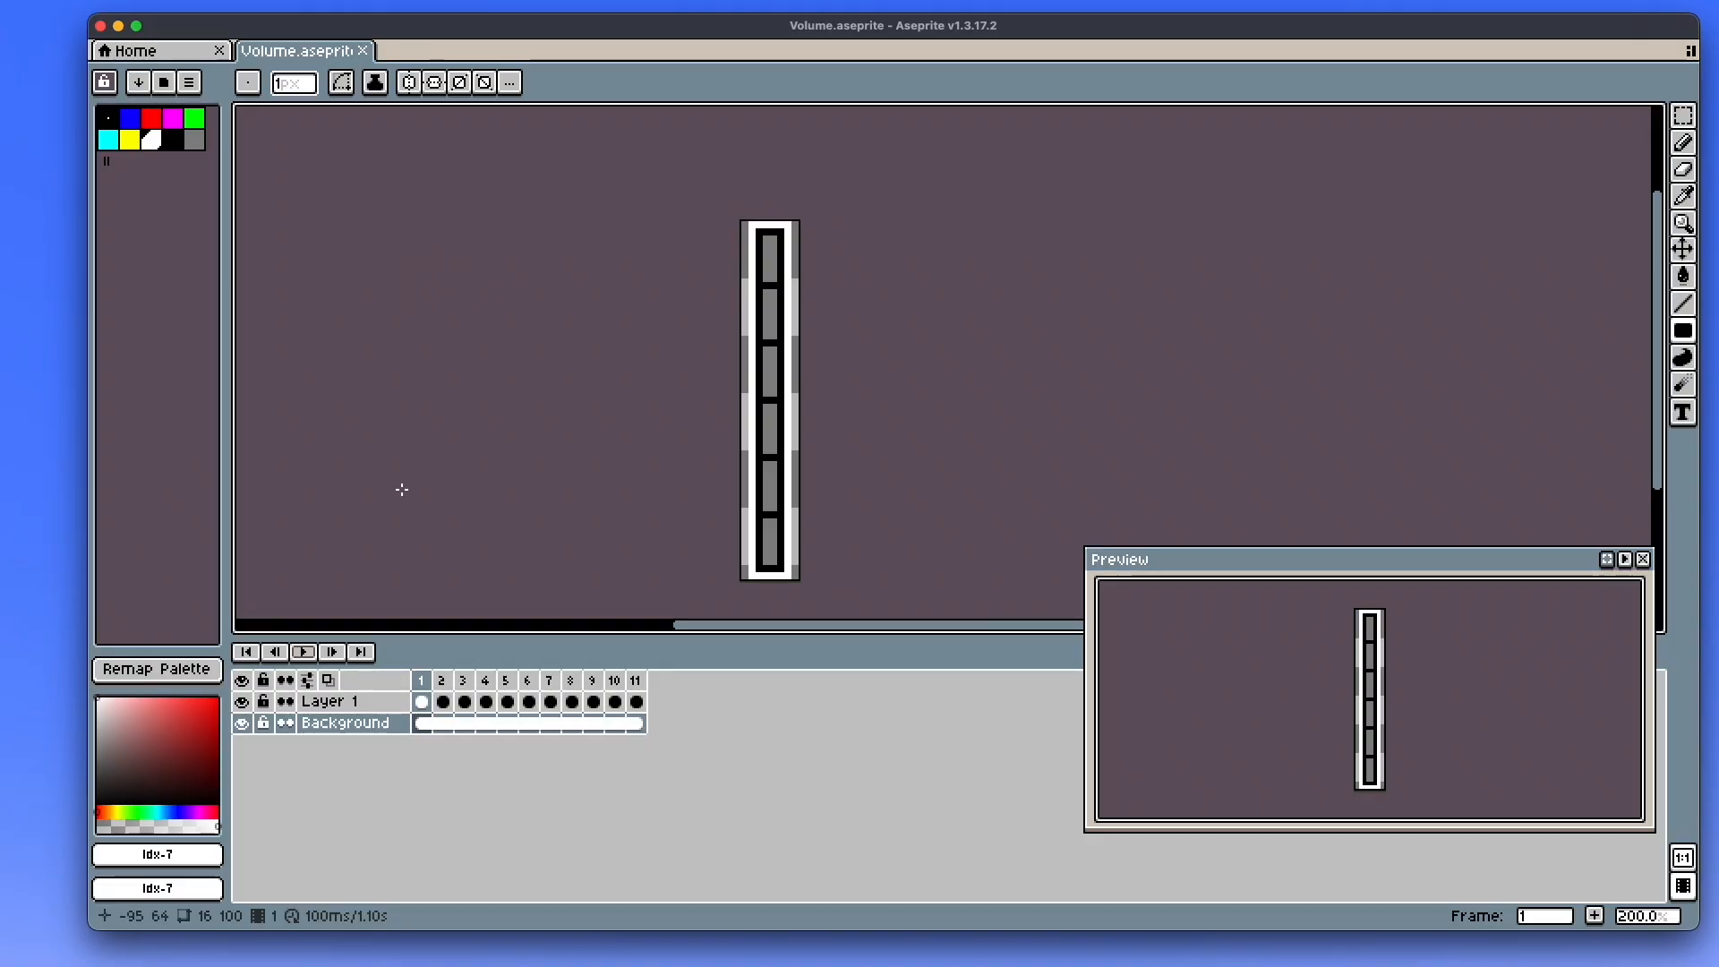
- Play the frames of Volume.aseprite in Aseprite, stop the playback and leave its screen
{"action": "left_click", "coordinate": [305, 651]}
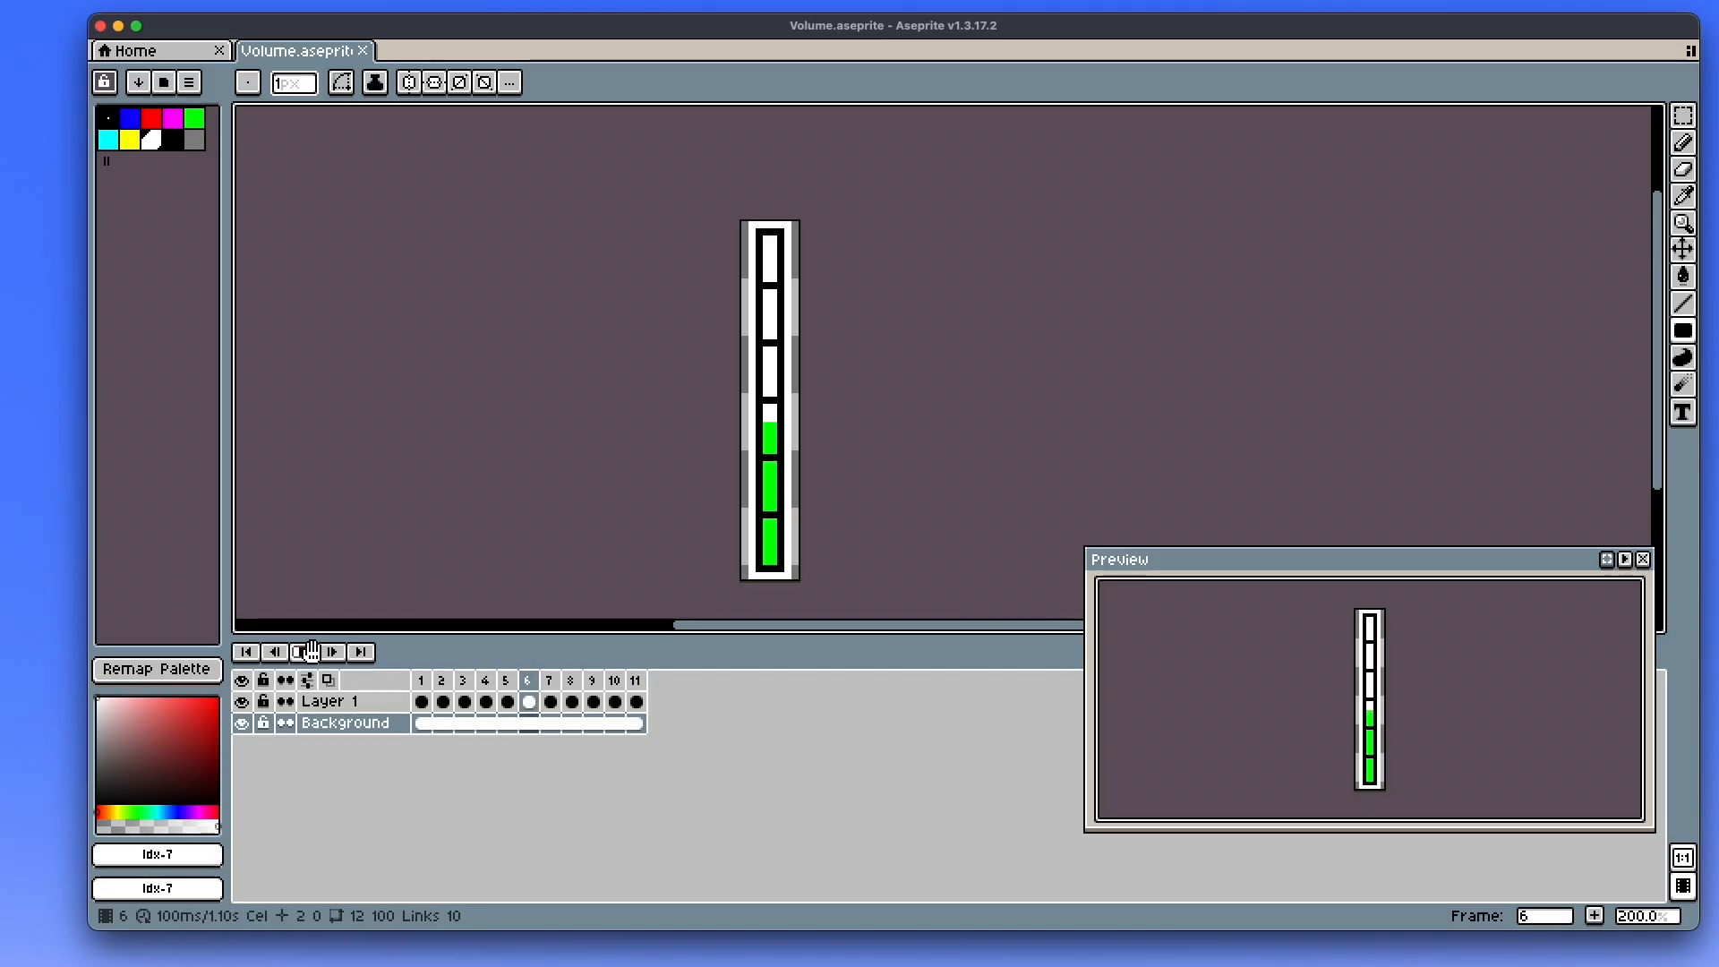
{"action": "left_click", "coordinate": [305, 652]}
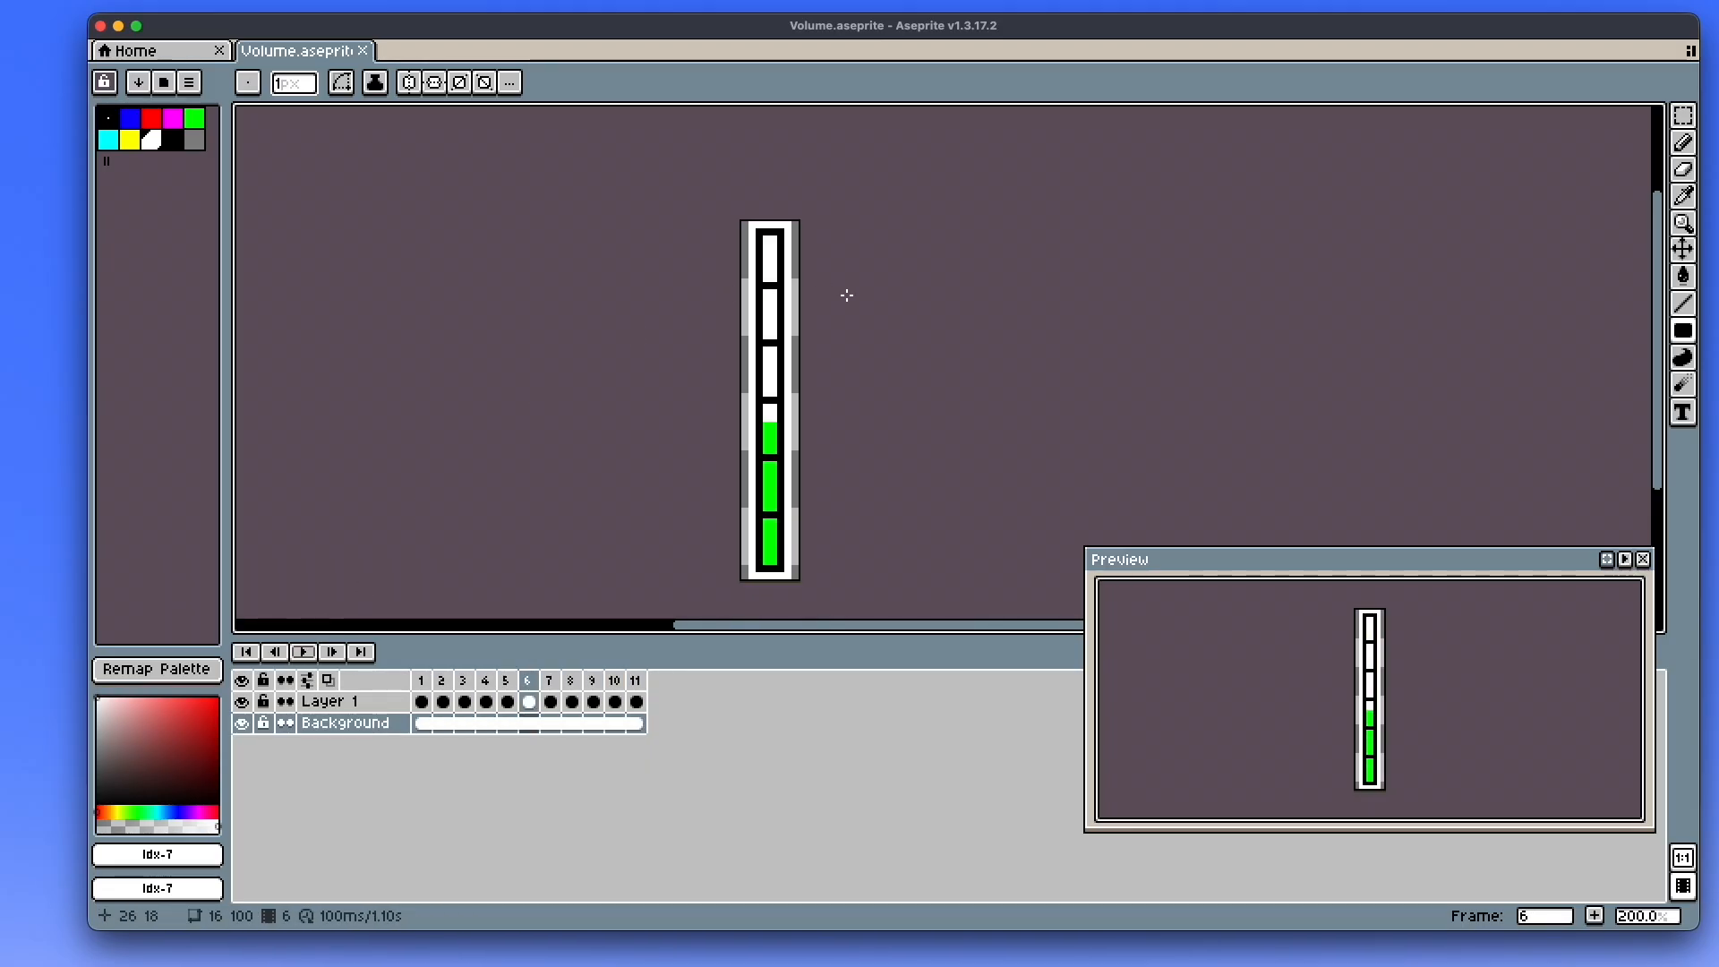
{"action": "key", "text": "ctrl+Right"}
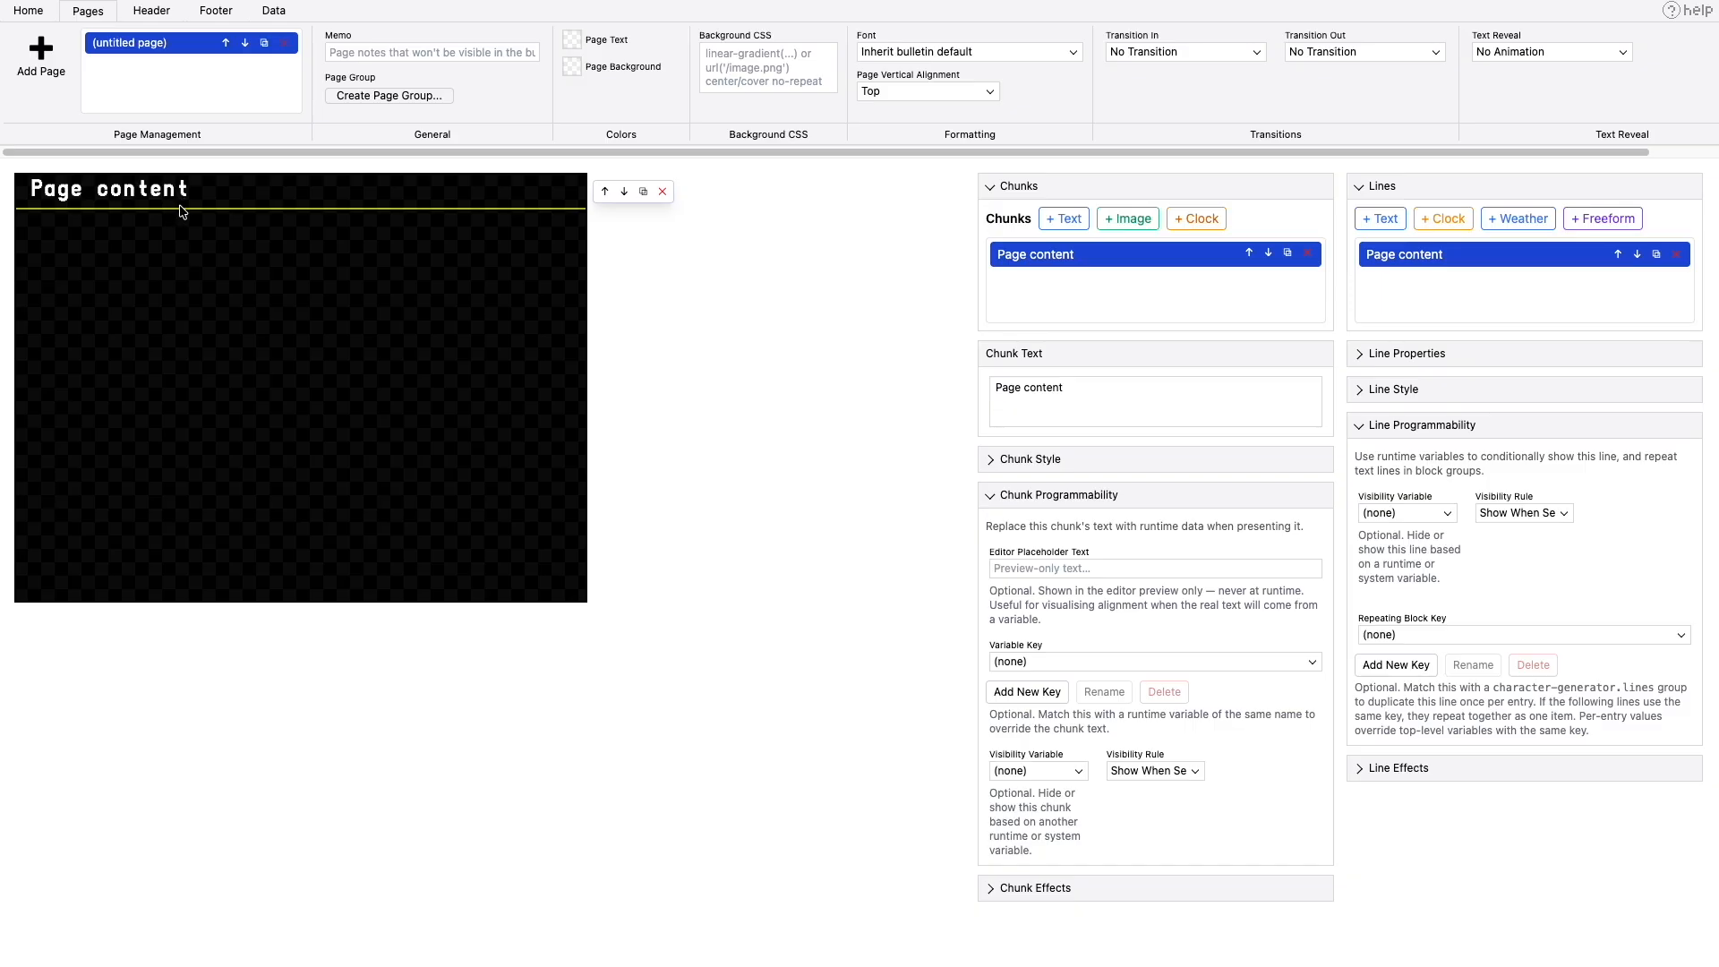
- Review the runtime variables available as the variable key of the page content chunk
{"action": "left_click", "coordinate": [1059, 662]}
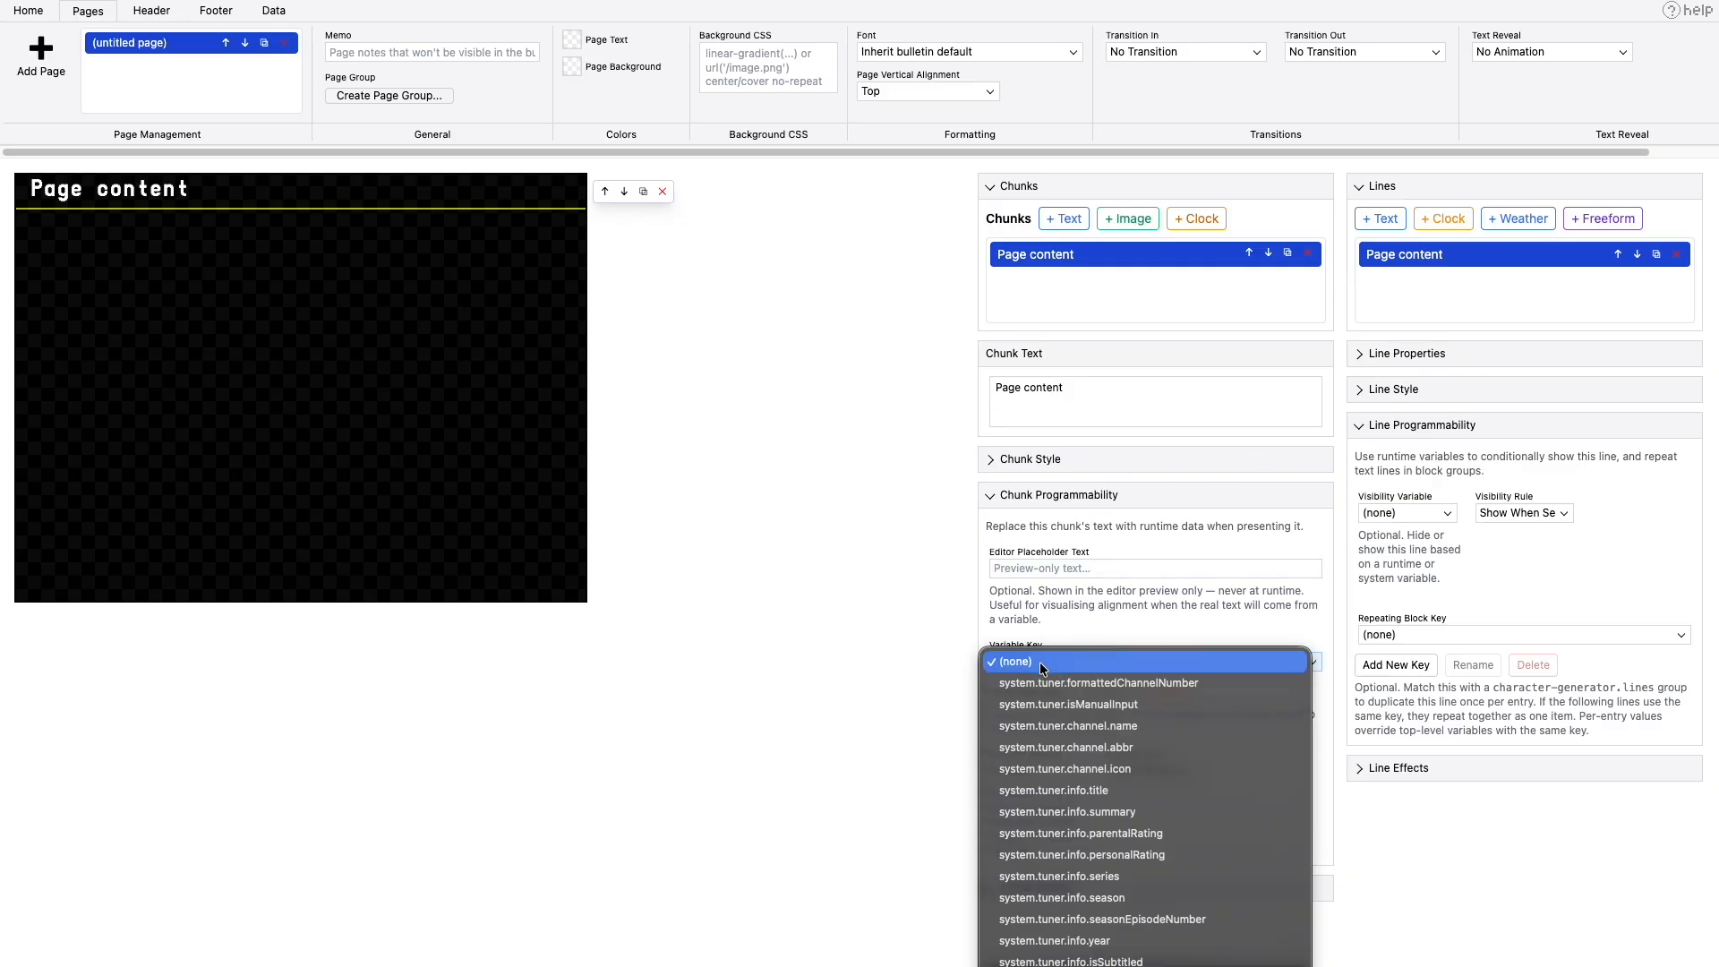
{"action": "scroll", "coordinate": [1067, 707], "scroll_direction": "down", "scroll_amount": 5}
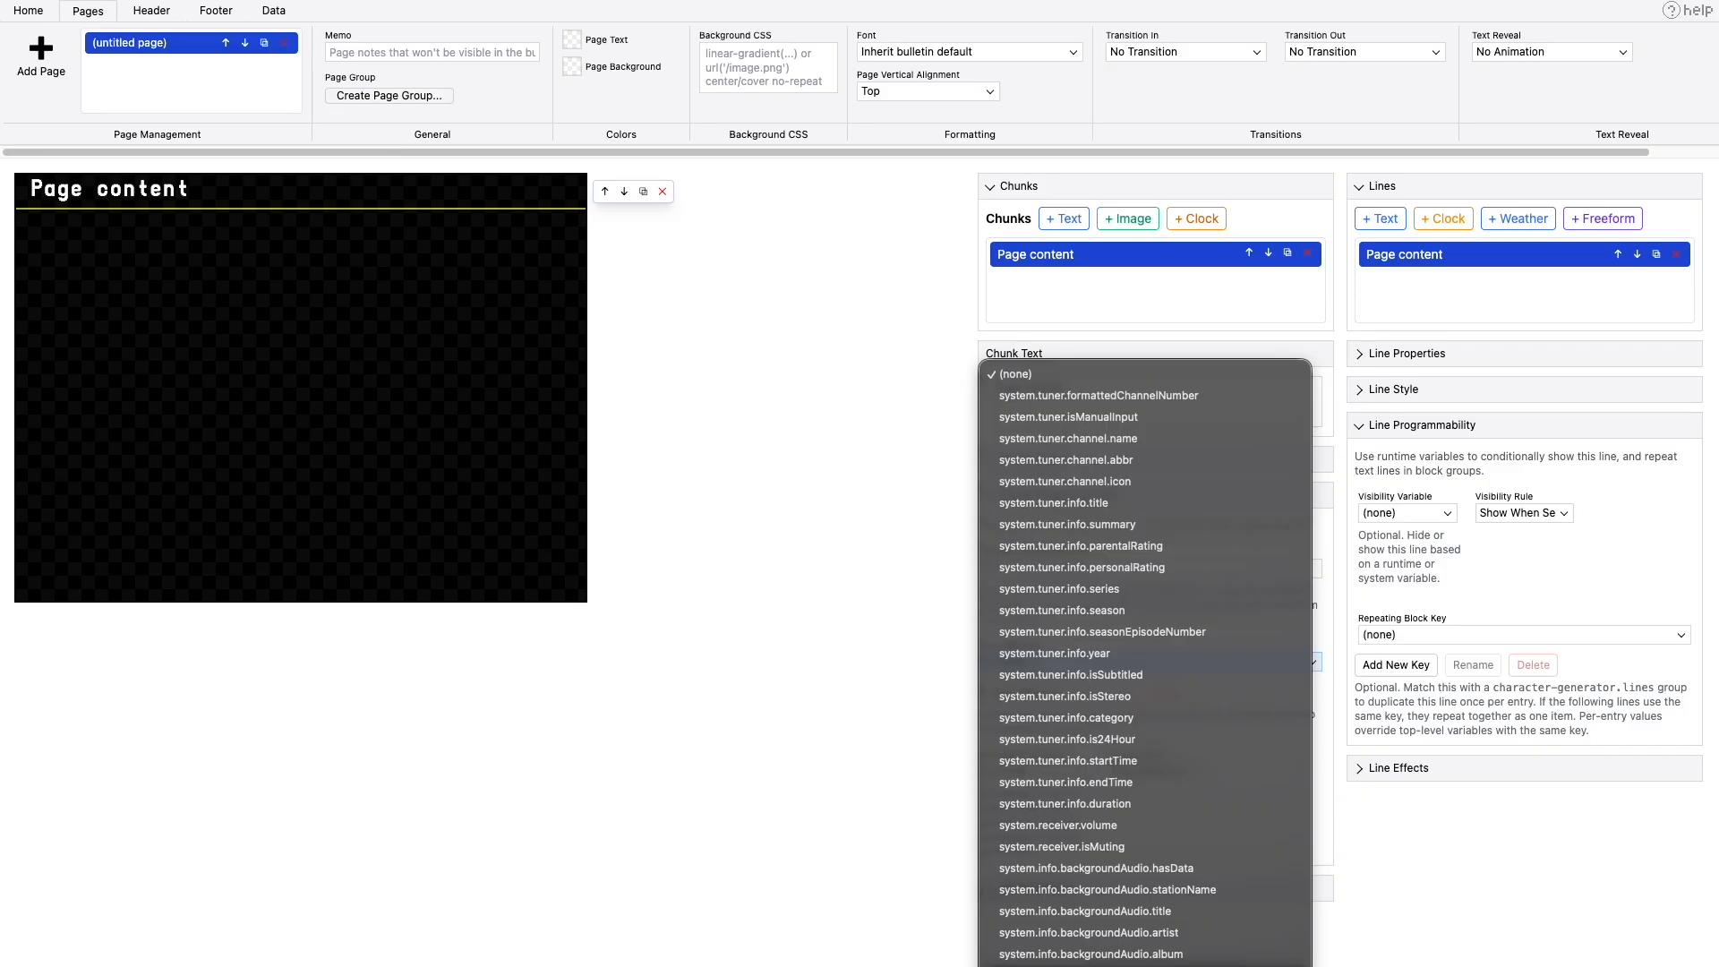
{"action": "left_click", "coordinate": [922, 665]}
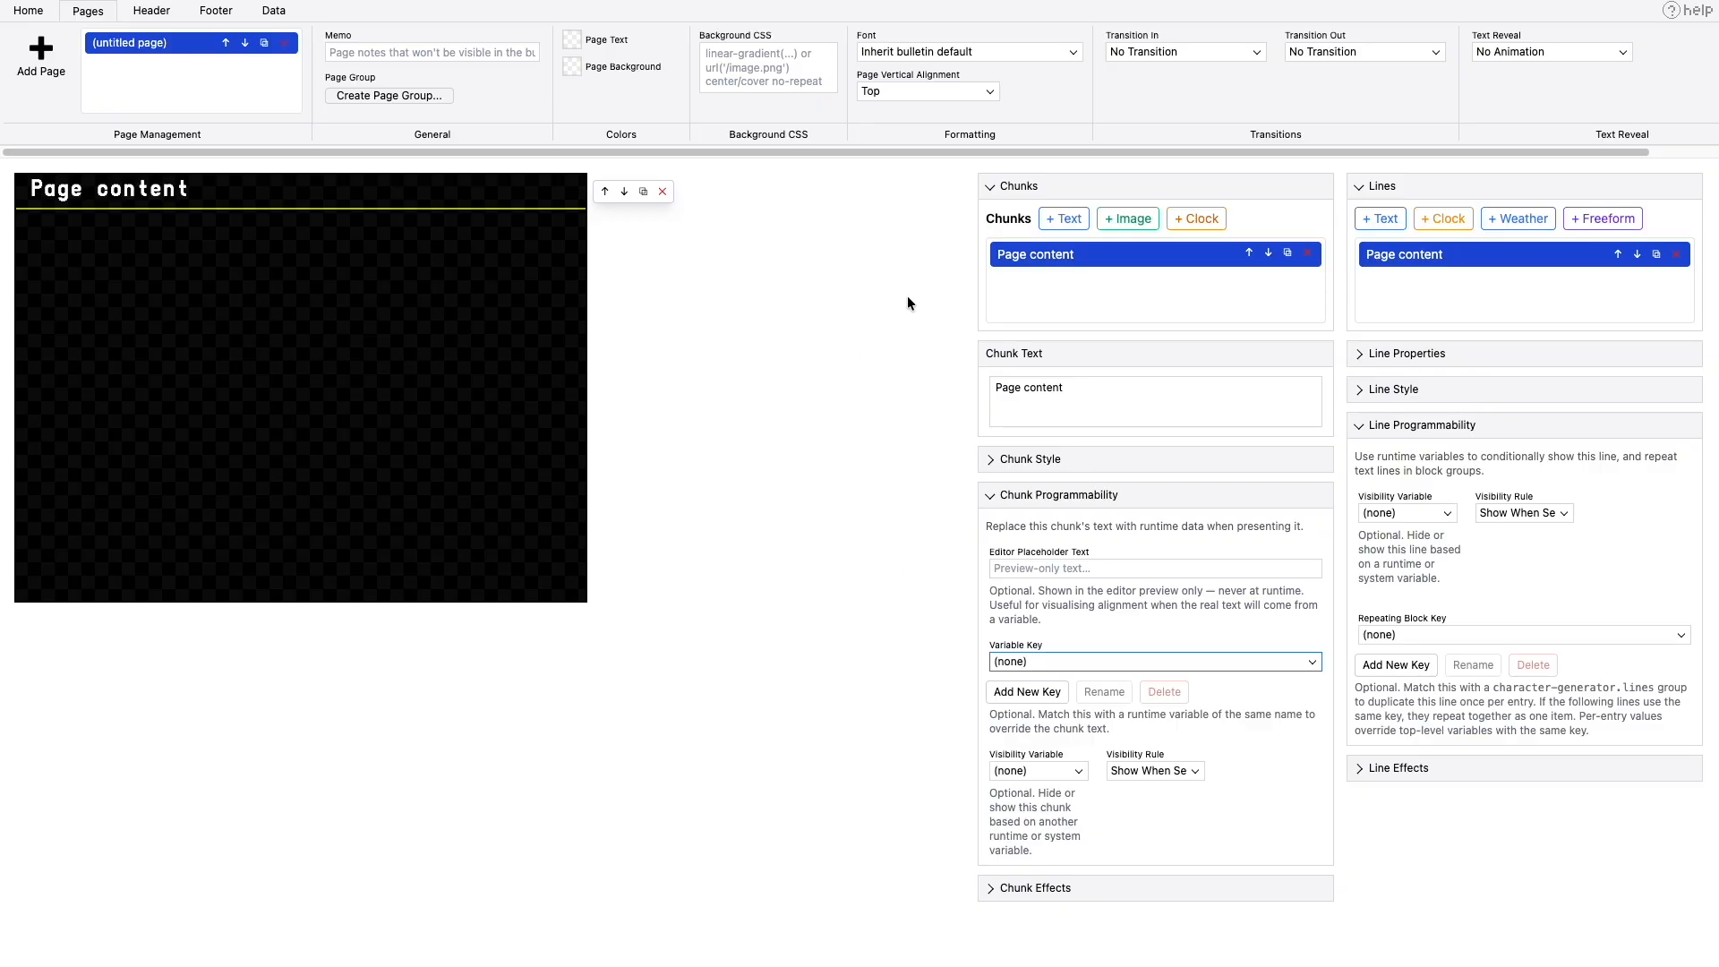
- Clear the chunk's text, set its editor placeholder to "Program title" and bind it to system.tuner.info.title
{"action": "triple_click", "coordinate": [1133, 400]}
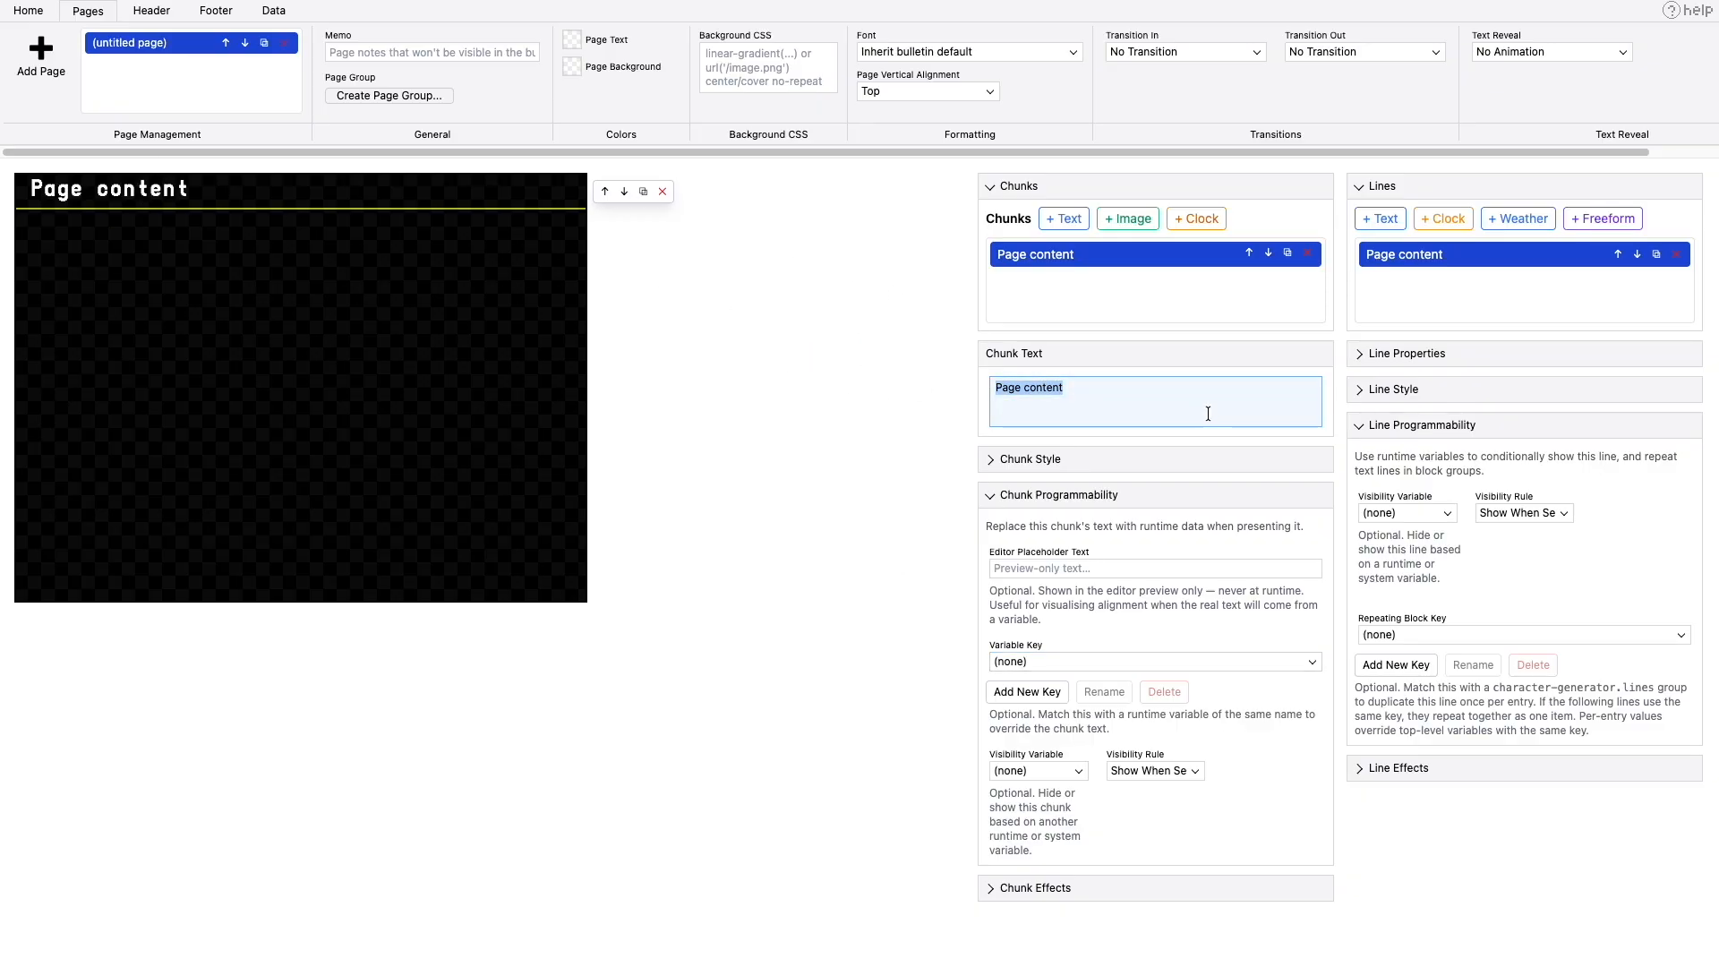
{"action": "key", "text": "BackSpace"}
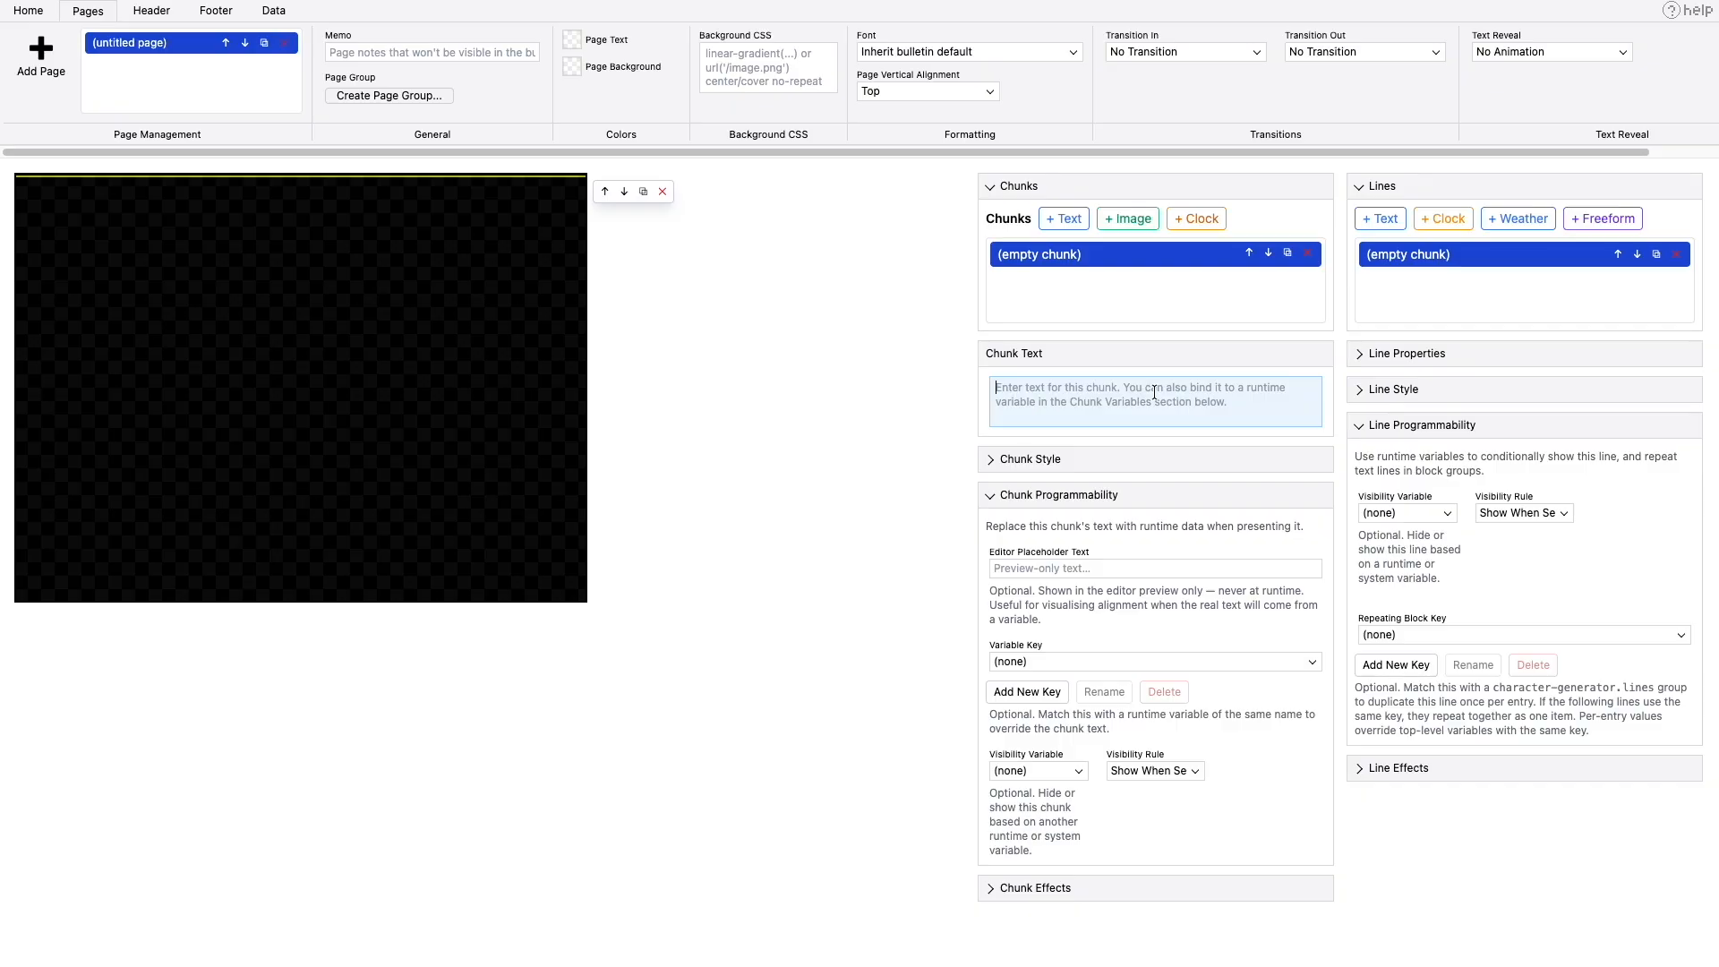
{"action": "left_click", "coordinate": [1127, 570]}
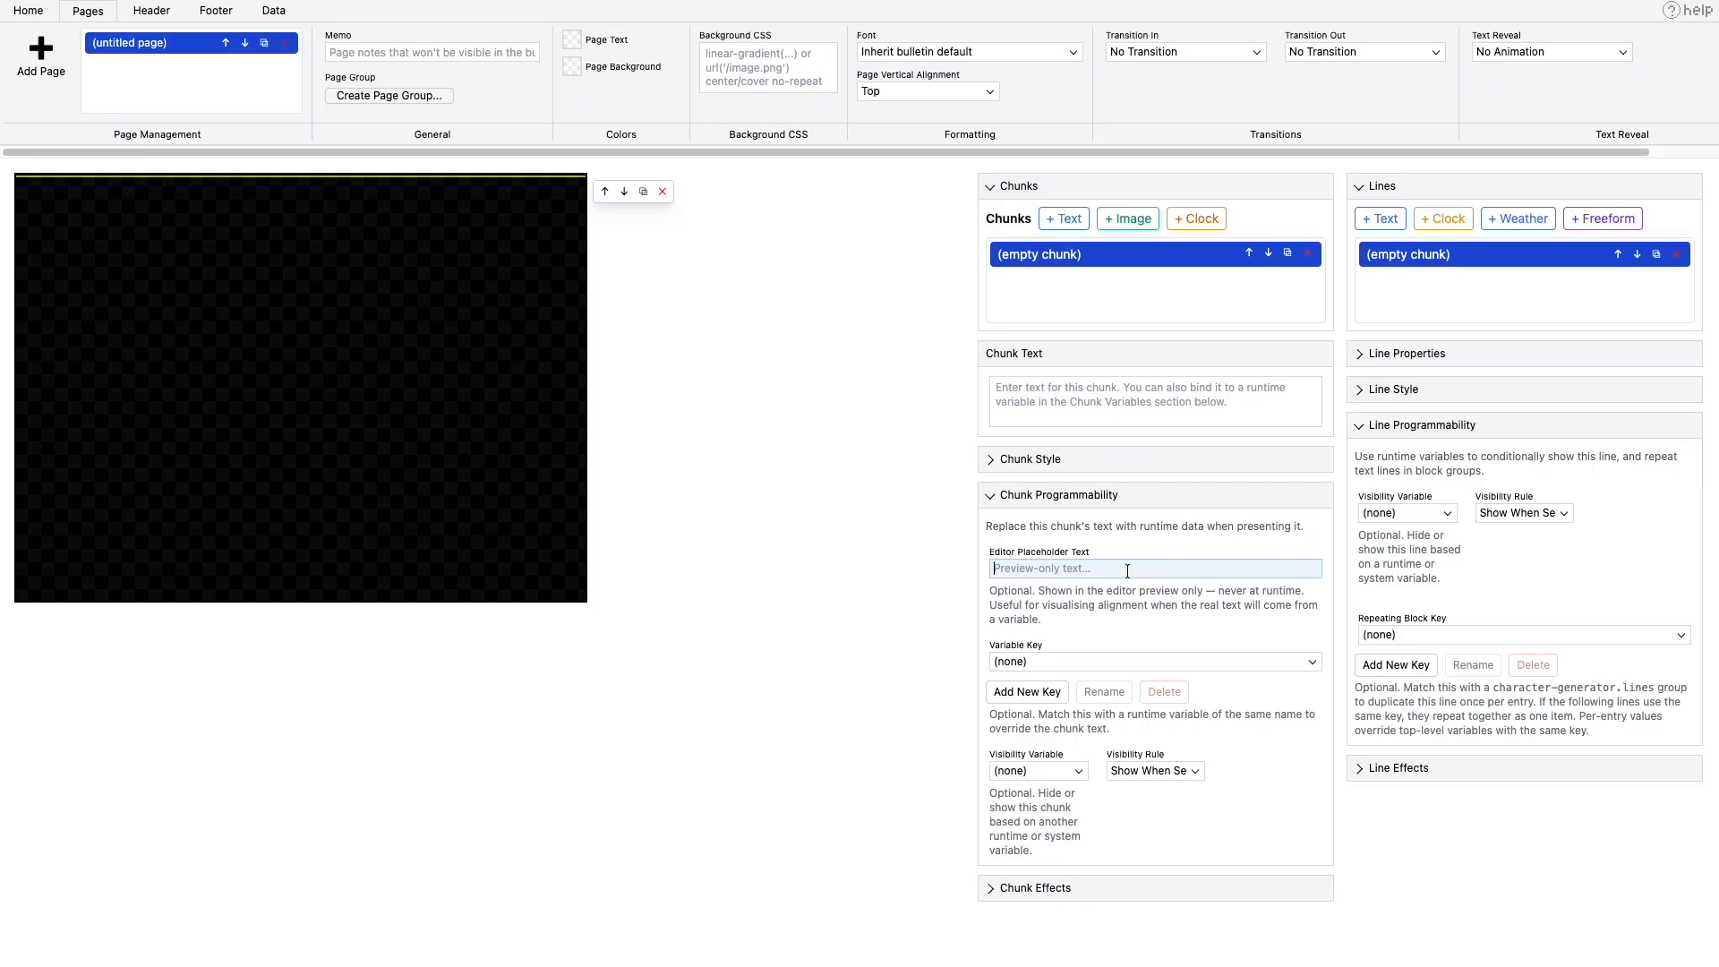
{"action": "type", "text": "Program title"}
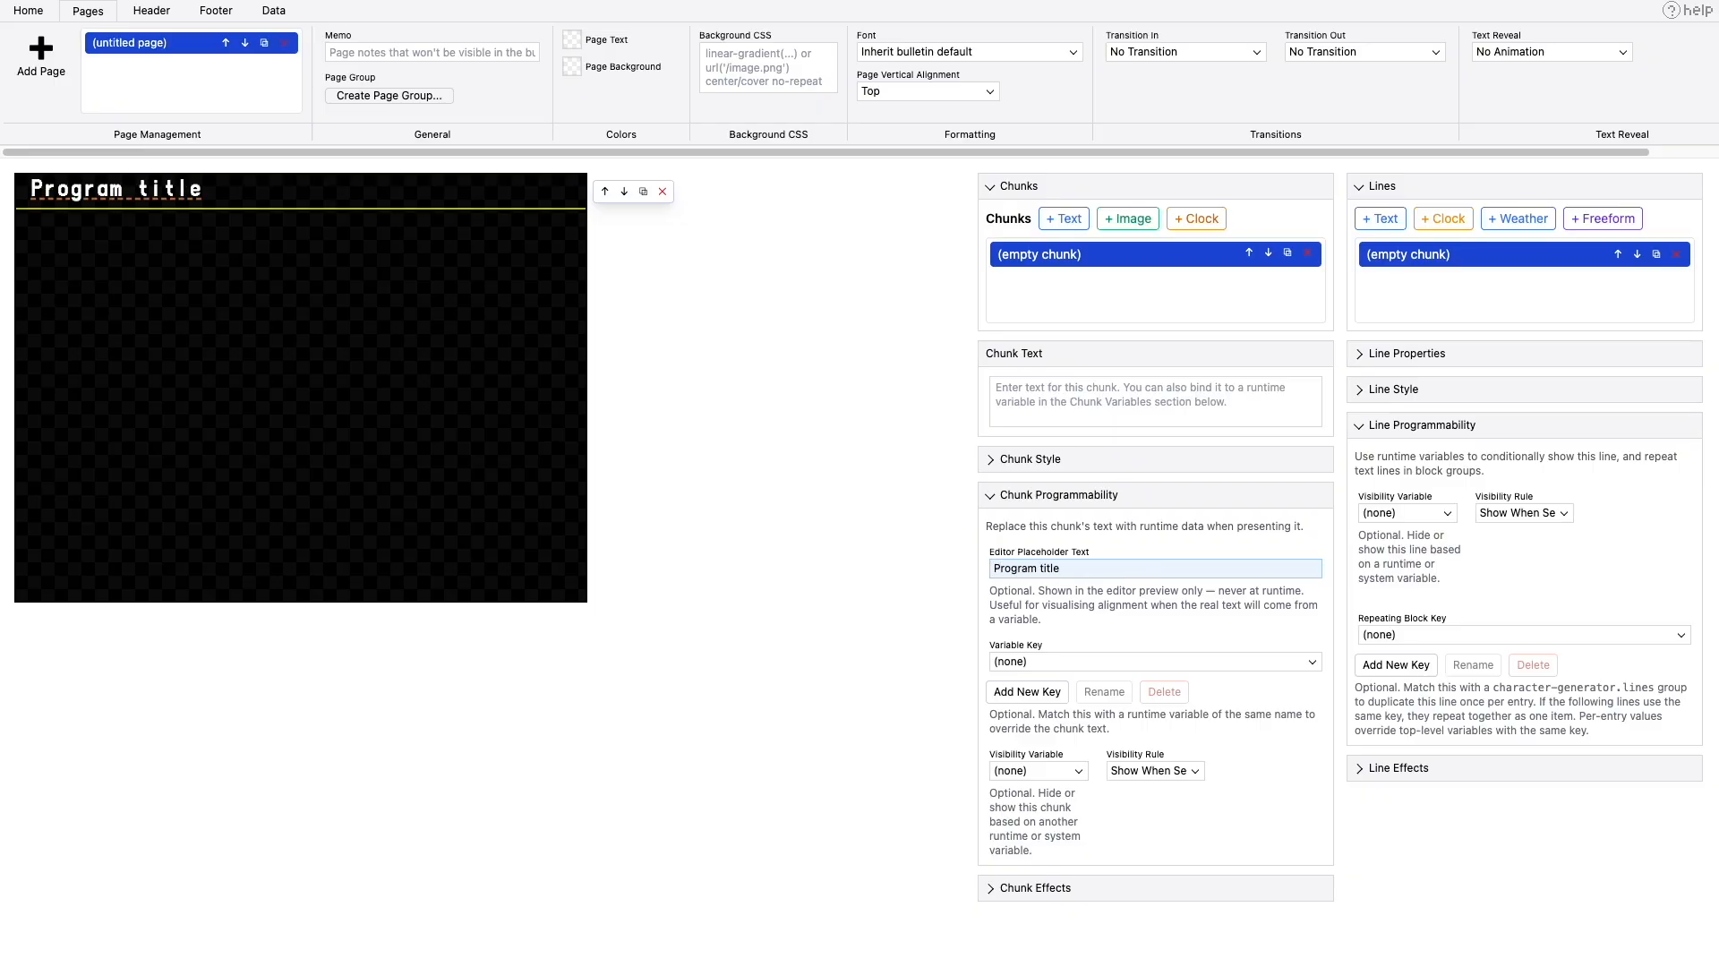
{"action": "left_click", "coordinate": [1050, 660]}
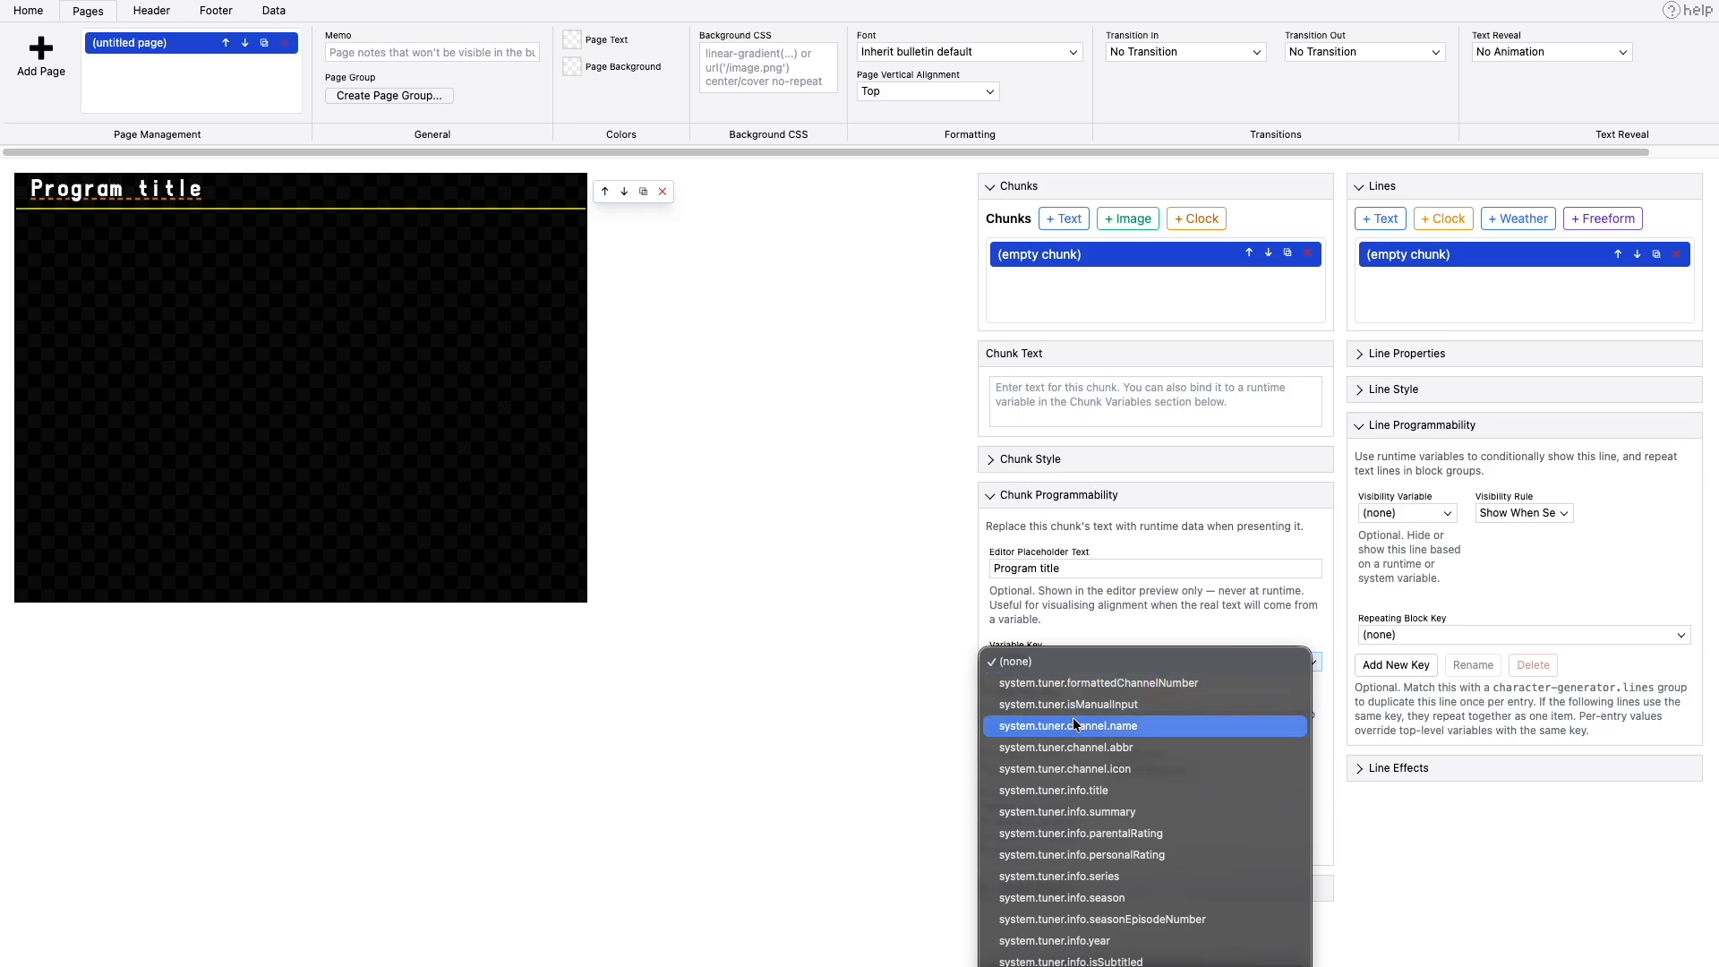
{"action": "left_click", "coordinate": [1114, 791]}
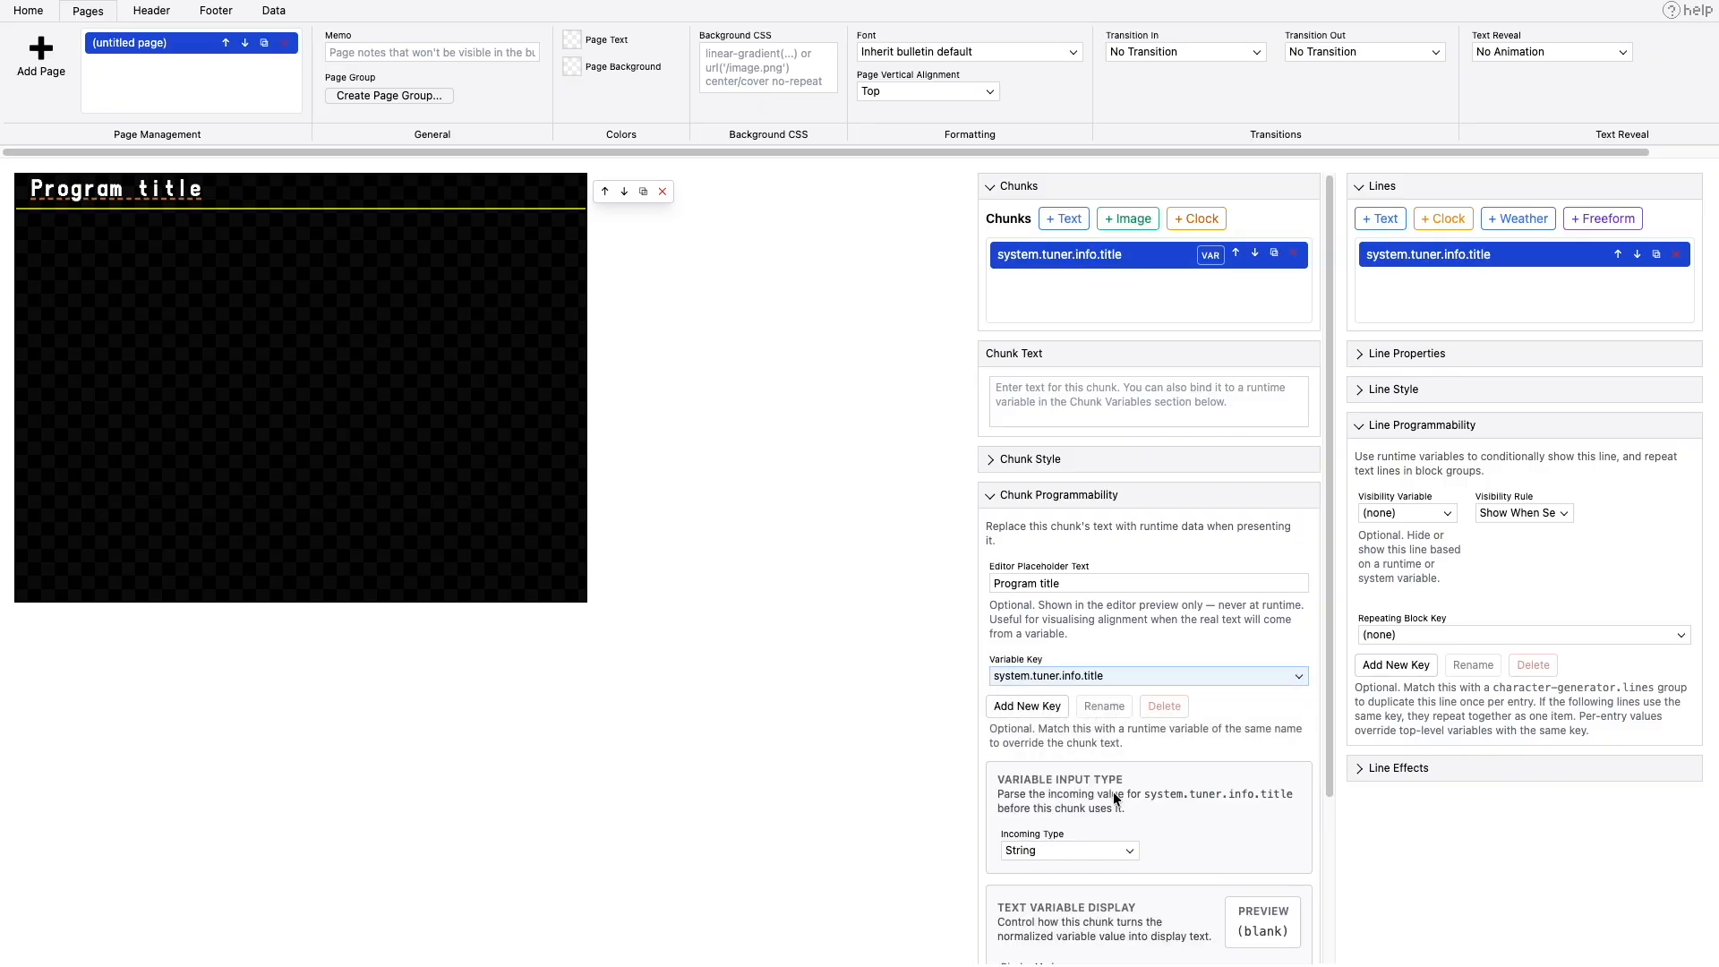
- Add two text chunks after the program title, one with a space and an opening parenthesis and one with a closing parenthesis
{"action": "left_click", "coordinate": [1075, 222]}
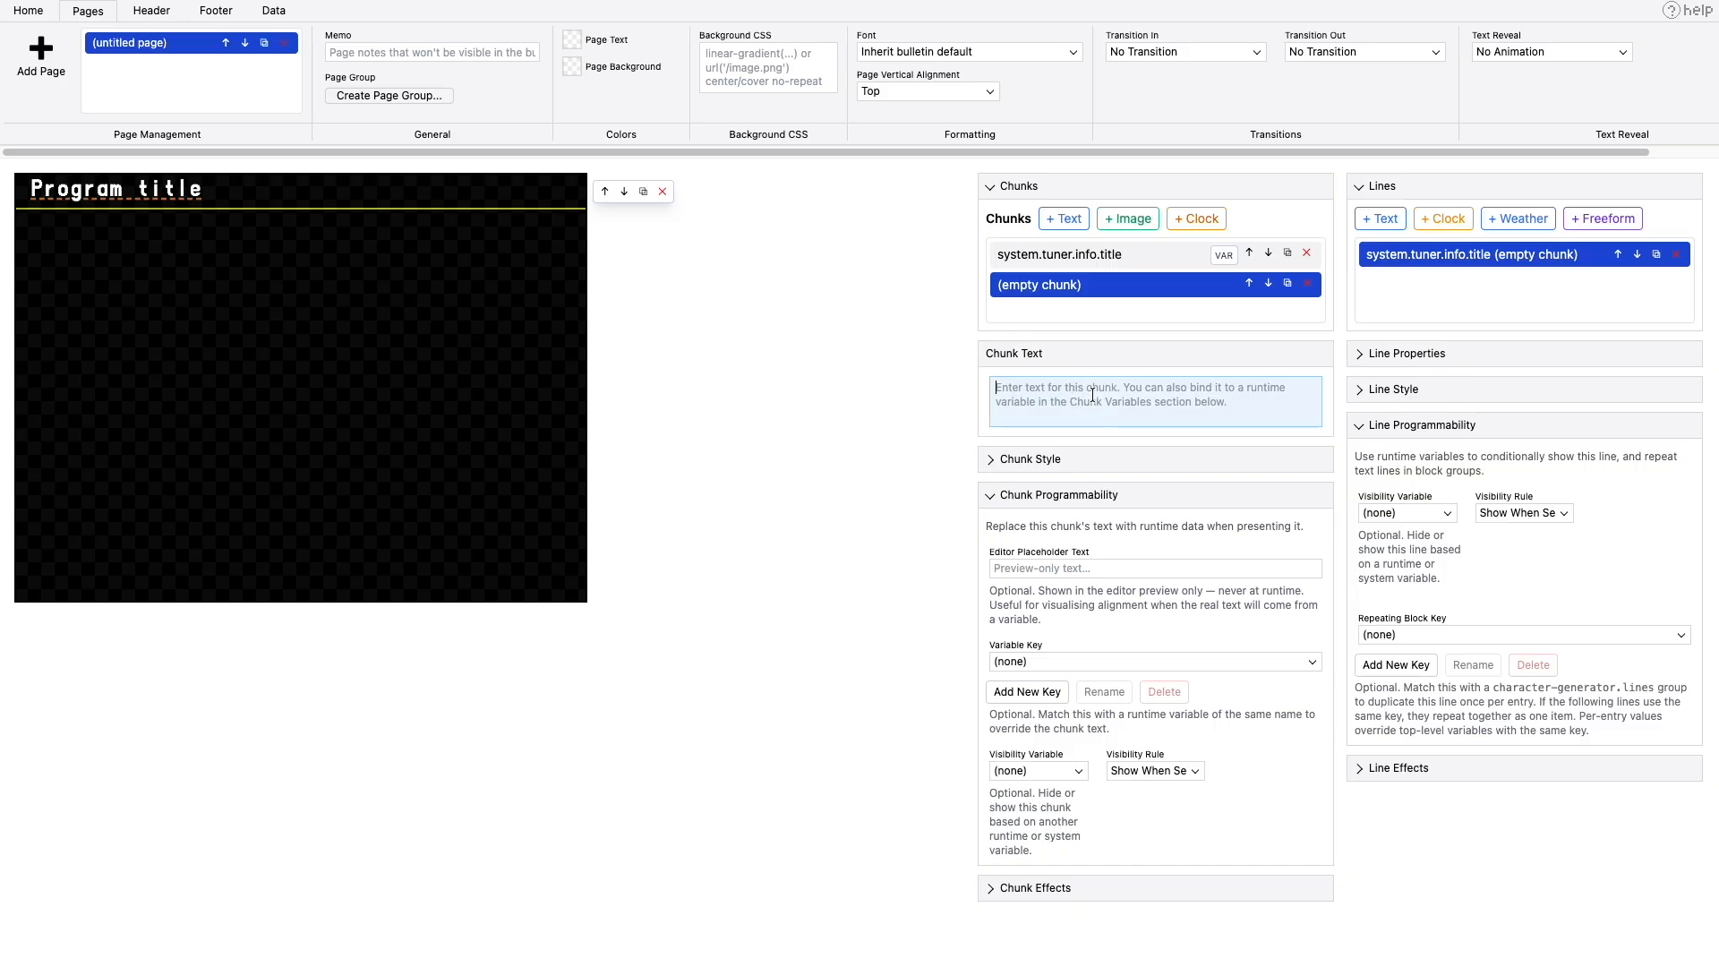
{"action": "type", "text": "("}
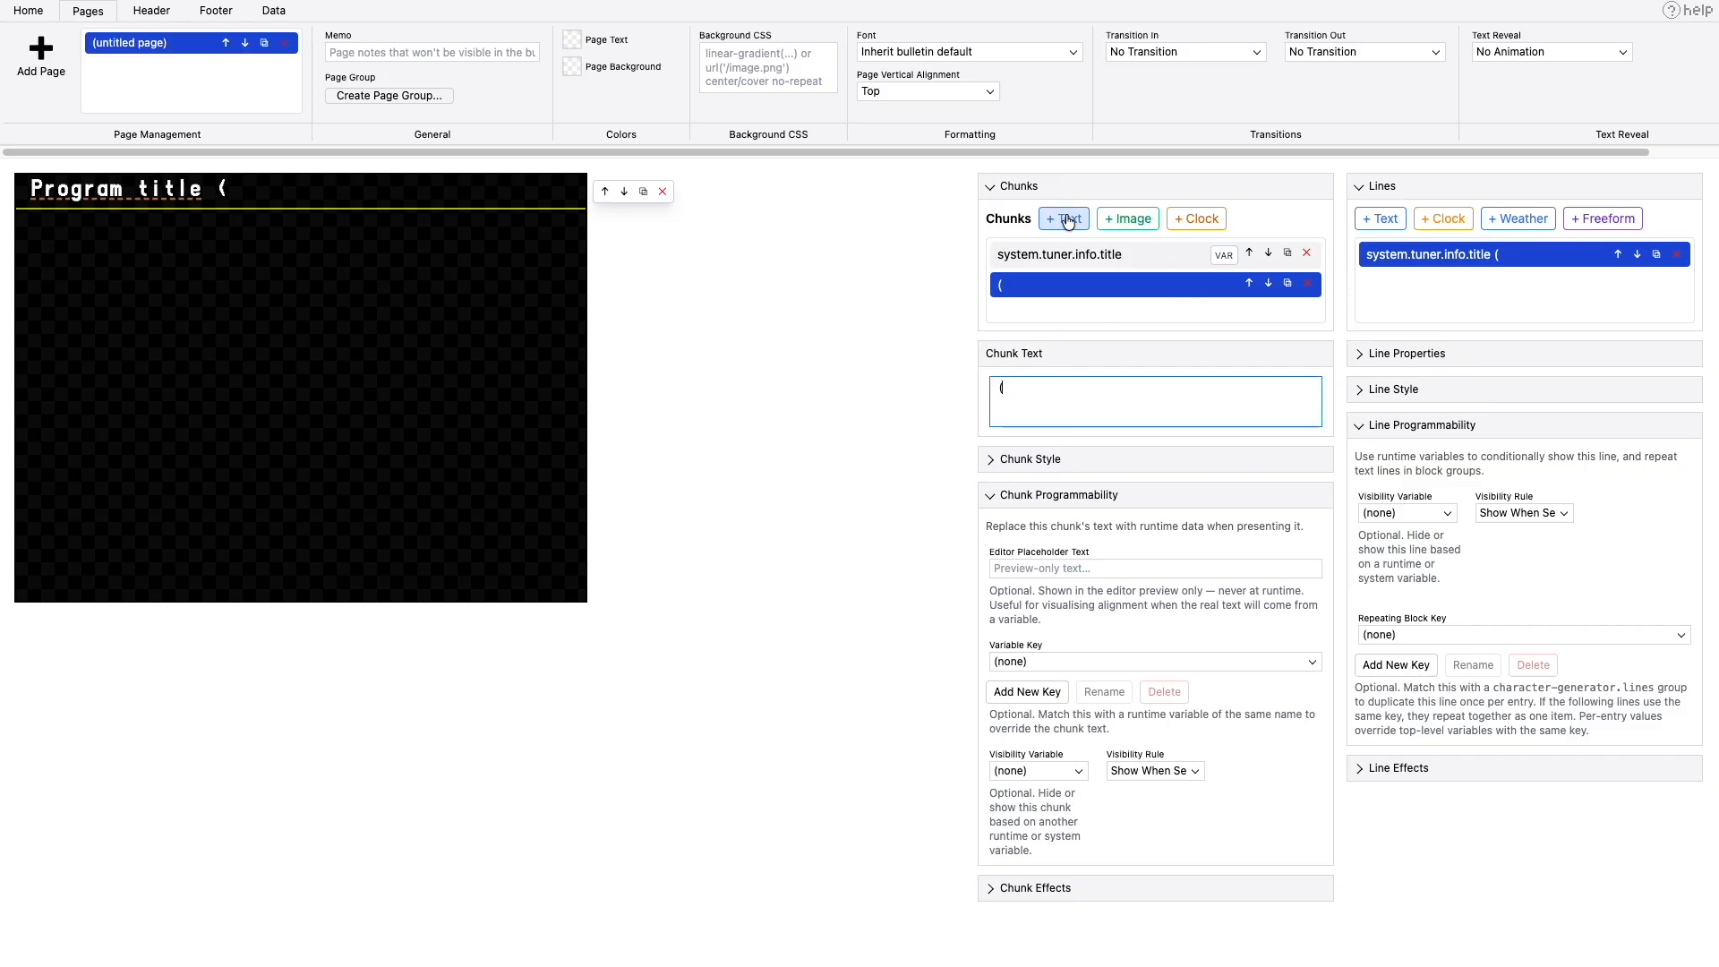
{"action": "left_click", "coordinate": [1067, 221]}
{"action": "left_click", "coordinate": [1086, 395]}
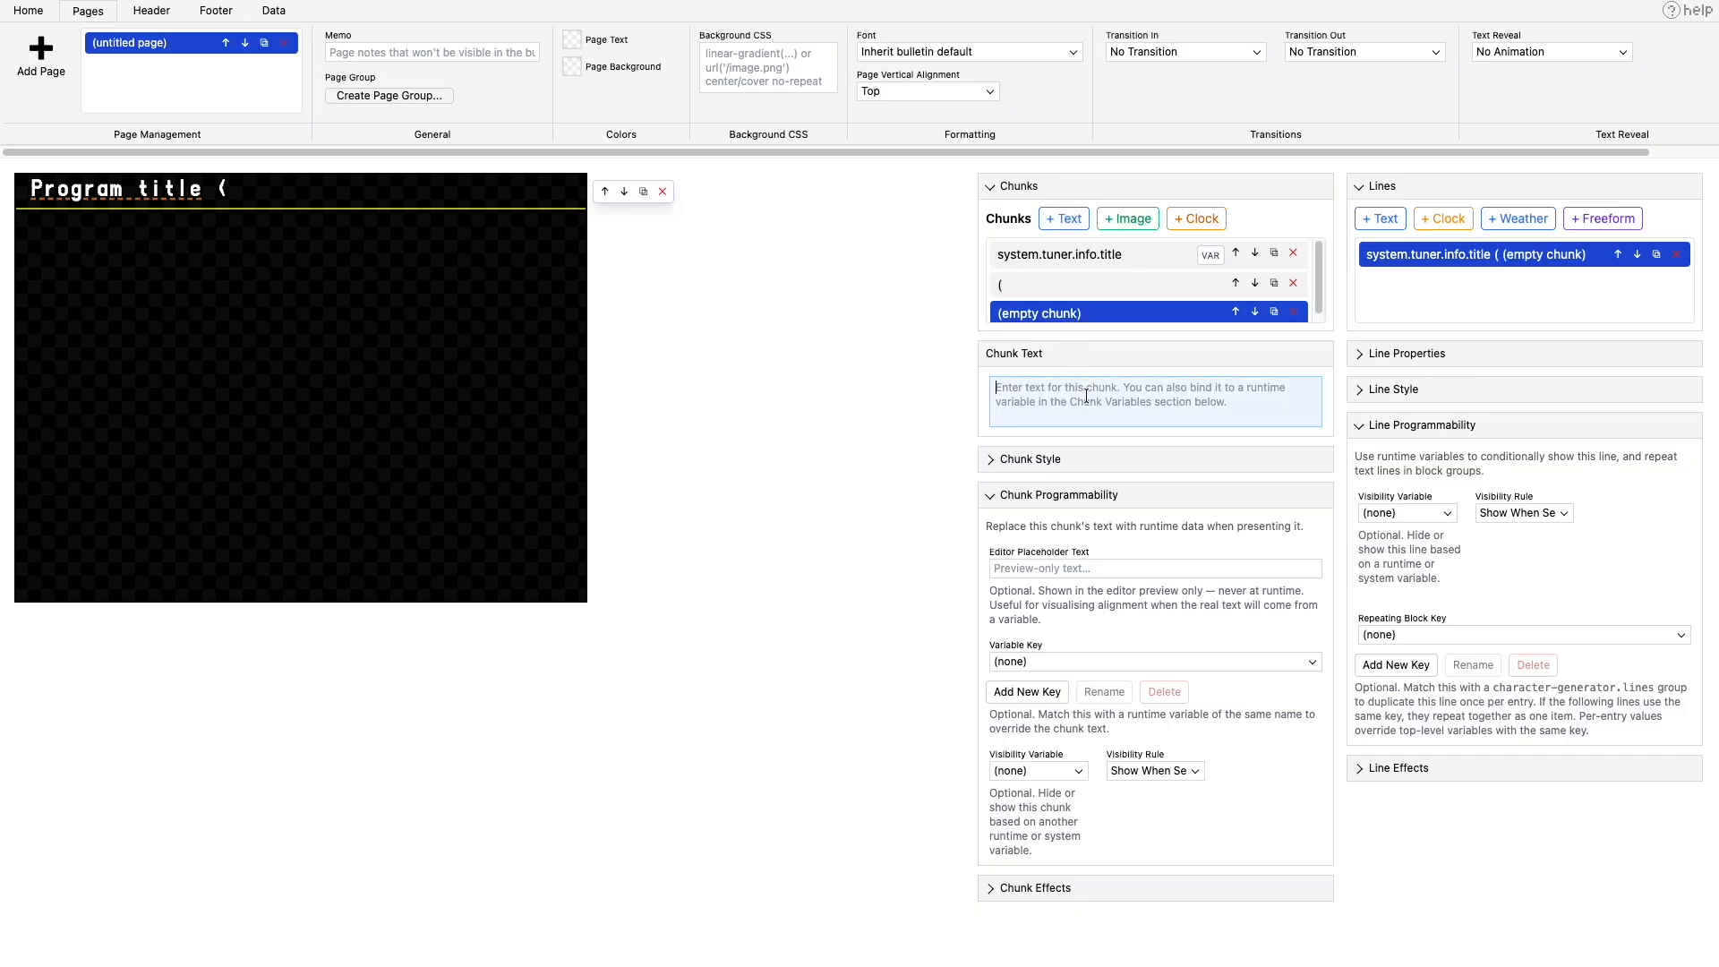
{"action": "type", "text": ")"}
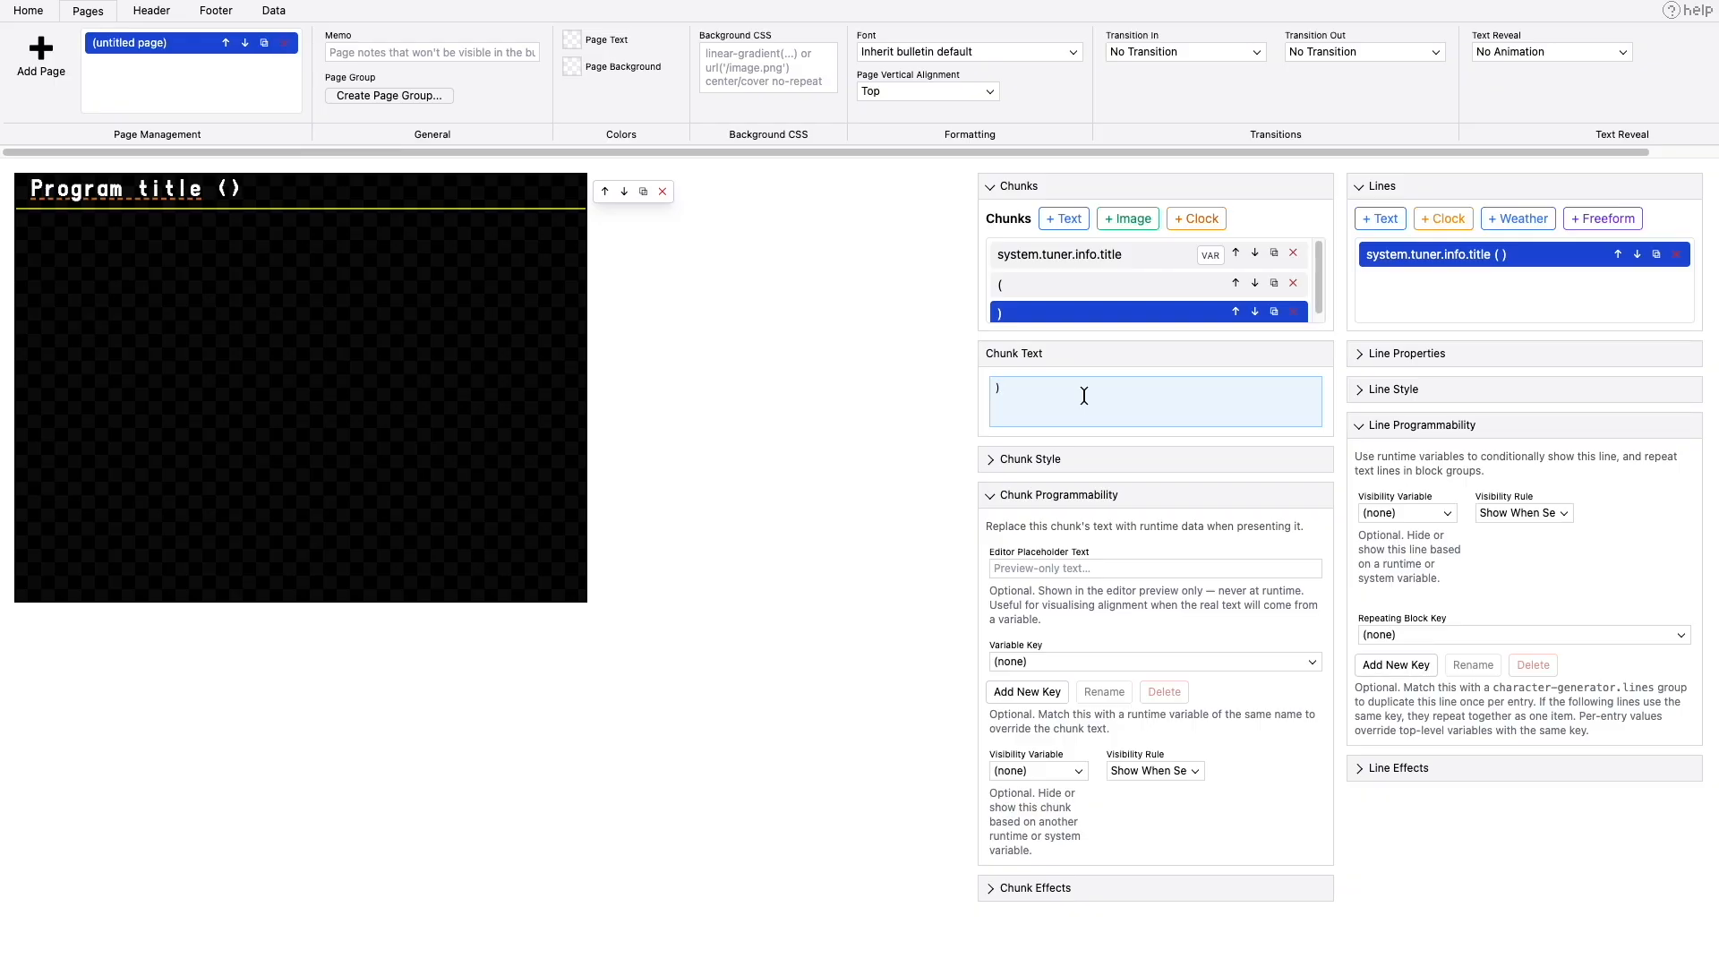
- Add a text chunk between the parentheses with placeholder "TV-PG" and bind it to system.tuner.info.parentalRating
{"action": "left_click", "coordinate": [1069, 220]}
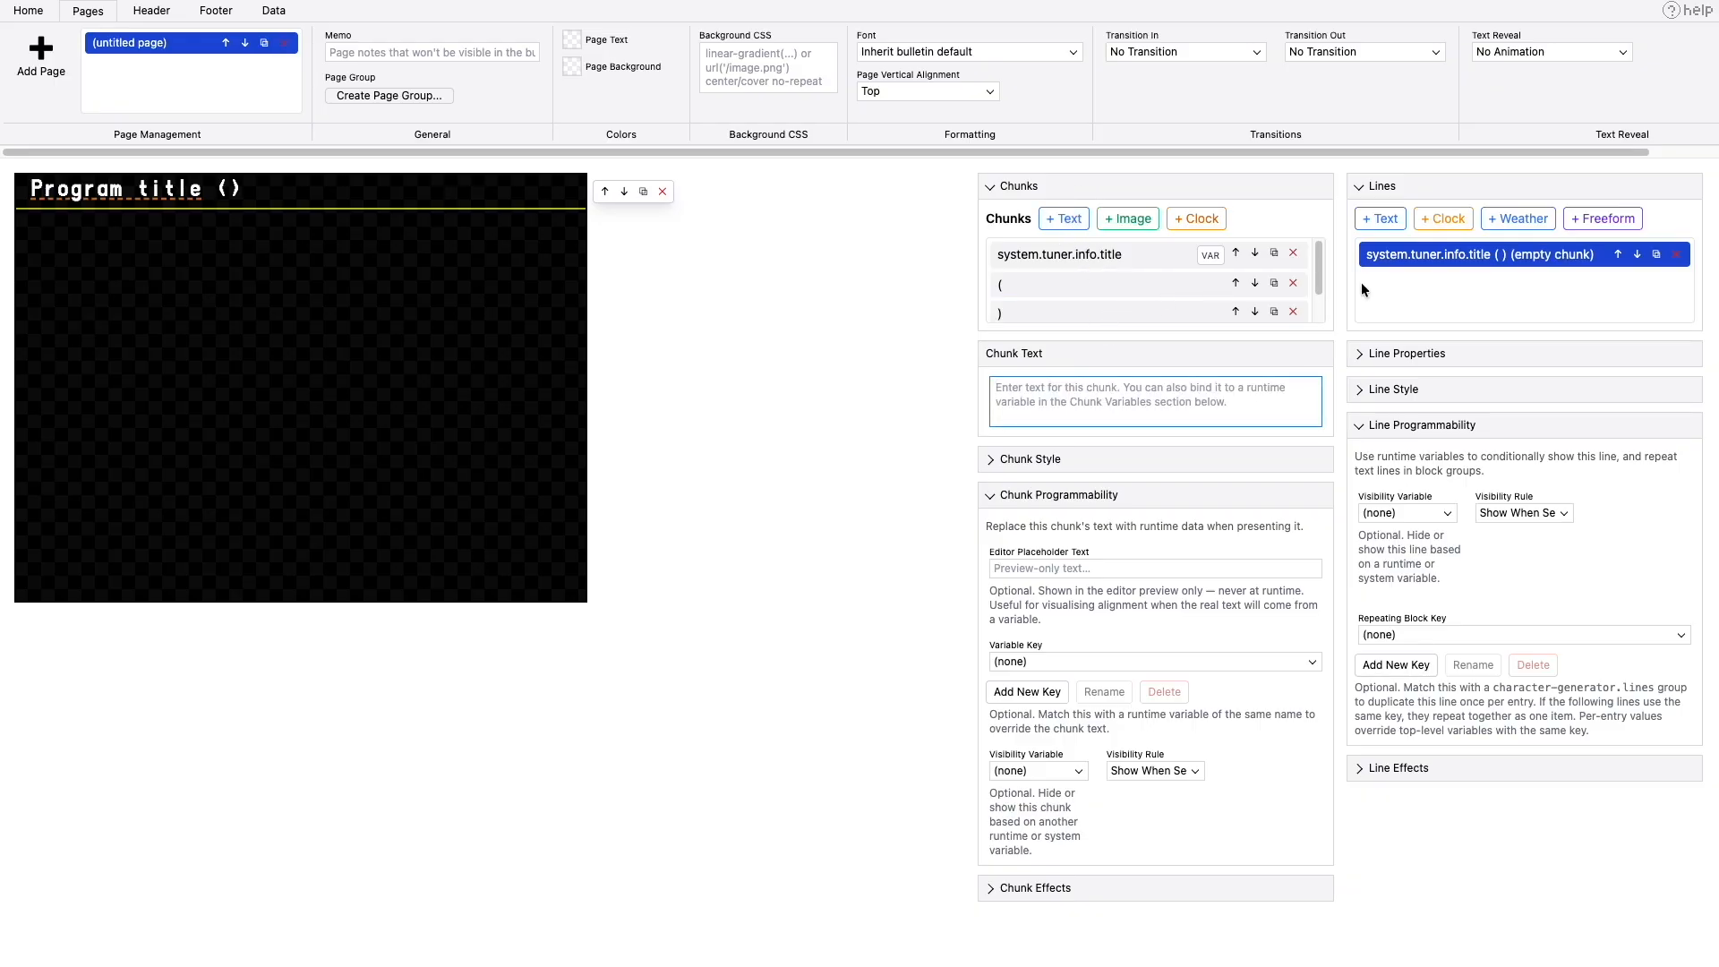
{"action": "left_click_drag", "start_coordinate": [1320, 274], "coordinate": [1301, 307]}
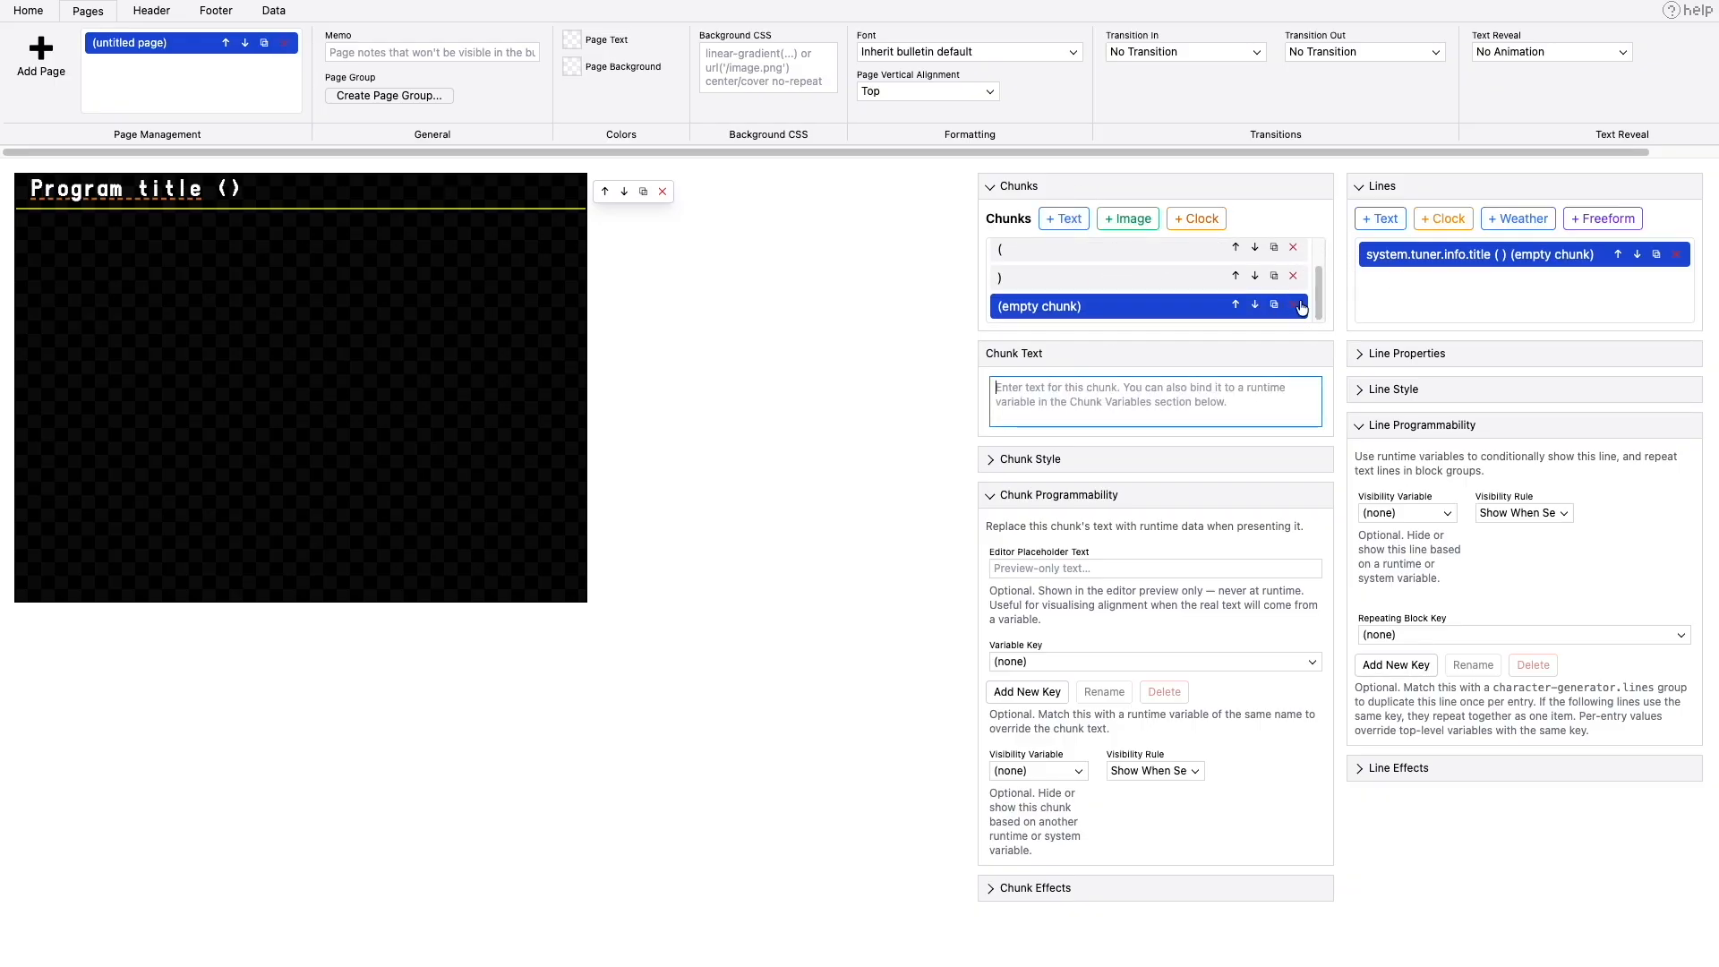
{"action": "left_click", "coordinate": [1237, 307]}
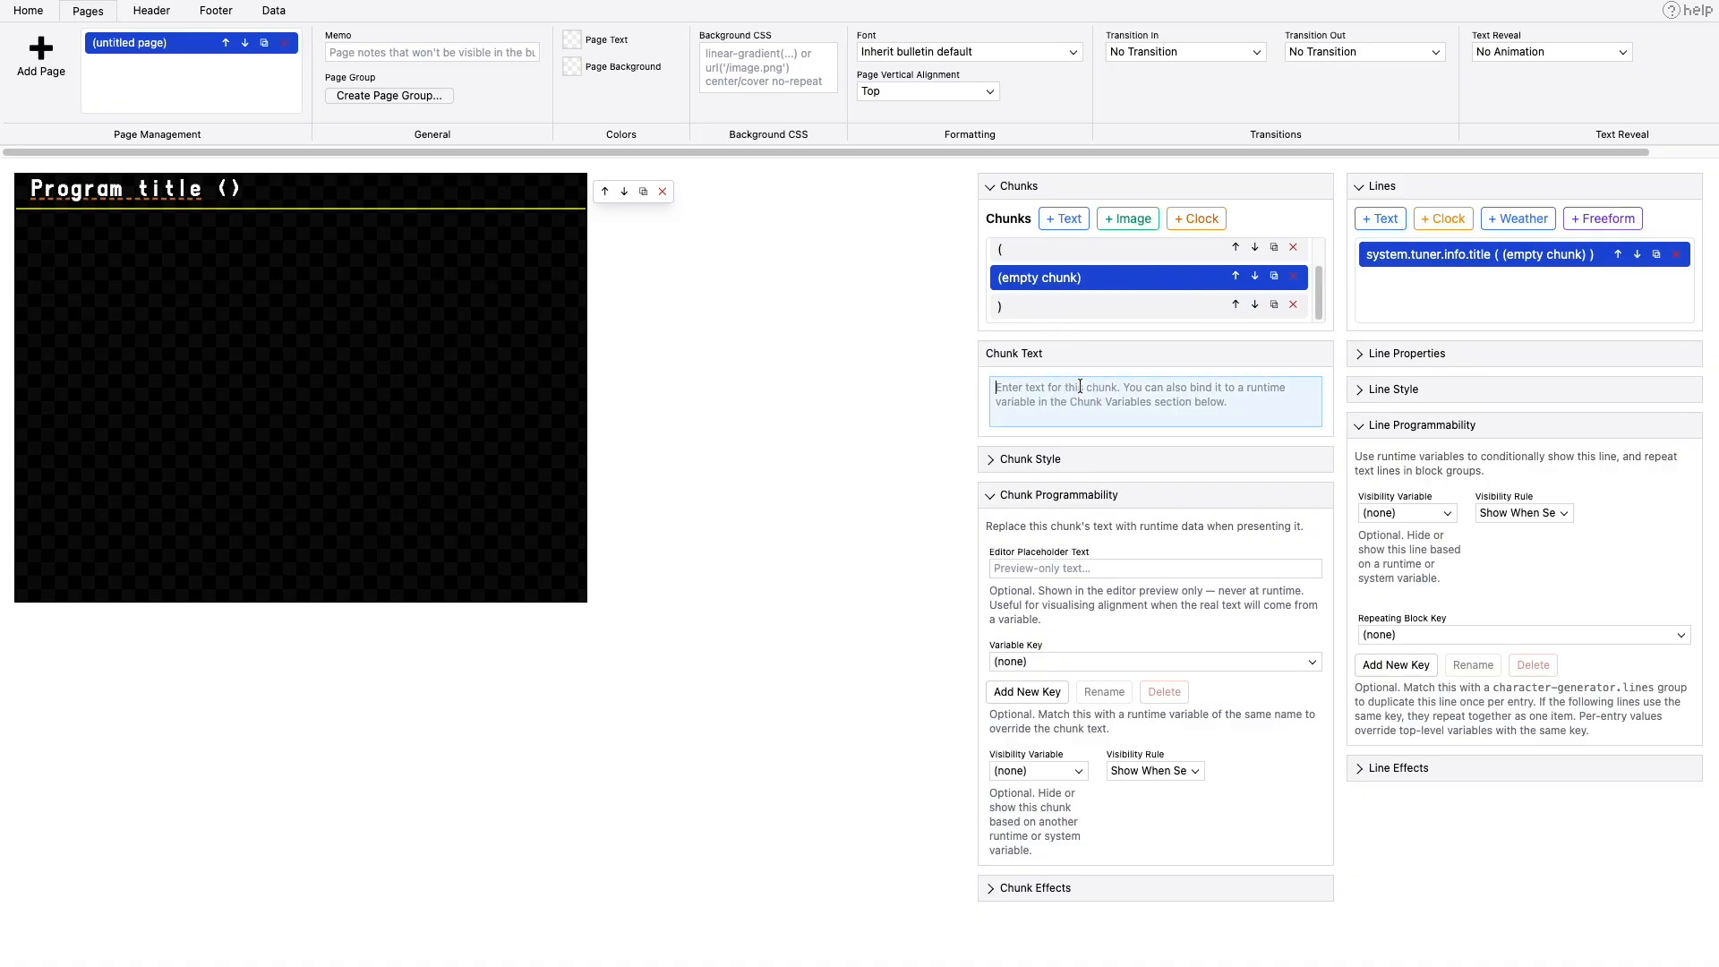
{"action": "left_click", "coordinate": [1030, 569]}
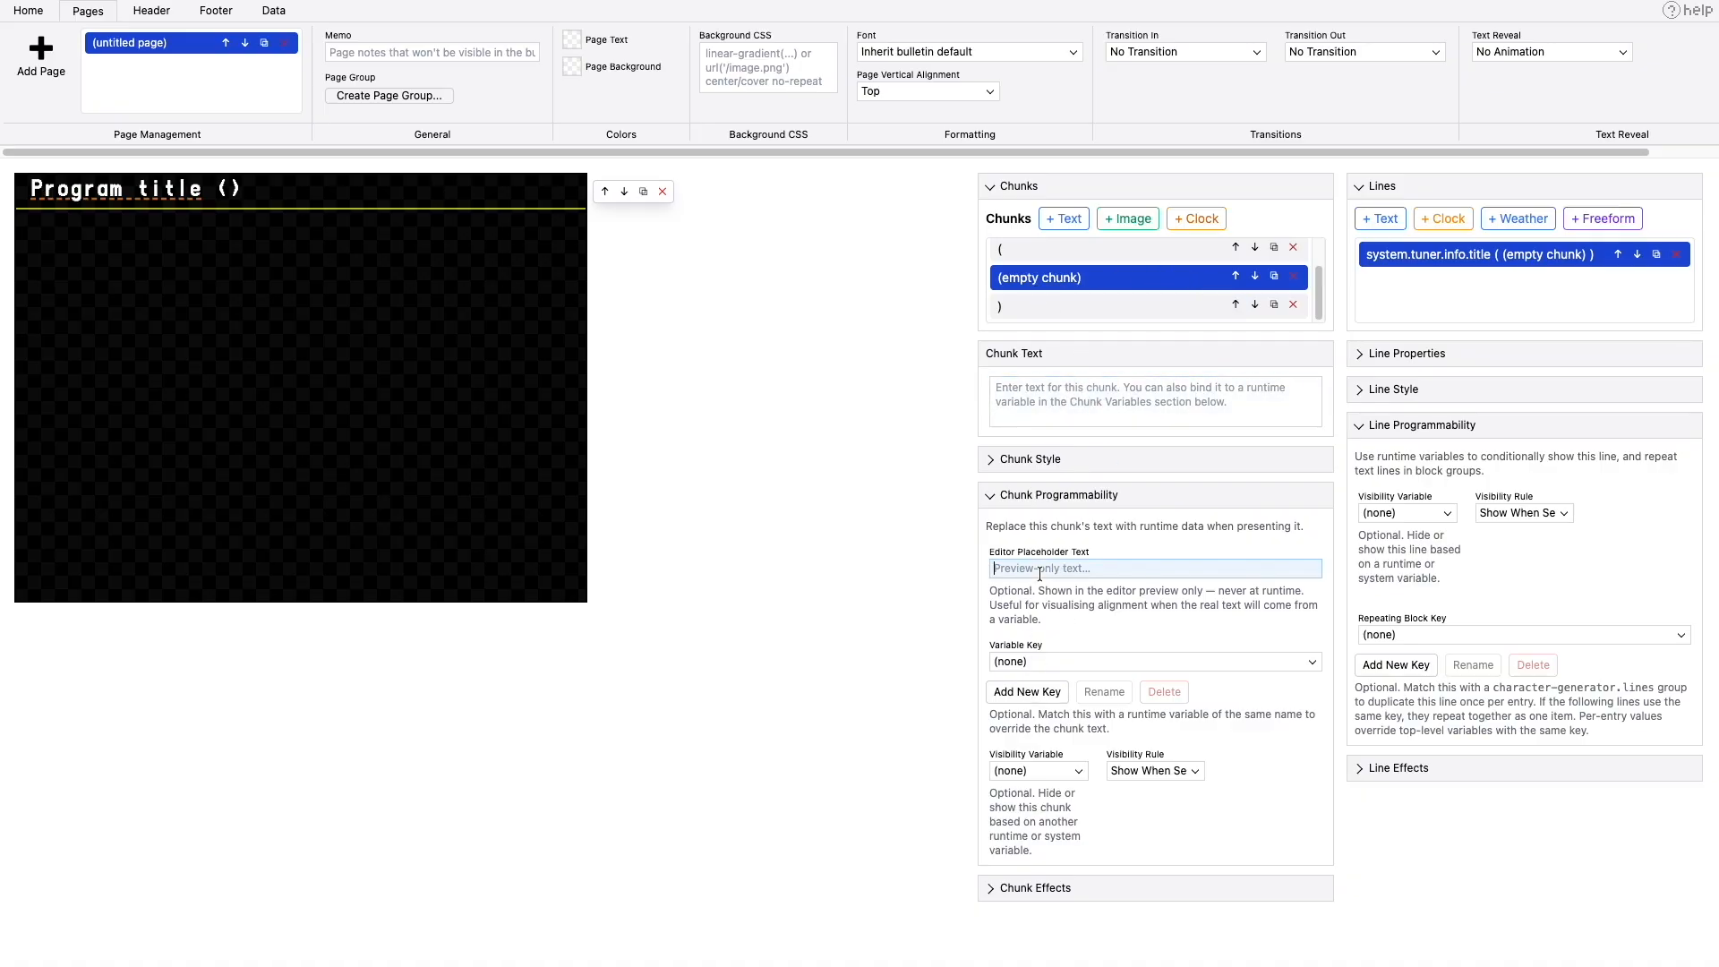
{"action": "type", "text": "TV-PG"}
{"action": "left_click", "coordinate": [1044, 663]}
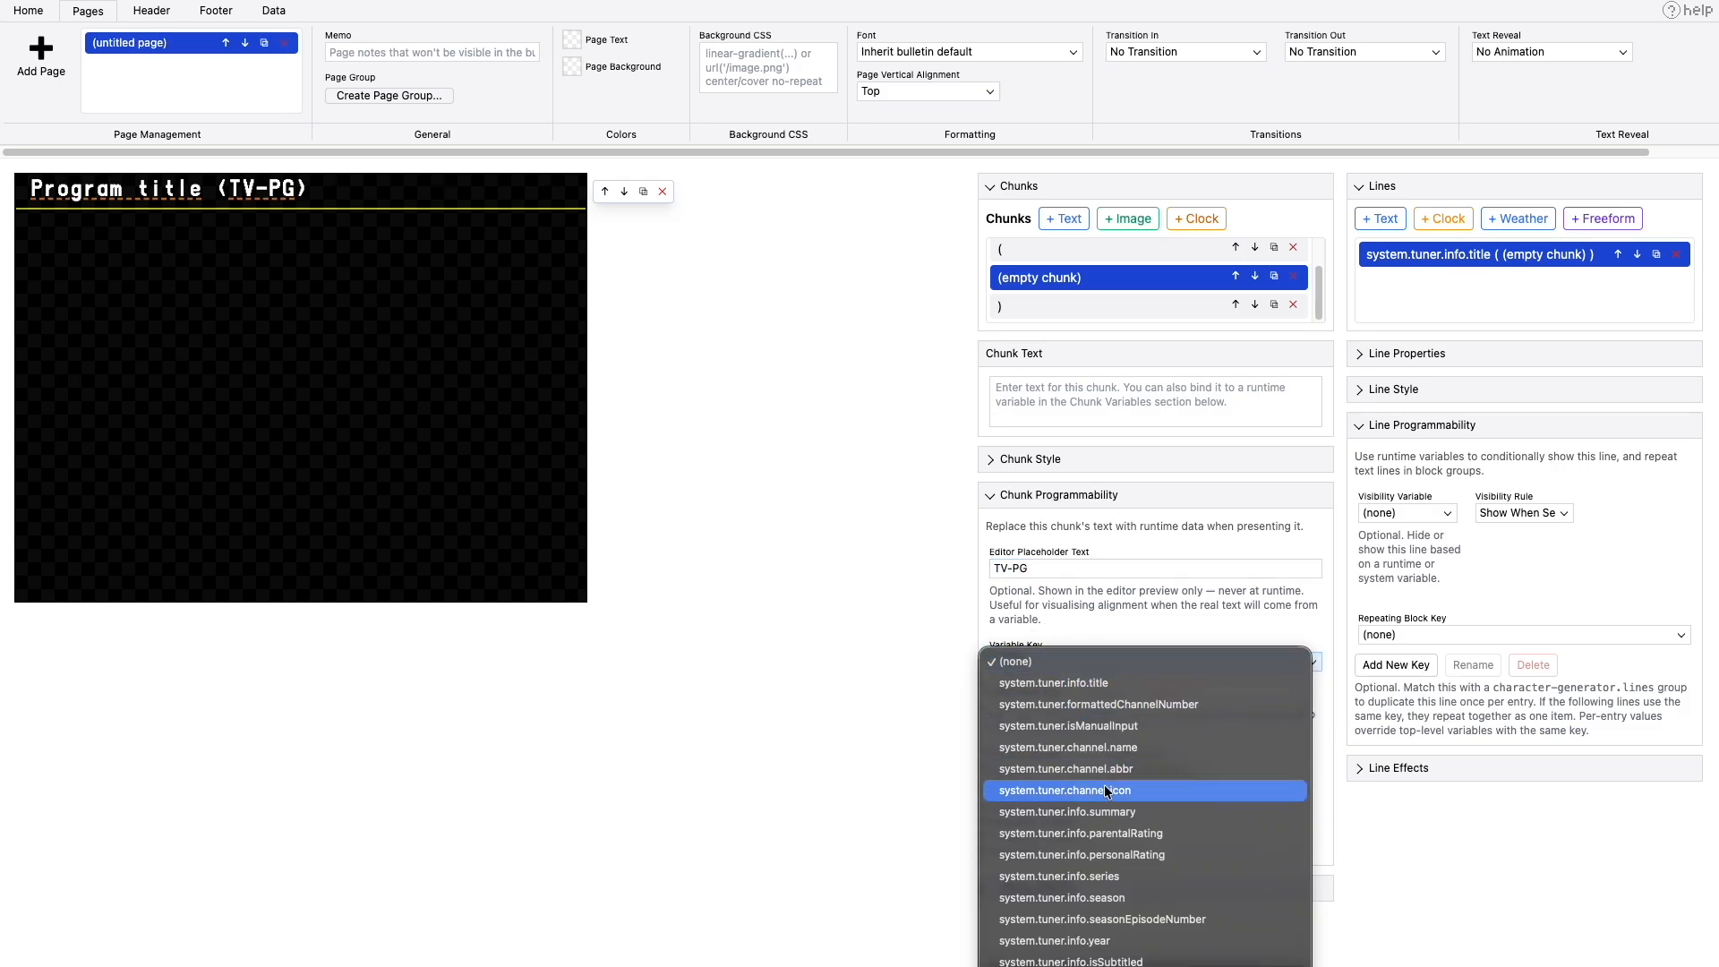
{"action": "left_click", "coordinate": [1123, 836]}
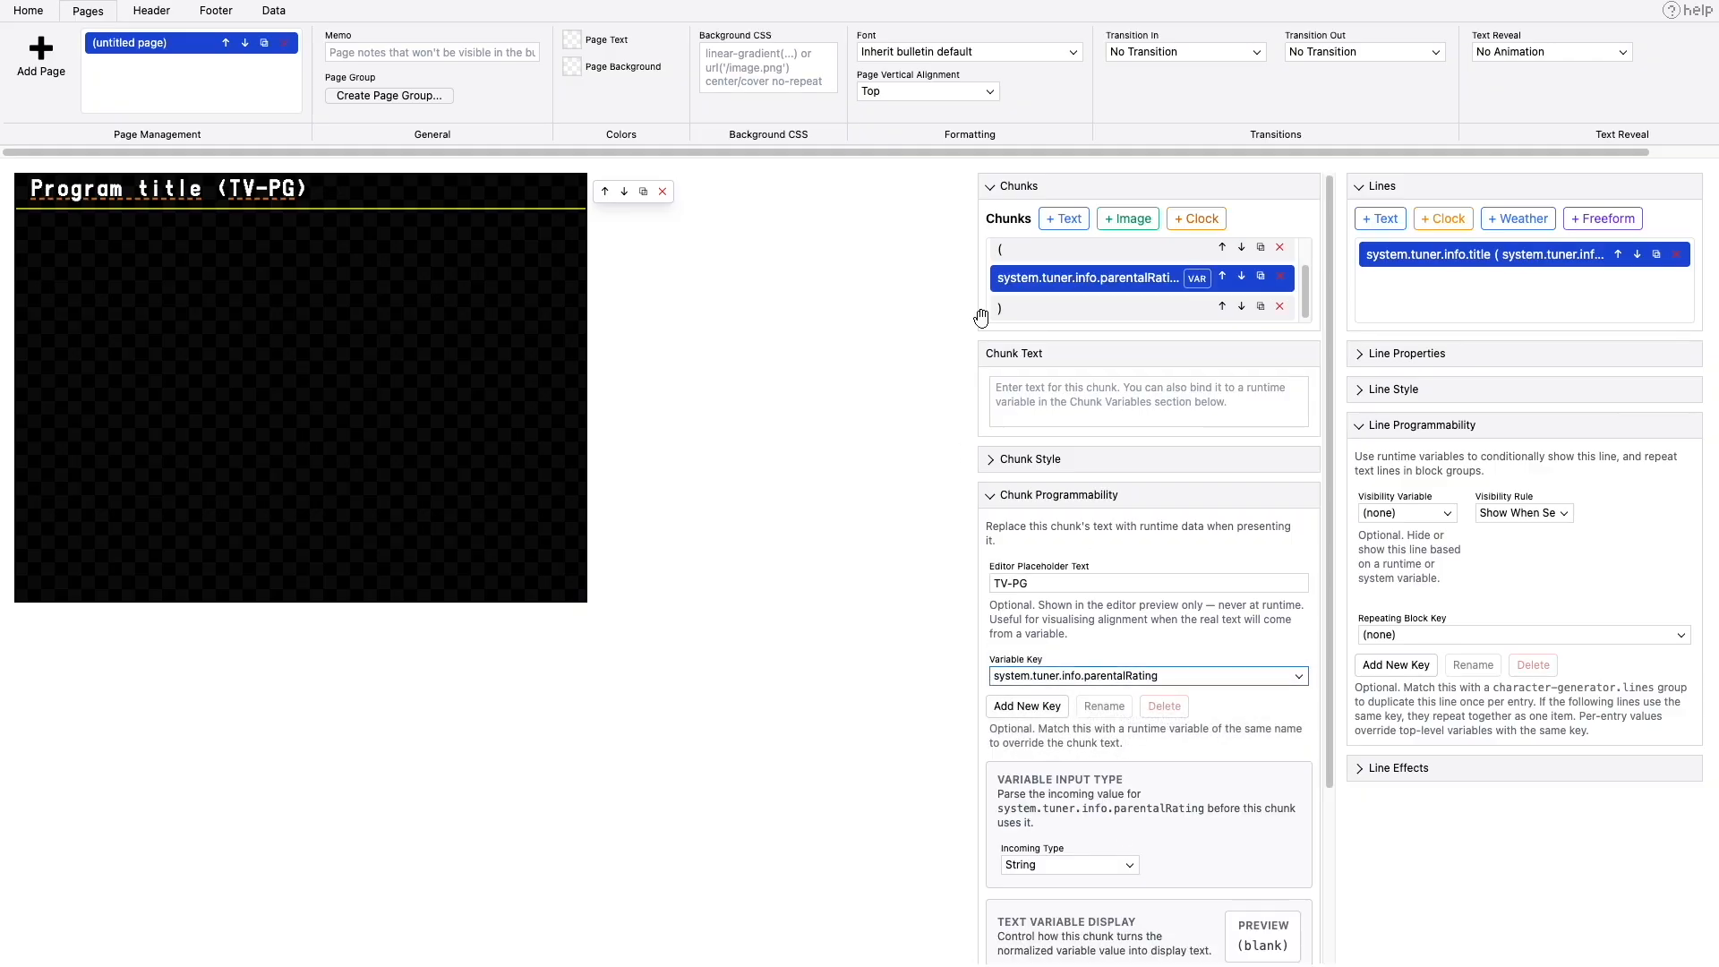
- Check the two parenthesis chunks, preview the bulletin in TVS and leave the preview
{"action": "left_click", "coordinate": [1005, 255]}
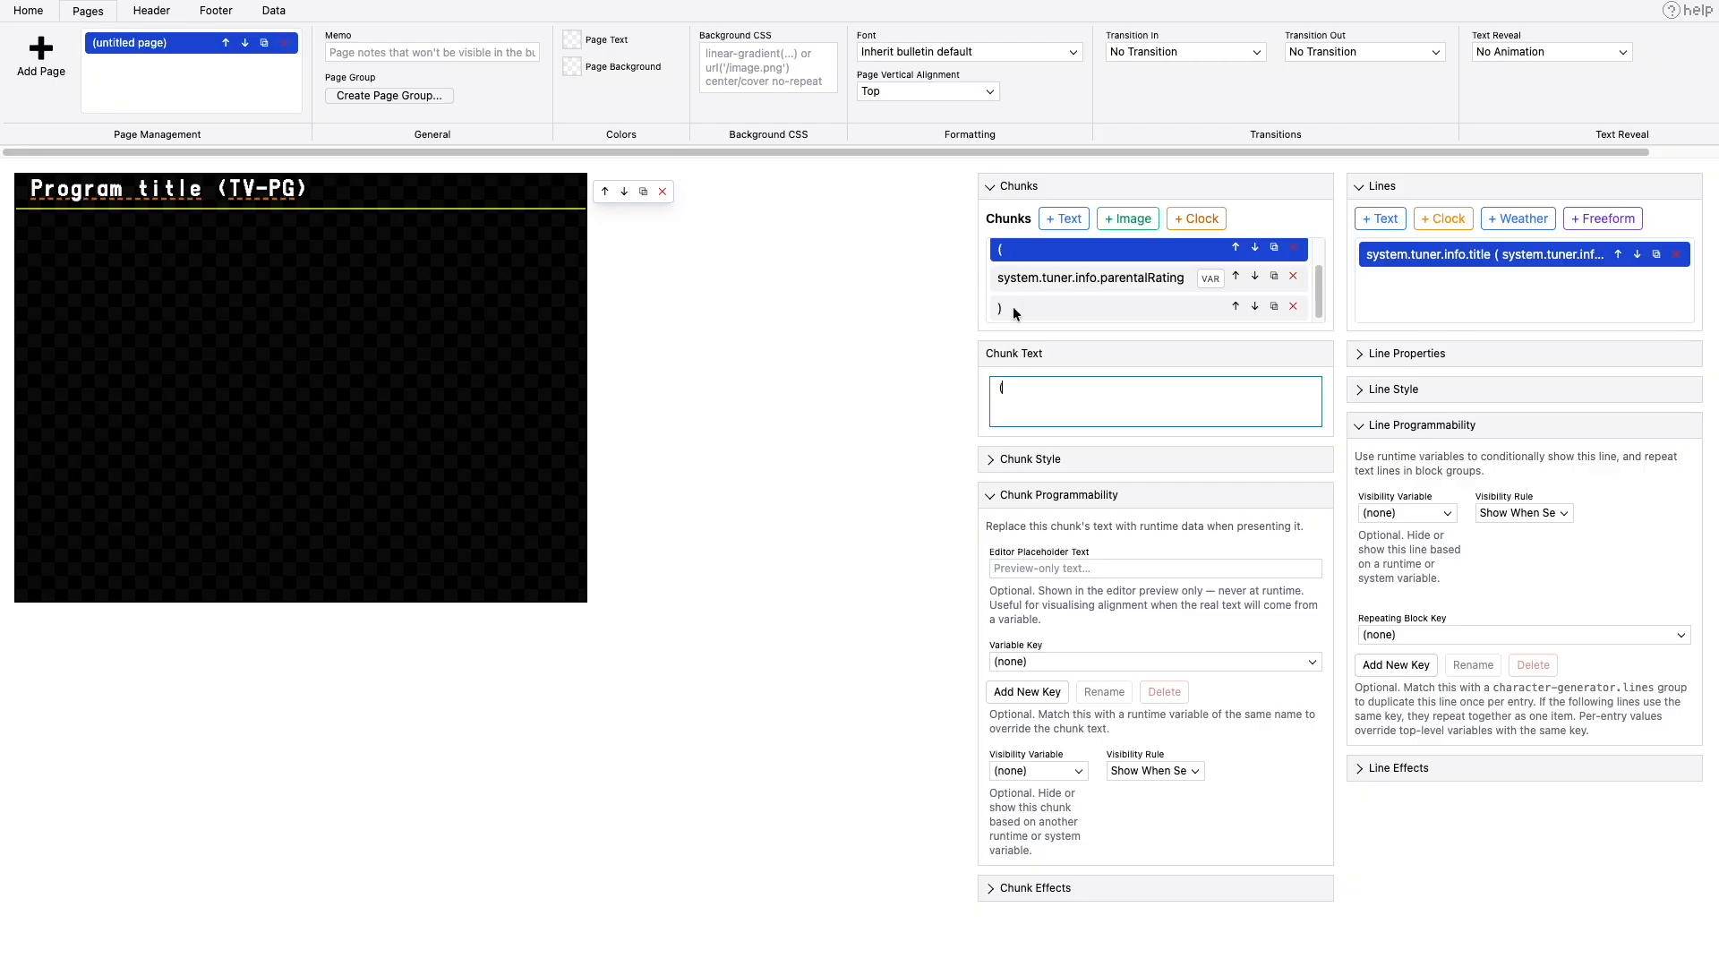
{"action": "left_click", "coordinate": [1013, 306]}
{"action": "left_click", "coordinate": [1018, 257]}
{"action": "left_click", "coordinate": [283, 18]}
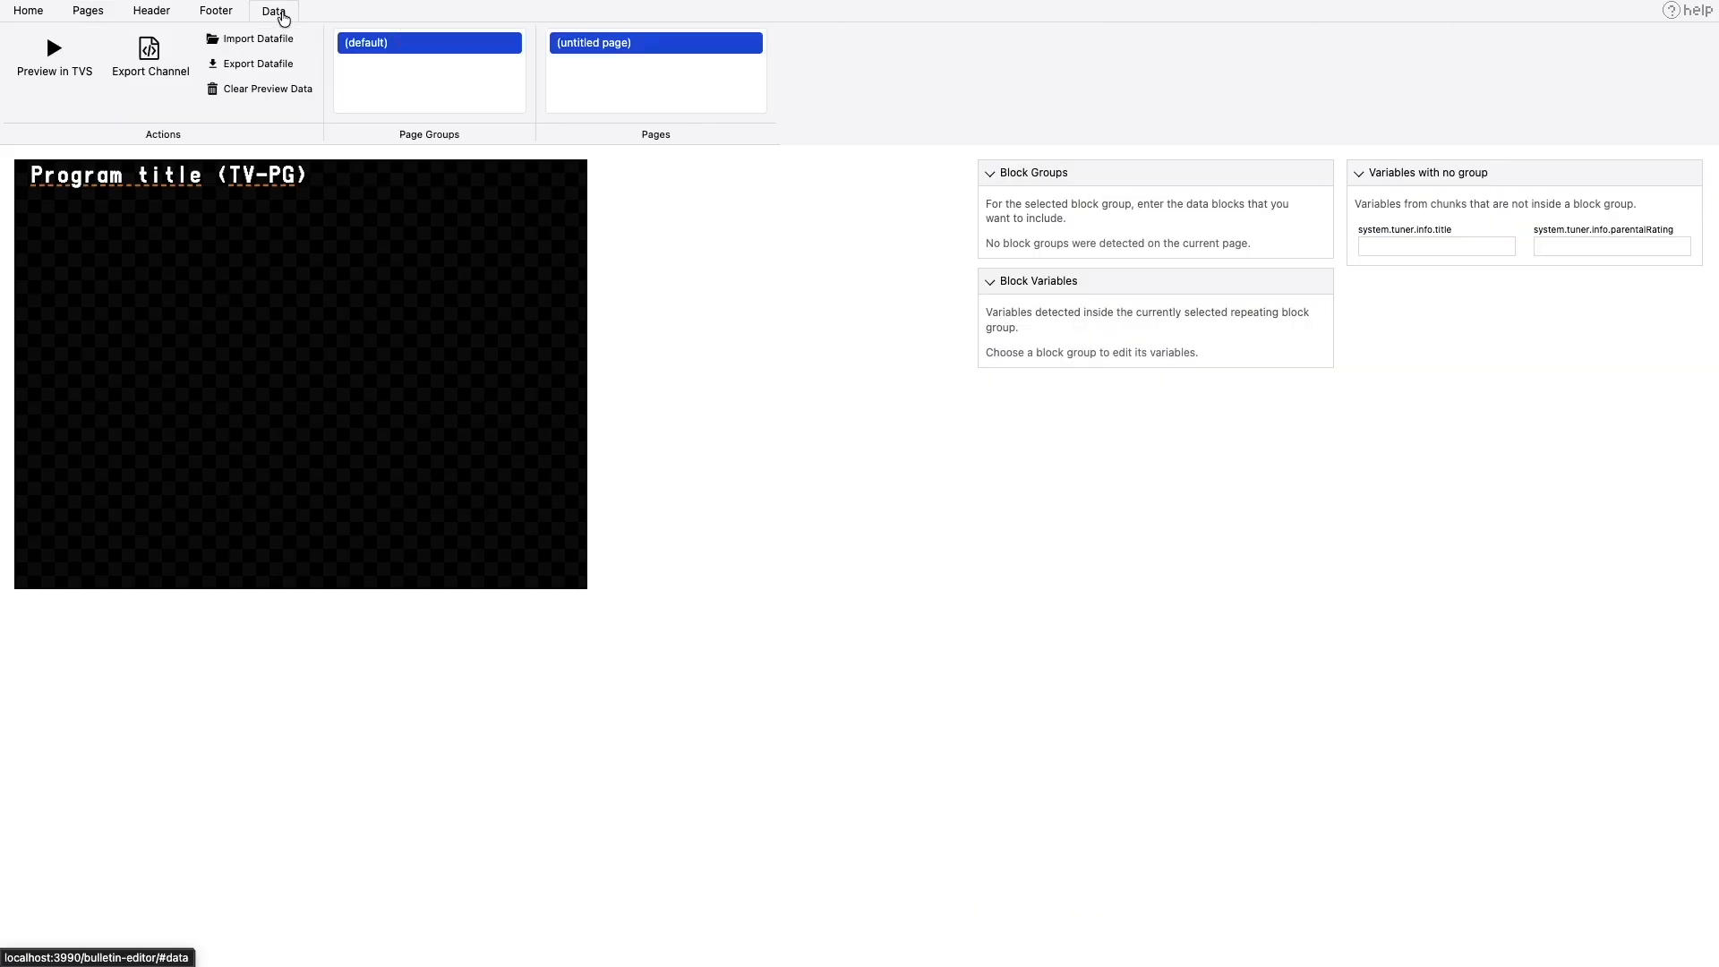
{"action": "left_click", "coordinate": [58, 66]}
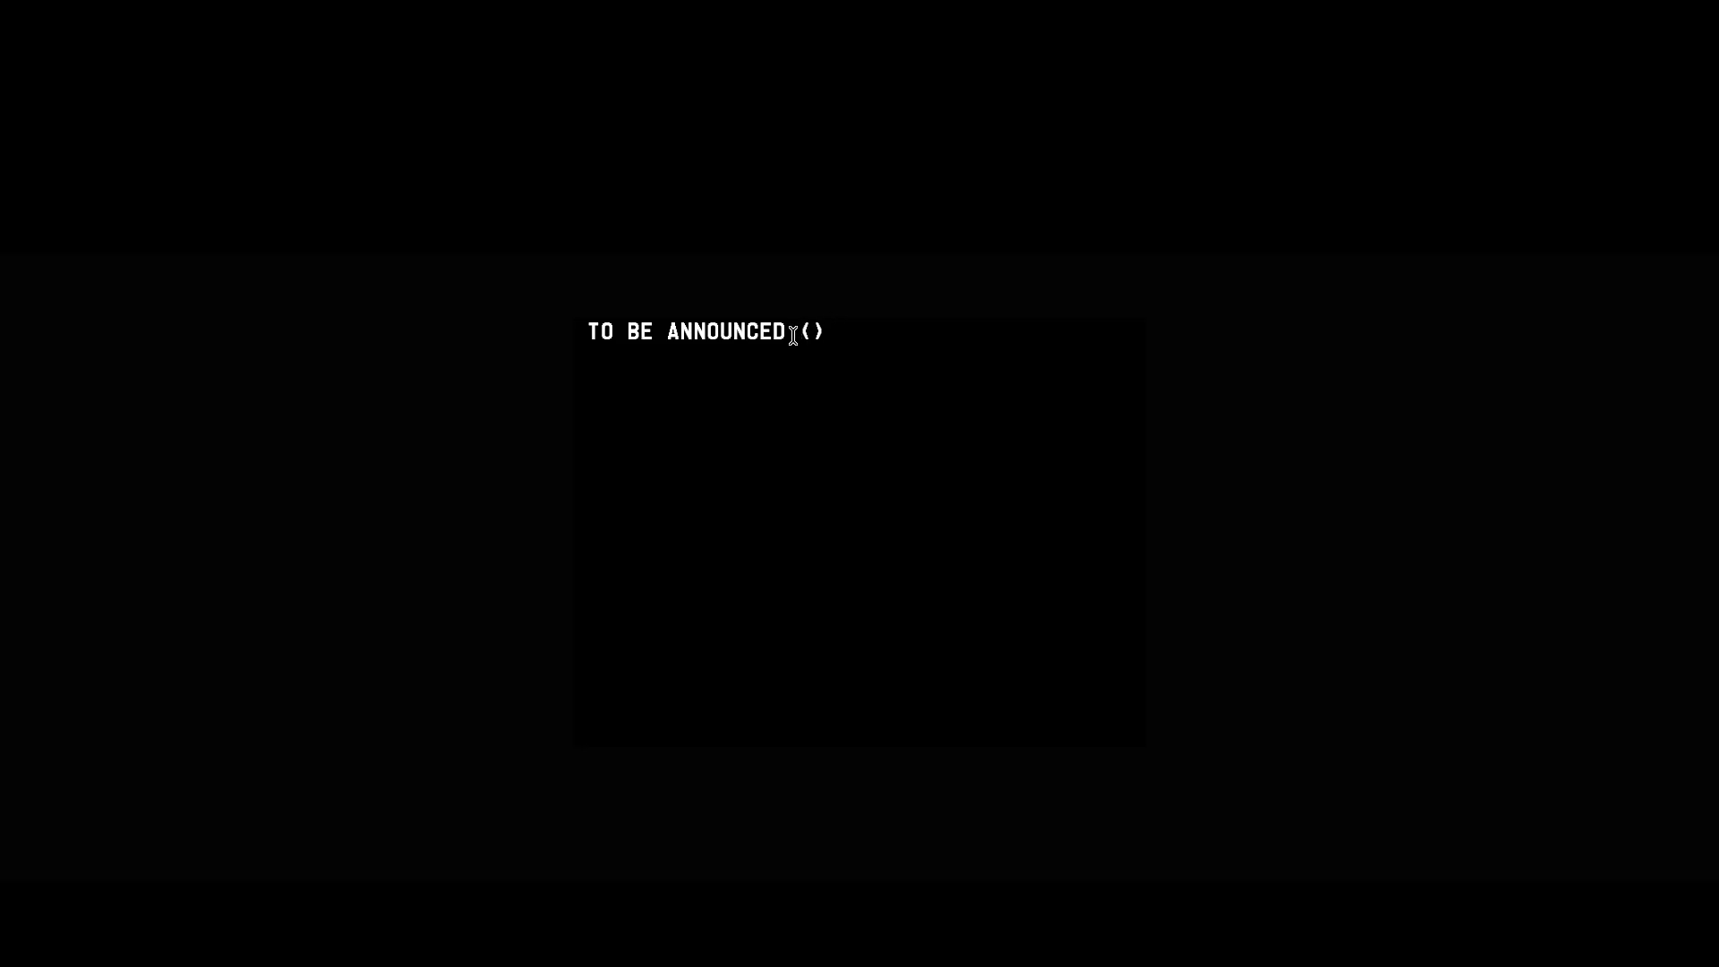
{"action": "key", "text": "Escape"}
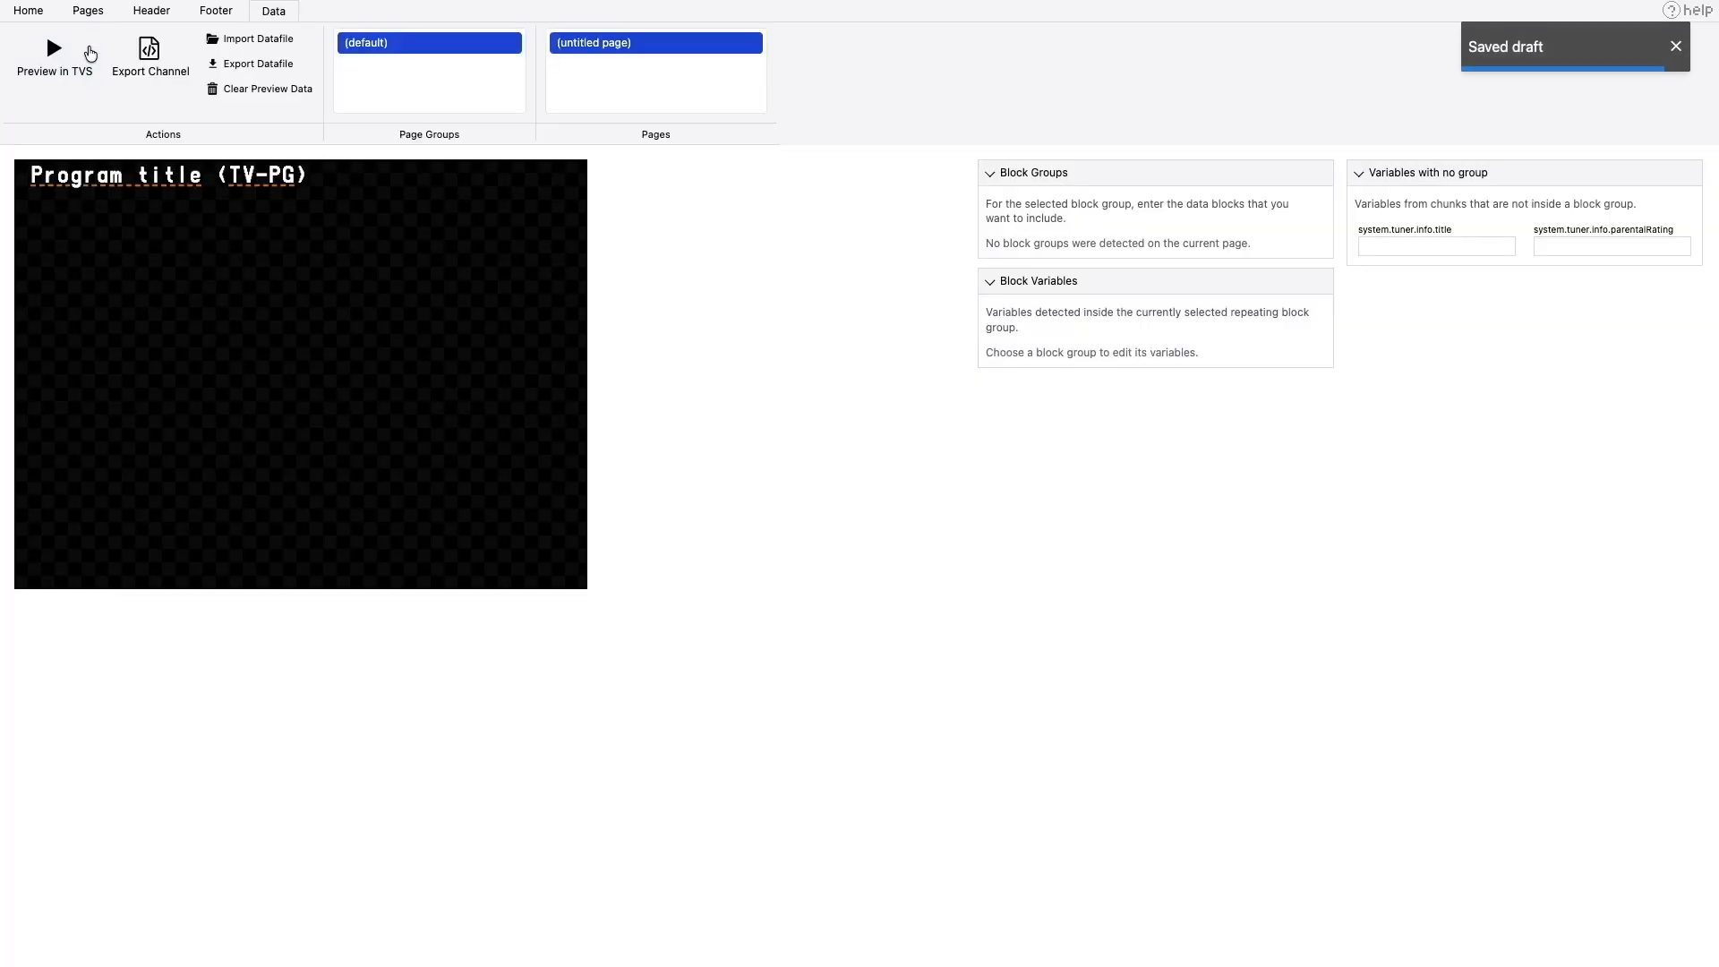
- Set the visibility variable of the opening parenthesis and rating chunks to system.tuner.info.parentalRating
{"action": "left_click", "coordinate": [83, 12]}
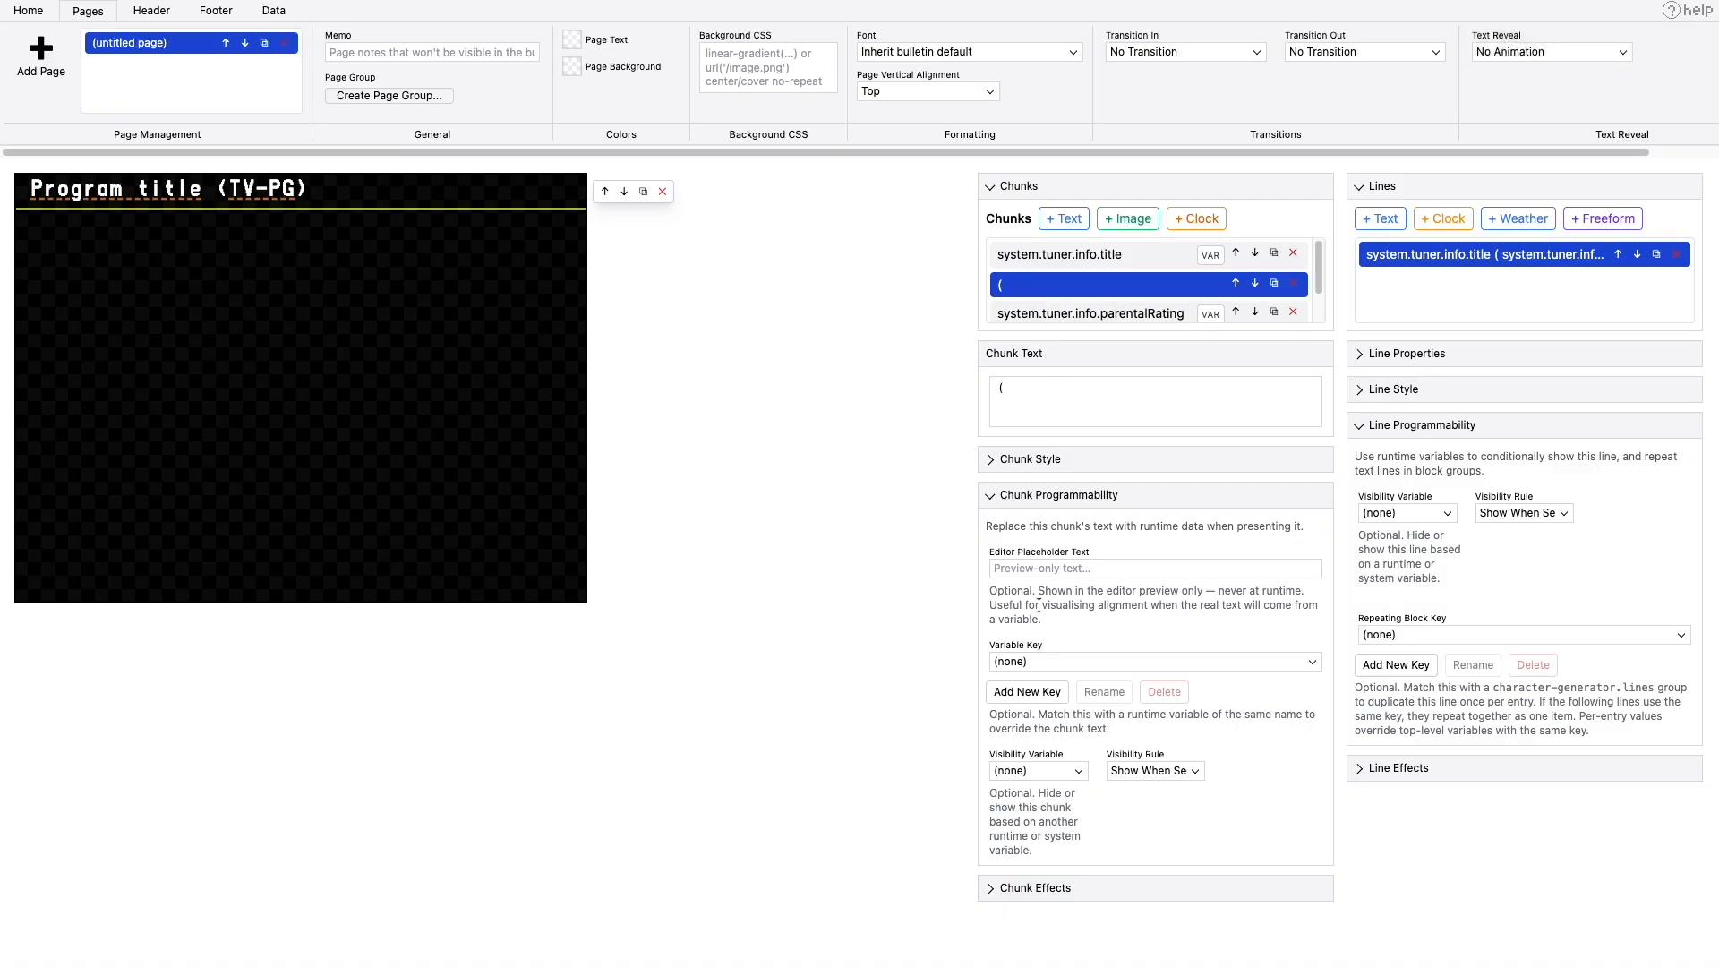
{"action": "left_click", "coordinate": [1024, 768]}
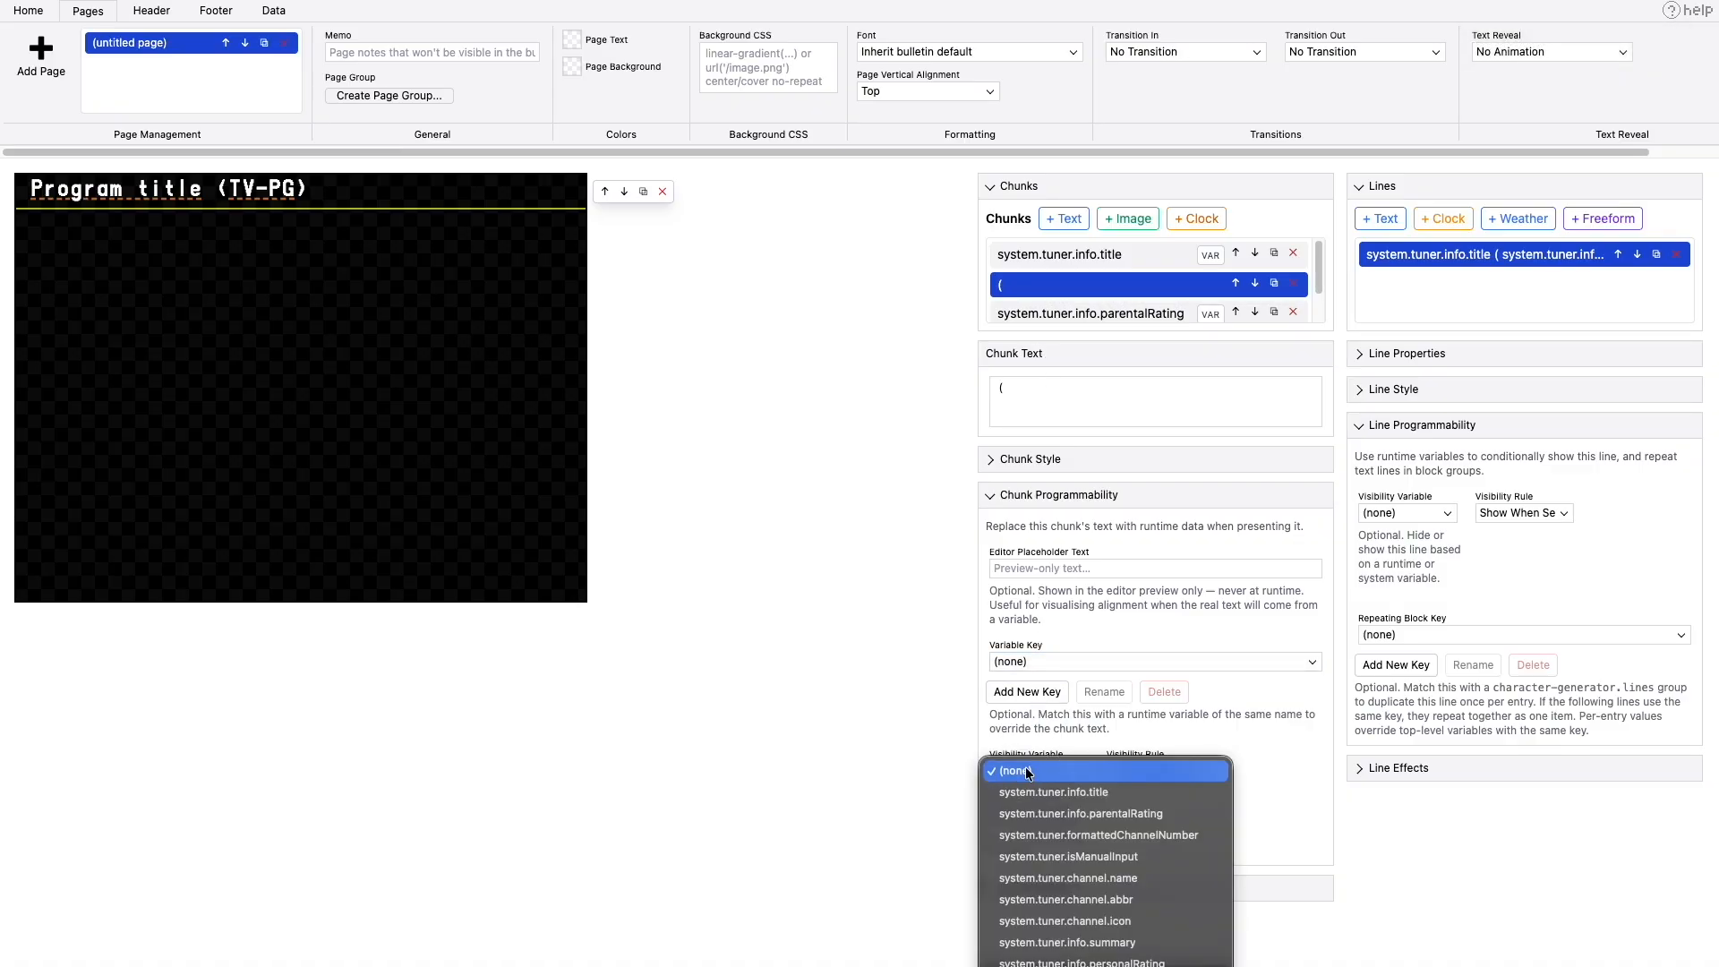
{"action": "left_click", "coordinate": [1053, 814]}
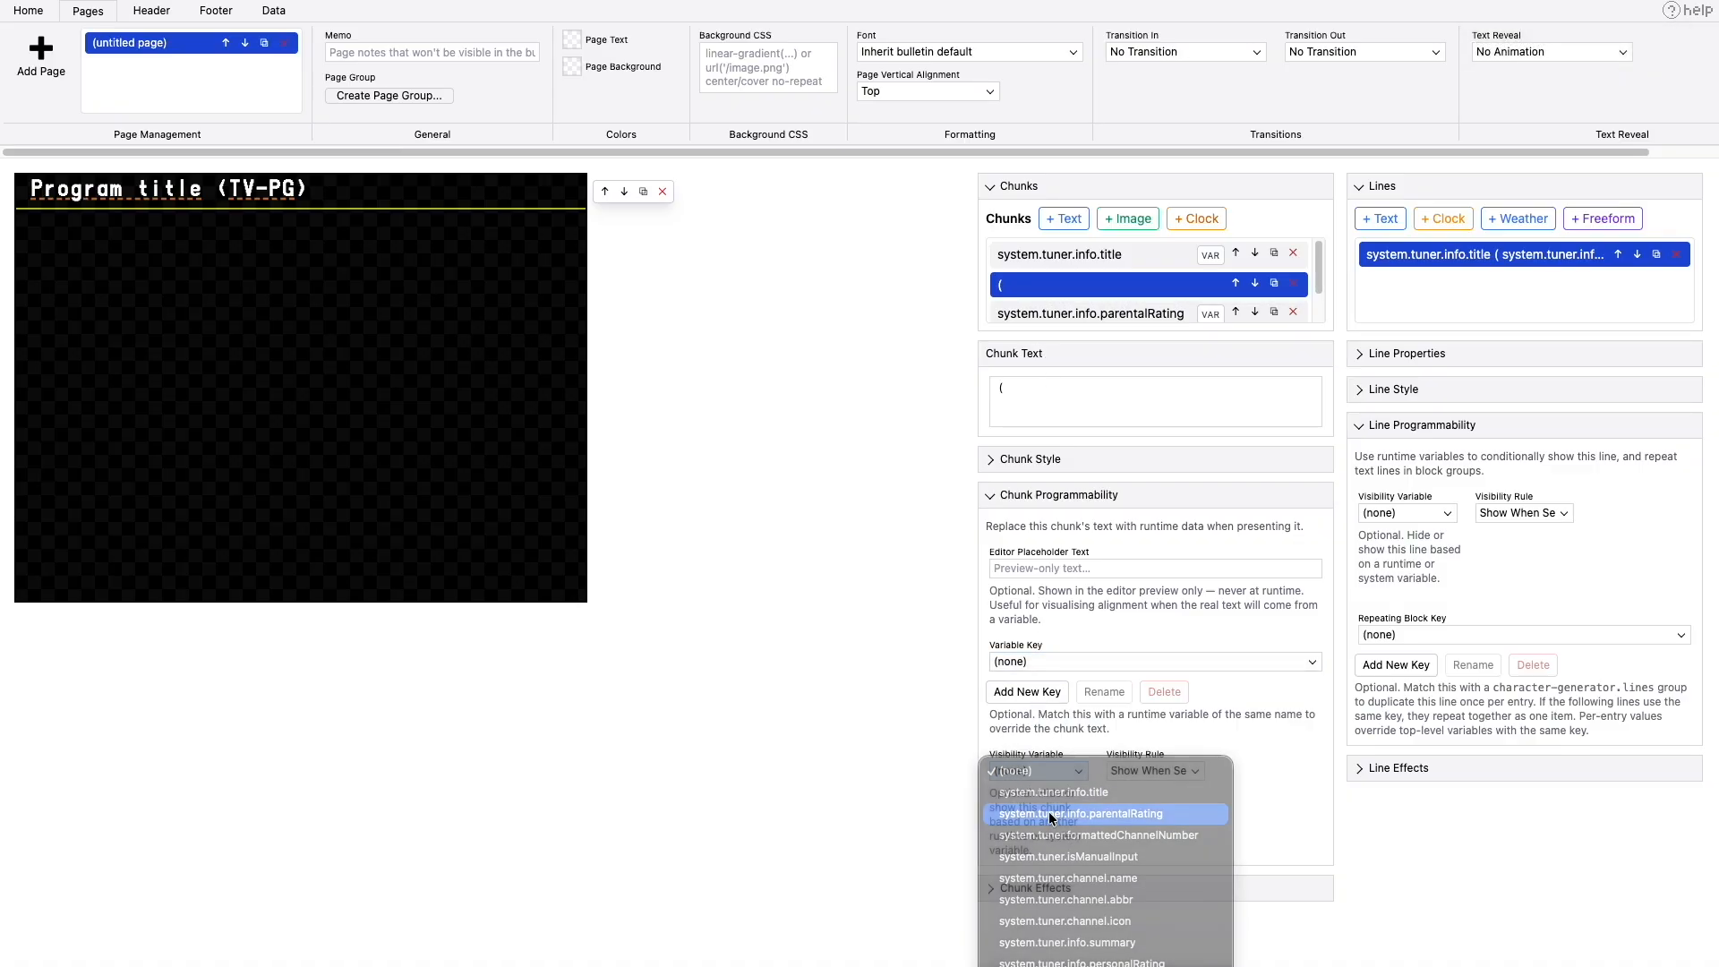
{"action": "left_click", "coordinate": [1086, 319]}
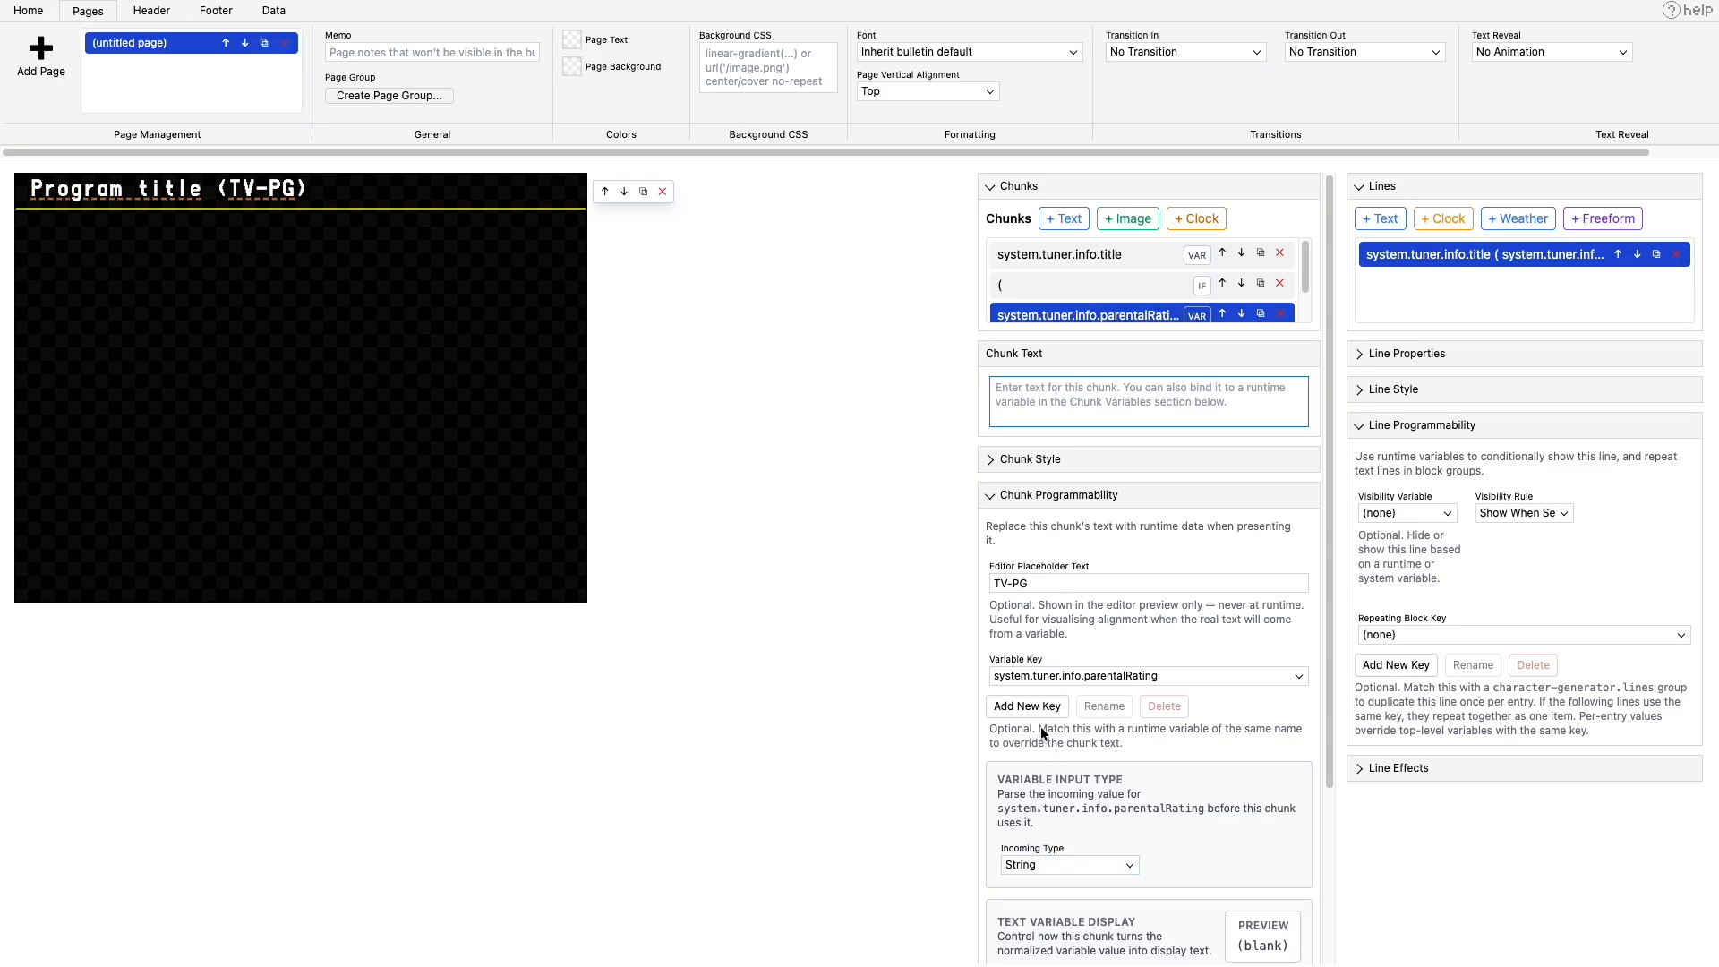
{"action": "scroll", "coordinate": [1055, 583], "scroll_direction": "down", "scroll_amount": 3}
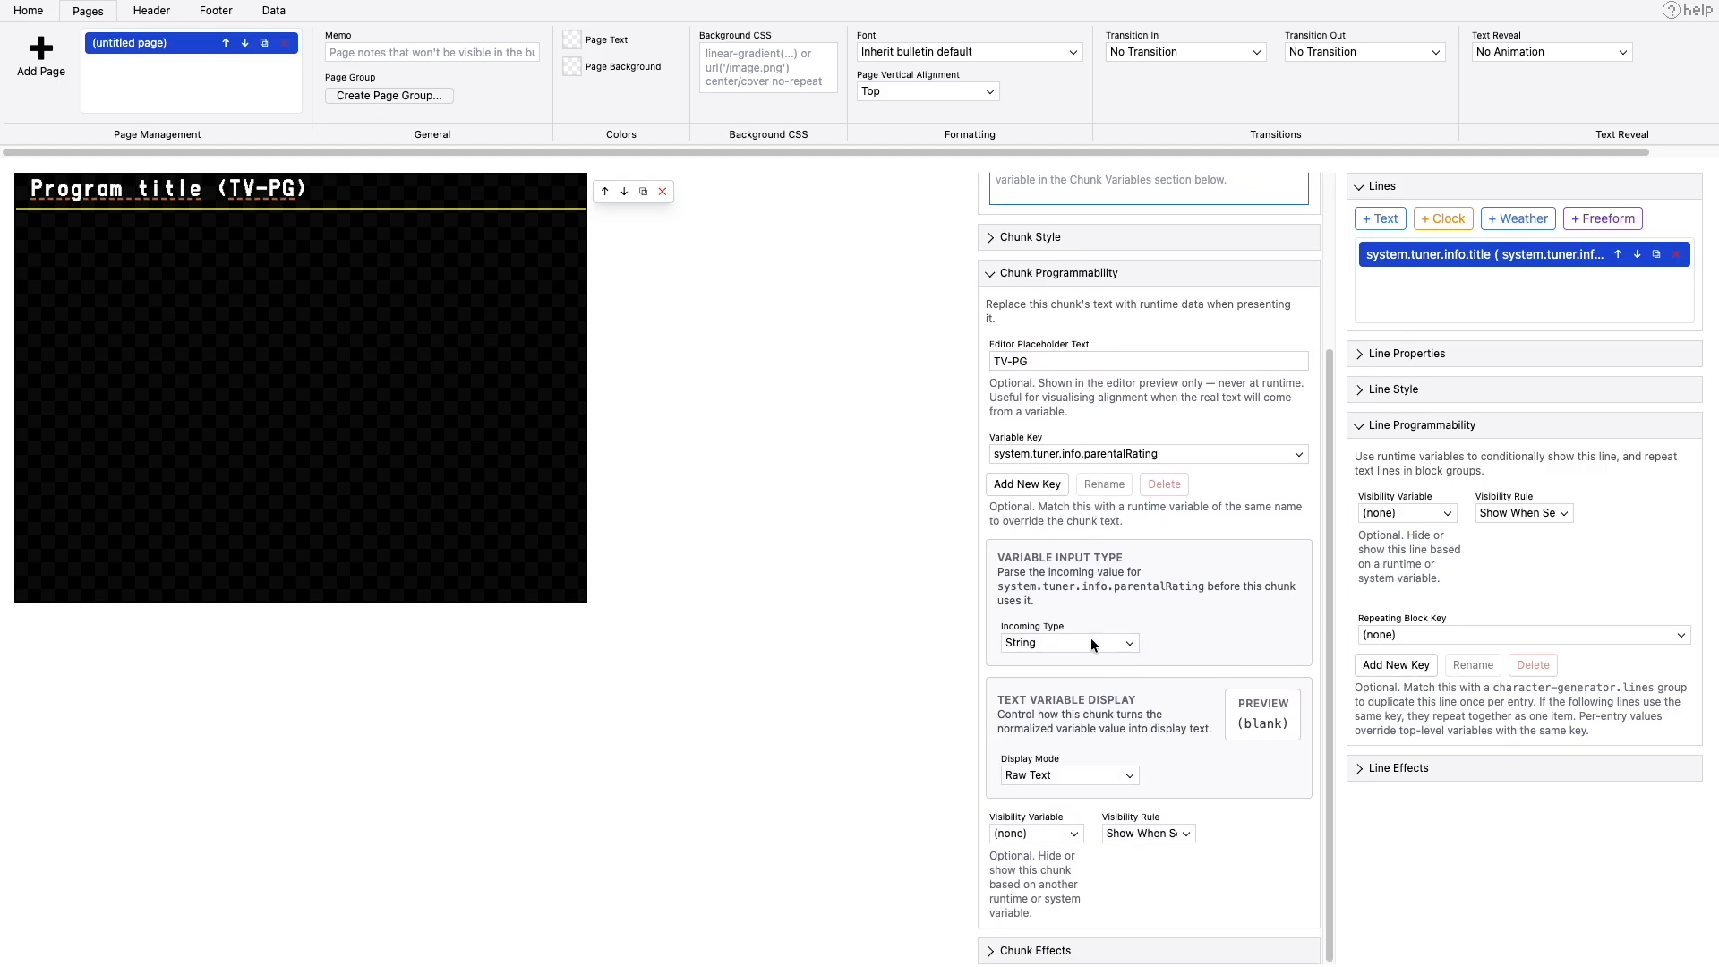
{"action": "left_click", "coordinate": [1037, 833]}
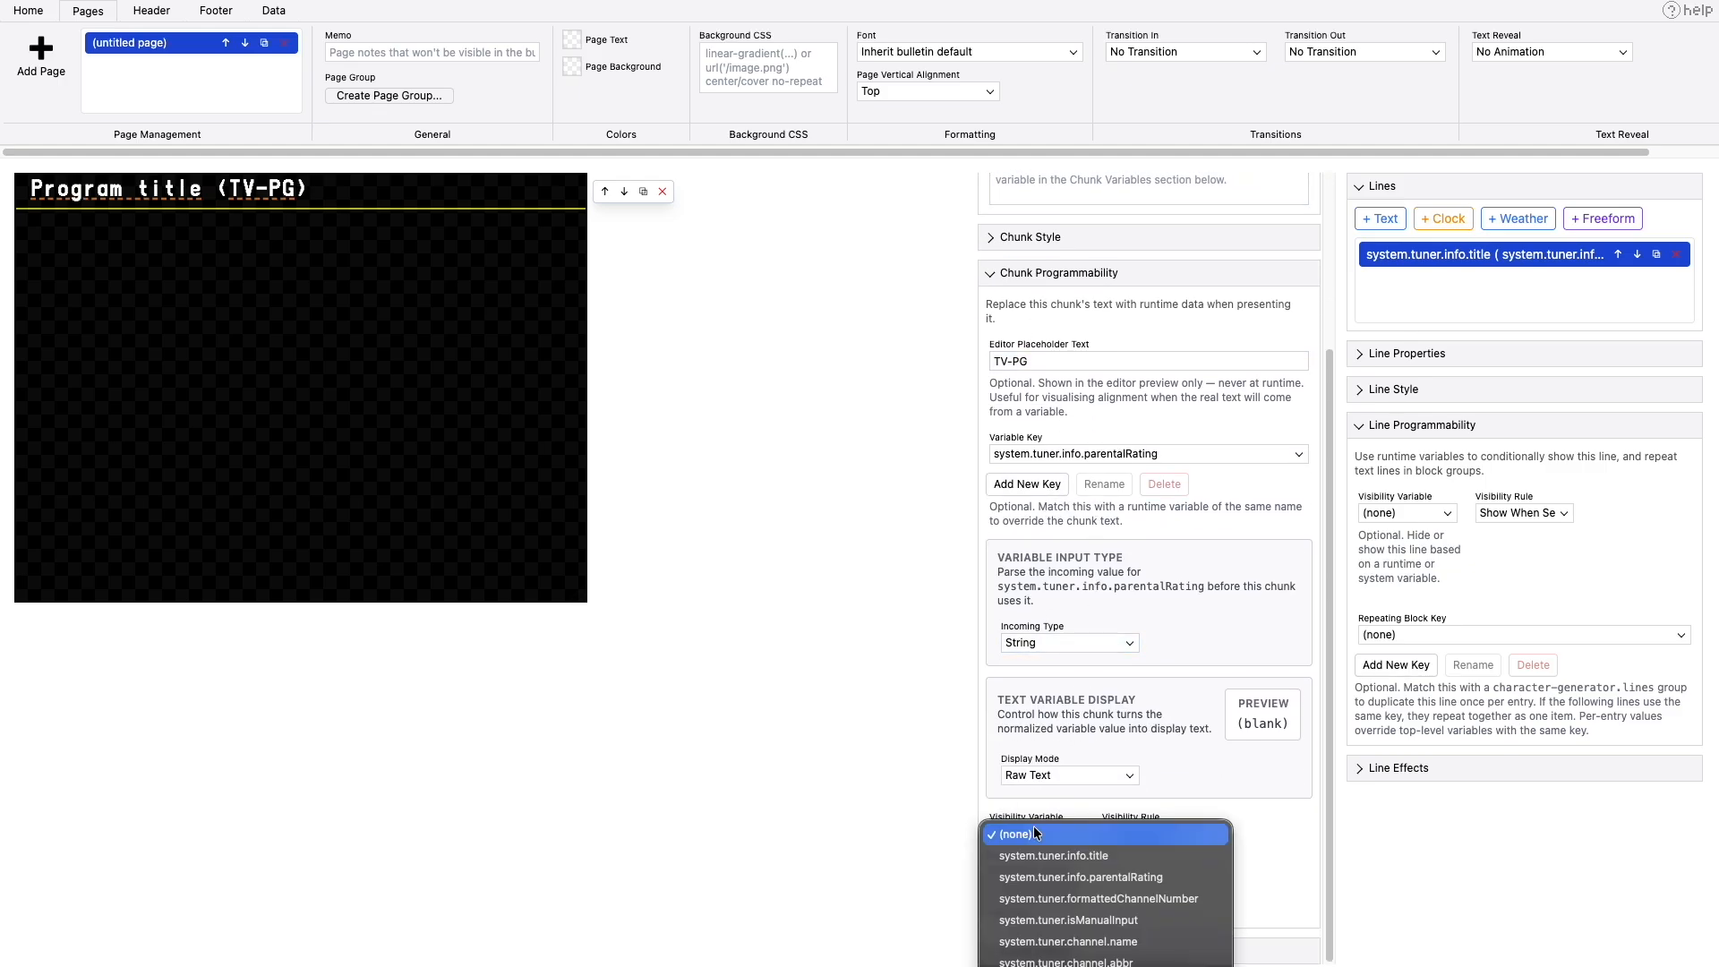
{"action": "left_click", "coordinate": [1049, 876]}
- Set the closing parenthesis chunk's visibility variable to system.tuner.info.parentalRating and leave its visibility rule as is
{"action": "scroll", "coordinate": [1128, 428], "scroll_direction": "up", "scroll_amount": 3}
{"action": "scroll", "coordinate": [1062, 313], "scroll_direction": "down", "scroll_amount": 1}
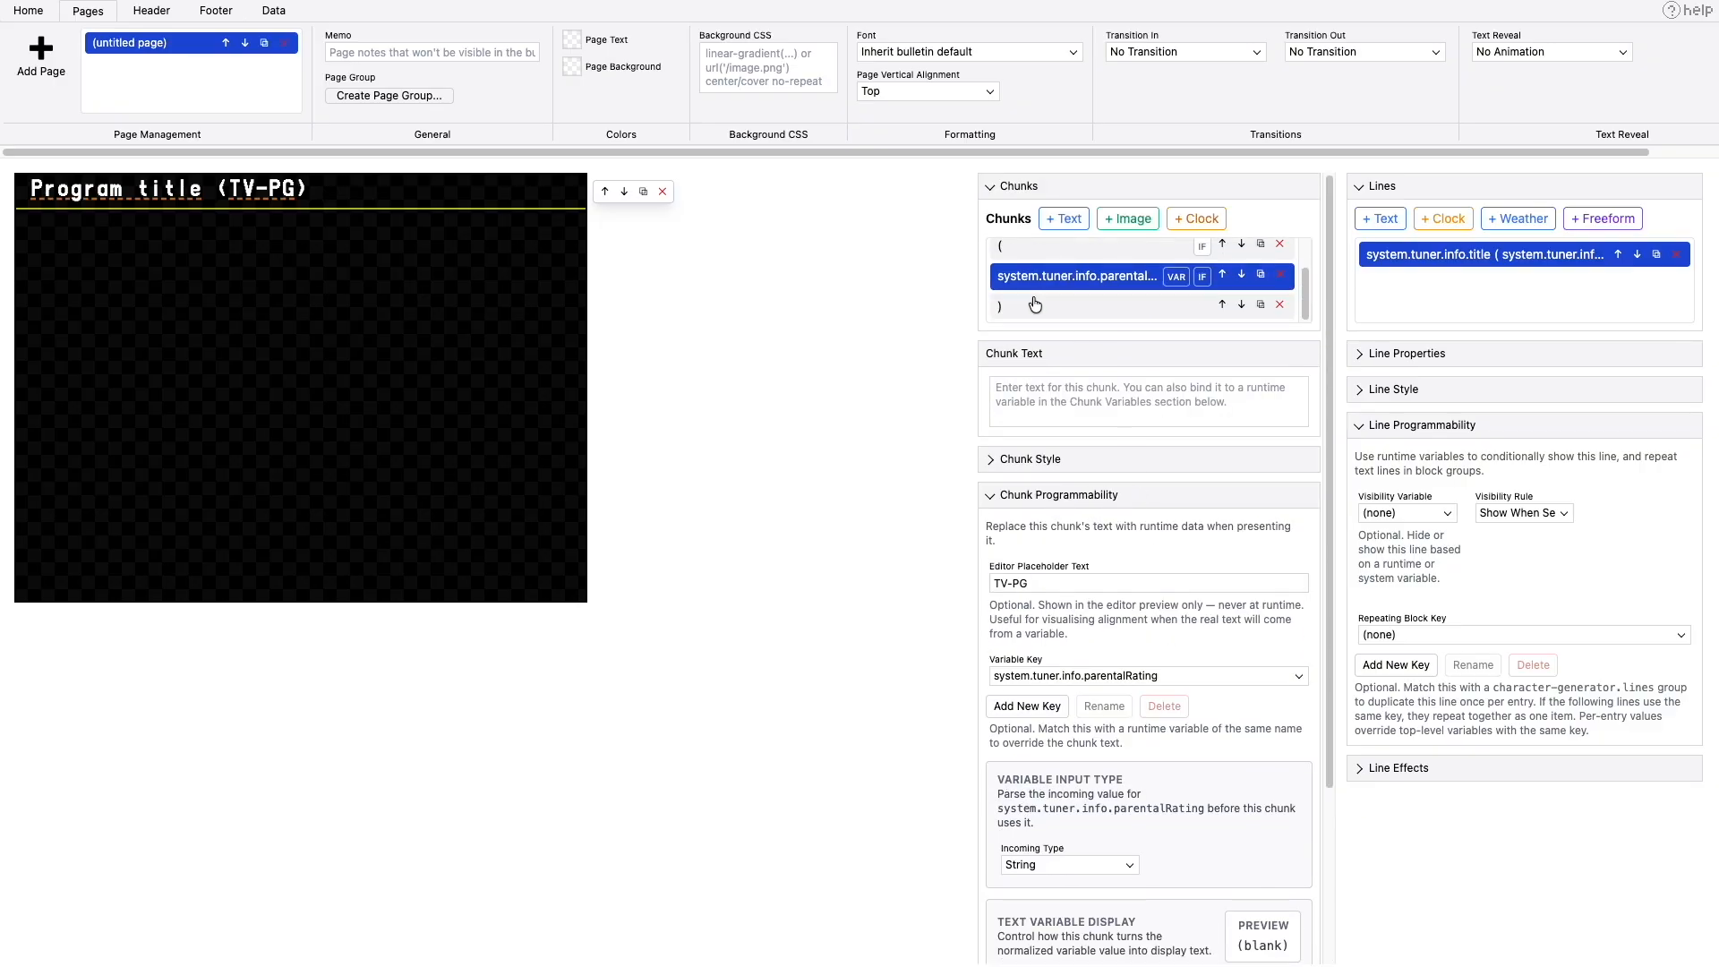
{"action": "left_click", "coordinate": [1031, 306]}
{"action": "left_click", "coordinate": [1046, 770]}
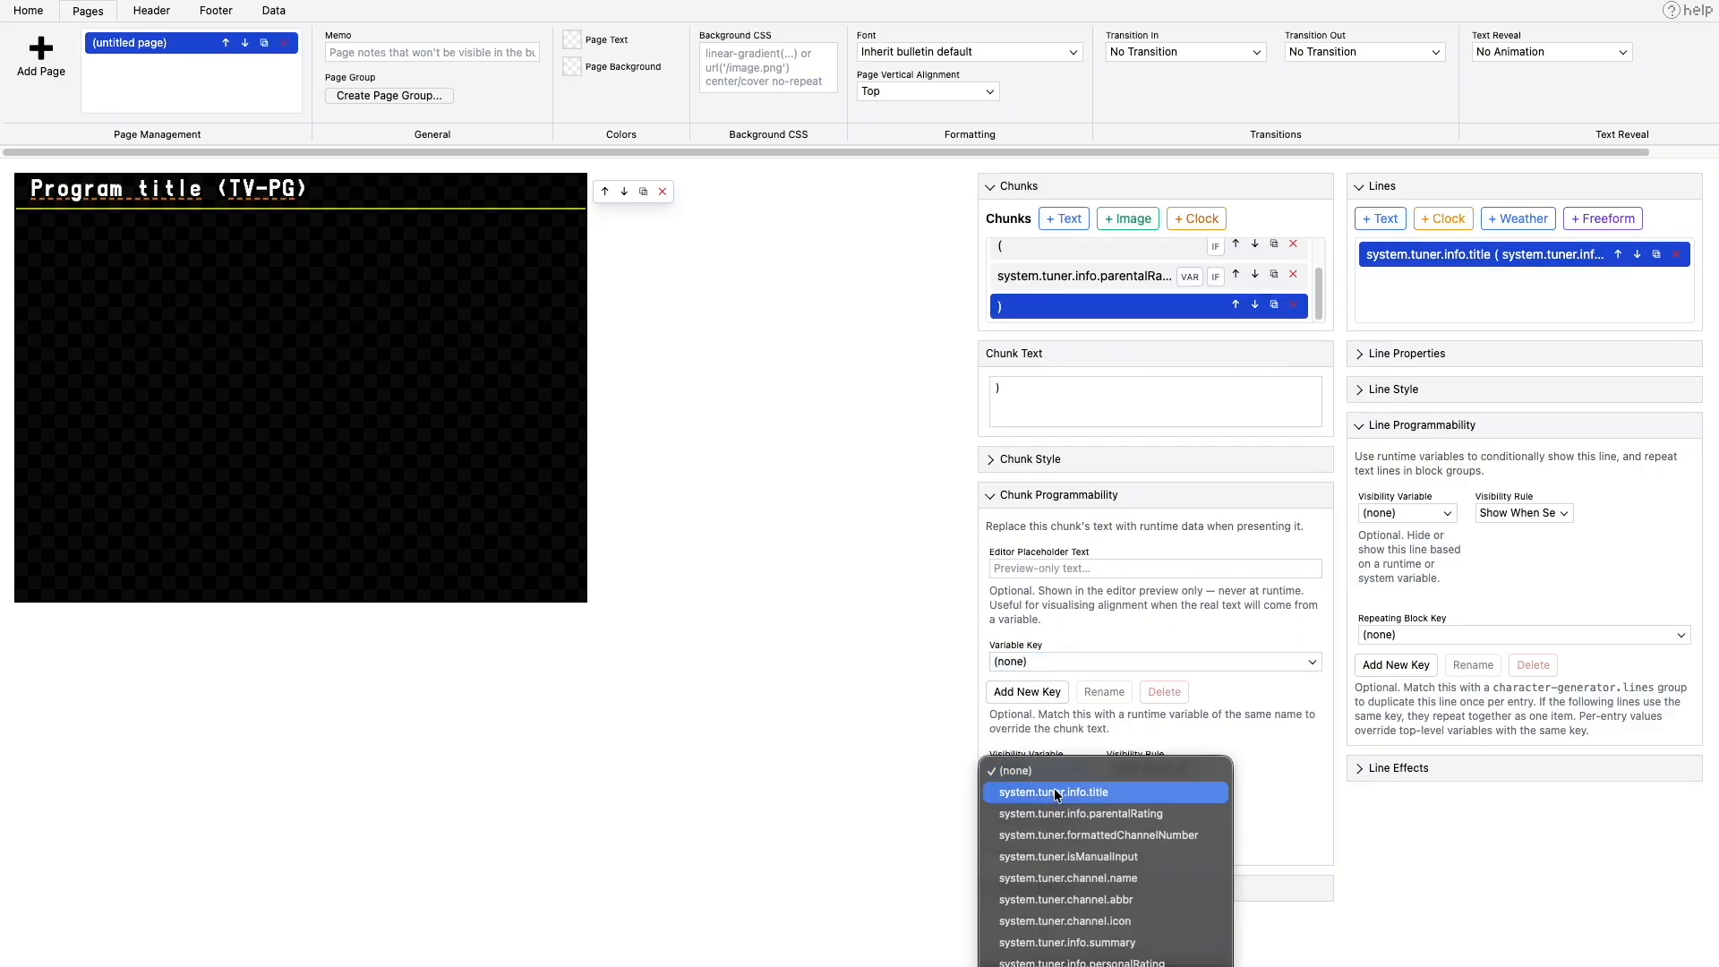
{"action": "left_click", "coordinate": [1062, 803]}
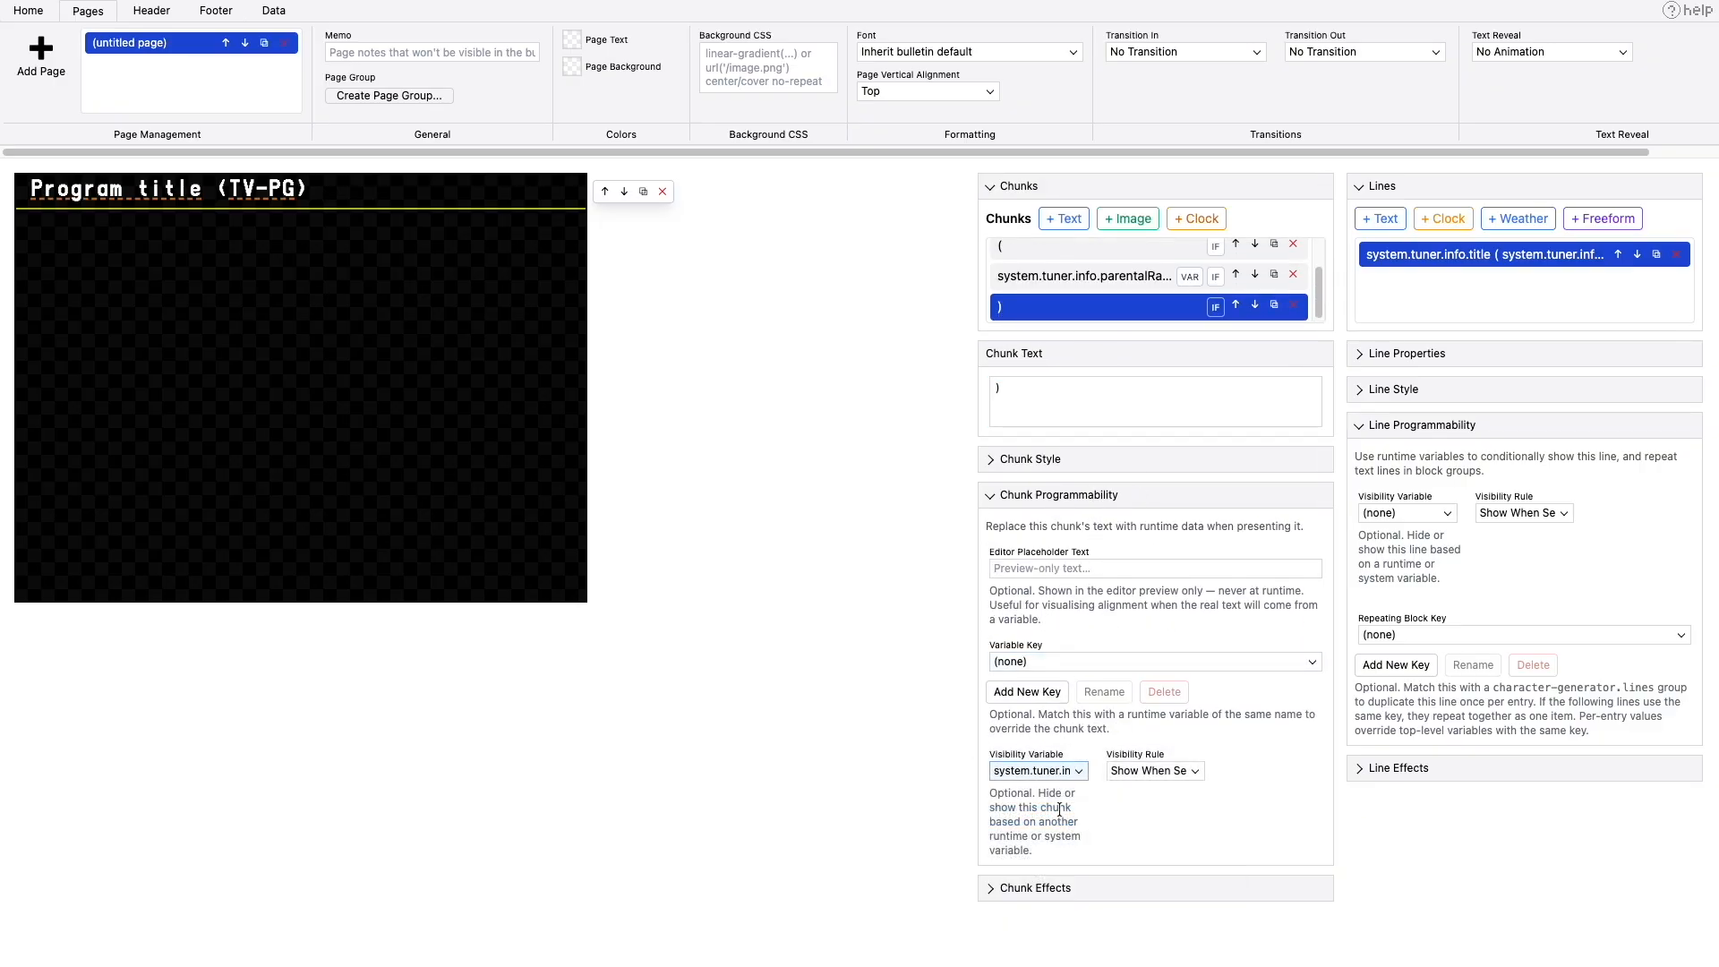
{"action": "left_click", "coordinate": [1153, 772]}
{"action": "left_click", "coordinate": [1152, 772]}
- Preview the title line with its conditional rating in TVS and leave the preview
{"action": "left_click", "coordinate": [284, 15]}
{"action": "left_click", "coordinate": [69, 57]}
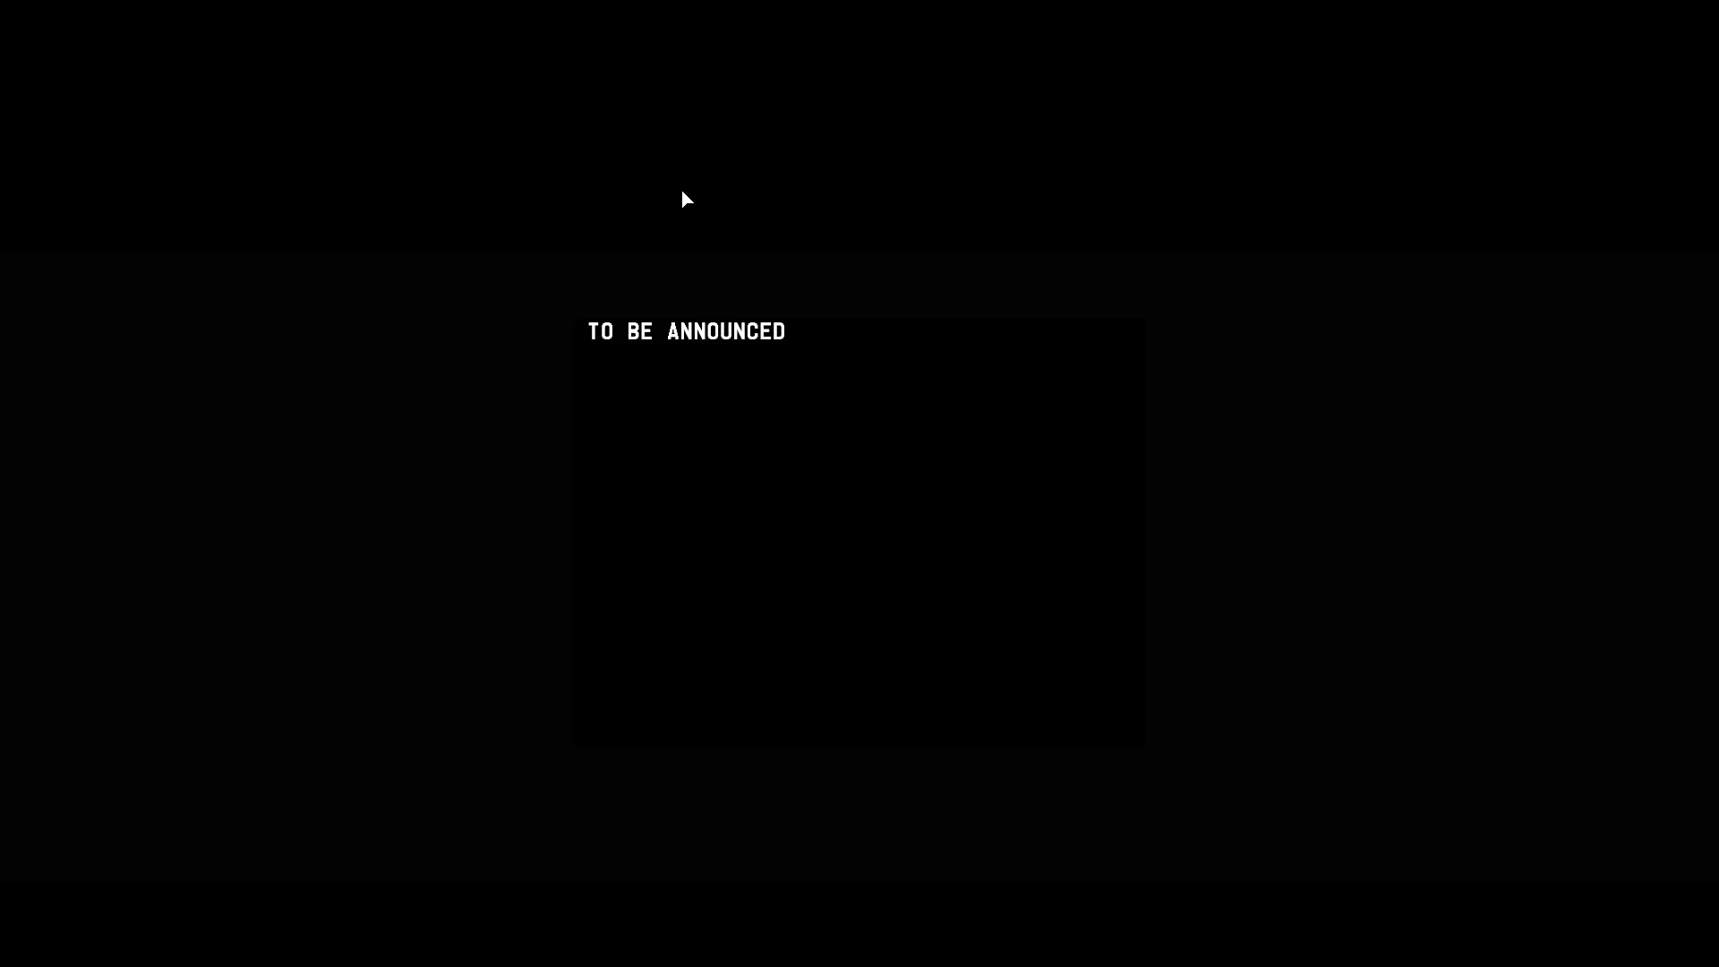
{"action": "key", "text": "Escape"}
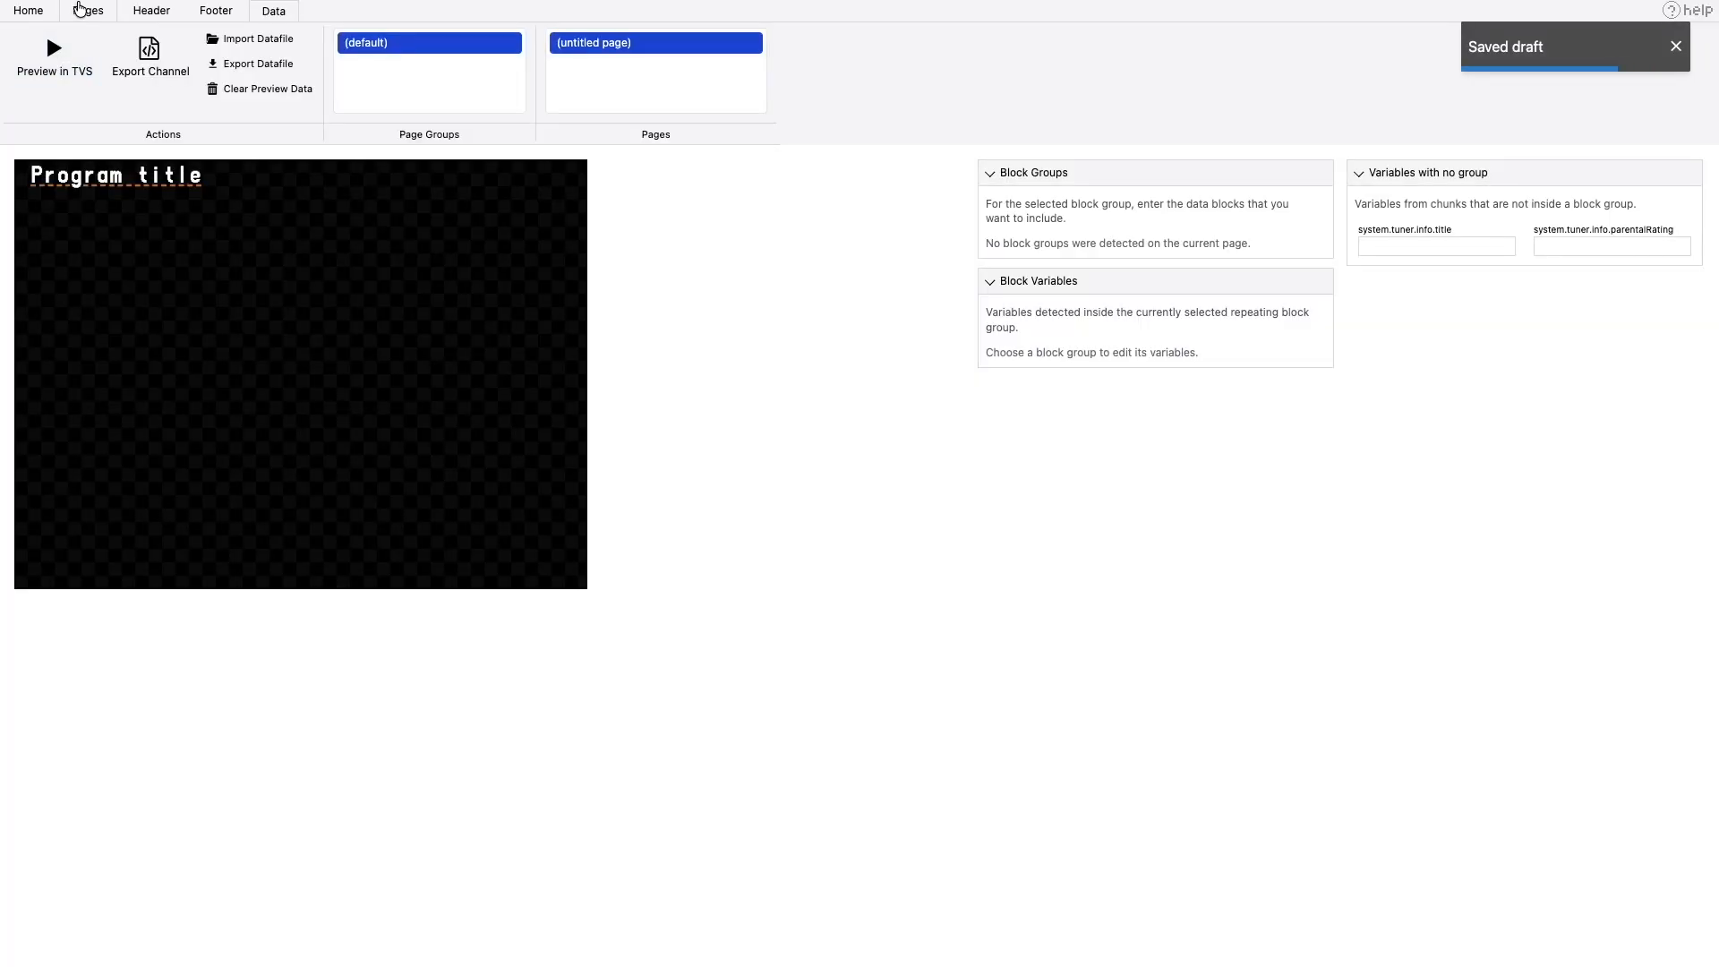
- Give the program title line a dark blue background, #0e13ab
{"action": "left_click", "coordinate": [88, 16]}
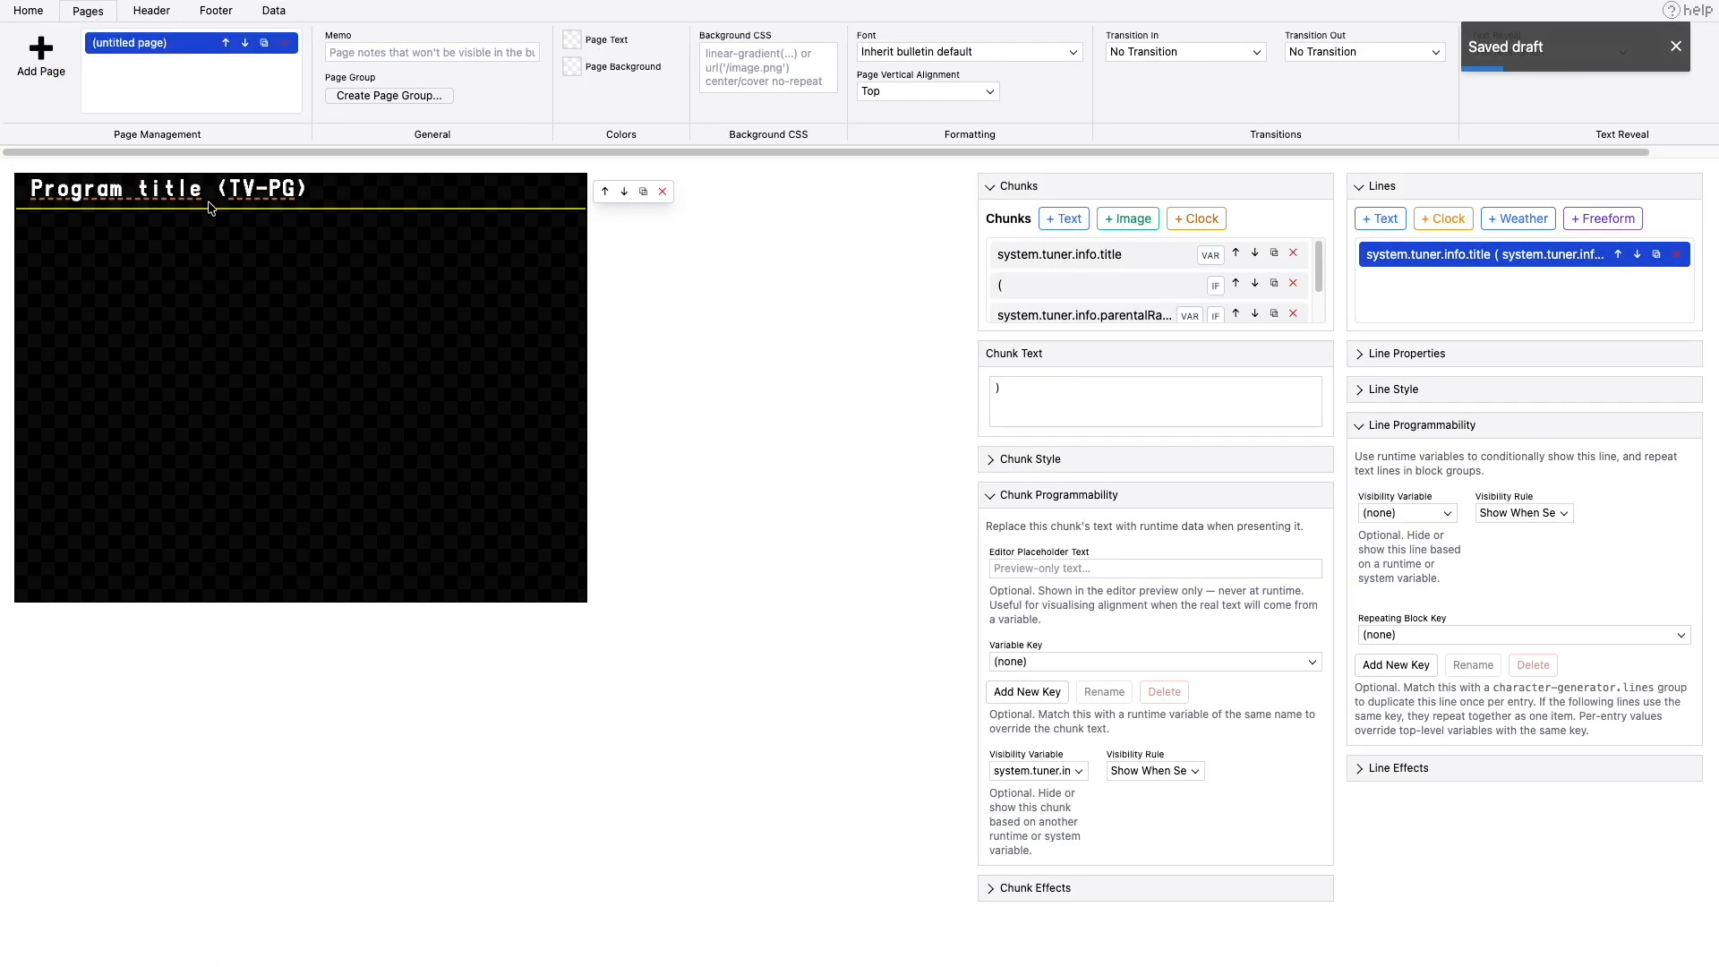
{"action": "left_click", "coordinate": [1387, 360]}
{"action": "left_click", "coordinate": [1450, 494]}
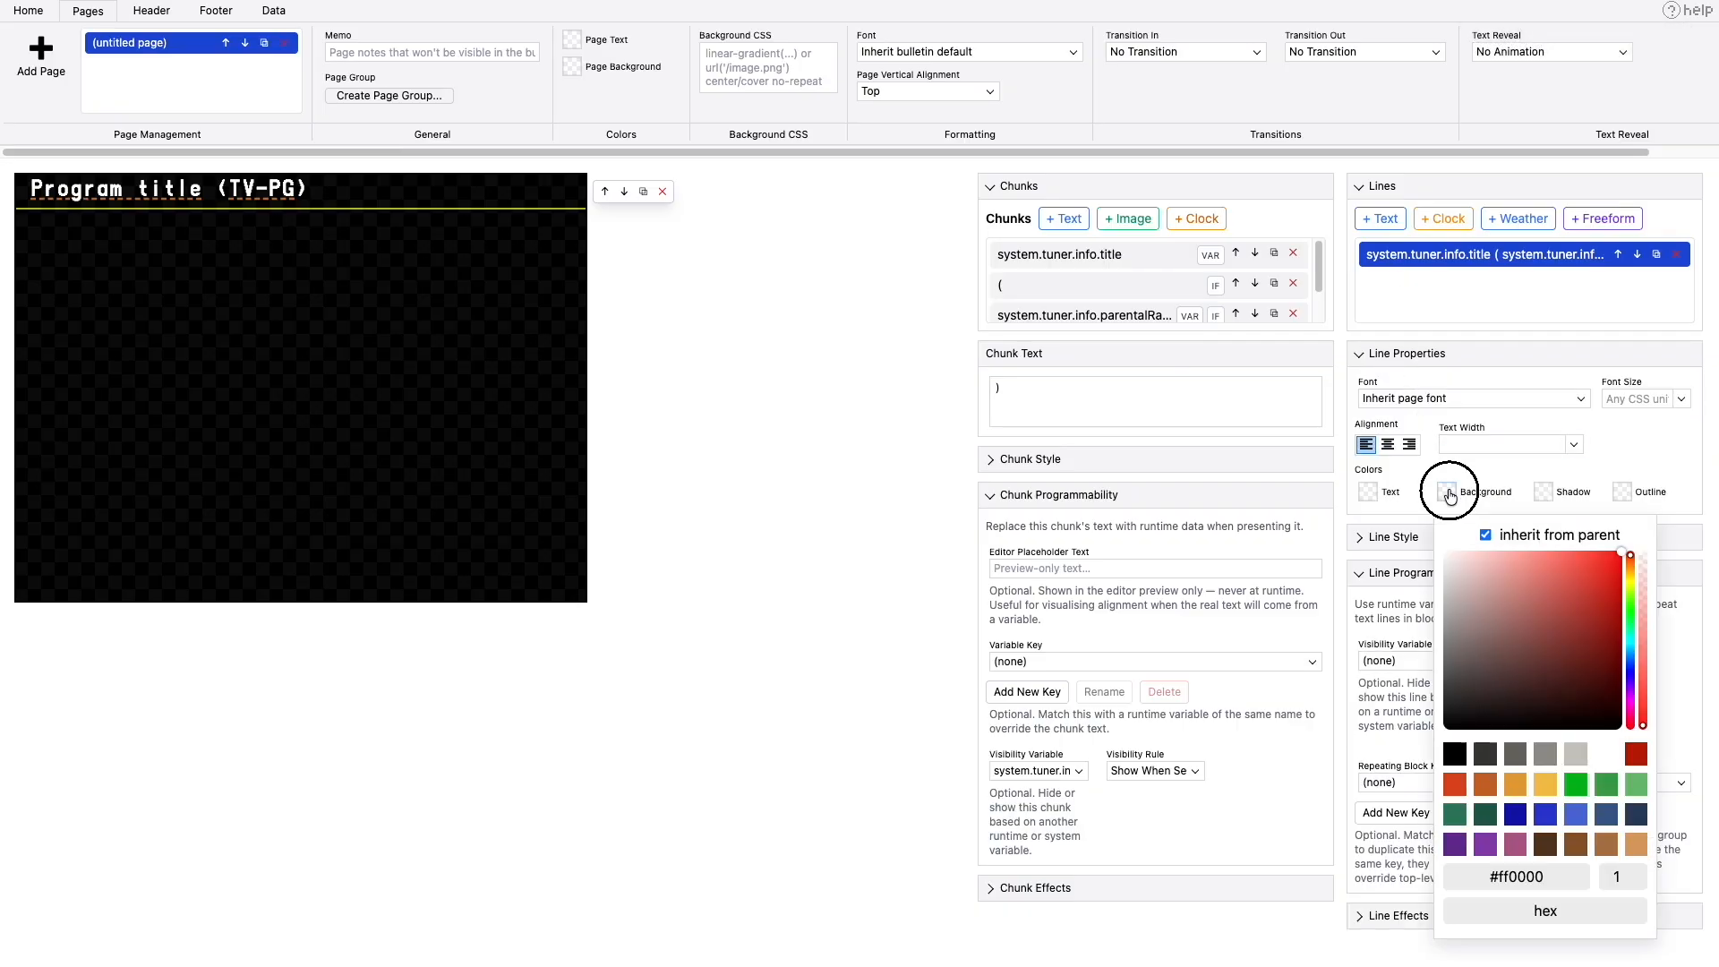
{"action": "left_click", "coordinate": [1547, 817]}
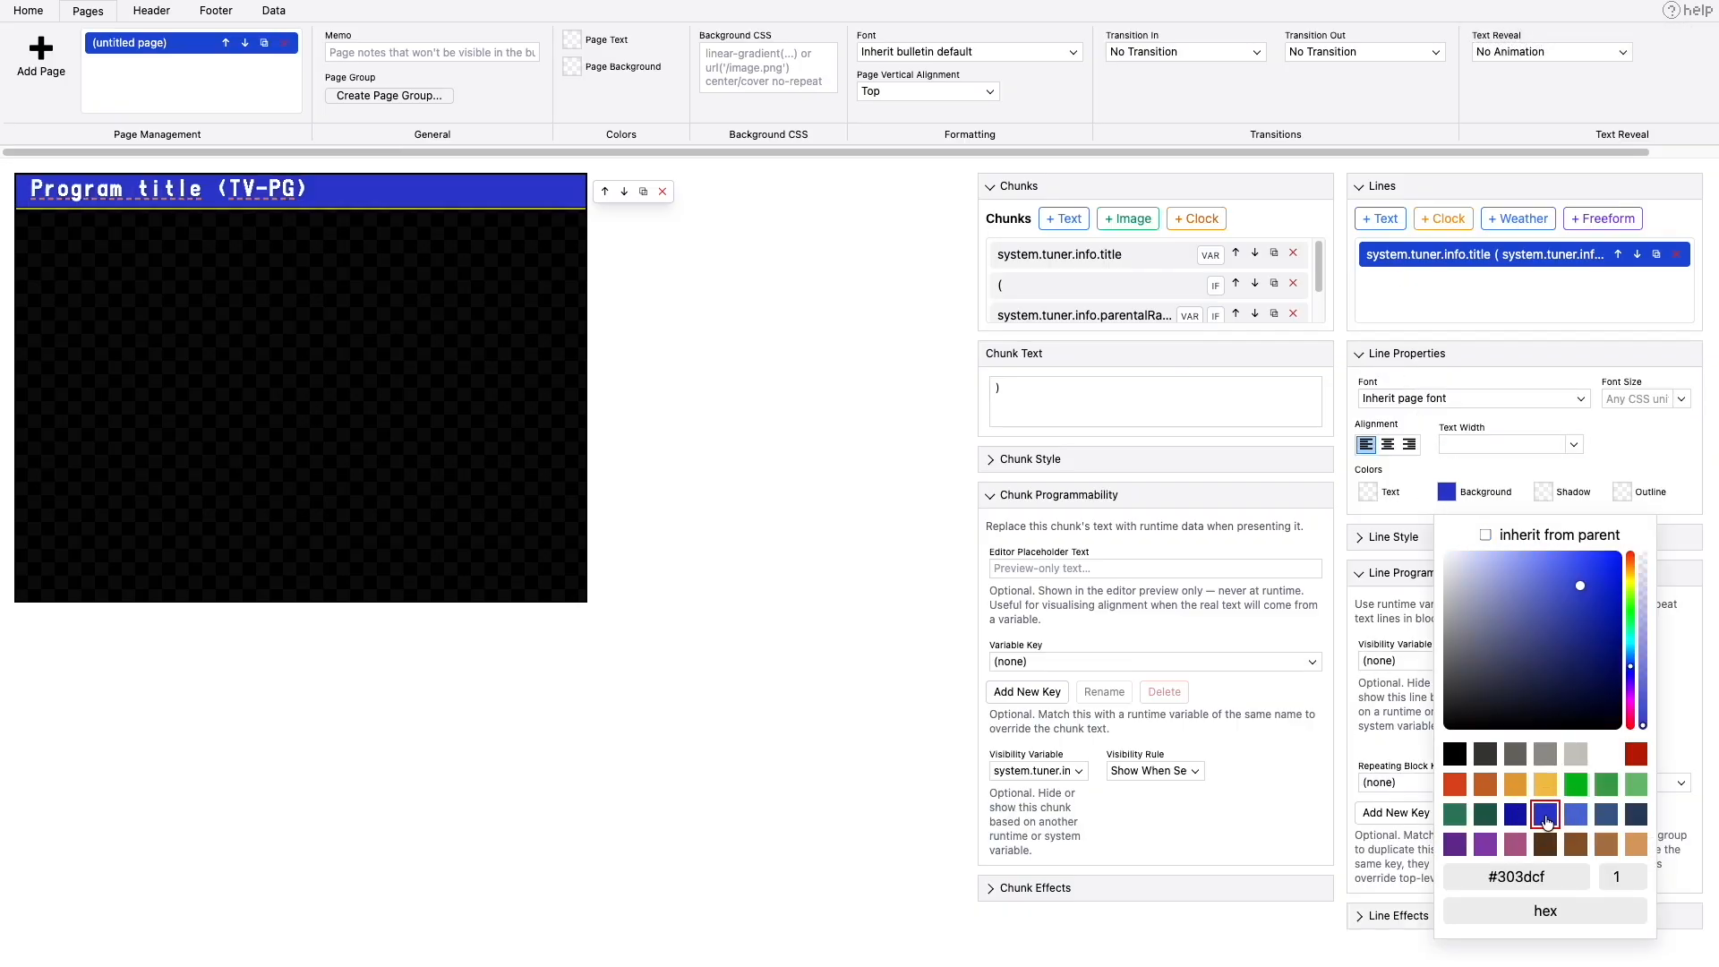
{"action": "left_click", "coordinate": [1517, 817]}
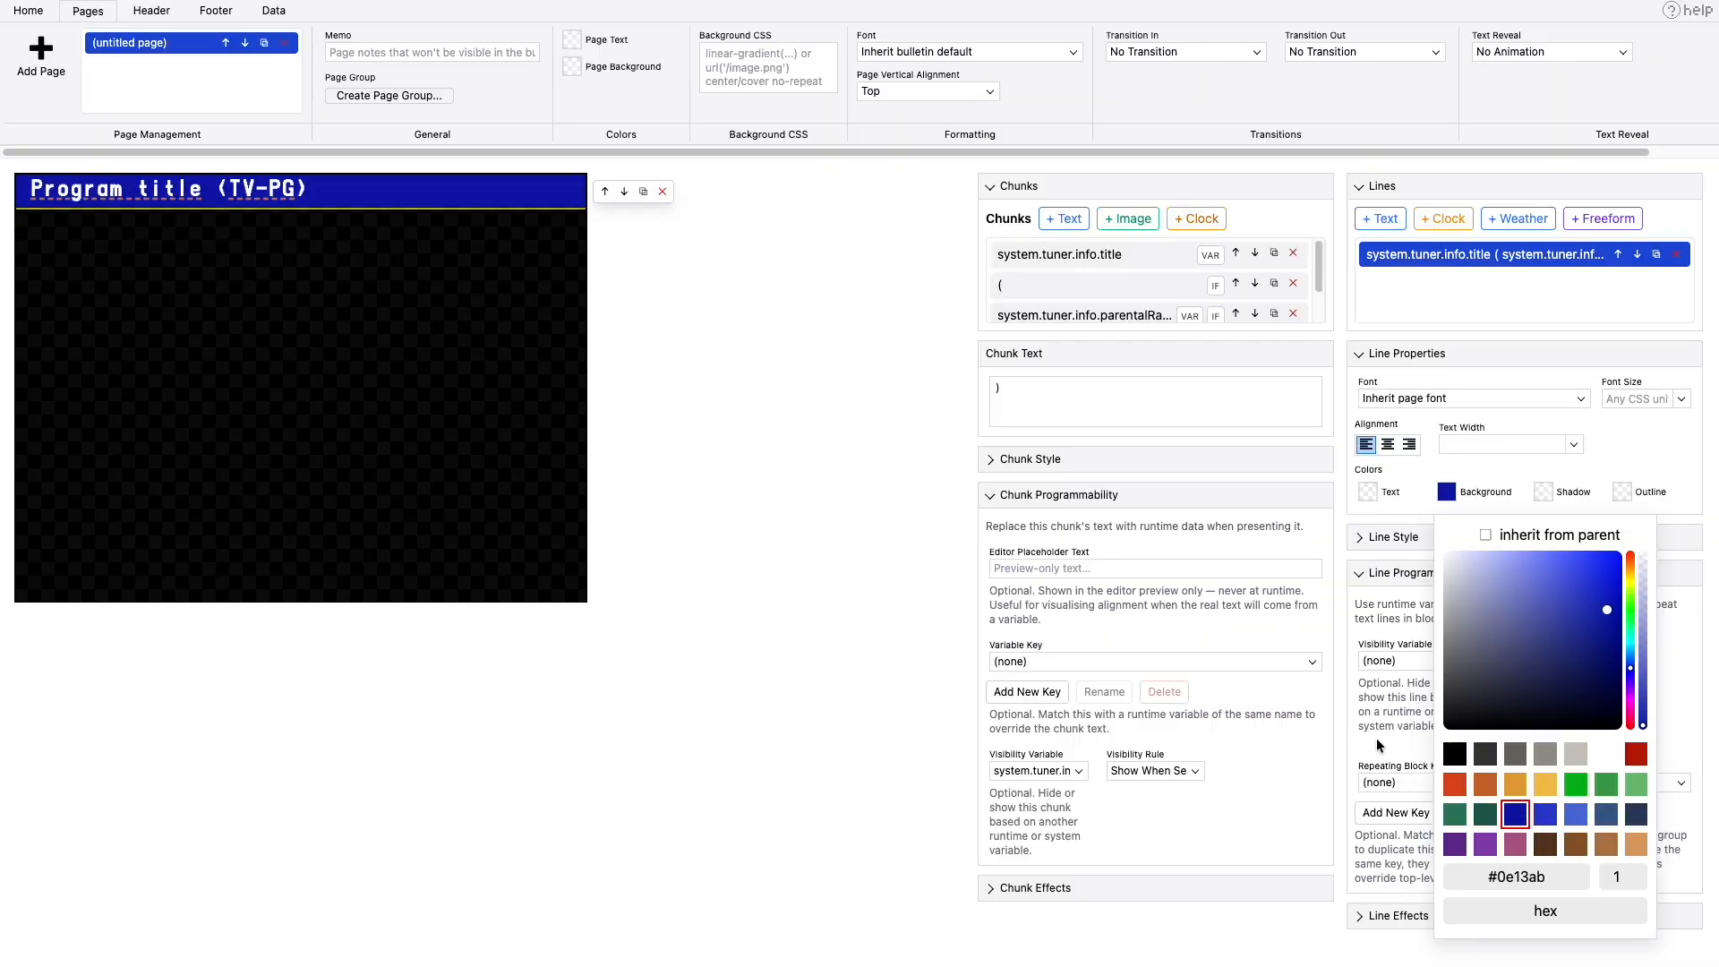
{"action": "left_click", "coordinate": [443, 333]}
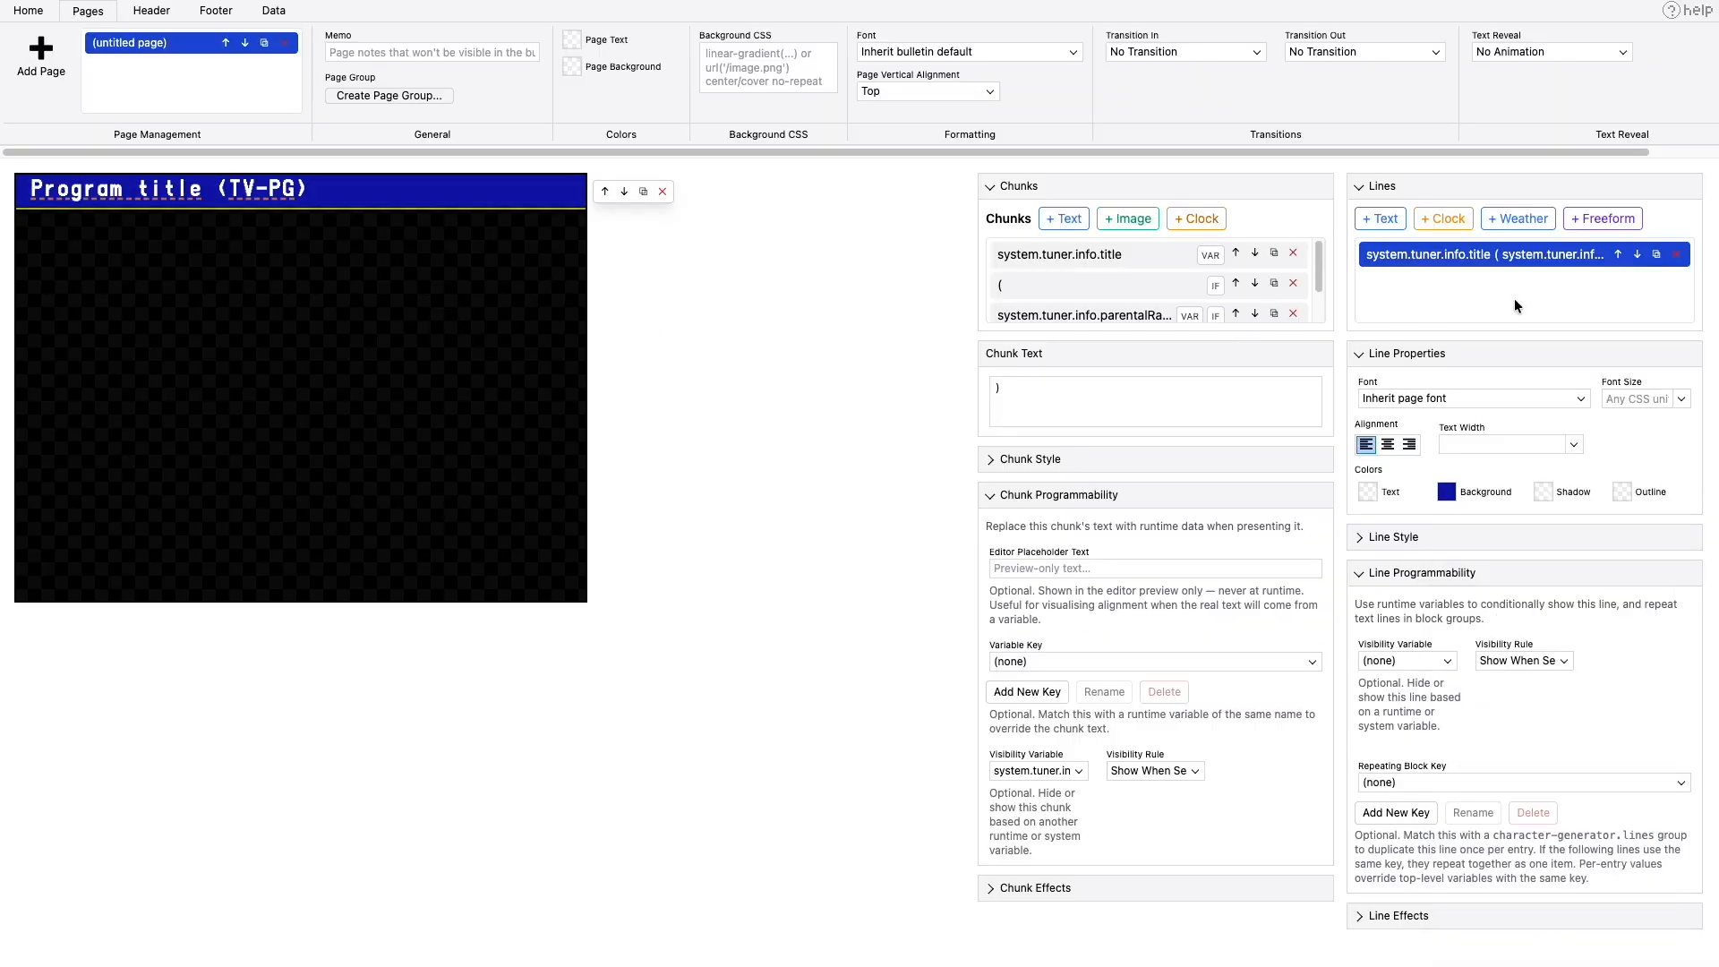
- Add a second text line below the title and set its chunk's editor placeholder to "Summary"
{"action": "left_click", "coordinate": [1388, 219]}
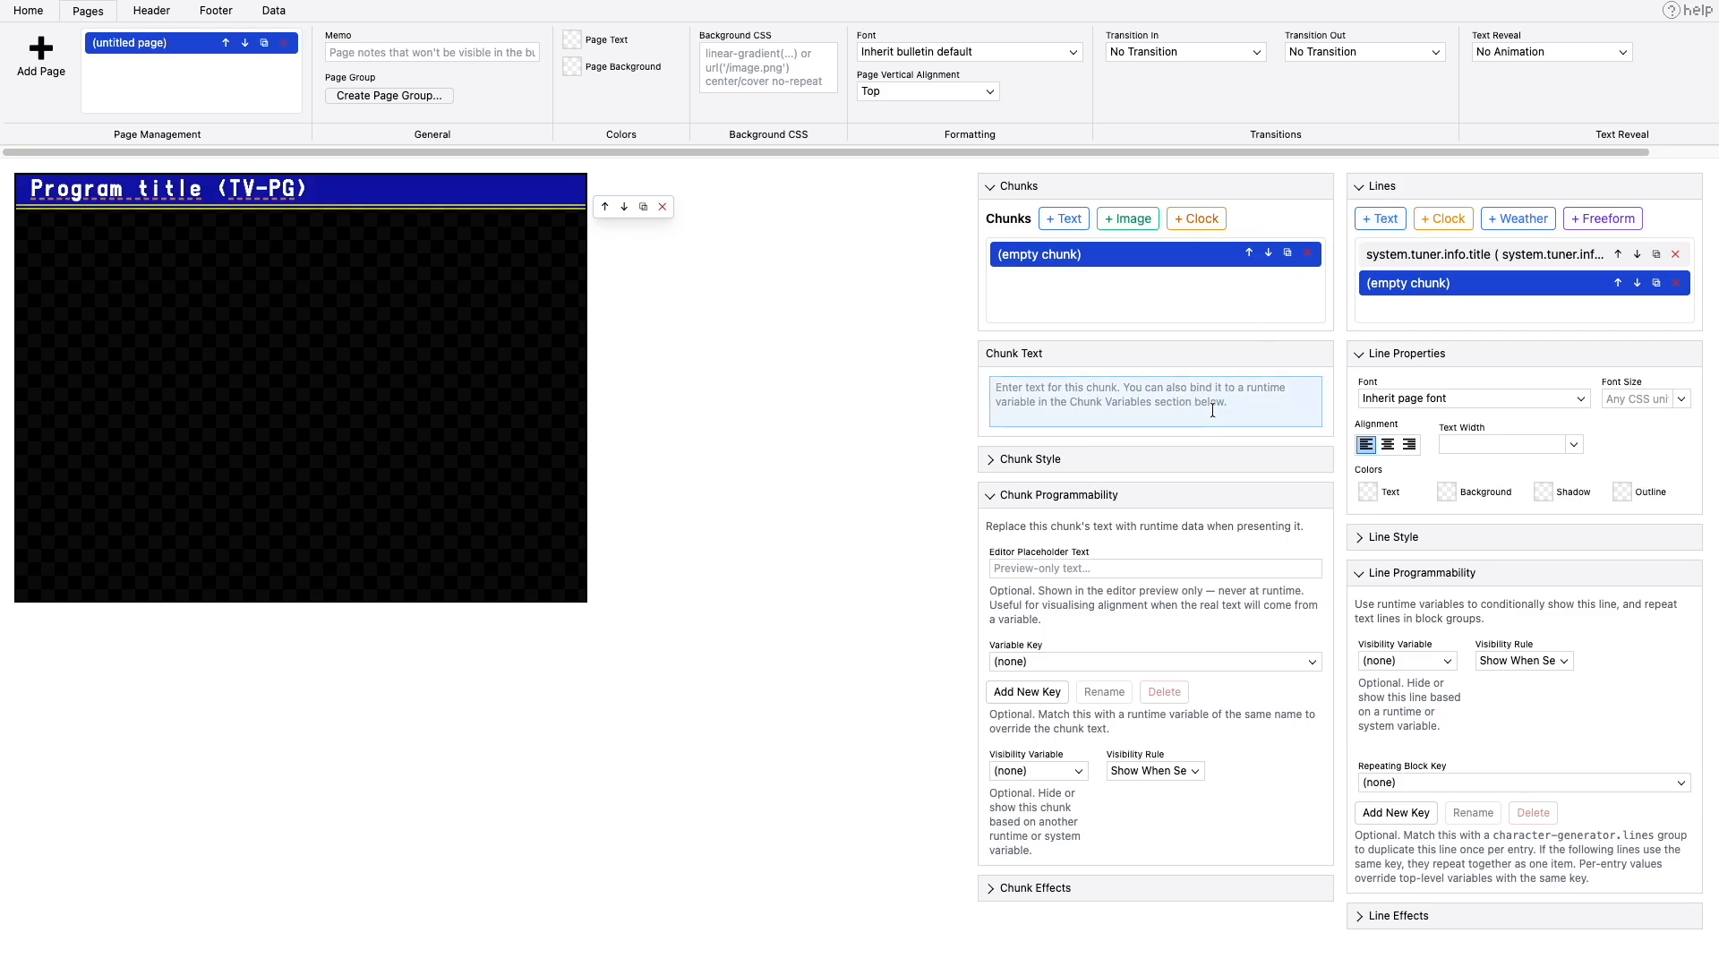
{"action": "type", "text": "S"}
{"action": "key", "text": "BackSpace"}
{"action": "key", "text": "Caps_Lock"}
{"action": "left_click", "coordinate": [1099, 569]}
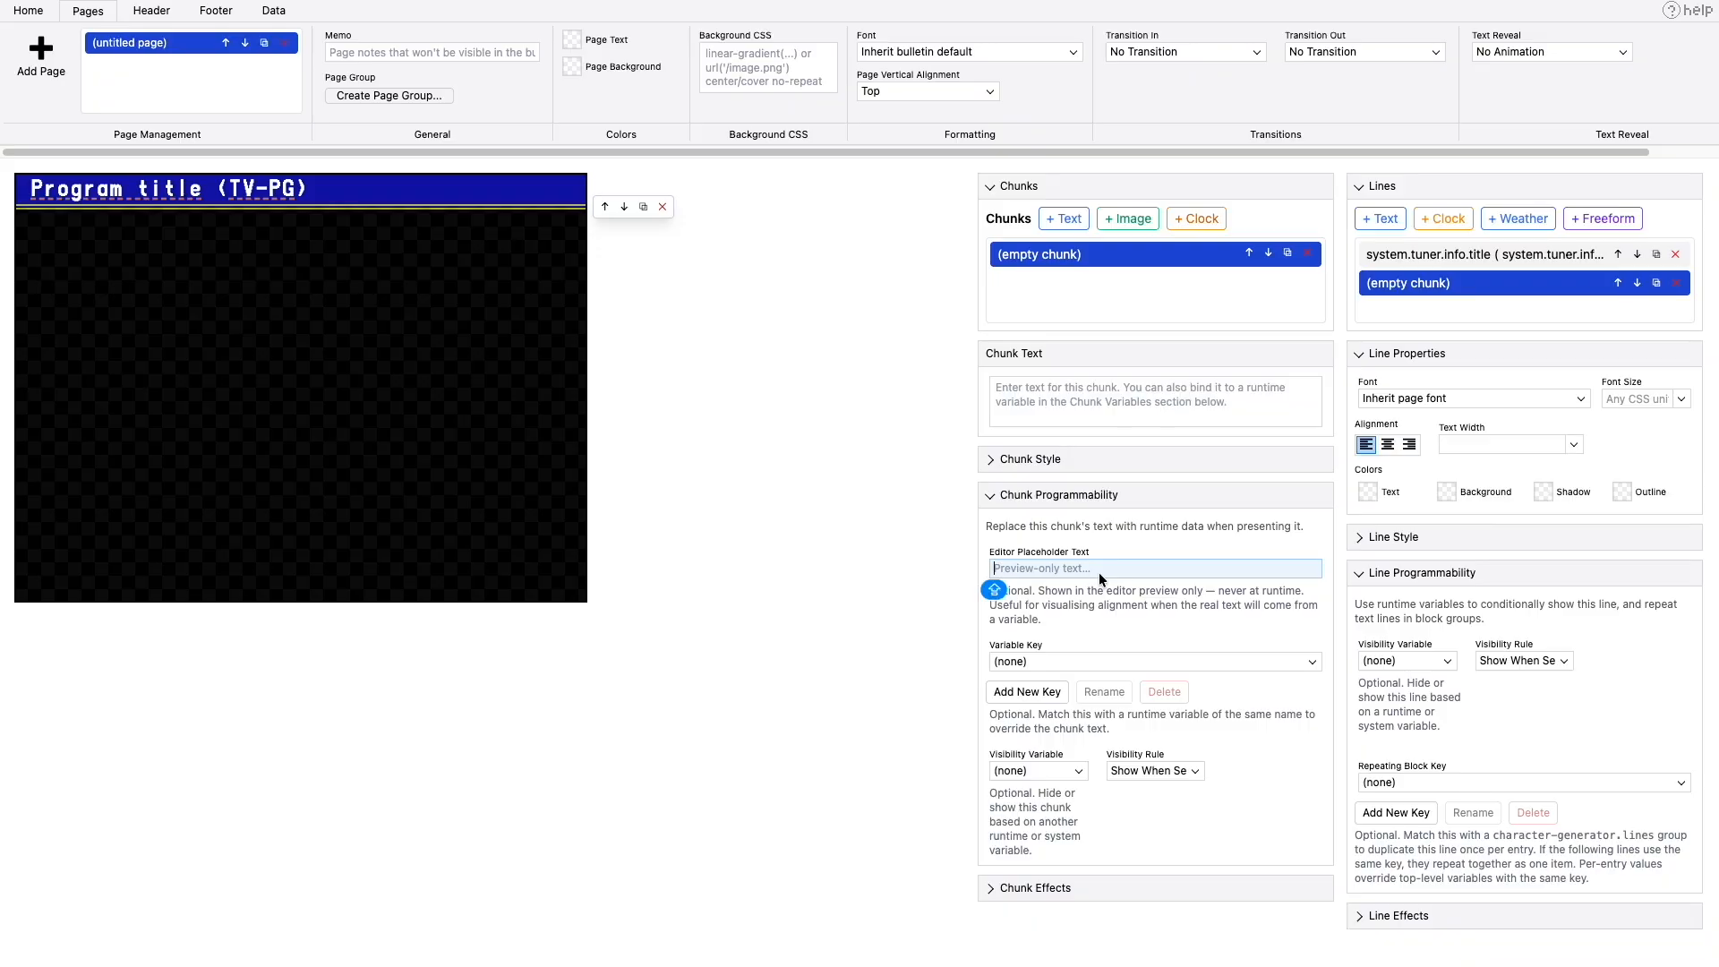
{"action": "type", "text": "Summary"}
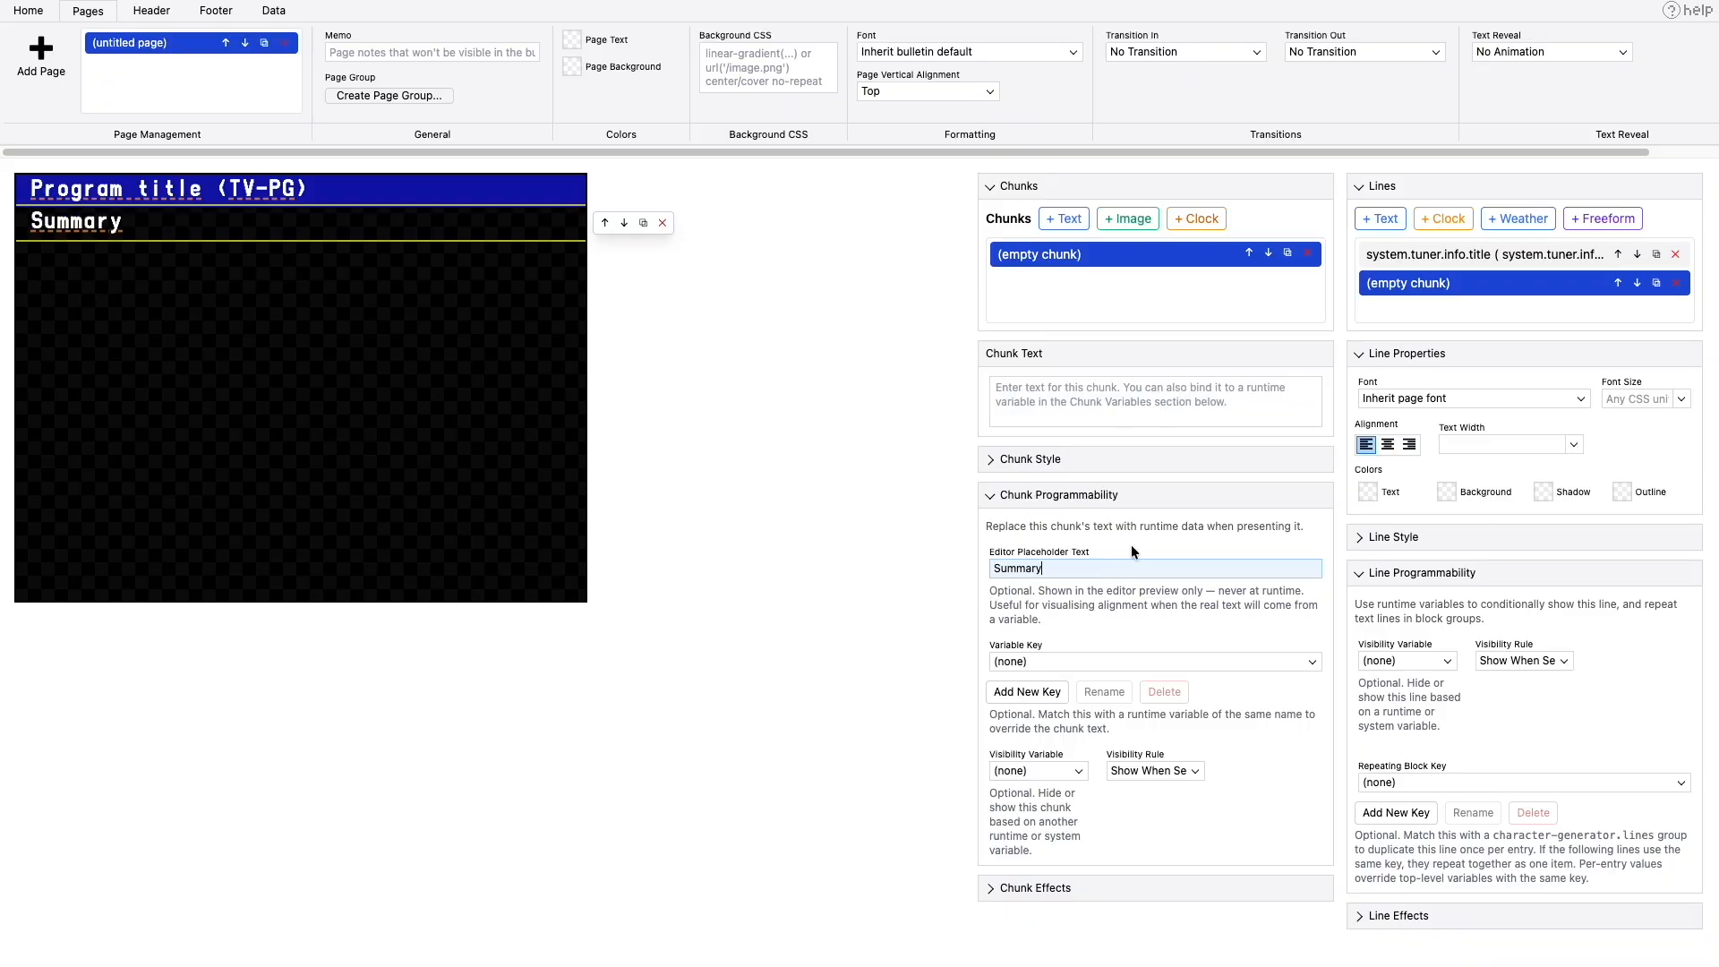
- Give the summary line a white background, #ffffff, and black text
{"action": "left_click", "coordinate": [1461, 495]}
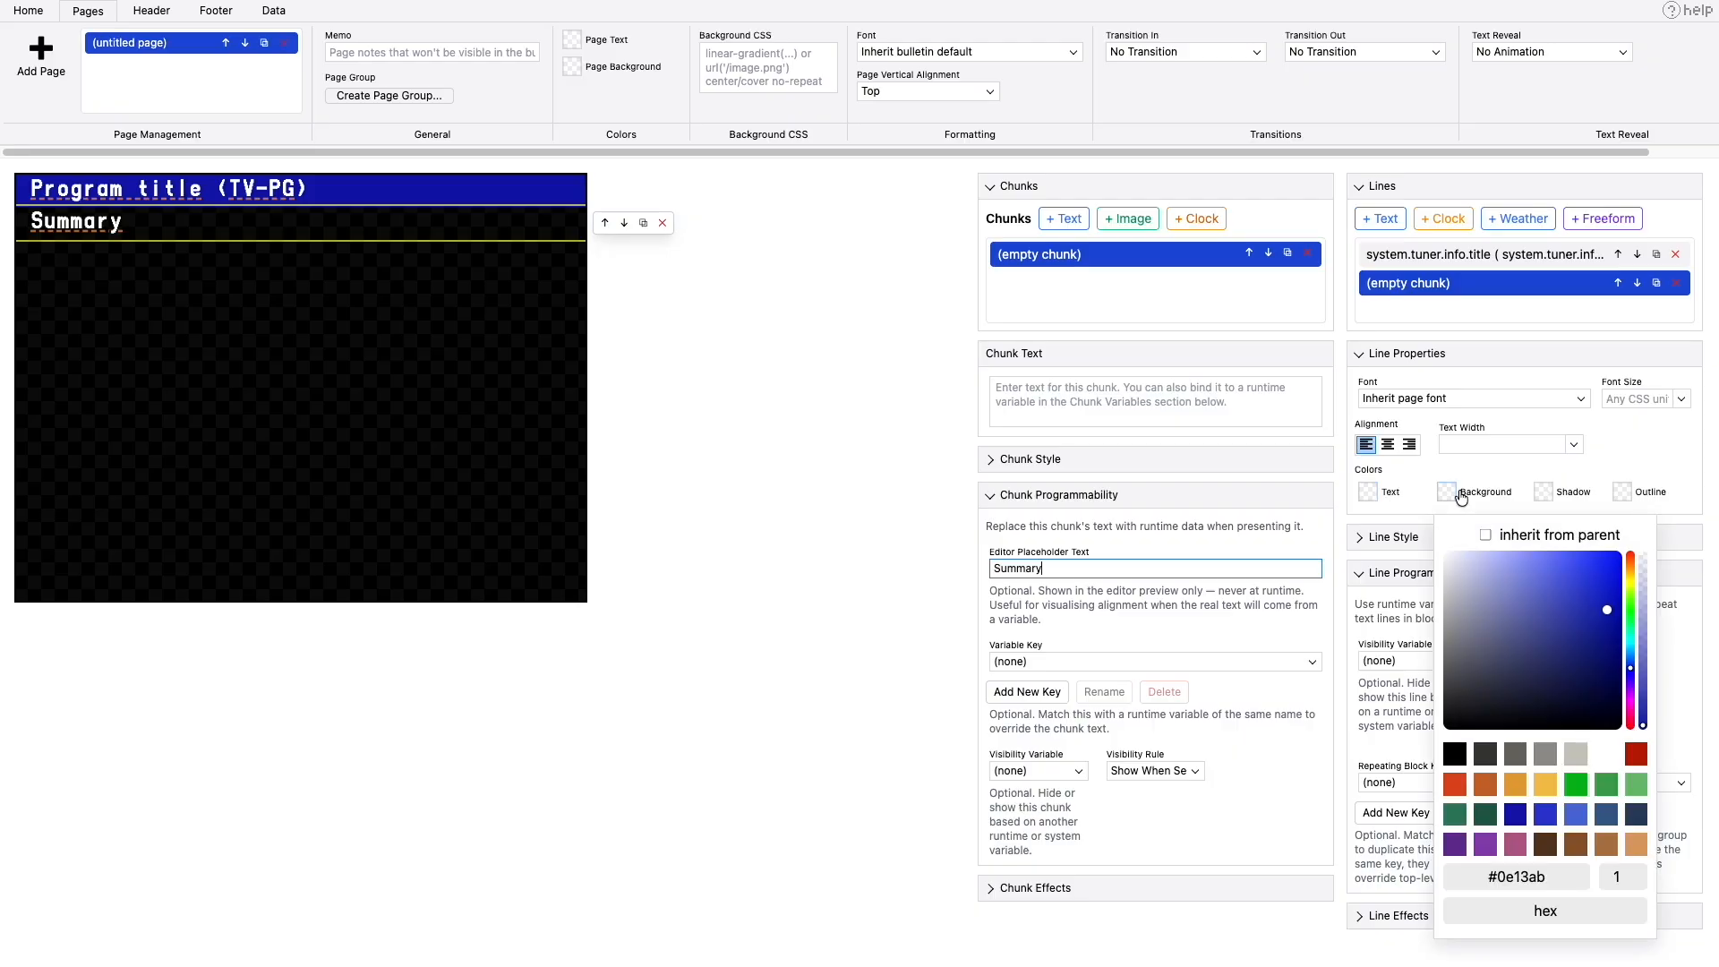
{"action": "left_click", "coordinate": [1607, 757]}
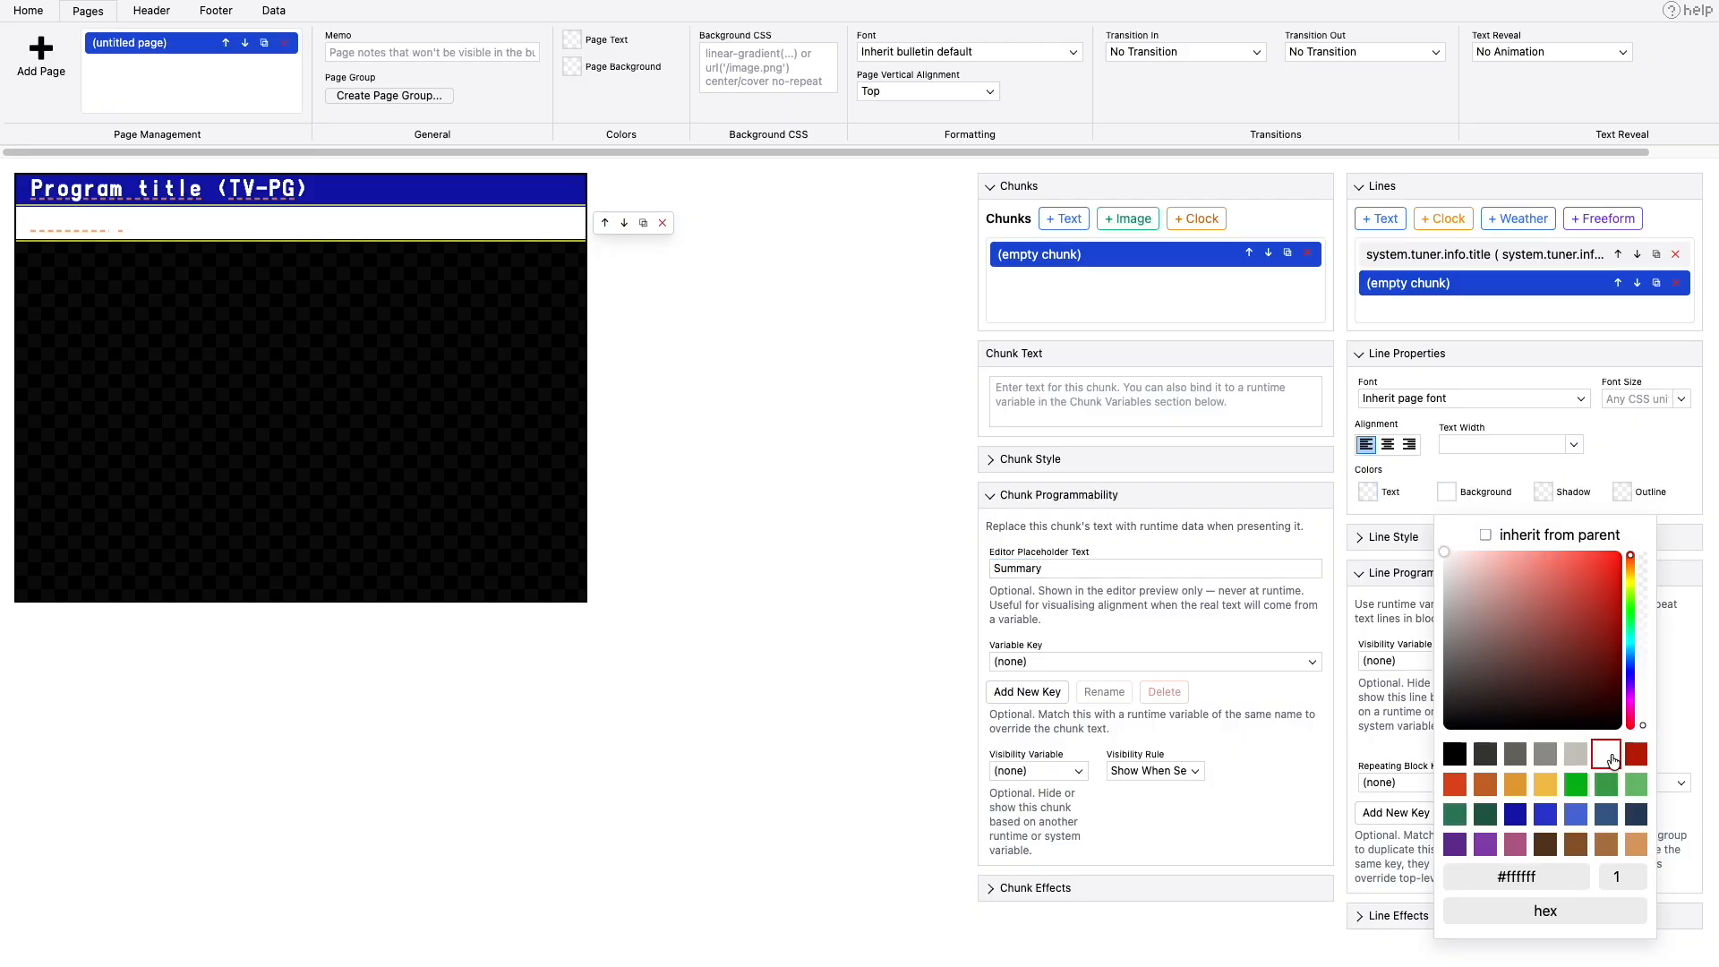
{"action": "left_click", "coordinate": [1371, 494]}
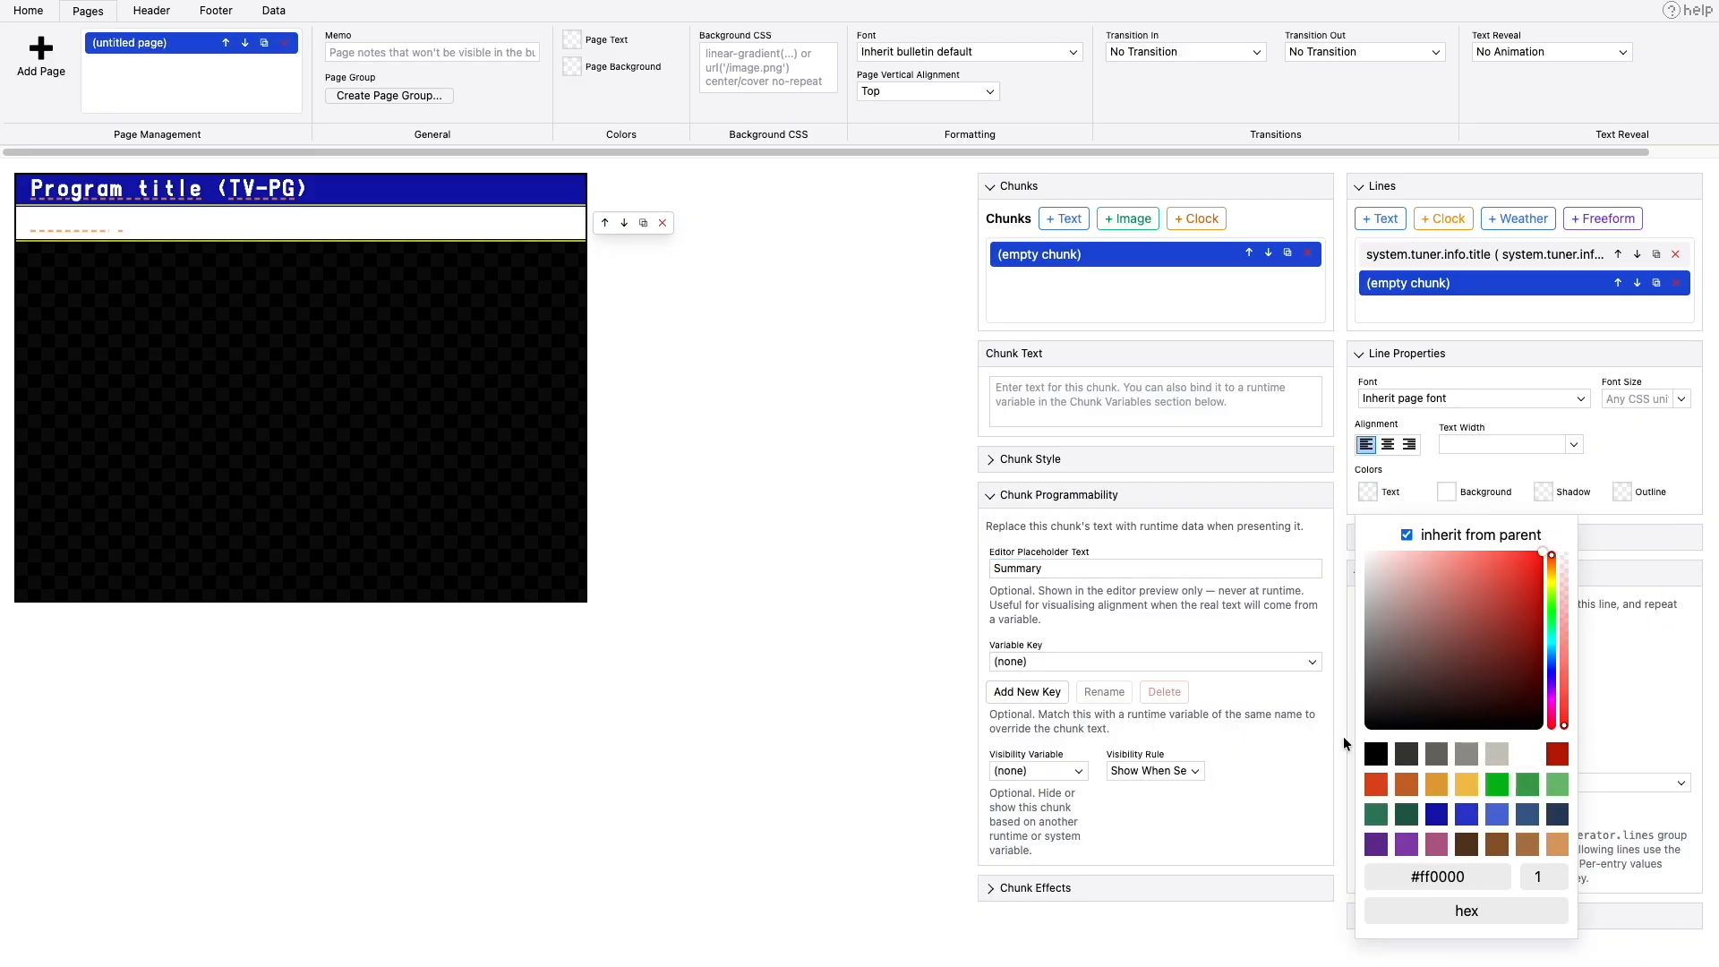
{"action": "left_click", "coordinate": [1376, 757]}
{"action": "left_click", "coordinate": [724, 515]}
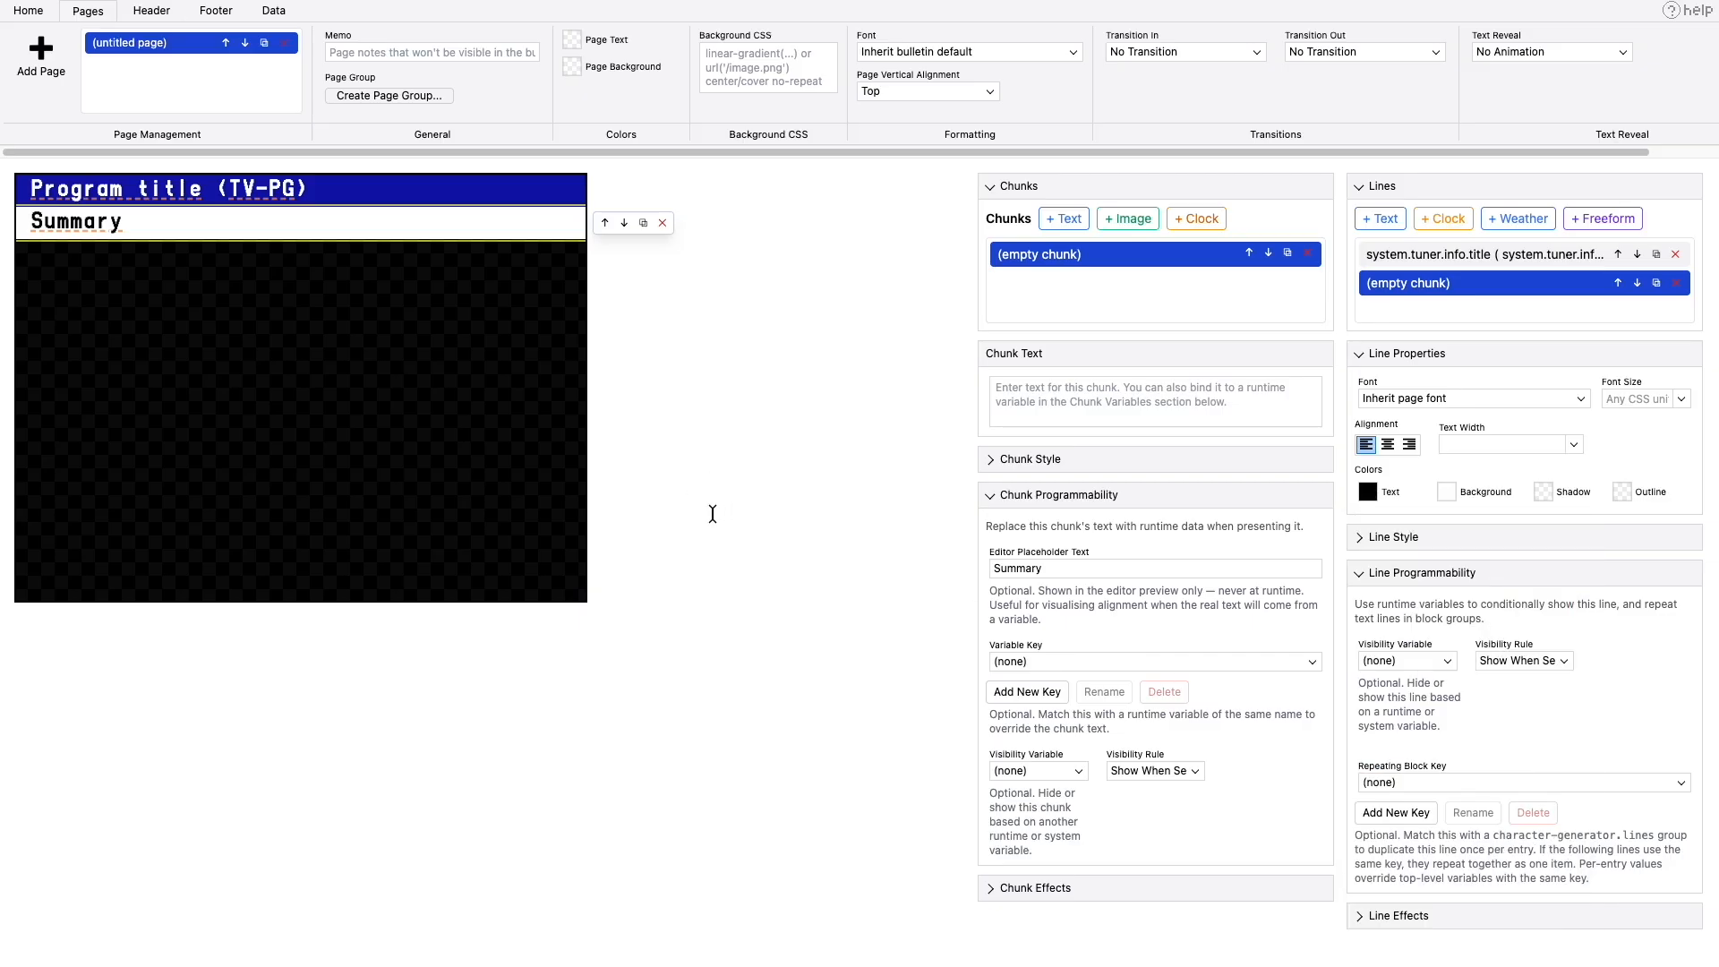
- Bind the Summary chunk to the variable key system.tuner.info.summary
{"action": "left_click", "coordinate": [1005, 672]}
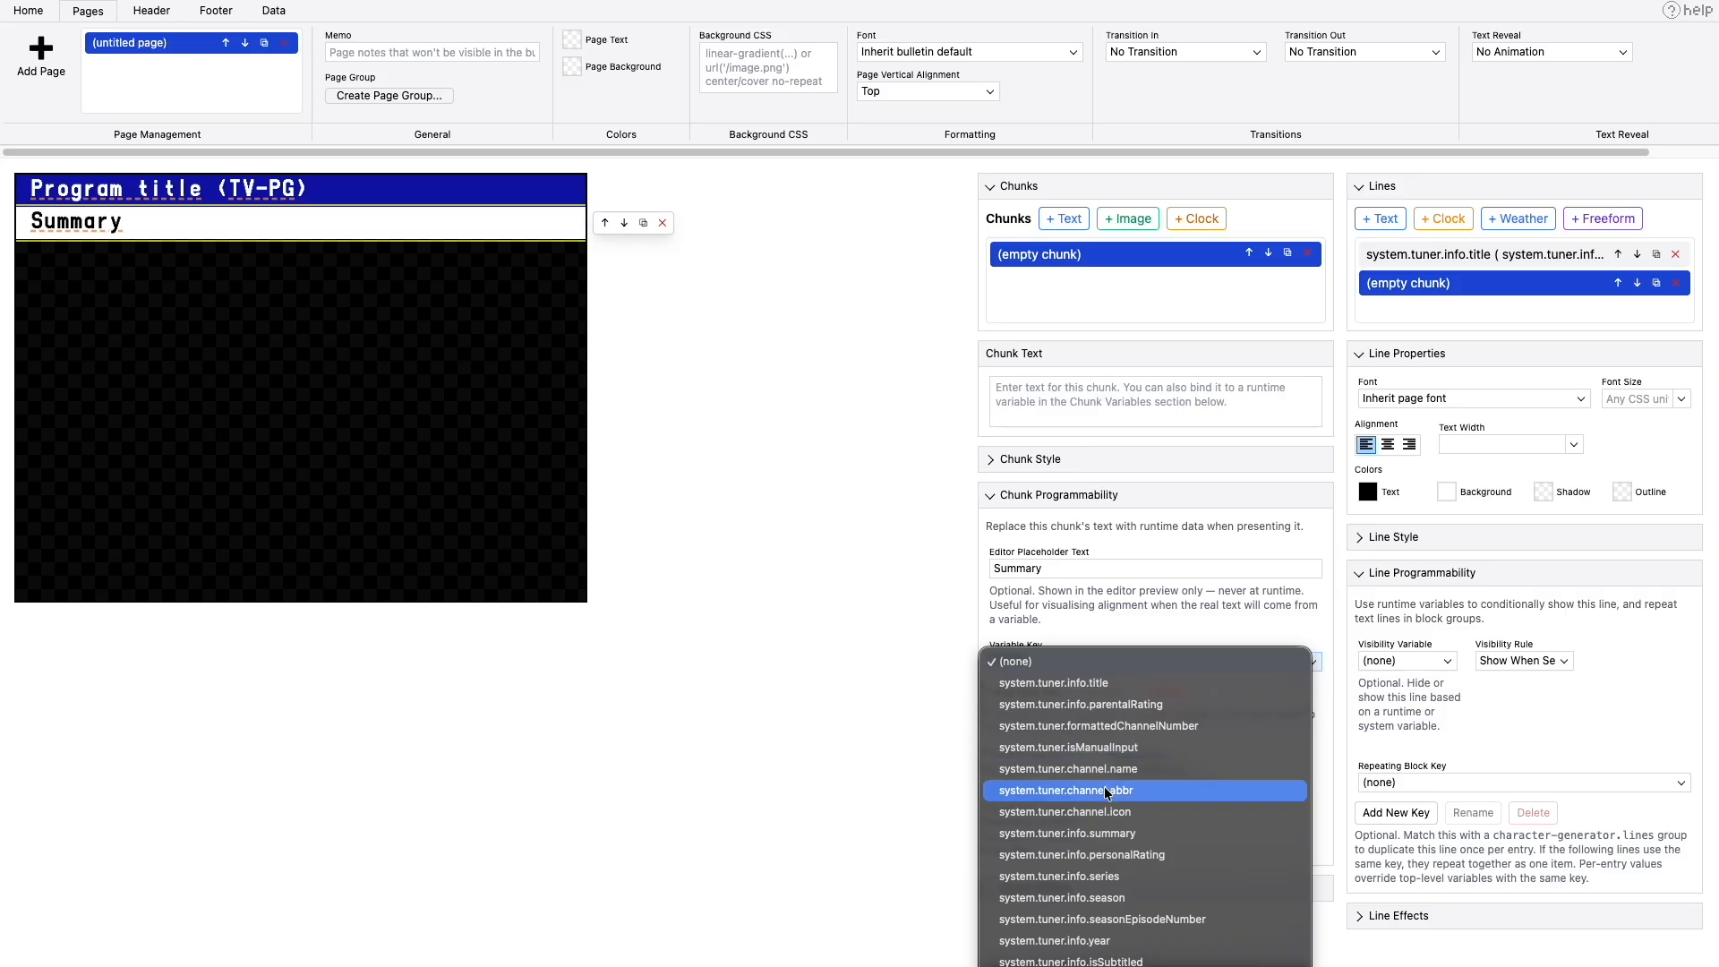
{"action": "scroll", "coordinate": [1113, 794], "scroll_direction": "down", "scroll_amount": 5}
{"action": "left_click", "coordinate": [1134, 546]}
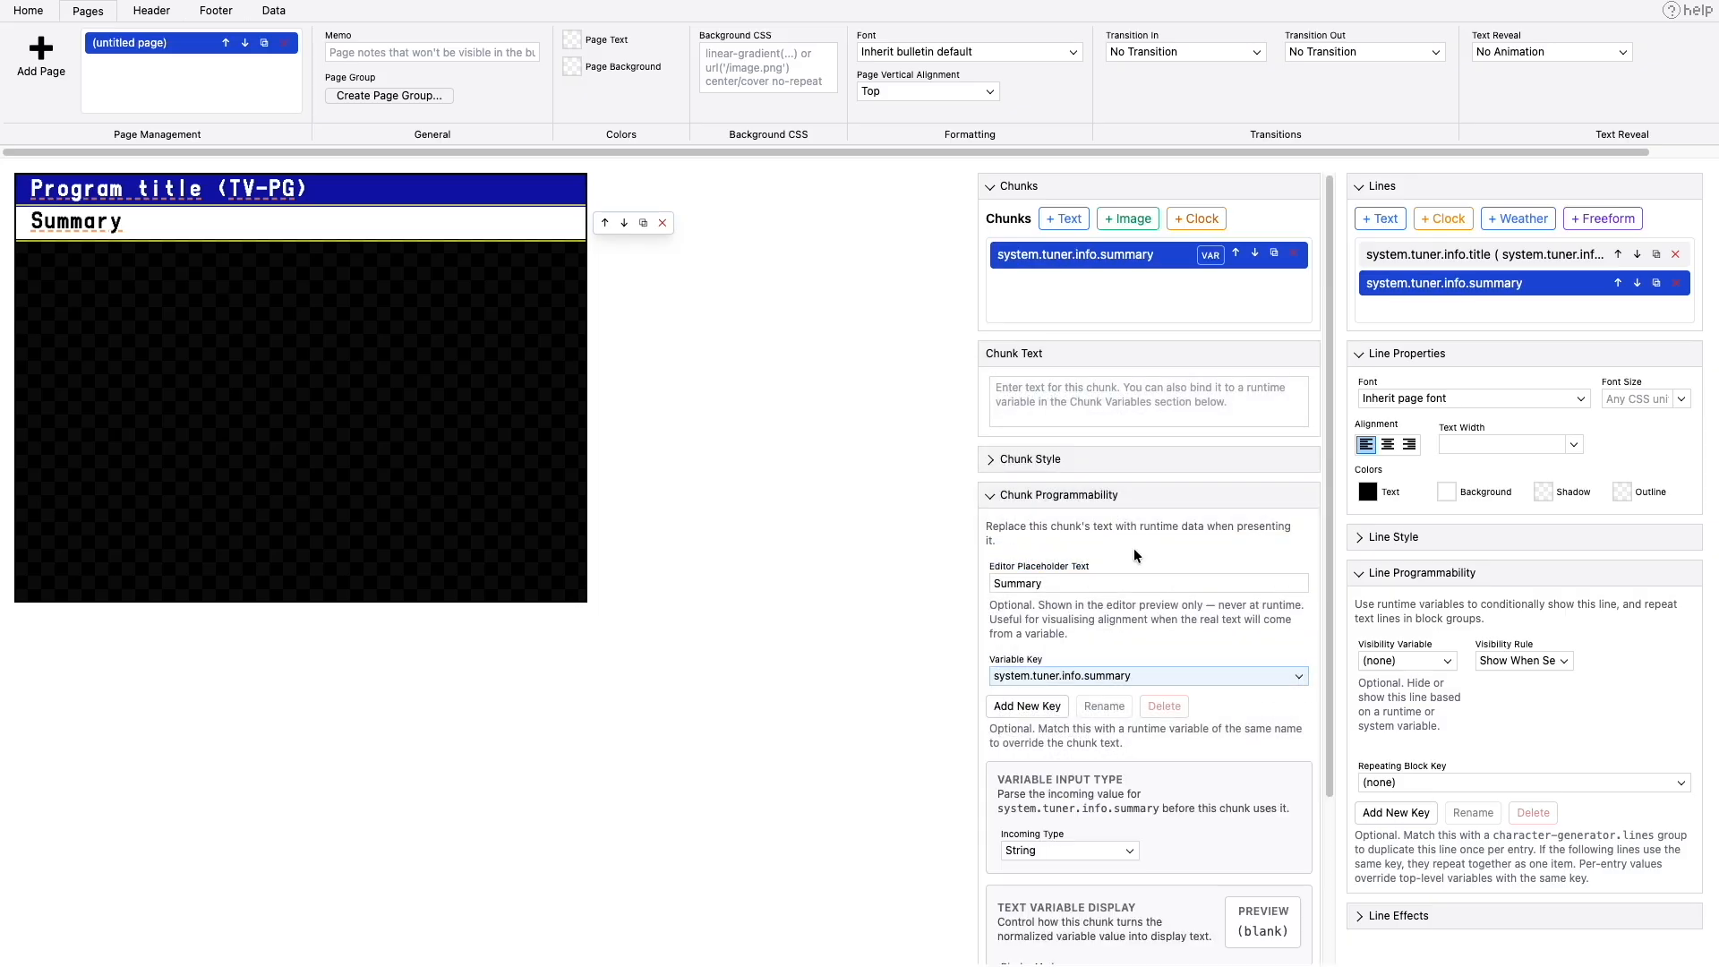
{"action": "left_click", "coordinate": [1134, 401]}
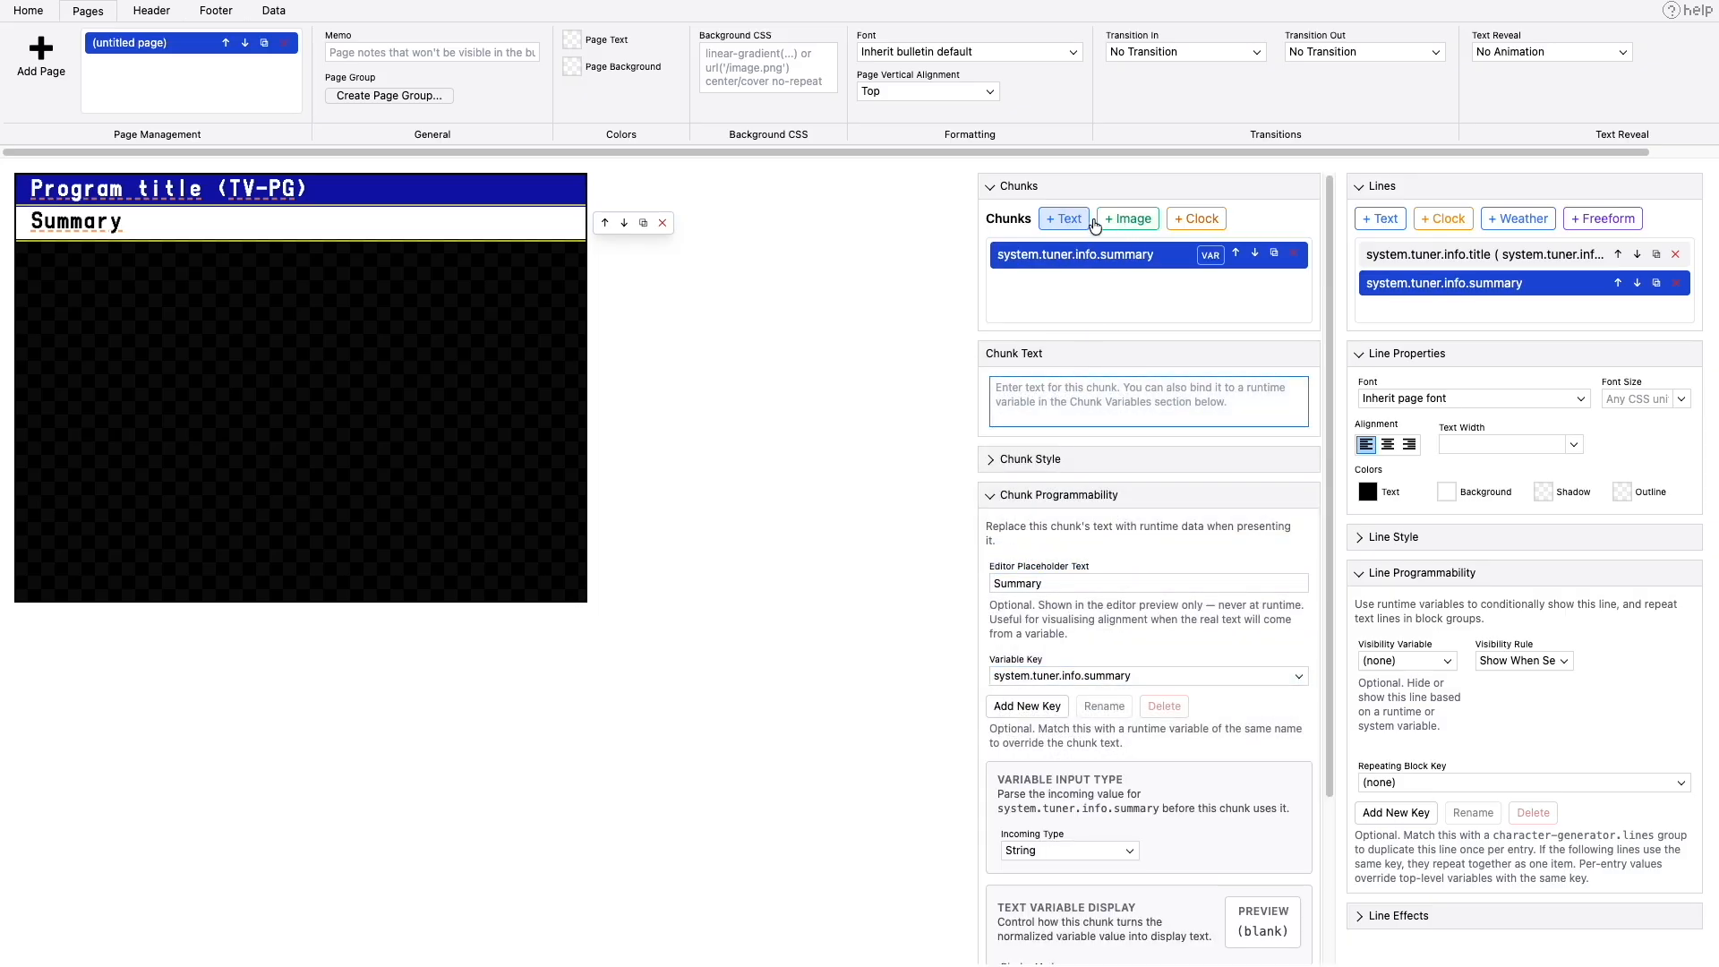
- Add a text chunk containing "(" and place it ahead of the summary chunk
{"action": "left_click", "coordinate": [1044, 220]}
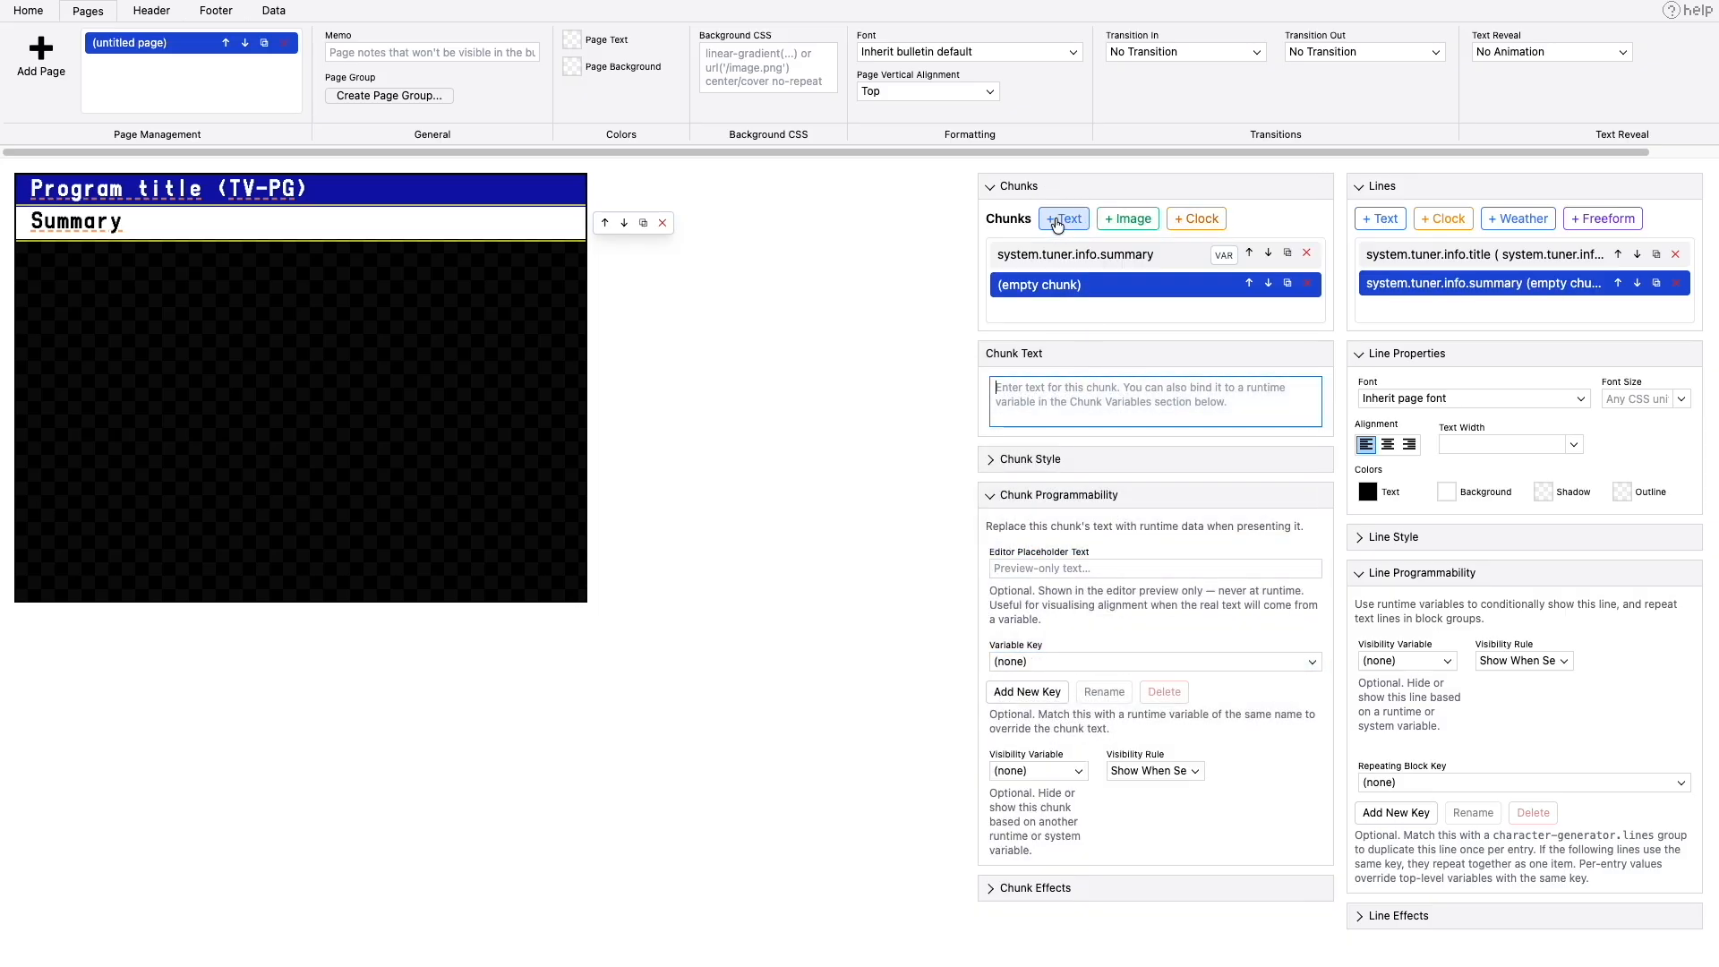
{"action": "left_click", "coordinate": [1250, 283]}
{"action": "left_click", "coordinate": [1122, 396]}
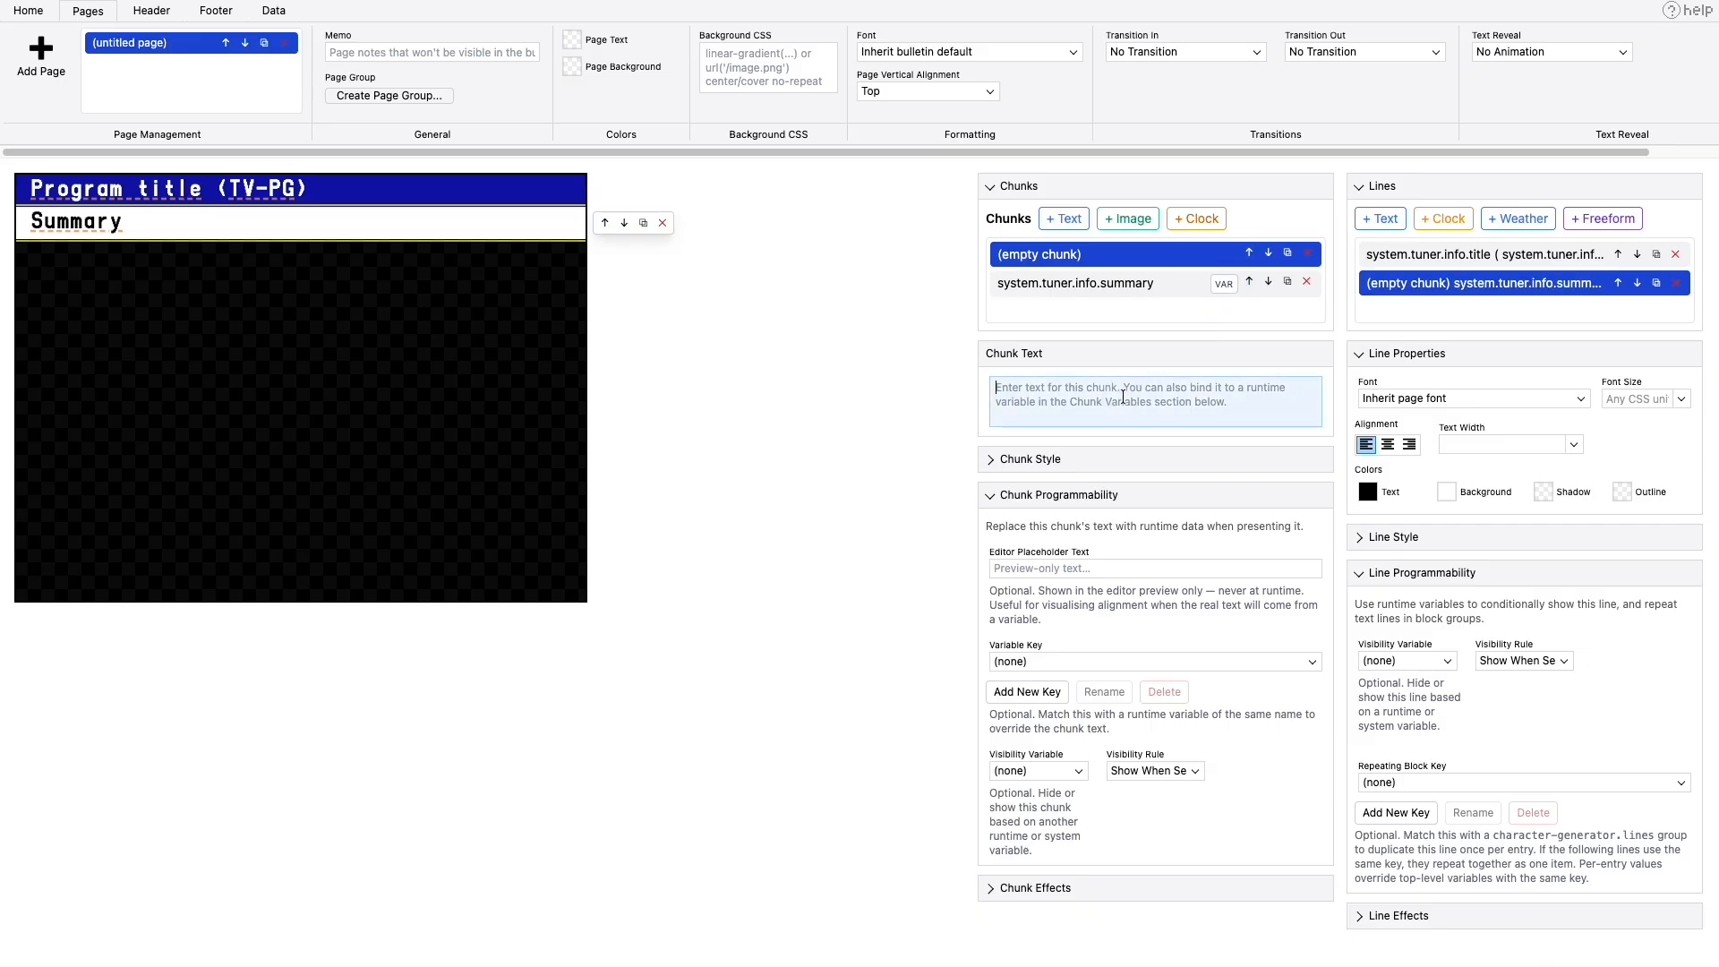
{"action": "type", "text": "("}
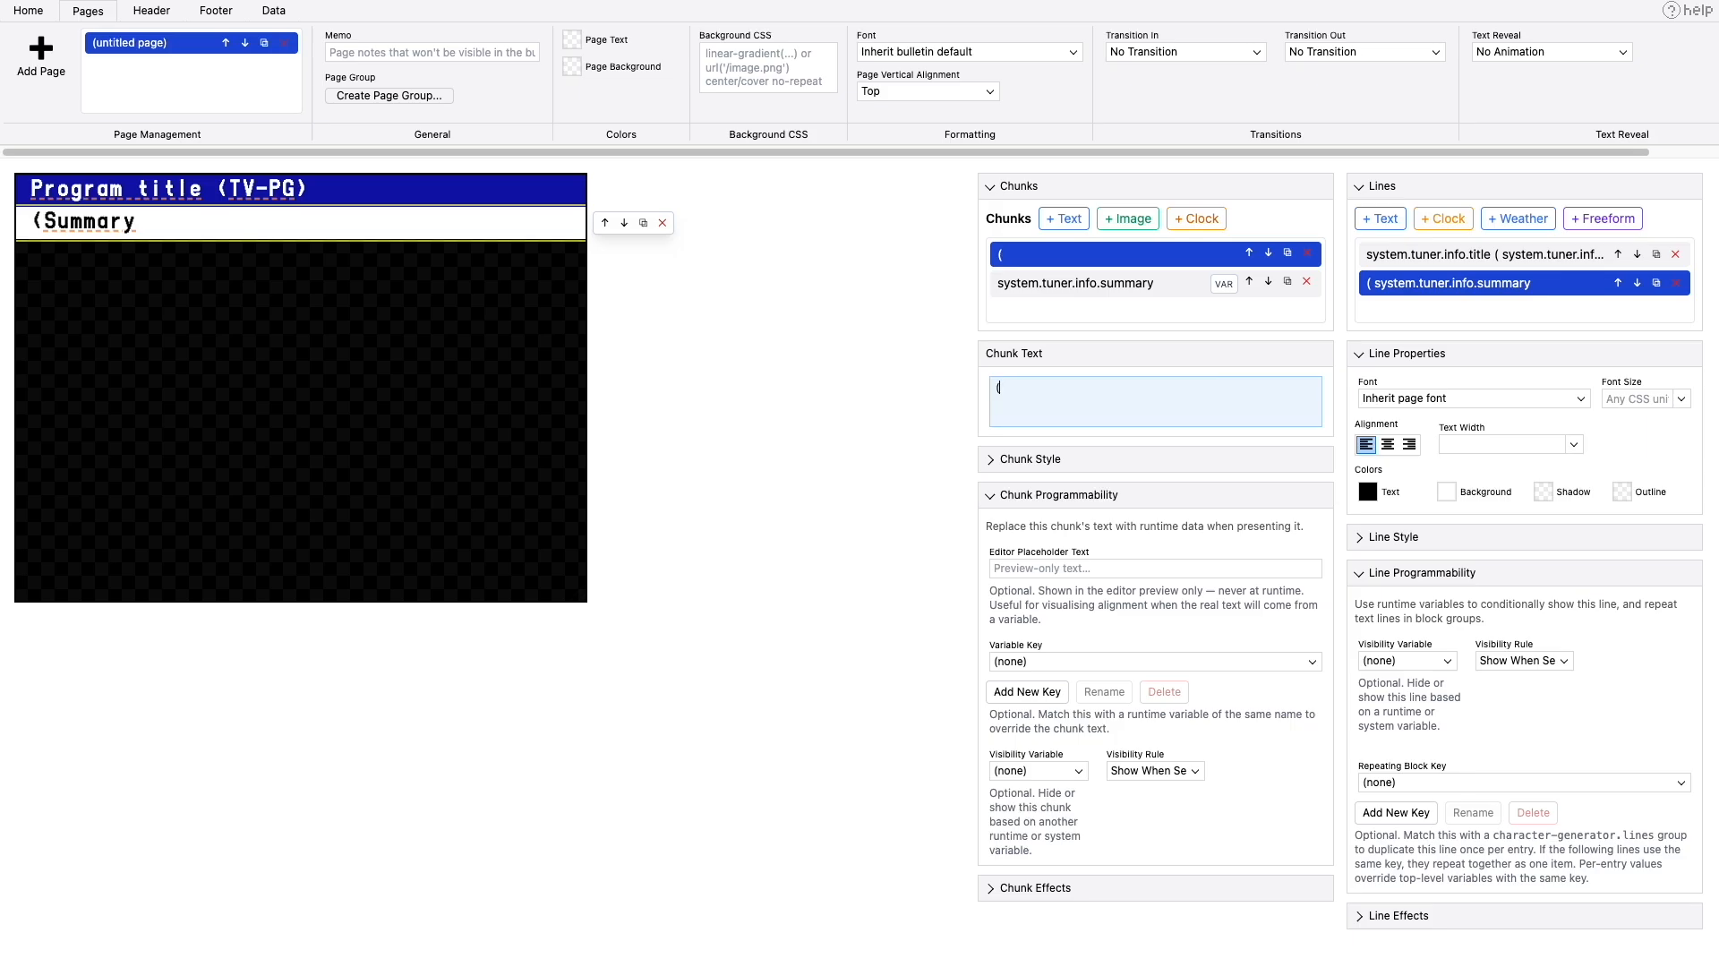
- Add a text chunk containing ")" and place it between the opening parenthesis and the summary chunk
{"action": "left_click", "coordinate": [1063, 221]}
{"action": "left_click", "coordinate": [1085, 396]}
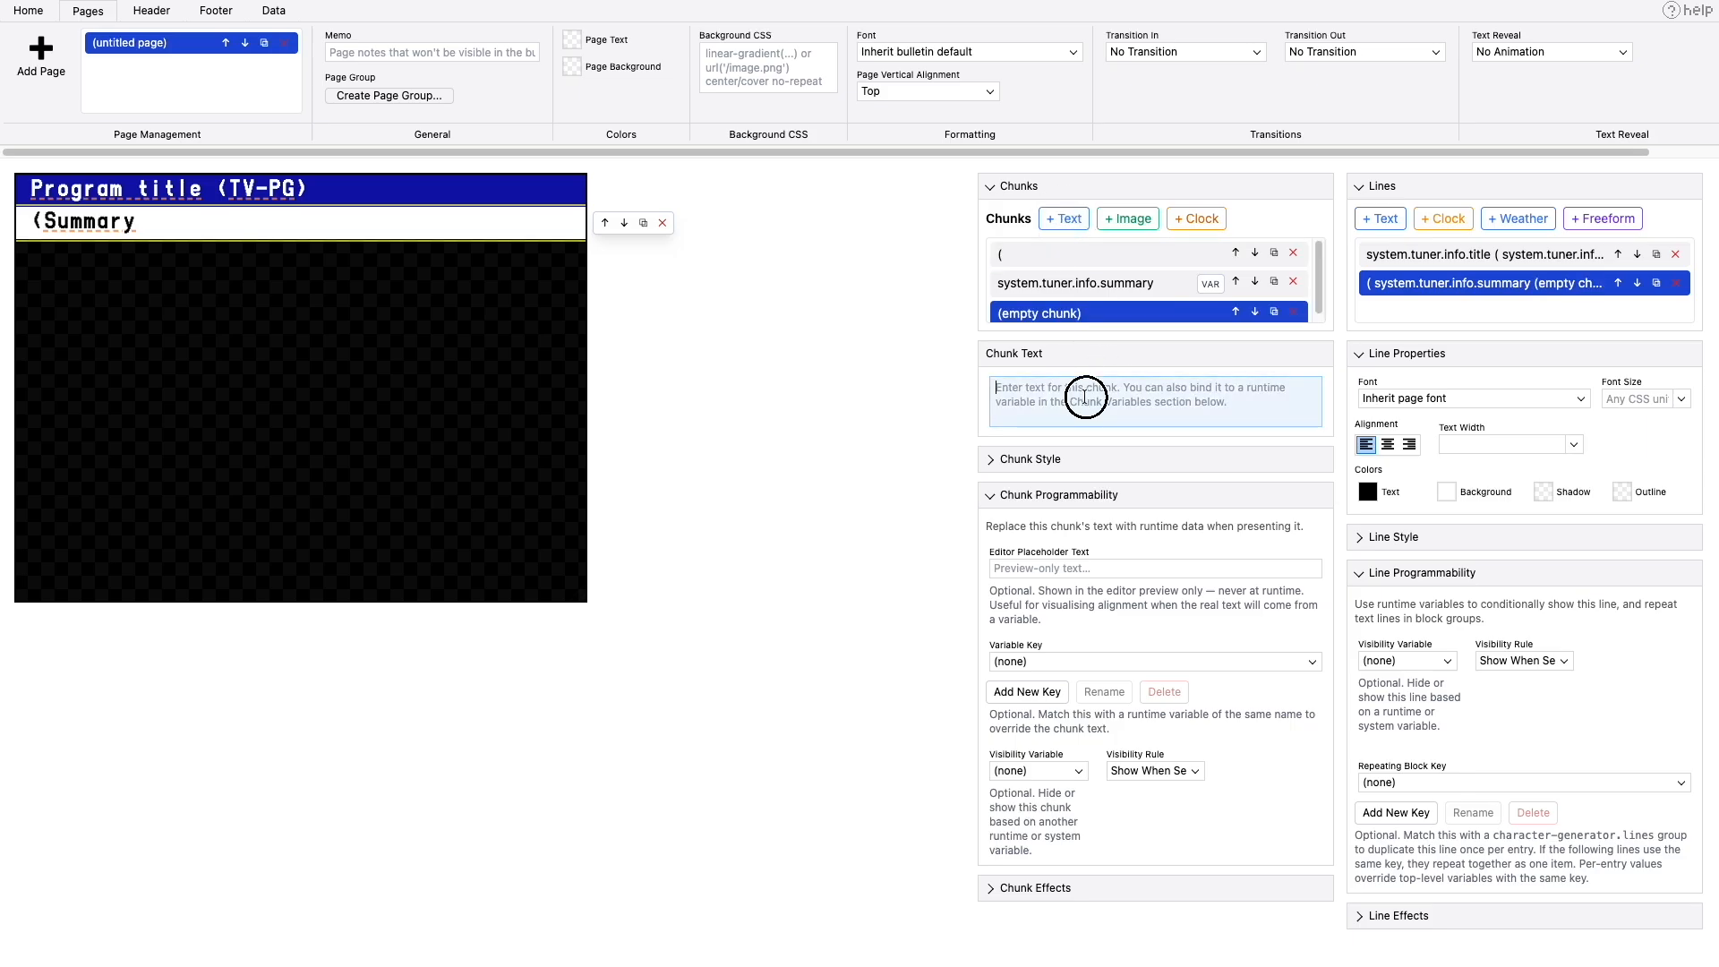
{"action": "type", "text": ")"}
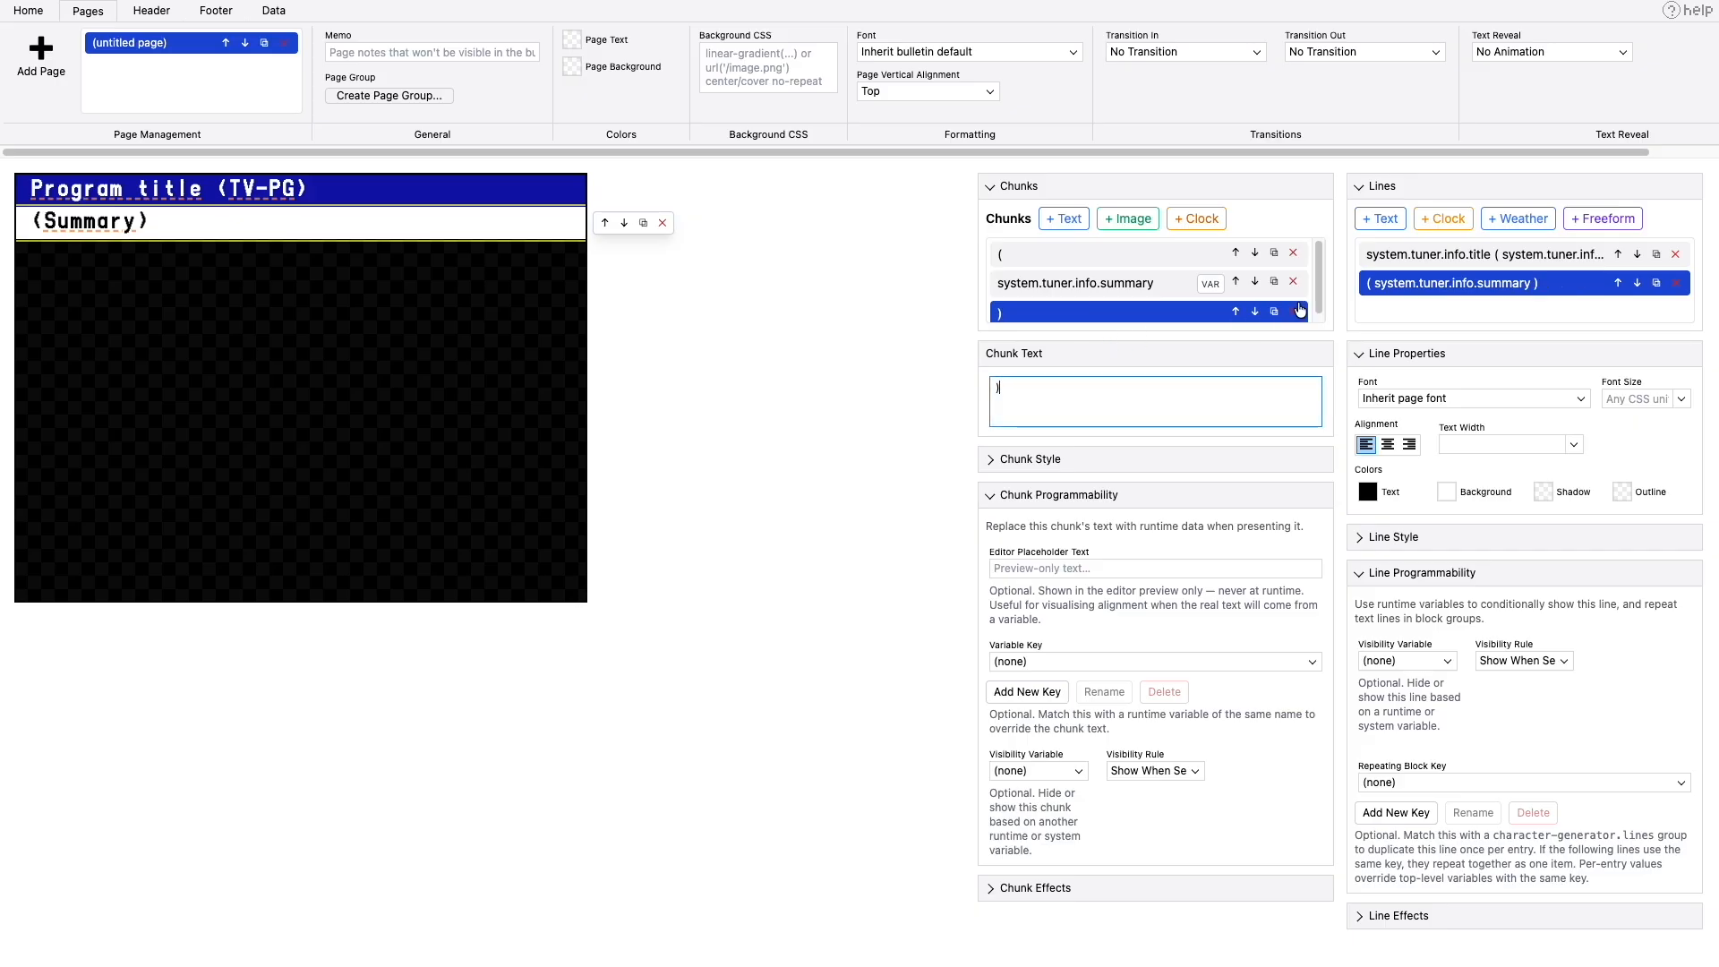
{"action": "left_click", "coordinate": [1236, 311]}
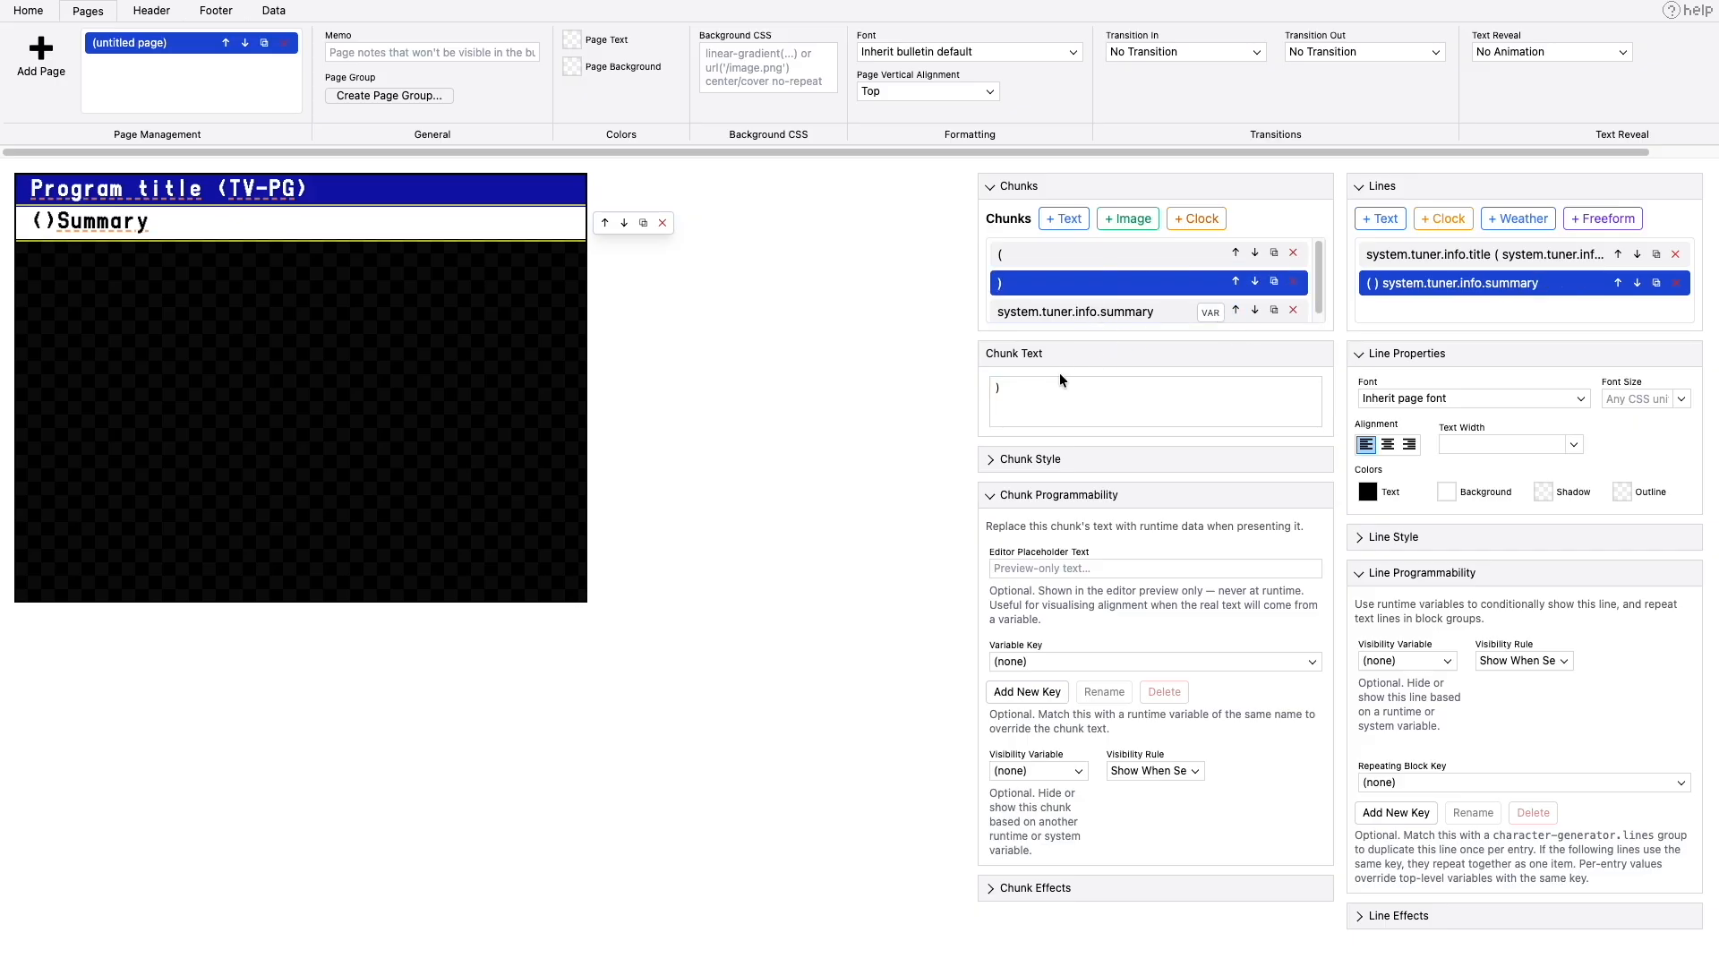
- Add an empty text chunk between the two parentheses and set its editor placeholder to "1999"
{"action": "left_click", "coordinate": [1065, 218]}
{"action": "scroll", "coordinate": [1088, 289], "scroll_direction": "down", "scroll_amount": 1}
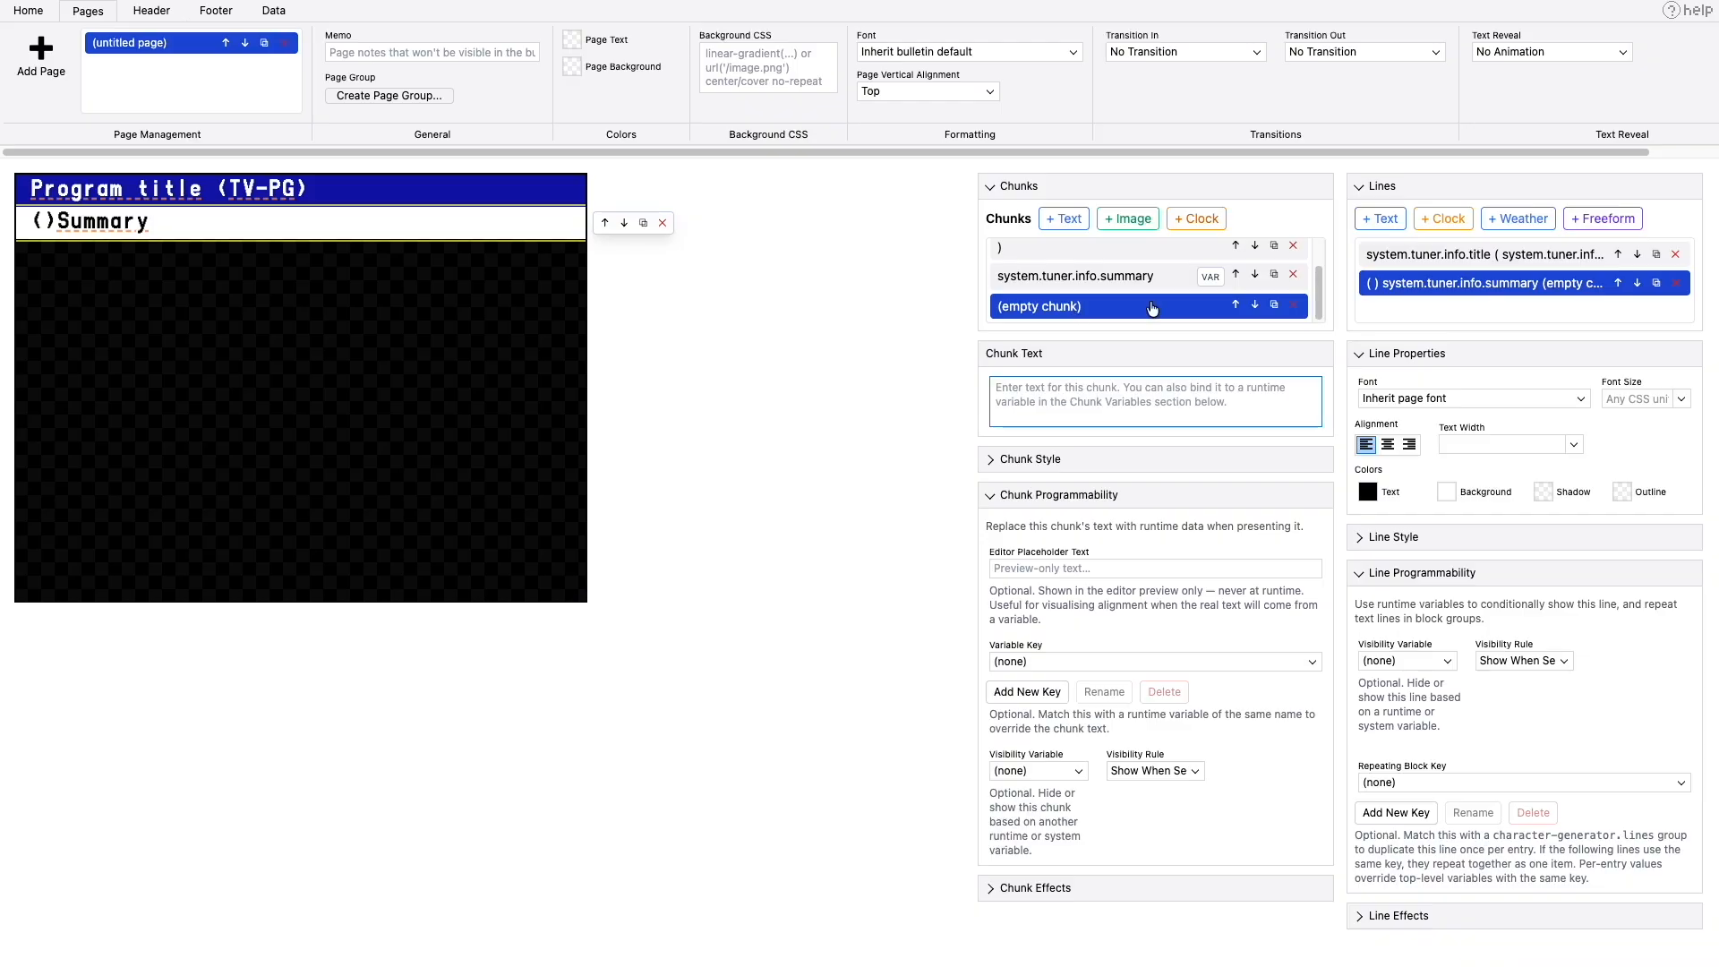
{"action": "left_click", "coordinate": [1236, 306]}
{"action": "left_click", "coordinate": [1236, 275]}
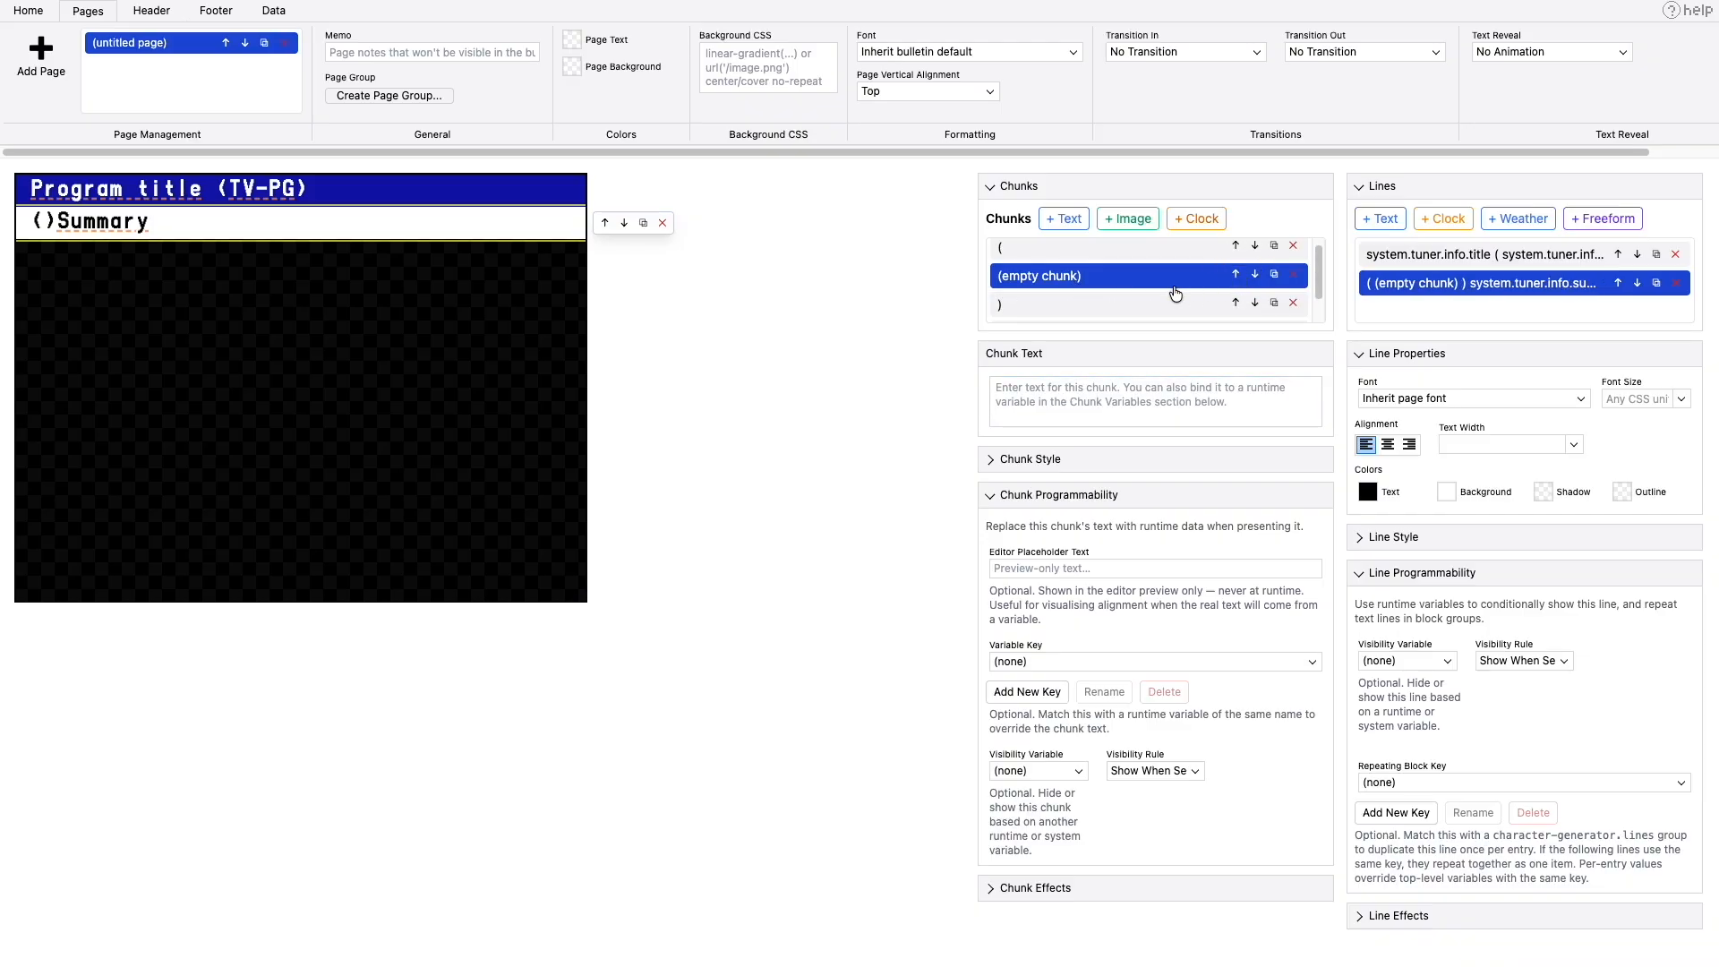
{"action": "left_click", "coordinate": [1066, 572]}
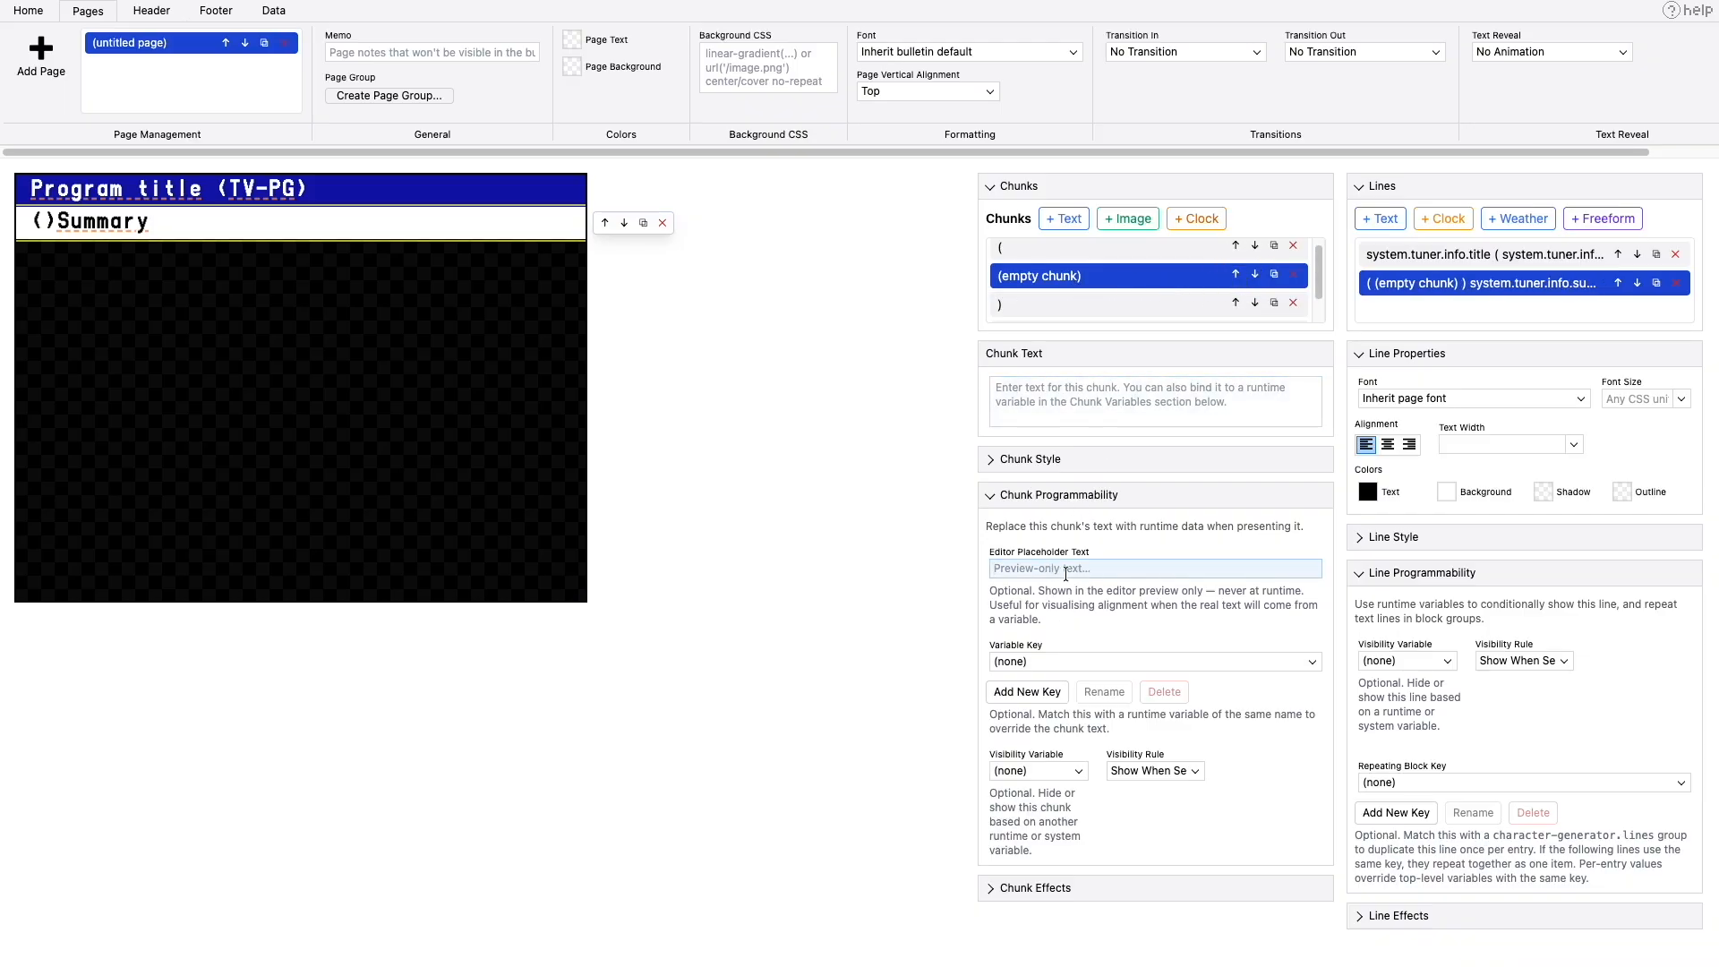
{"action": "type", "text": "1999"}
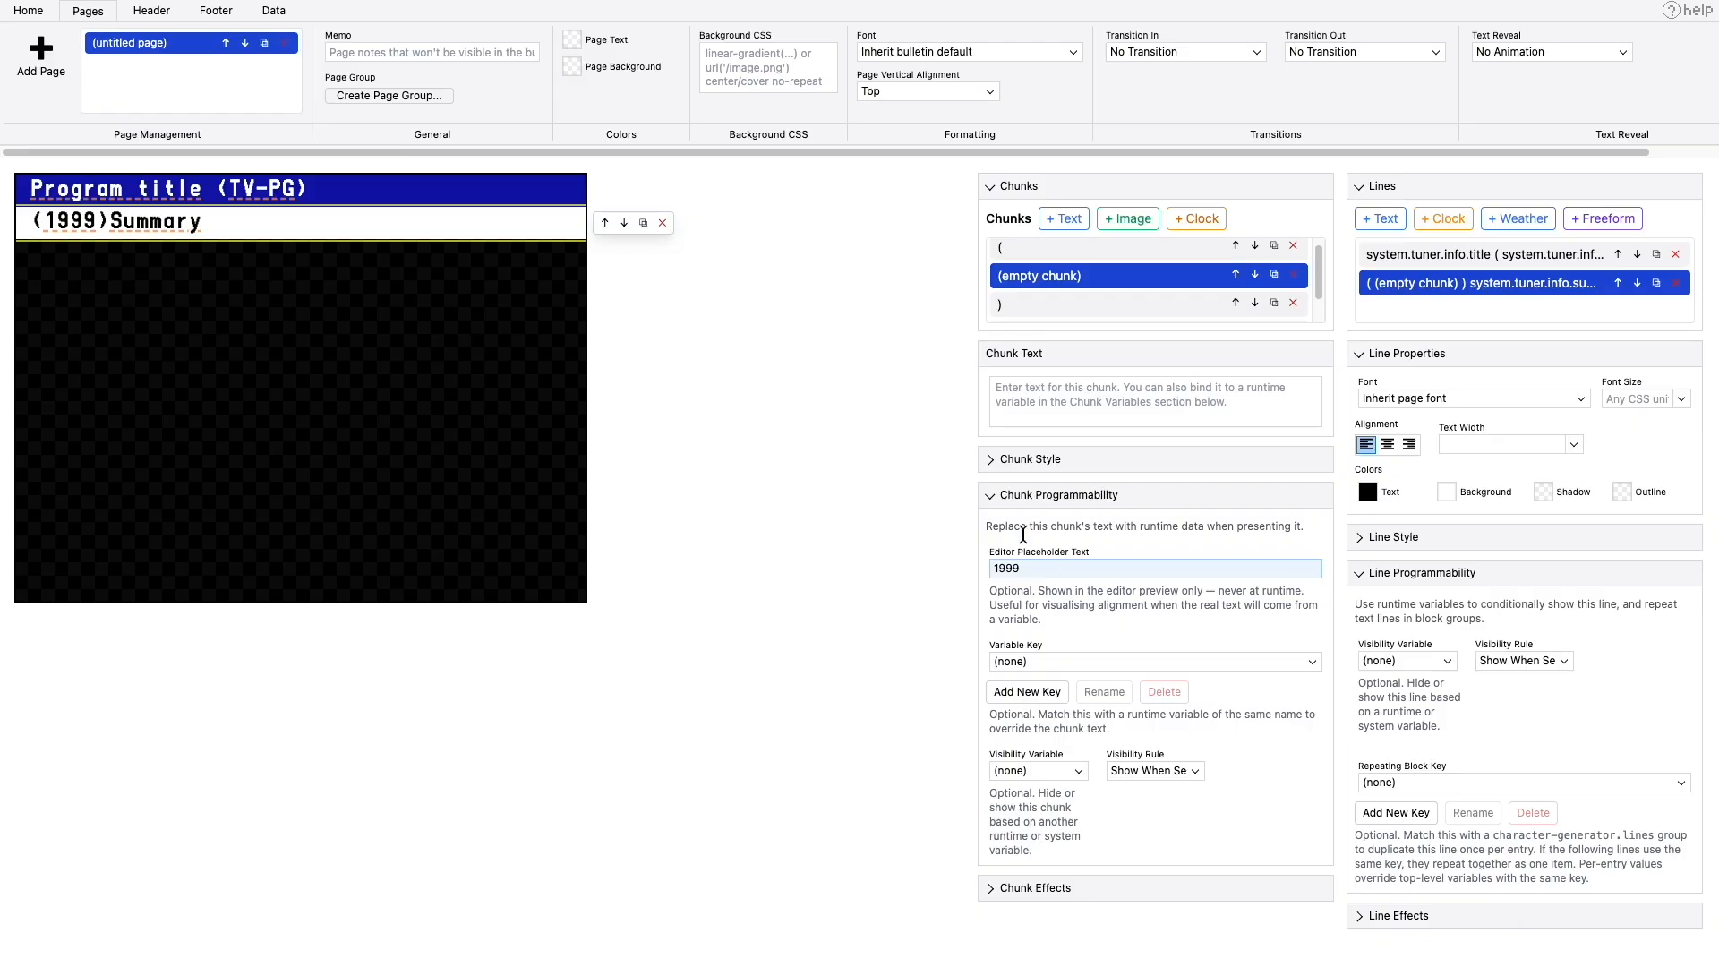
- Append a space to the closing parenthesis chunk to separate it from the summary
{"action": "left_click", "coordinate": [1030, 307]}
{"action": "left_click", "coordinate": [1047, 389]}
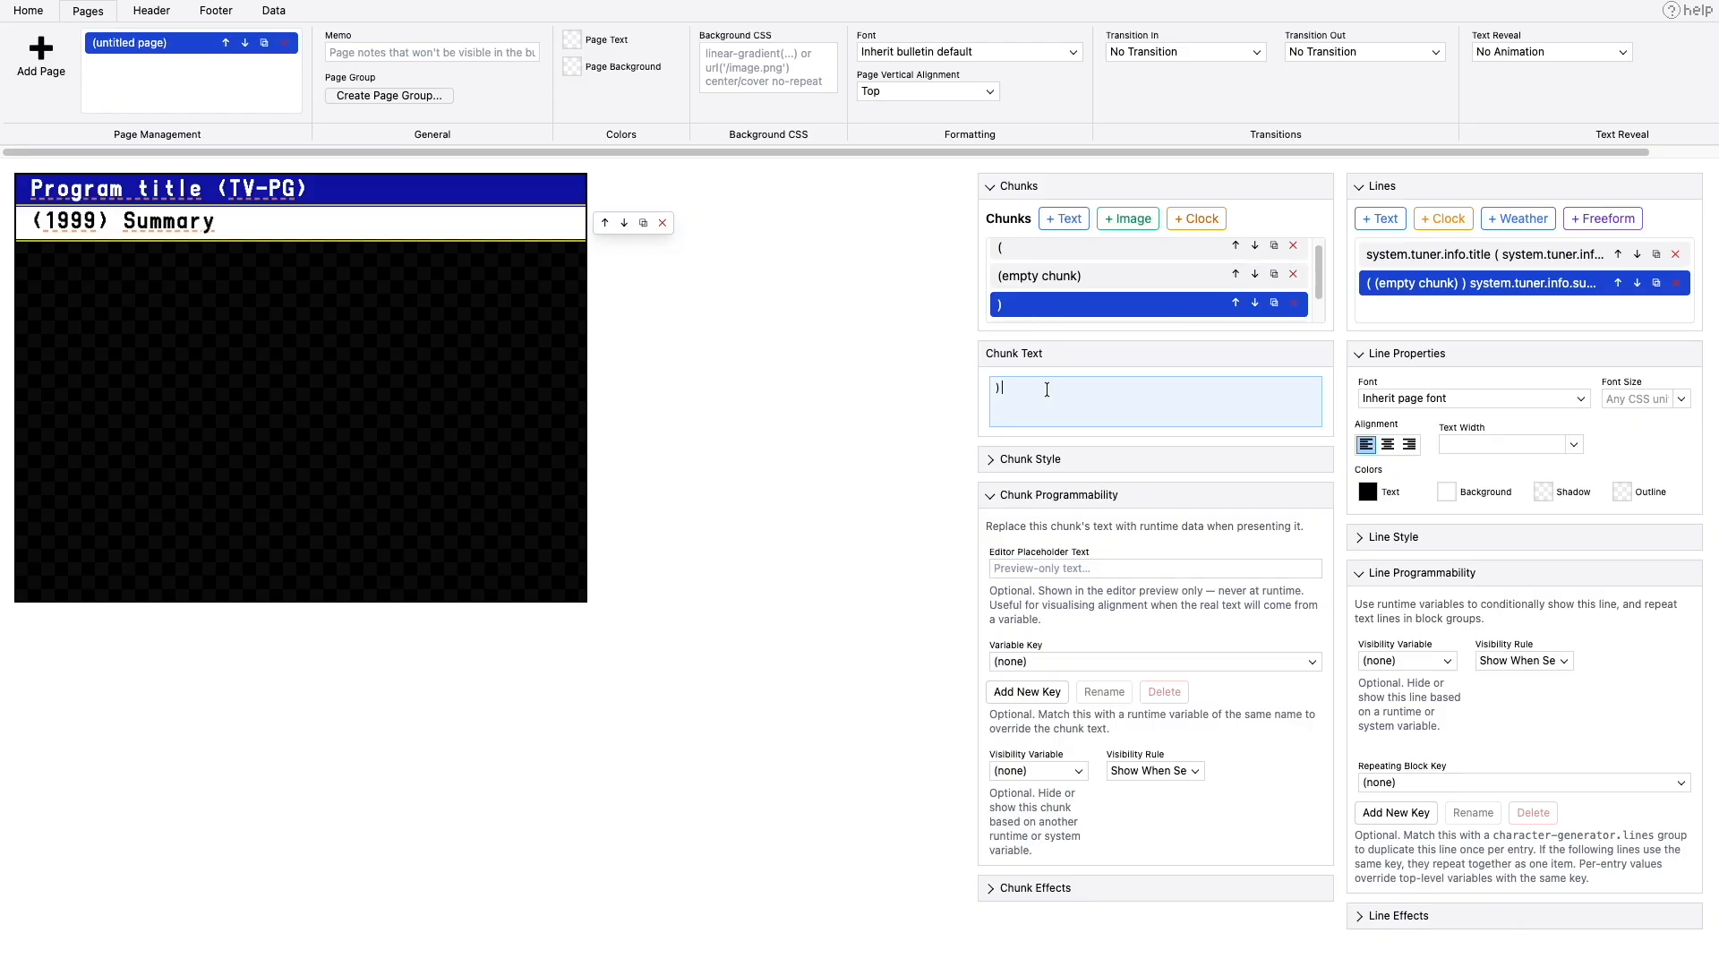
{"action": "left_click", "coordinate": [1050, 277]}
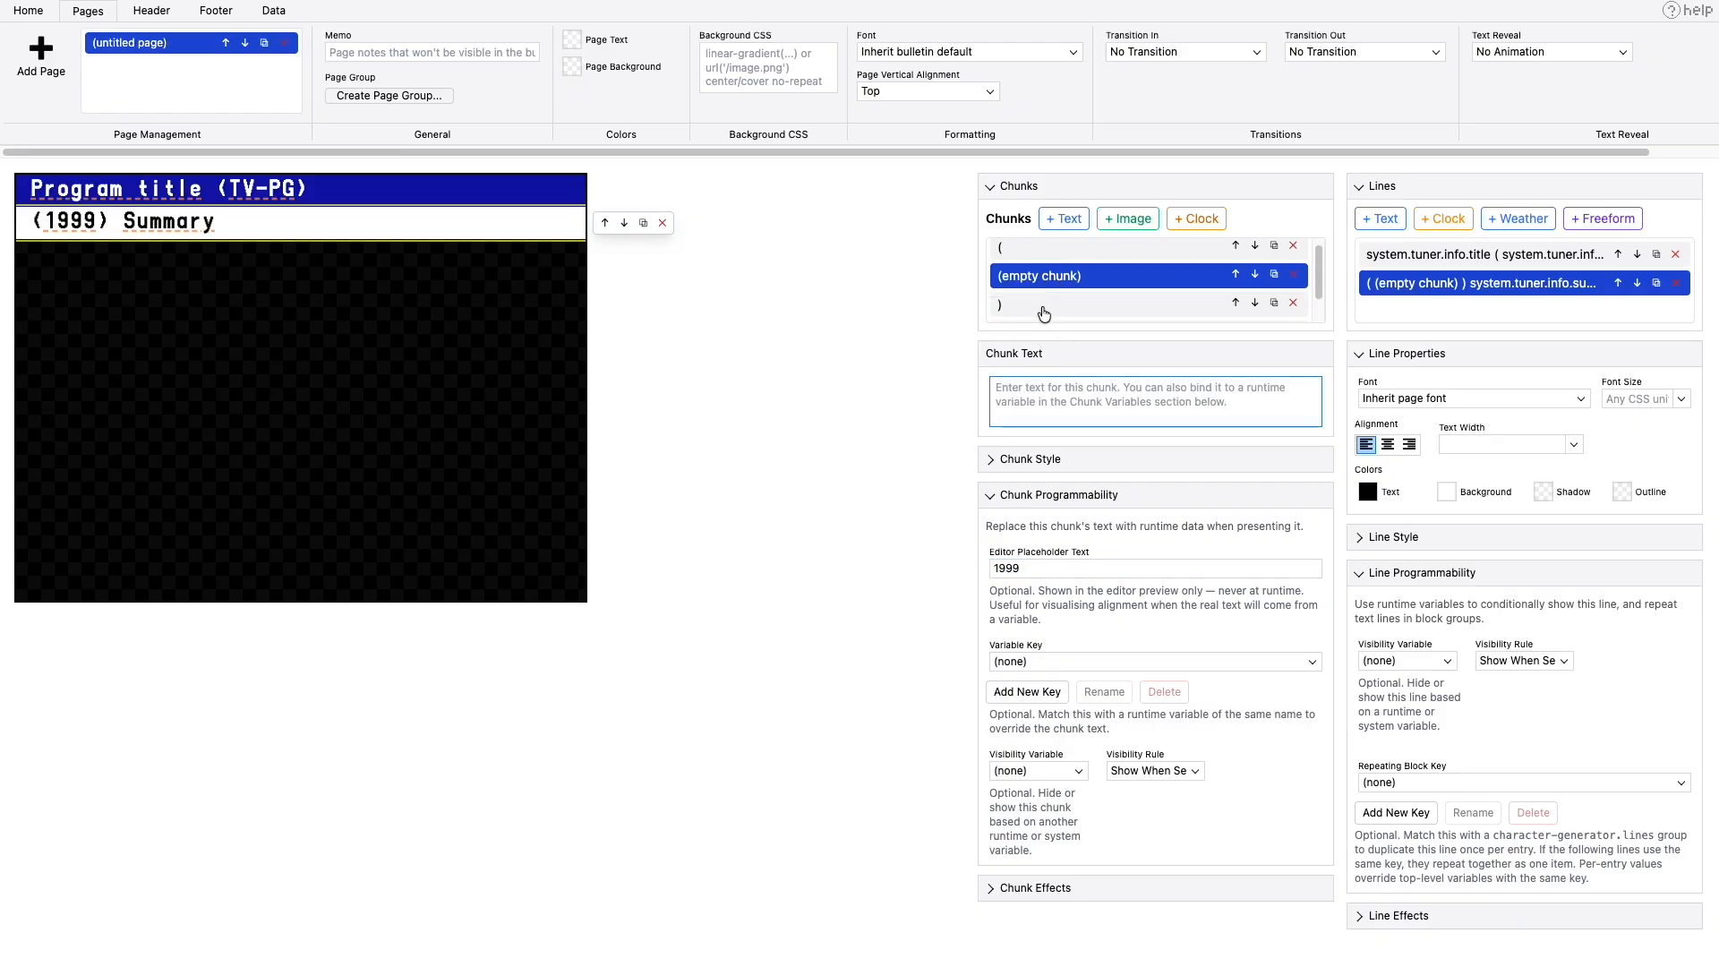
- Set the opening parenthesis chunk's visibility variable to system.tuner.info.year
{"action": "left_click", "coordinate": [1040, 250]}
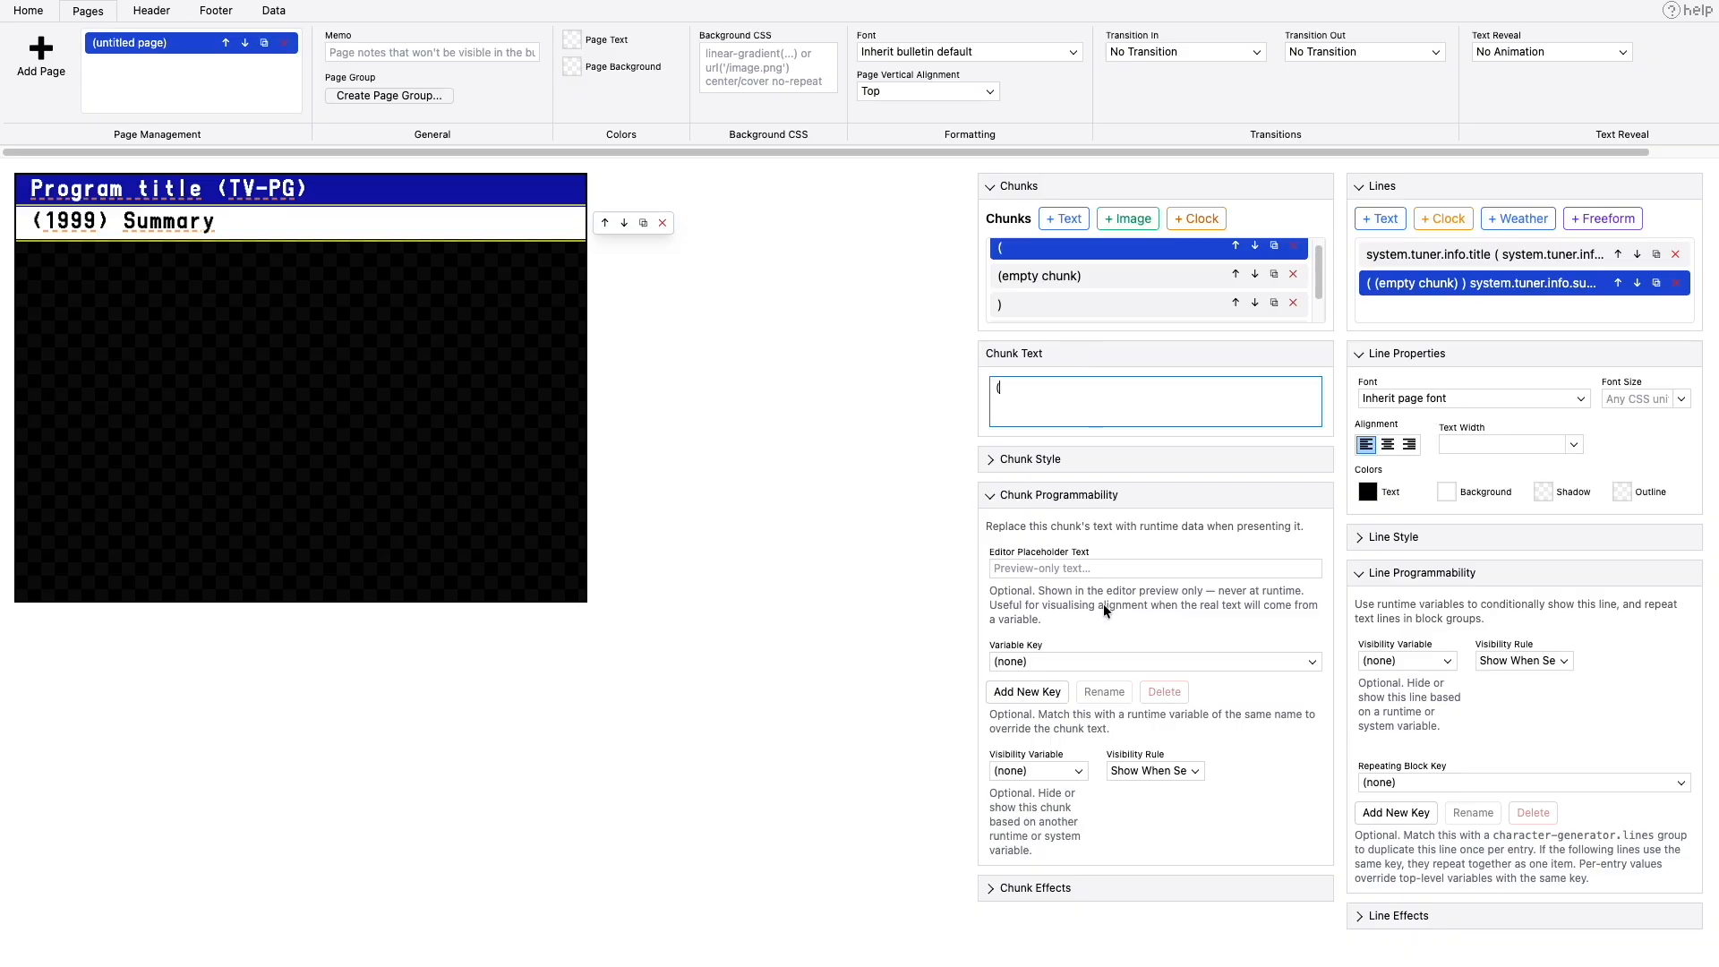
{"action": "left_click", "coordinate": [1057, 771]}
{"action": "scroll", "coordinate": [1074, 815], "scroll_direction": "down", "scroll_amount": 3}
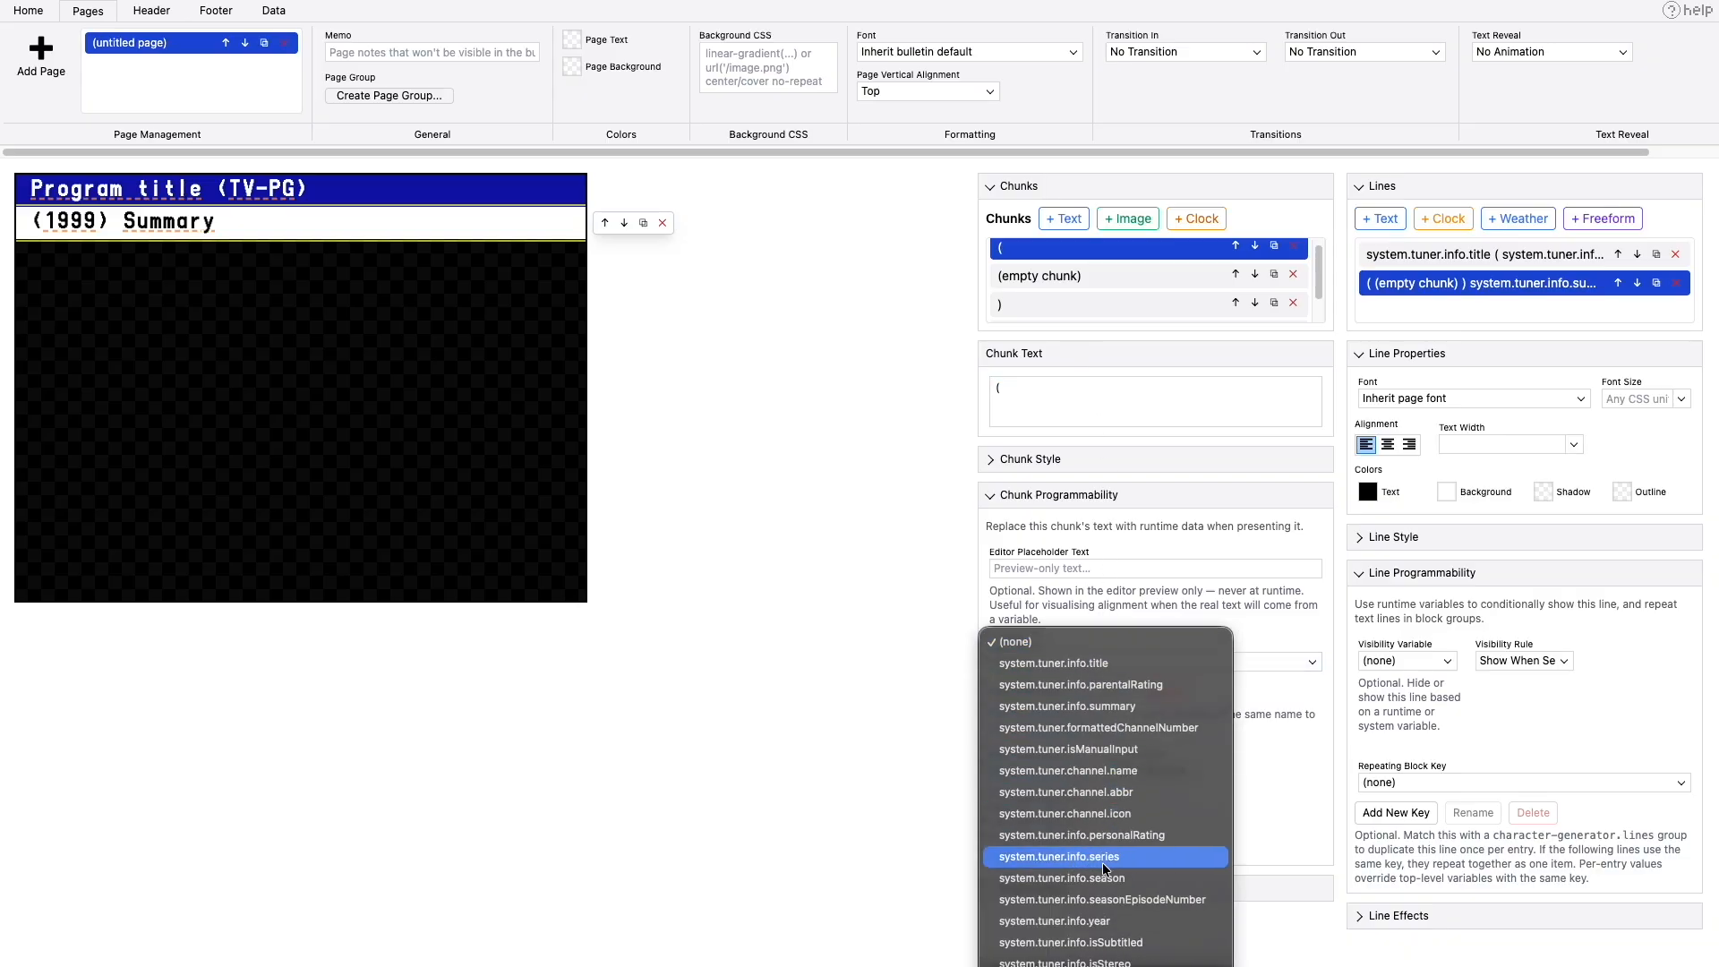
{"action": "left_click", "coordinate": [1096, 922]}
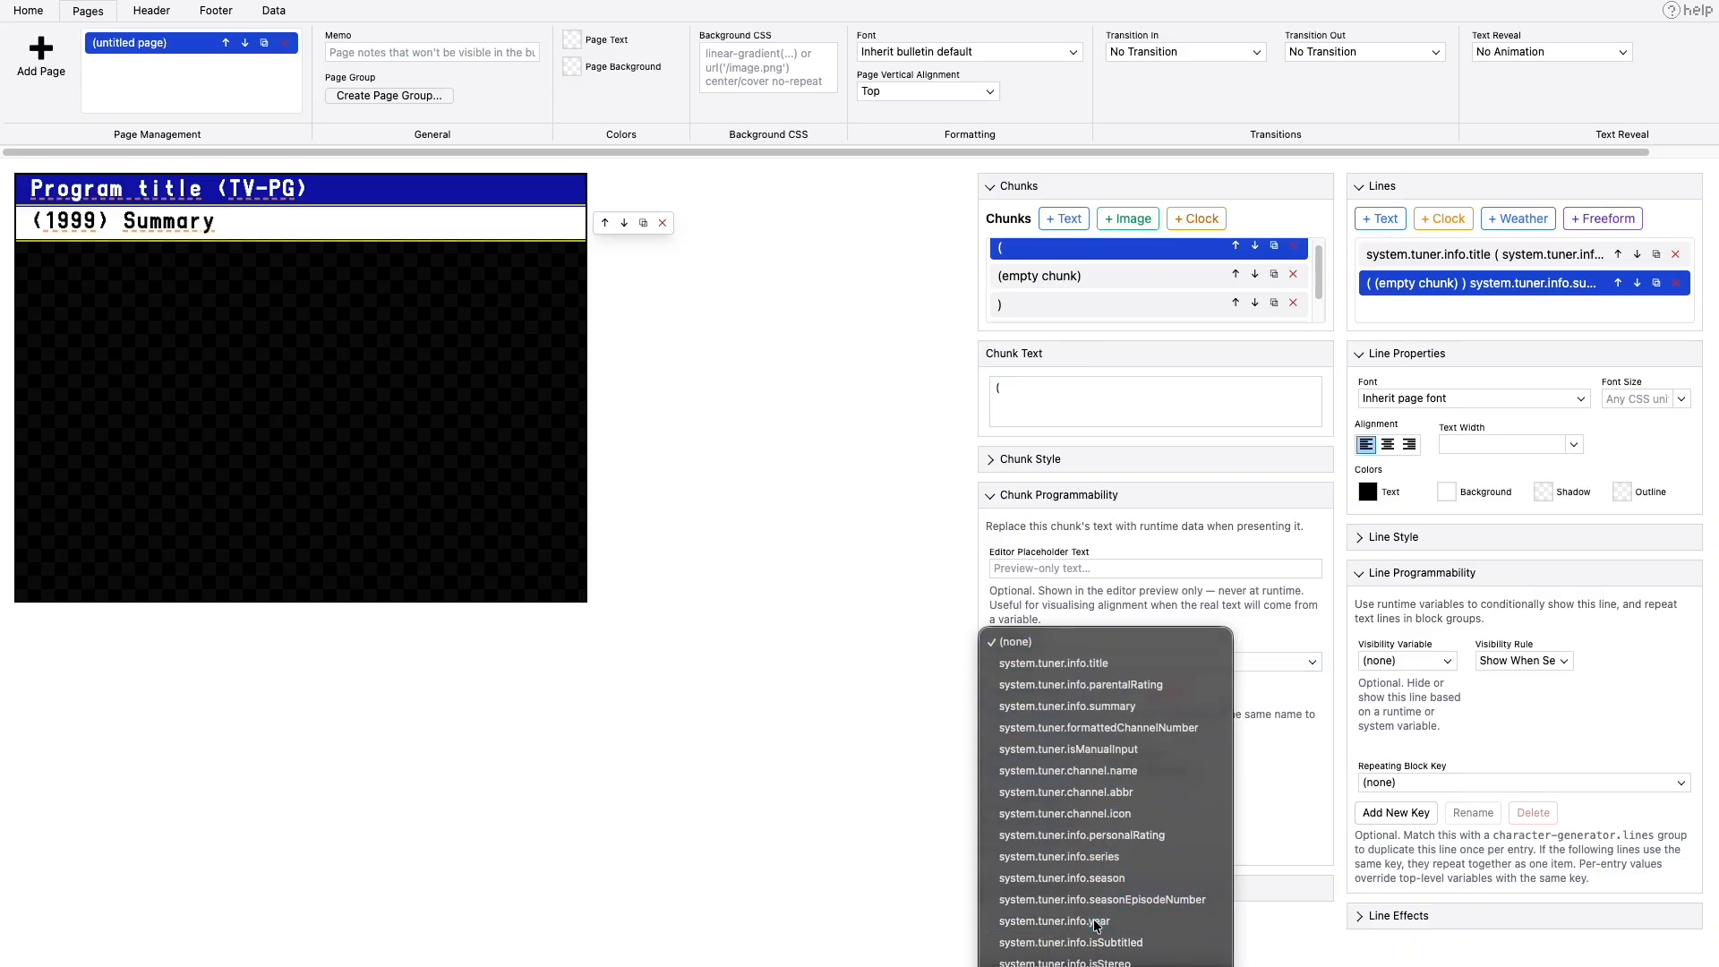
- Bind the chunk with the 1999 placeholder to the variable key system.tuner.info.year
{"action": "left_click", "coordinate": [1029, 278]}
{"action": "left_click", "coordinate": [1057, 662]}
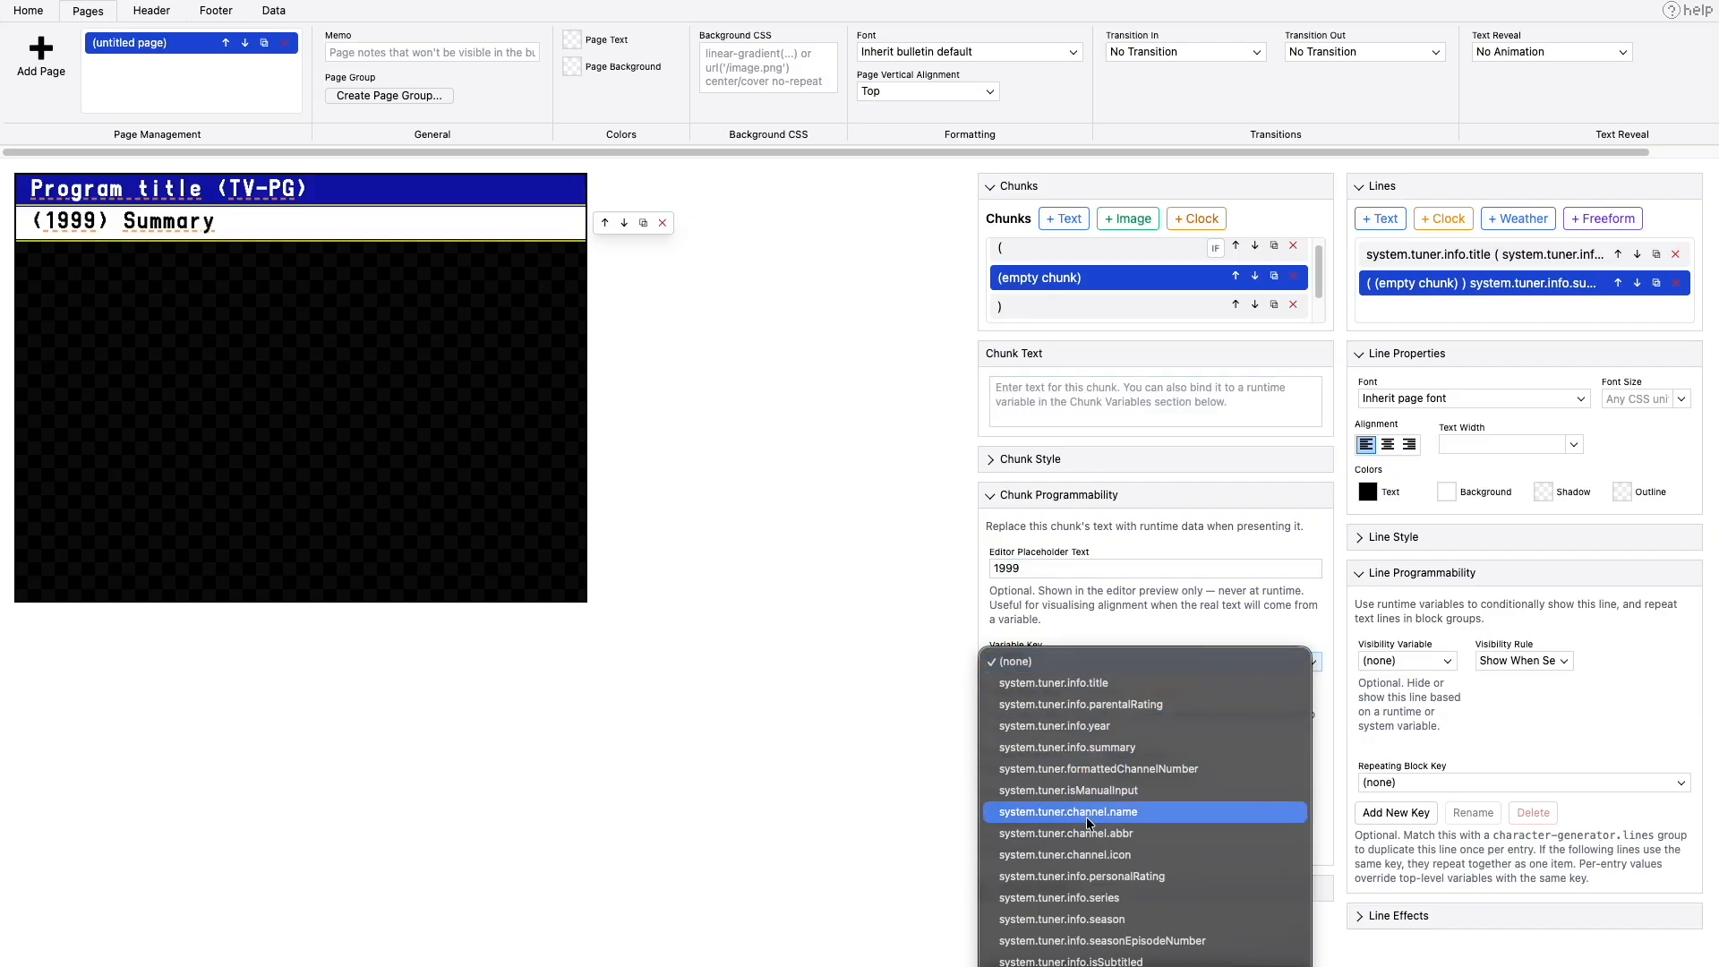
{"action": "left_click", "coordinate": [1084, 730]}
- Set the closing parenthesis chunk's visibility variable to system.tuner.info.year, leaving its variable key as none
{"action": "left_click", "coordinate": [1018, 314]}
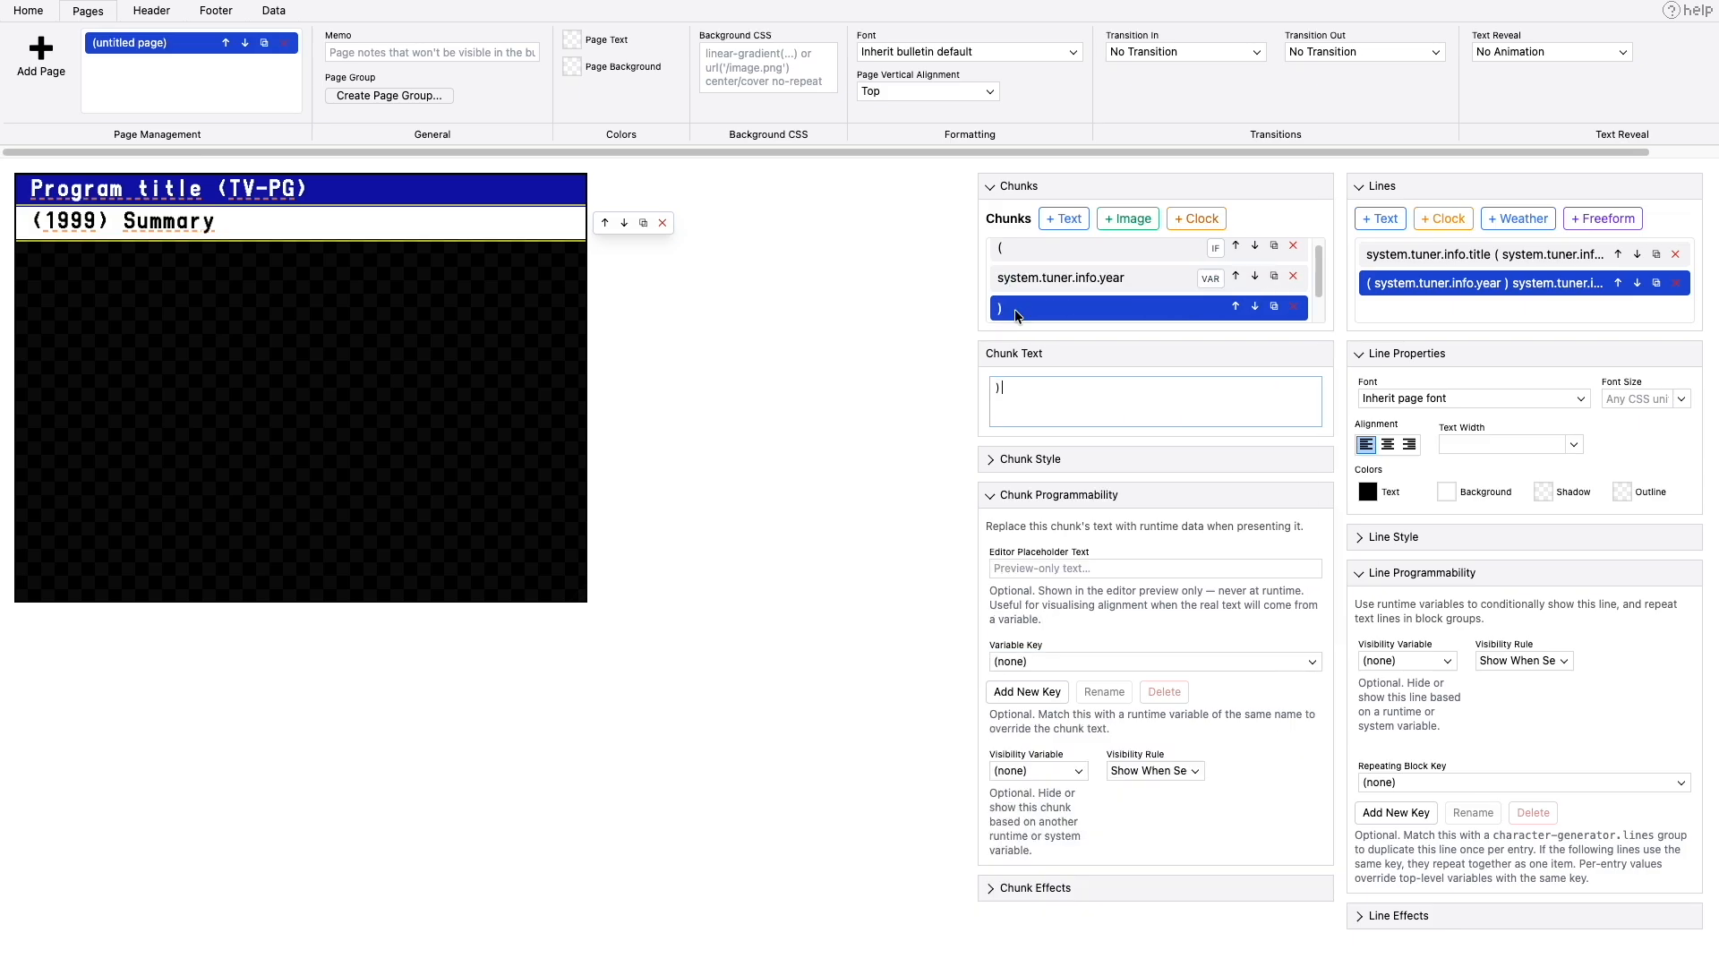
{"action": "left_click", "coordinate": [1051, 663]}
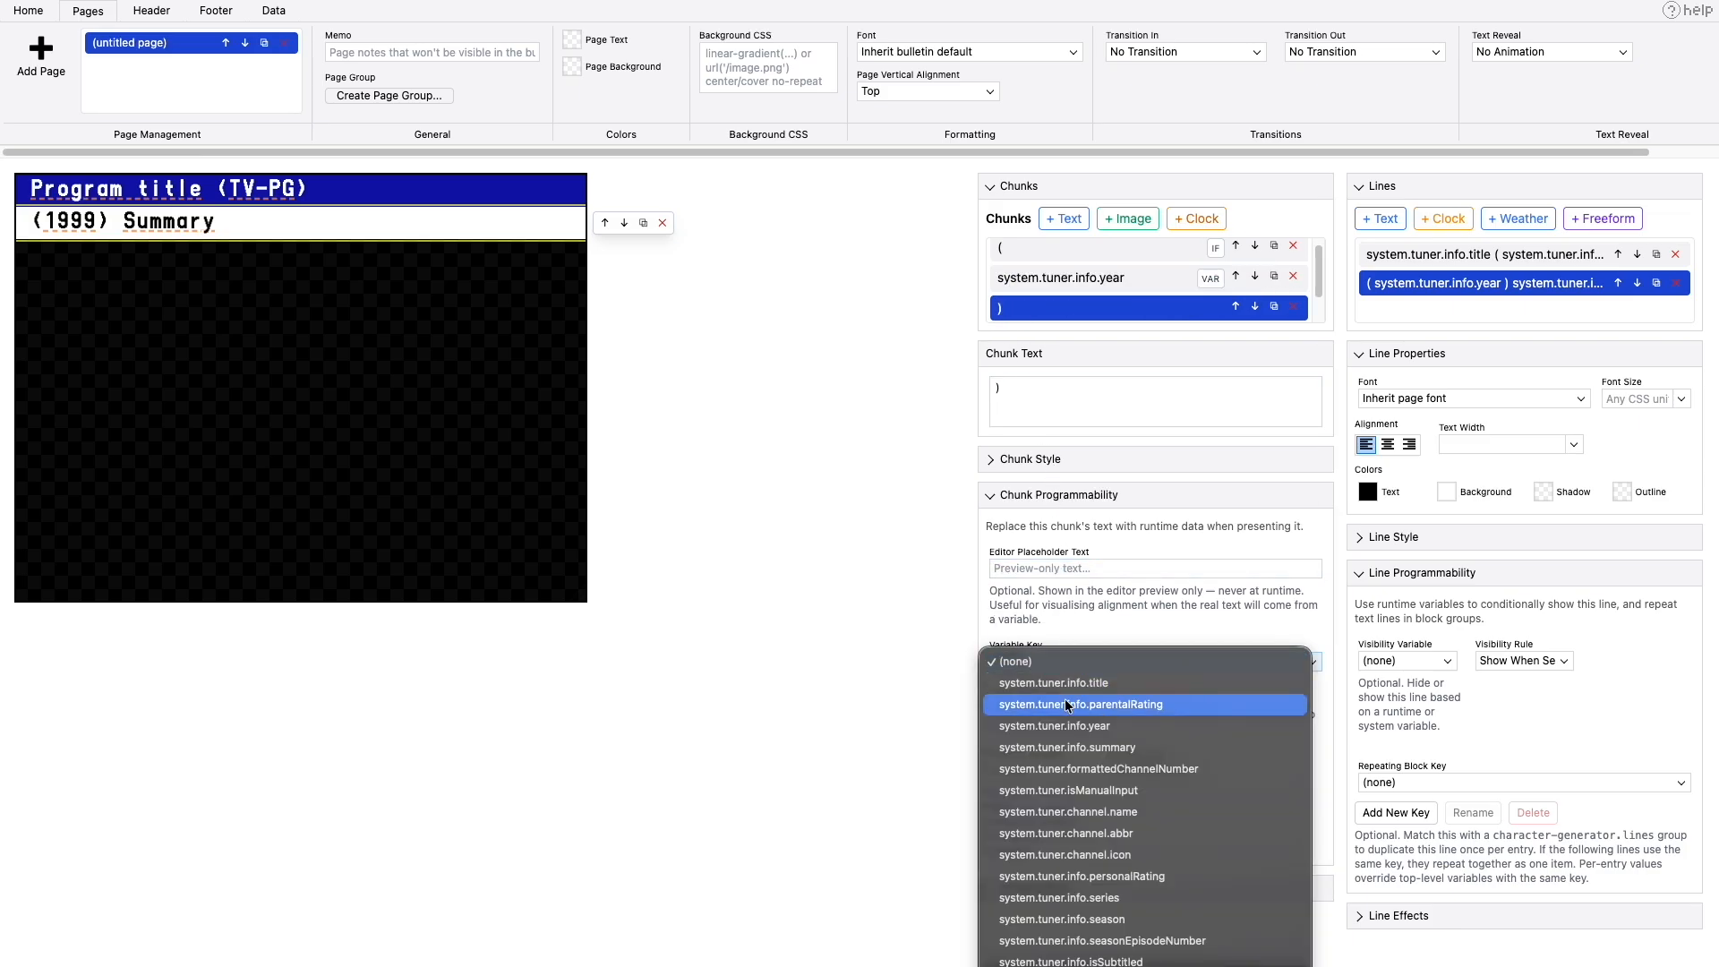
{"action": "left_click", "coordinate": [1053, 600]}
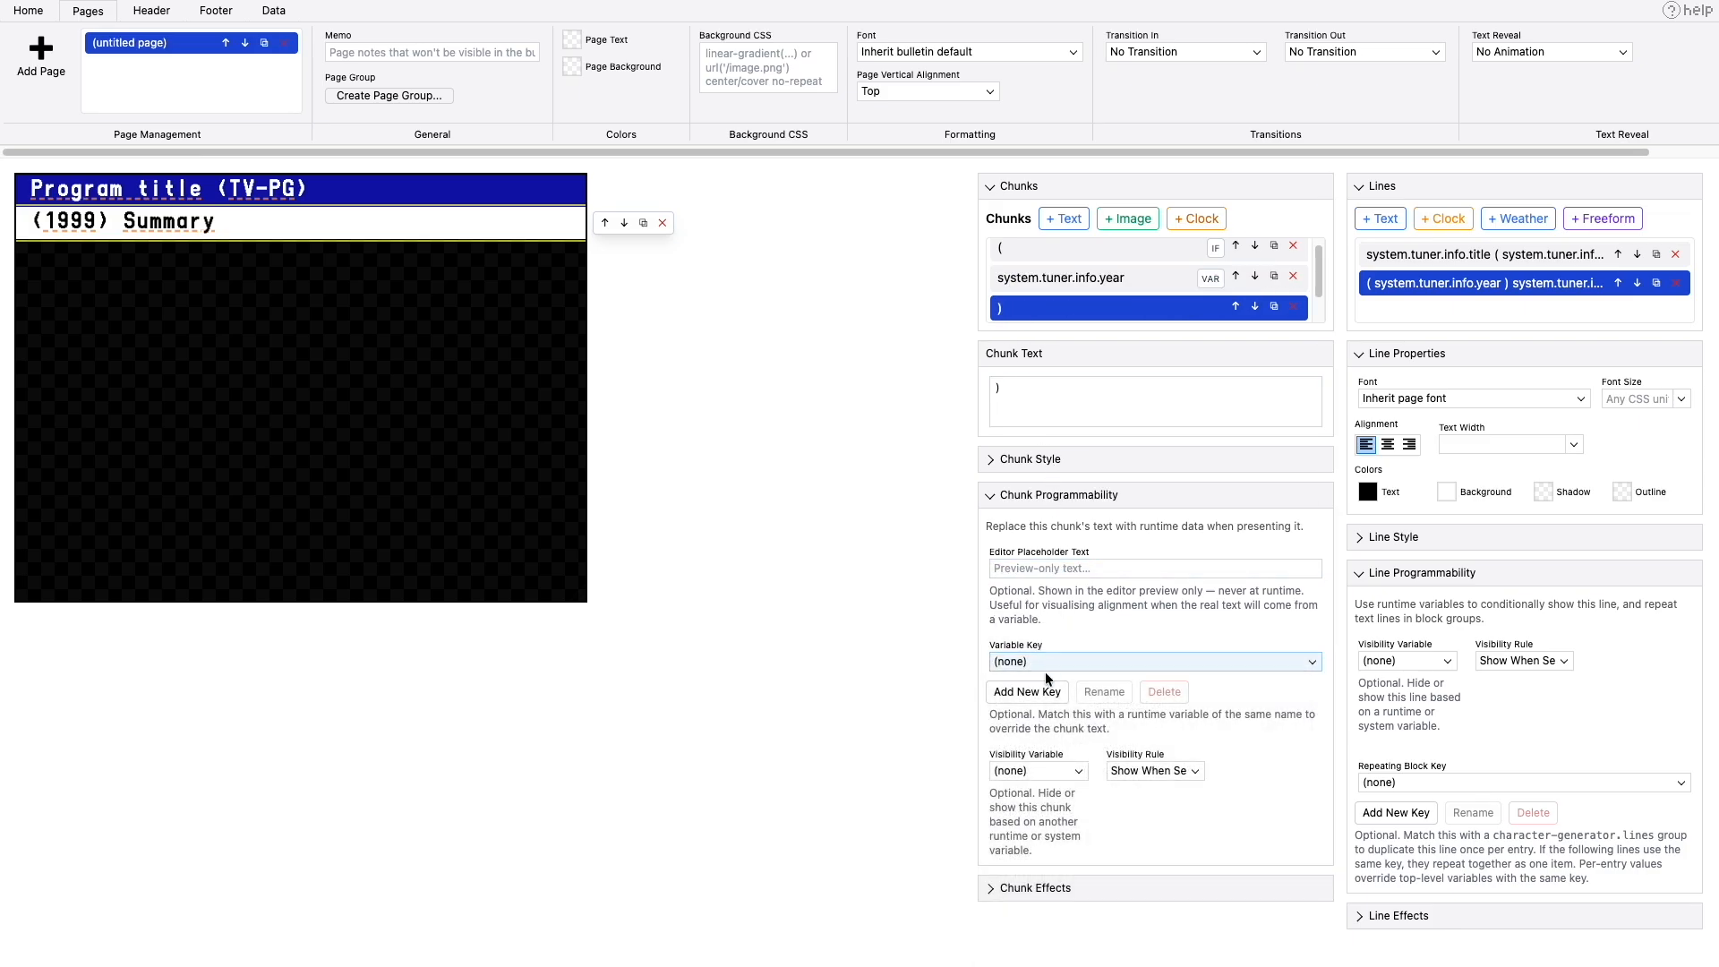
{"action": "left_click", "coordinate": [1030, 768]}
{"action": "left_click", "coordinate": [1066, 836]}
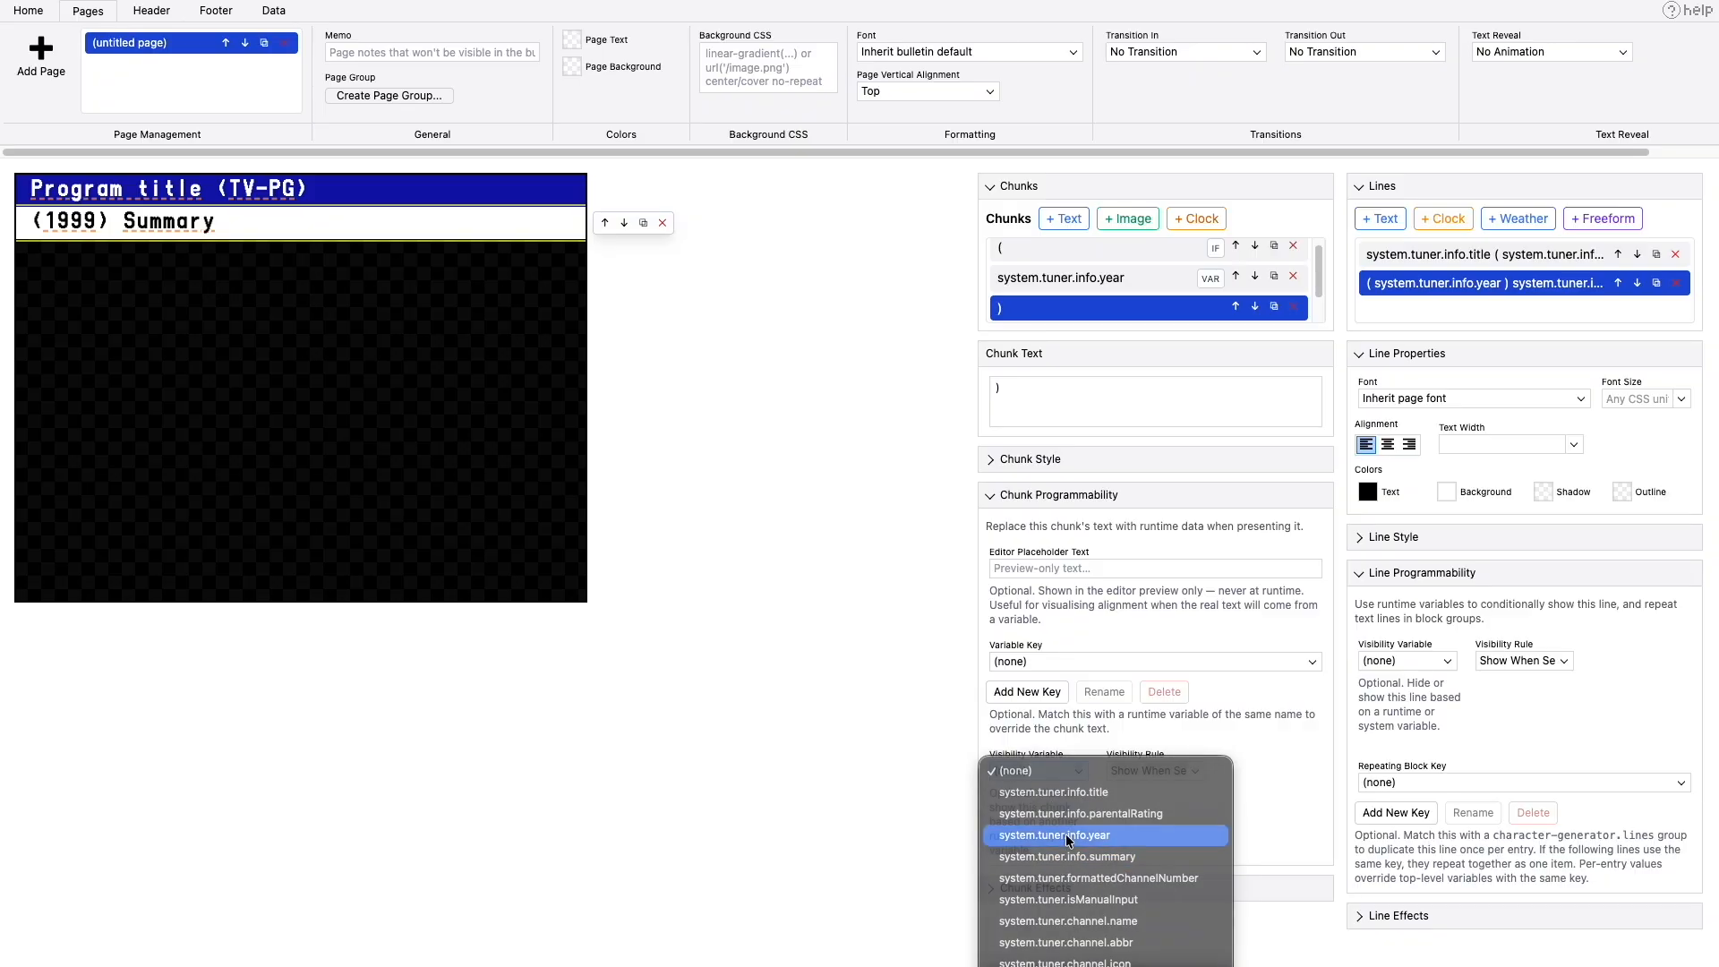
{"action": "scroll", "coordinate": [1109, 291], "scroll_direction": "down", "scroll_amount": 1}
{"action": "left_click", "coordinate": [1078, 306]}
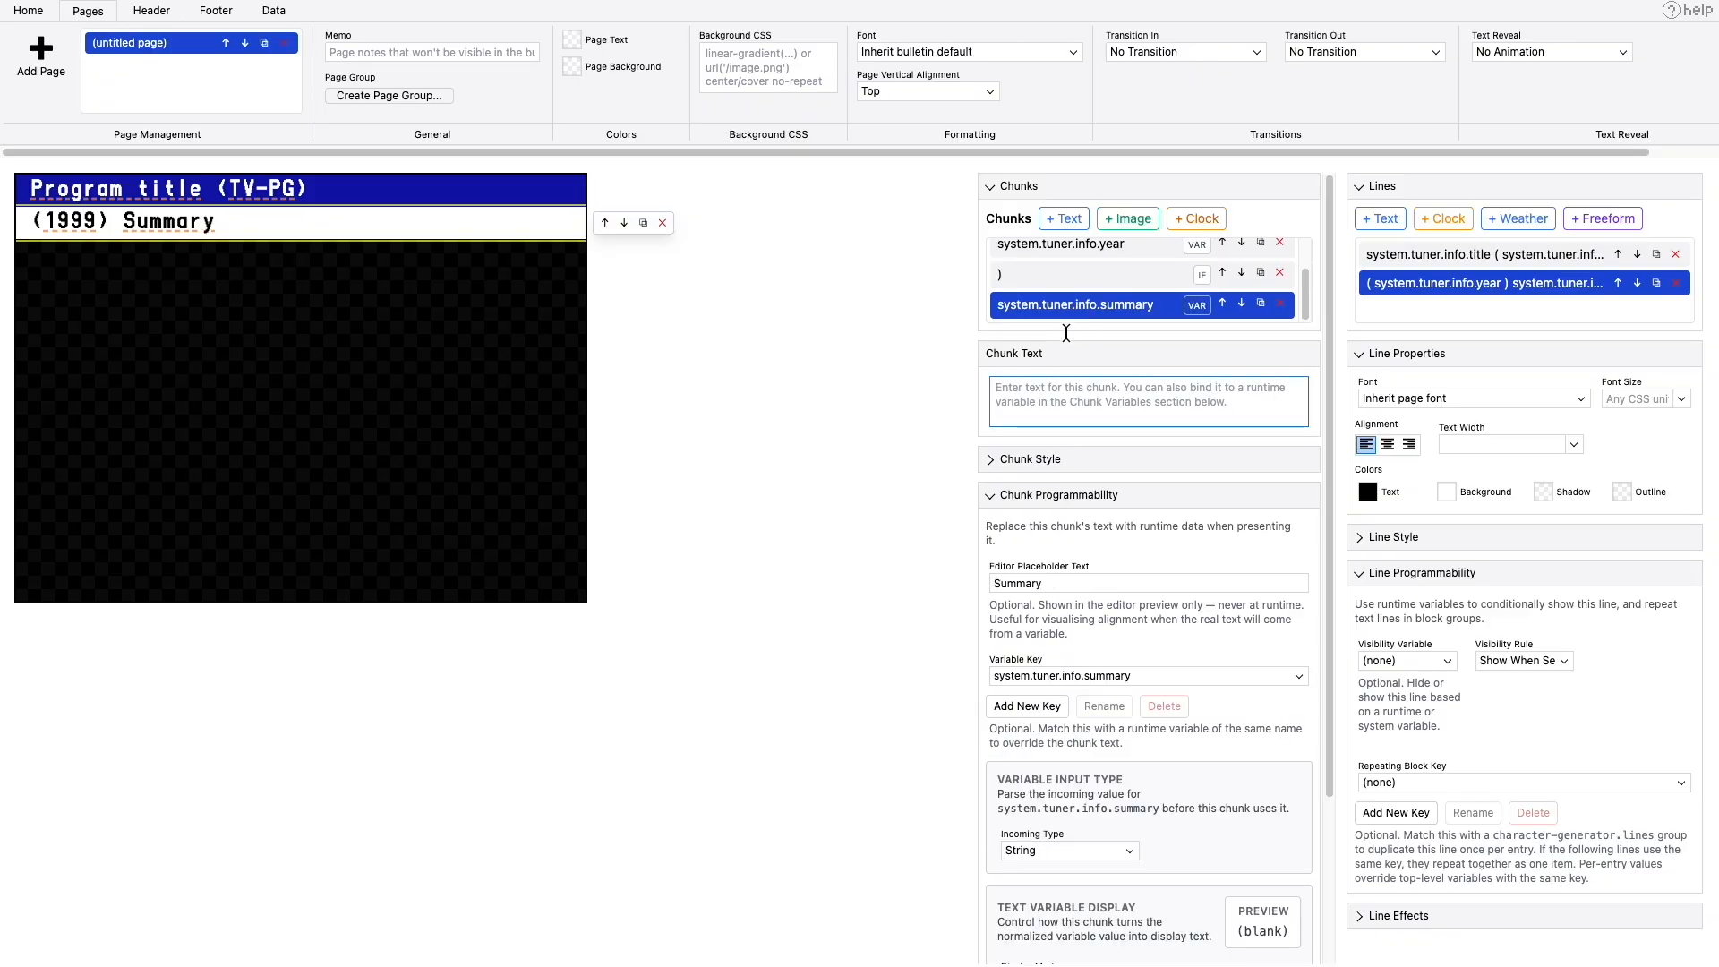
{"action": "left_click", "coordinate": [1111, 420]}
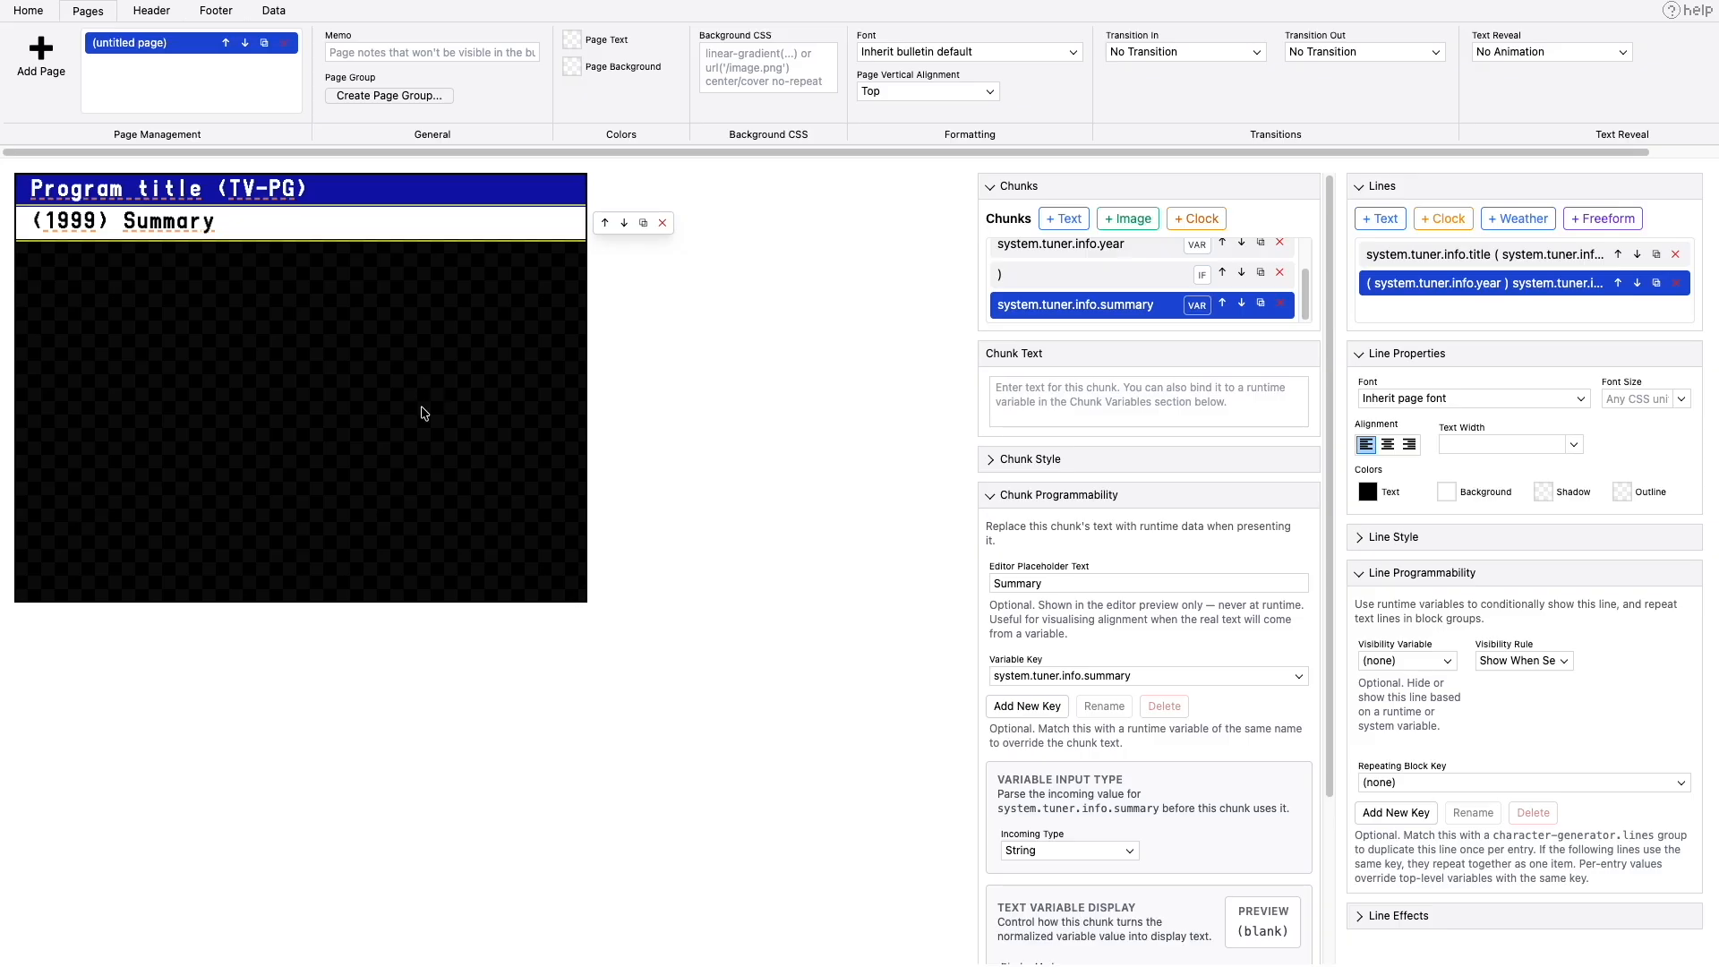
- Preview the program info overlay with its title and summary lines in TVS and leave the preview
{"action": "left_click", "coordinate": [273, 10]}
{"action": "left_click", "coordinate": [49, 36]}
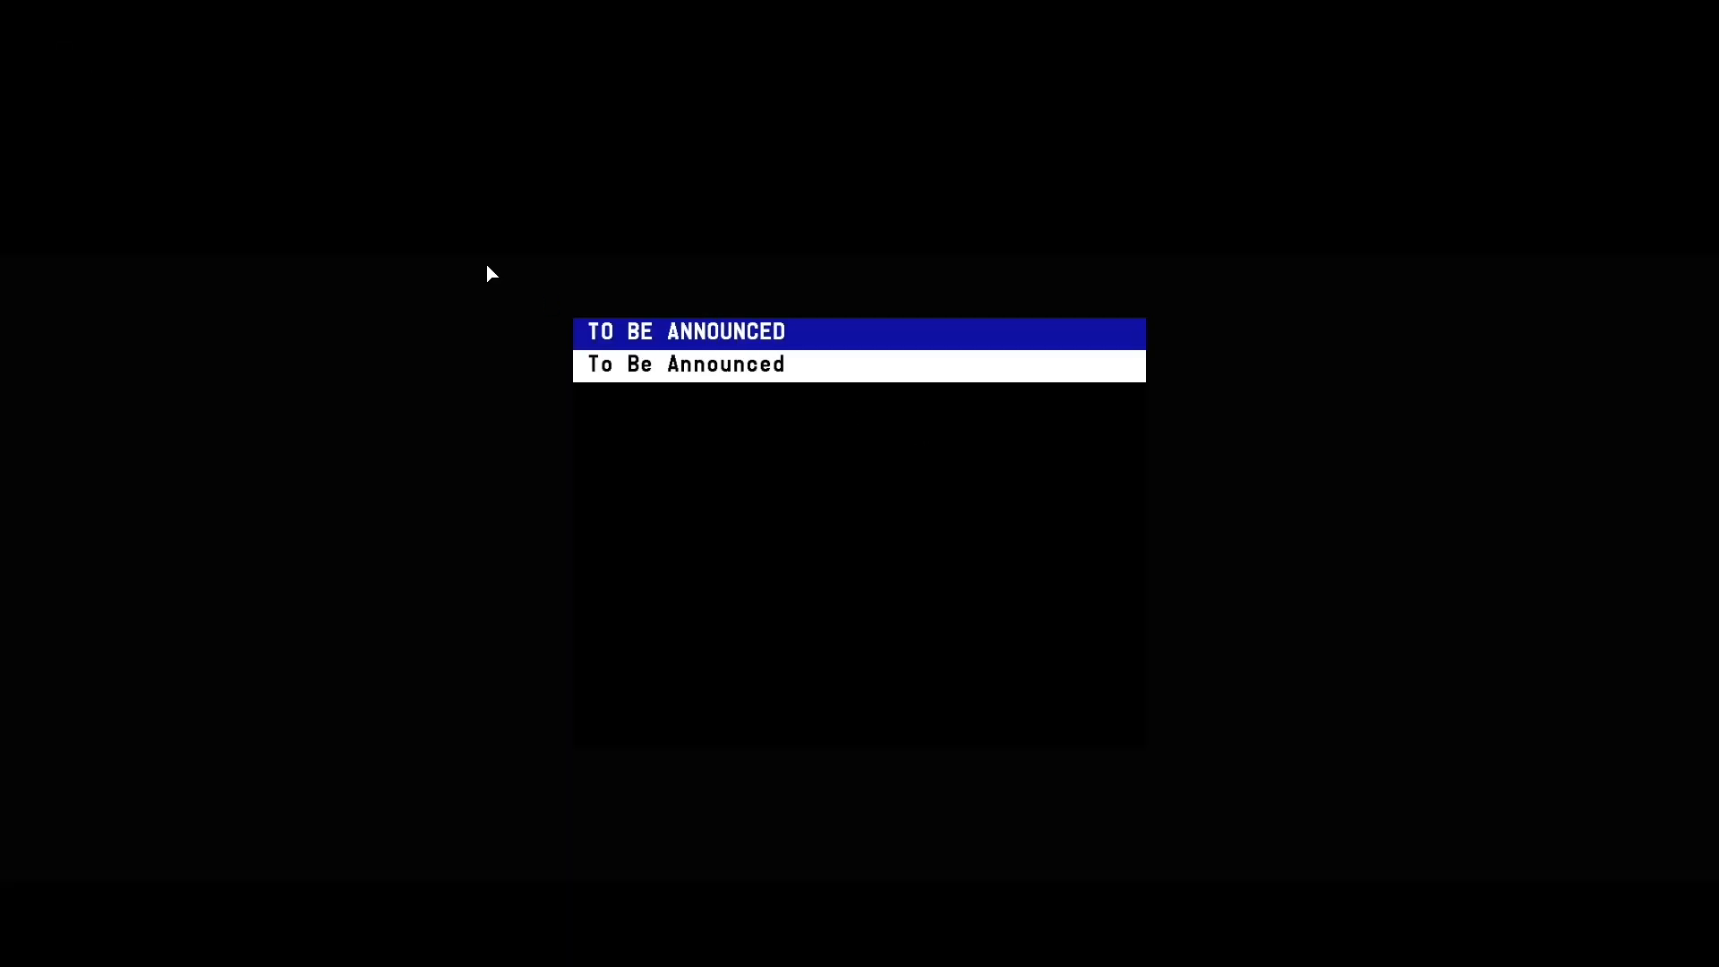
{"action": "key", "text": "super+w"}
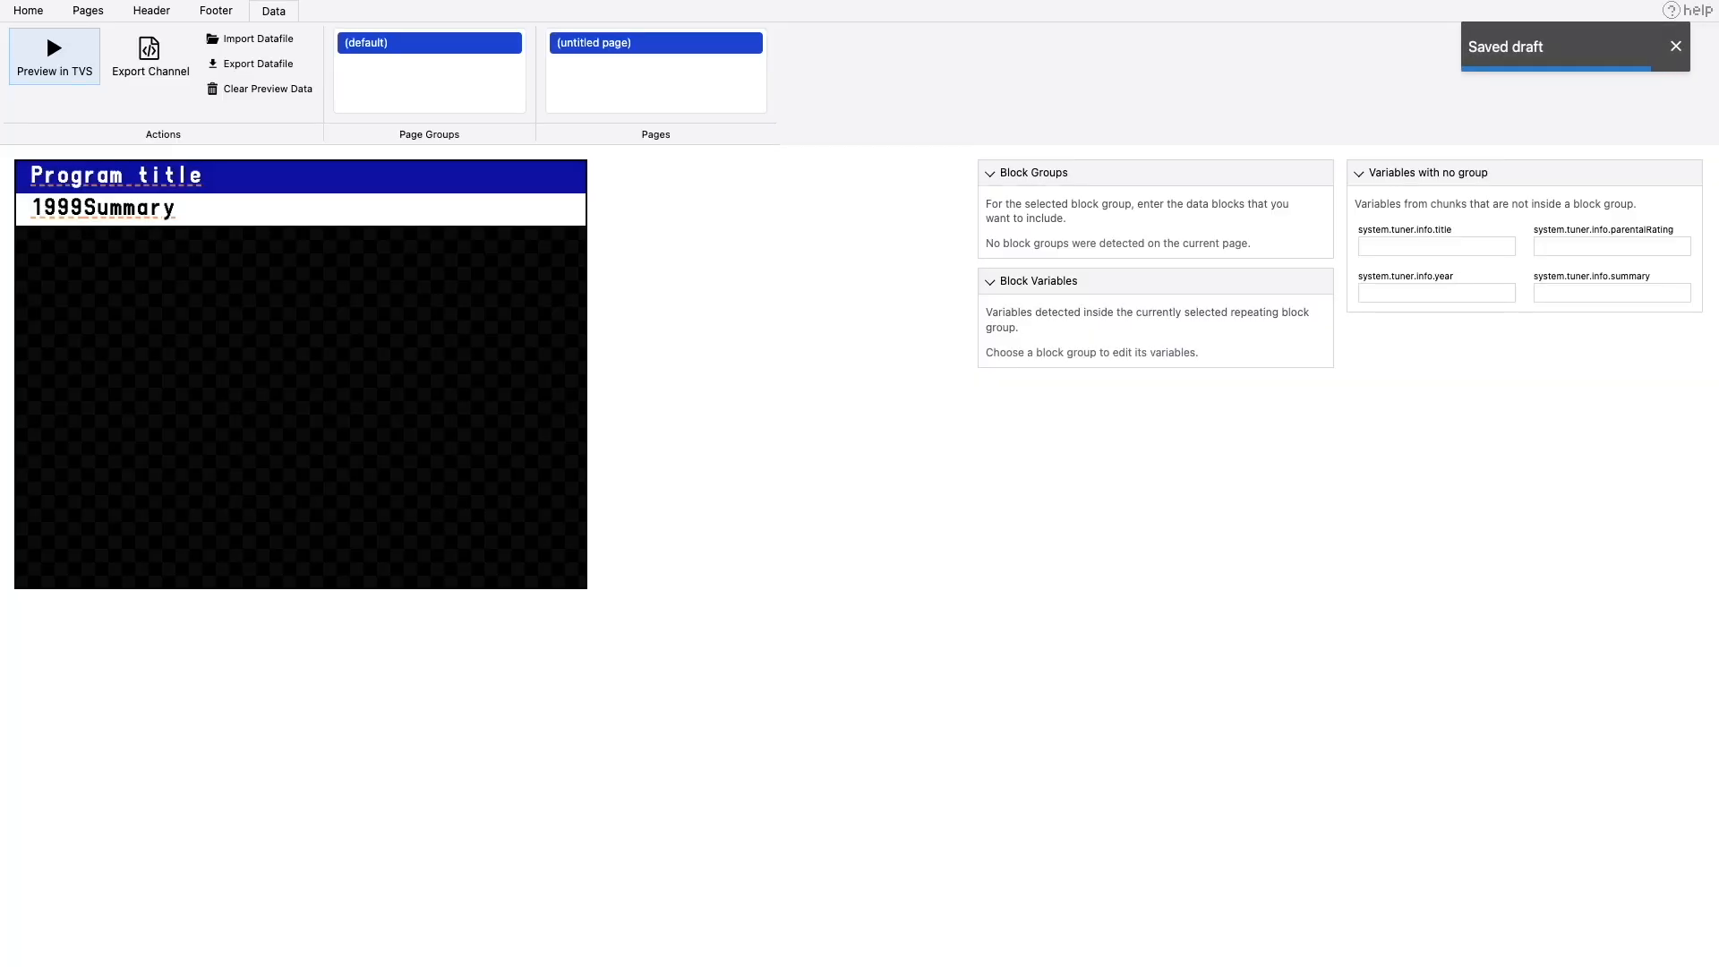
- Export the program info overlay project to the default configuration folder as custom-info, replacing the existing custom-info.json
{"action": "left_click", "coordinate": [96, 20]}
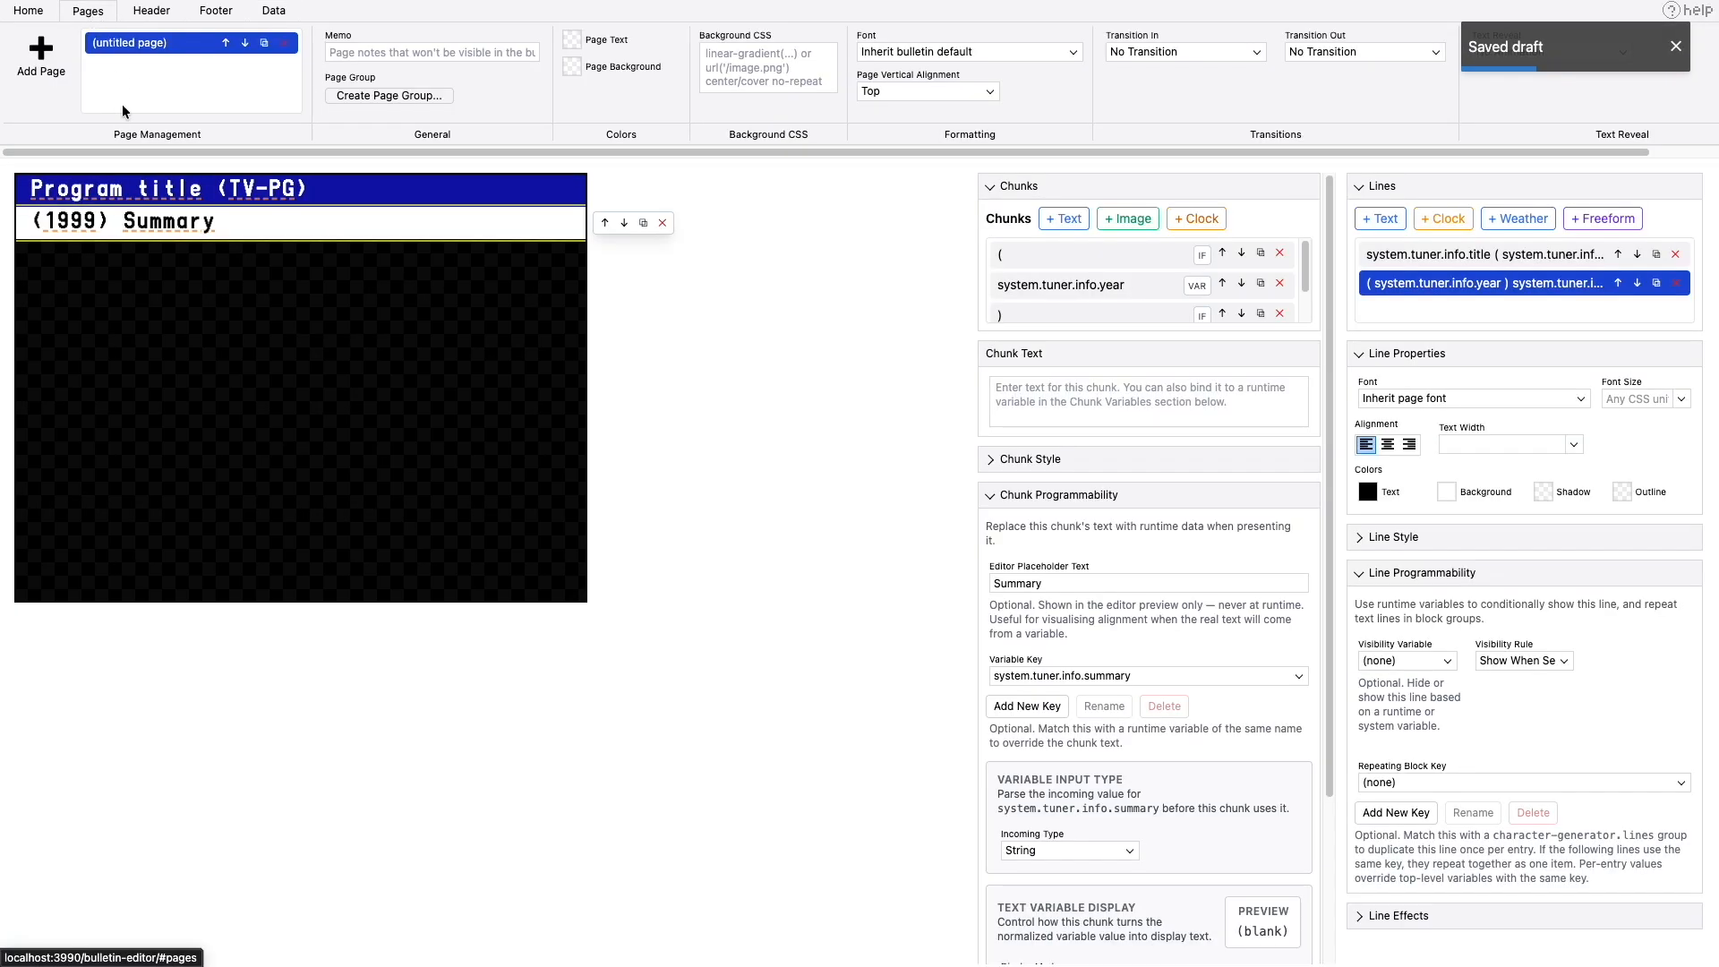
{"action": "left_click", "coordinate": [28, 11]}
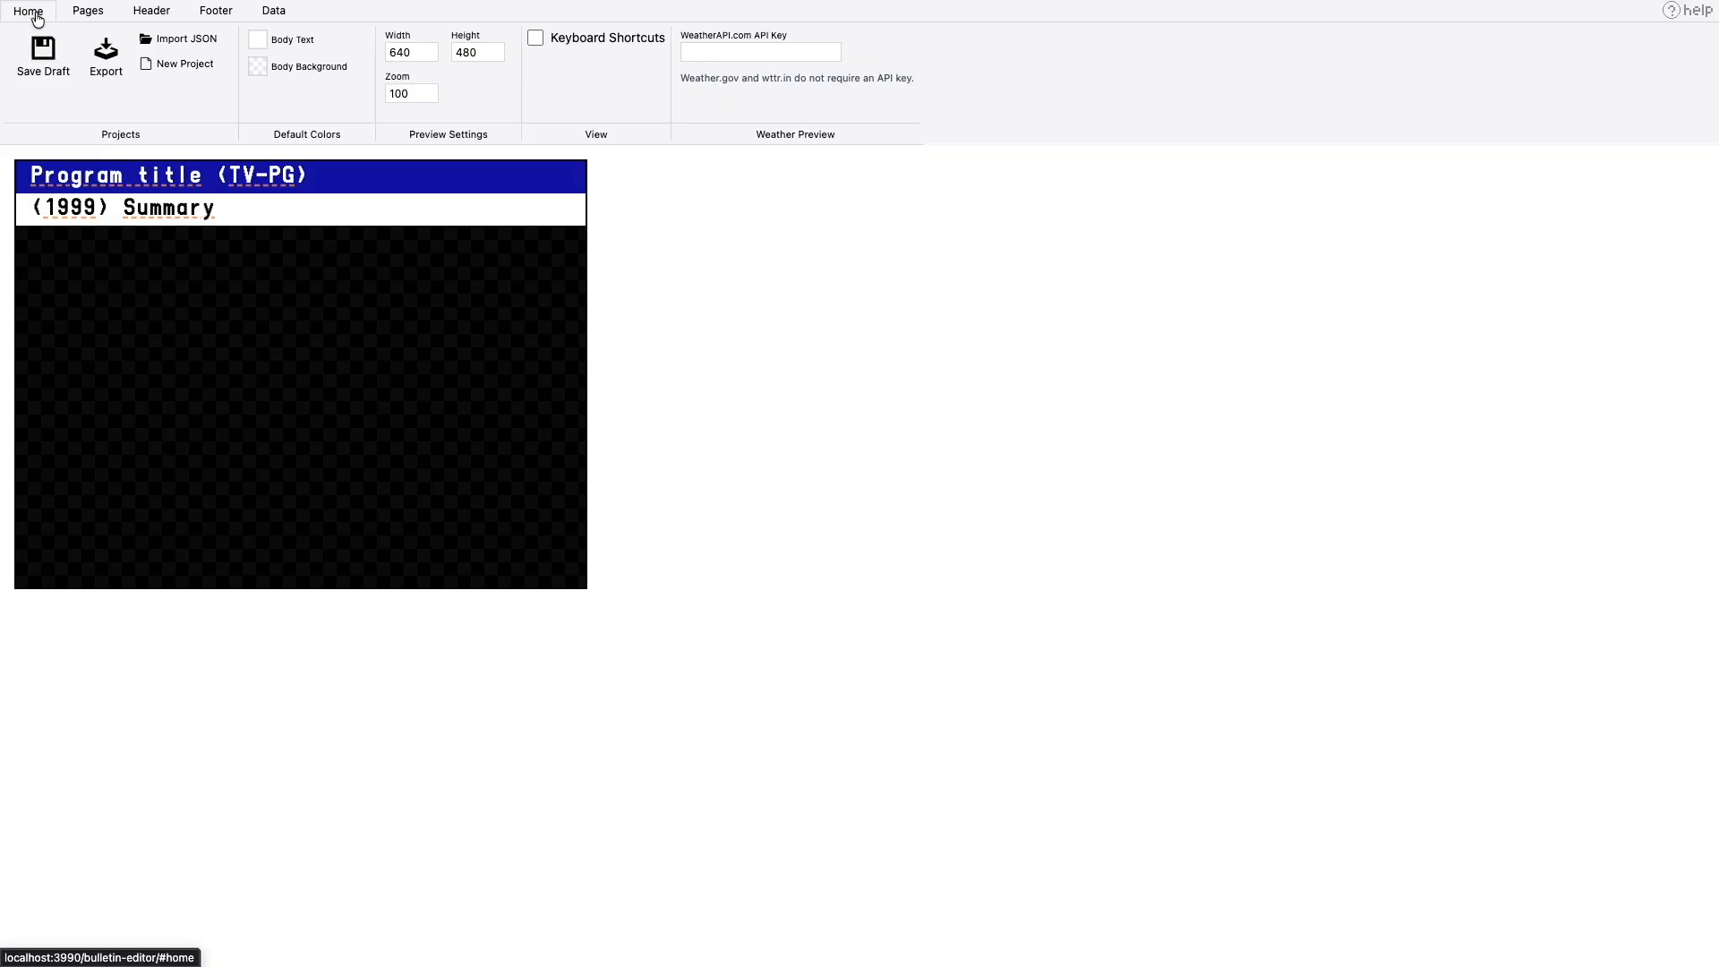
{"action": "left_click", "coordinate": [98, 54]}
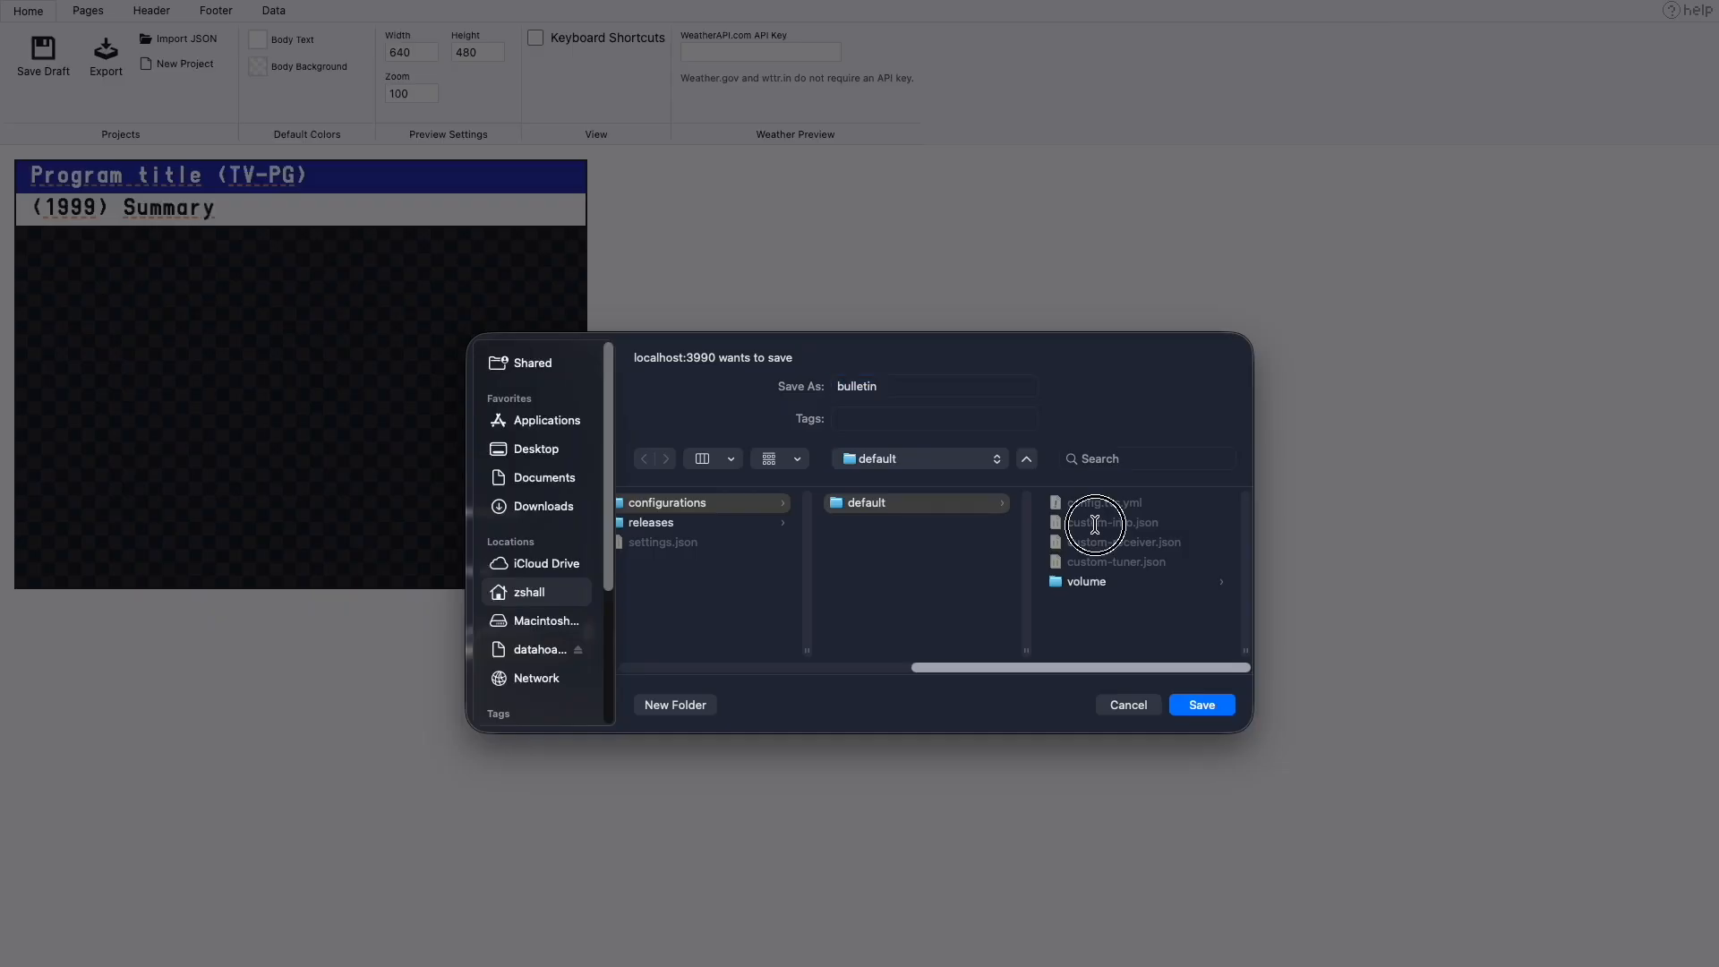
{"action": "left_click", "coordinate": [1093, 524]}
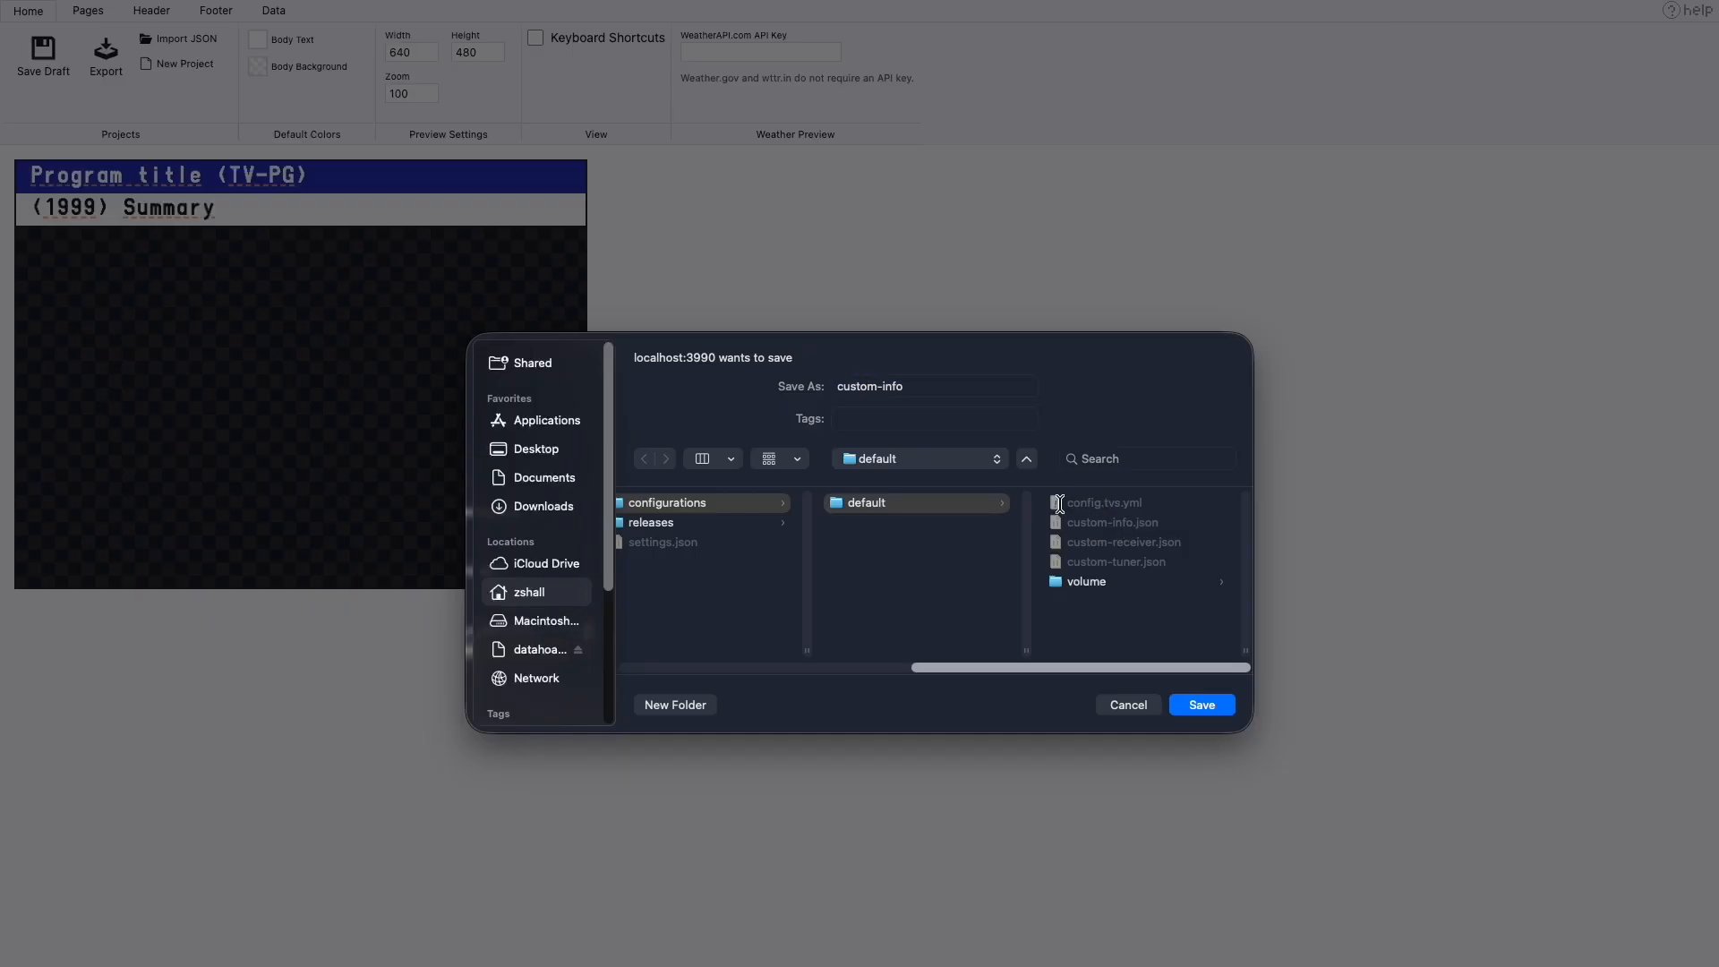
{"action": "left_click", "coordinate": [1211, 705]}
{"action": "left_click", "coordinate": [917, 629]}
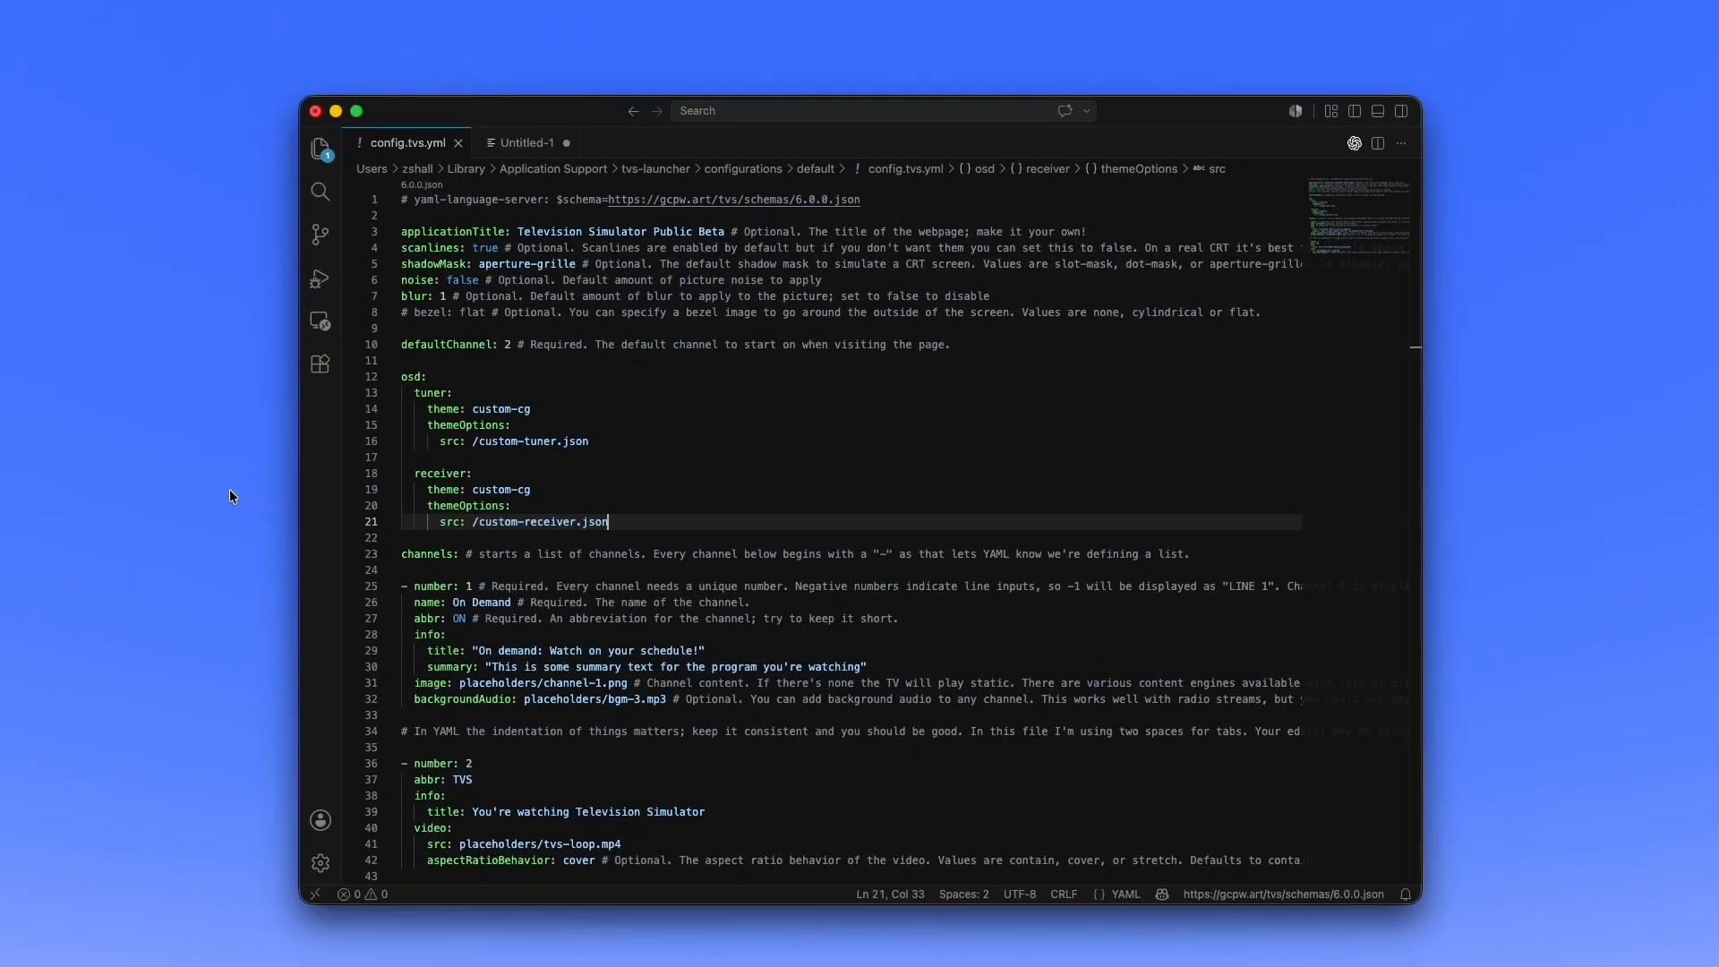
- In config.tvs.yml in the code editor, add an info section under osd with theme custom-cg
{"action": "key", "text": "Return"}
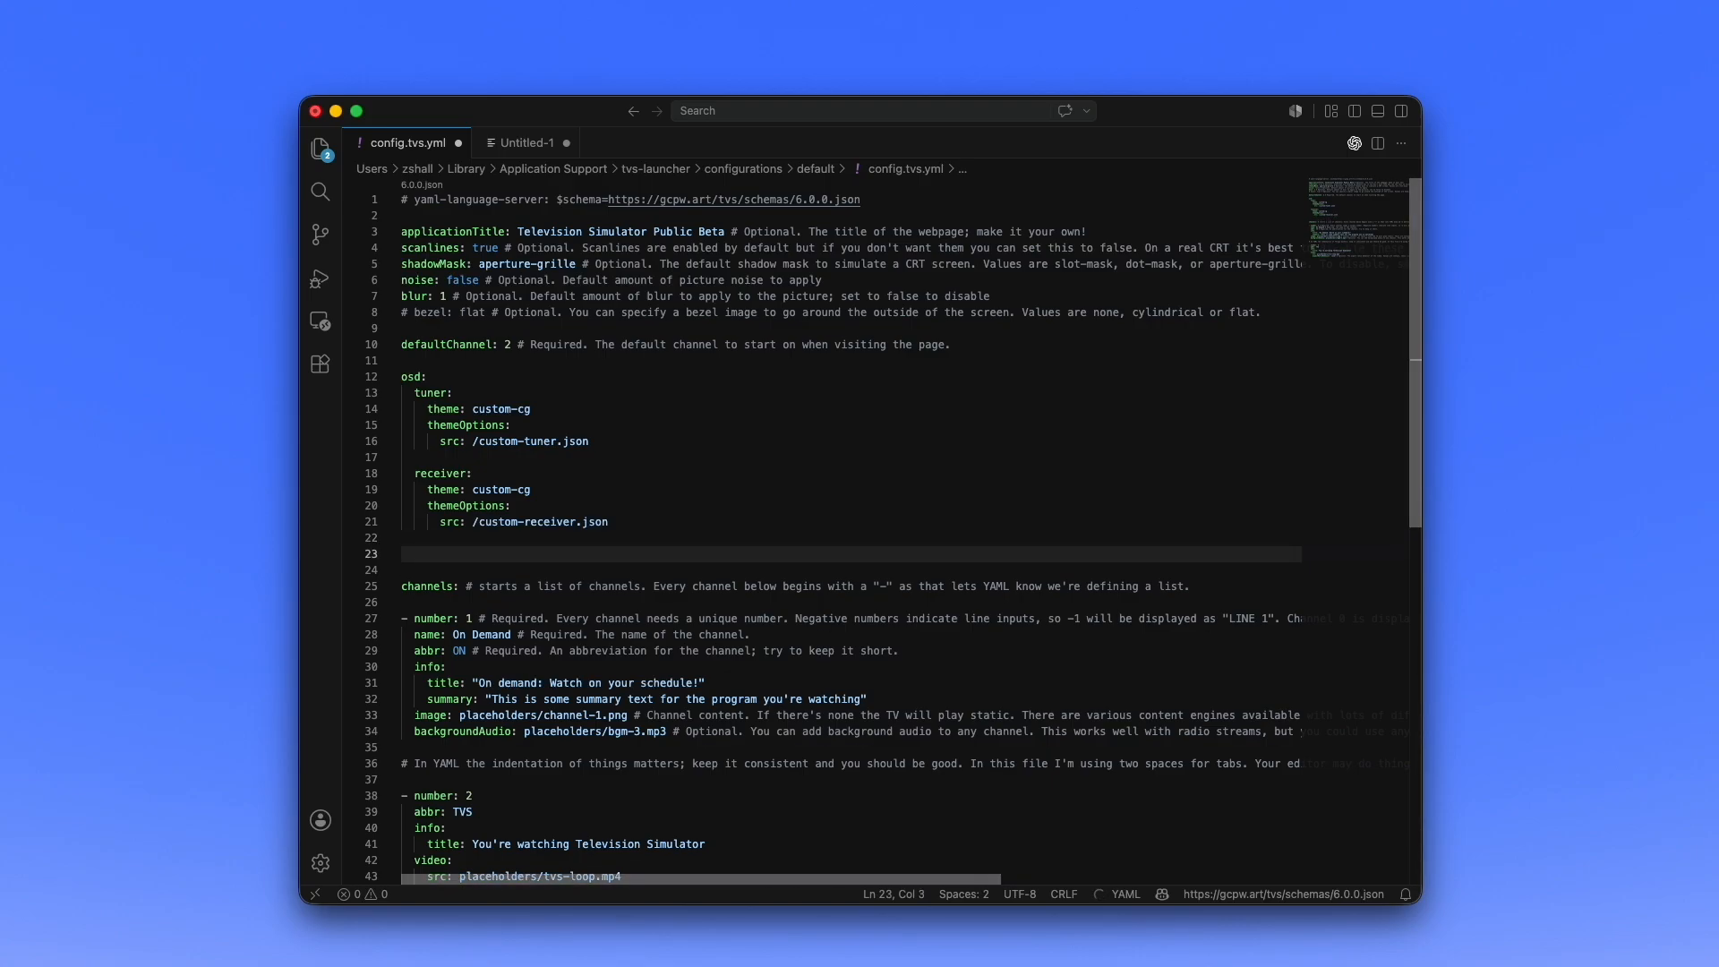
{"action": "type", "text": "info"}
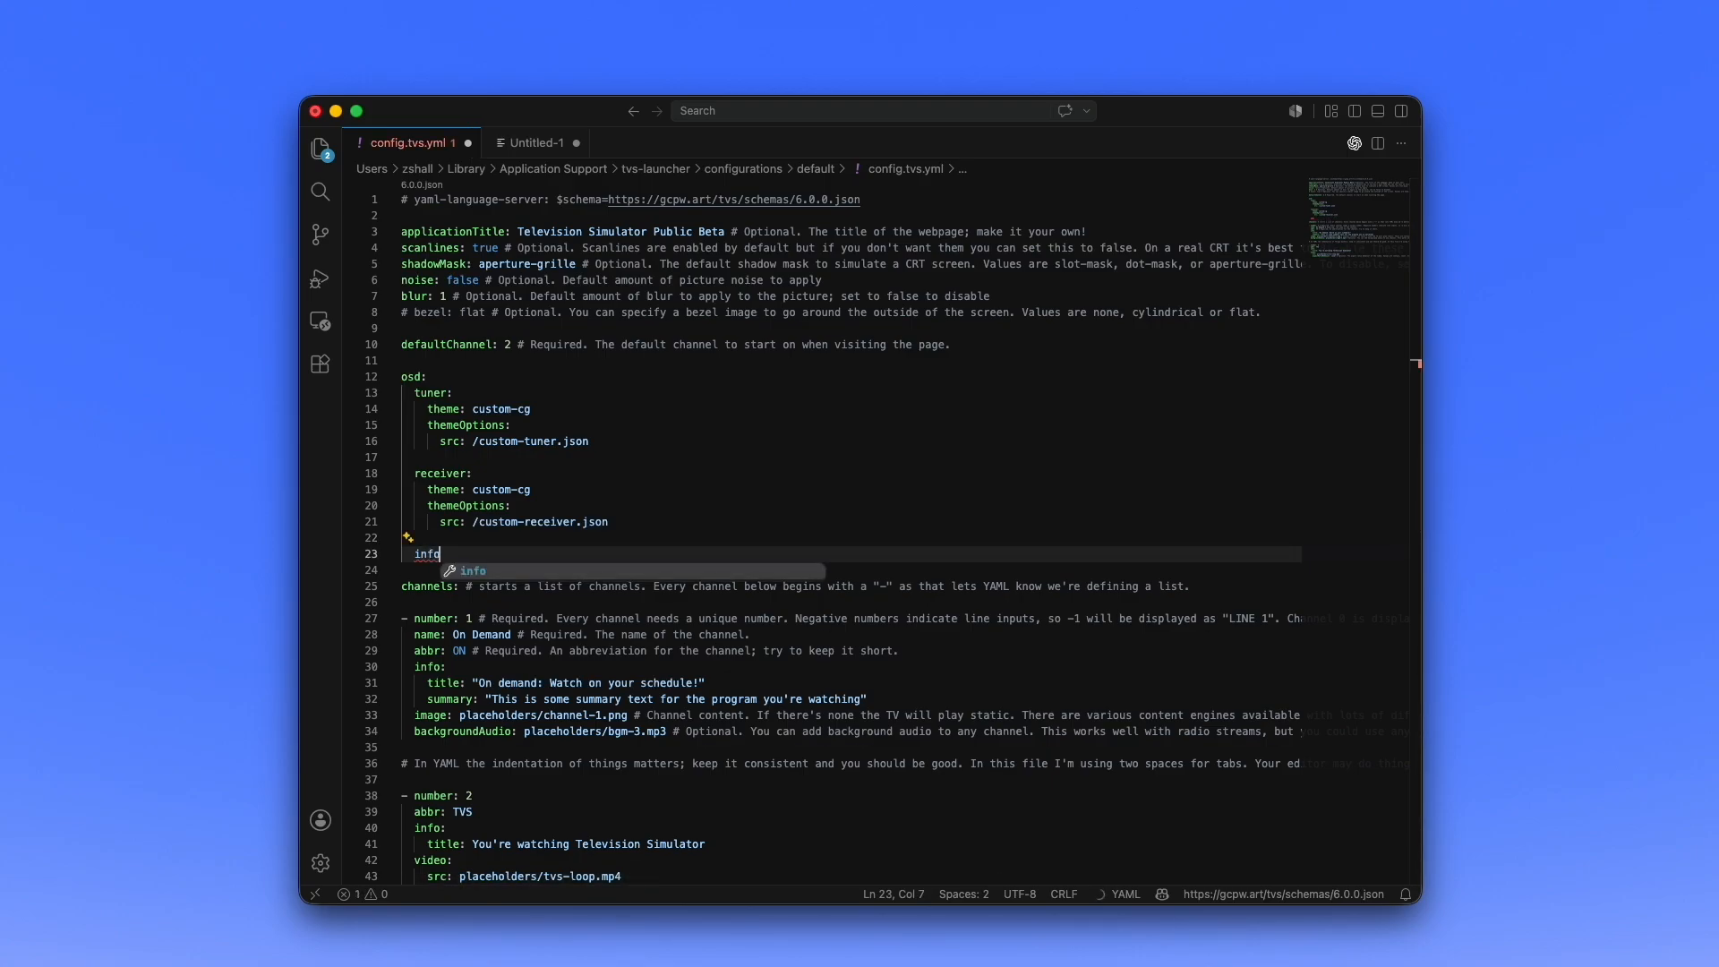
{"action": "key", "text": "Return"}
{"action": "key", "text": "Return"}
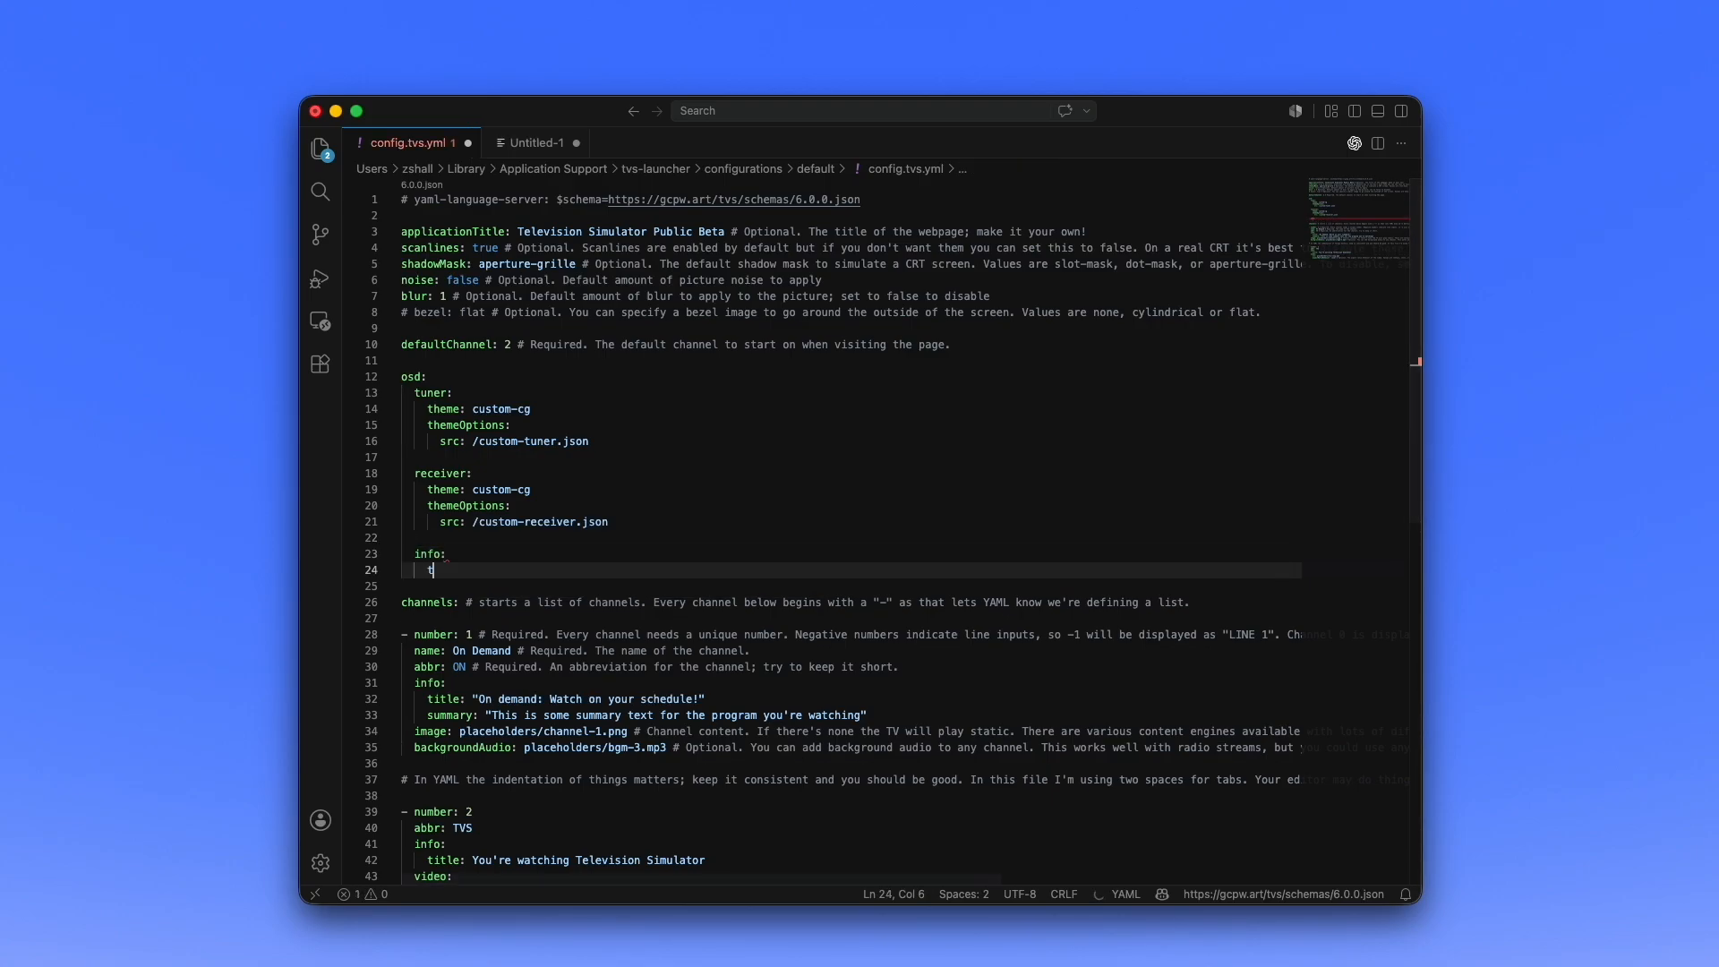
{"action": "type", "text": "theme"}
{"action": "key", "text": "Return"}
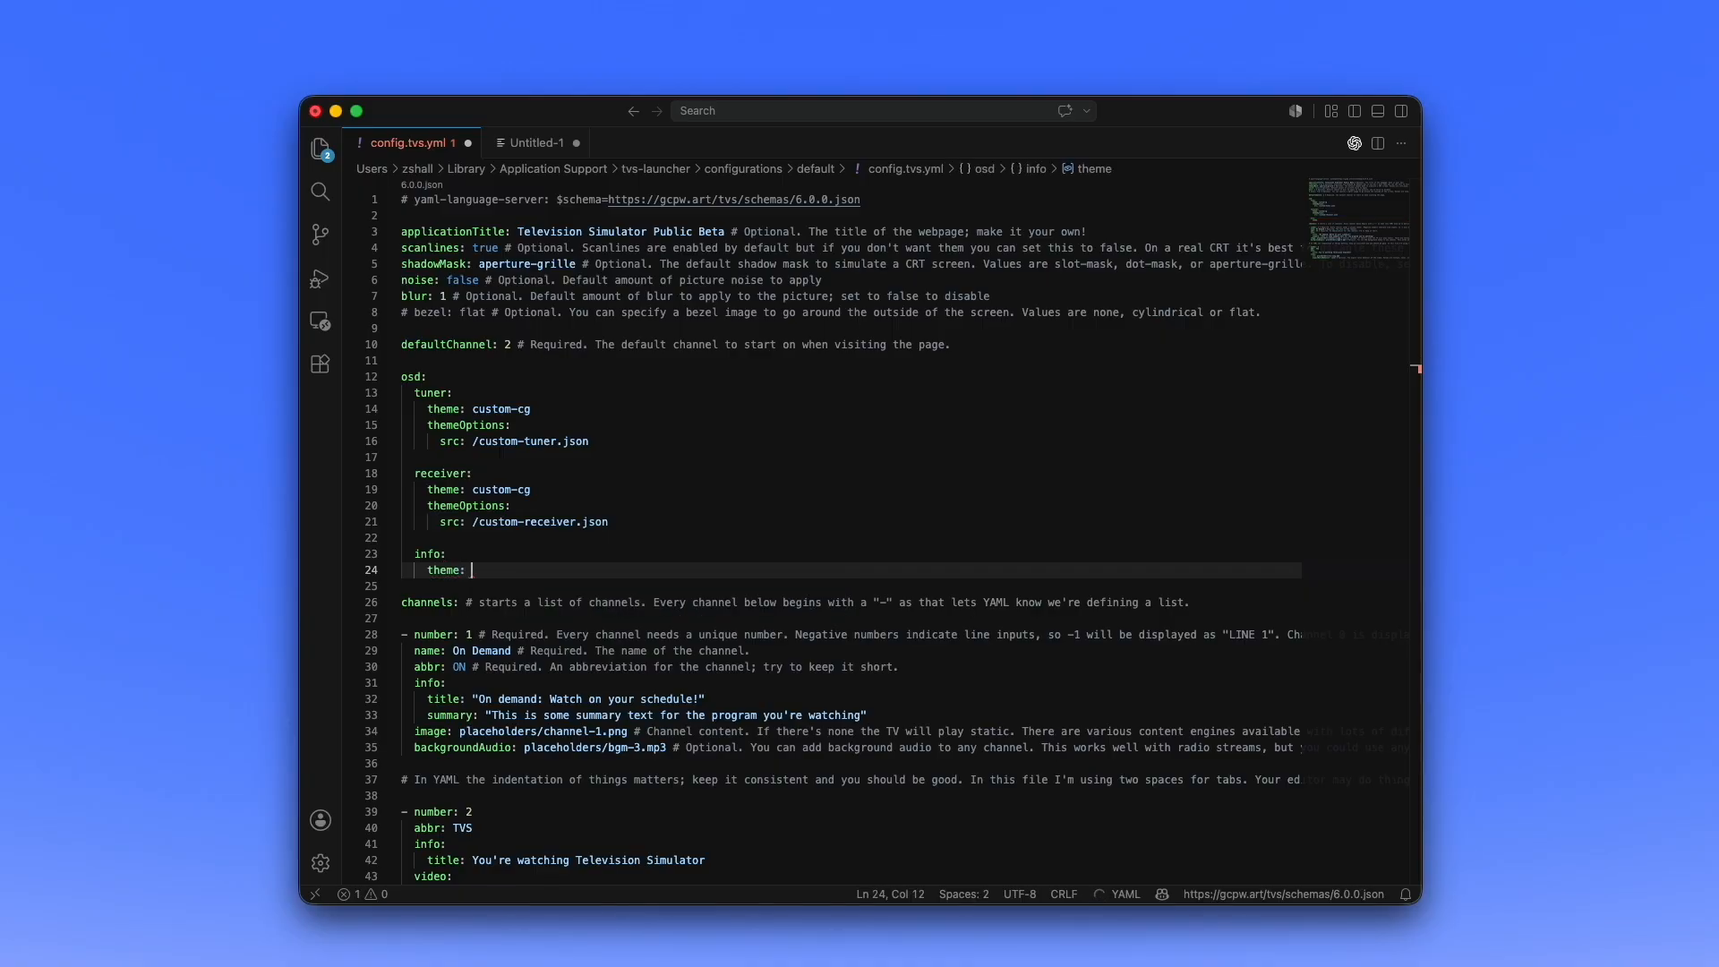
{"action": "type", "text": "custom-cg"}
{"action": "key", "text": "Return"}
- Add themeOptions to the osd info section with src set to /custom-info.json
{"action": "type", "text": "theme"}
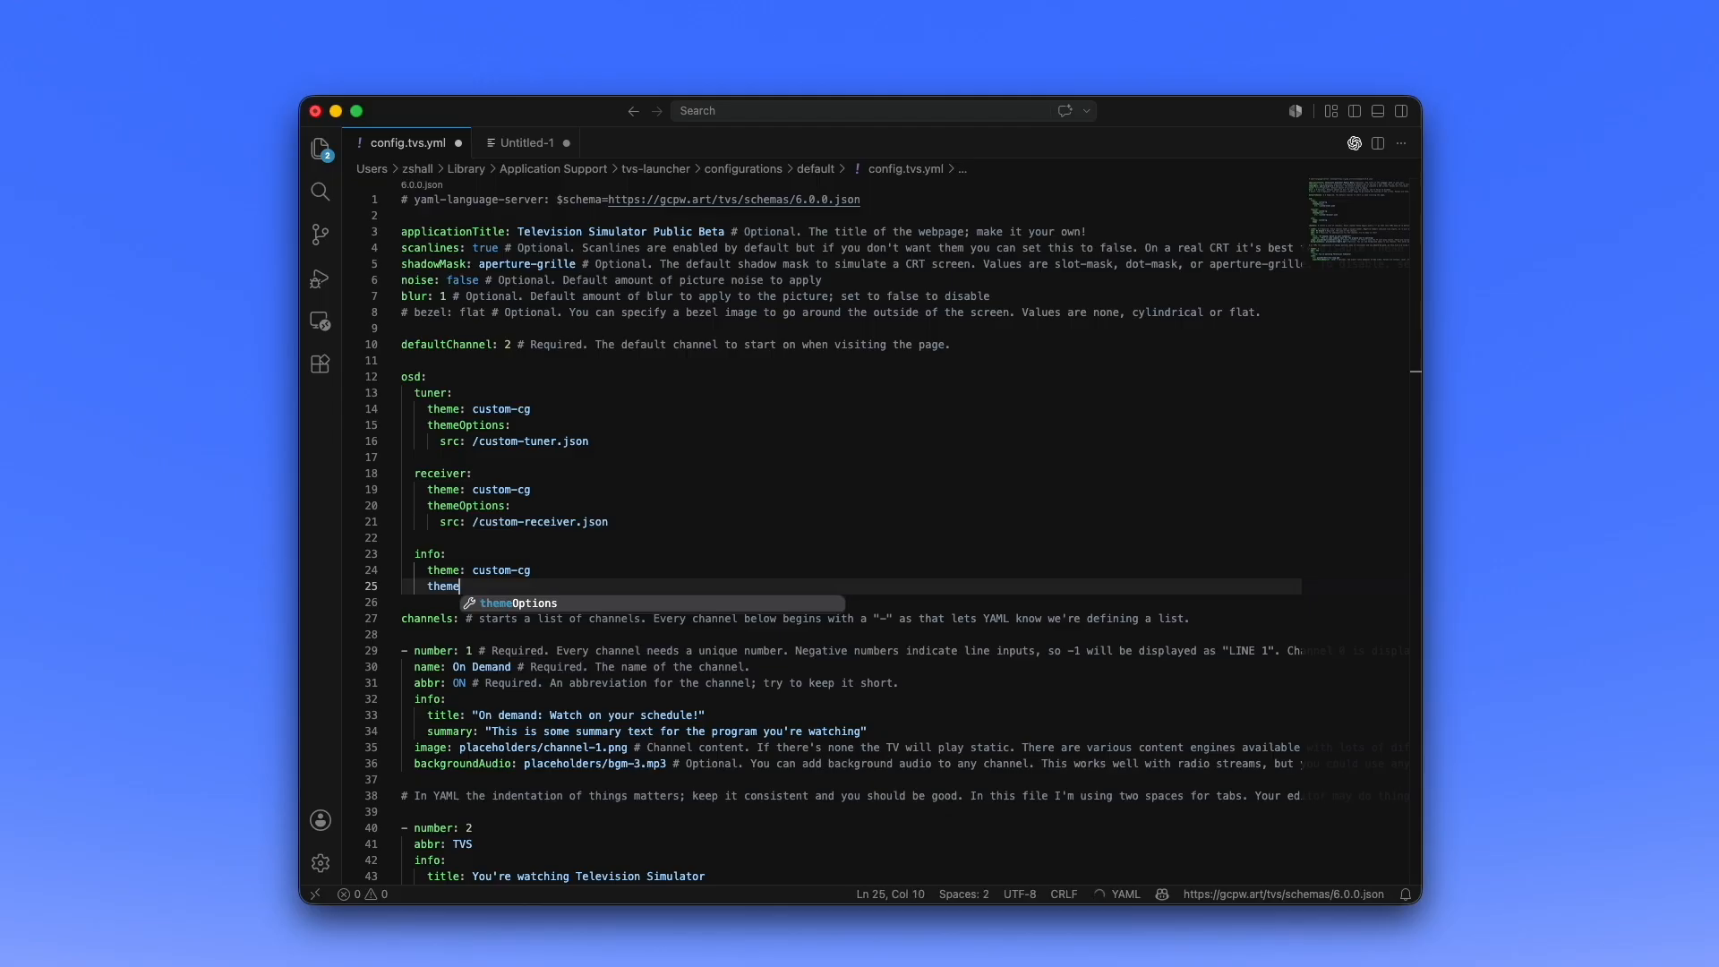
{"action": "type", "text": "Options:"}
{"action": "key", "text": "Return"}
{"action": "type", "text": "s"}
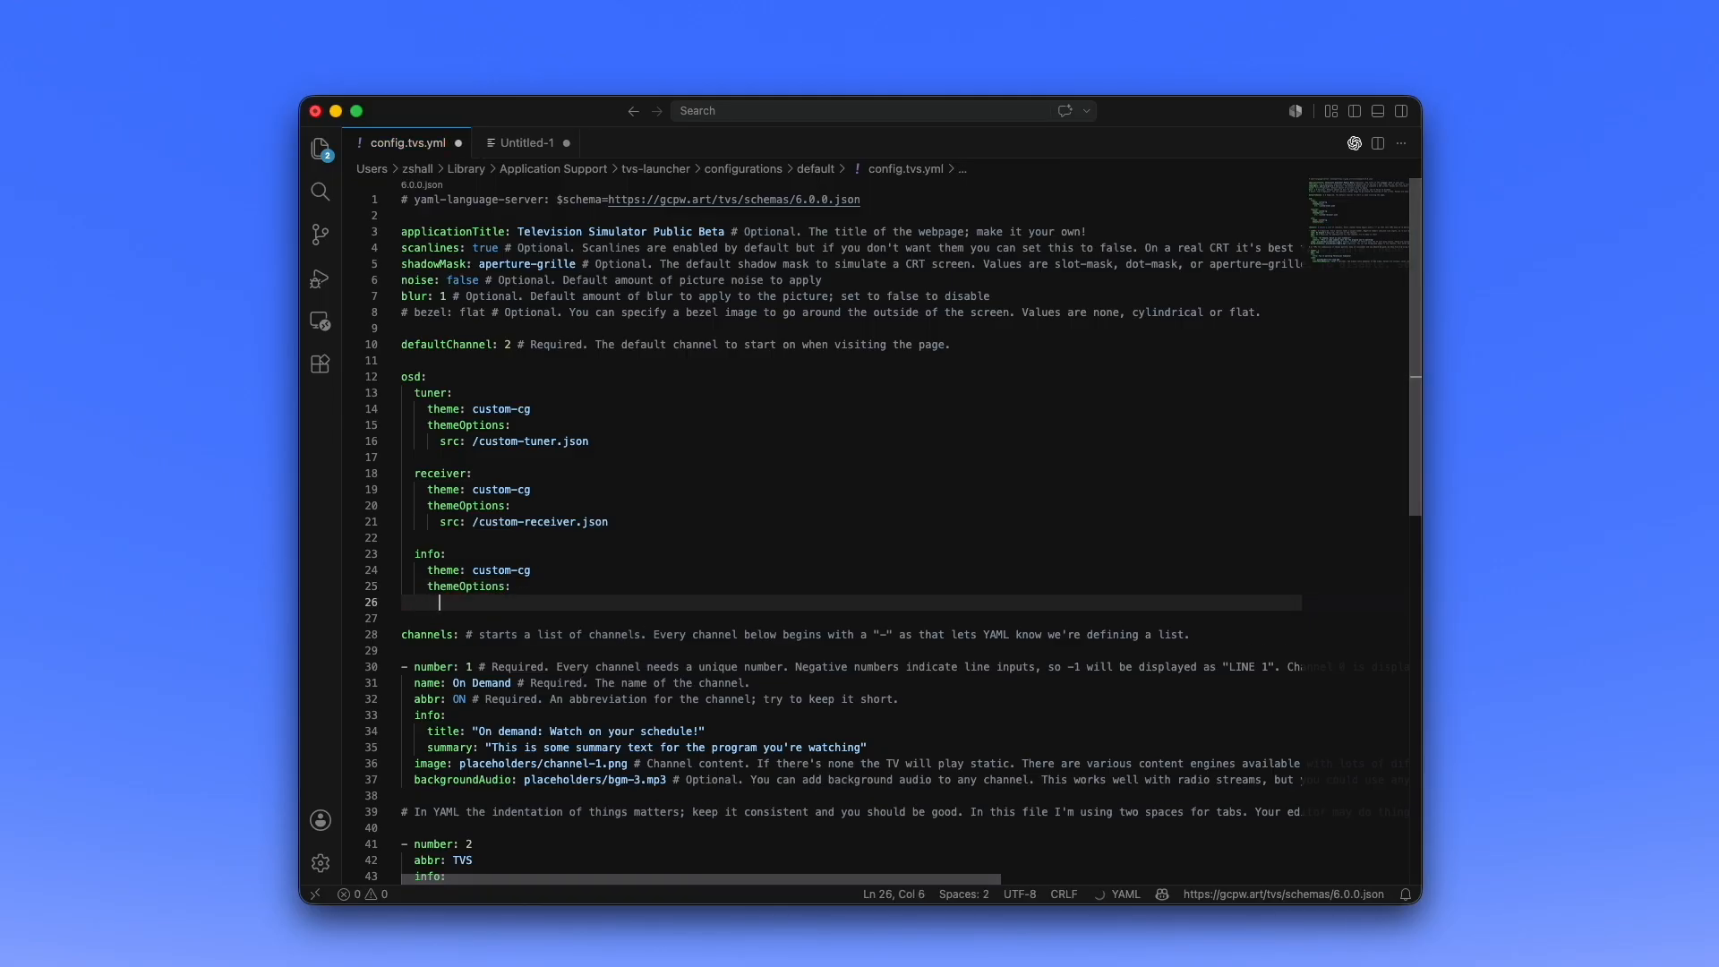
{"action": "type", "text": "rc: /c"}
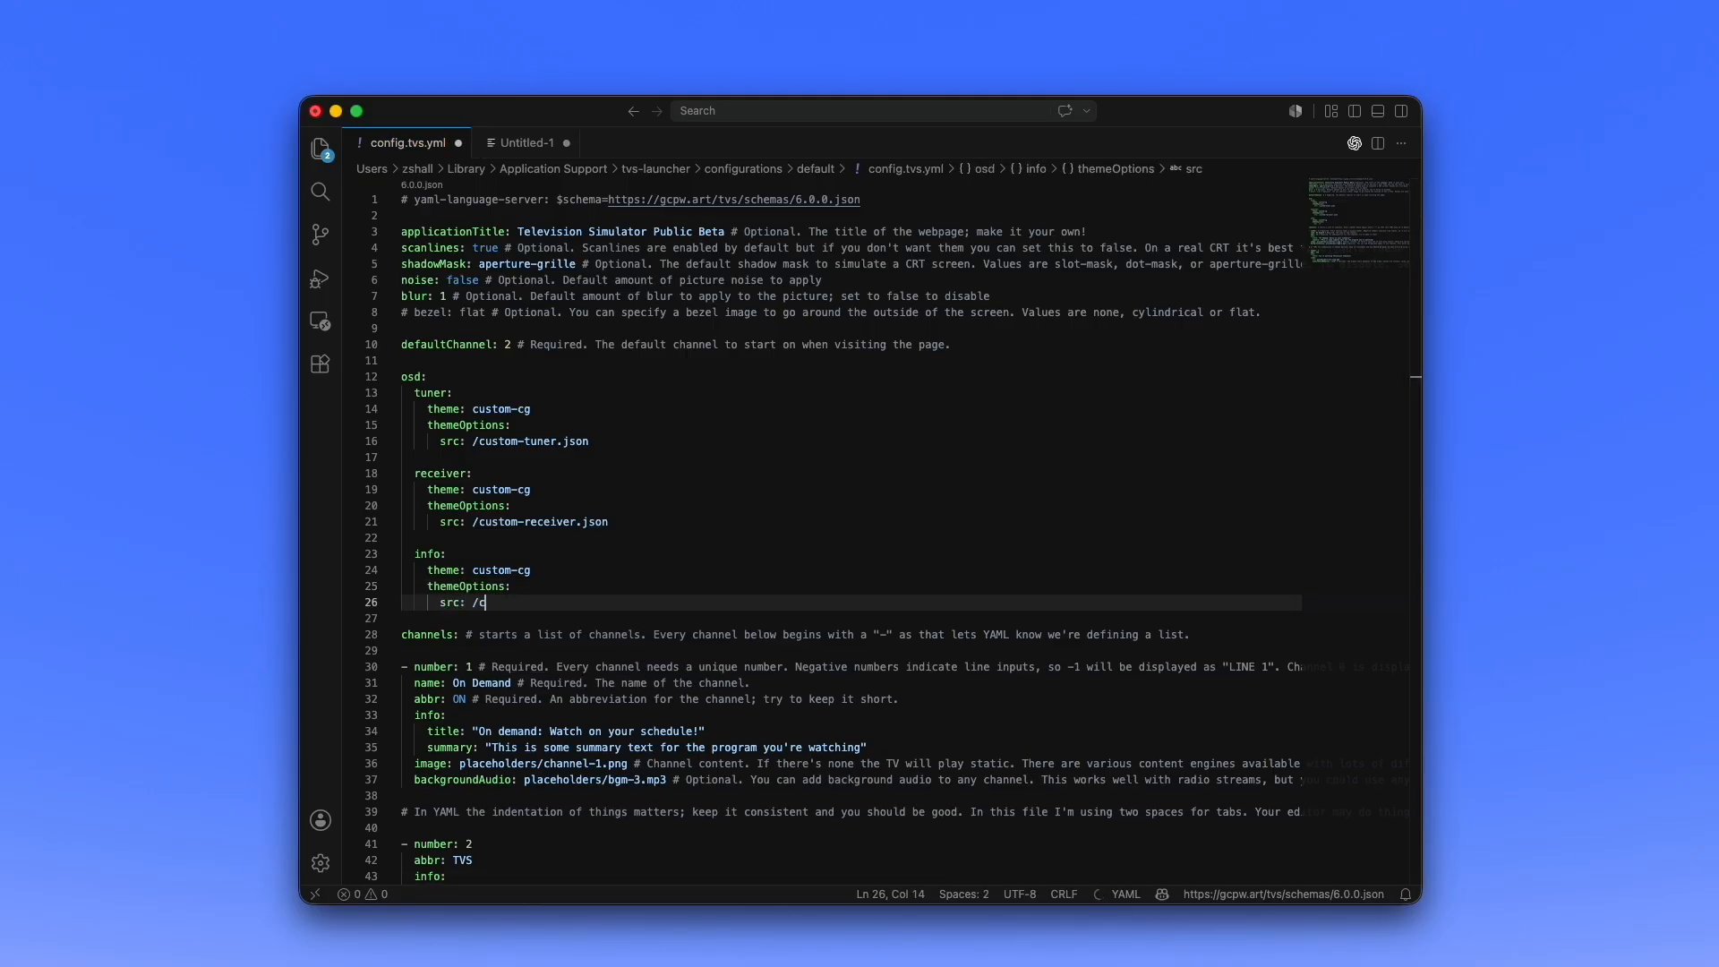
{"action": "type", "text": "ustom-info.json"}
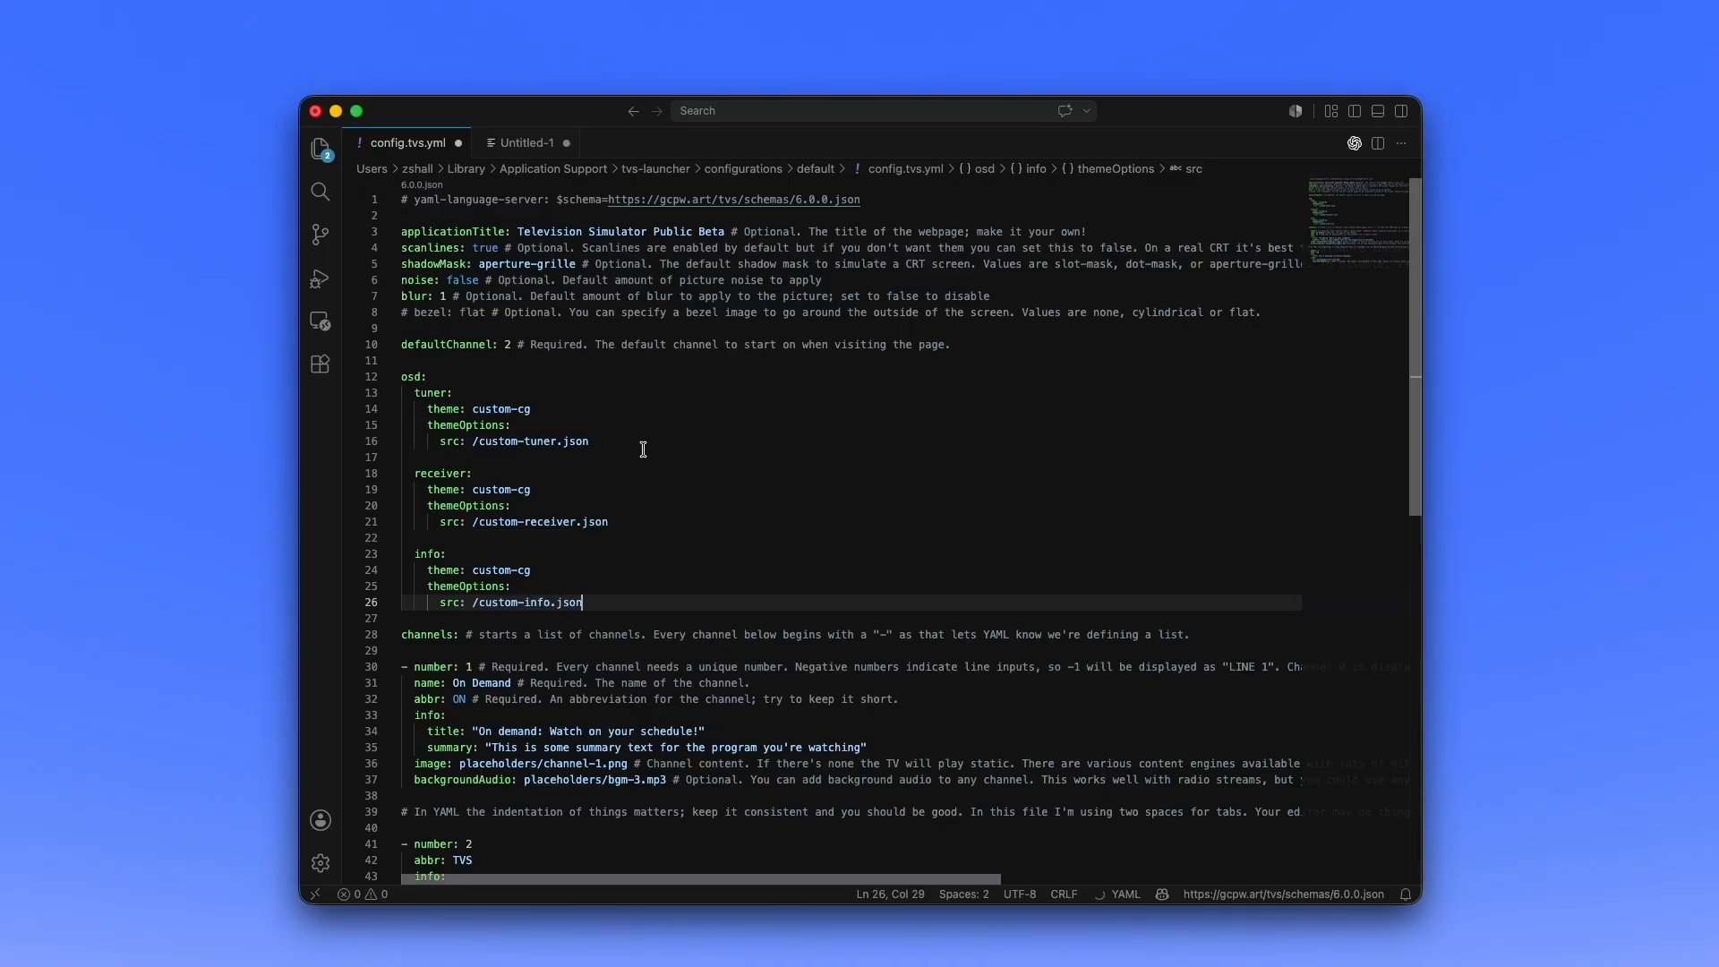
- Add year: 2001 to channel 1's info and display the program info overlay on channel 1 in Television Simulator
{"action": "scroll", "coordinate": [643, 449], "scroll_direction": "down", "scroll_amount": 5}
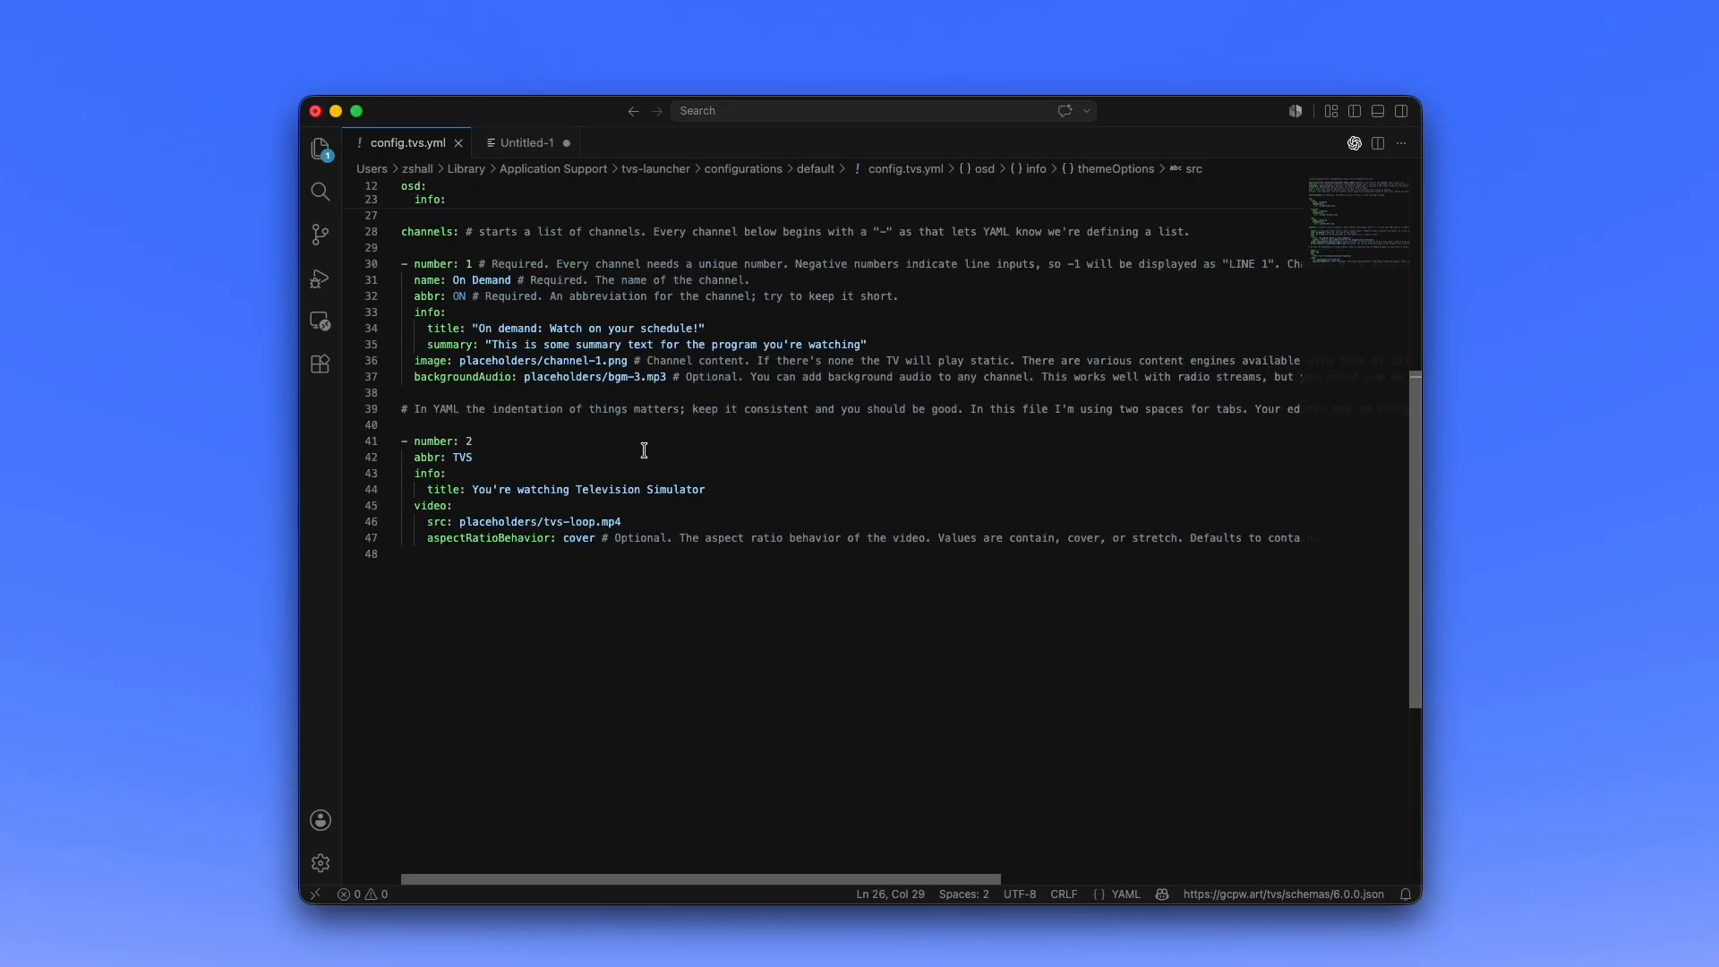
{"action": "scroll", "coordinate": [644, 450], "scroll_direction": "up", "scroll_amount": 2}
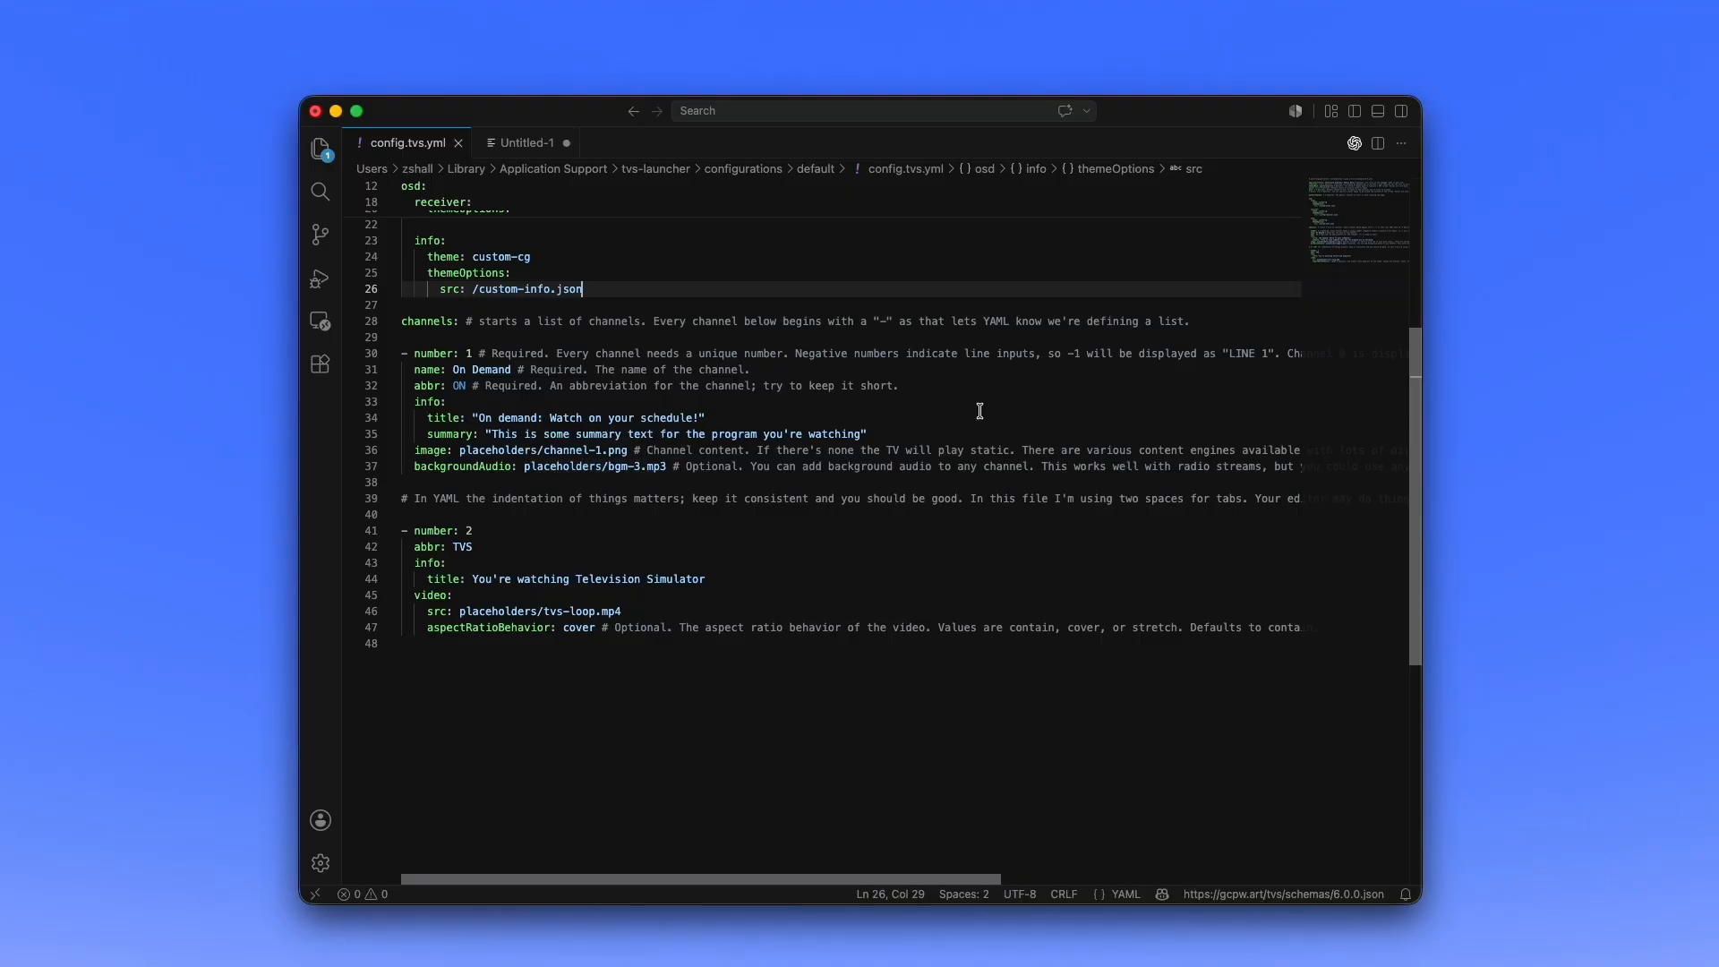
{"action": "left_click", "coordinate": [896, 431]}
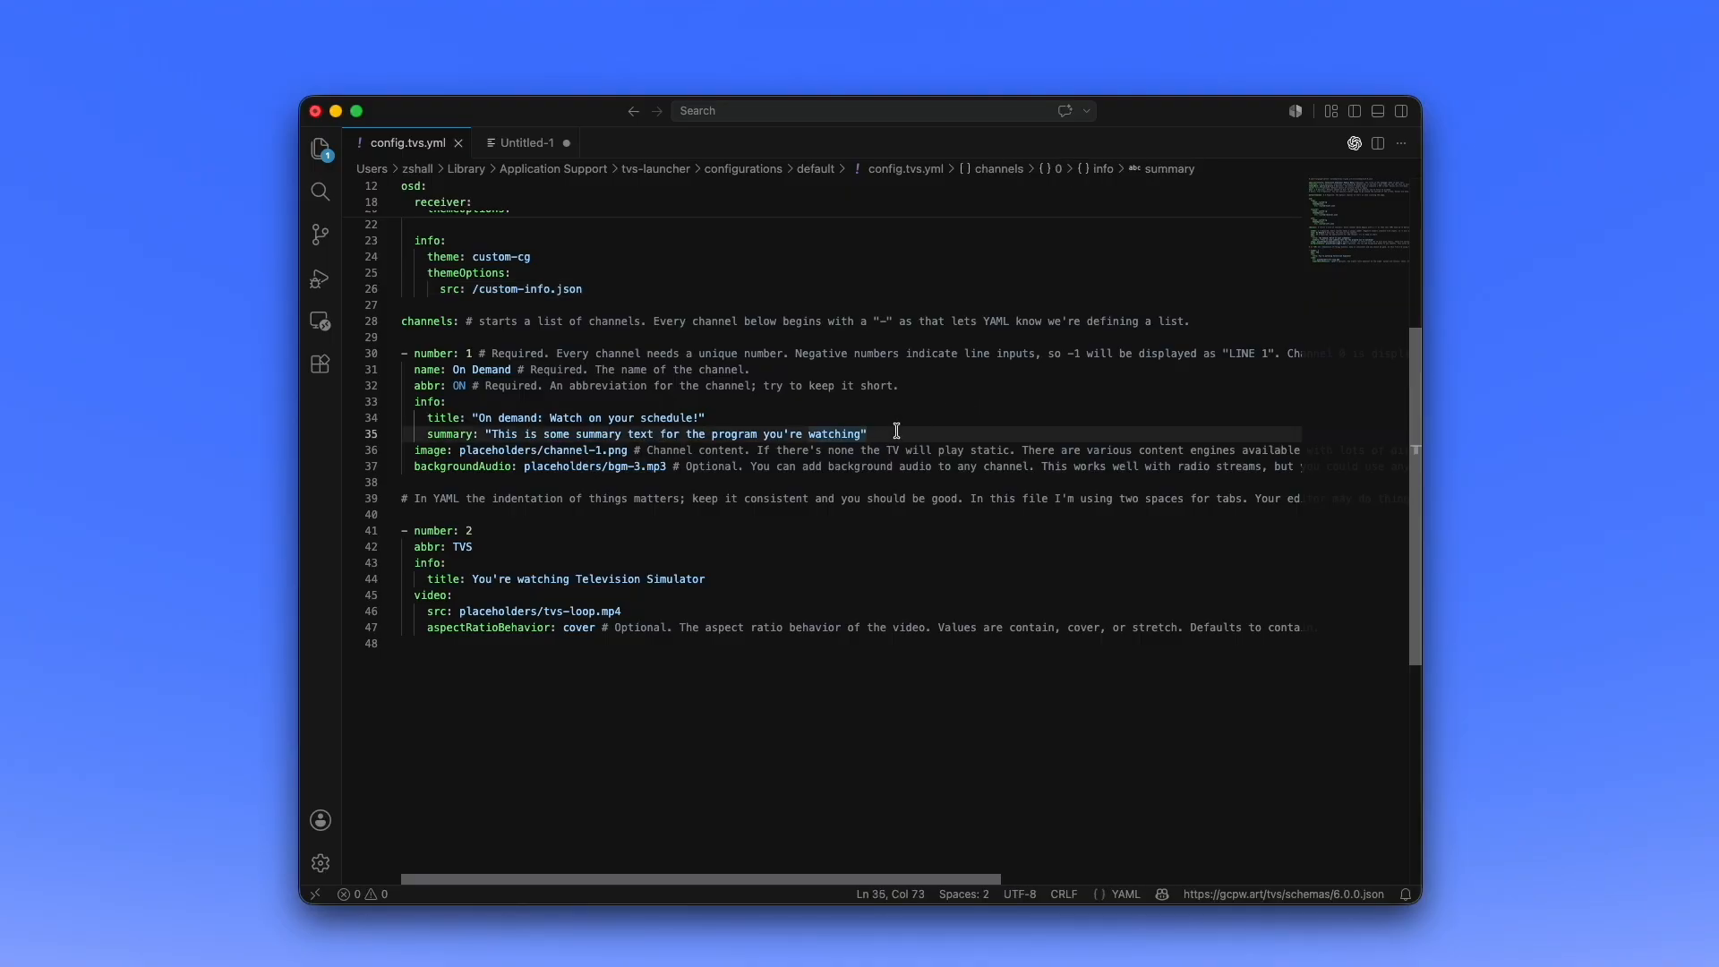
{"action": "key", "text": "Return"}
{"action": "type", "text": "year: "}
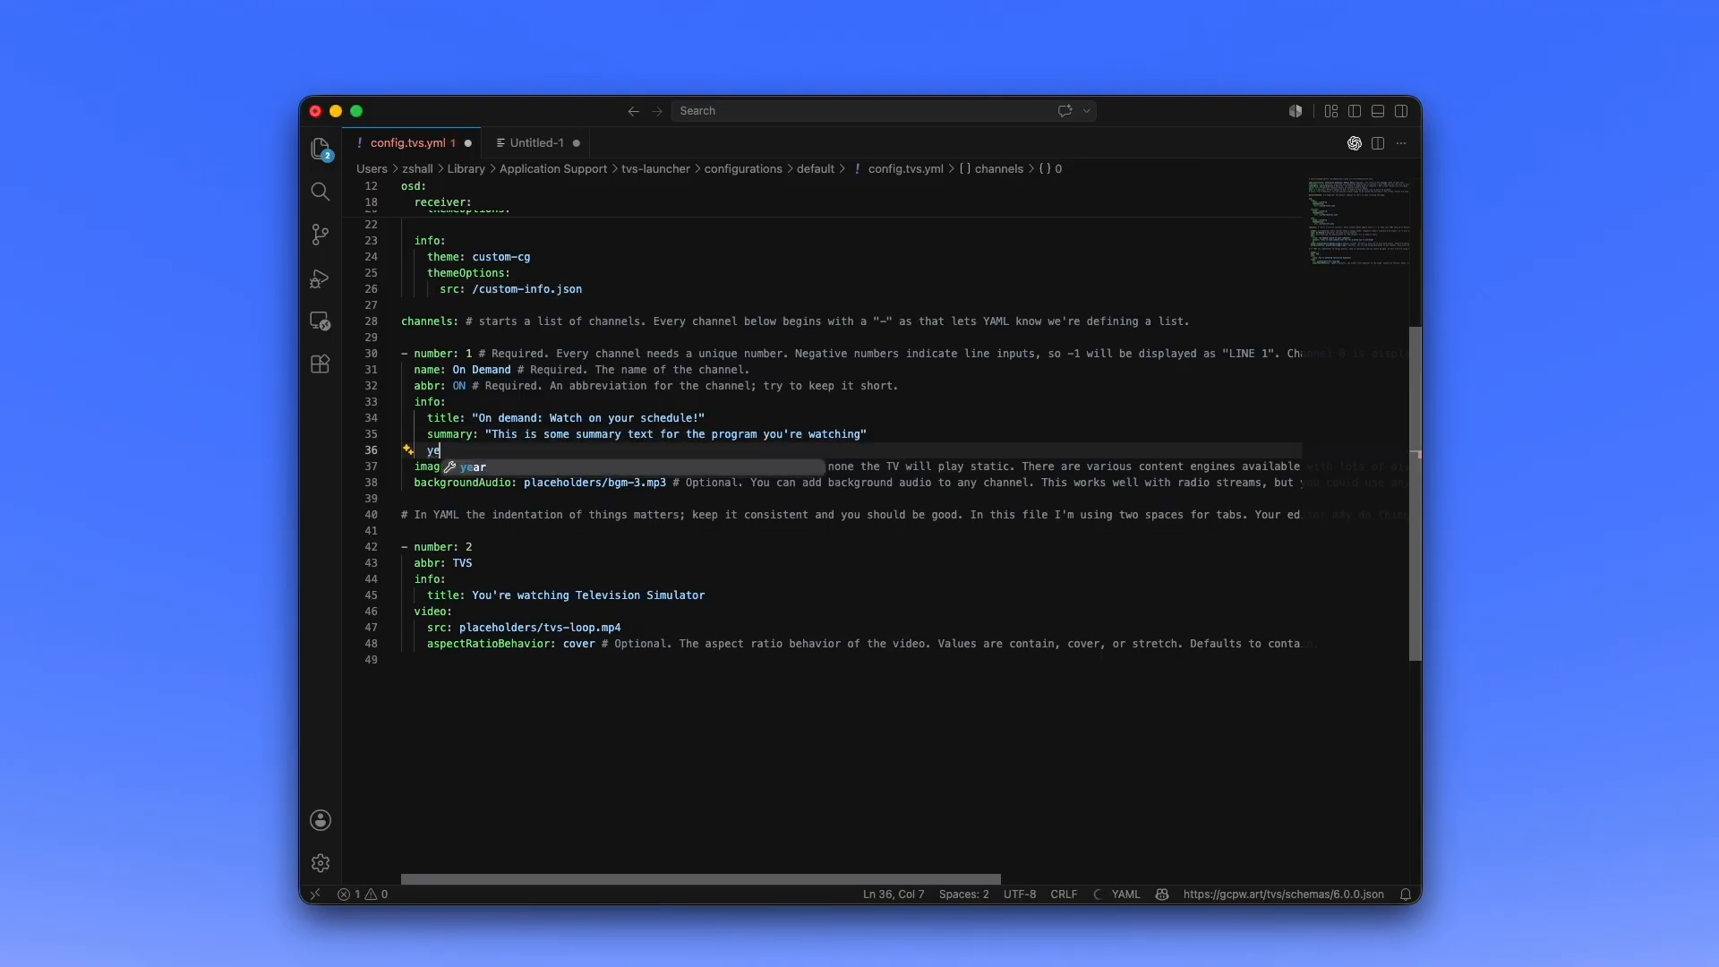
{"action": "type", "text": "2001"}
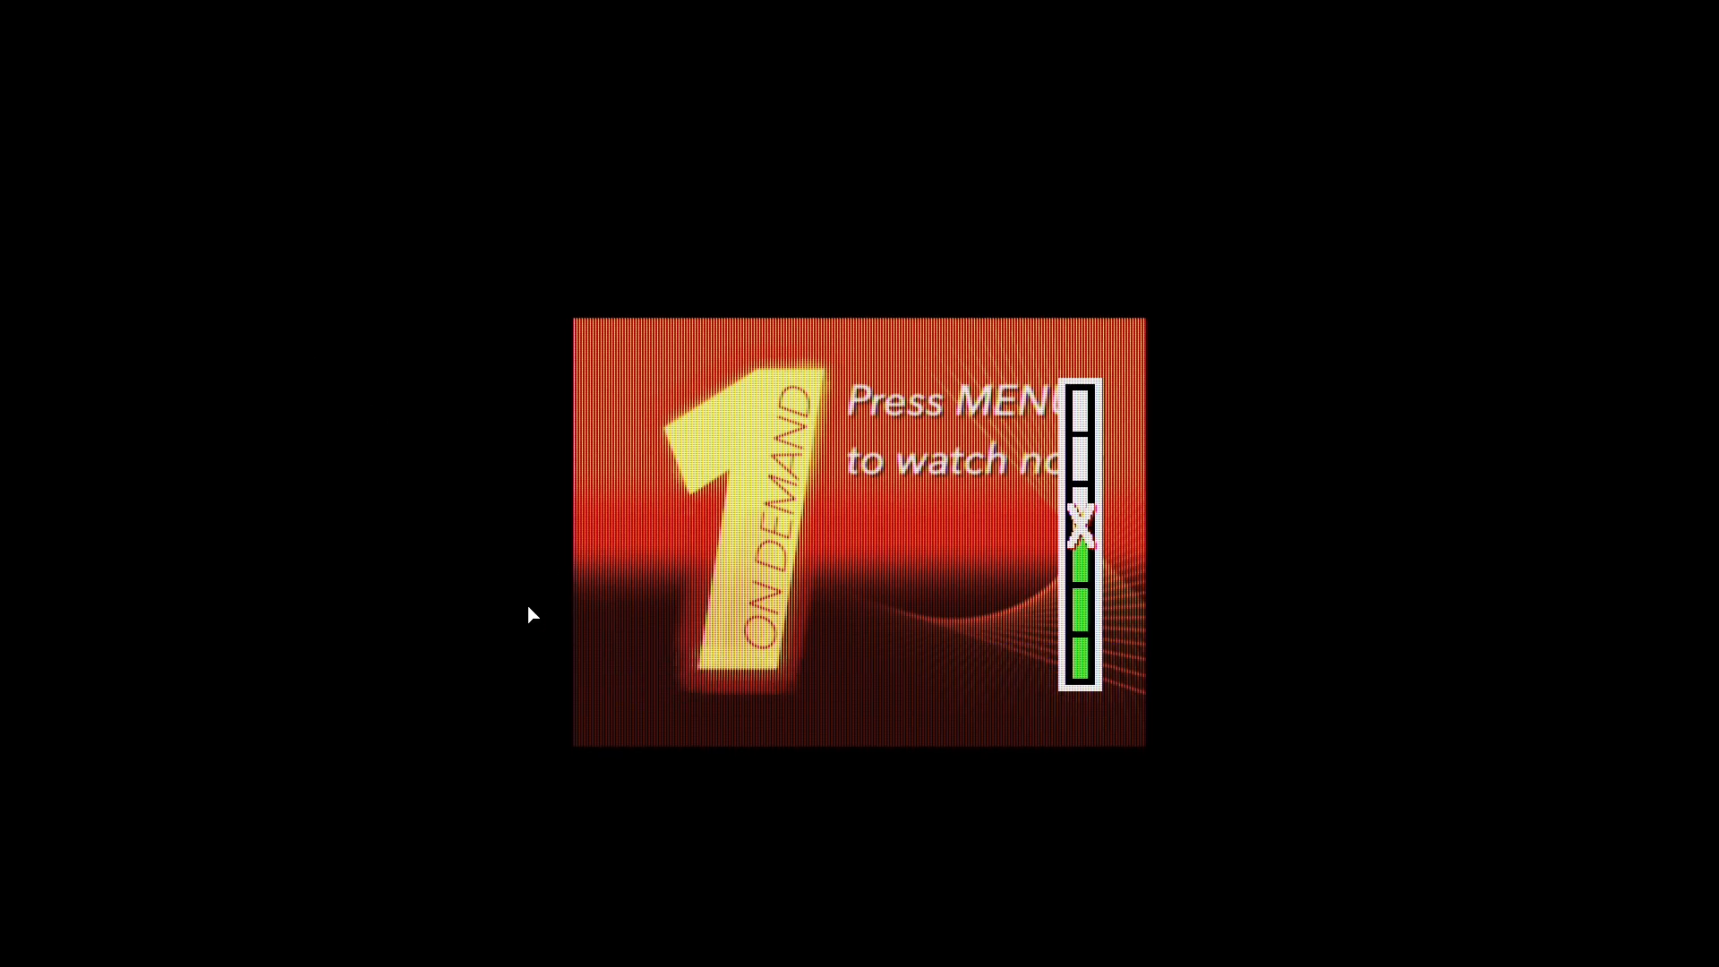
{"action": "key", "text": "i"}
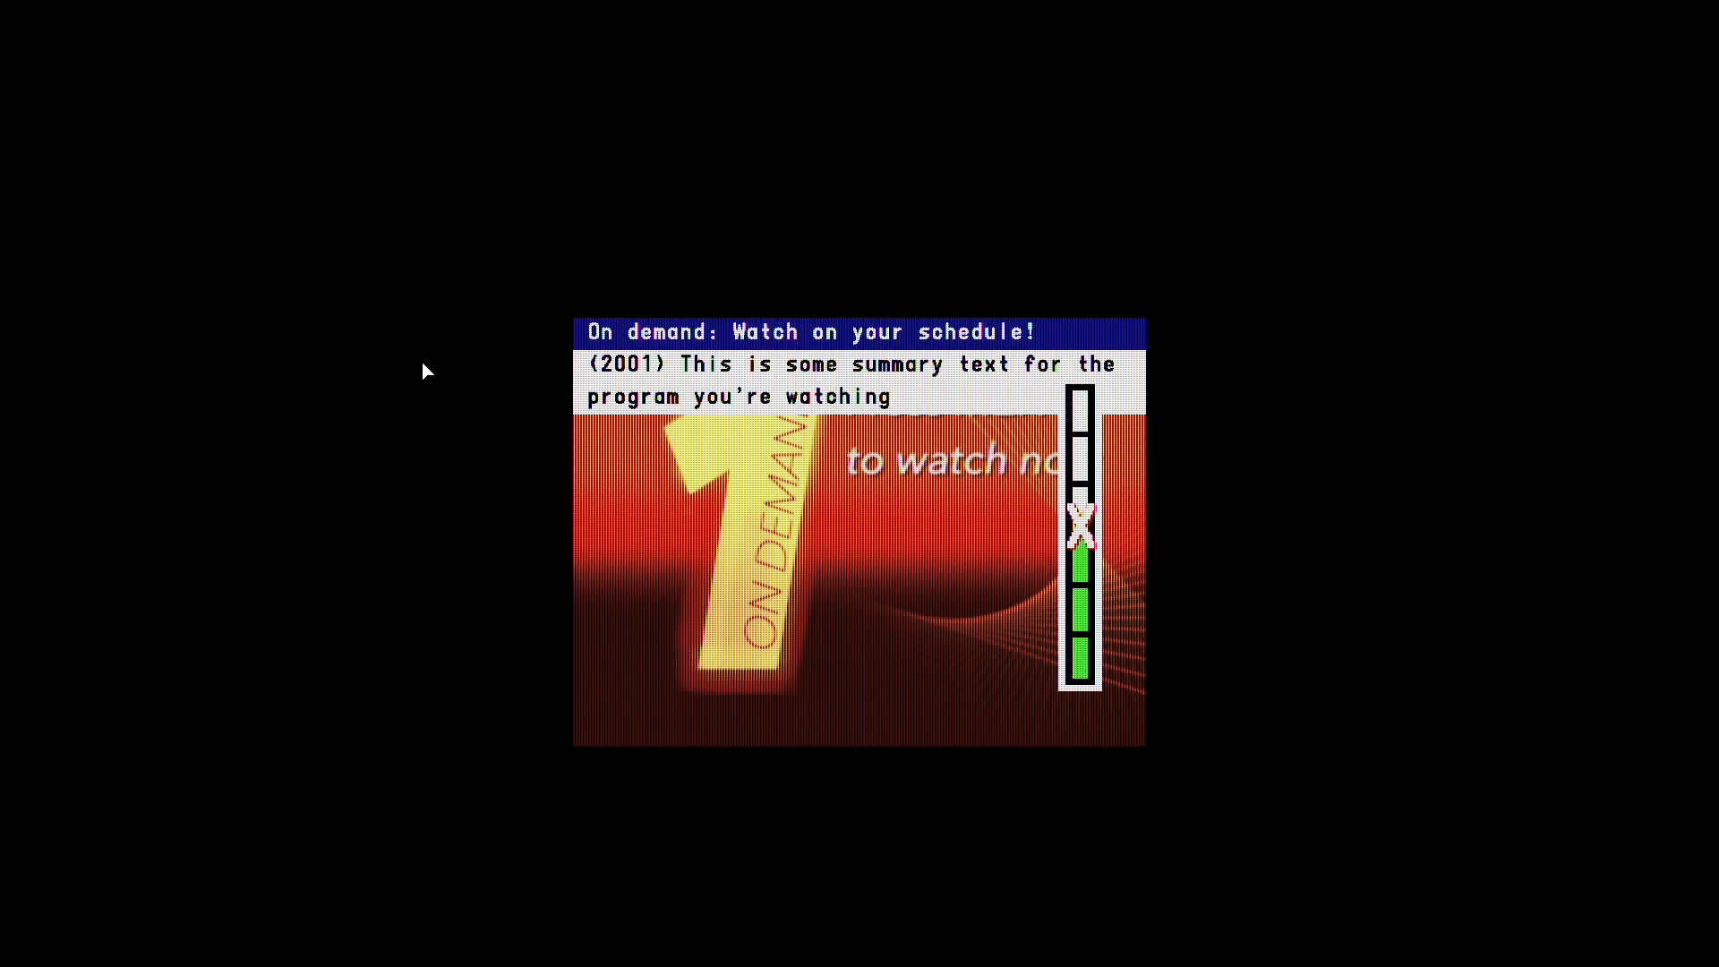
- Back in config.tvs.yml, add parentalRating: TV-14 to channel 1's info, save the file and switch to Television Simulator
{"action": "key", "text": "ctrl+Left"}
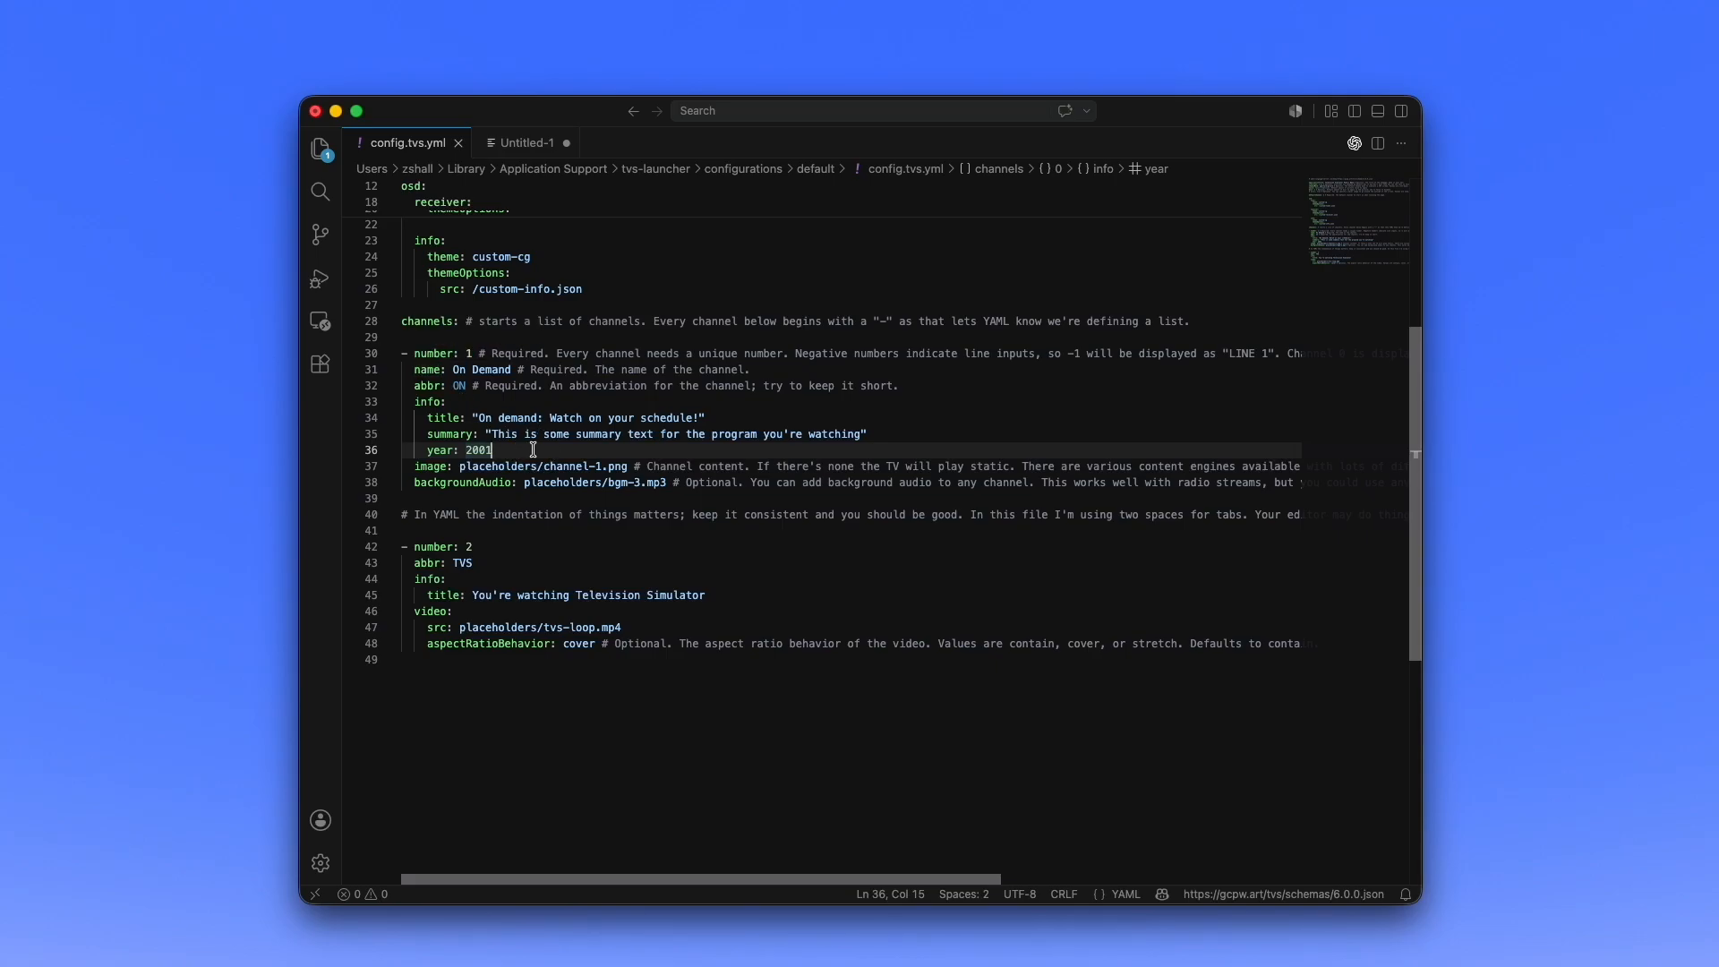
{"action": "left_click", "coordinate": [722, 594]}
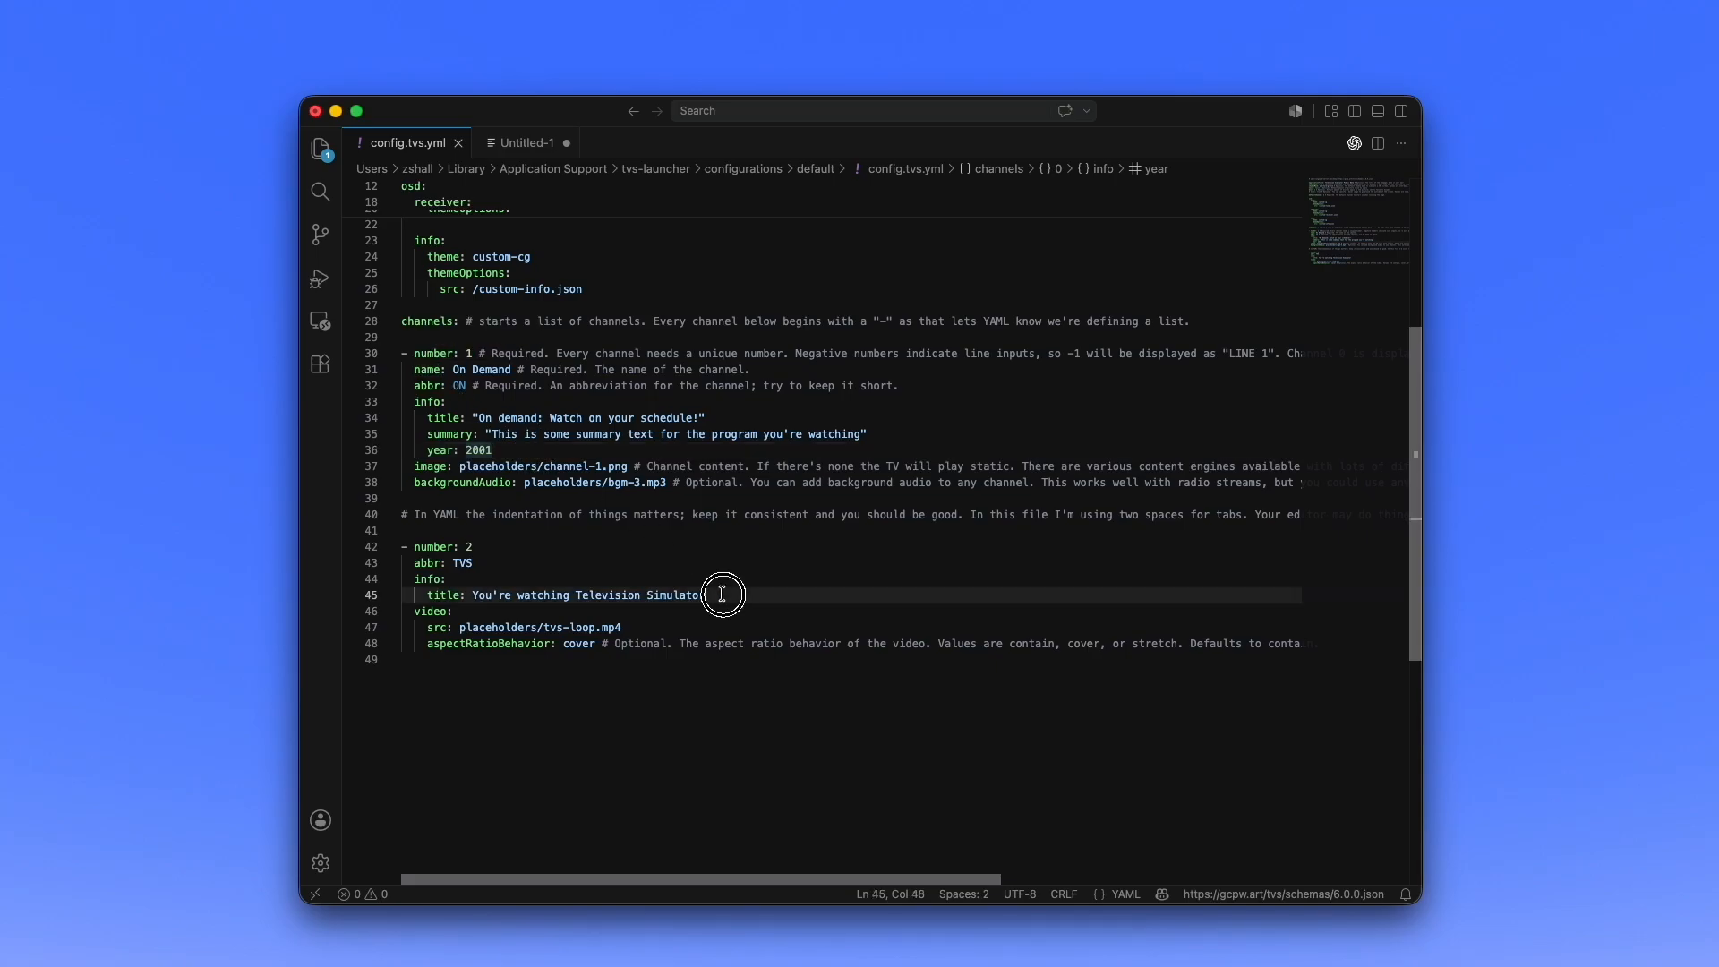
{"action": "left_click", "coordinate": [589, 453]}
{"action": "key", "text": "Return"}
{"action": "type", "text": "p"}
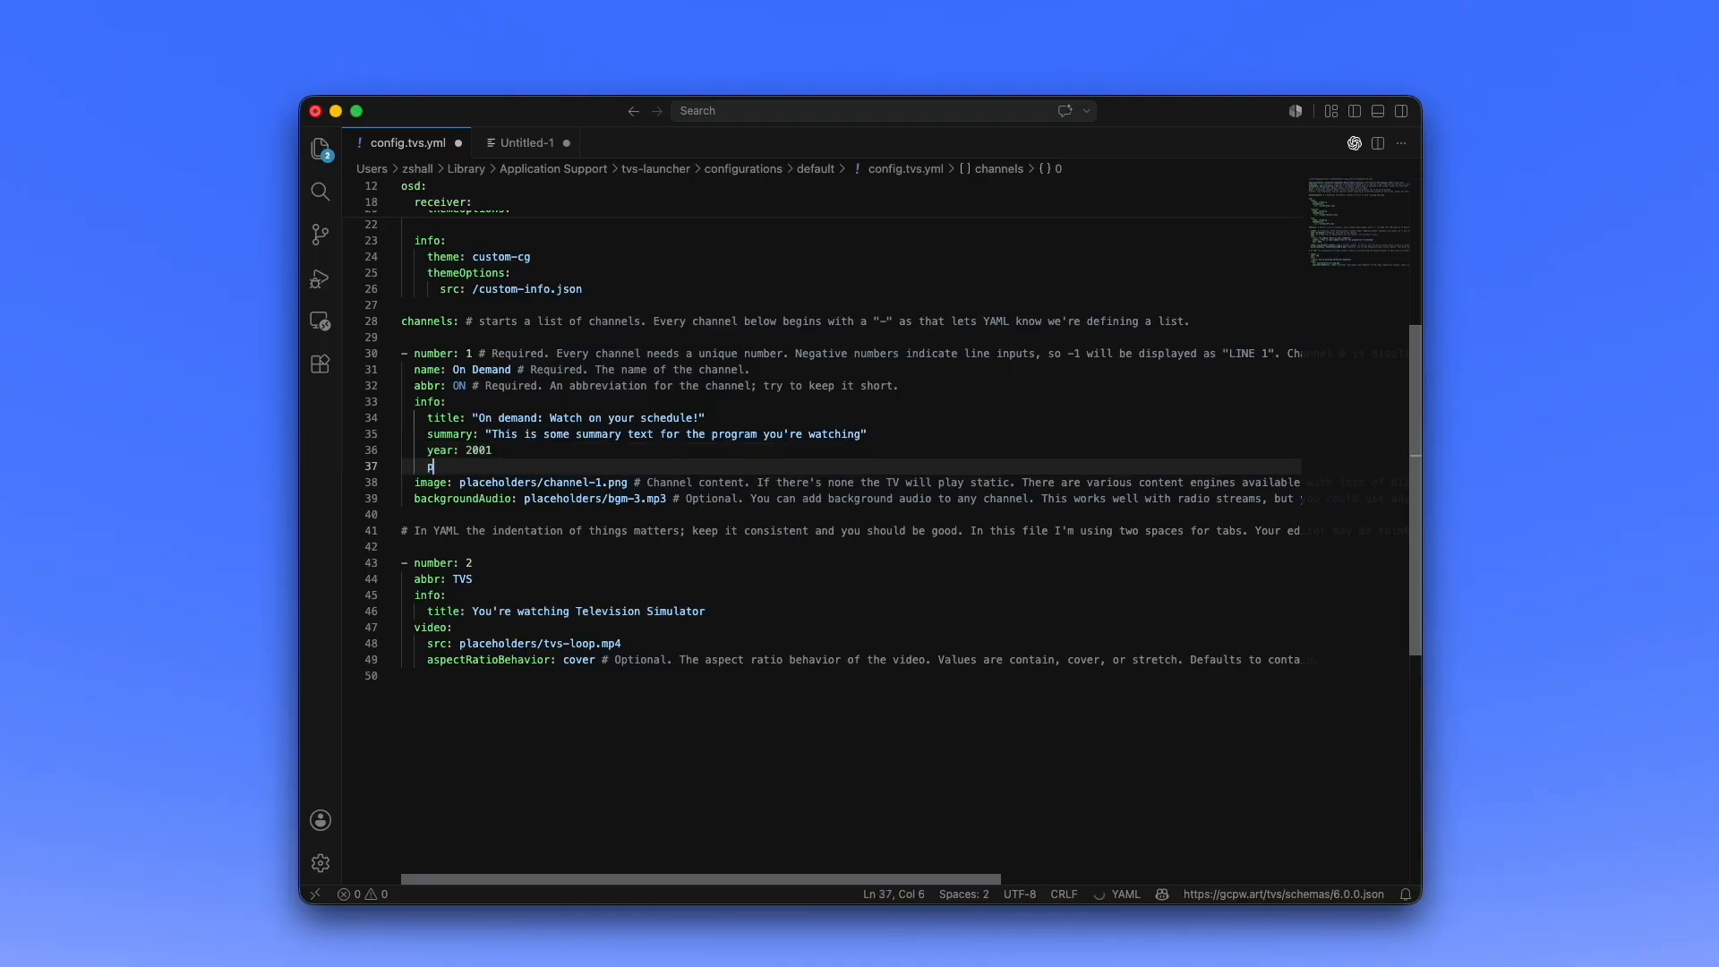
{"action": "type", "text": "a"}
{"action": "key", "text": "Return"}
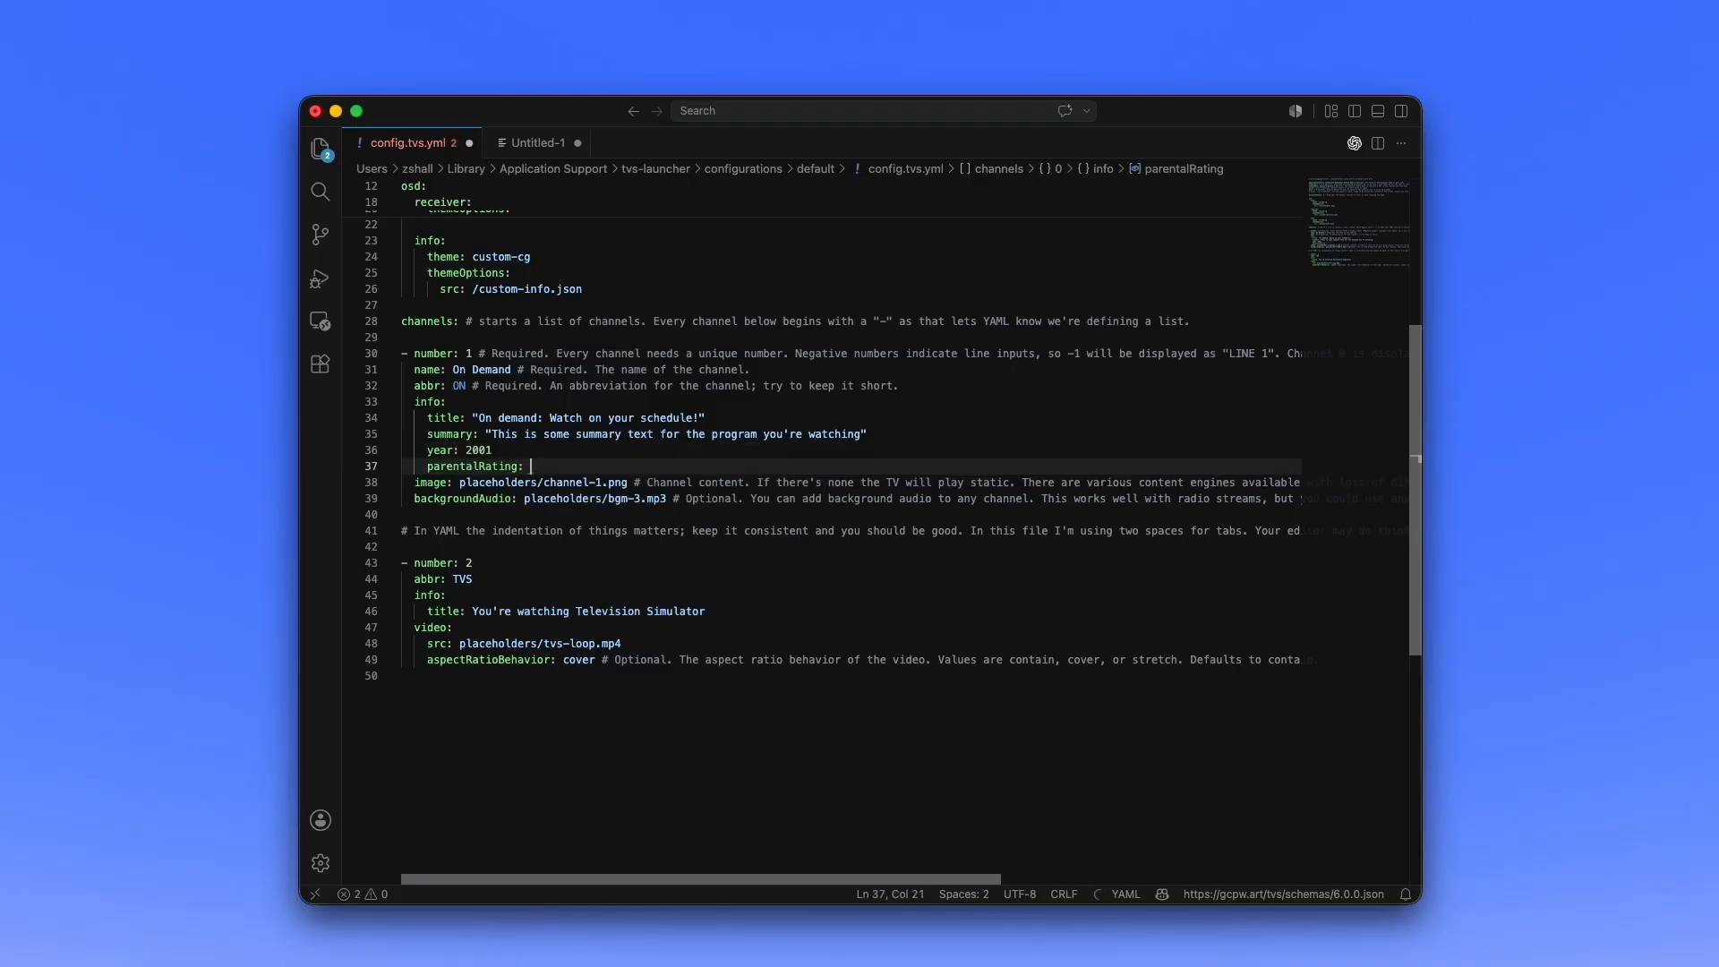
{"action": "type", "text": "TV"}
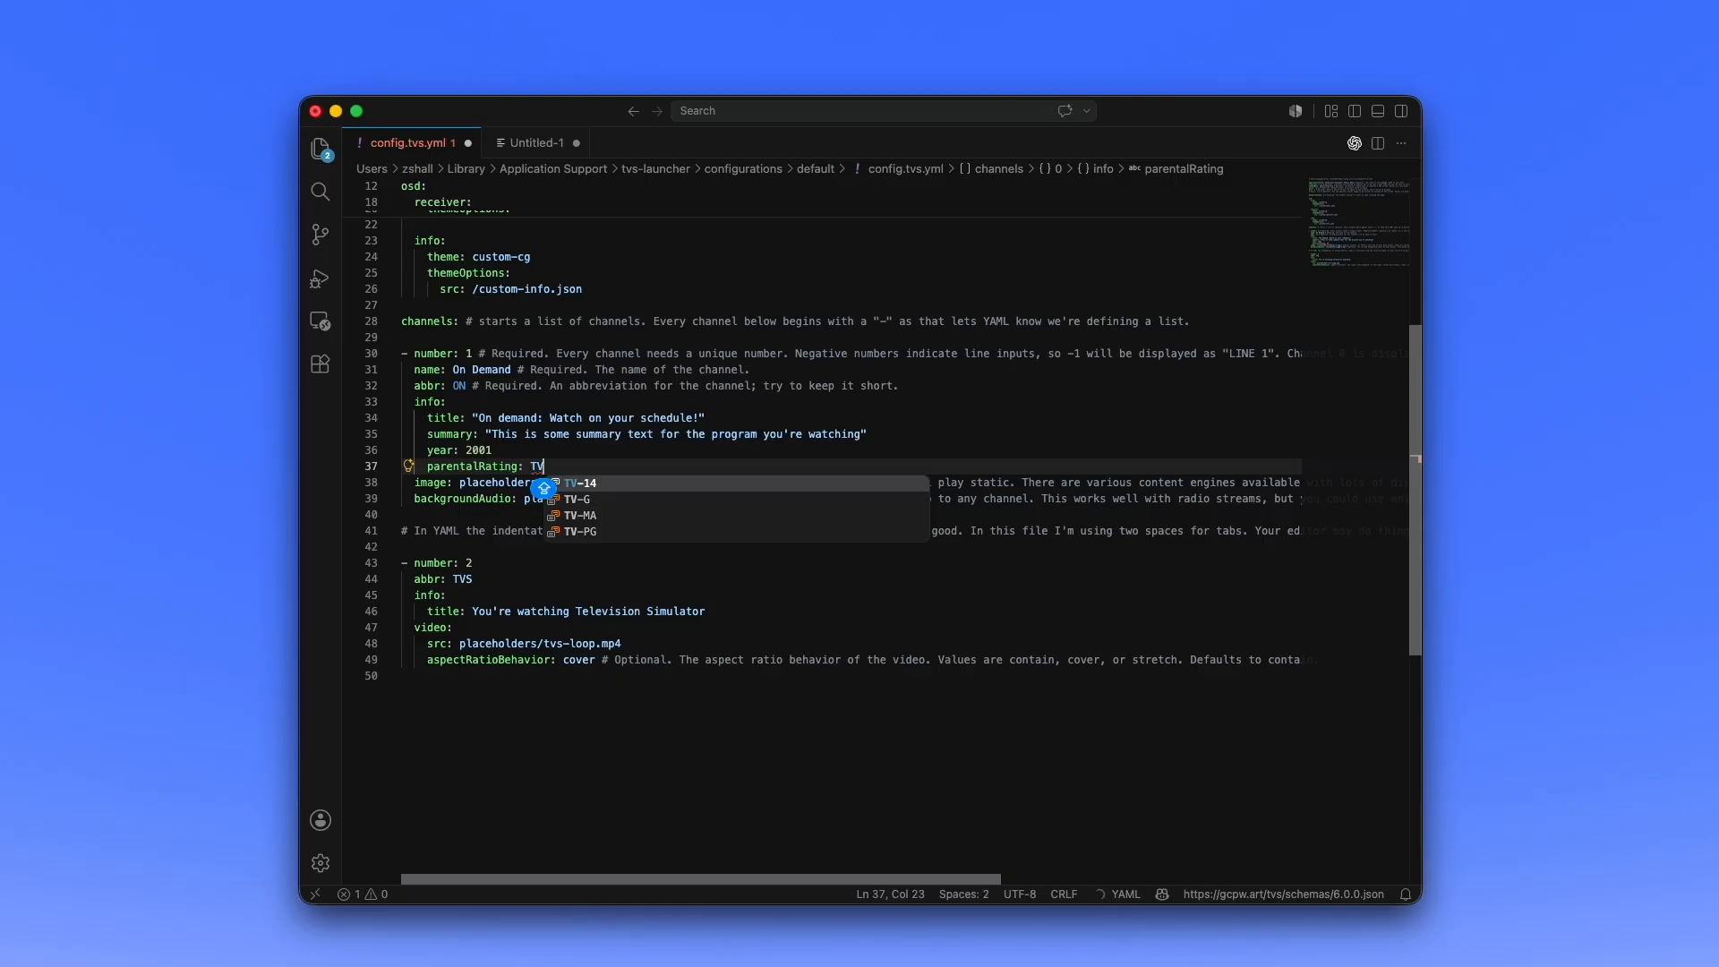
{"action": "key", "text": "Down"}
{"action": "key", "text": "Down"}
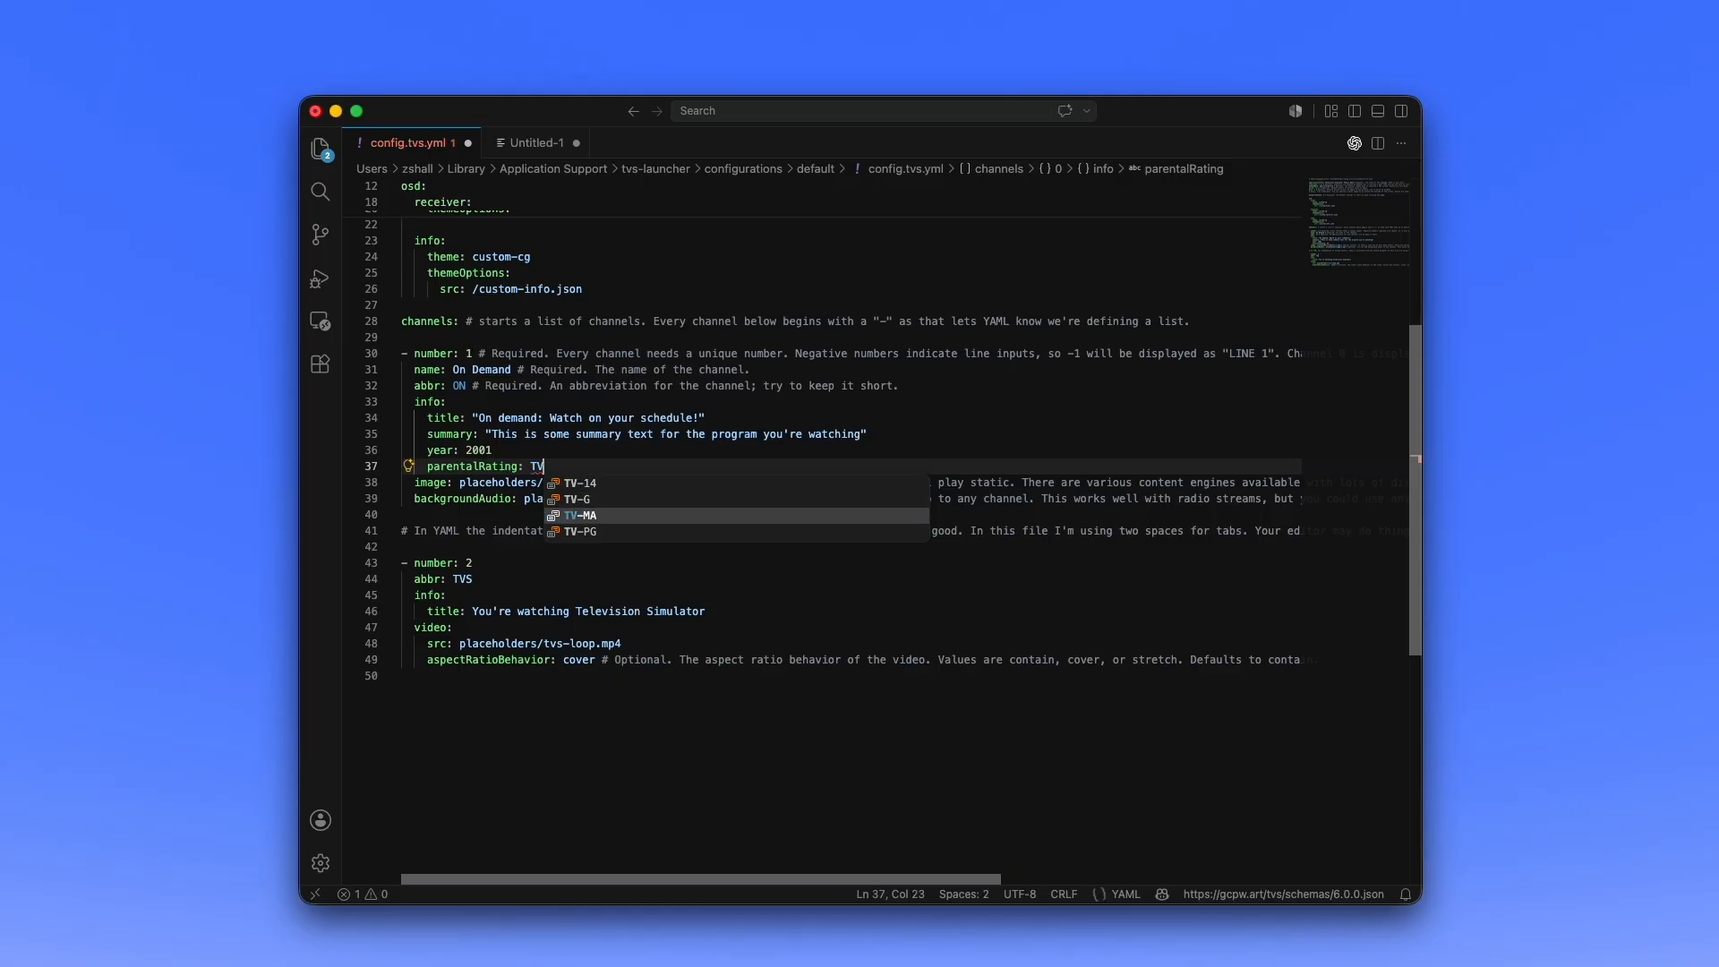
{"action": "key", "text": "Up"}
{"action": "key", "text": "Up"}
{"action": "key", "text": "Return"}
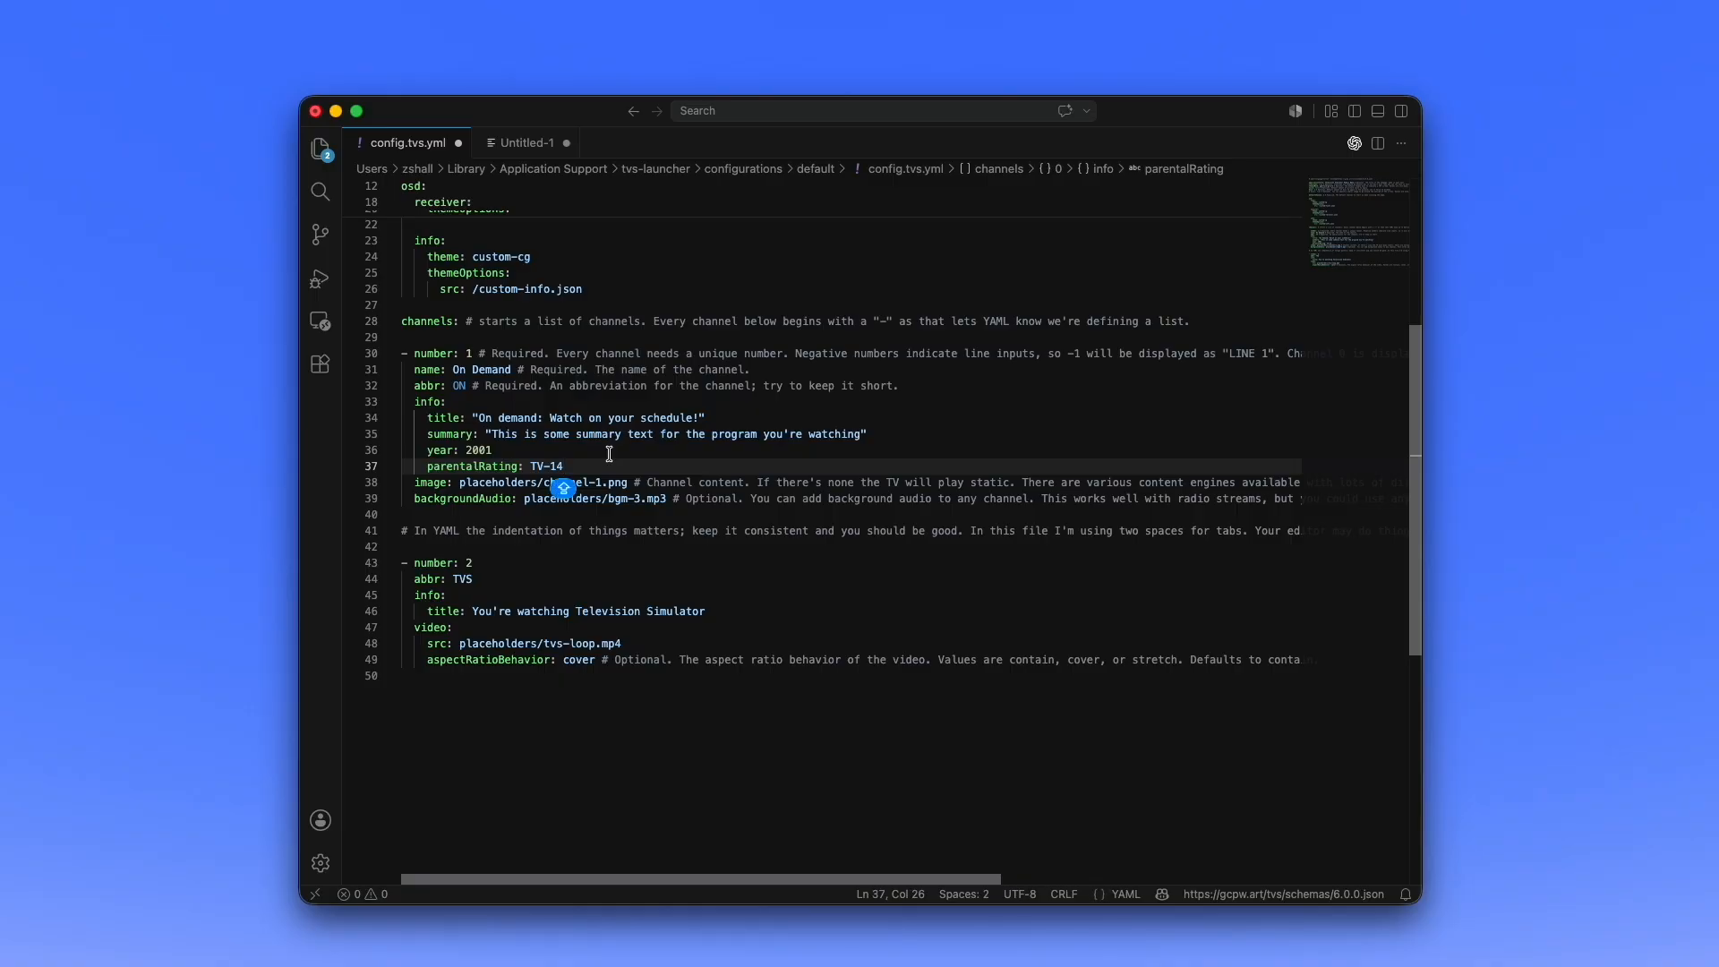
{"action": "key", "text": "super+s"}
{"action": "key", "text": "super+Tab"}
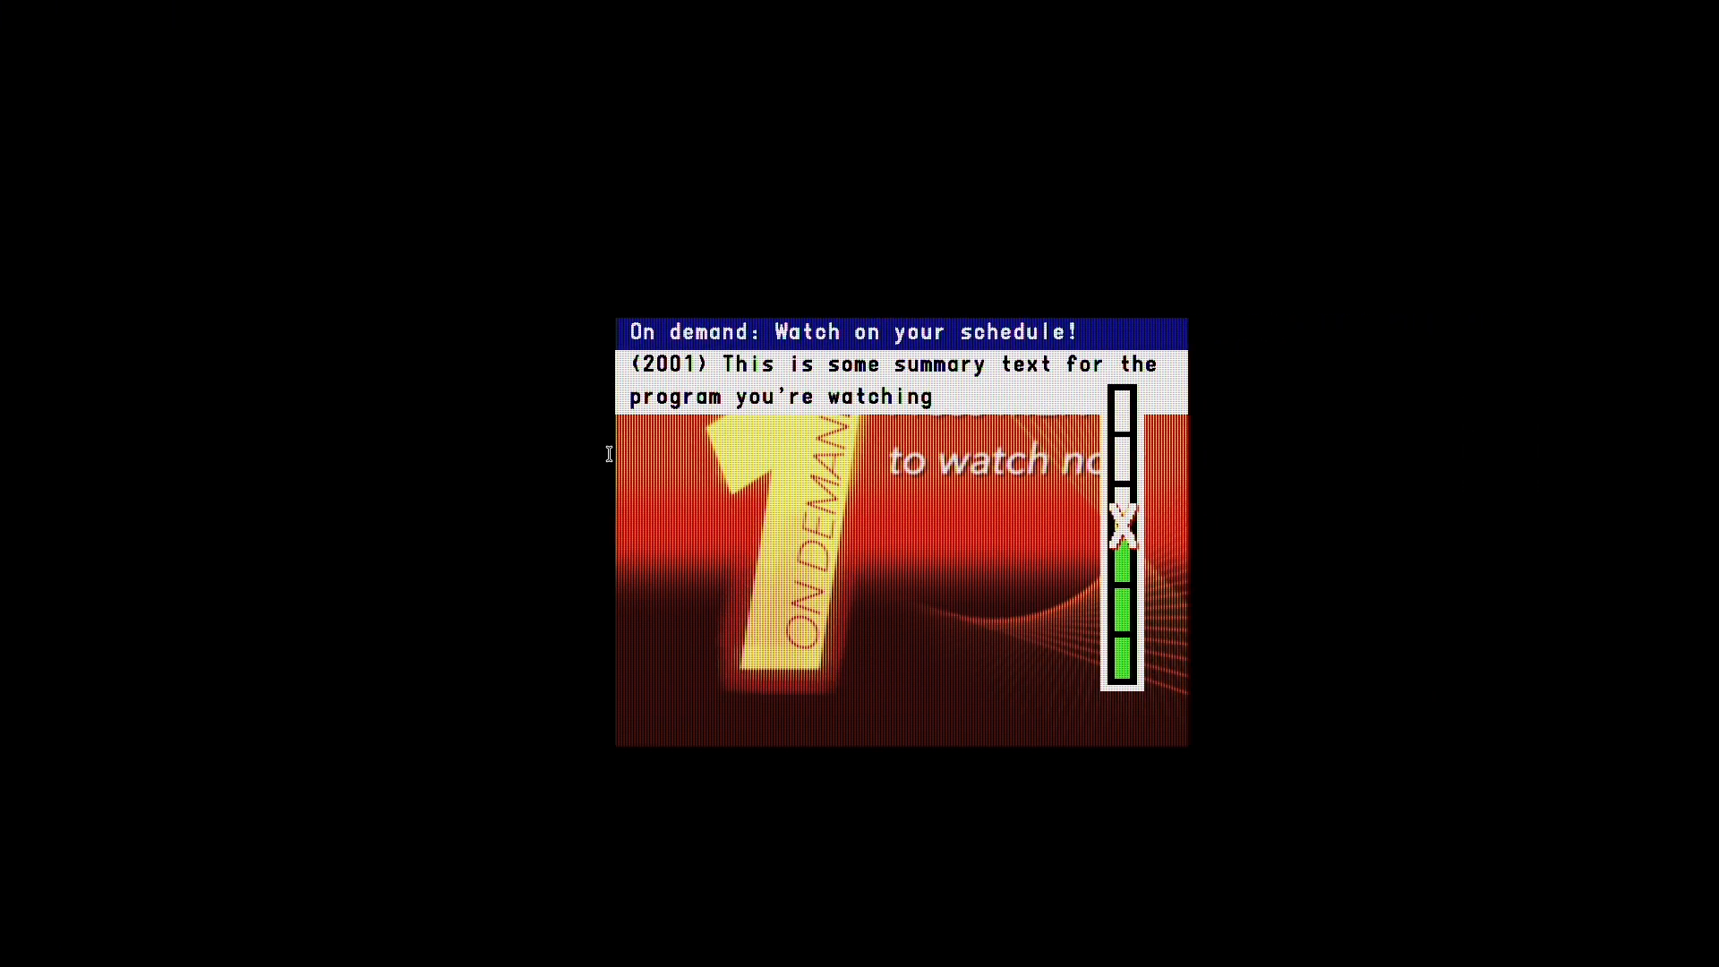